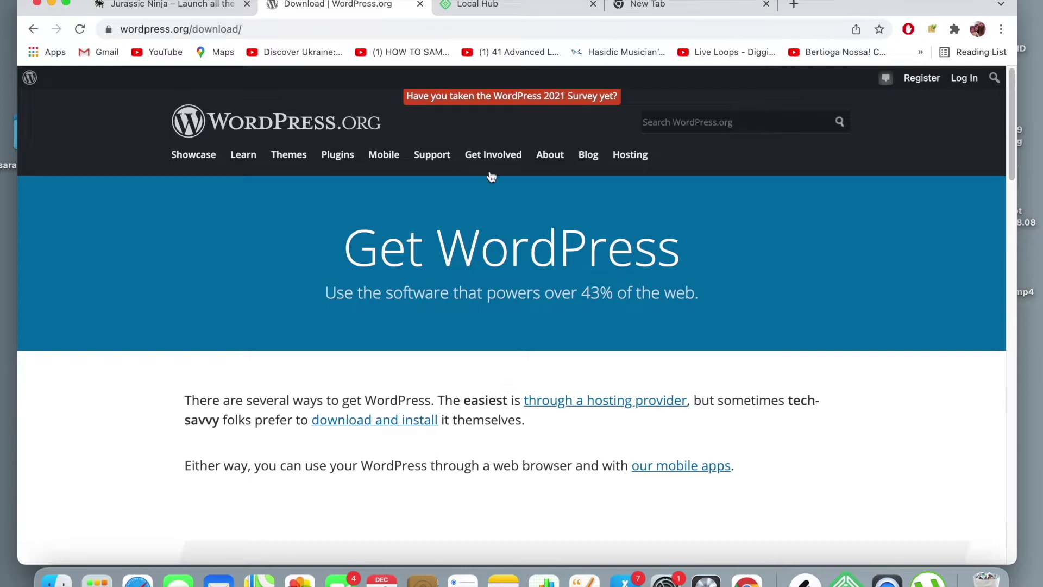
- Move from the Local Hub and Jurassic Ninja tabs to an empty new tab
click(523, 7)
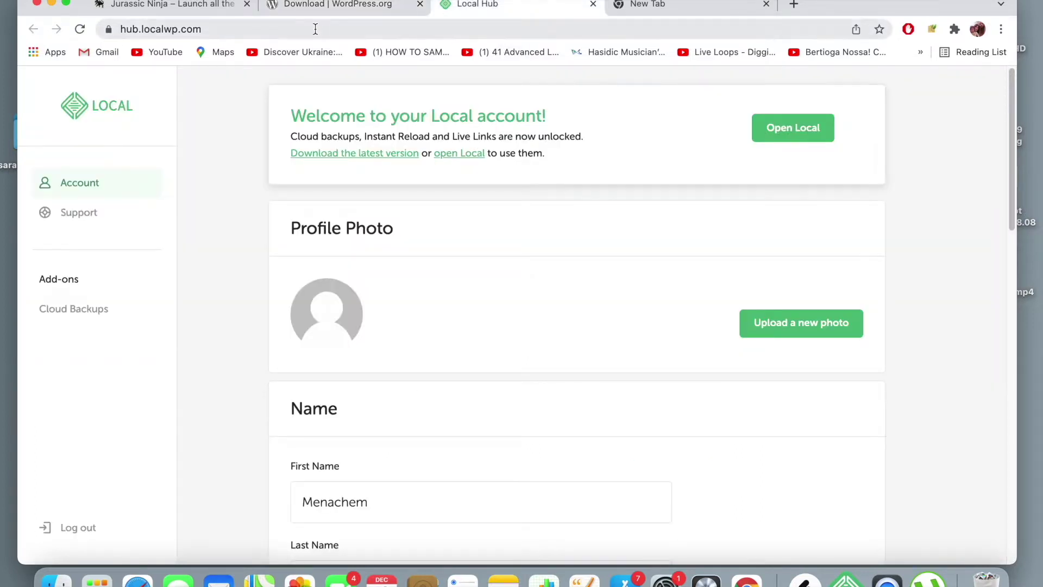
click(217, 9)
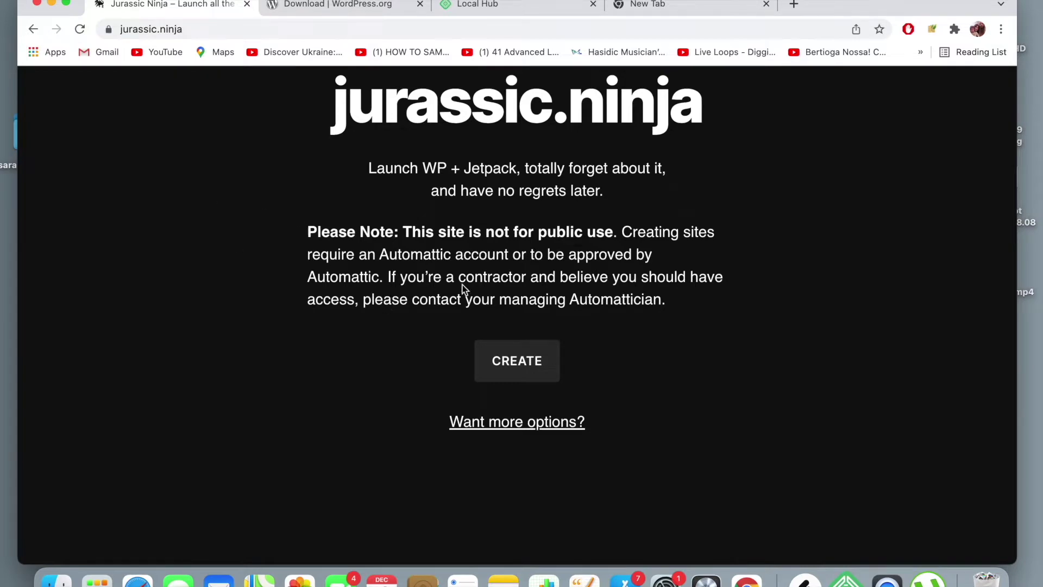
click(641, 6)
- Google 'local by flywheel', correcting the typo, and open the localwp.com homepage result
click(641, 25)
text(lov)
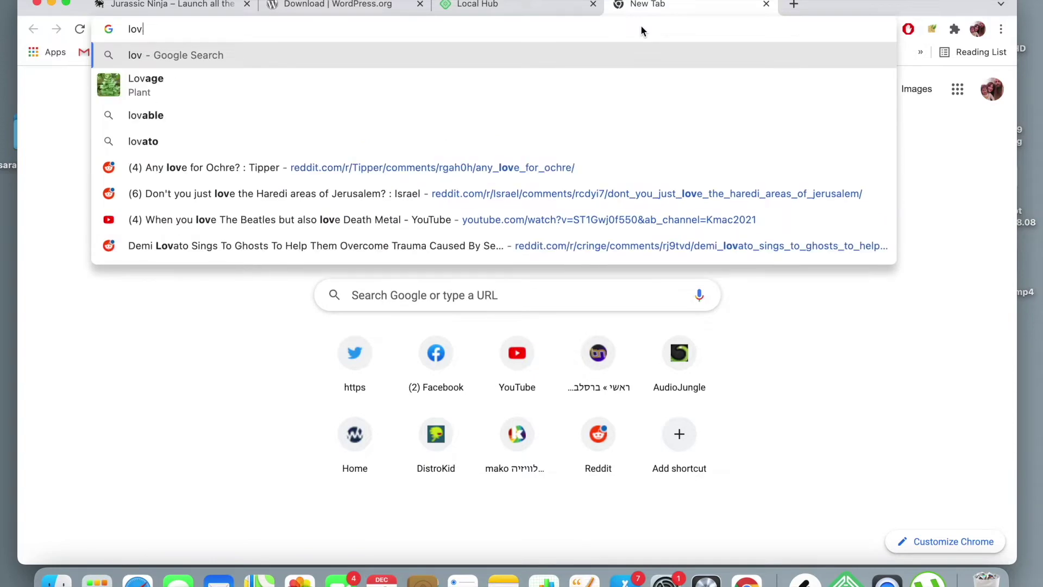
key(BackSpace)
text(cal by flu)
key(Return)
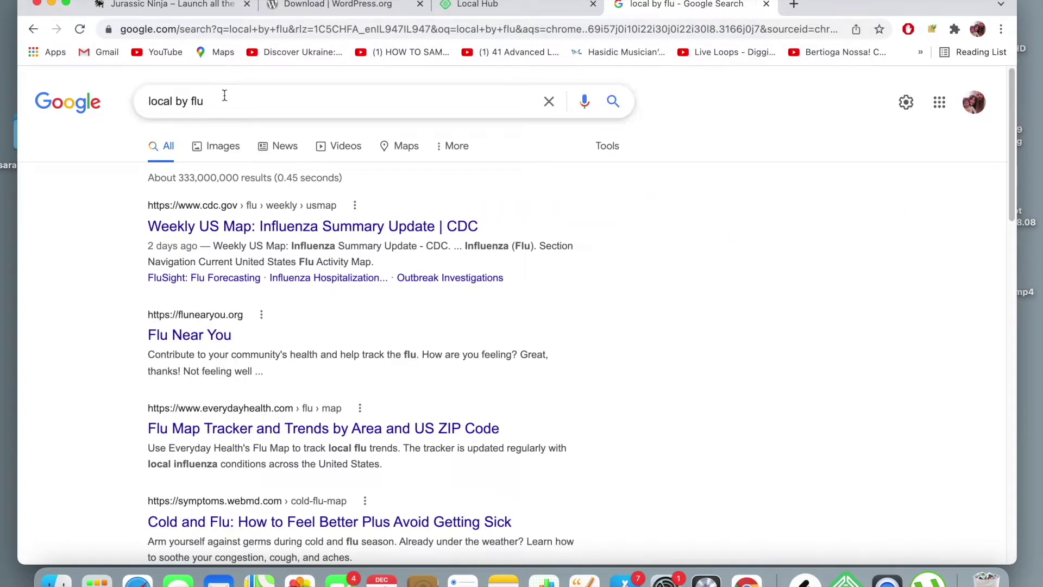
click(224, 101)
key(BackSpace)
text(ywheel)
key(Return)
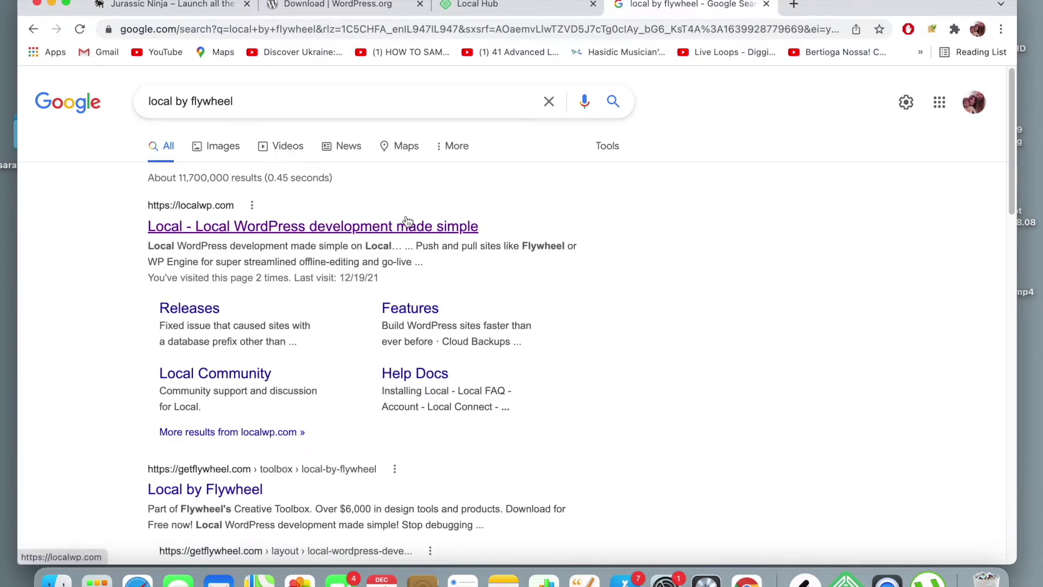
click(407, 224)
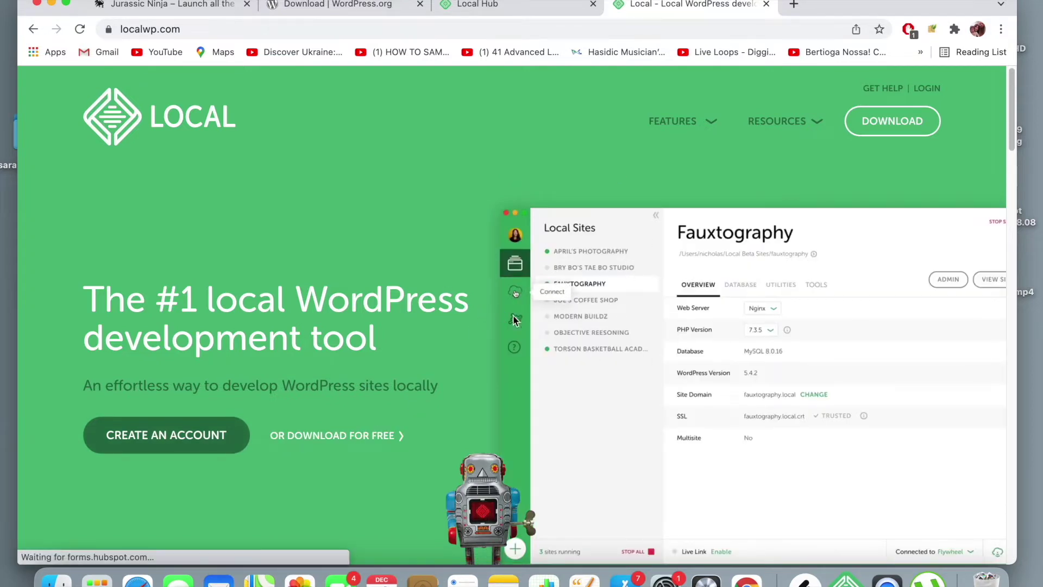
- Launch the Local desktop app from the Local Hub page, confirming Chrome's prompt
click(533, 20)
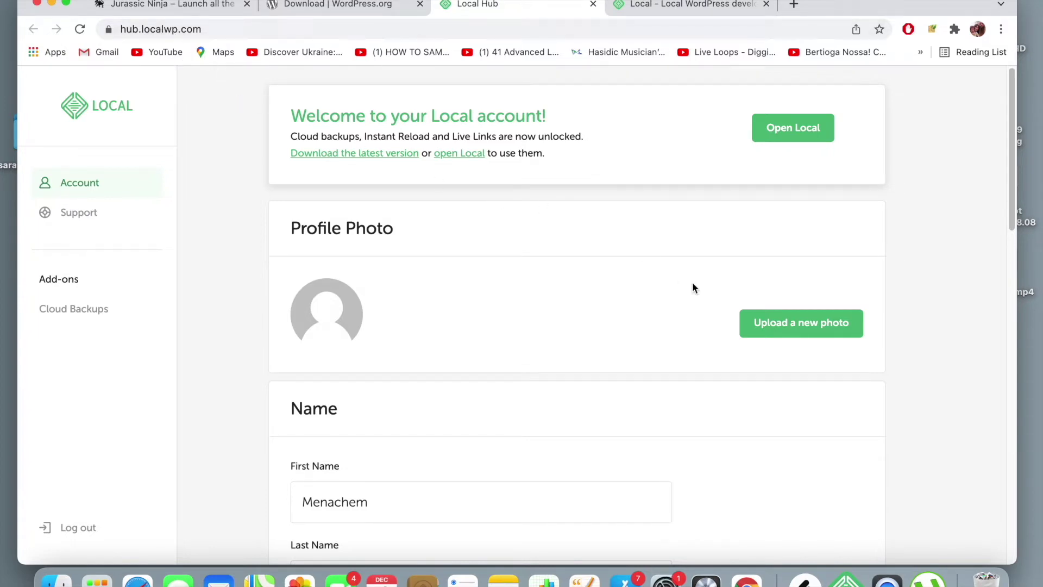
scroll(693, 287, down, 7)
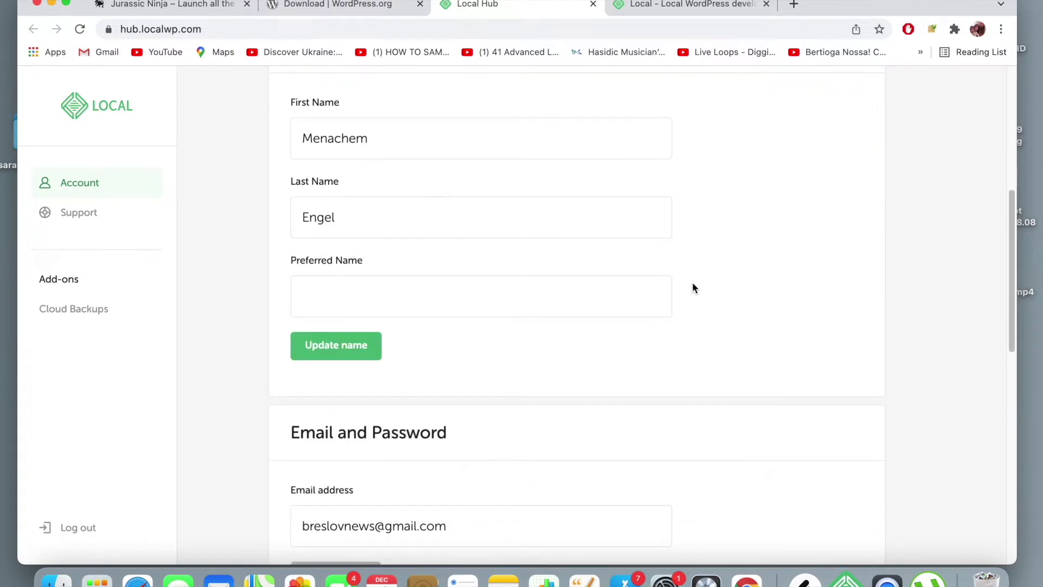
scroll(692, 288, down, 5)
scroll(693, 288, up, 10)
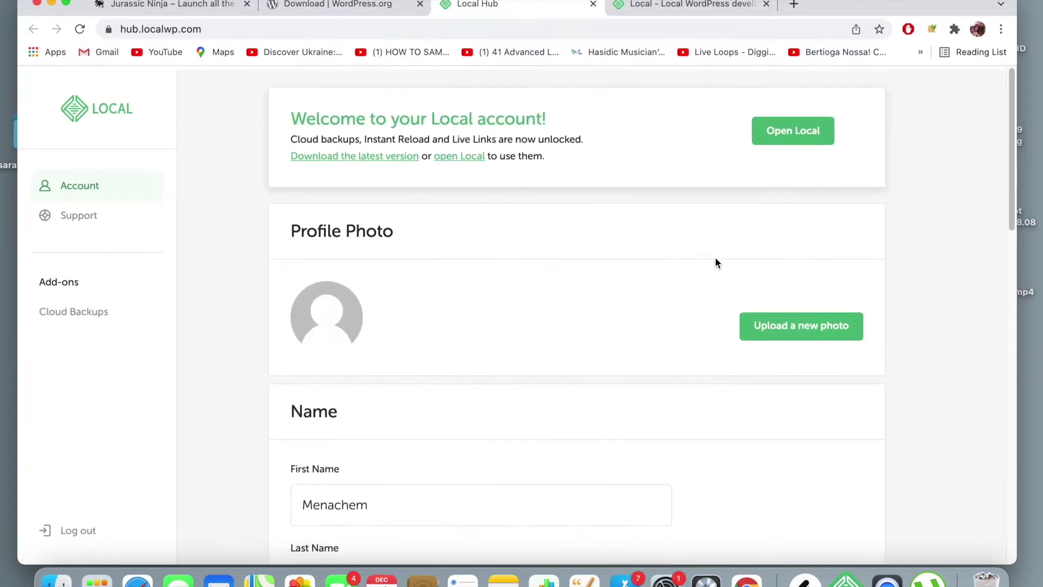
click(802, 140)
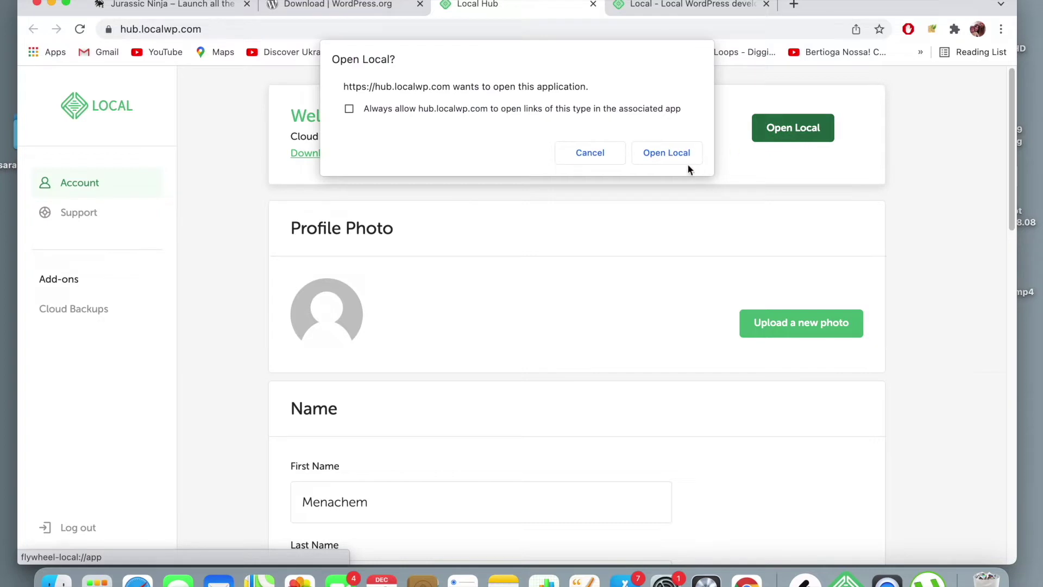
click(666, 157)
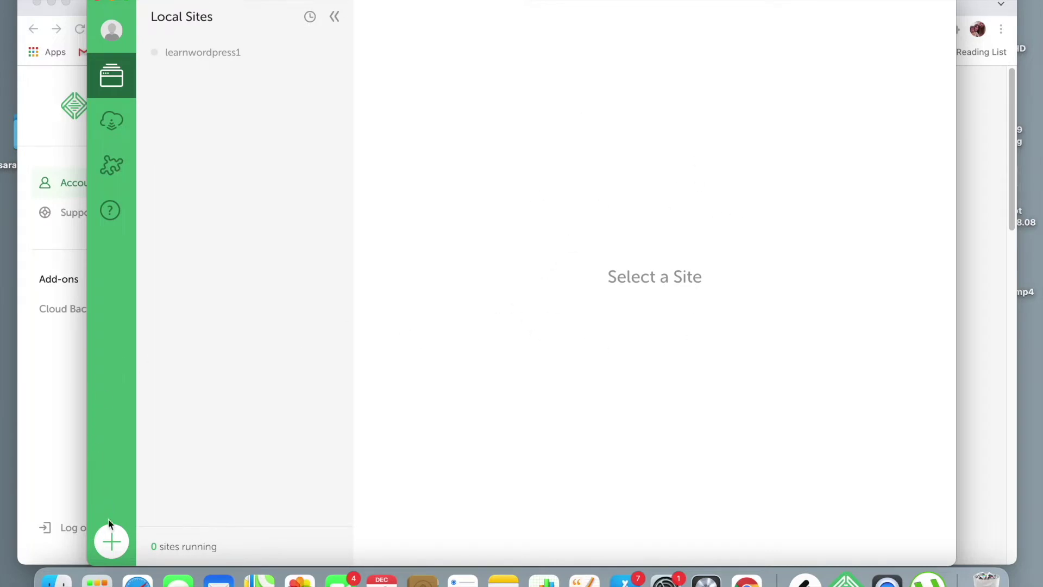
- Start a new Local site named overview23 with the Preferred environment
click(112, 540)
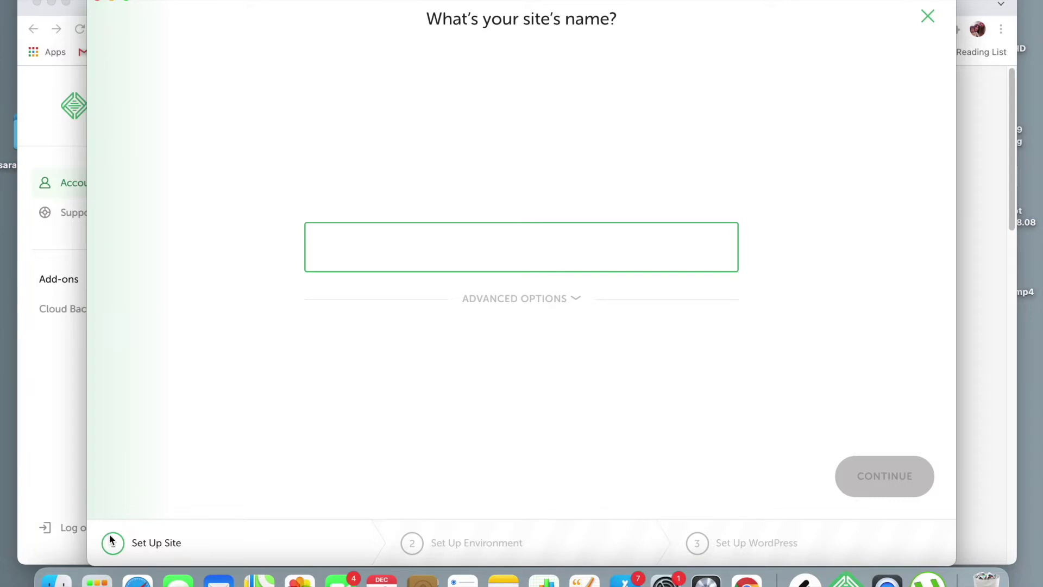
text(overview23)
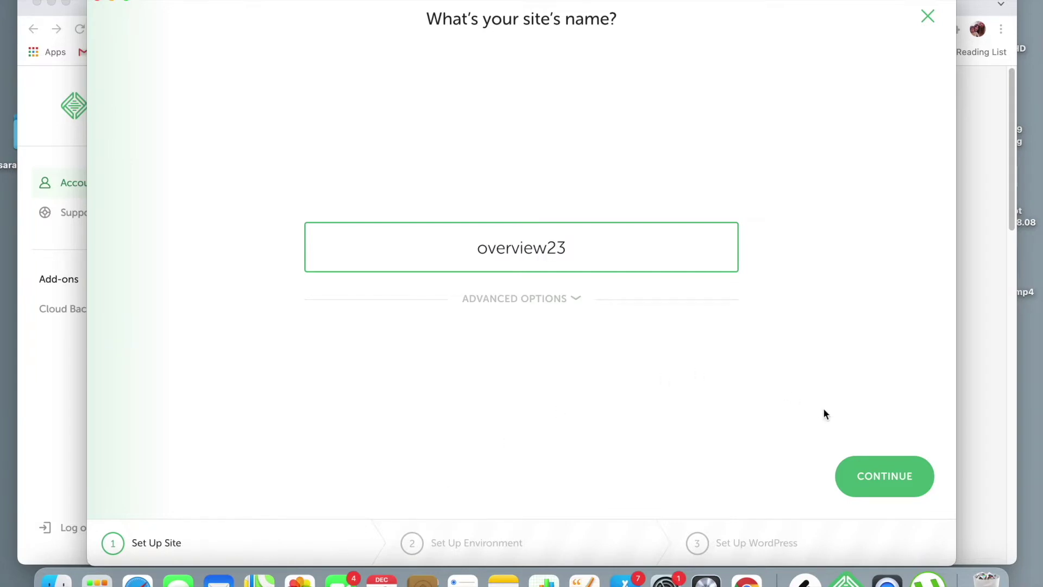
click(883, 474)
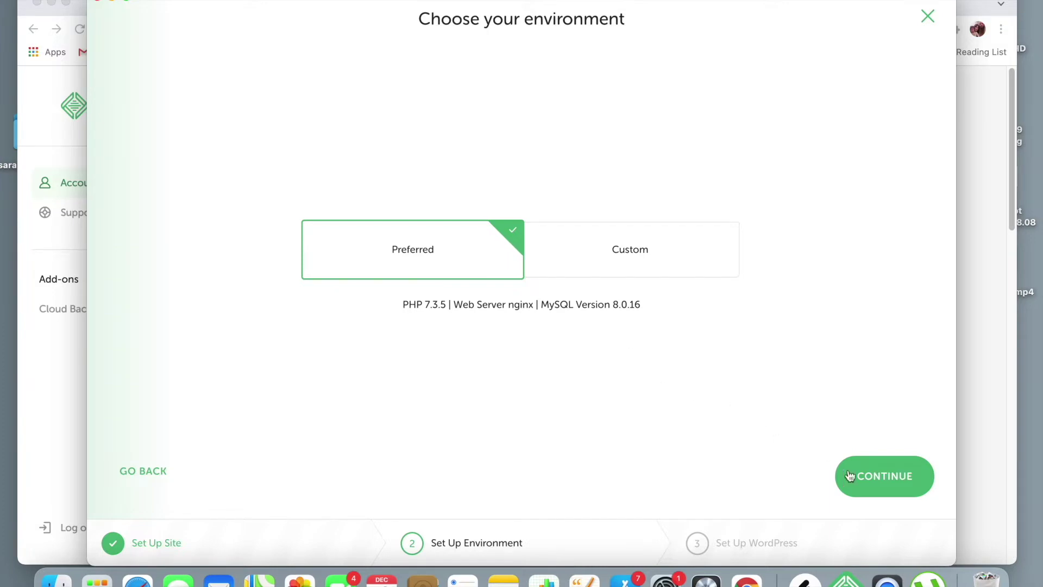
click(869, 482)
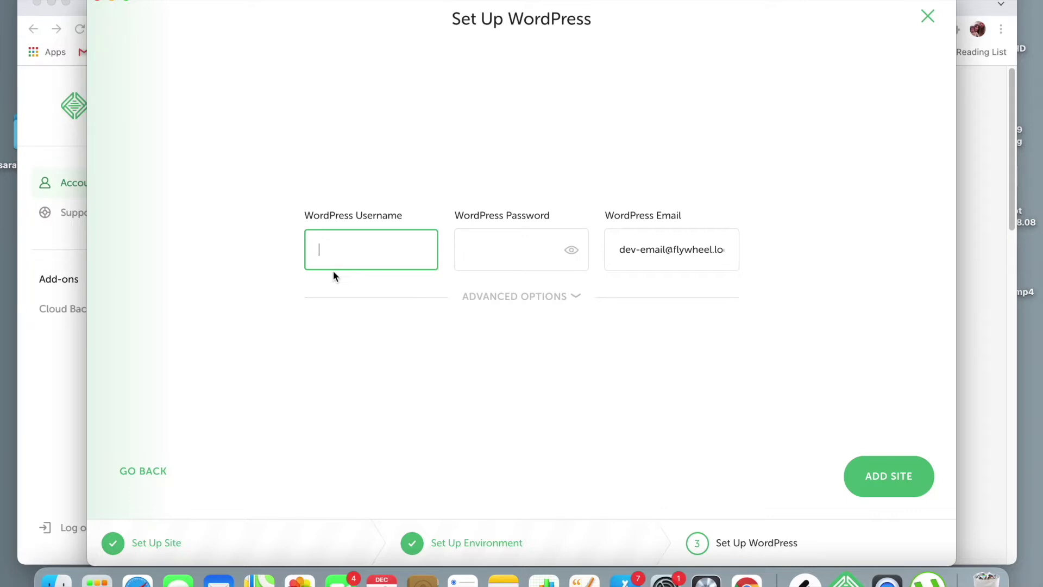
- Enter the WordPress admin username and password and add the site
text(kvillage10)
click(477, 255)
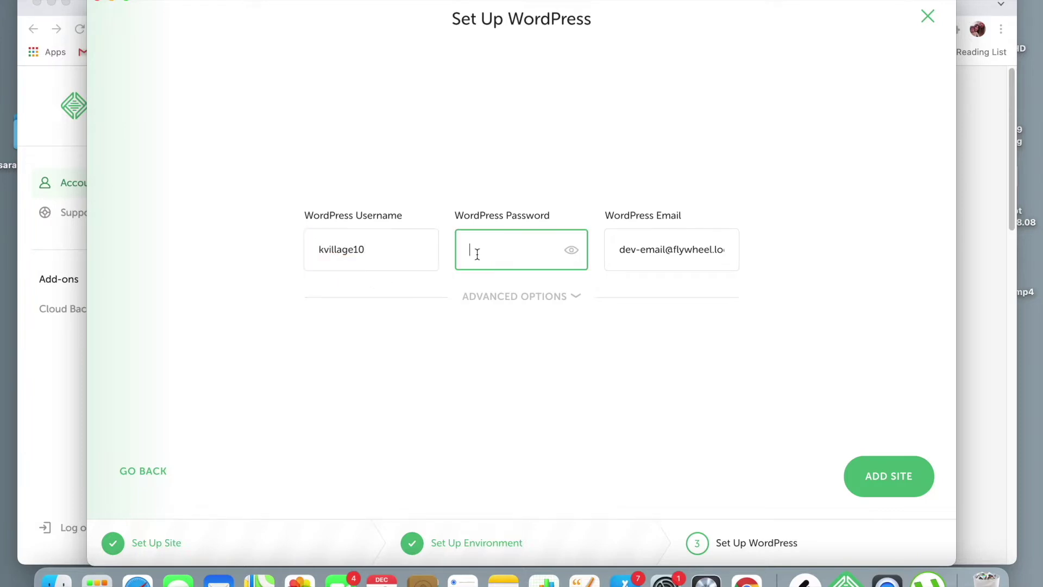
text(test12345)
click(880, 472)
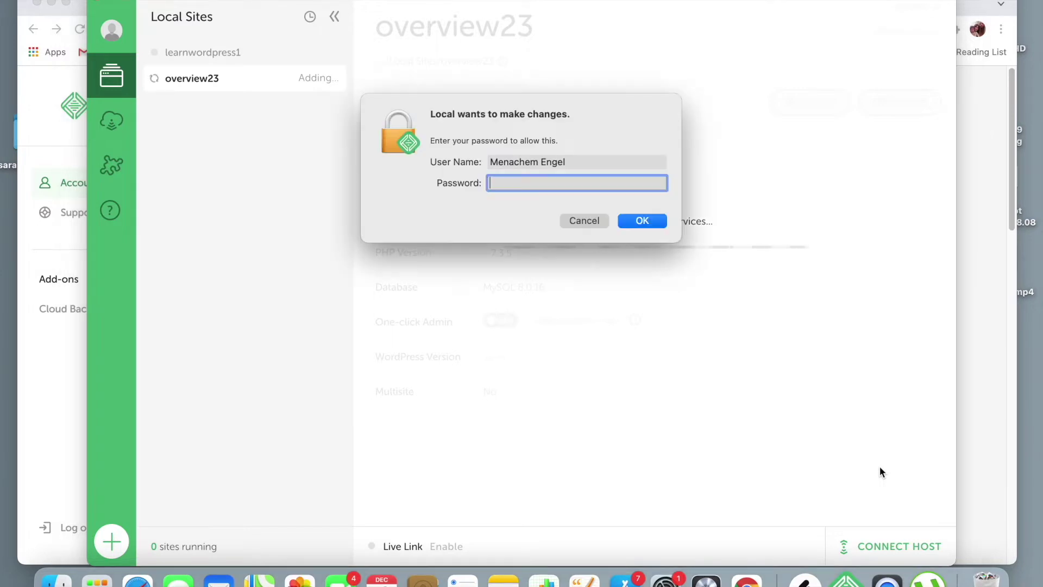
- Enter the computer's account password to let Local finish setting up overview23
text(••••••••)
key(Return)
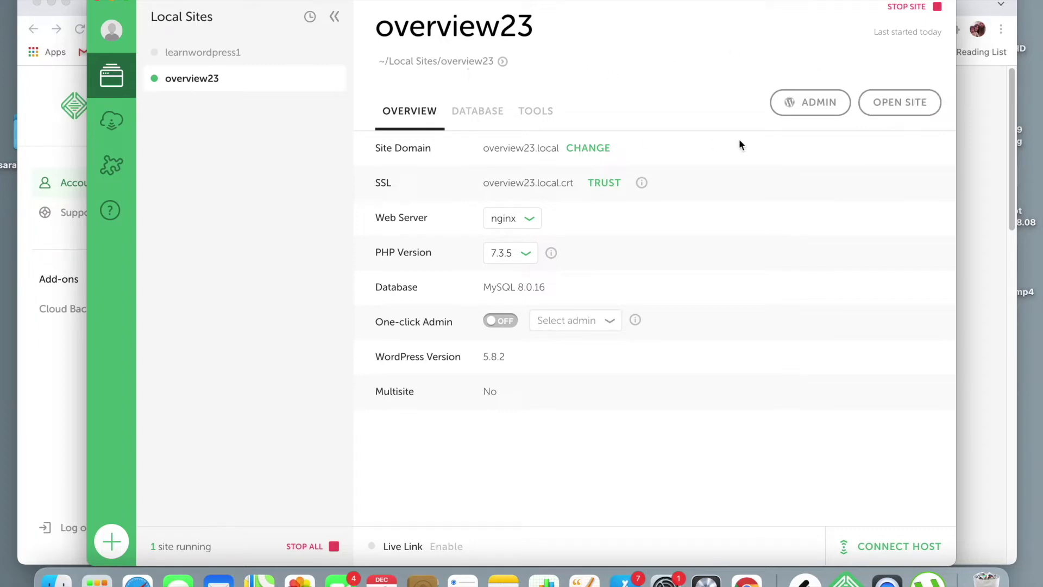
- View the overview23.local front page with its Hello world! post, then return to Local
click(903, 103)
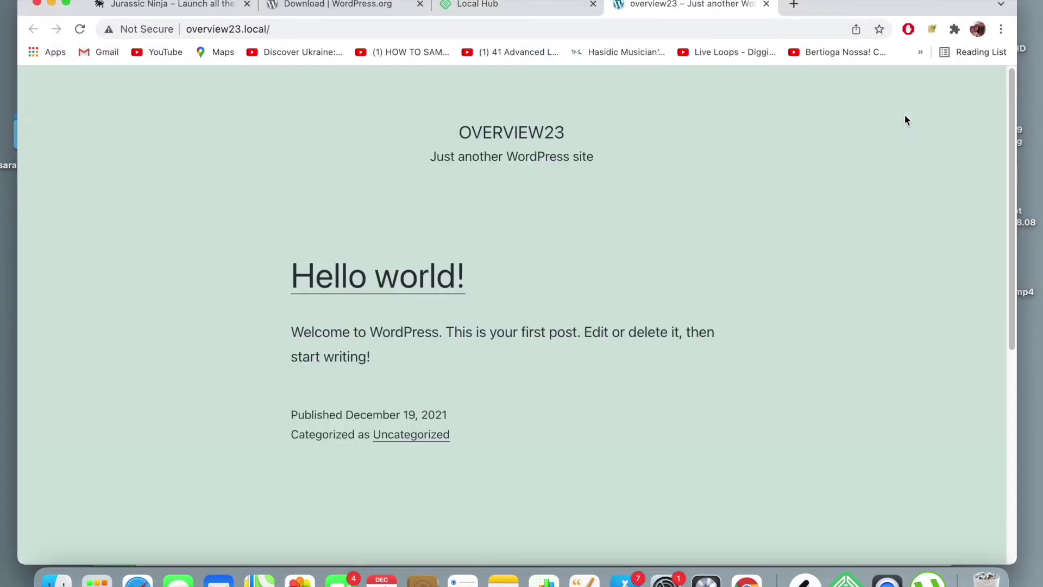
scroll(547, 253, down, 10)
scroll(546, 254, up, 10)
scroll(547, 253, down, 1)
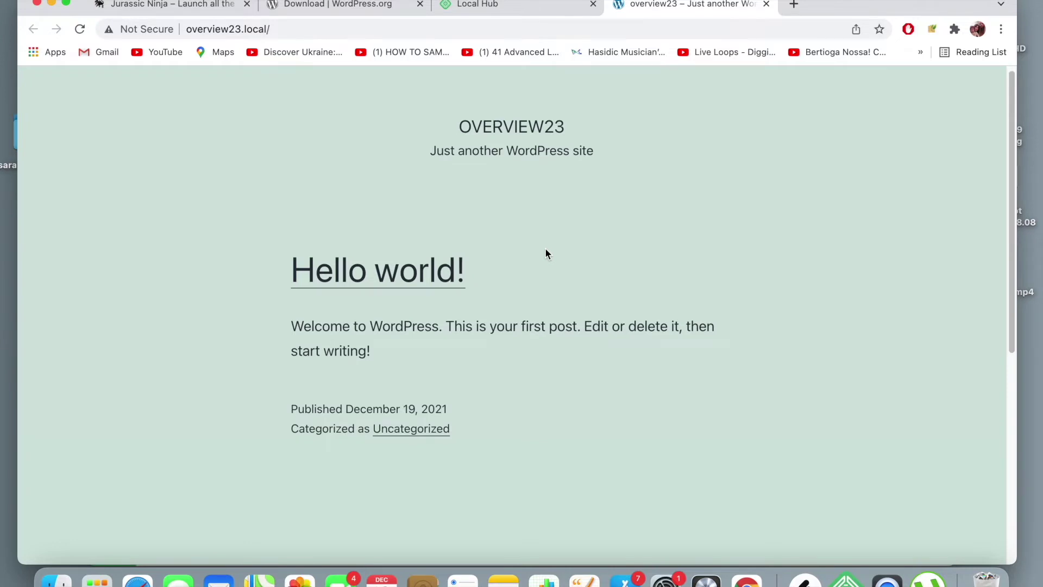
scroll(547, 253, down, 8)
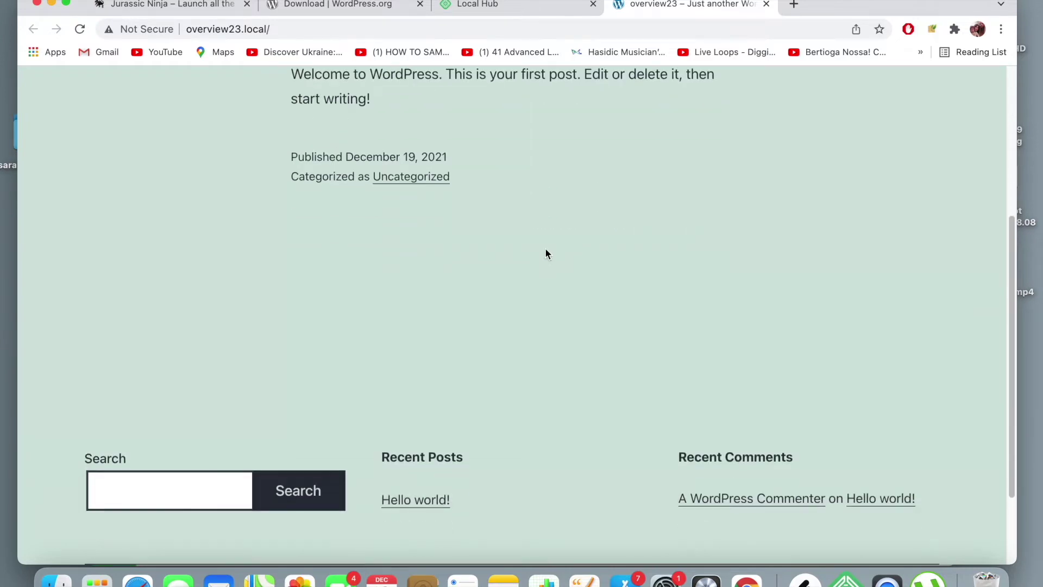
scroll(546, 254, up, 8)
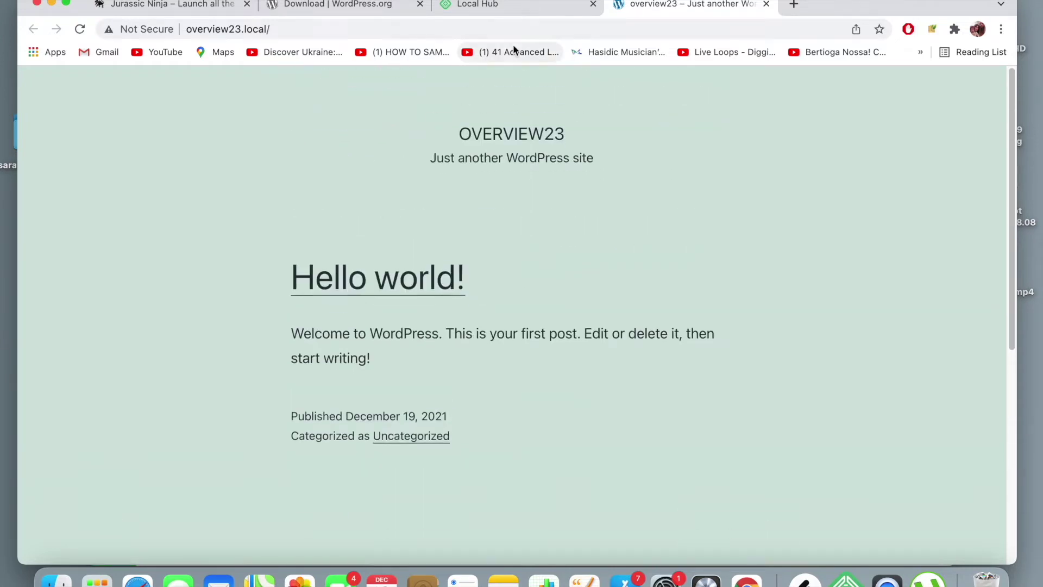
click(559, 6)
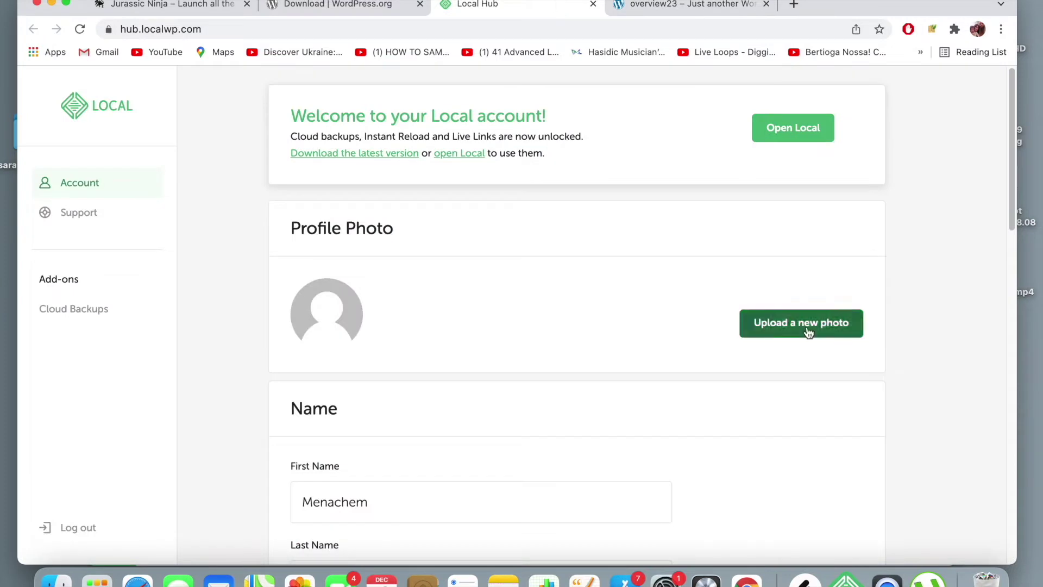
click(847, 580)
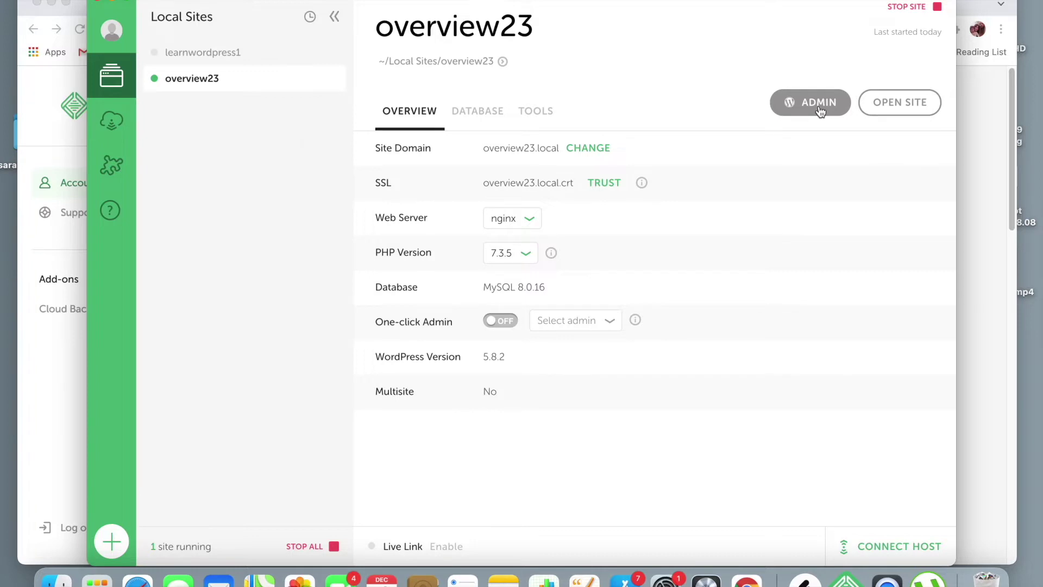
- Log in to the overview23 WordPress admin with the site's username and password
click(820, 106)
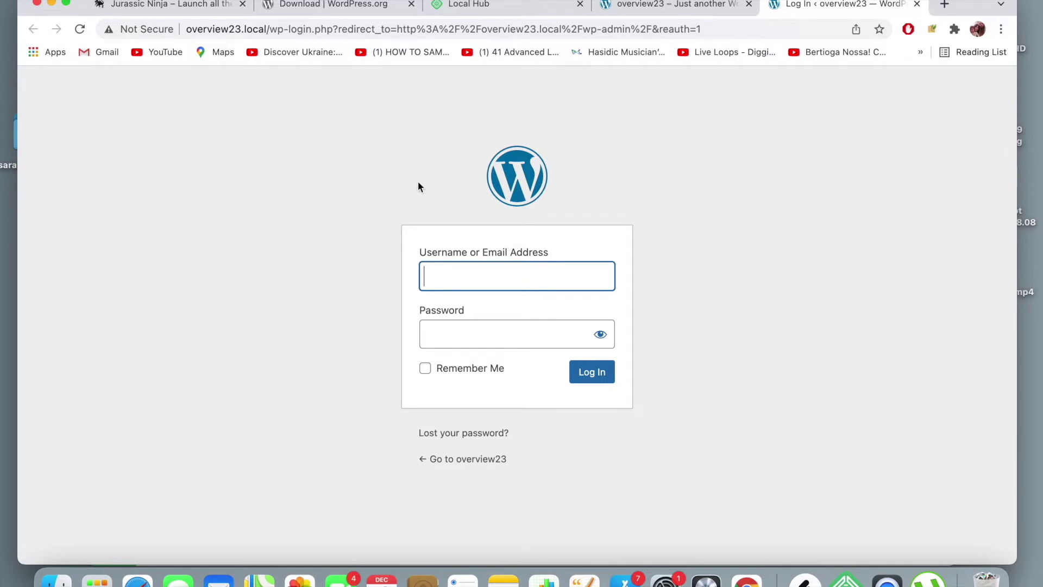
text(kvillage10)
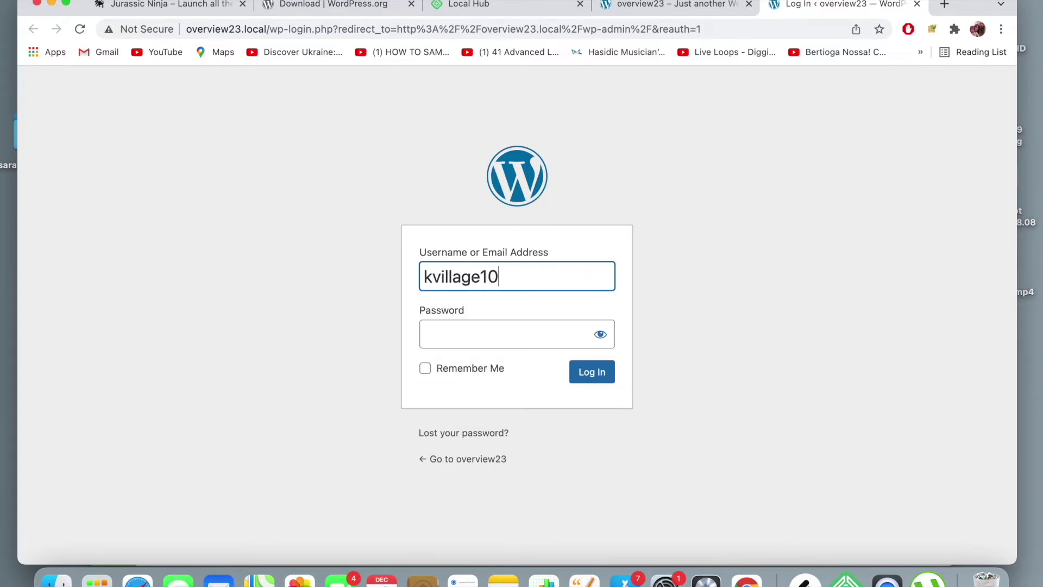
key(Tab)
text(••••••)
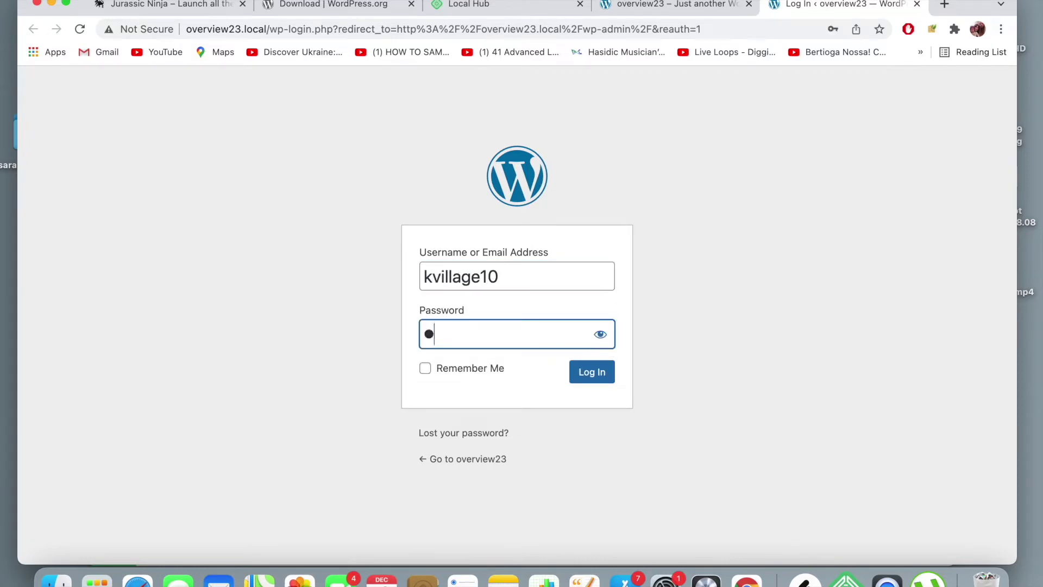
text(•••)
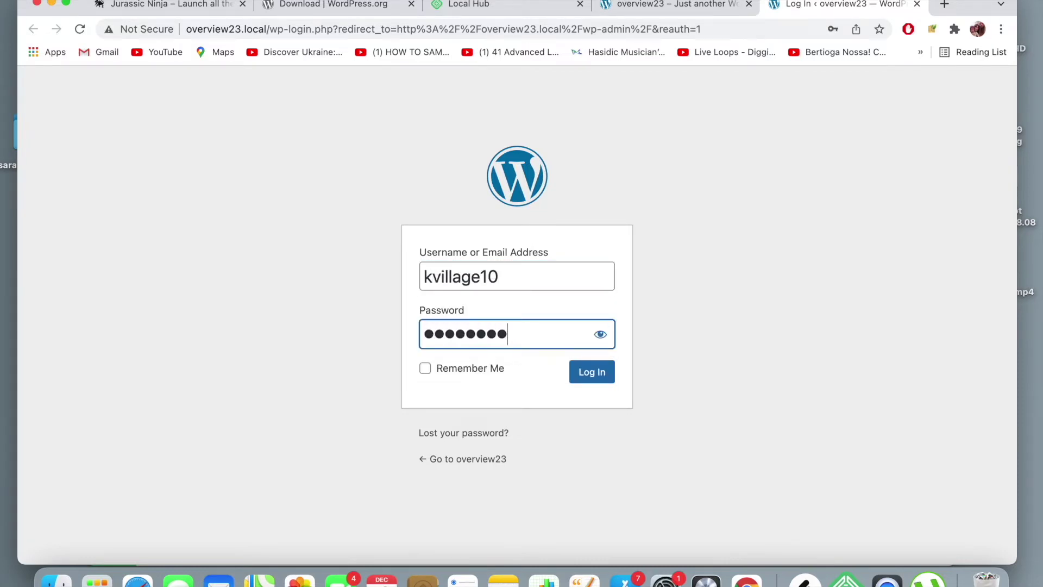
key(Return)
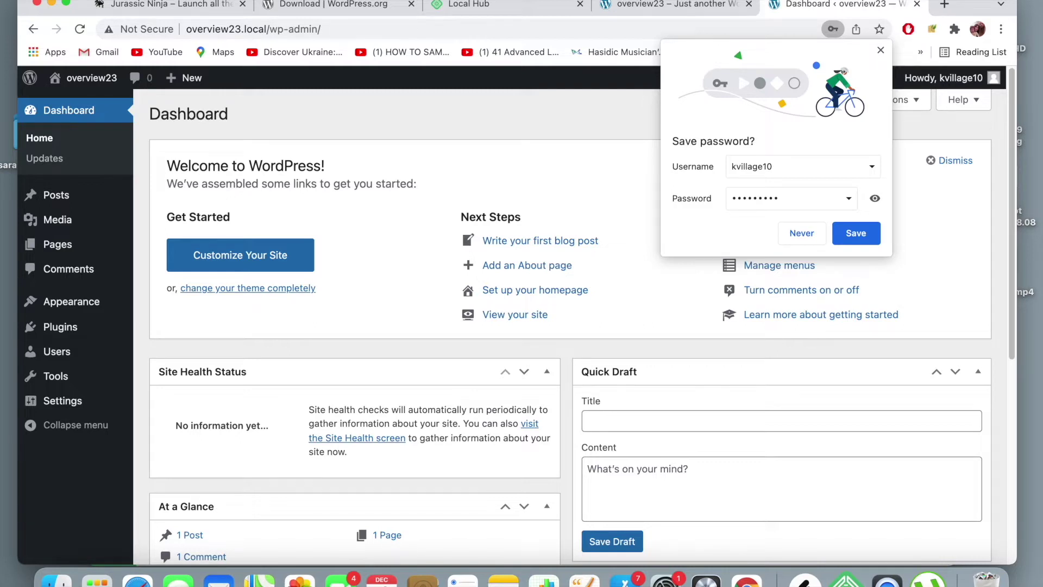
click(794, 231)
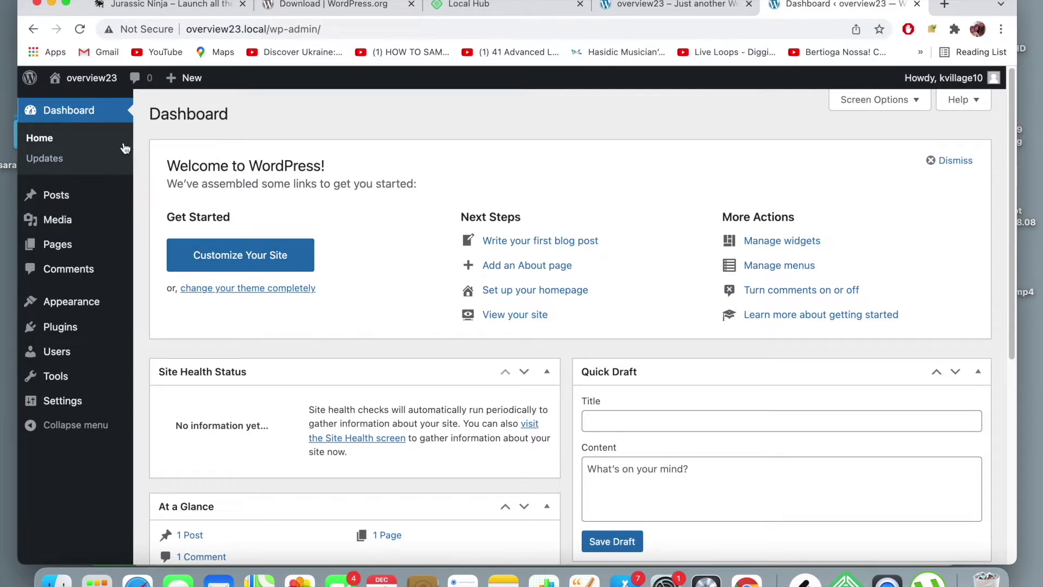
scroll(485, 249, down, 5)
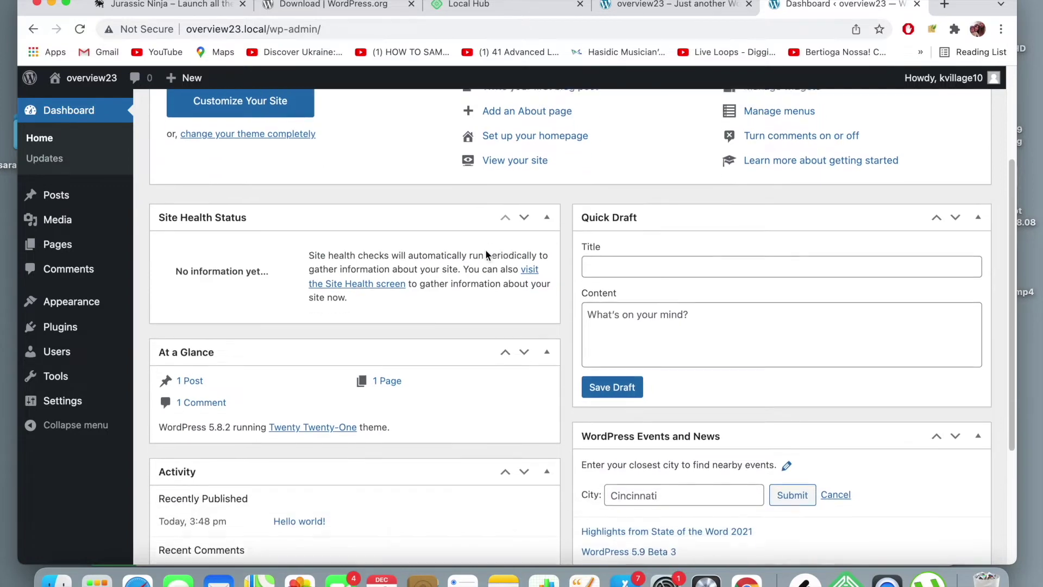
scroll(485, 249, up, 5)
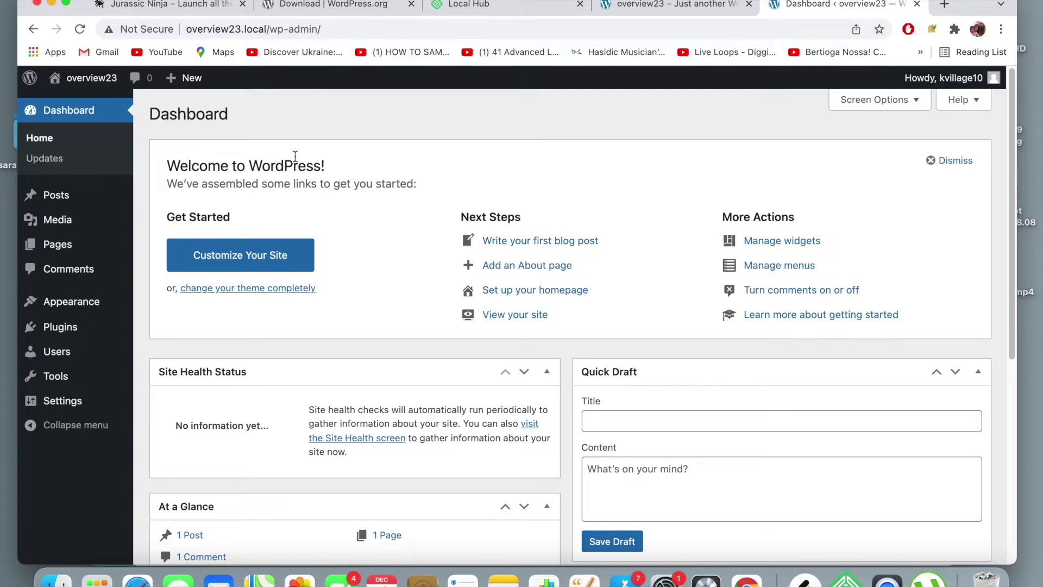
mouse_move(43, 393)
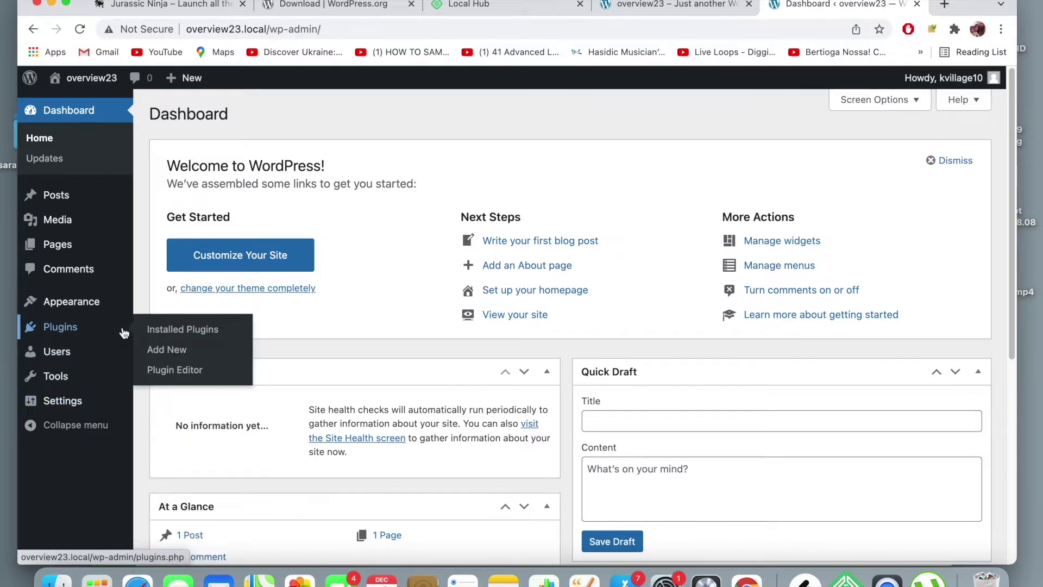
mouse_move(89, 322)
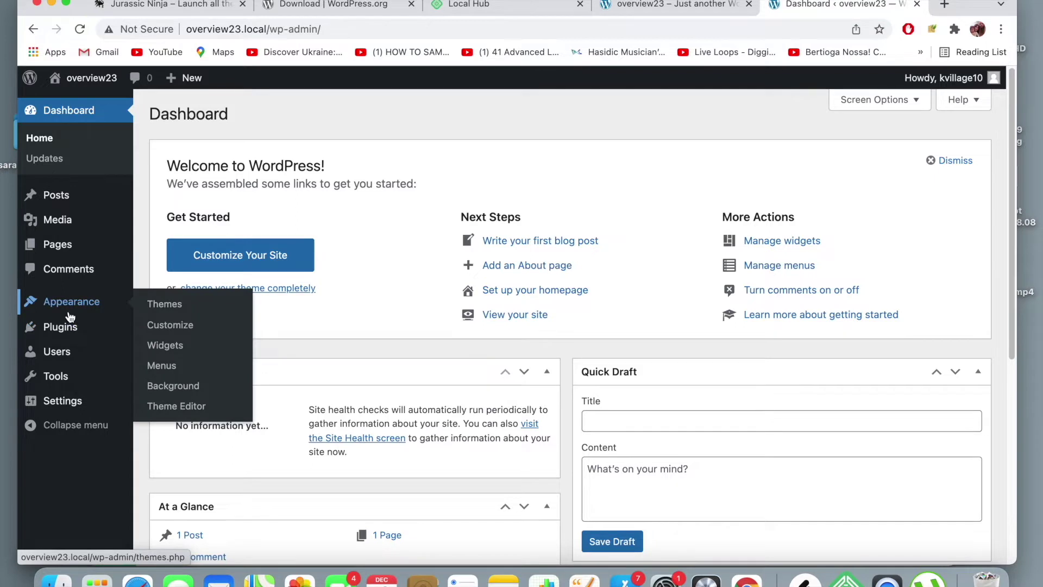
mouse_move(88, 78)
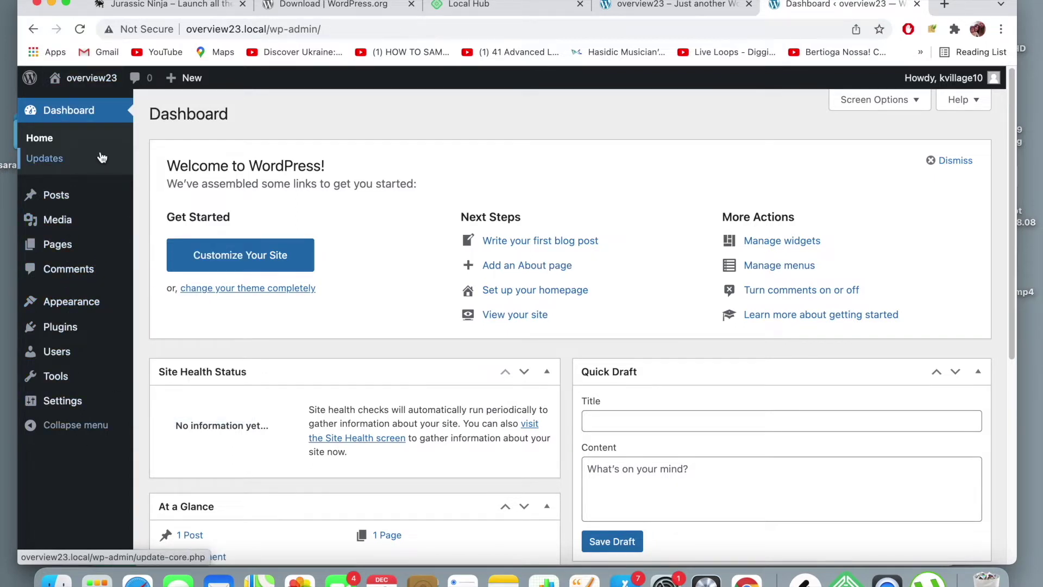
mouse_move(58, 231)
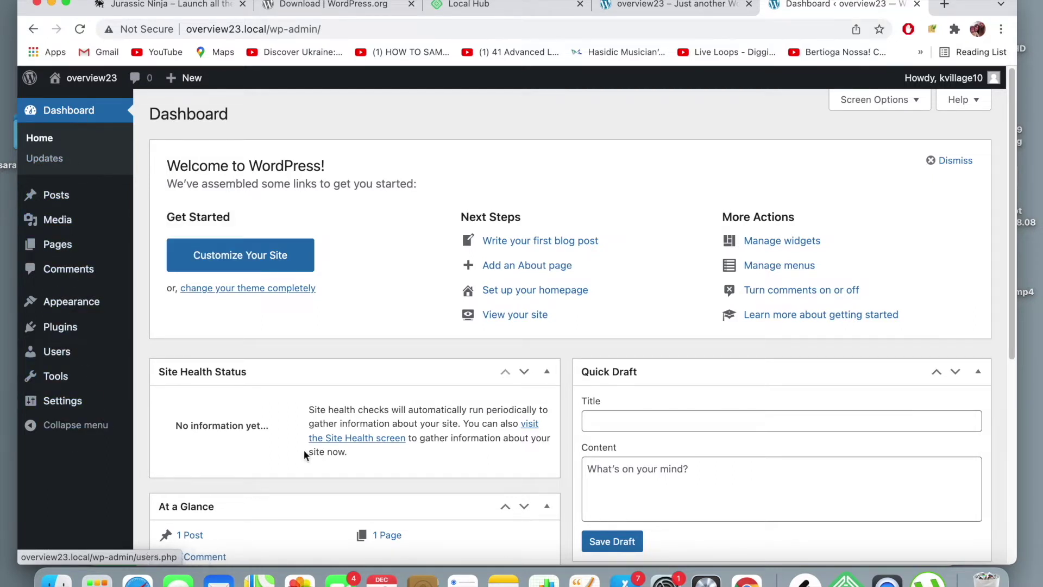
scroll(326, 412, down, 6)
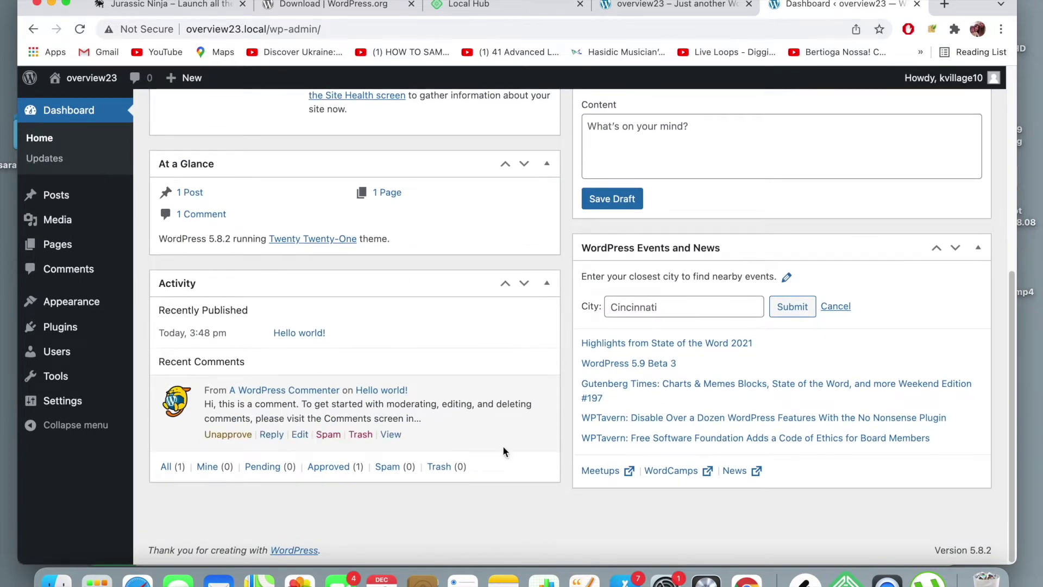
scroll(510, 281, up, 6)
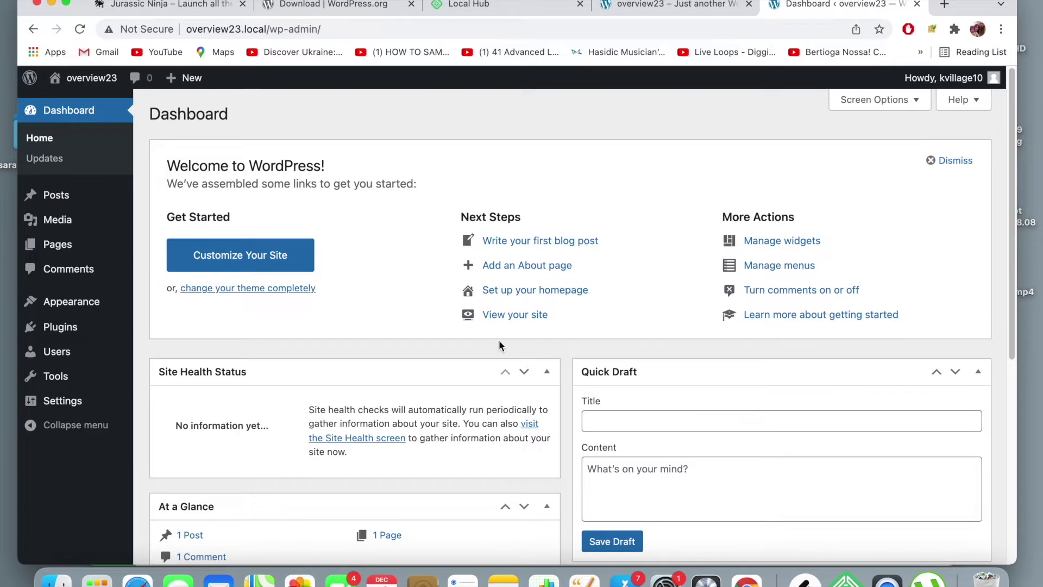
scroll(505, 341, down, 4)
scroll(498, 340, up, 3)
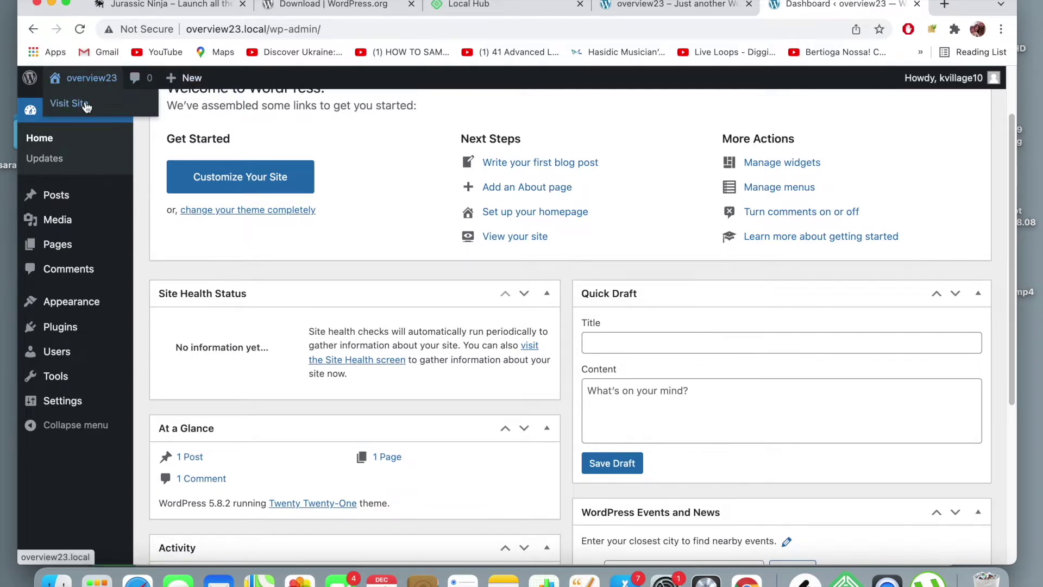
right_click(85, 104)
- Open the live overview23 front page in a new tab and look it over
click(143, 110)
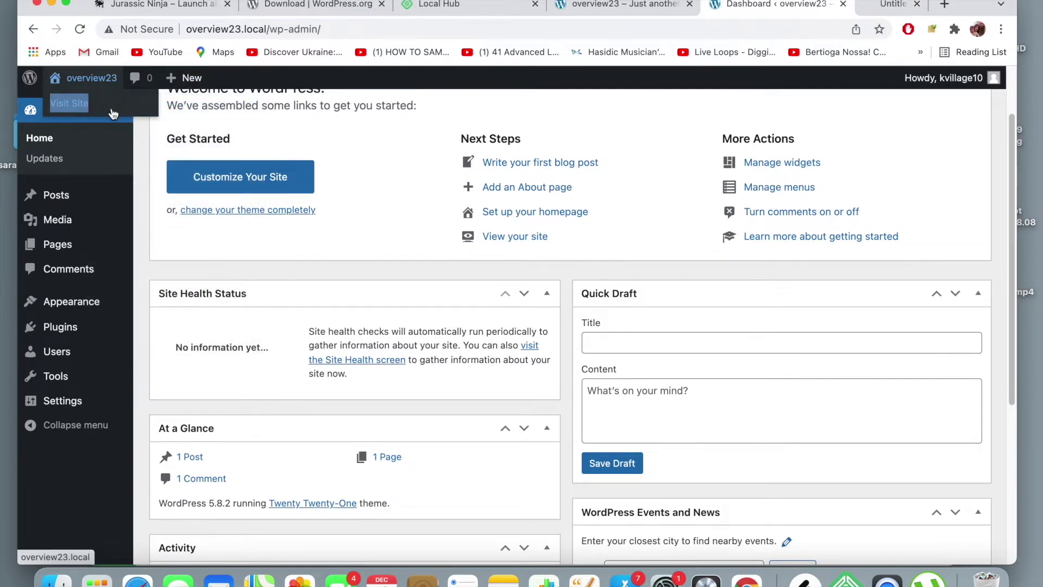
click(843, 10)
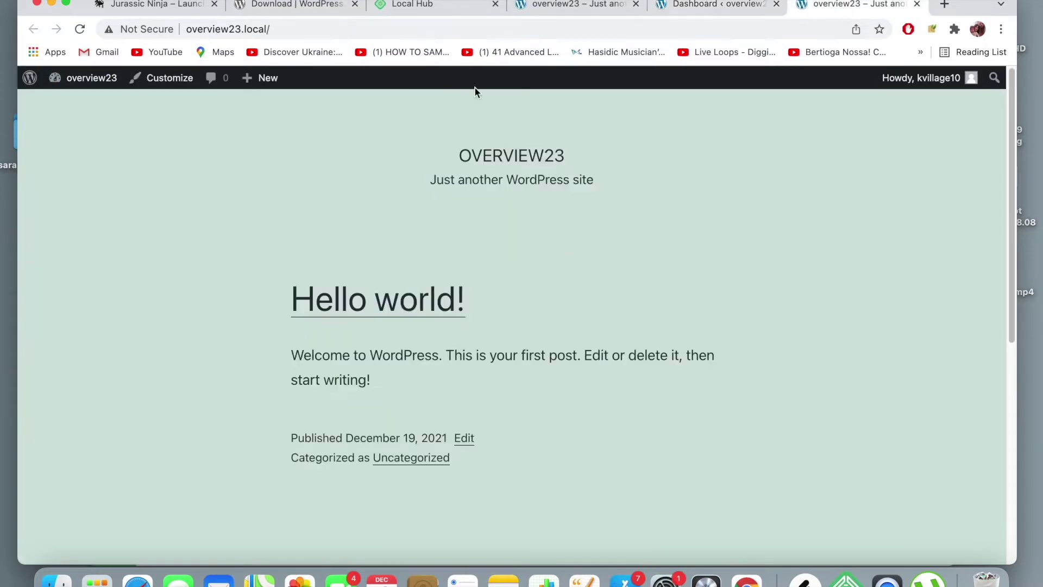
scroll(413, 299, down, 10)
scroll(413, 299, up, 10)
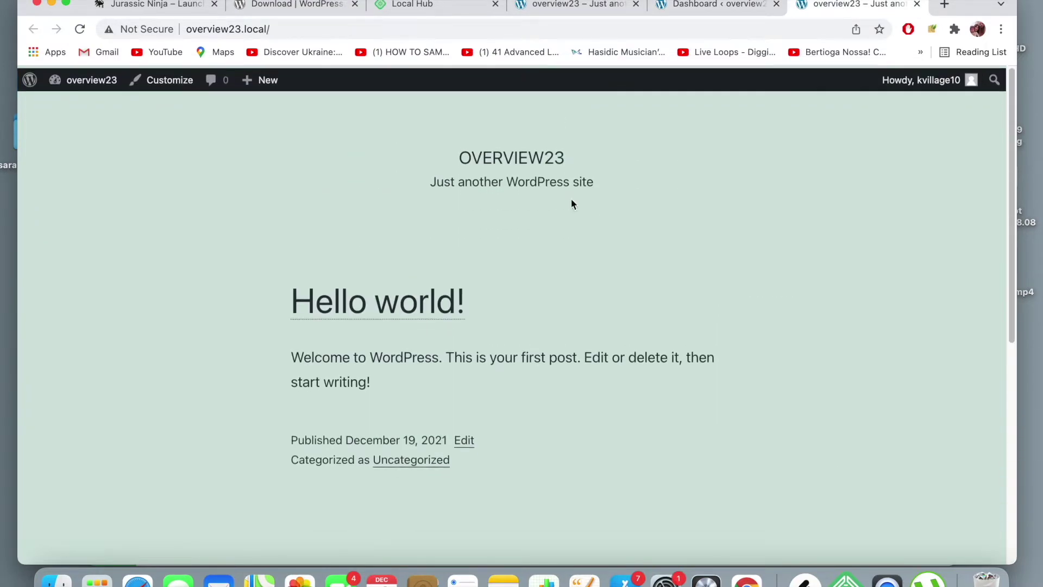
- Close the duplicate front-page tab and settle back on the admin Dashboard tab
click(753, 17)
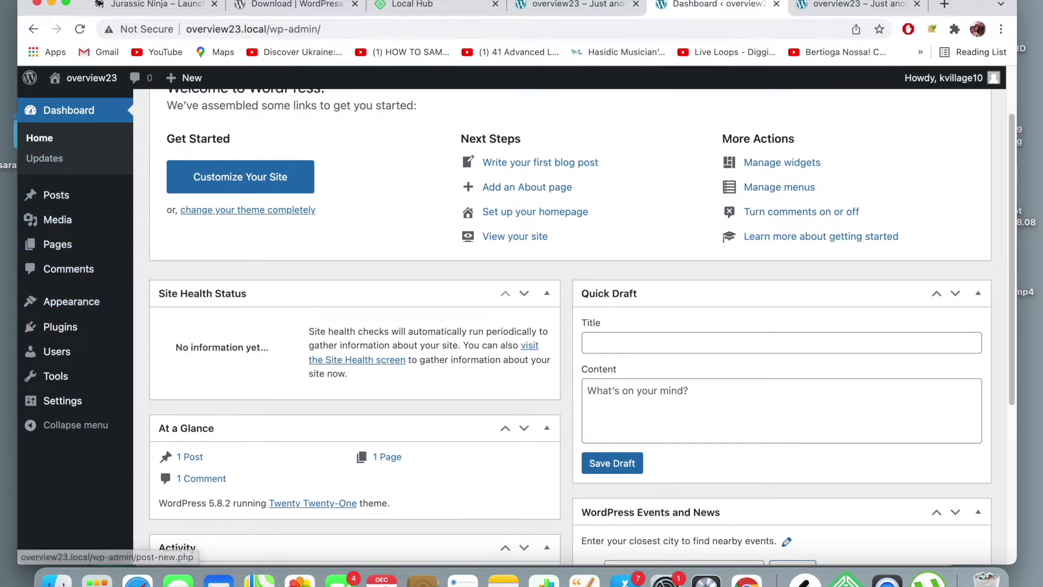
click(636, 3)
click(706, 5)
click(609, 7)
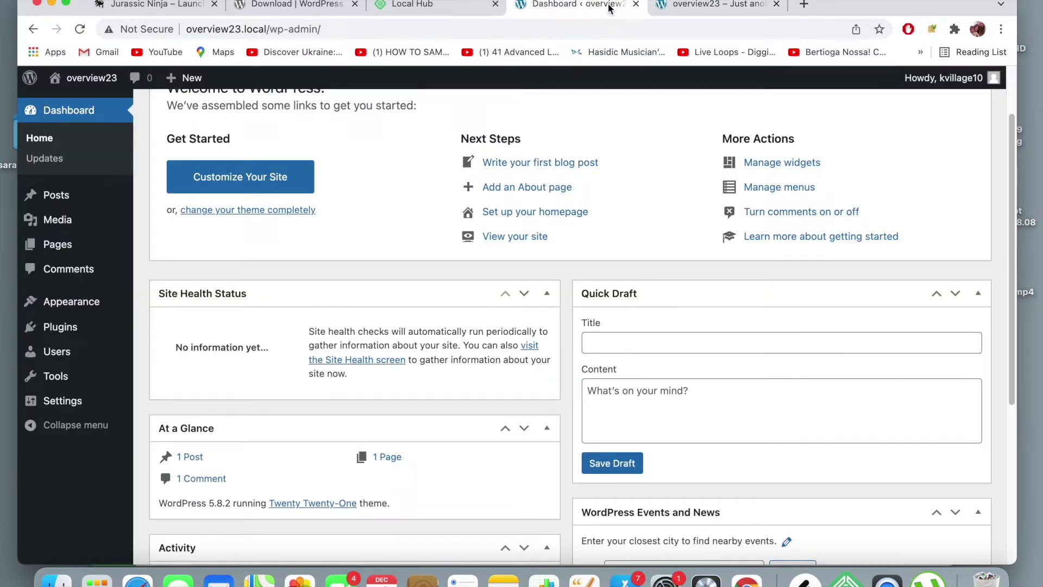
click(706, 6)
click(592, 6)
click(694, 7)
click(596, 11)
click(694, 7)
click(551, 9)
scroll(368, 294, up, 3)
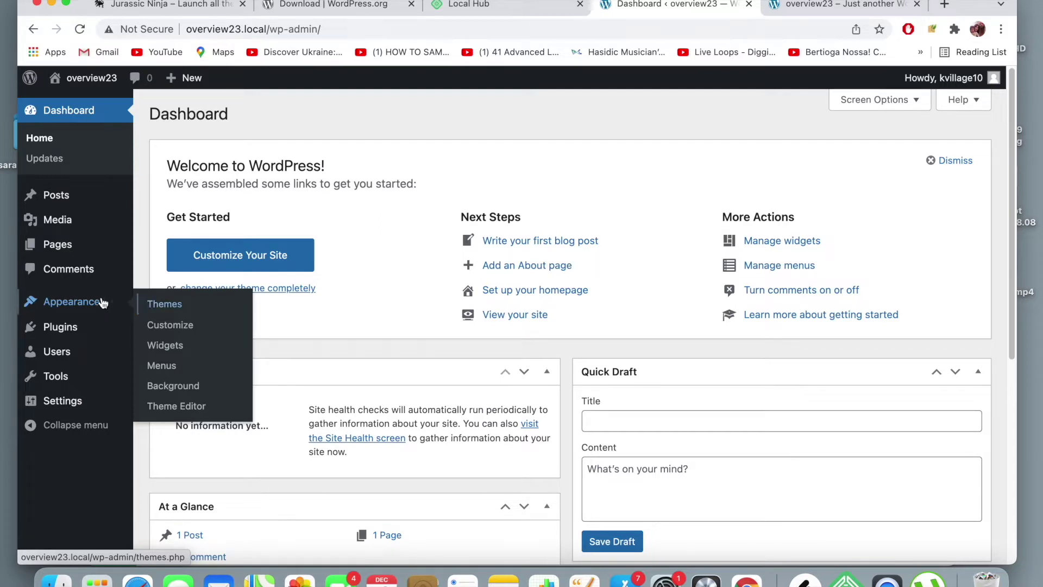
- Open Appearance > Themes and look over Twenty Twenty-One, Twenty Nineteen and Twenty Twenty
click(163, 304)
mouse_move(224, 274)
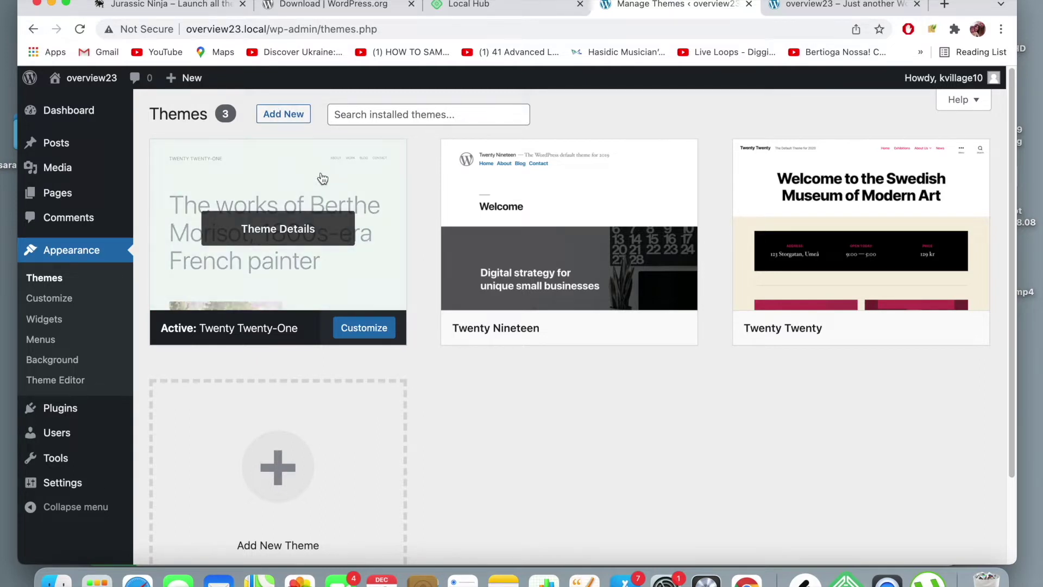
mouse_move(604, 202)
mouse_move(943, 252)
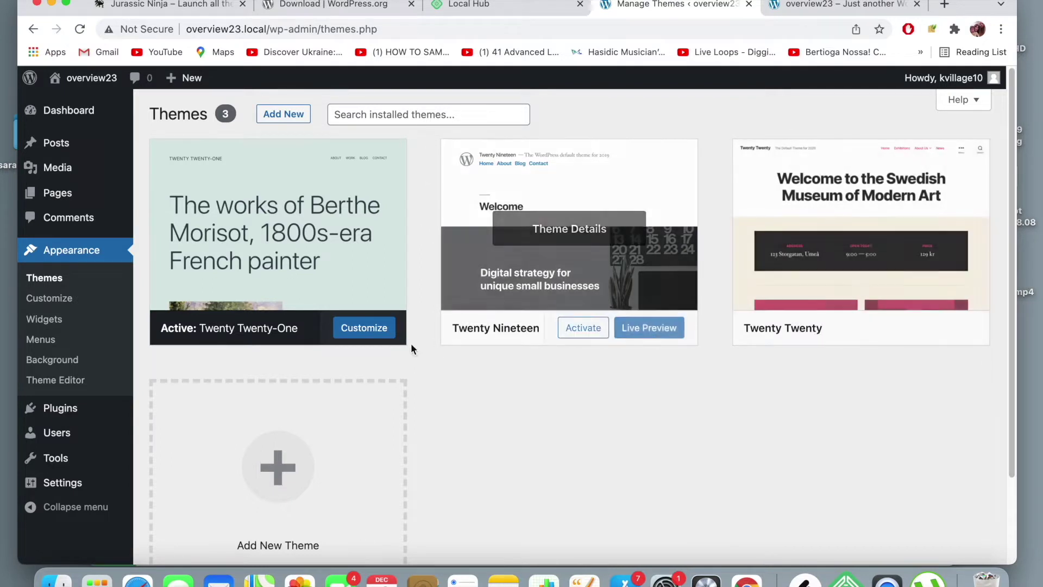
scroll(638, 408, down, 1)
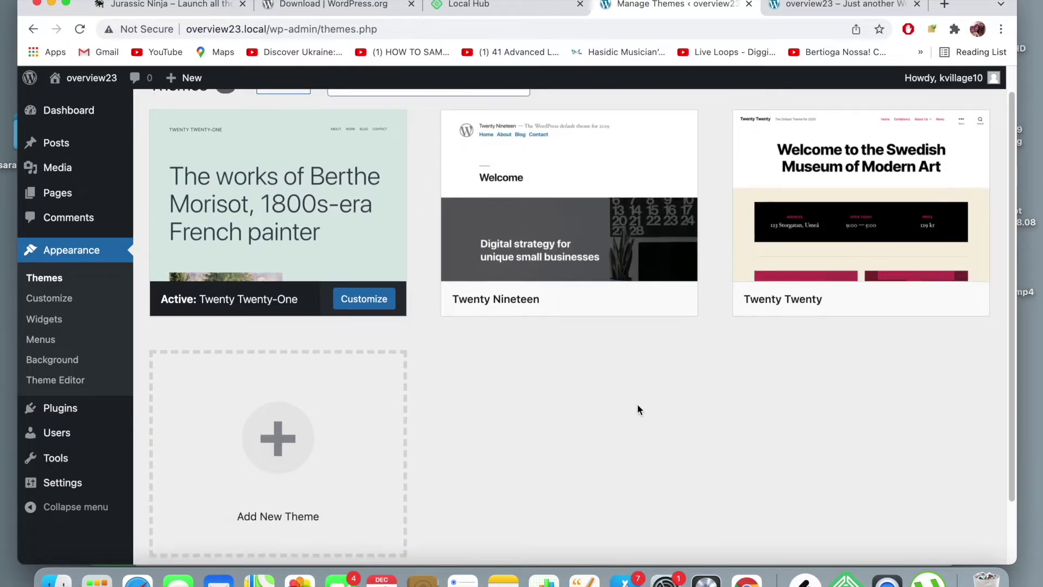
scroll(637, 408, up, 1)
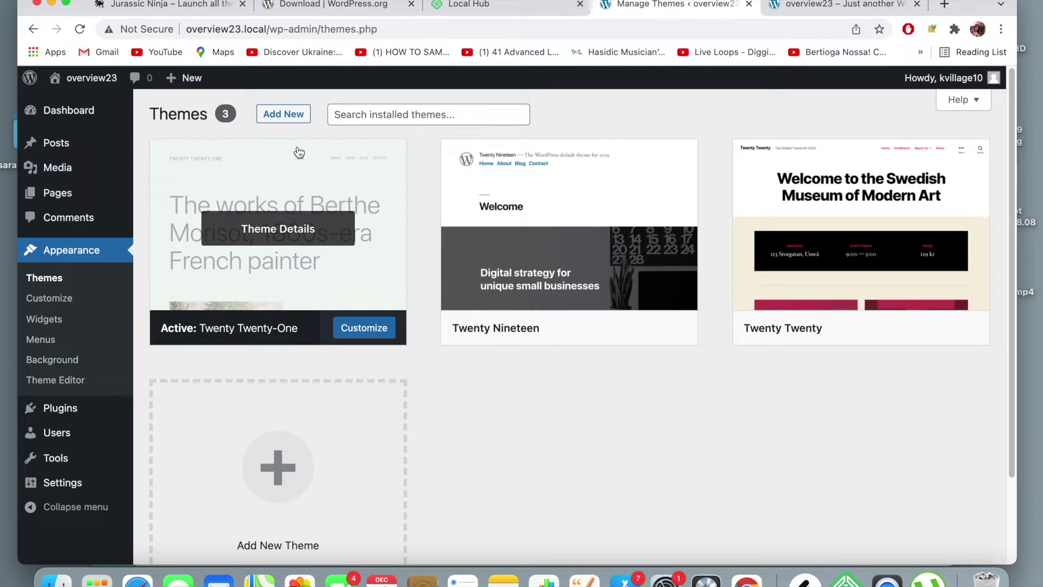
click(288, 120)
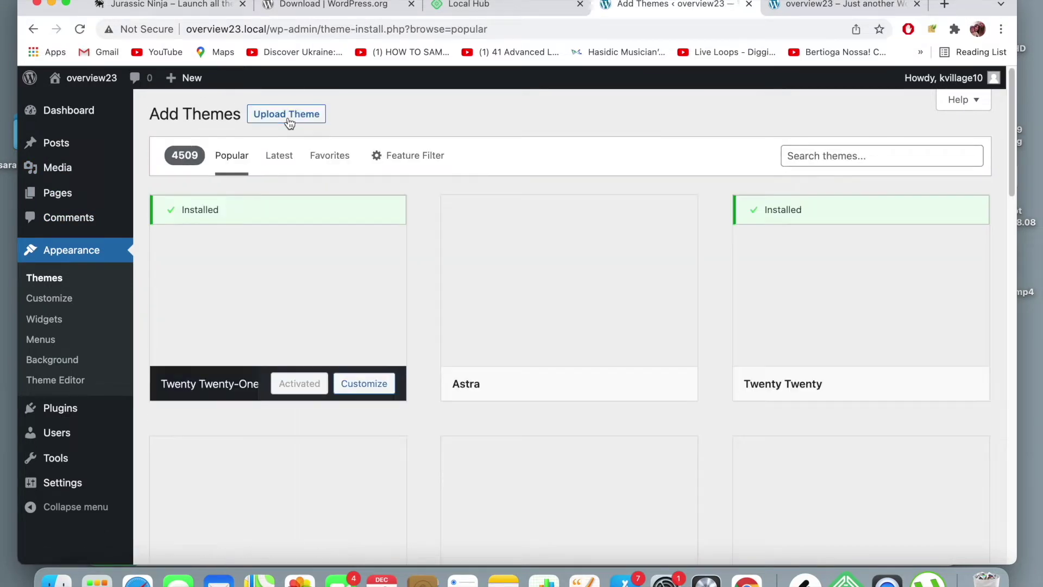
mouse_move(635, 266)
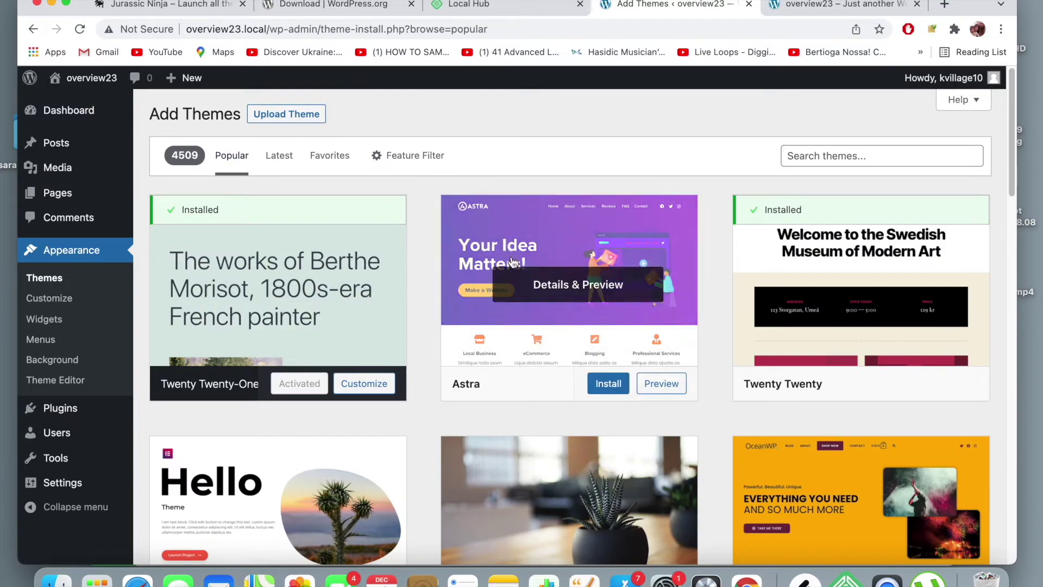
scroll(635, 266, down, 10)
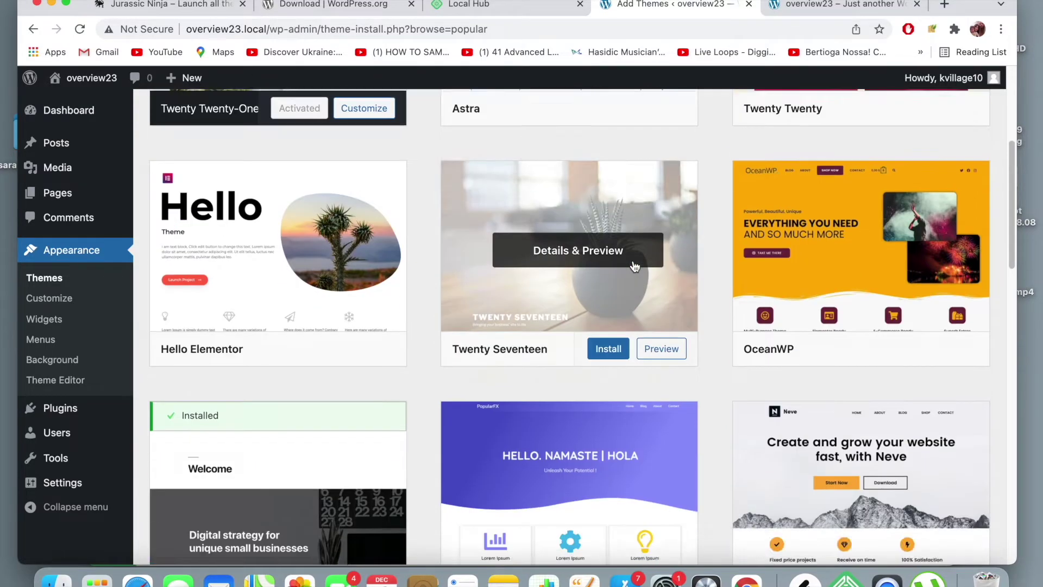
scroll(635, 266, down, 10)
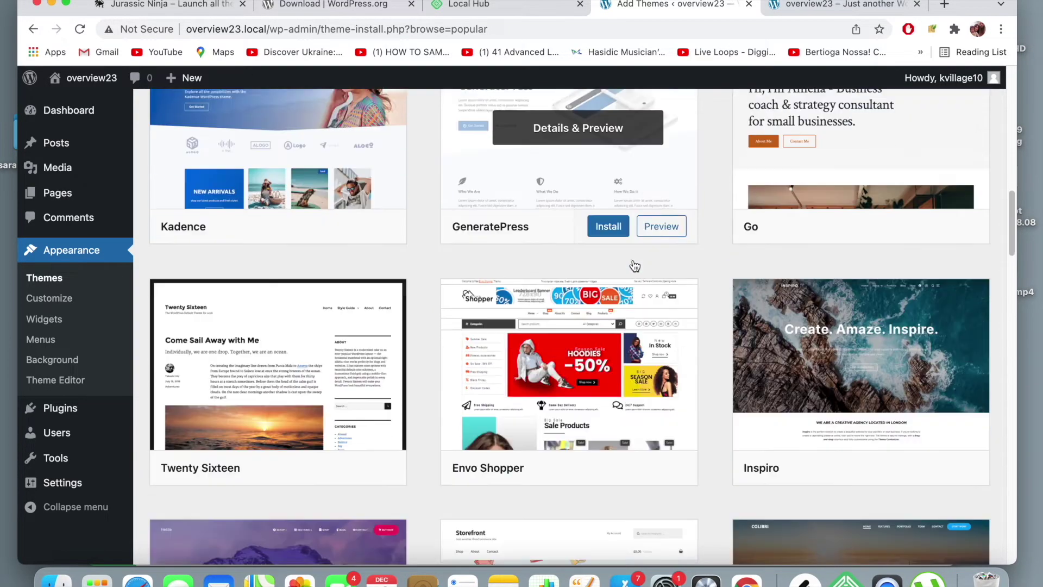
scroll(634, 267, down, 5)
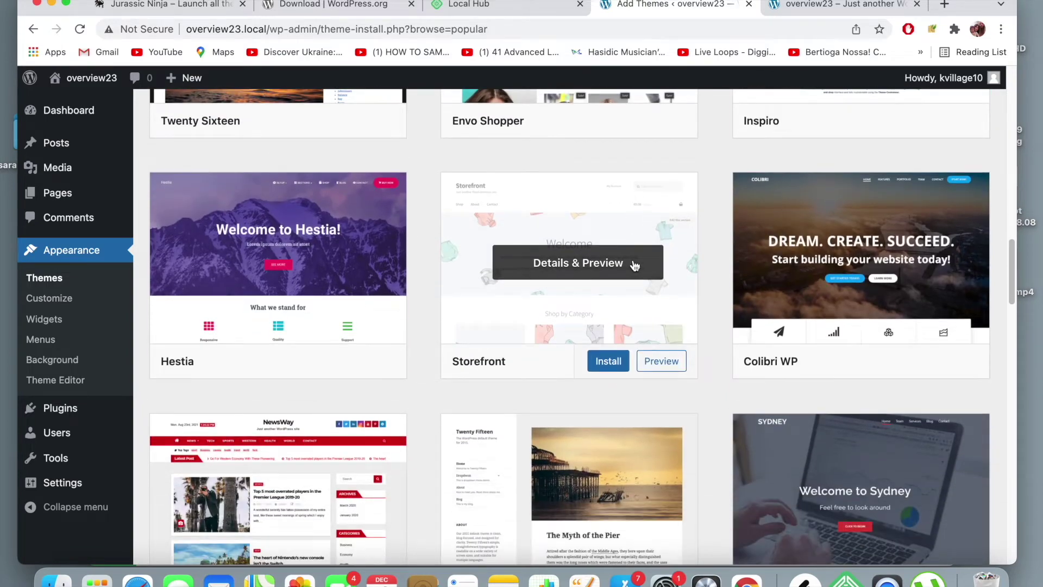
scroll(635, 266, down, 12)
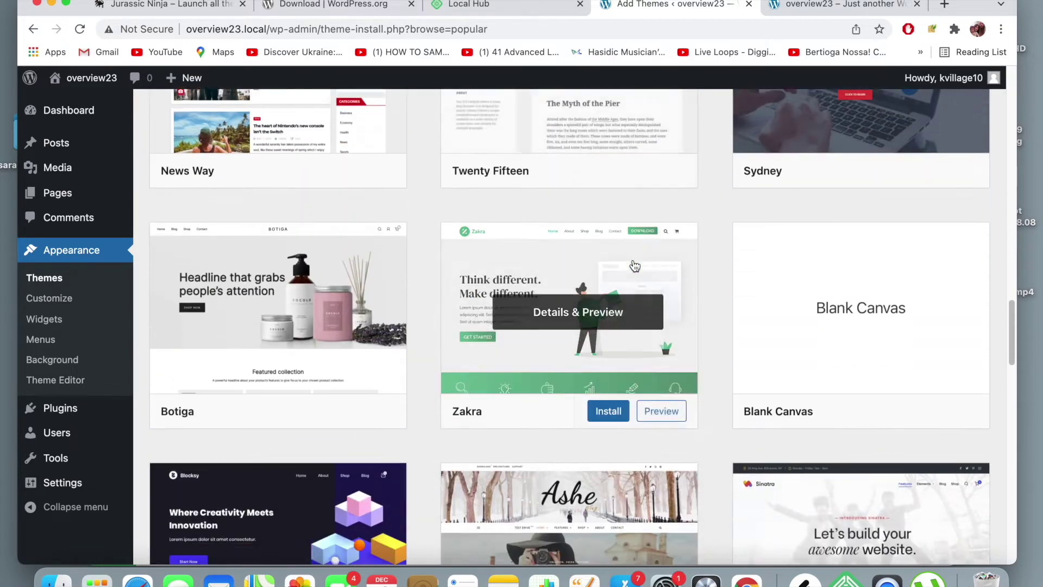
scroll(634, 266, down, 7)
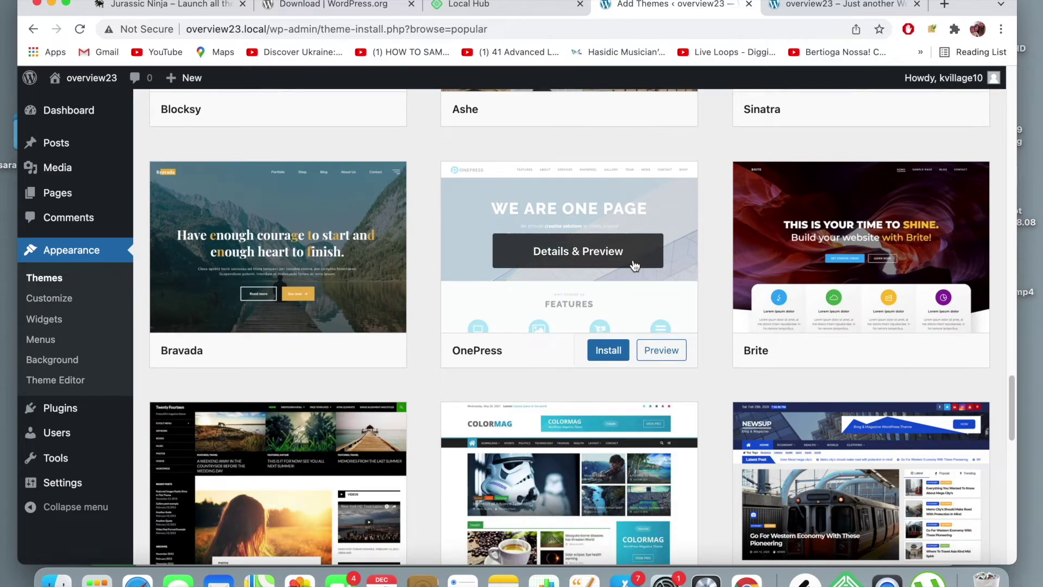
scroll(635, 266, down, 5)
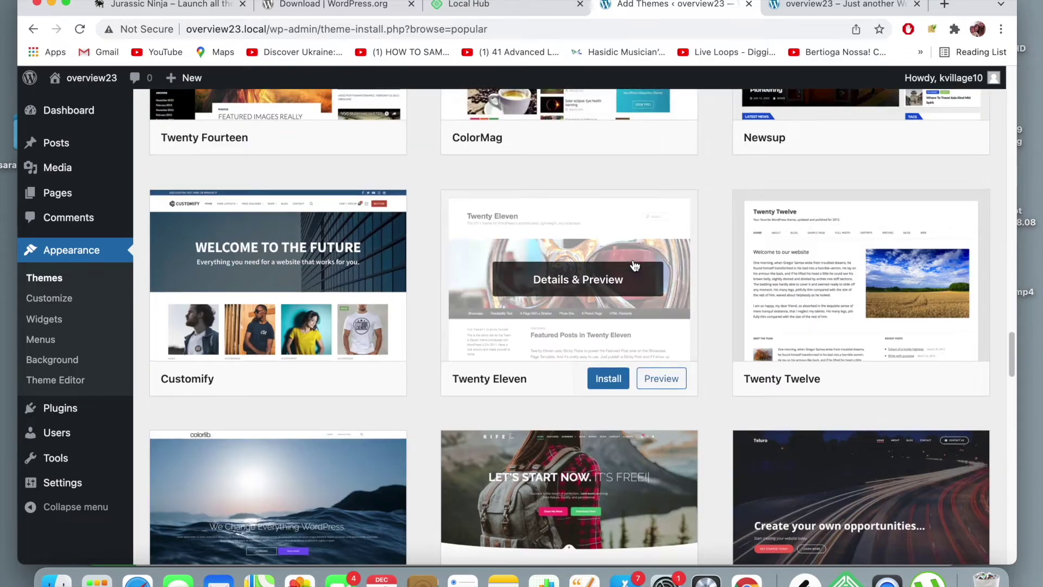
scroll(635, 266, down, 18)
scroll(635, 266, down, 7)
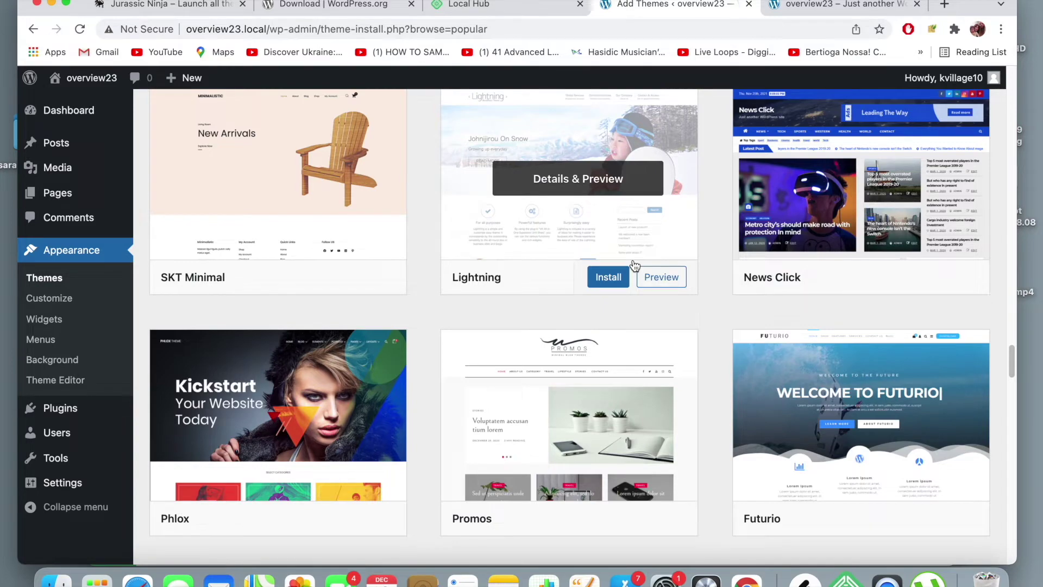
scroll(634, 266, down, 5)
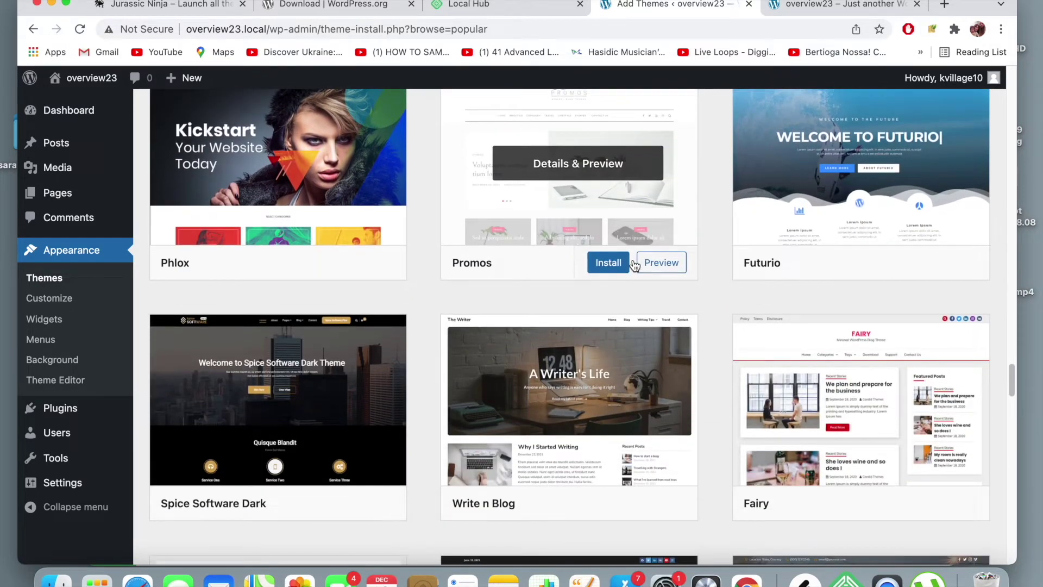
scroll(635, 266, down, 8)
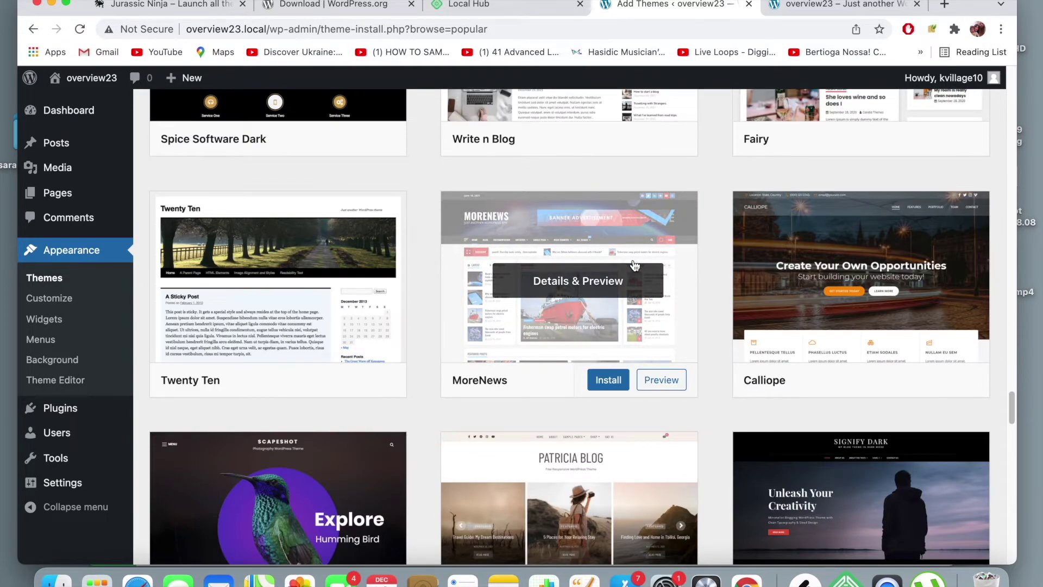
scroll(635, 266, down, 7)
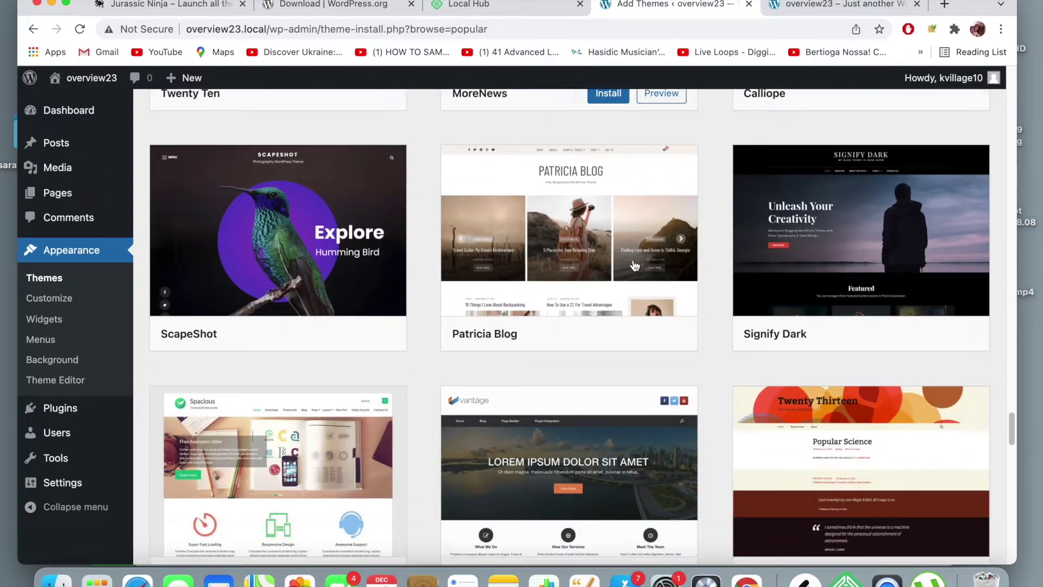
scroll(635, 266, down, 5)
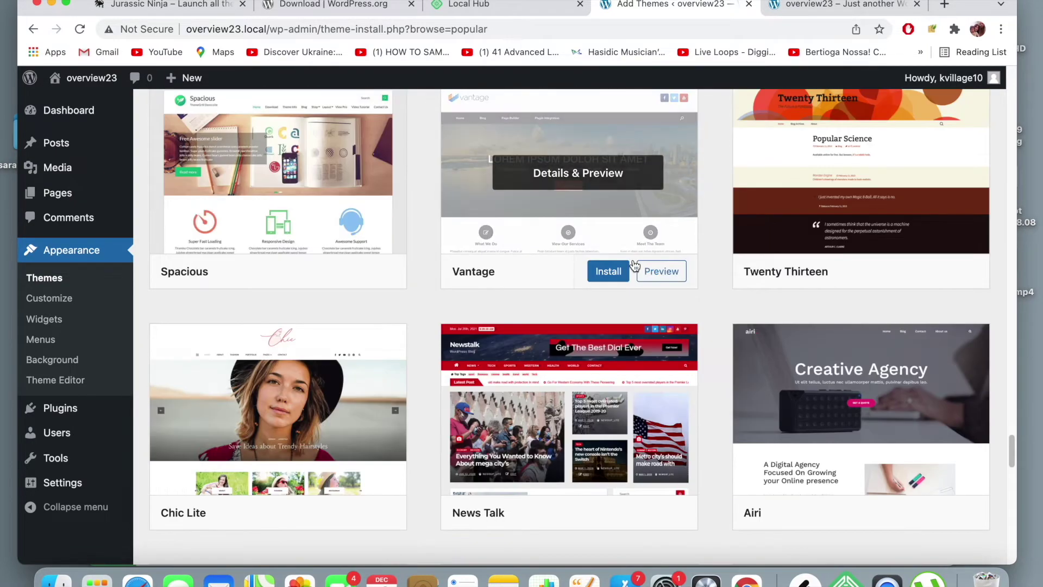
scroll(634, 267, up, 2)
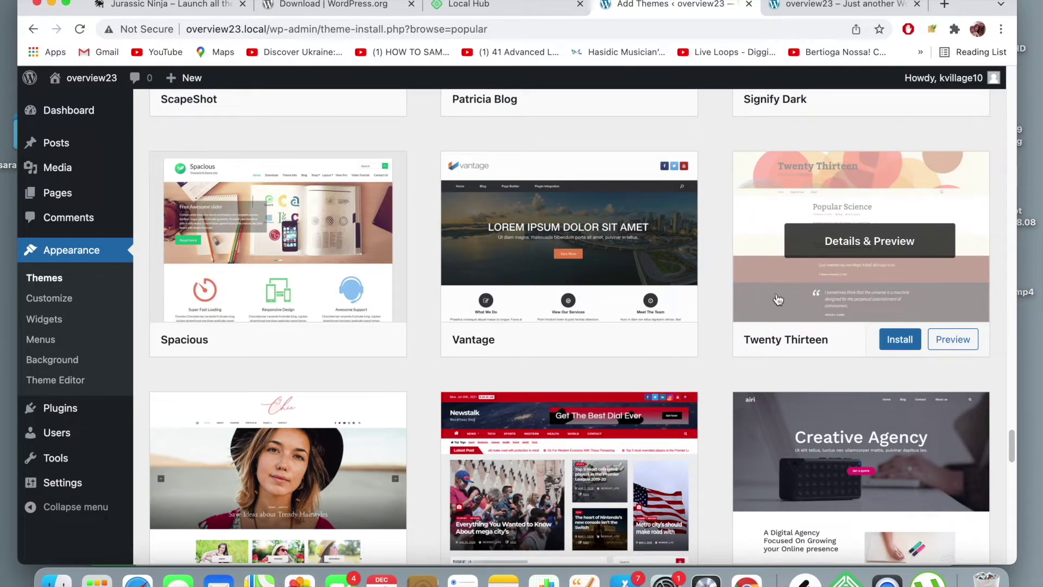
scroll(629, 241, down, 5)
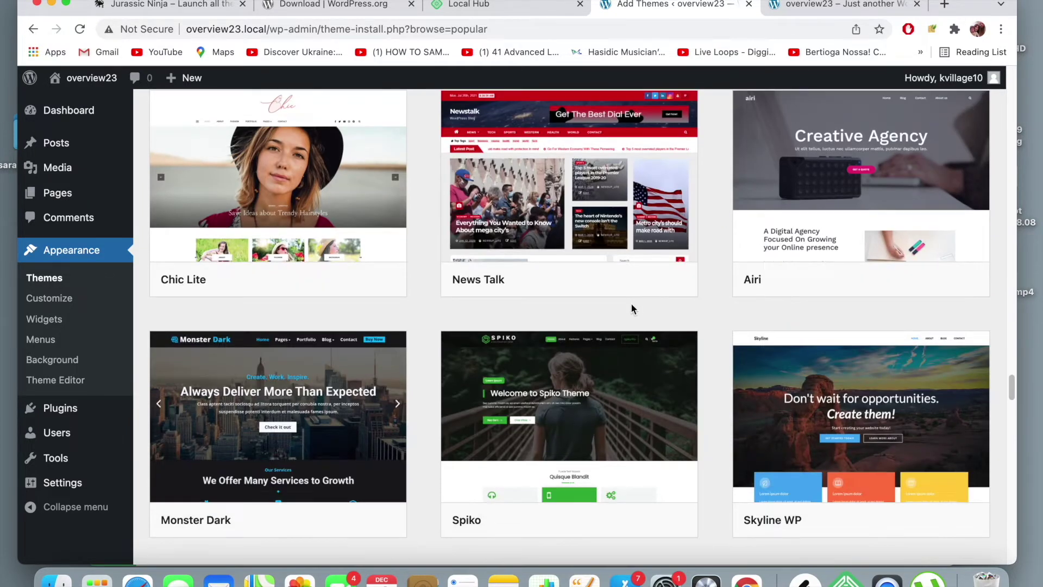
scroll(630, 302, up, 3)
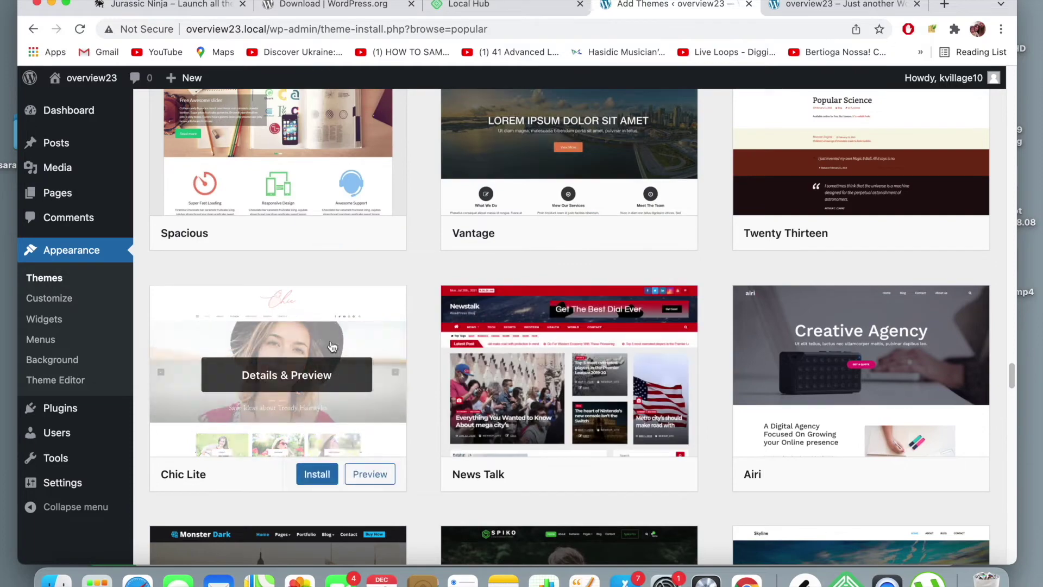
scroll(321, 370, down, 5)
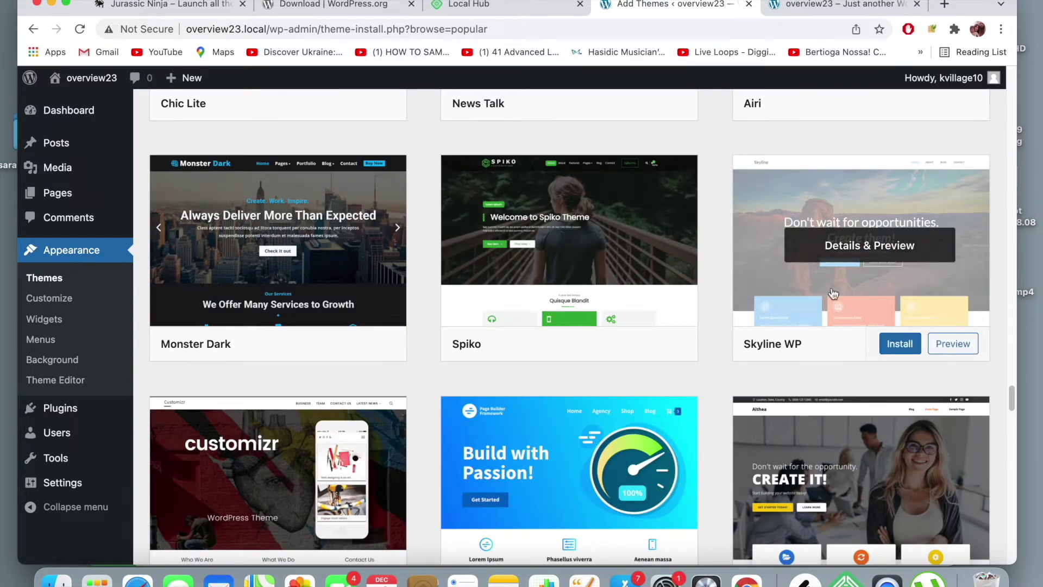
scroll(773, 340, down, 2)
scroll(774, 339, down, 2)
scroll(774, 340, up, 8)
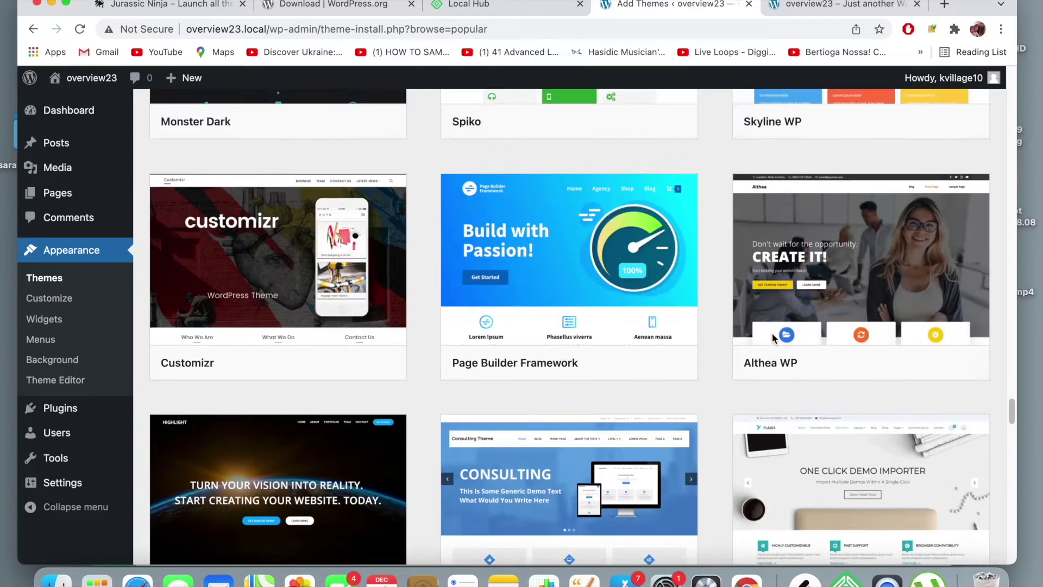
scroll(774, 340, up, 10)
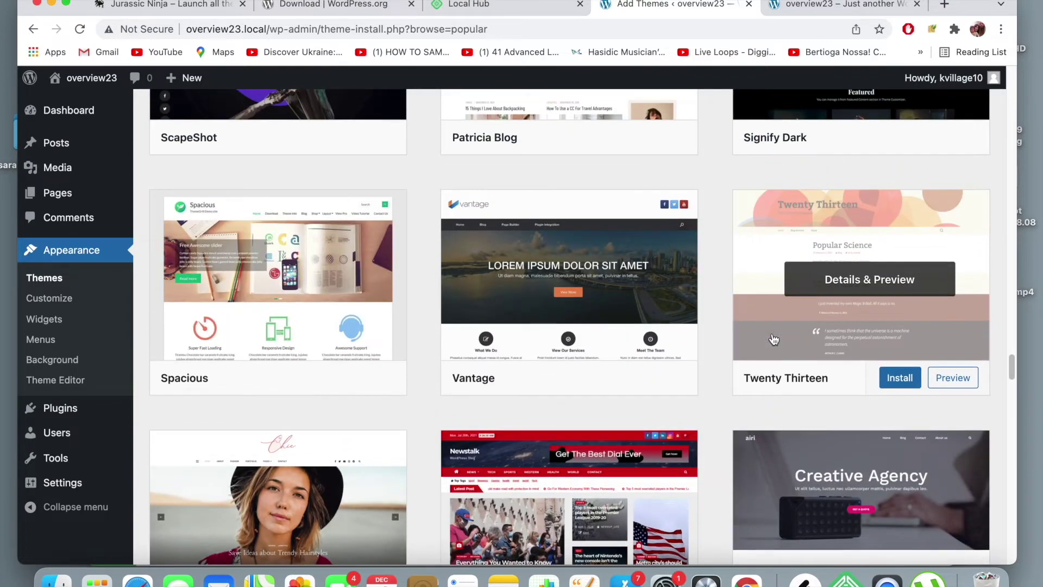
scroll(774, 340, up, 5)
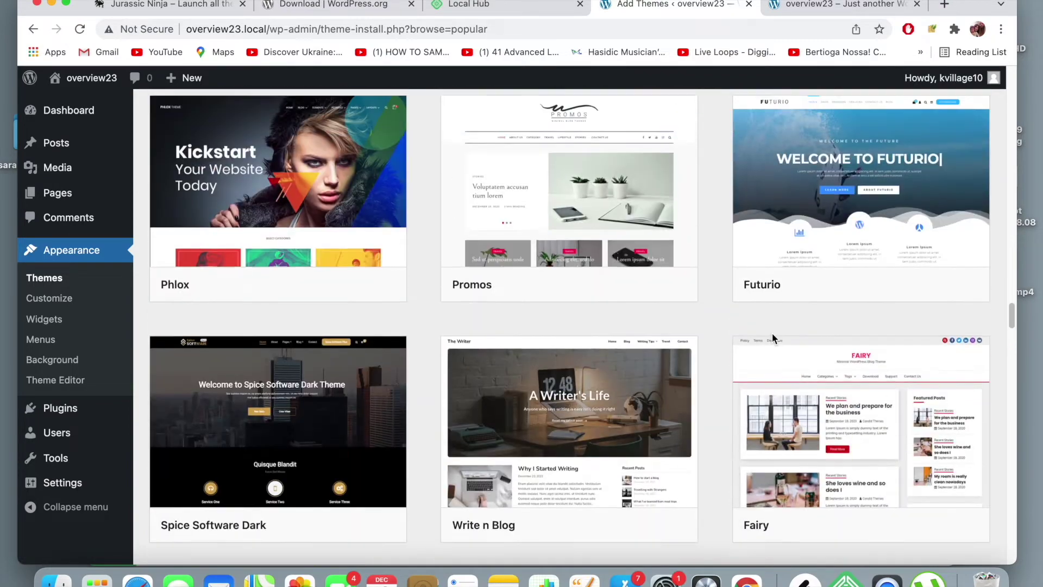
scroll(774, 339, down, 8)
scroll(773, 340, down, 8)
scroll(774, 340, up, 1)
- Scroll through Add Themes and open the OceanWP card's Details & Preview
scroll(585, 349, down, 5)
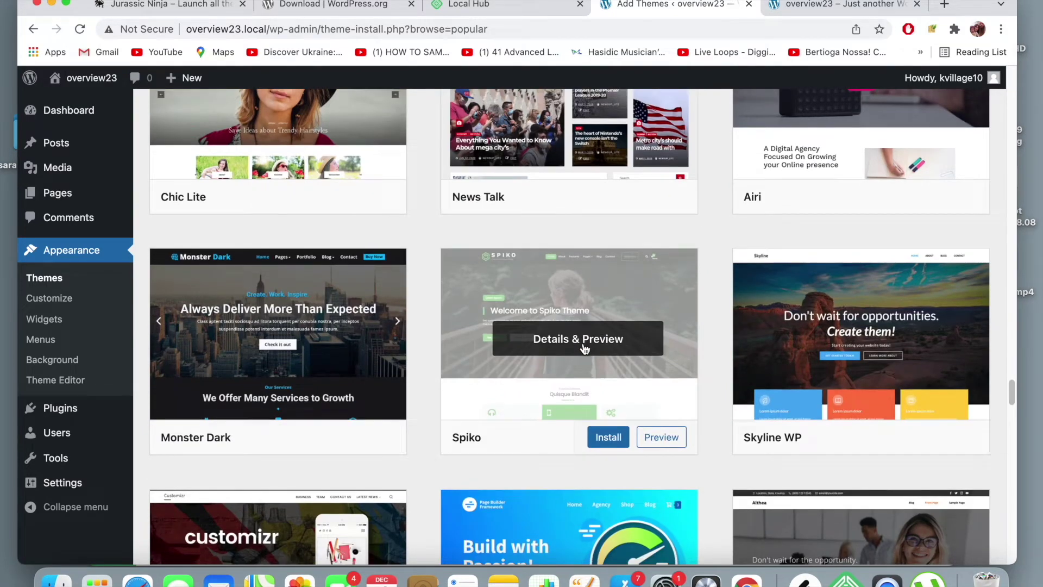
scroll(584, 348, down, 3)
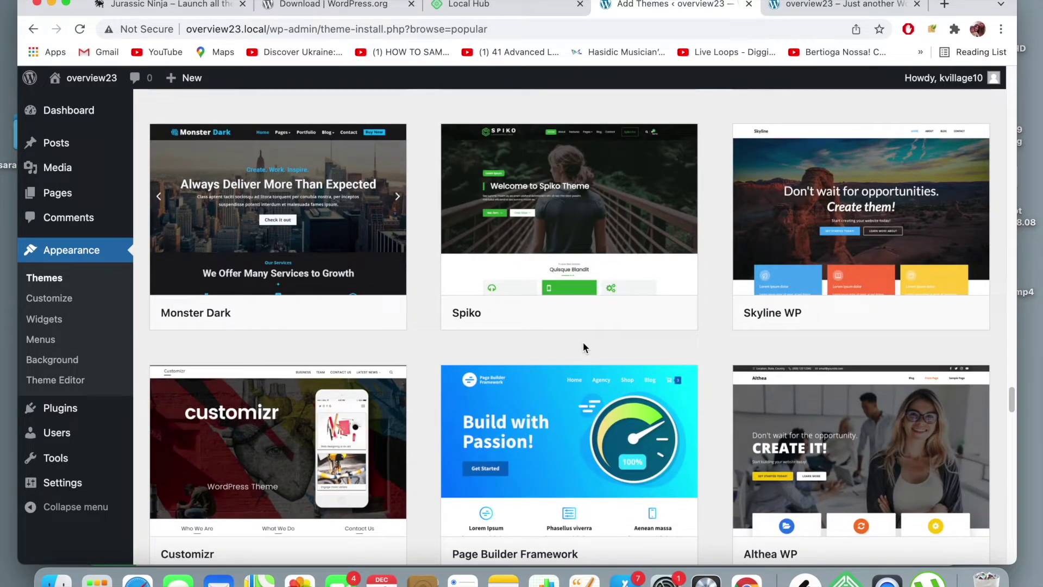
scroll(584, 348, down, 3)
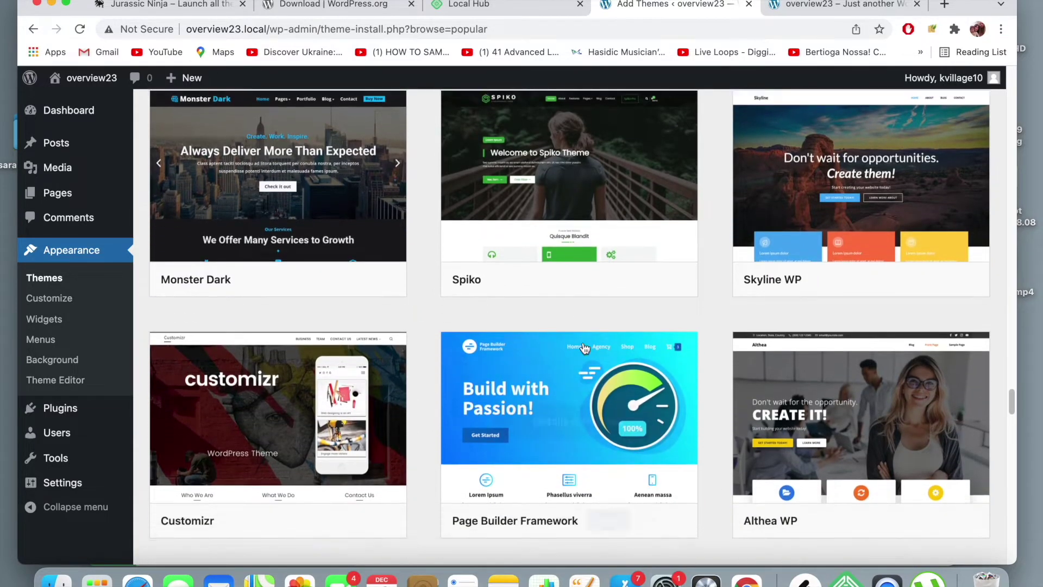
scroll(584, 348, down, 3)
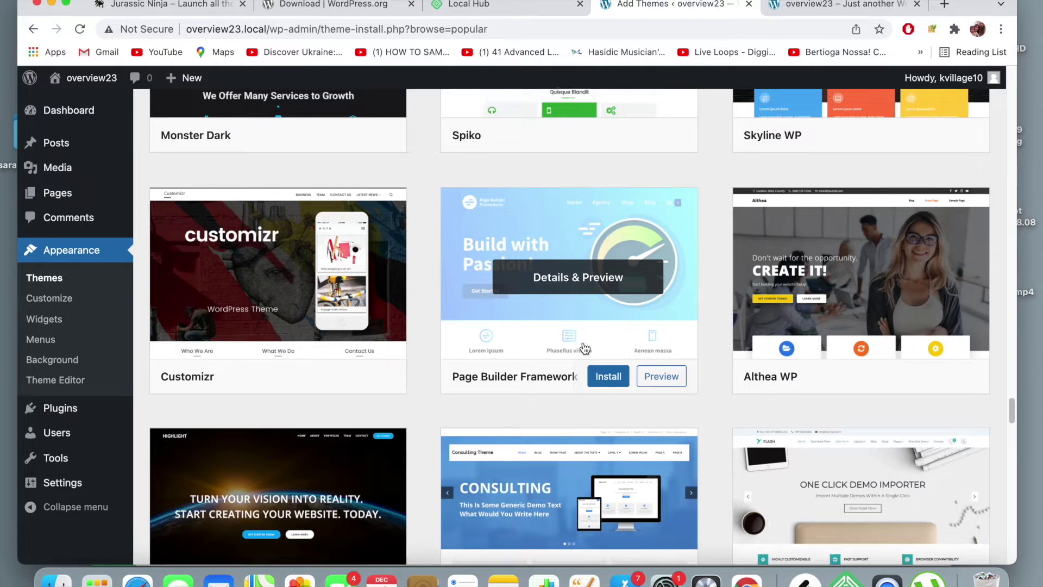
scroll(584, 347, up, 6)
scroll(584, 348, up, 10)
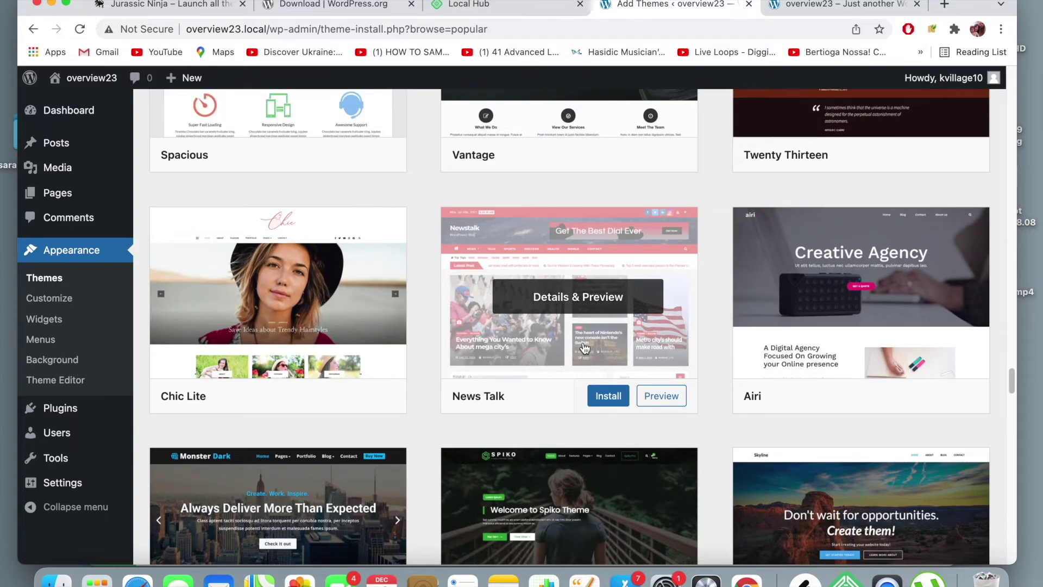
scroll(585, 348, up, 20)
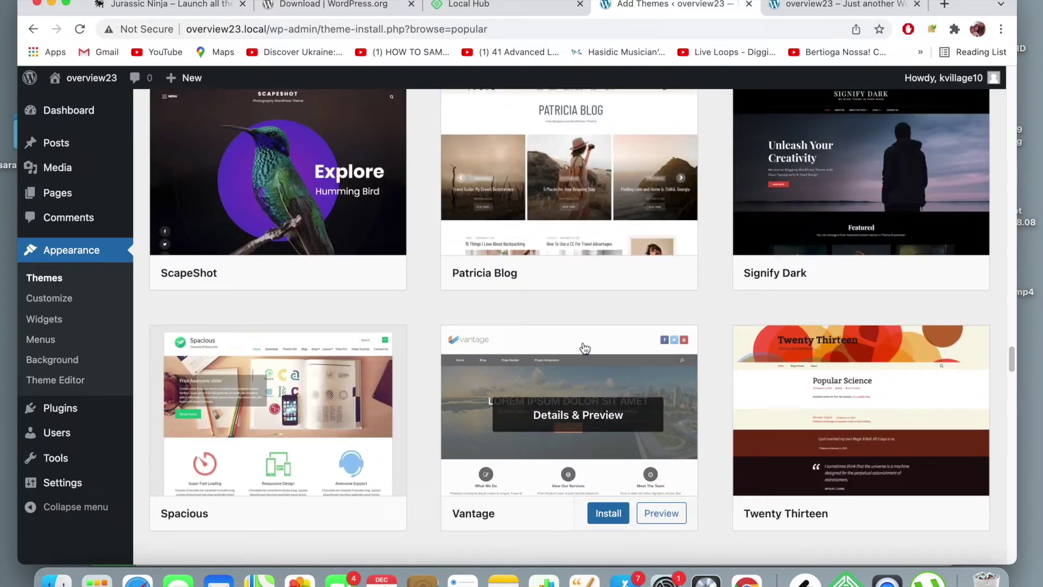
scroll(583, 347, up, 20)
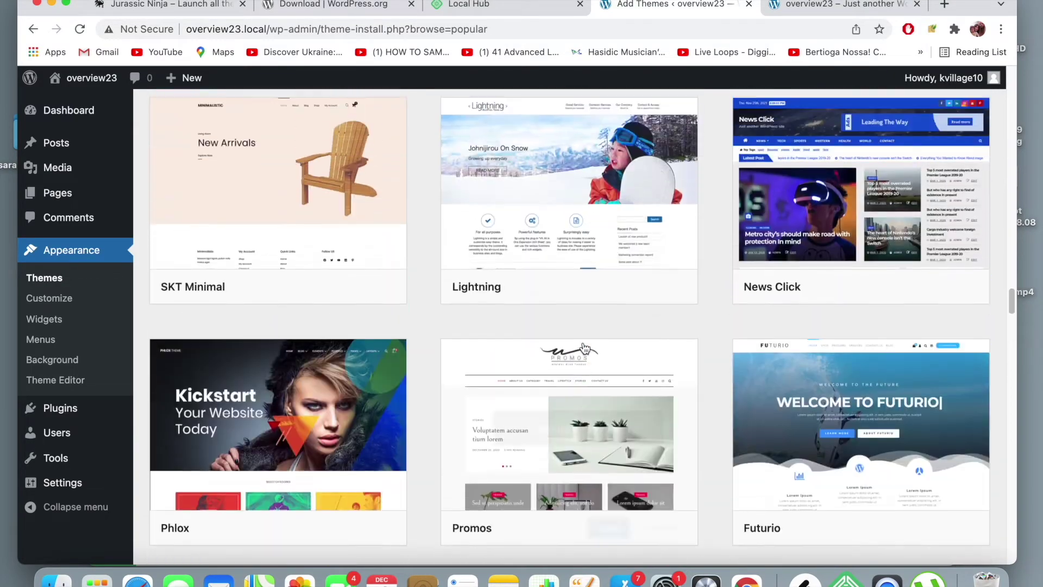
scroll(585, 348, up, 20)
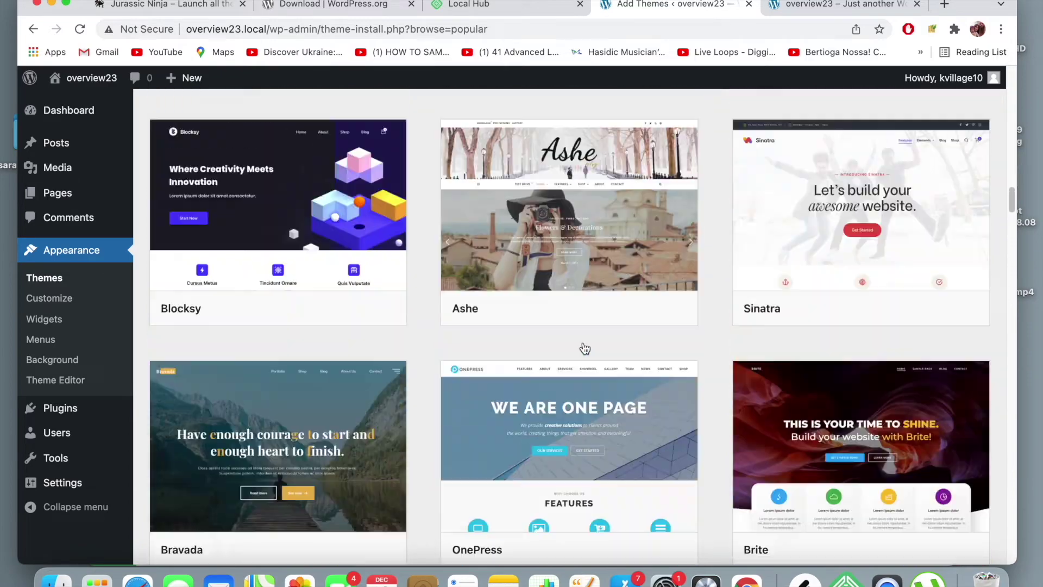
scroll(584, 348, up, 20)
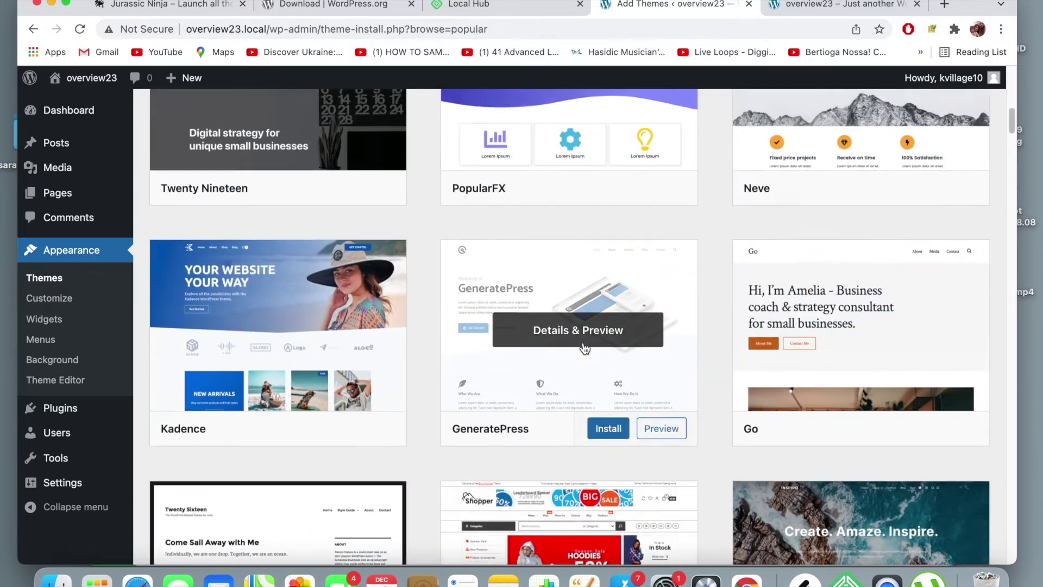
scroll(585, 348, up, 12)
scroll(862, 264, down, 3)
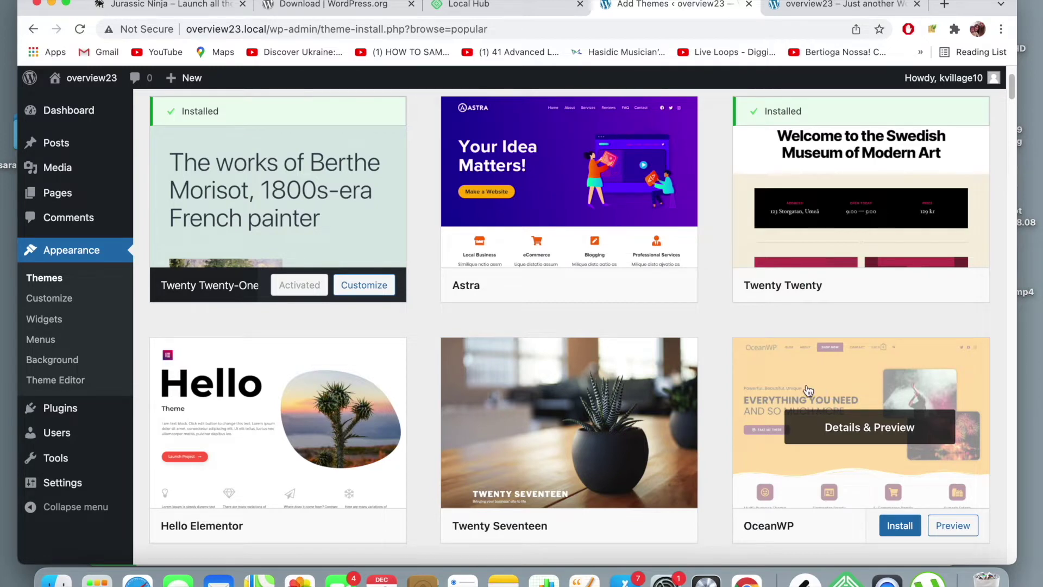
scroll(813, 390, down, 1)
click(851, 387)
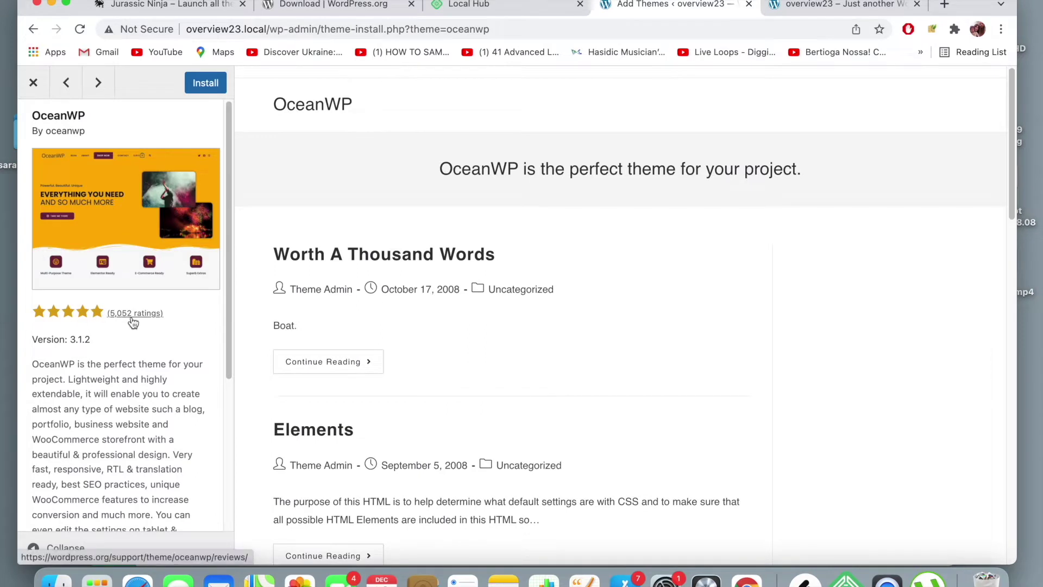
- Look through the OceanWP description and preview, then close the theme preview
scroll(133, 357, down, 3)
scroll(133, 357, down, 5)
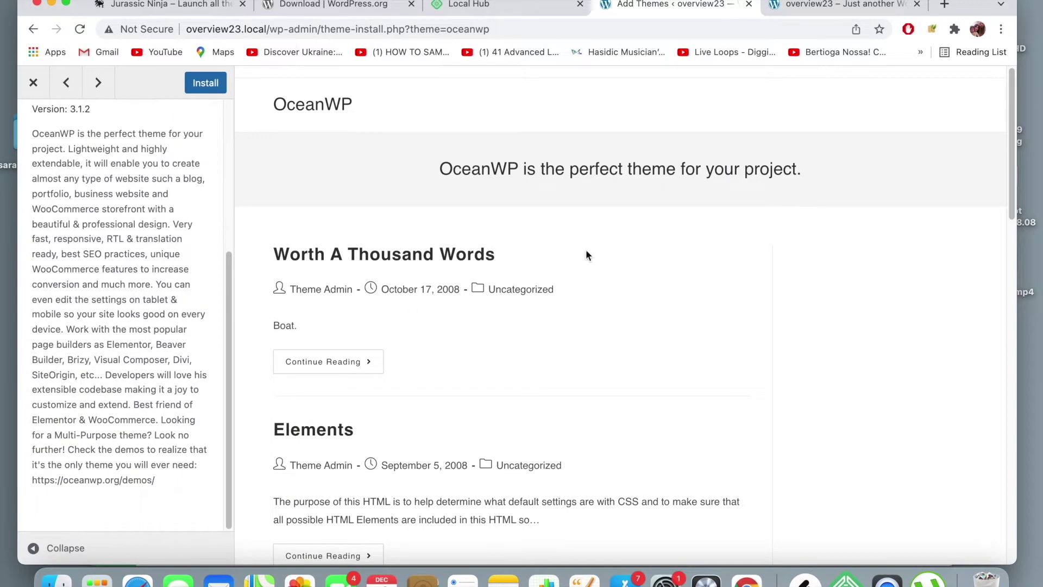
scroll(586, 249, down, 15)
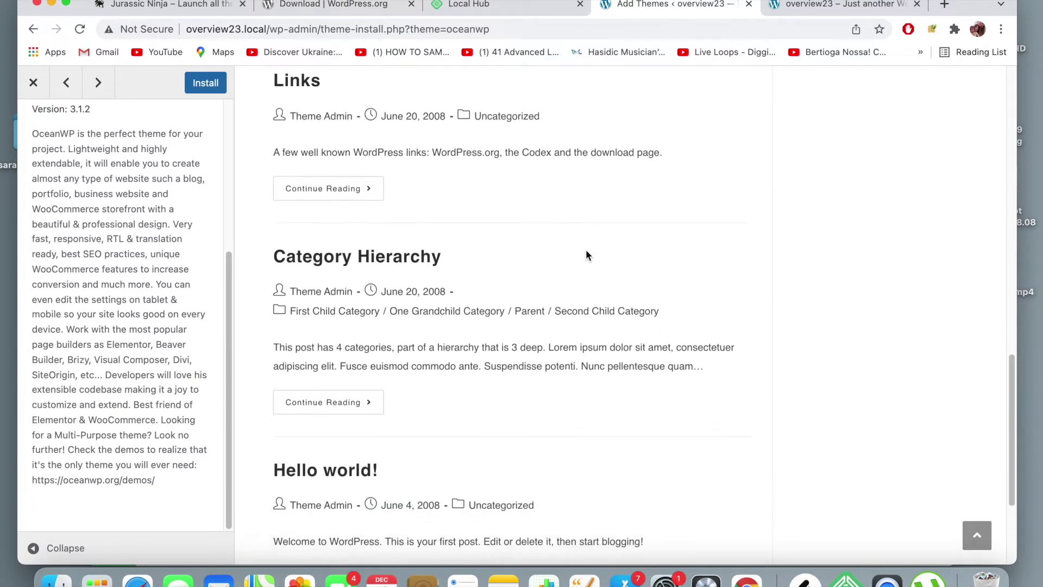
scroll(586, 253, down, 3)
scroll(586, 253, up, 20)
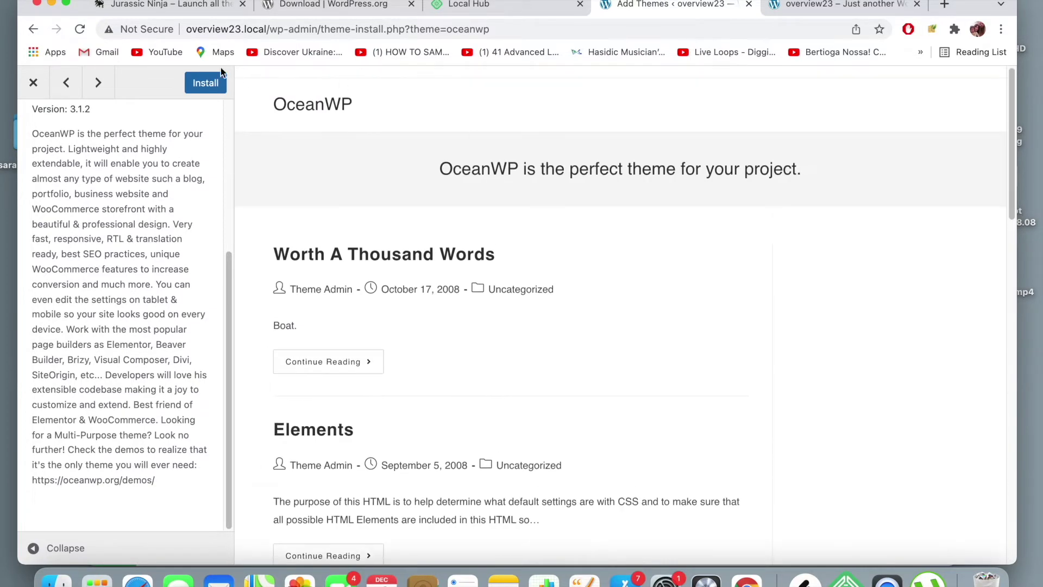
click(33, 82)
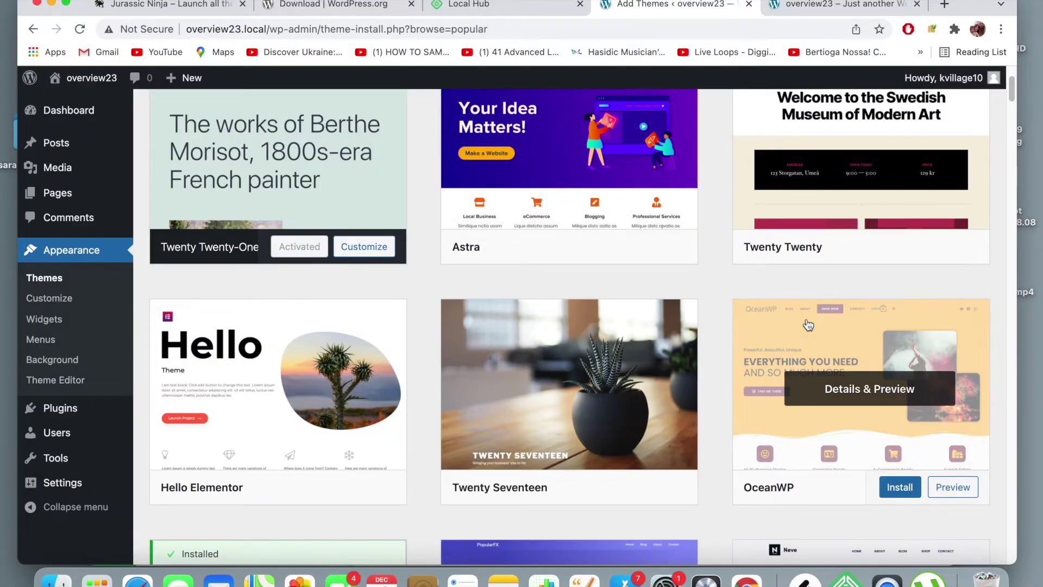
- Install and activate OceanWP, then go back to the overview23 front-page tab
click(900, 488)
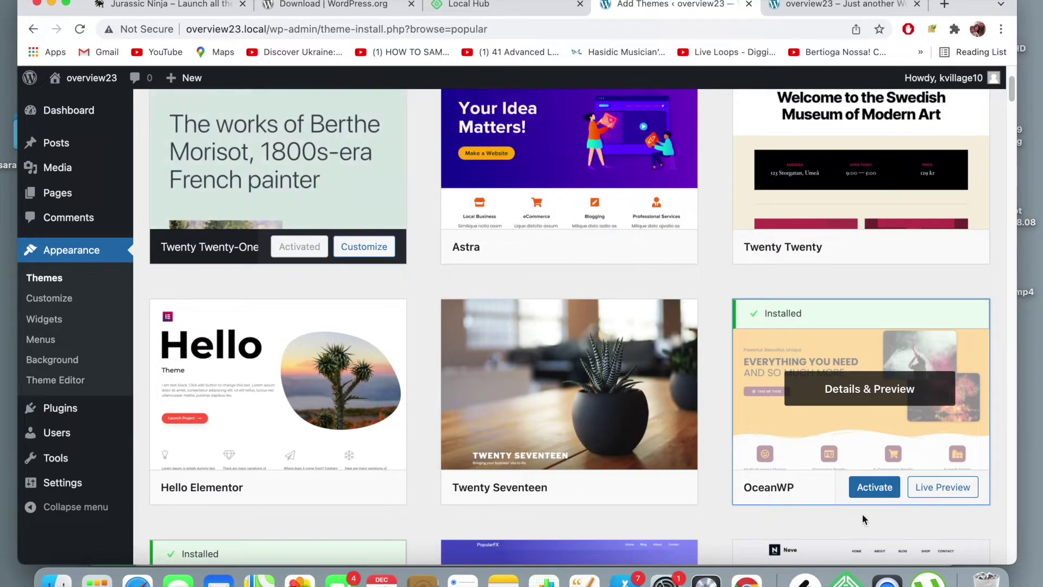
click(875, 487)
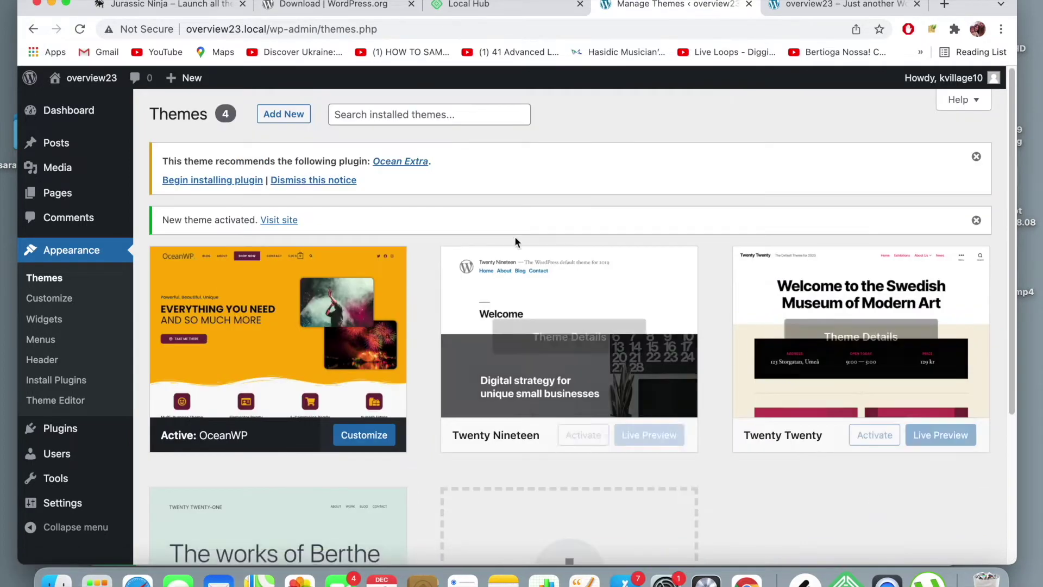
scroll(494, 350, down, 5)
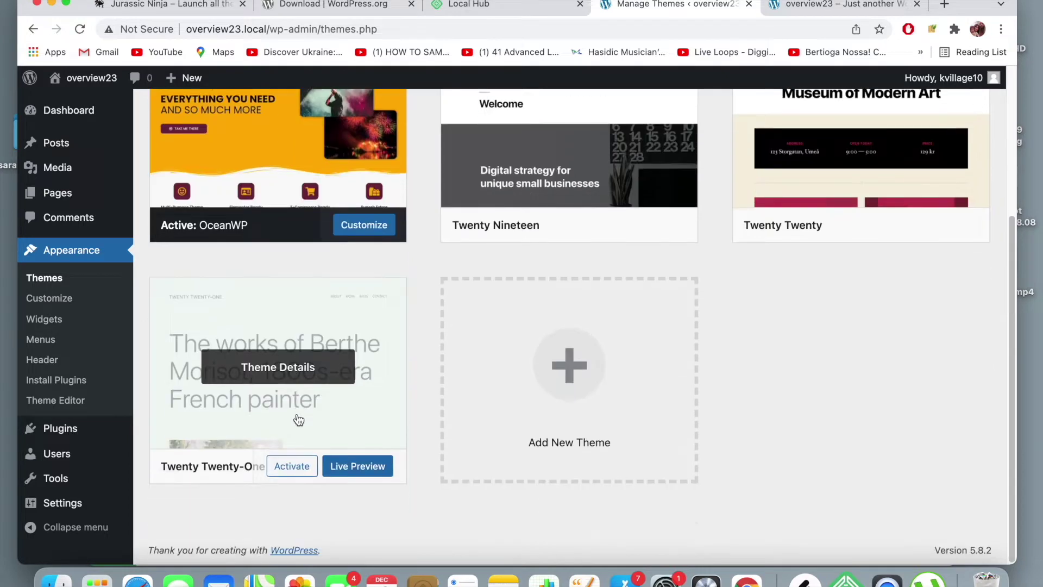
scroll(299, 419, up, 3)
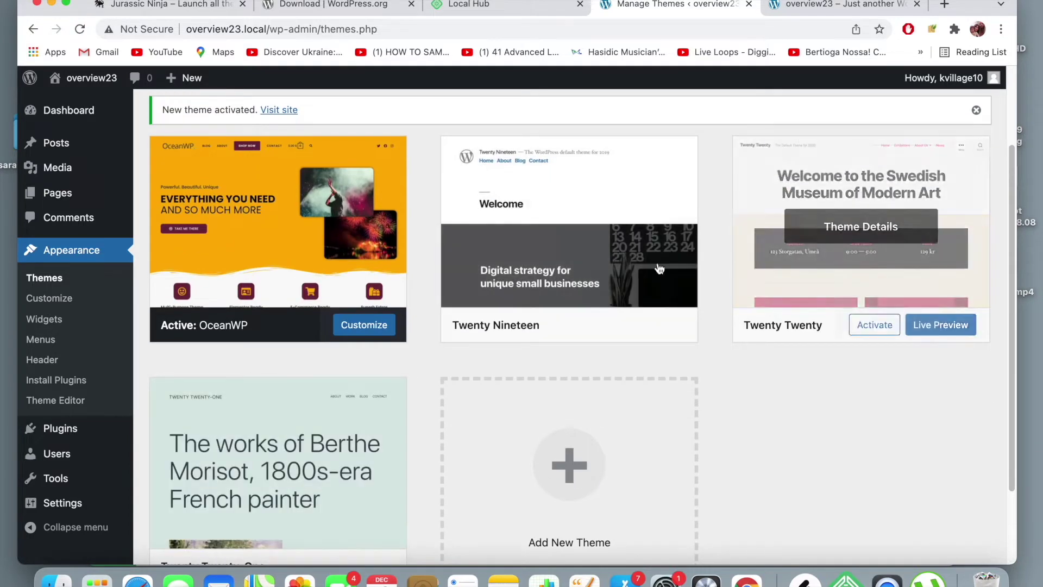
scroll(652, 278, down, 2)
scroll(604, 294, down, 1)
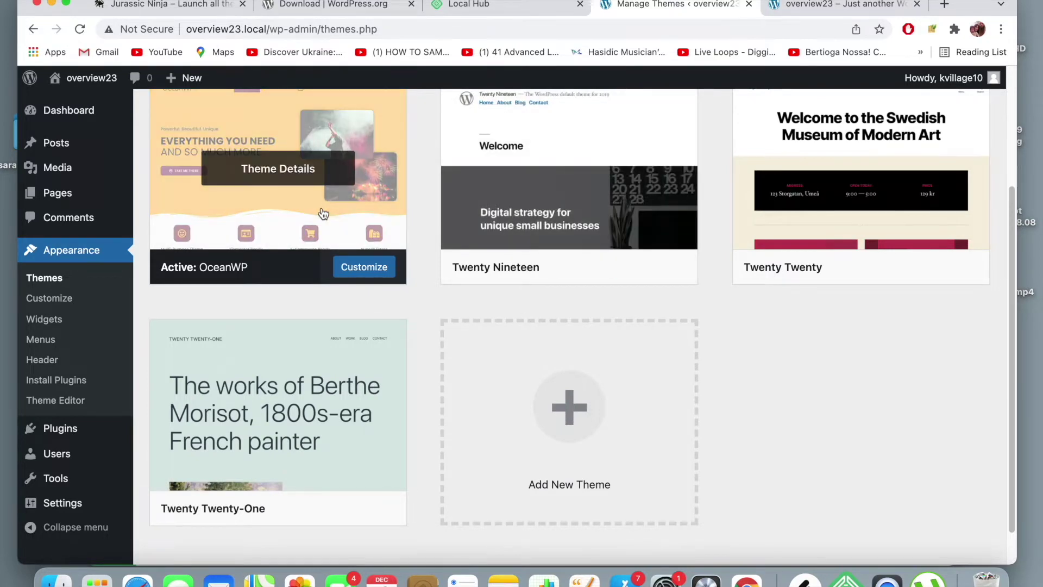
scroll(569, 445, up, 3)
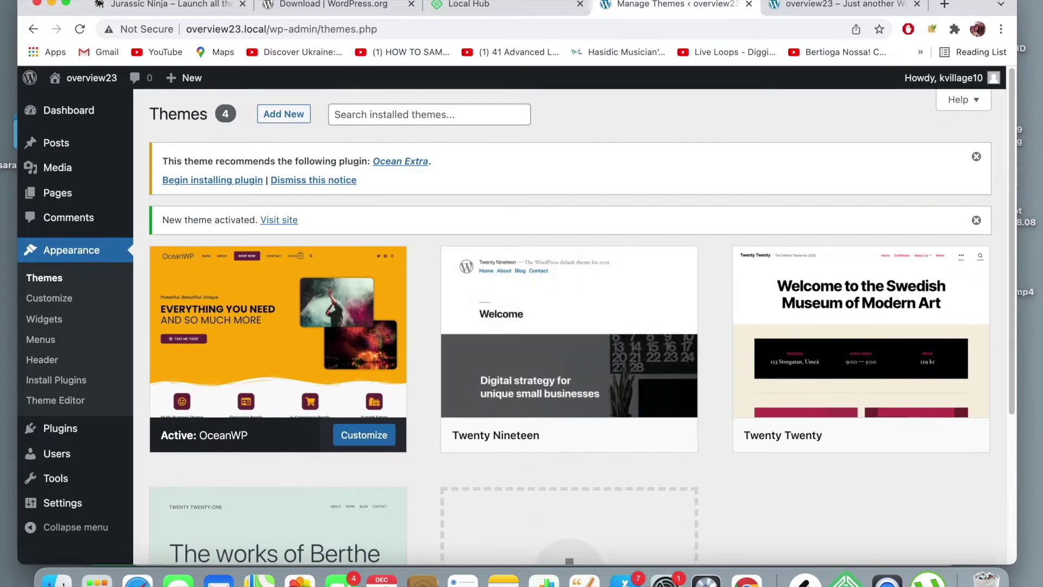
click(793, 7)
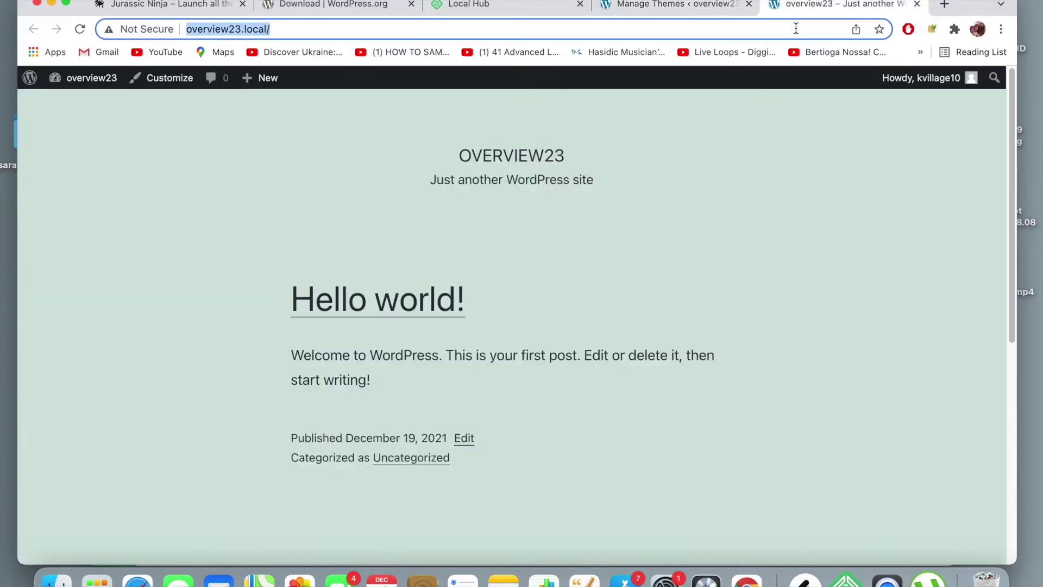
- Reload the overview23 front page and look over its new OceanWP layout
key(Return)
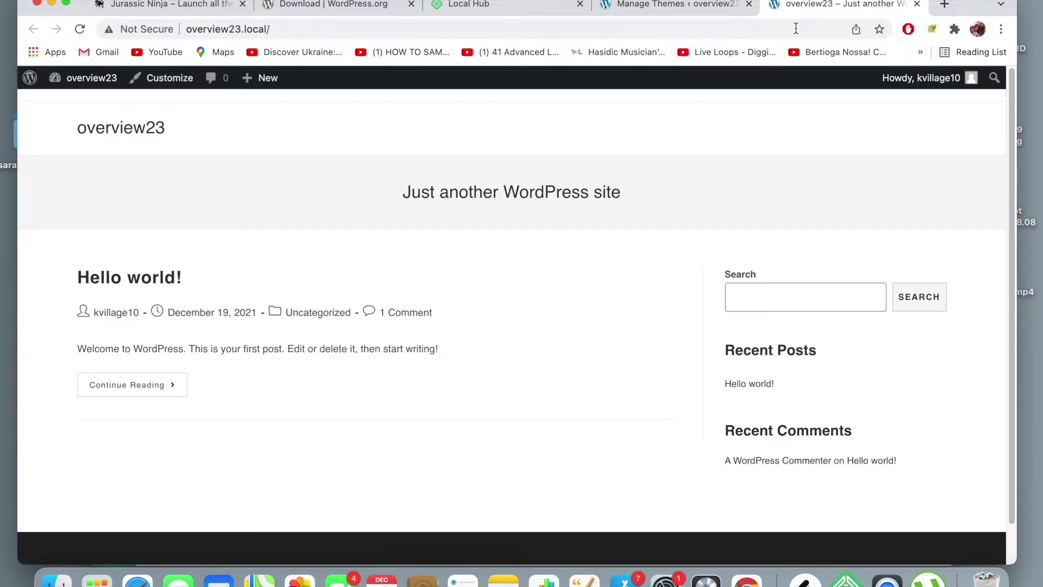
scroll(536, 374, down, 2)
scroll(536, 374, up, 2)
scroll(582, 303, down, 2)
scroll(582, 302, up, 2)
scroll(582, 302, down, 2)
scroll(583, 304, up, 2)
scroll(657, 205, down, 2)
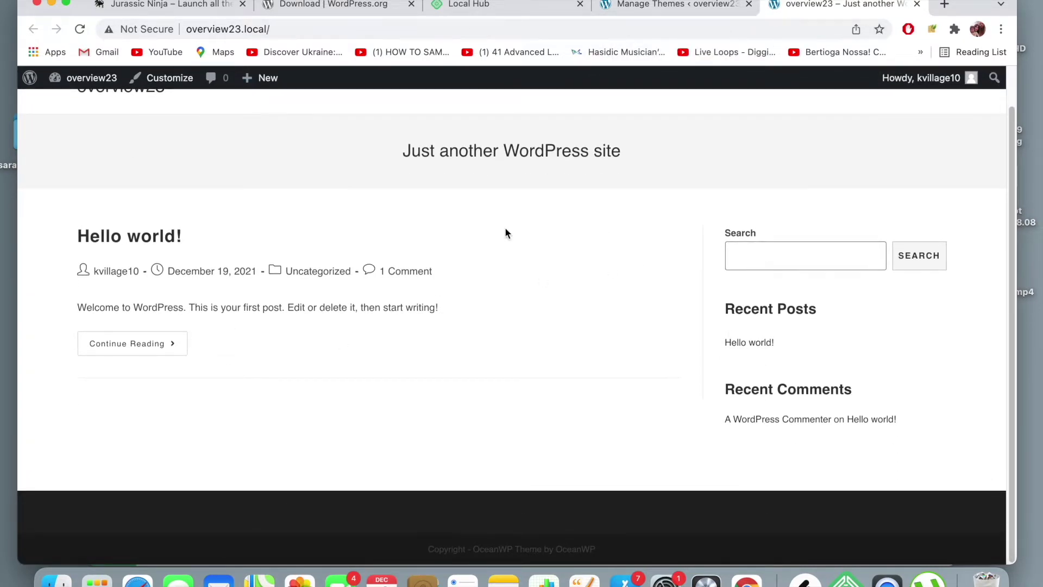
scroll(506, 229, up, 2)
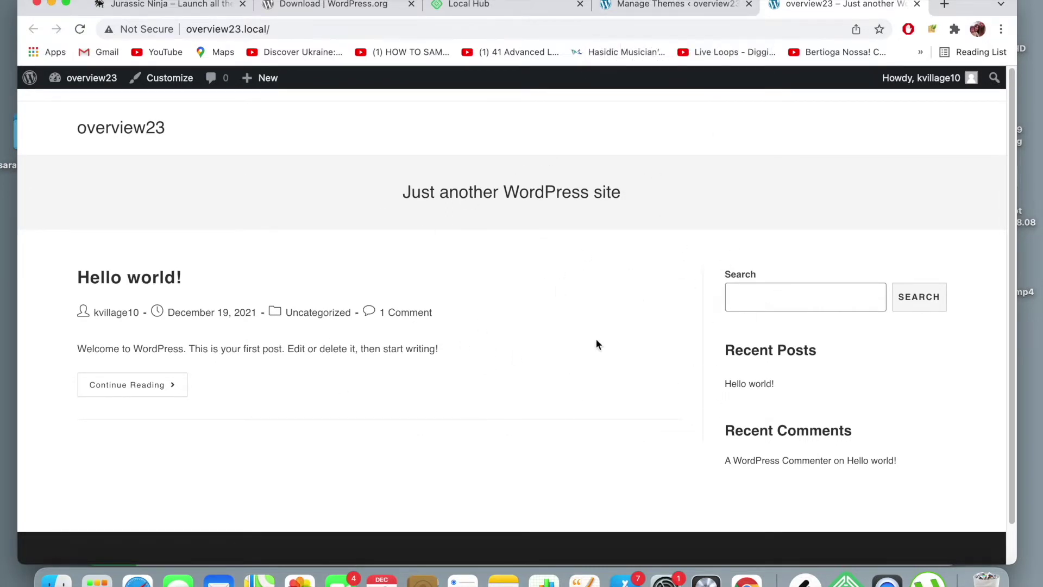
- Compare the front page with the Themes admin page, ending on Appearance > Themes
click(714, 7)
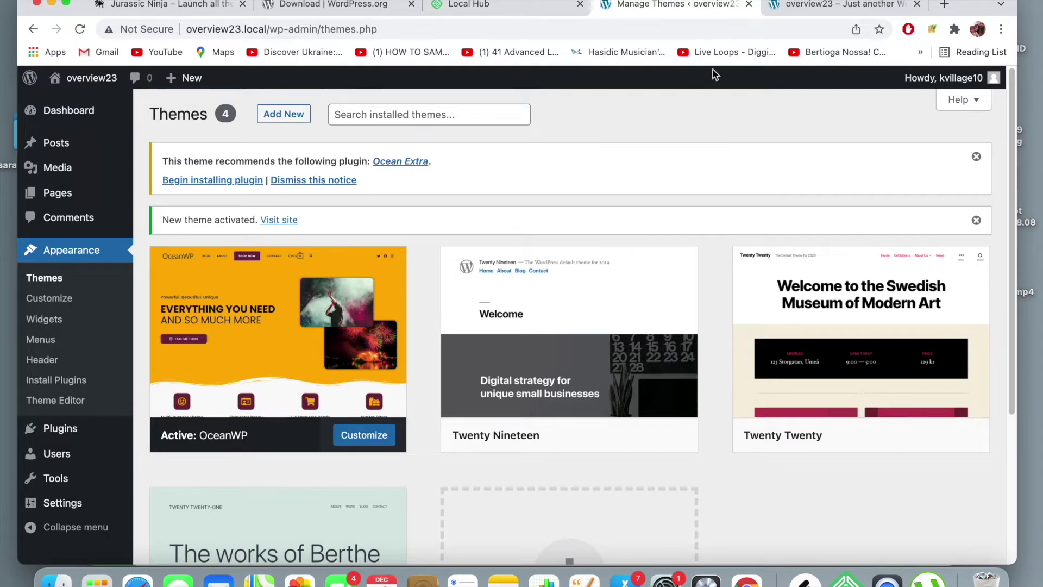
click(810, 9)
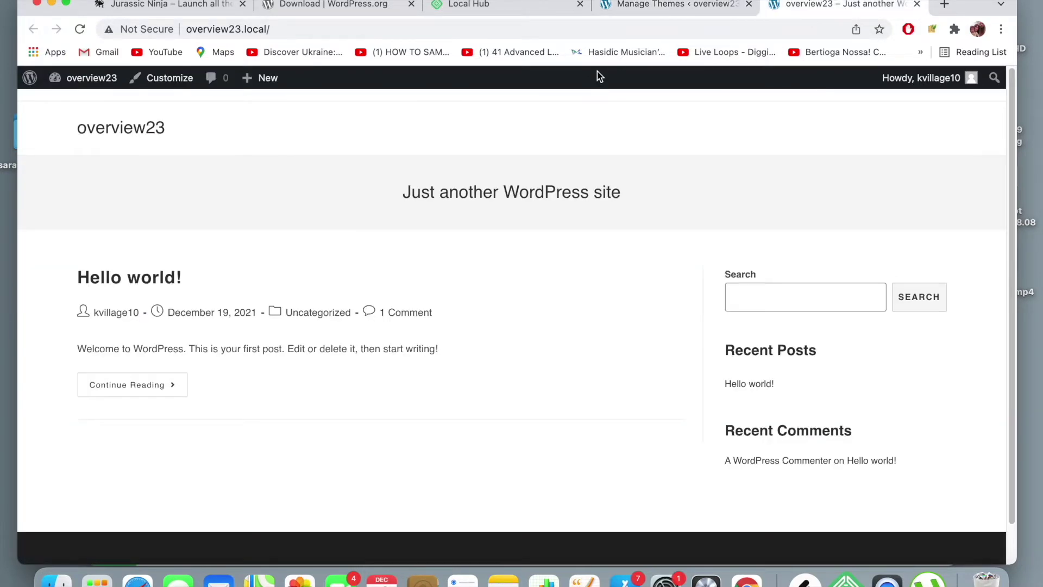
click(655, 13)
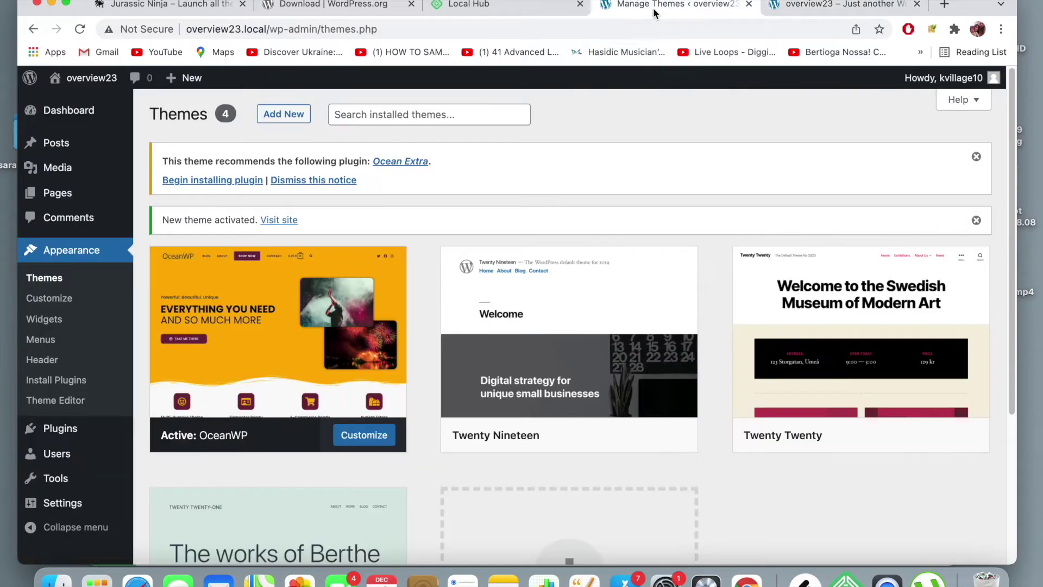
click(769, 13)
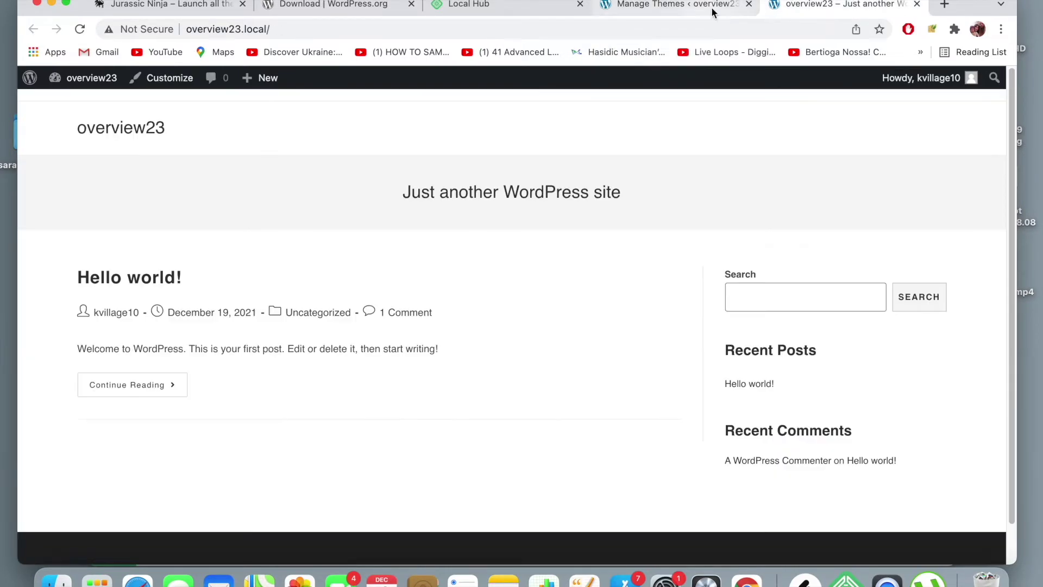
click(712, 11)
click(790, 10)
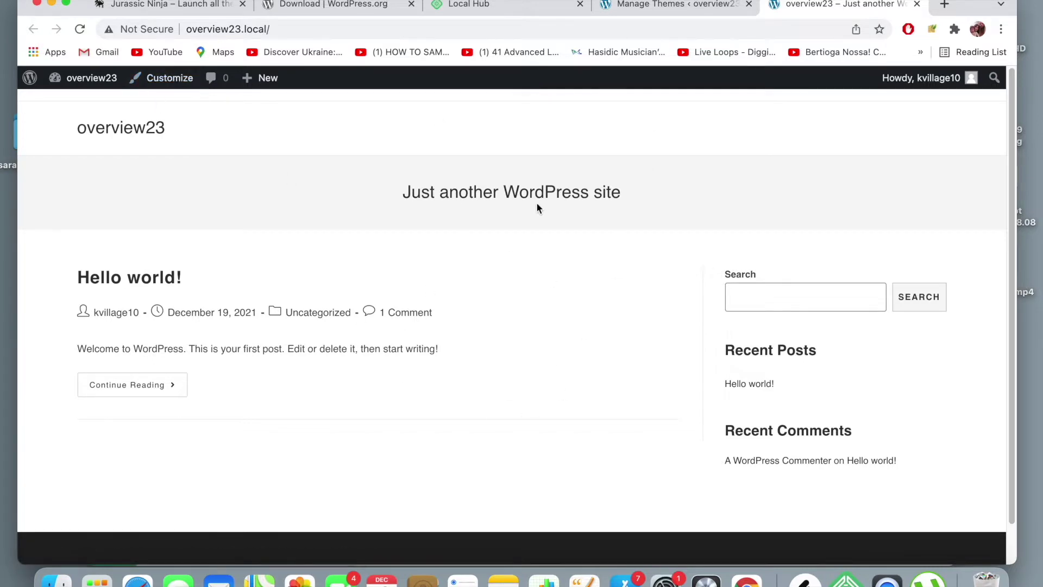
click(679, 5)
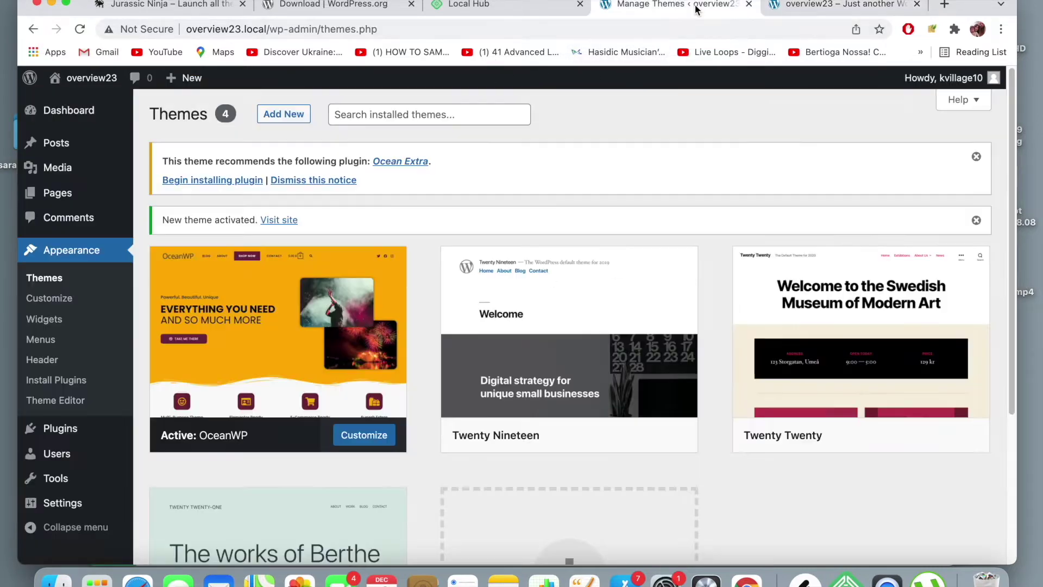
- Open Appearance > Customize and browse sections like Typography, Header, Footer Widgets and Sidebar
click(66, 308)
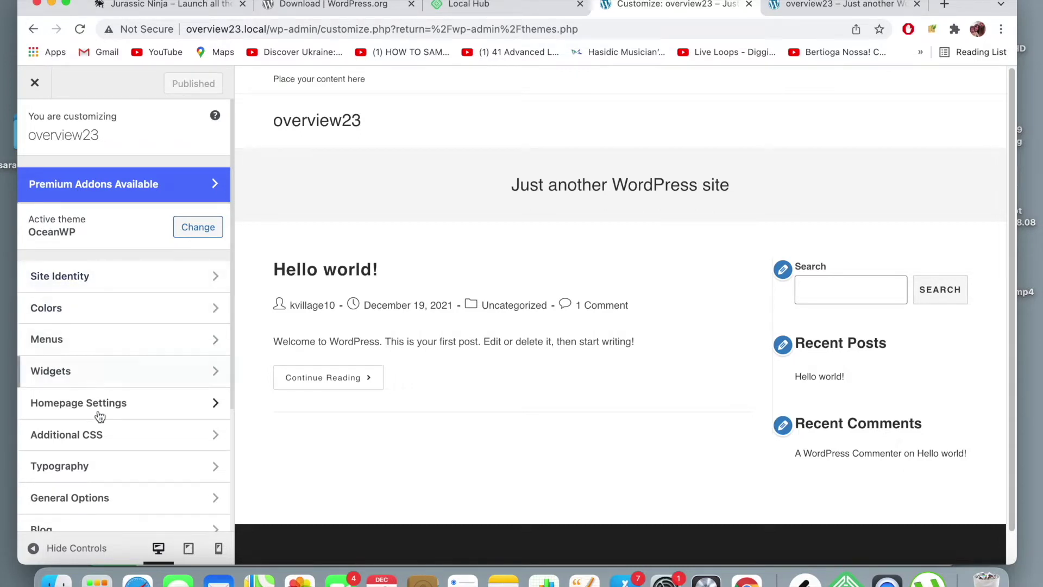
scroll(97, 421, down, 2)
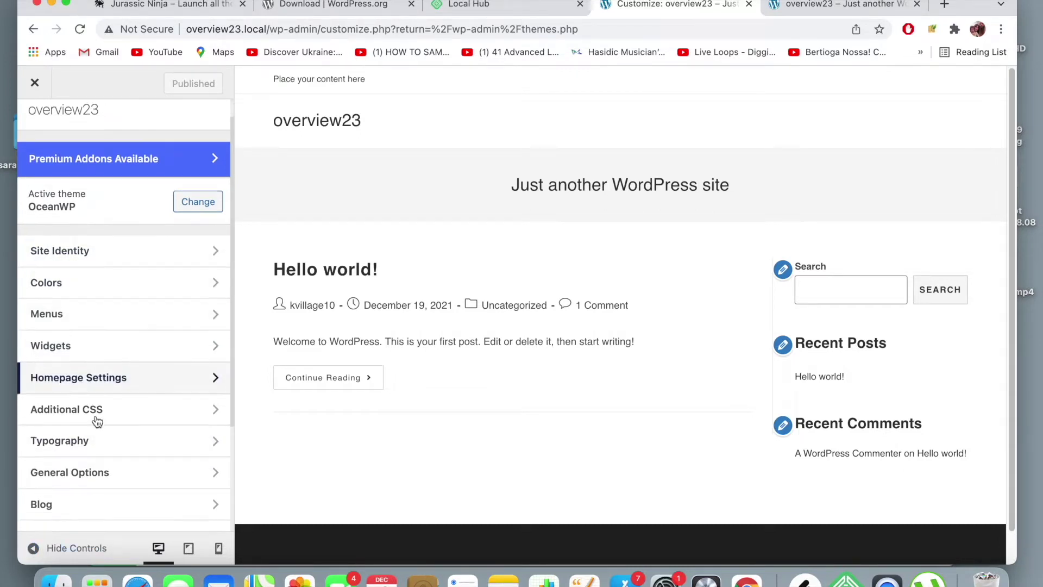
scroll(96, 421, down, 4)
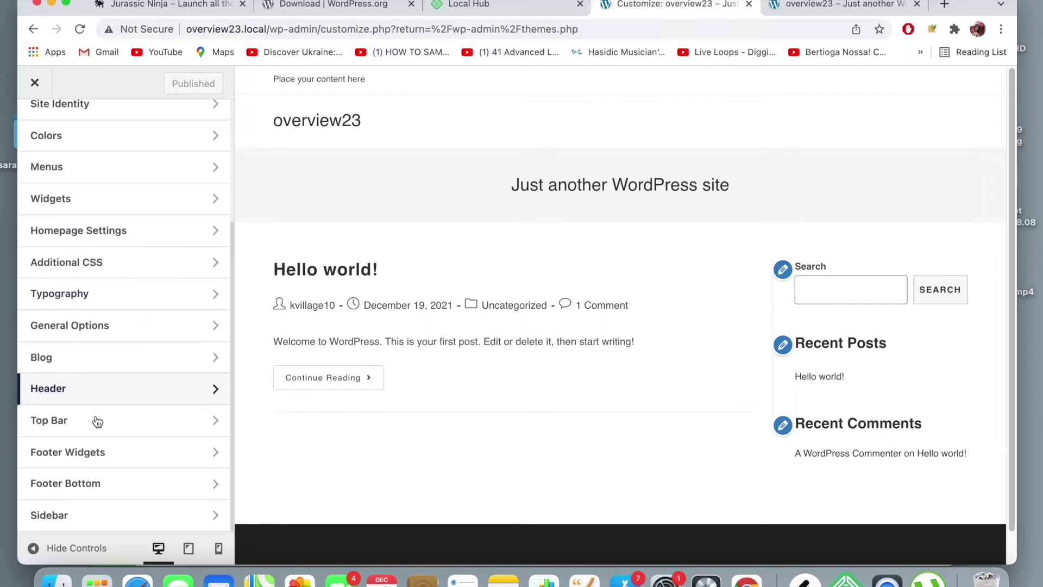
scroll(96, 421, up, 6)
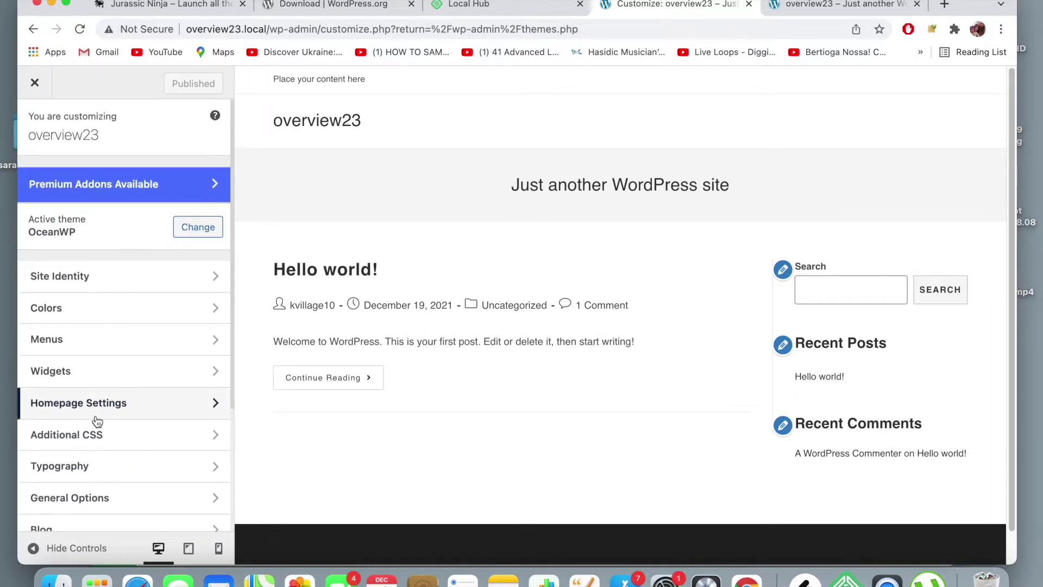
scroll(116, 366, down, 1)
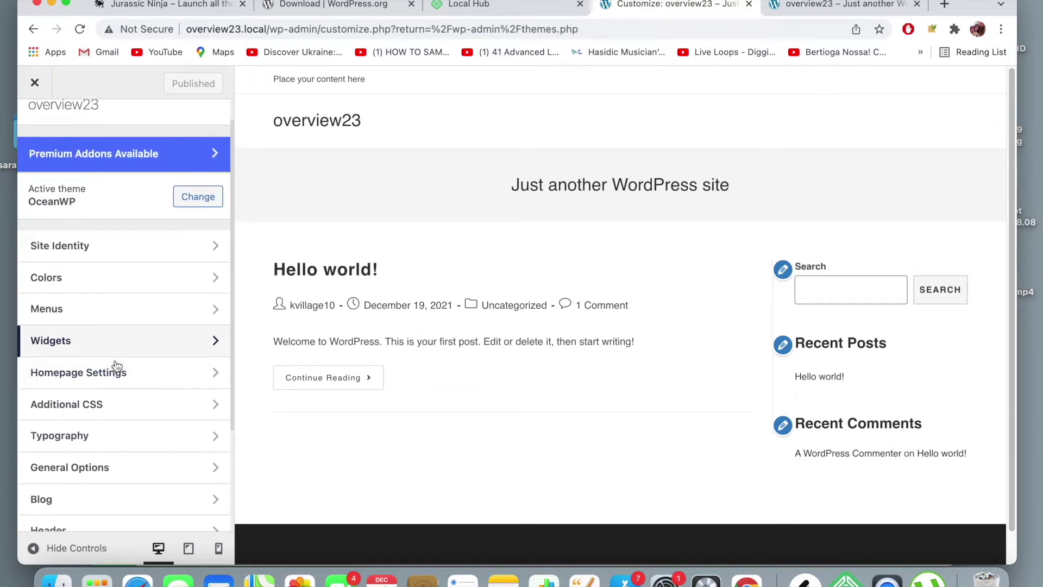
scroll(116, 364, down, 2)
scroll(116, 366, up, 4)
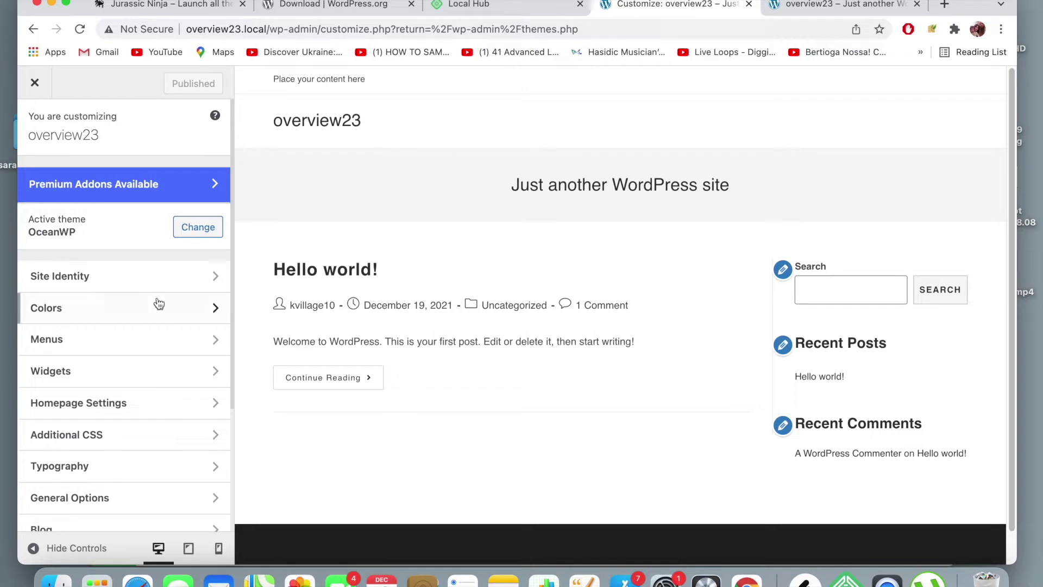
scroll(123, 407, down, 3)
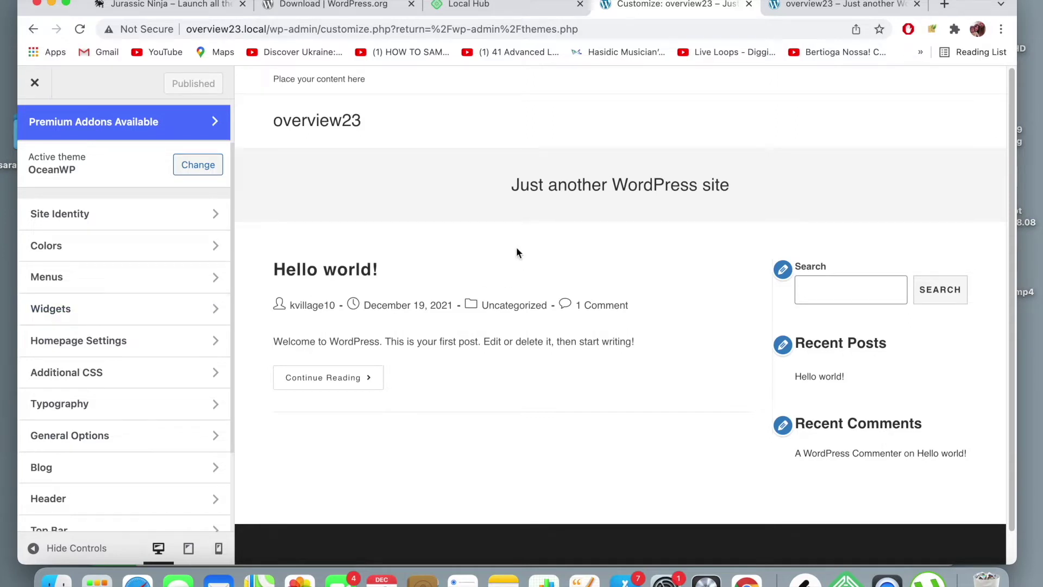
scroll(516, 252, down, 1)
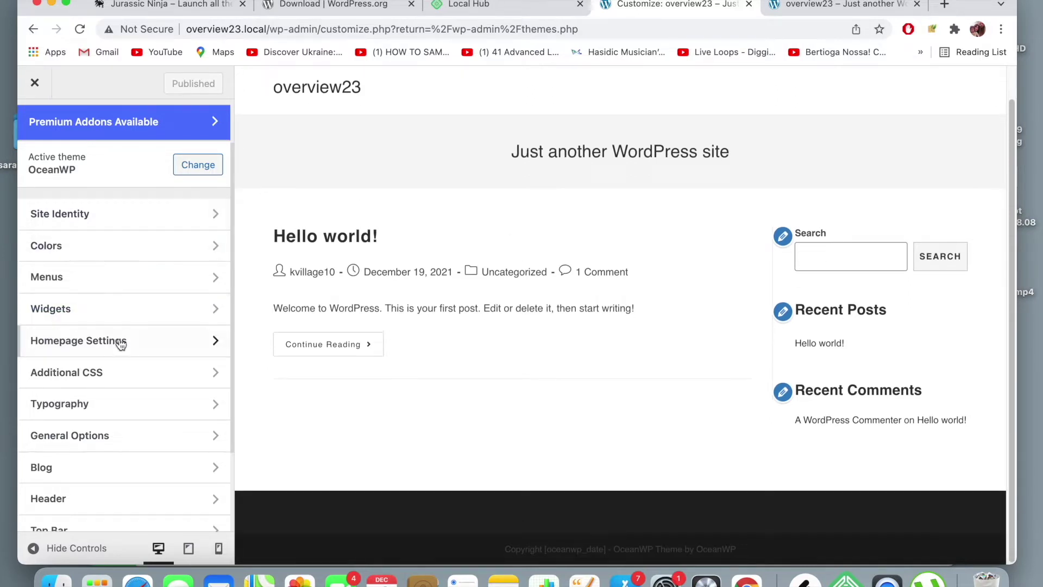
scroll(121, 343, down, 3)
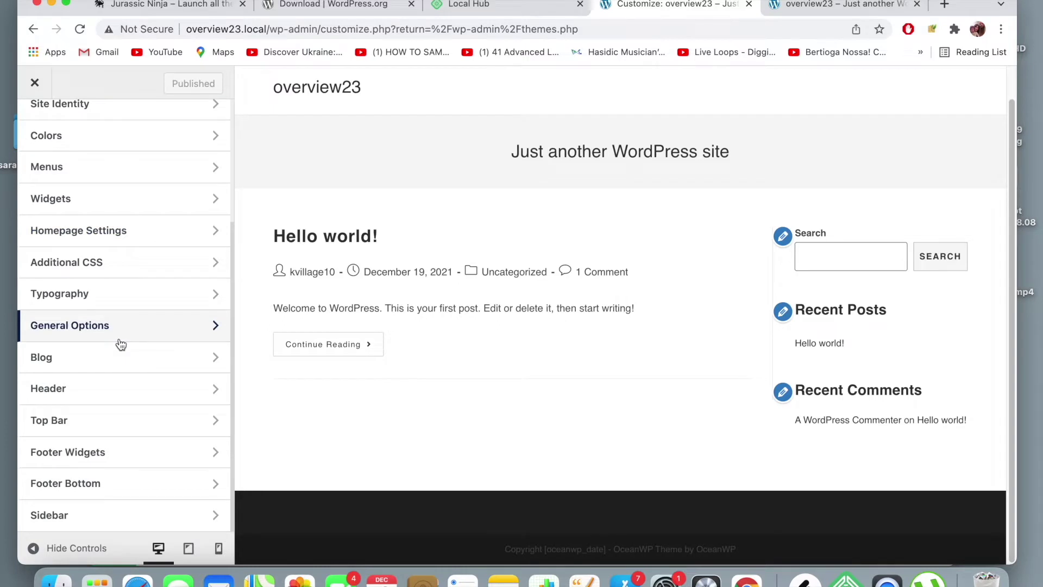
scroll(121, 344, up, 5)
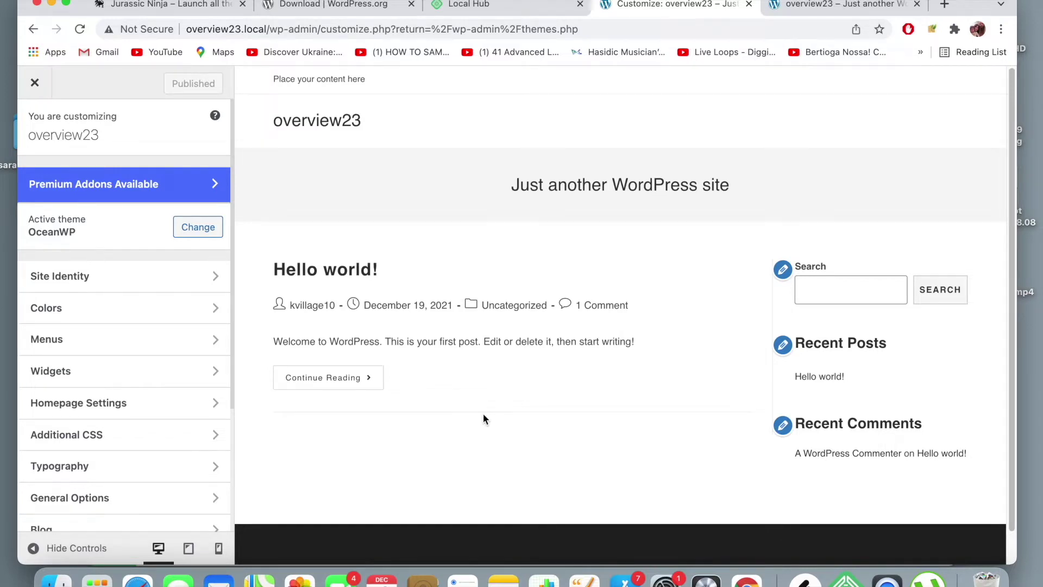
- Scroll to the end of the Customizer section list, then open a new blank Chrome tab
scroll(483, 418, down, 1)
scroll(152, 274, down, 5)
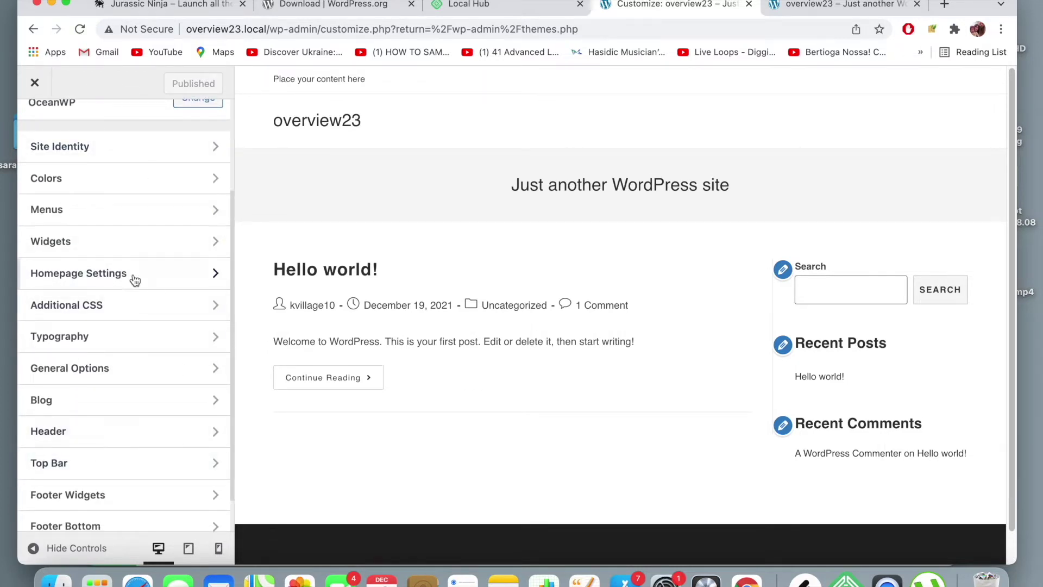
scroll(462, 309, down, 1)
scroll(424, 282, up, 1)
click(944, 5)
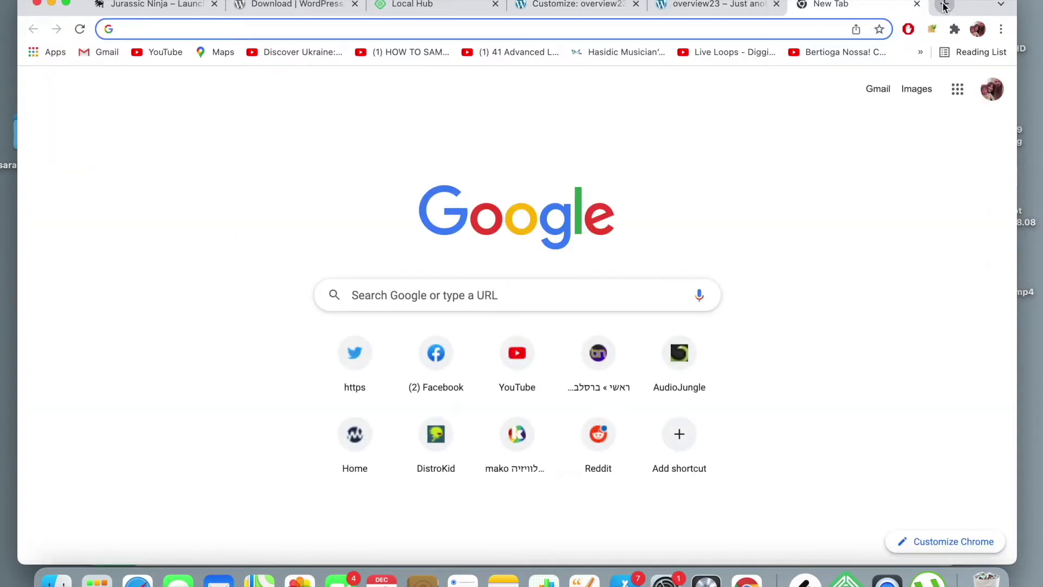
- Load mykosherfish.com in the new tab and scroll through the site
text(mykosherfish.com)
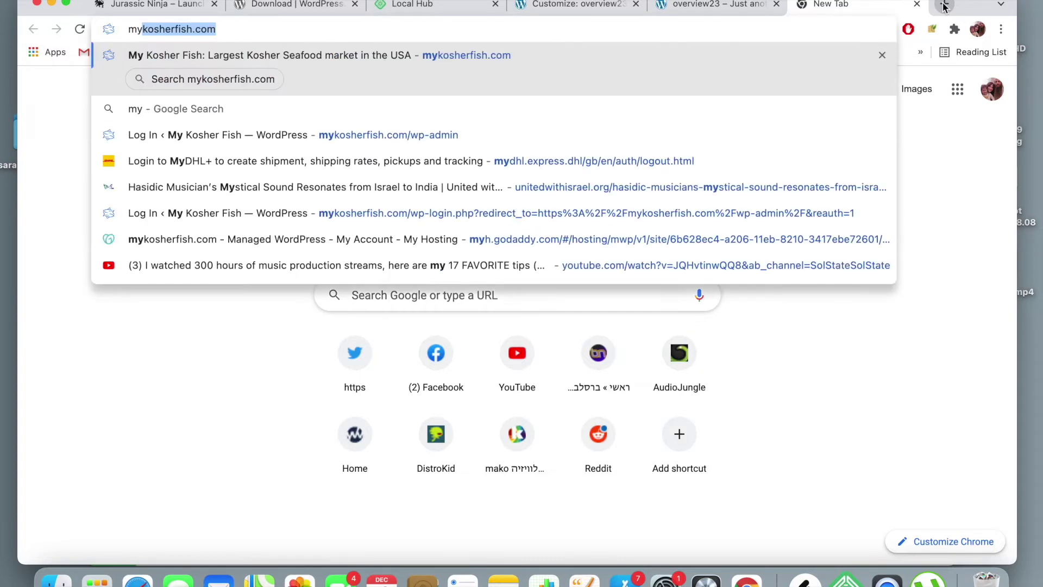
key(Return)
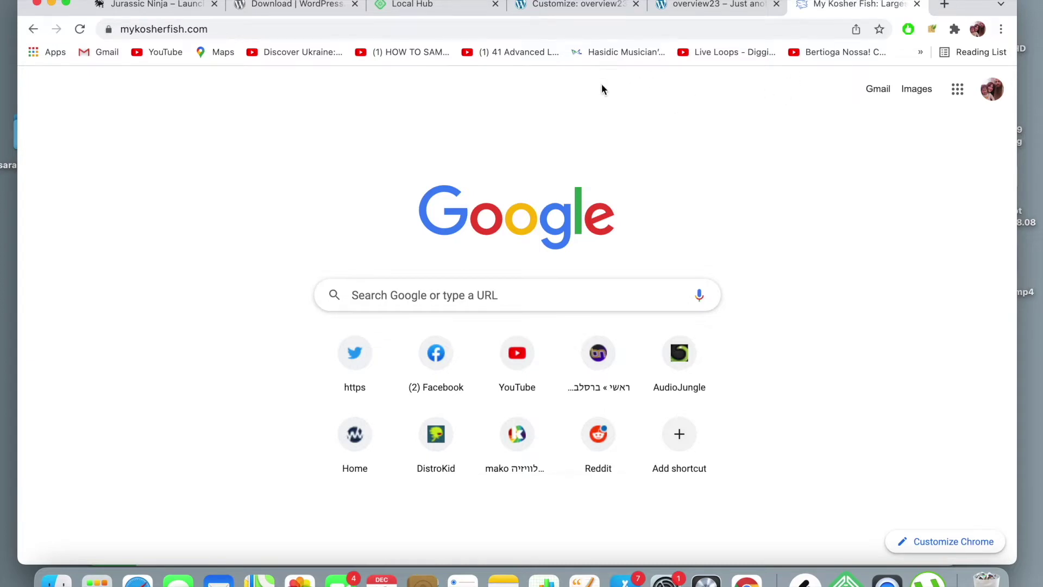
scroll(559, 193, down, 3)
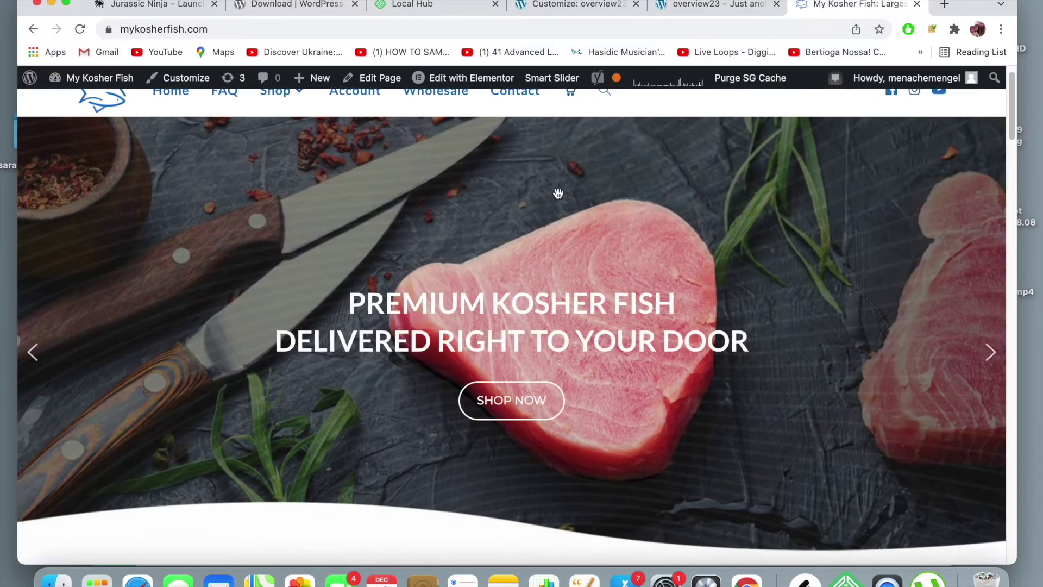
scroll(558, 193, up, 3)
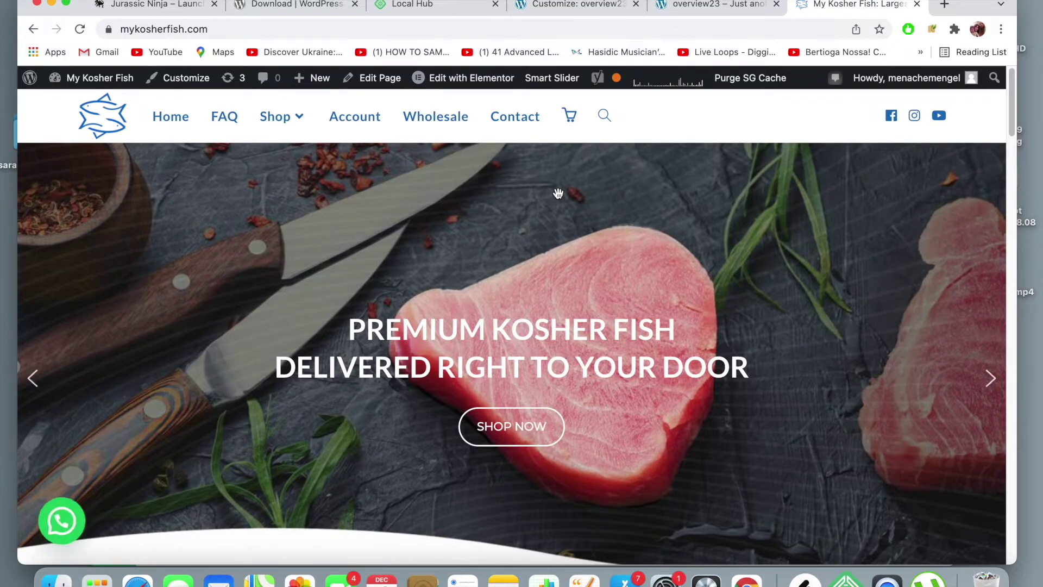
scroll(559, 194, down, 2)
scroll(558, 193, down, 20)
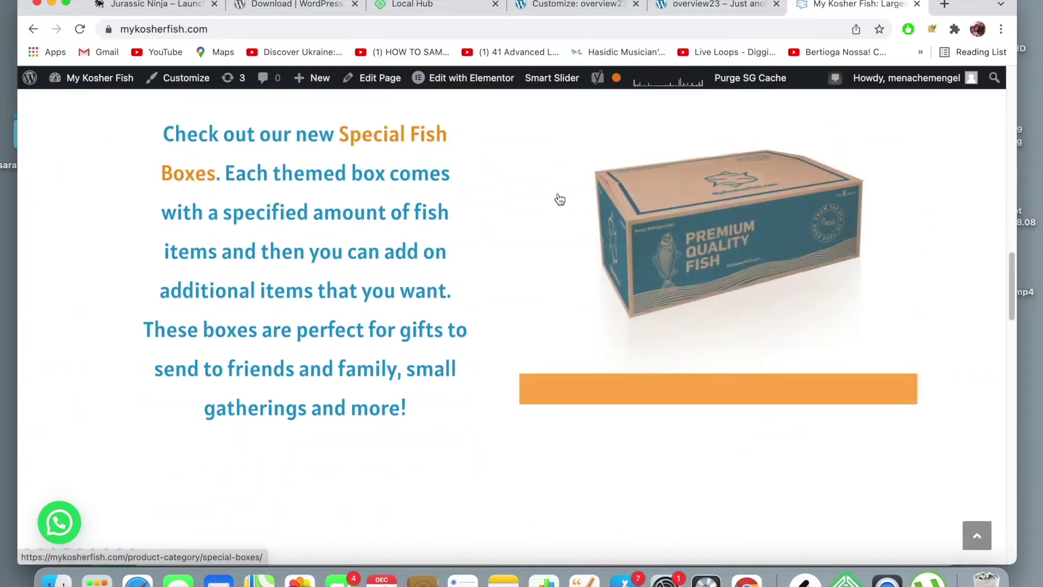
scroll(558, 193, down, 20)
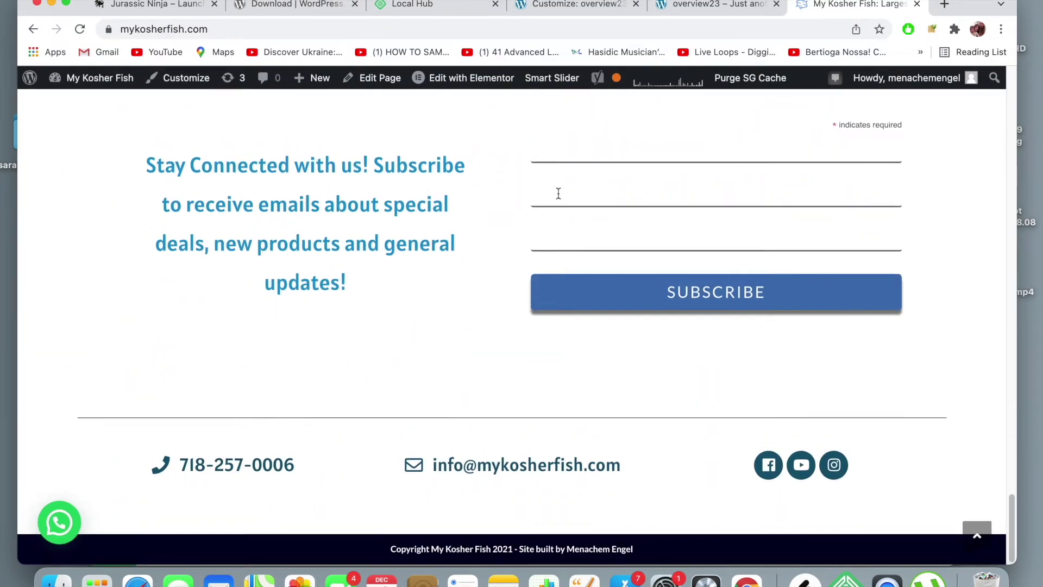
scroll(558, 194, up, 20)
scroll(558, 199, up, 15)
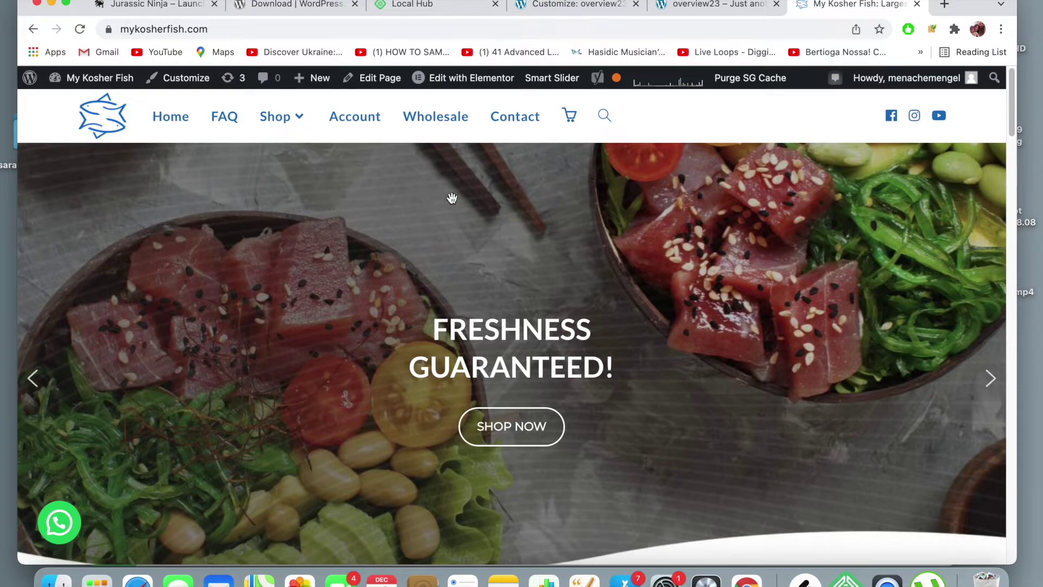
scroll(470, 287, down, 3)
scroll(470, 285, down, 10)
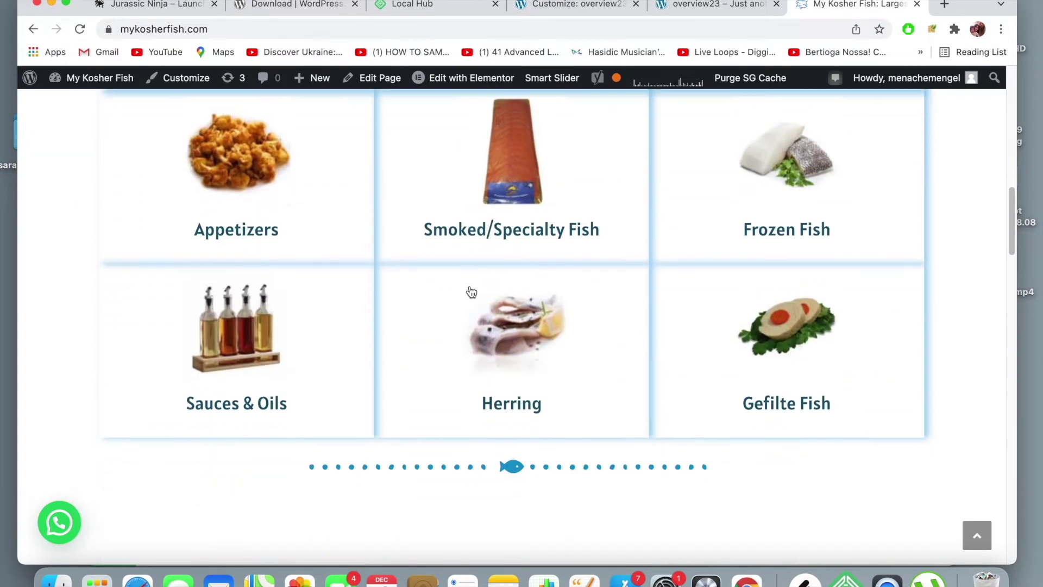
scroll(470, 285, down, 20)
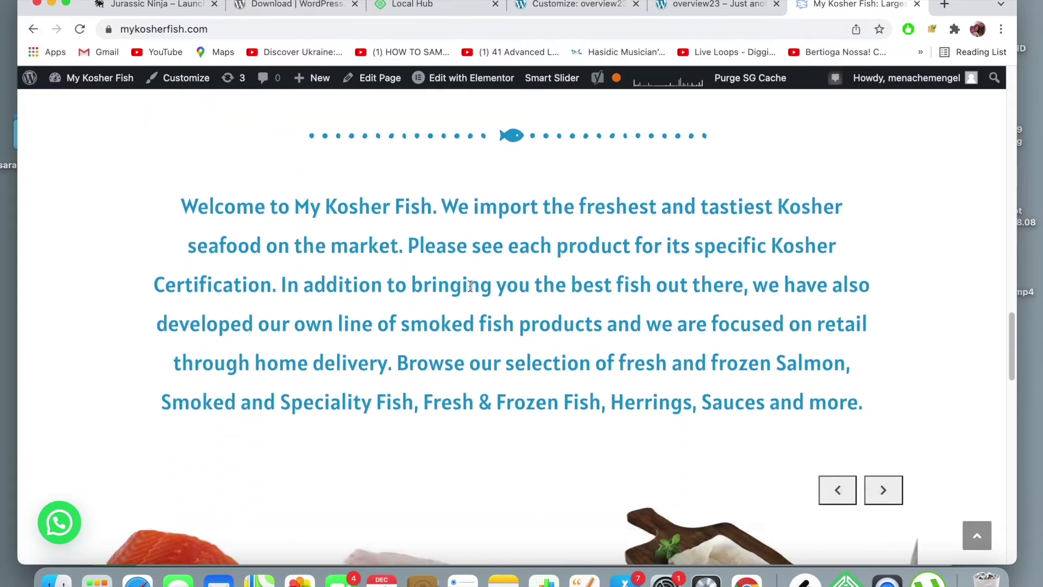
scroll(471, 292, down, 15)
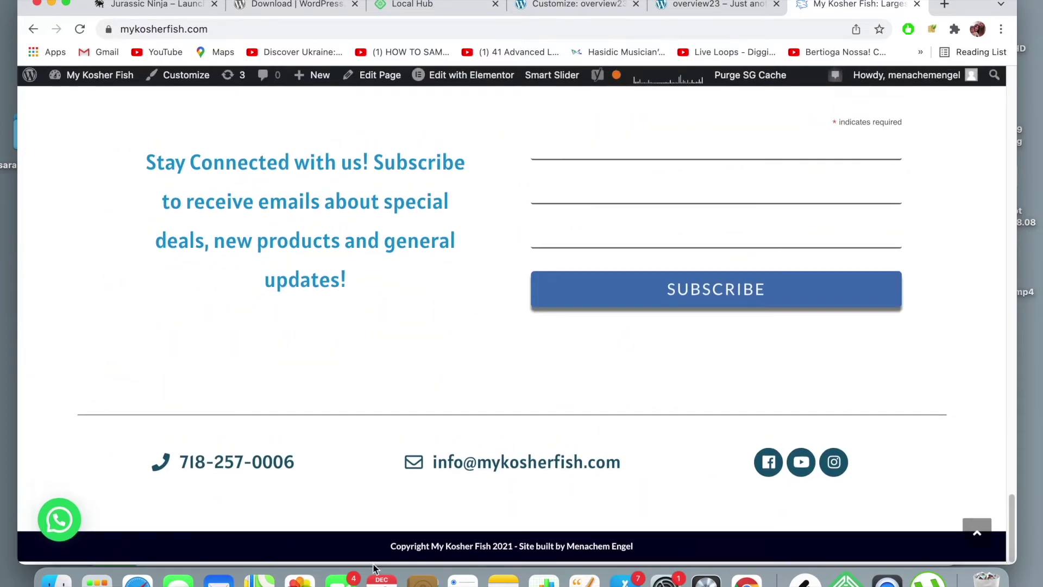
- Check the overview23 front page, then return to the Customize: overview23 tab
click(704, 7)
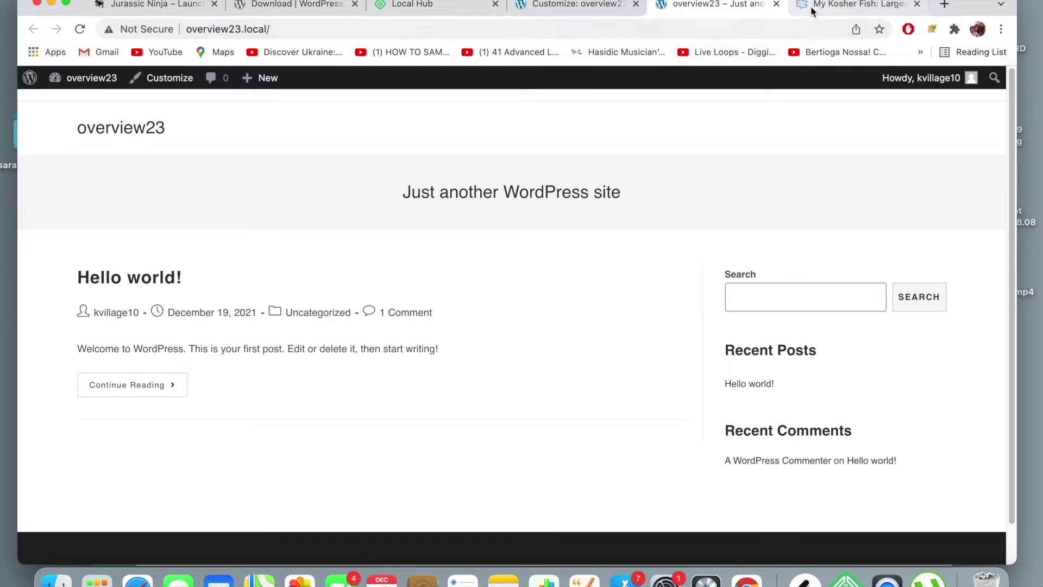
scroll(526, 514, down, 2)
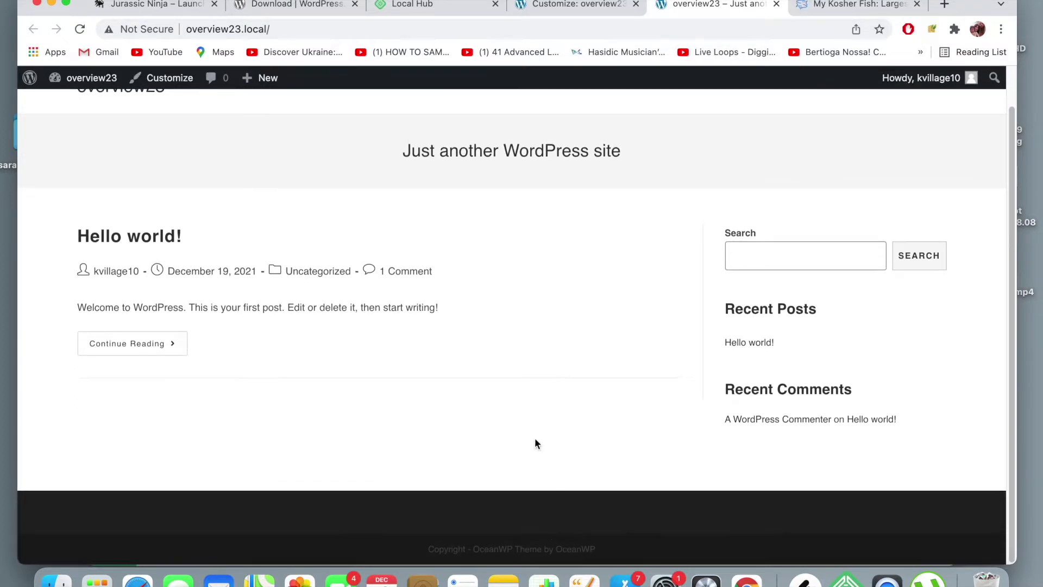
scroll(532, 425, up, 2)
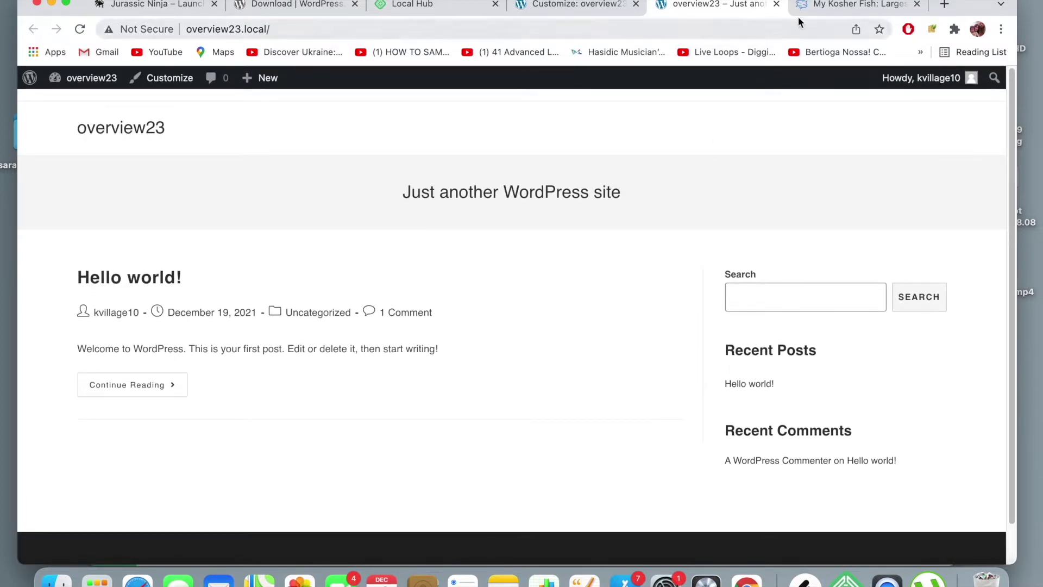
click(859, 4)
click(598, 4)
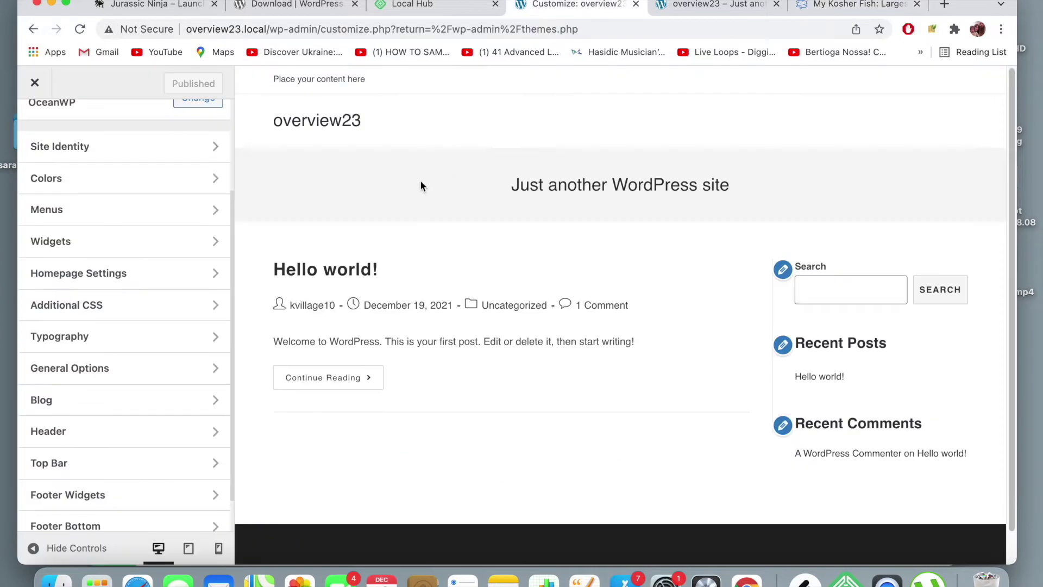
- Look at the Header general settings and return to the main Customizer list
click(149, 427)
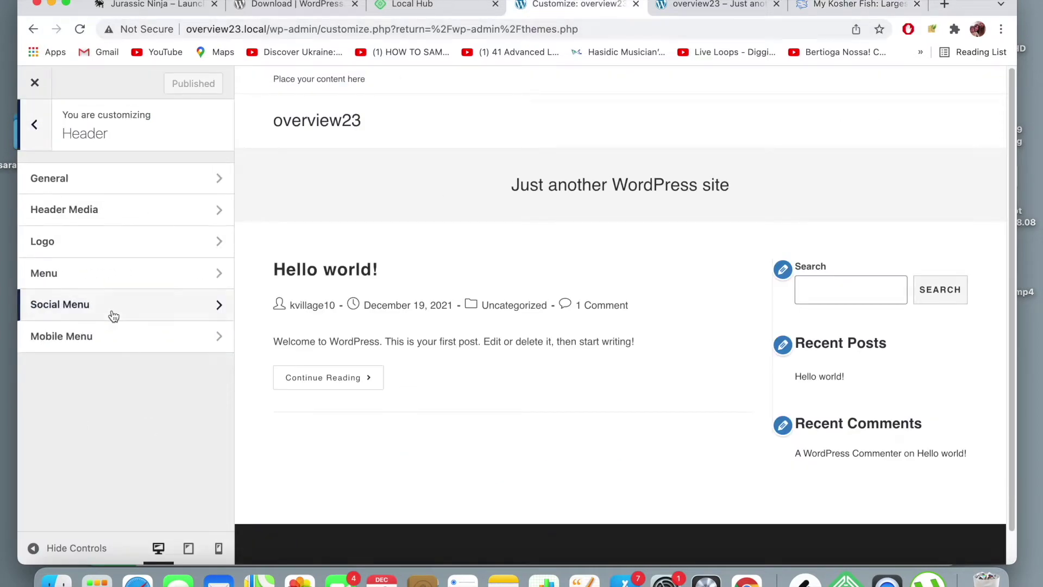
click(127, 182)
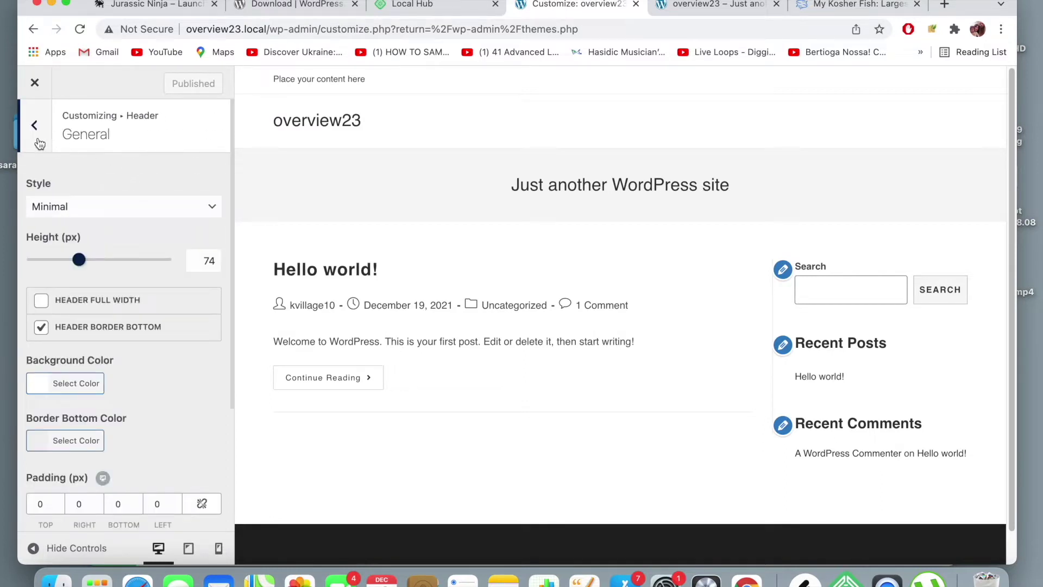
click(34, 126)
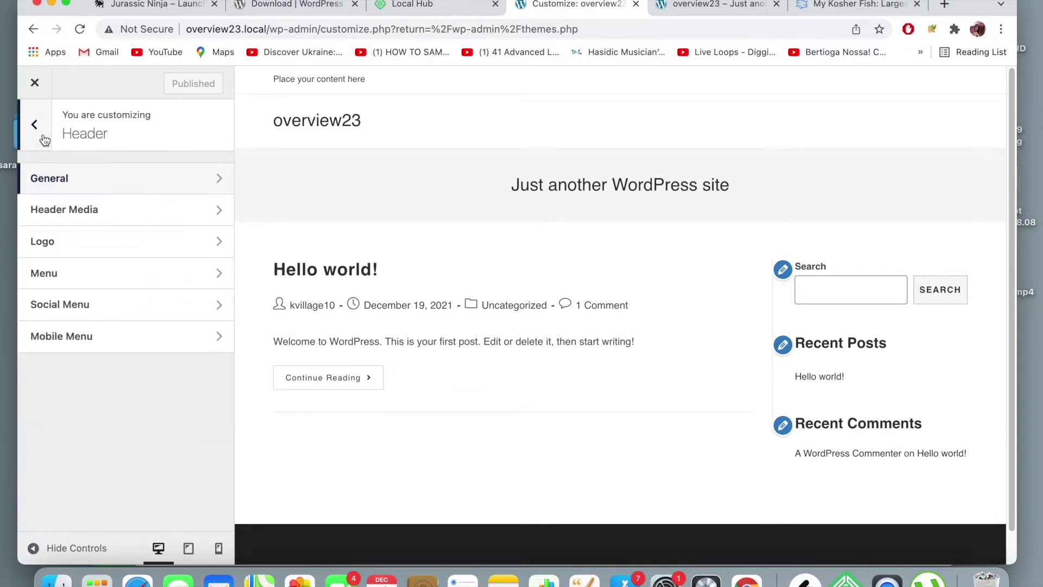
click(35, 131)
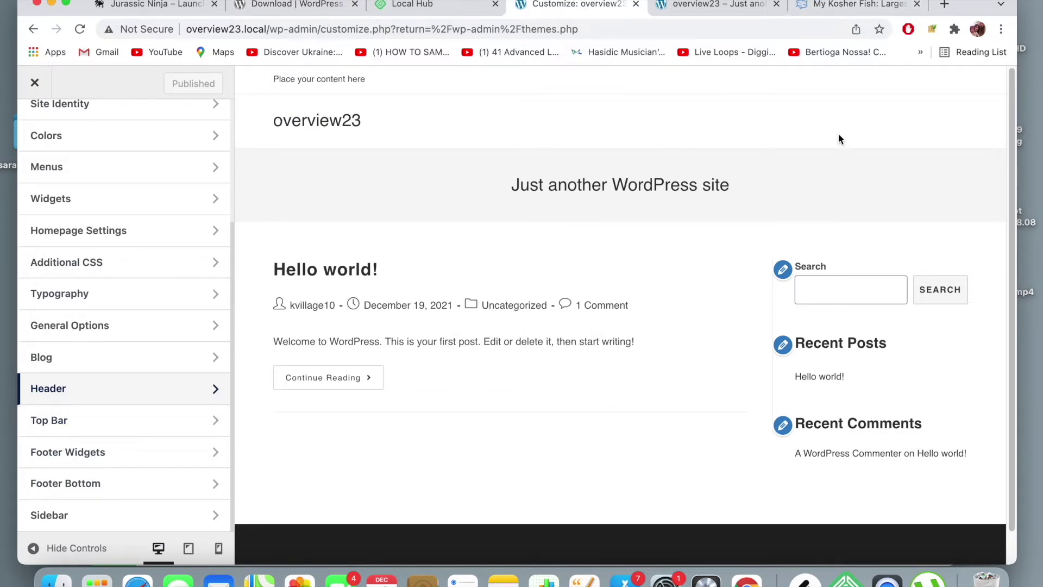
- Uncheck Enable Top Bar under Top Bar > General and go to the live site tab
click(201, 419)
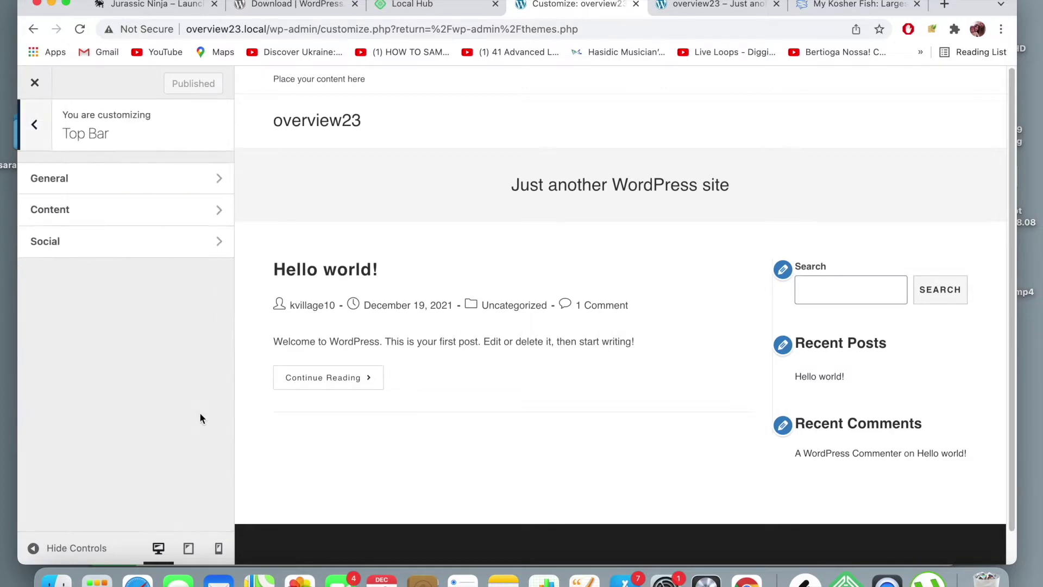
click(106, 186)
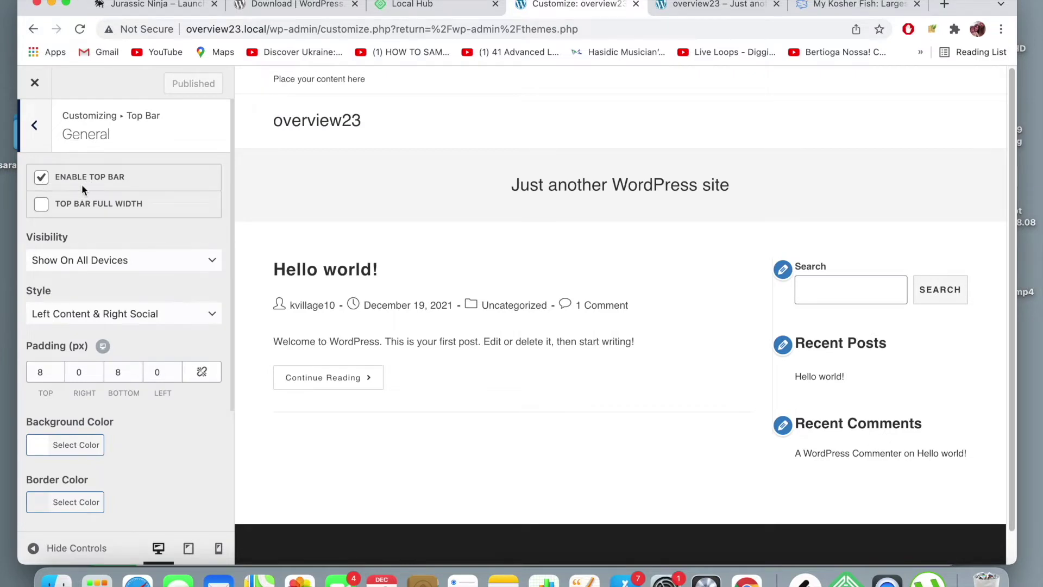
click(44, 182)
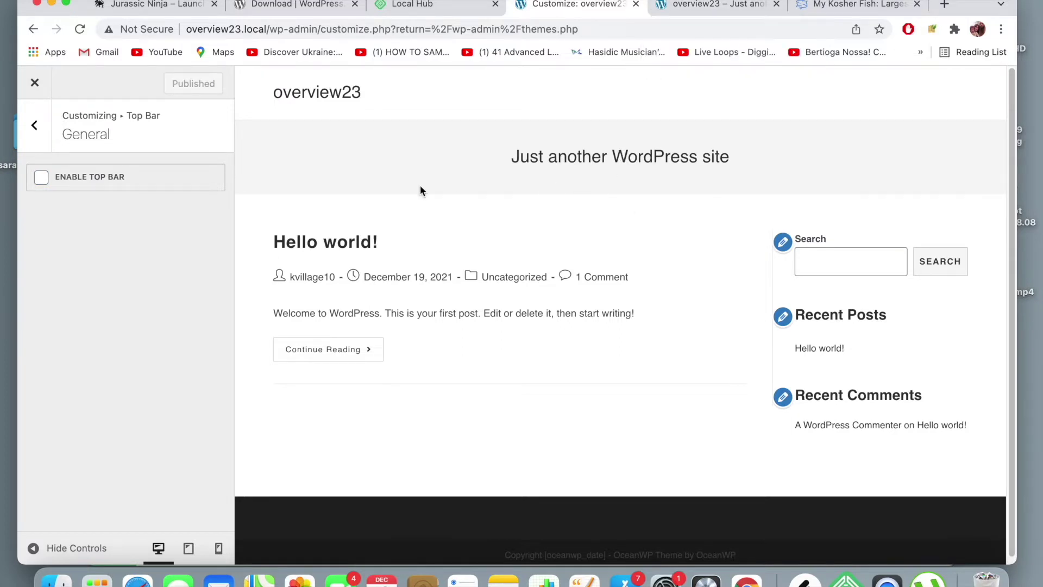
click(697, 7)
- Reload the overview23 front page to confirm the top bar is gone, then return to the Customizer
click(696, 28)
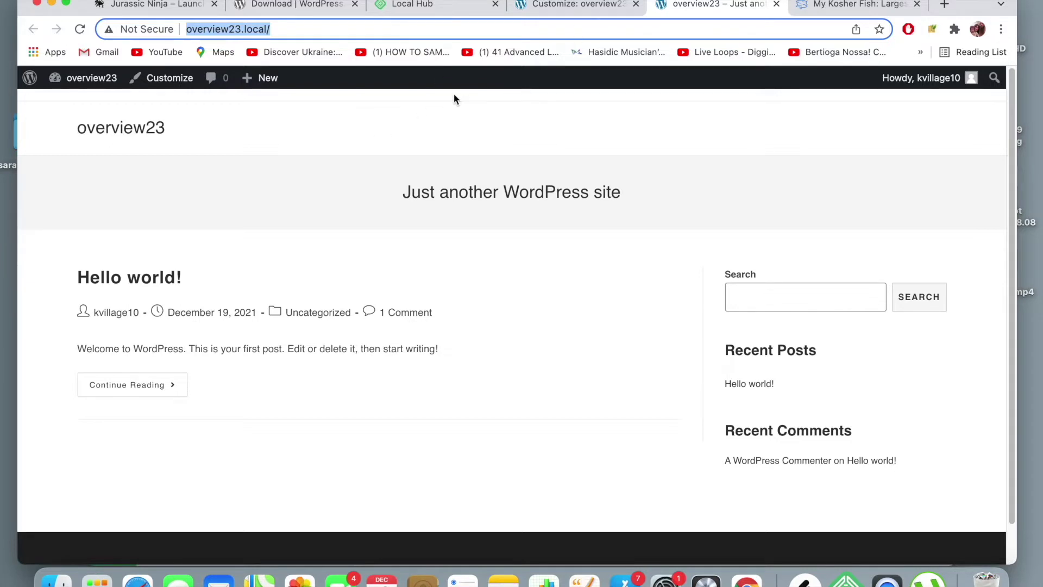
key(Return)
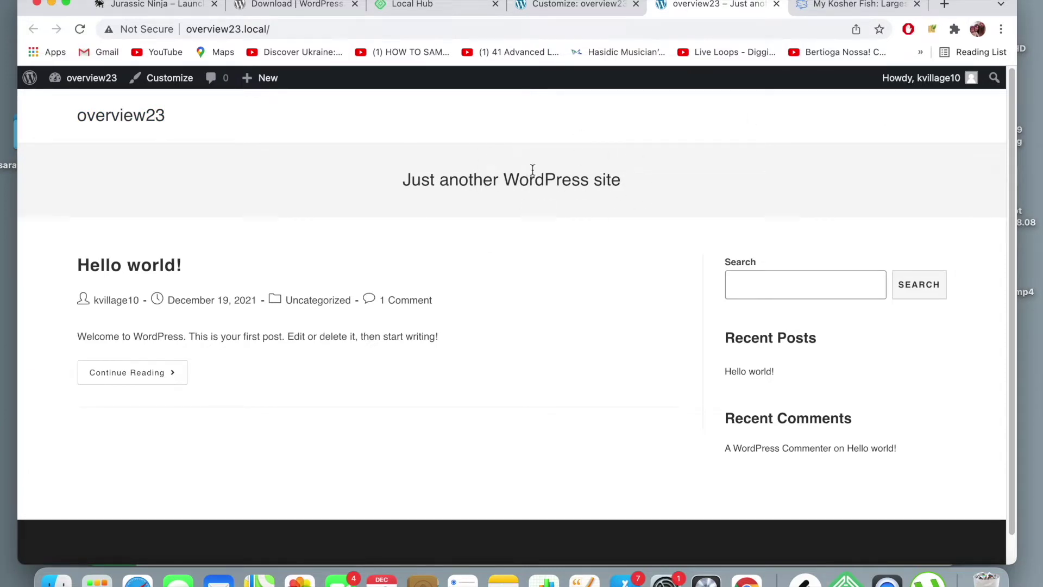
click(591, 7)
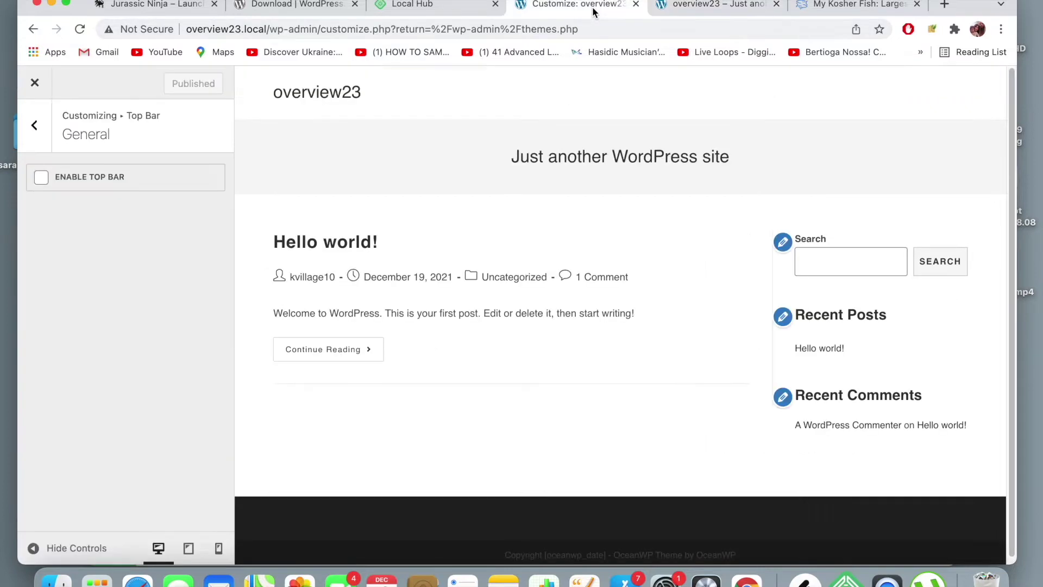
- Go back to the main Customizer list and review Header's general settings
click(49, 129)
click(47, 133)
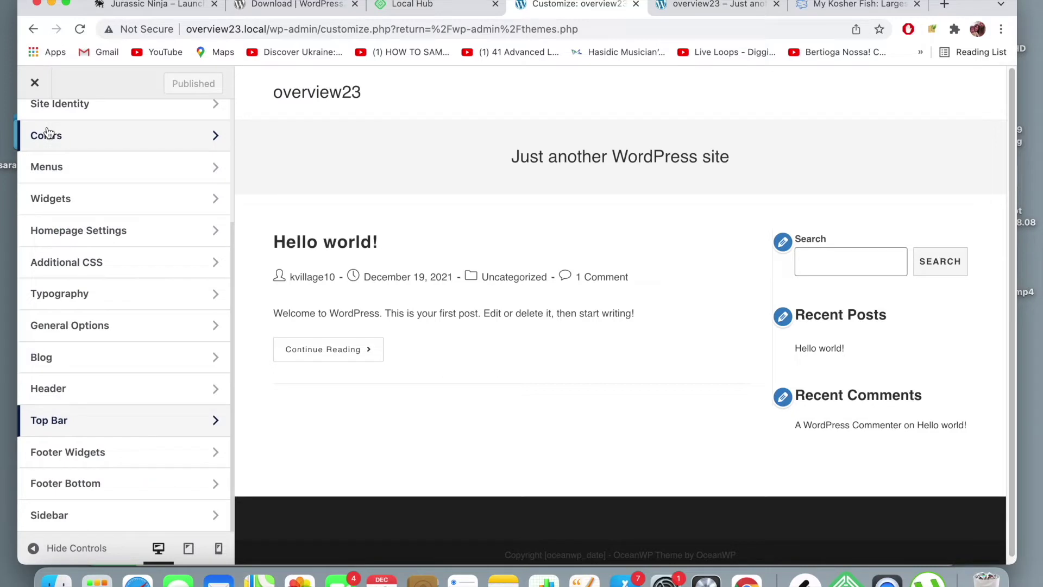
click(141, 391)
click(112, 188)
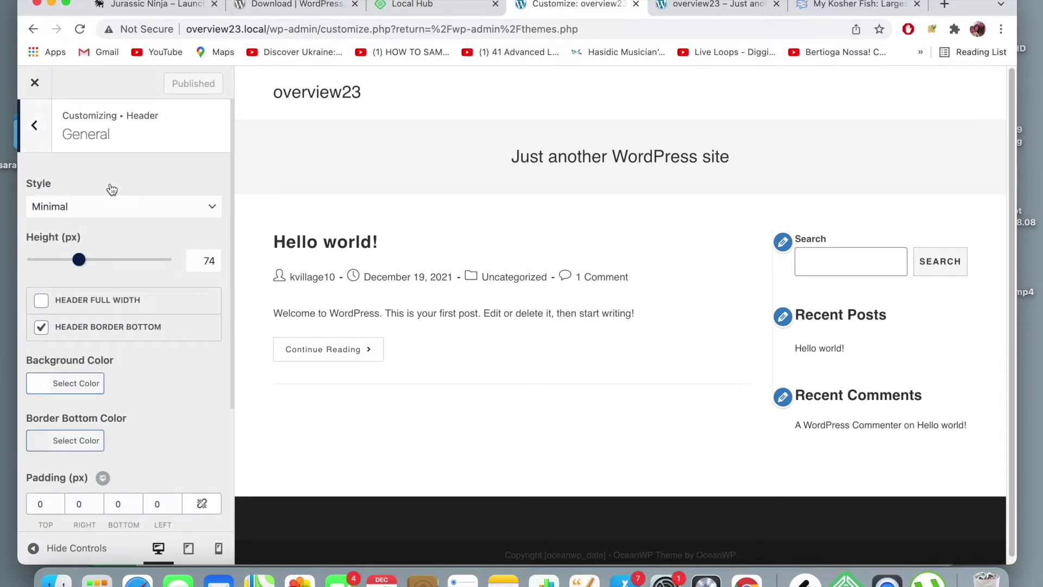
scroll(106, 239, down, 3)
scroll(104, 237, up, 5)
click(28, 141)
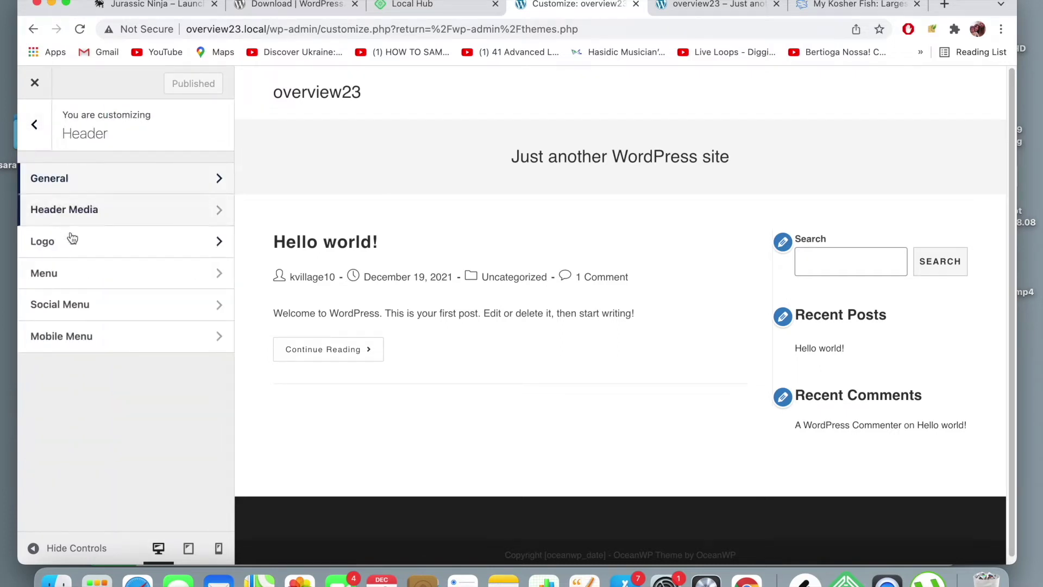
- Review the Header Media settings, then move on to the General Options section
click(70, 217)
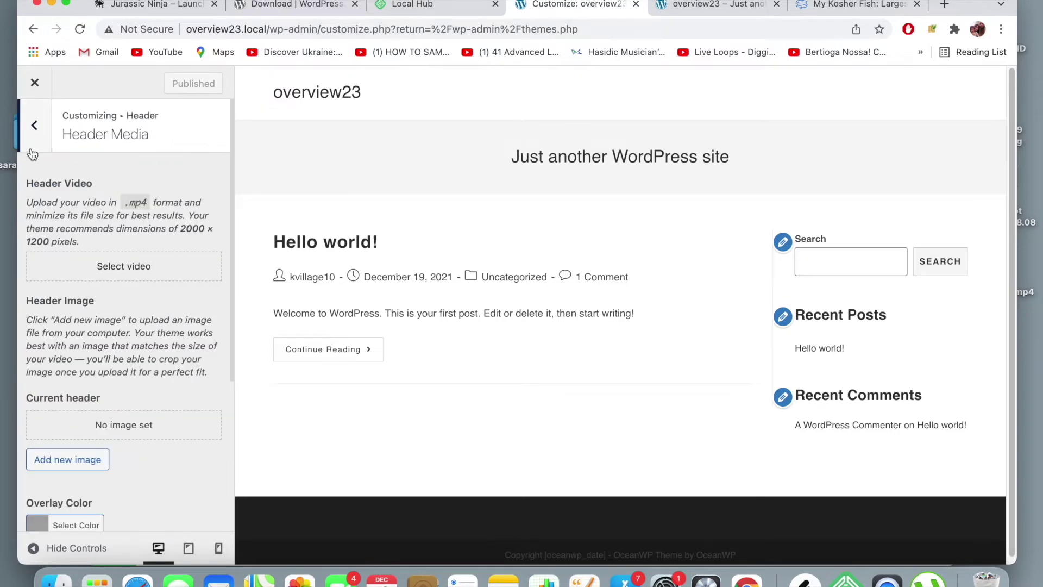
scroll(66, 298, down, 5)
scroll(65, 298, up, 5)
click(37, 129)
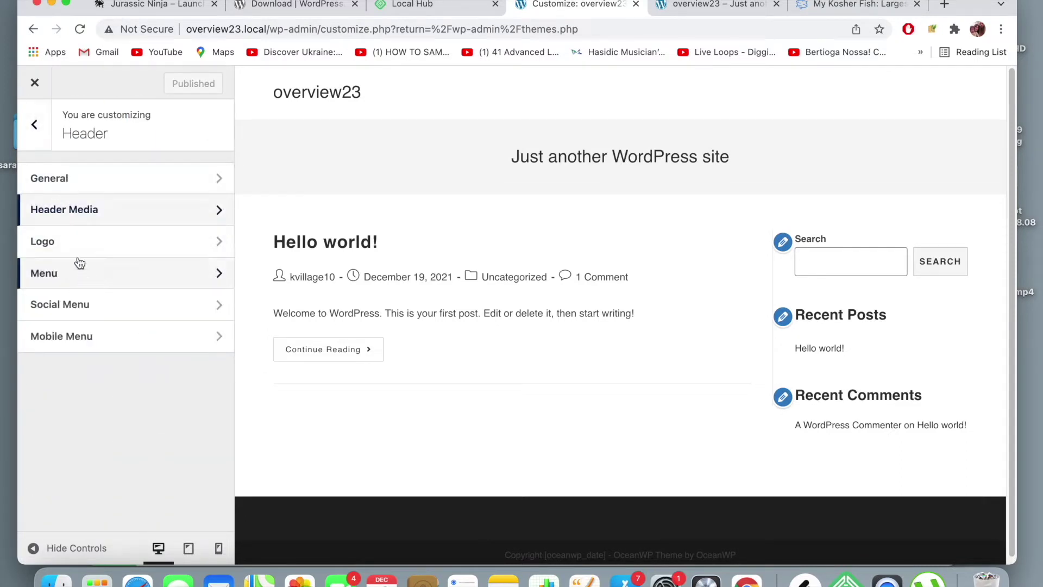
click(46, 136)
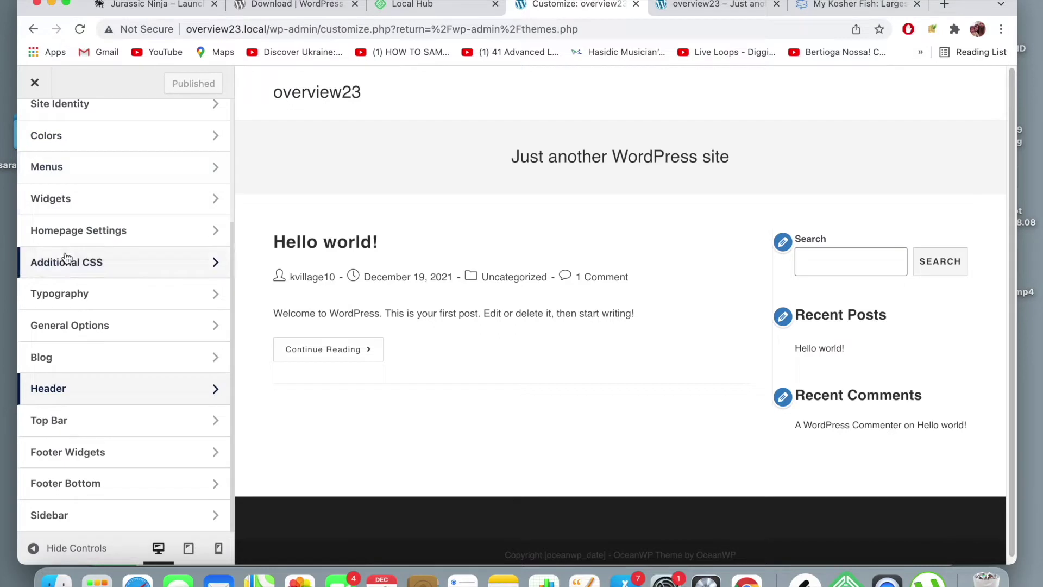
click(125, 334)
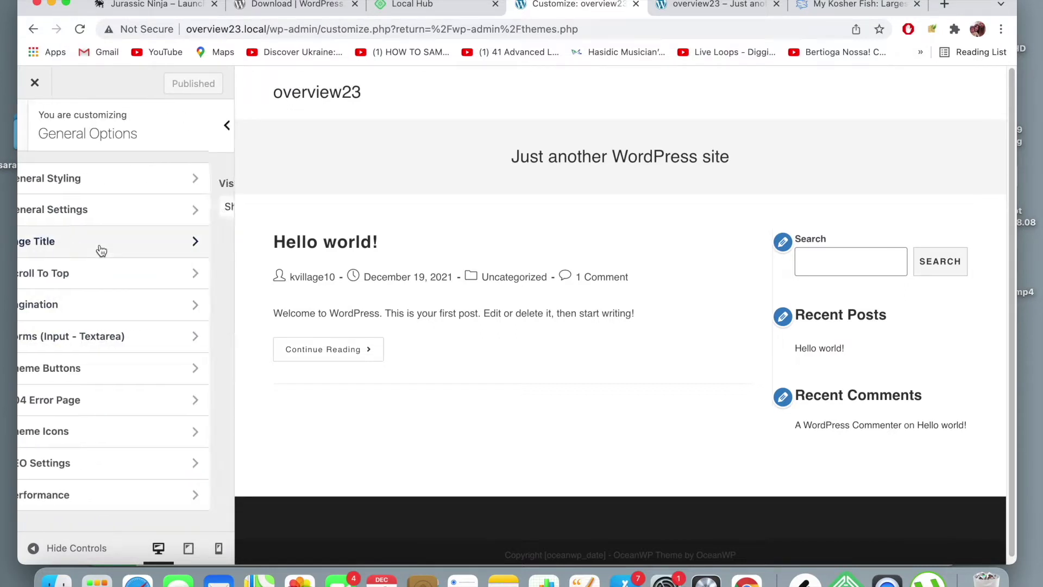
- Scroll through the Page Title settings in General Options
click(100, 249)
scroll(116, 271, down, 10)
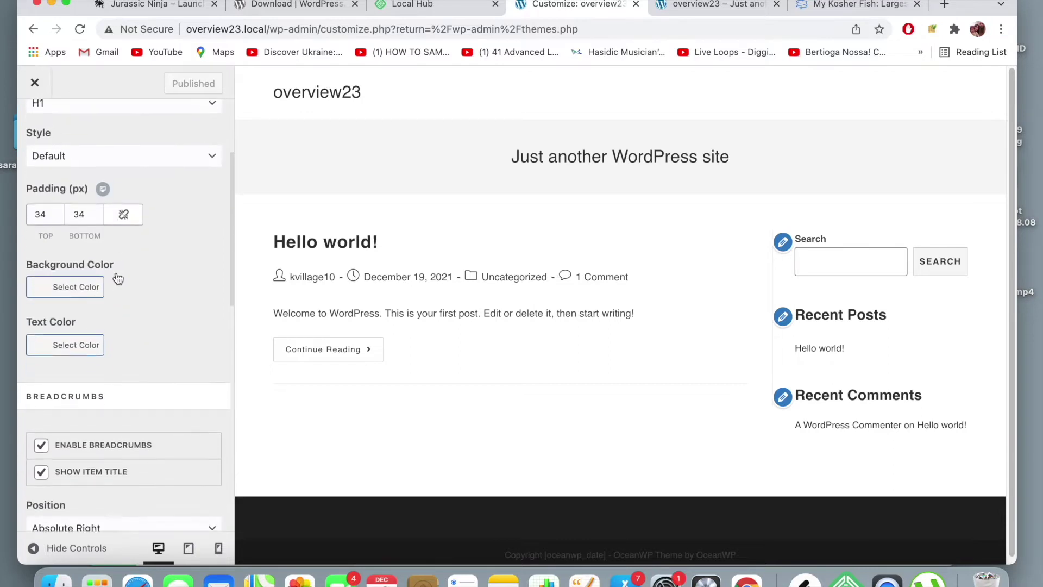
scroll(116, 273, down, 6)
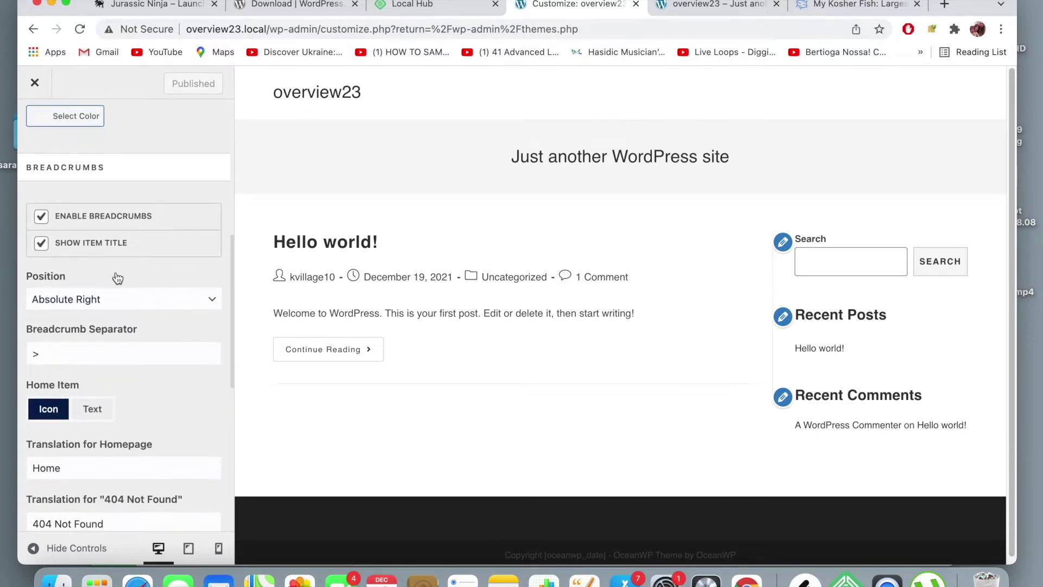
scroll(115, 274, down, 3)
scroll(117, 277, up, 6)
scroll(118, 278, up, 8)
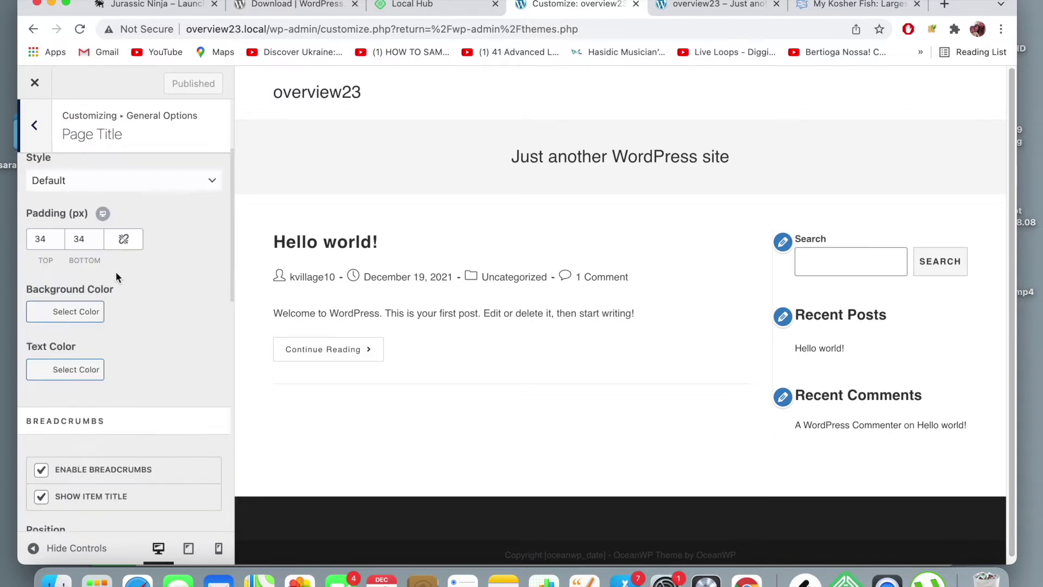
- Look at the General Styling and General Settings panels, returning to General Options
click(36, 127)
click(67, 178)
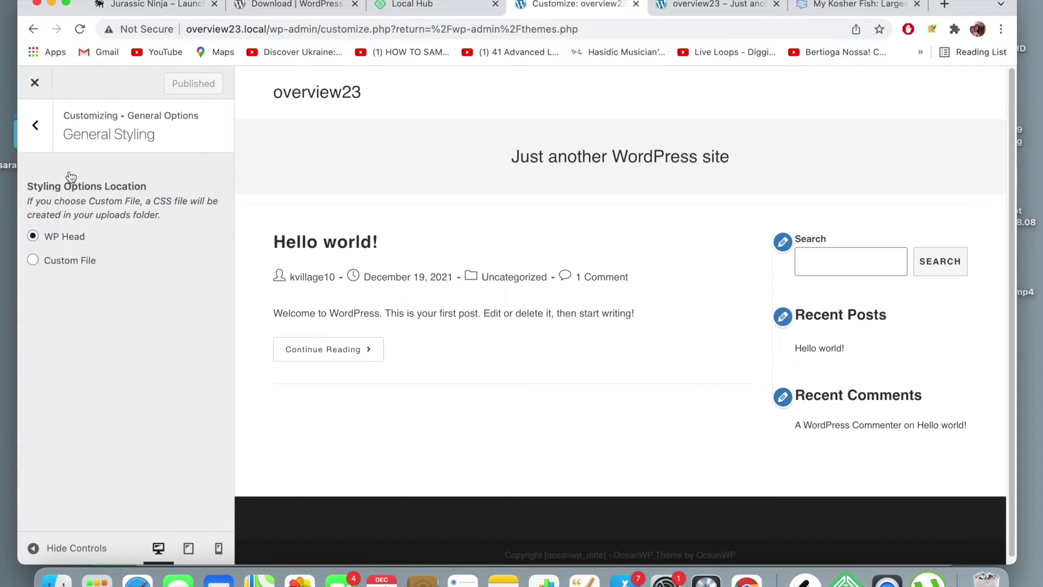
click(36, 126)
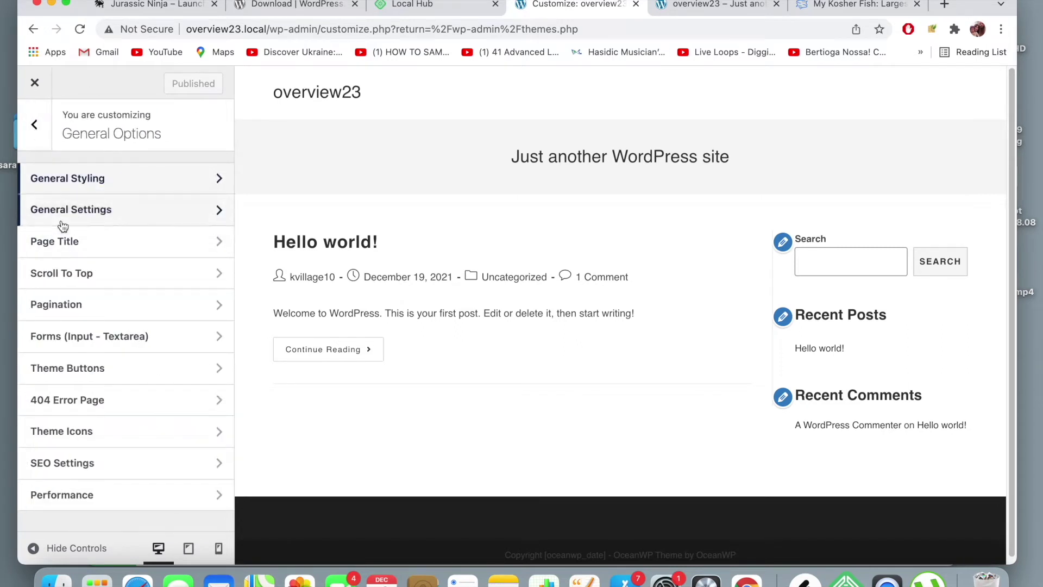
click(31, 219)
scroll(73, 258, down, 5)
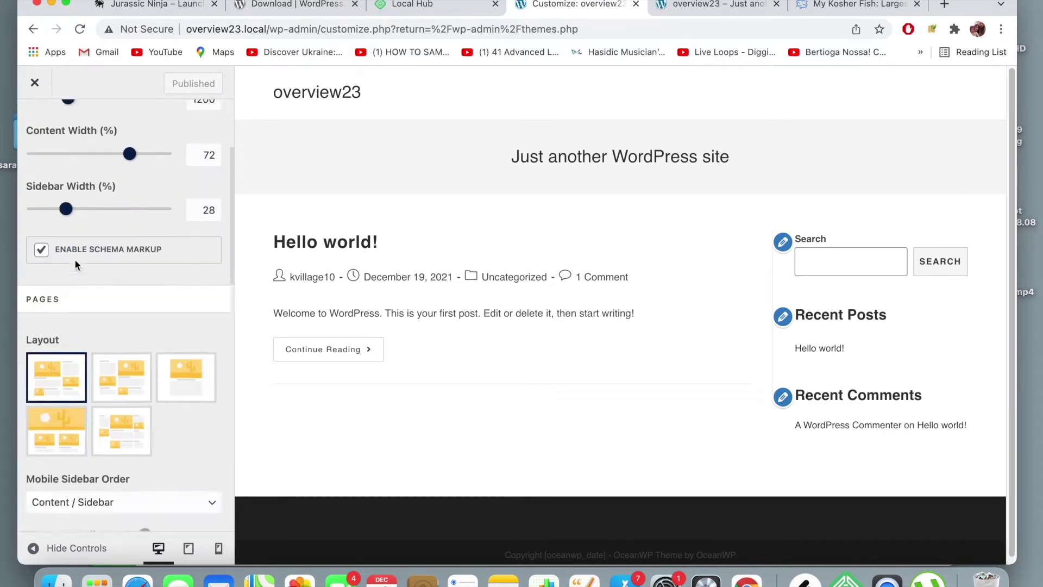
scroll(74, 258, down, 3)
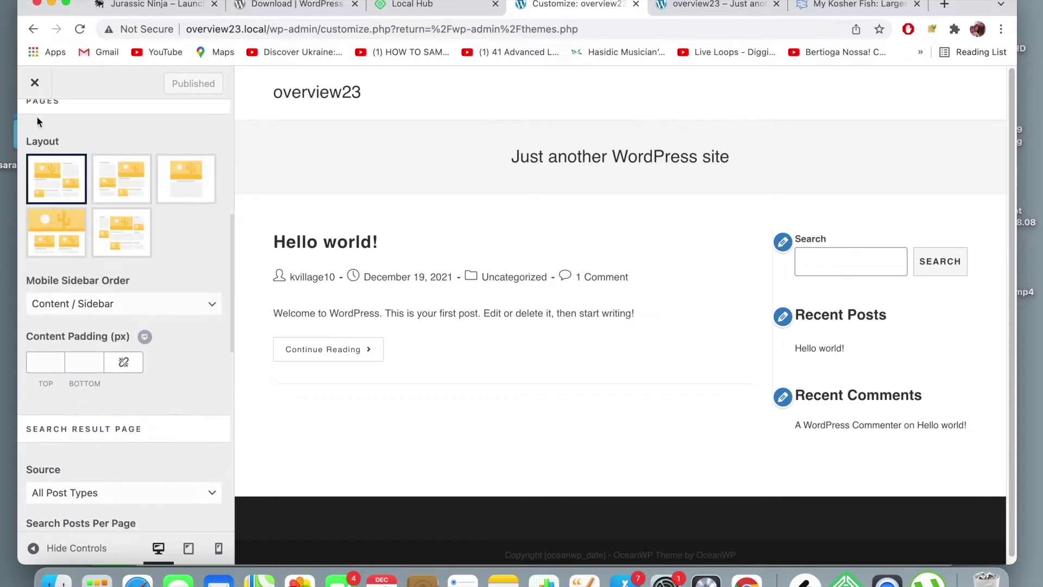
scroll(46, 131, up, 10)
click(48, 136)
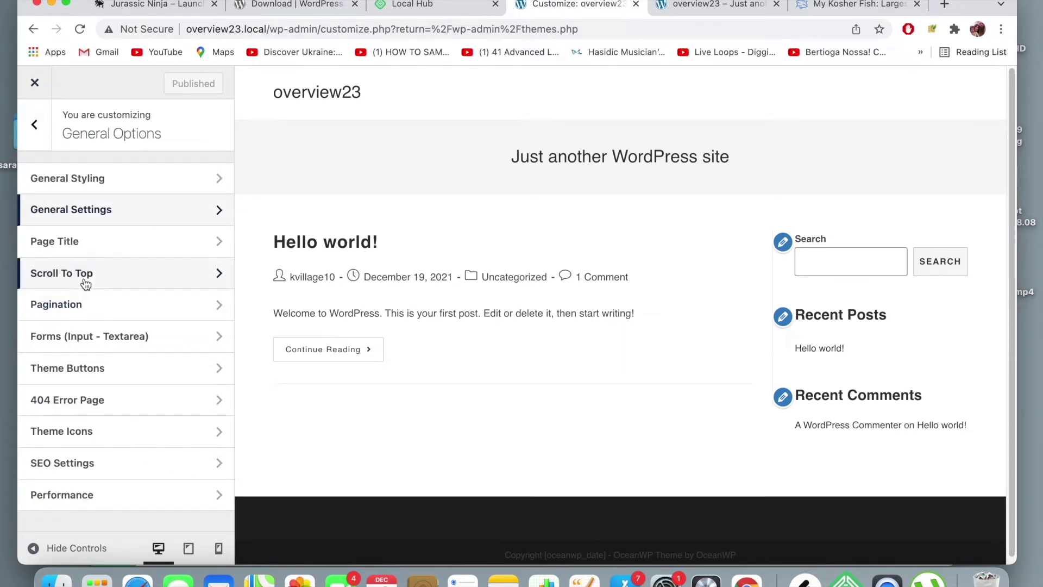
- Reopen Page Title and keep its Style dropdown set to Default
click(89, 242)
scroll(124, 271, down, 1)
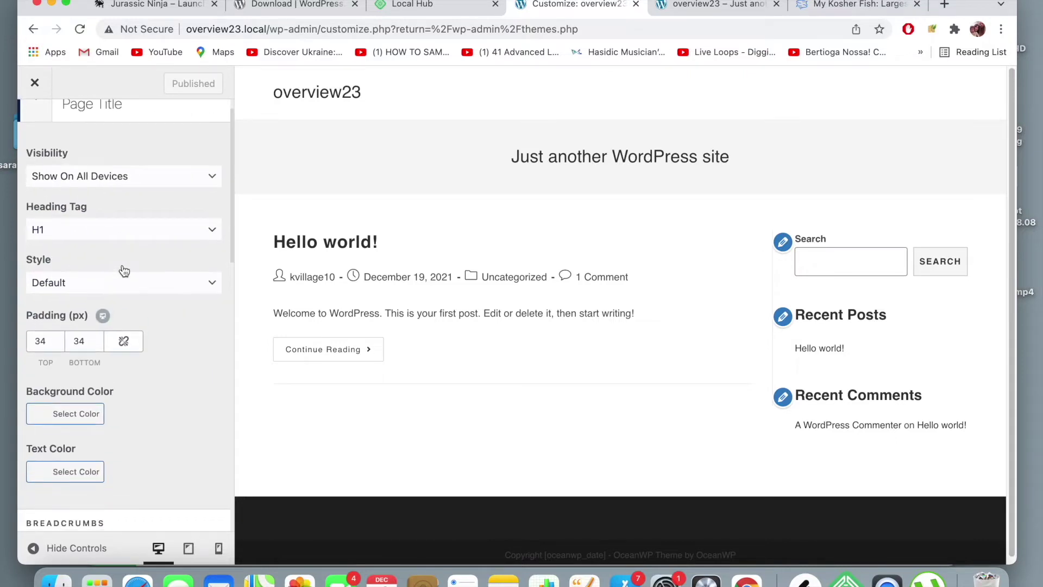
scroll(124, 271, up, 1)
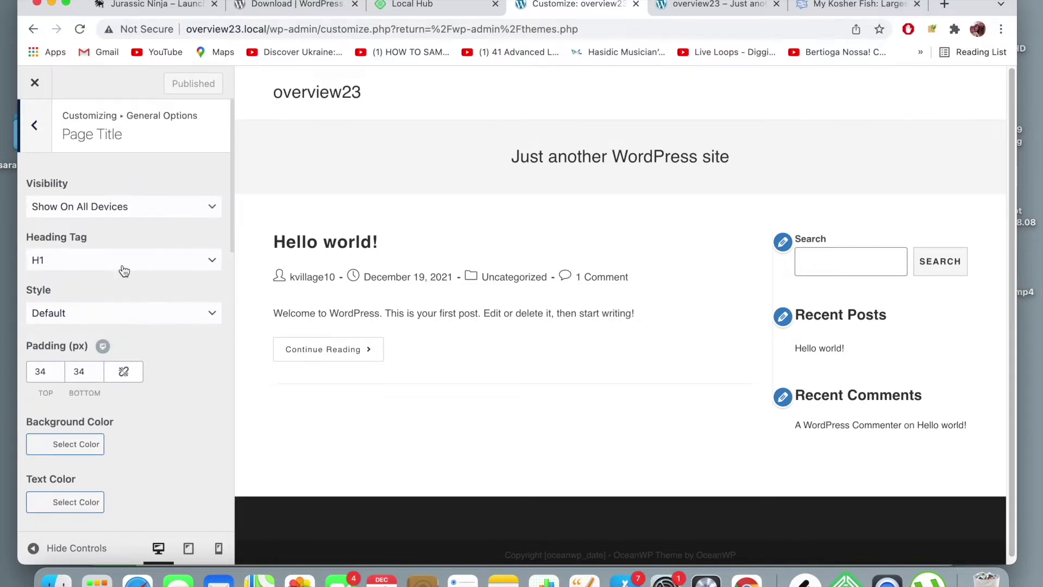
click(139, 293)
click(140, 294)
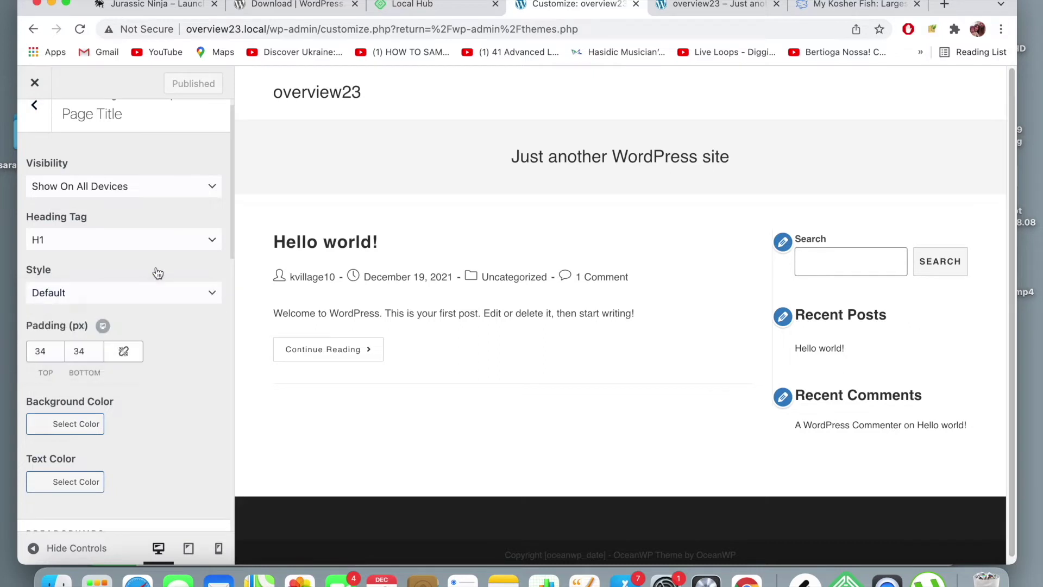
scroll(161, 299, up, 1)
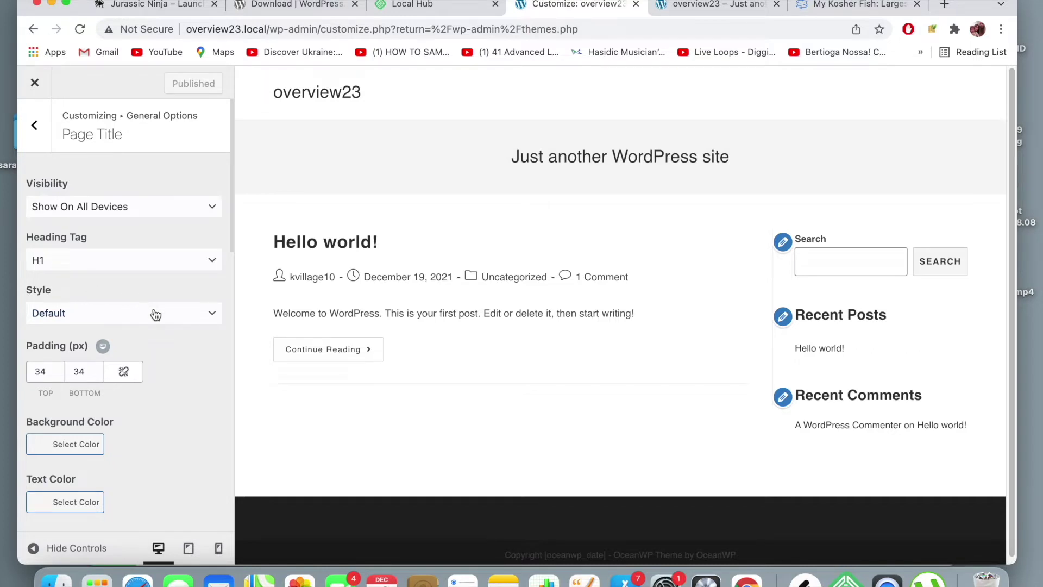
- Switch the page title style to Background Image, producing a tall black title banner
click(85, 314)
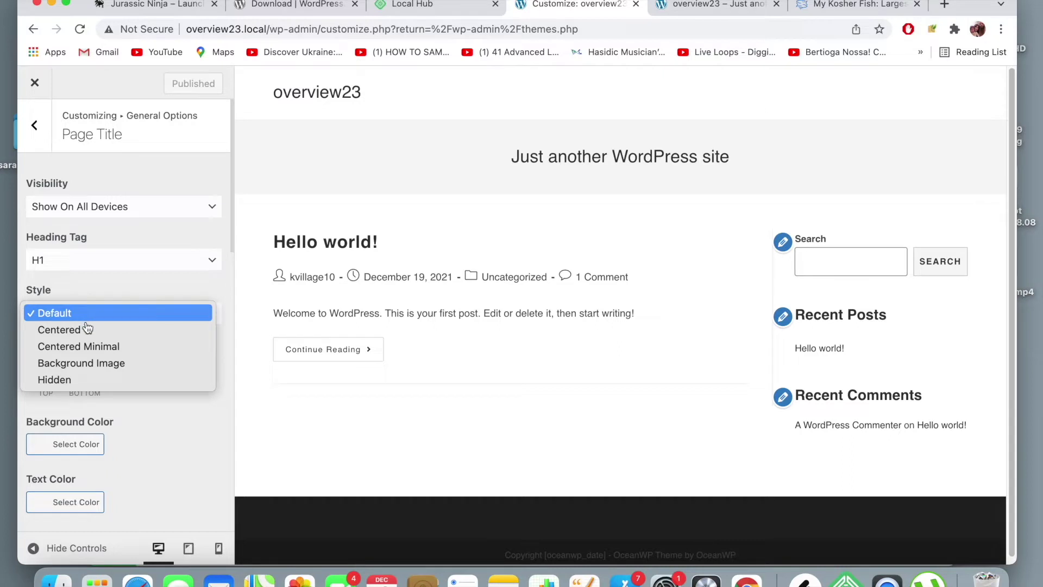
click(97, 363)
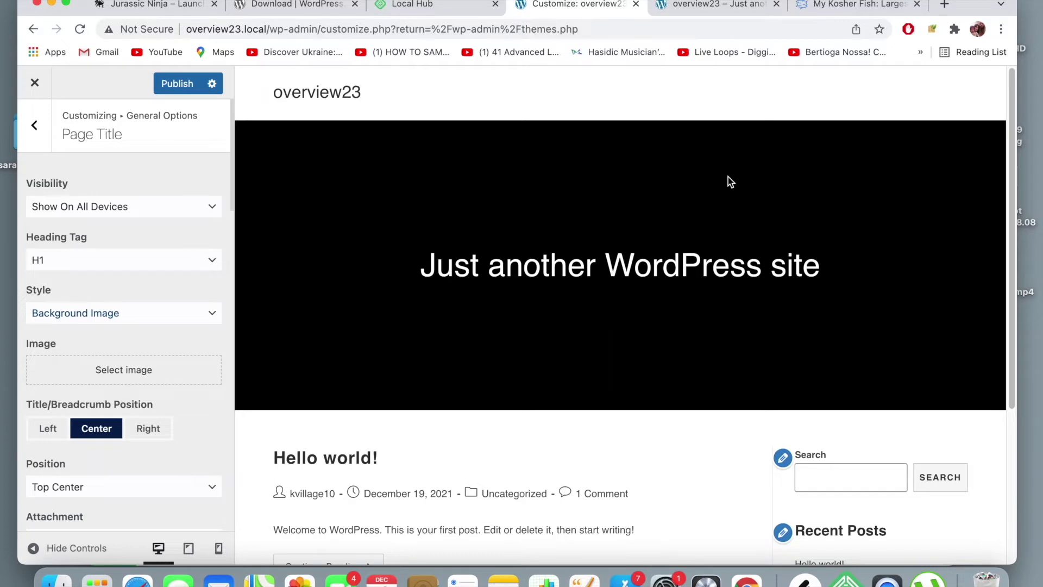
scroll(469, 228, down, 1)
scroll(468, 228, up, 1)
scroll(126, 276, down, 3)
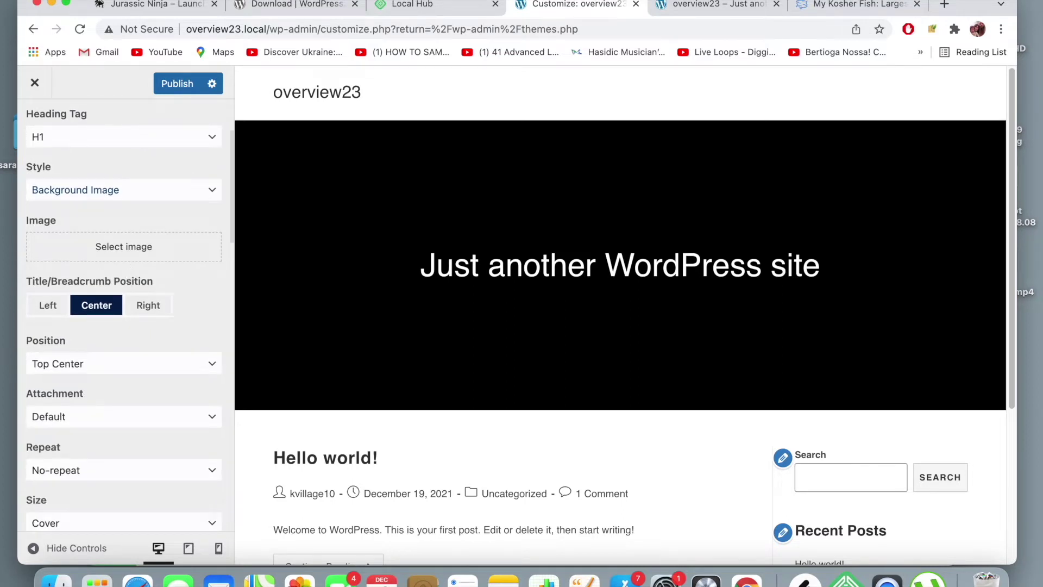
scroll(126, 276, up, 3)
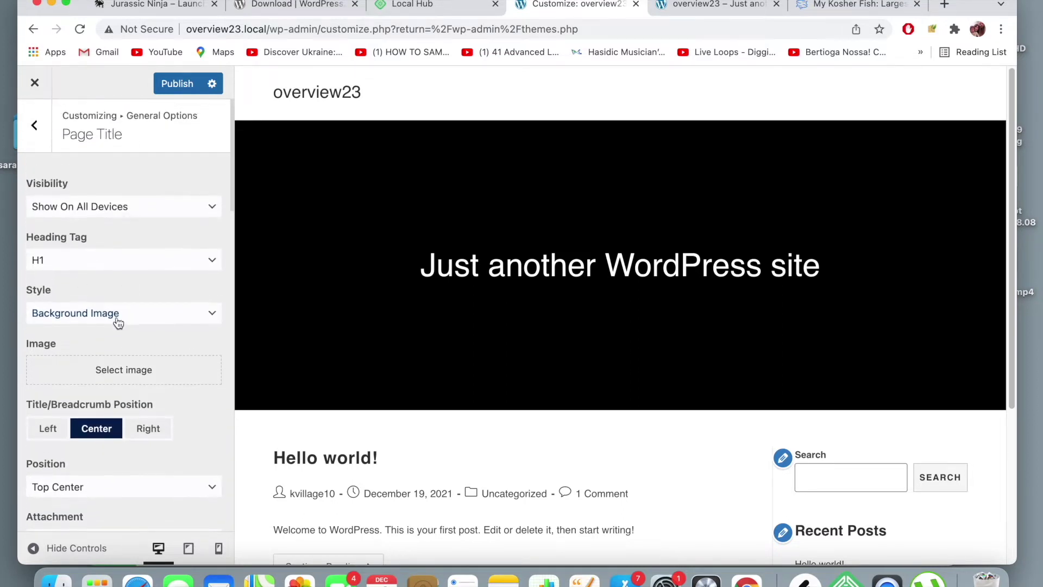
- Open the title background image chooser and check its Media Library, which has no items
click(145, 380)
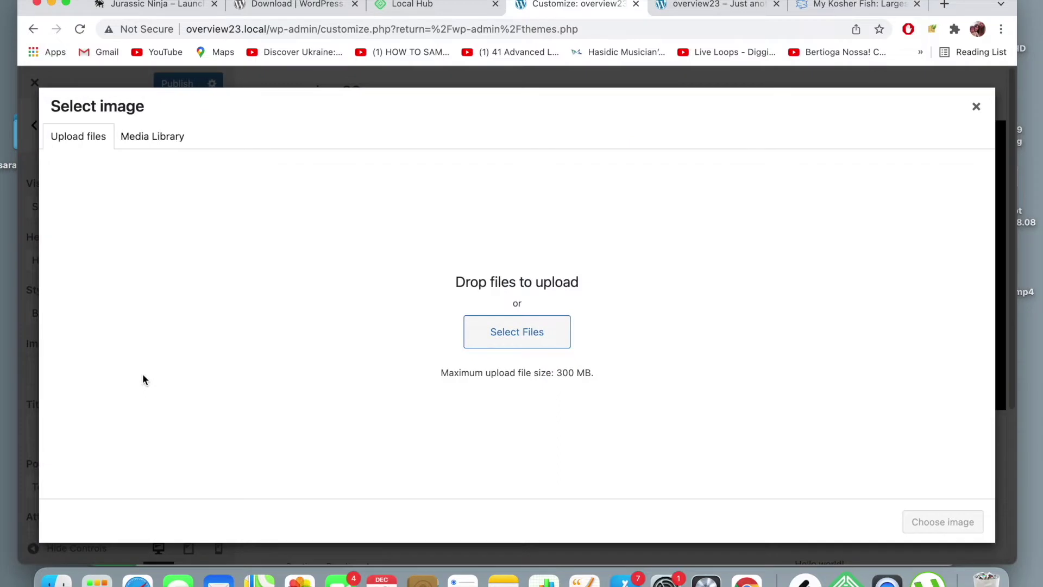
click(151, 143)
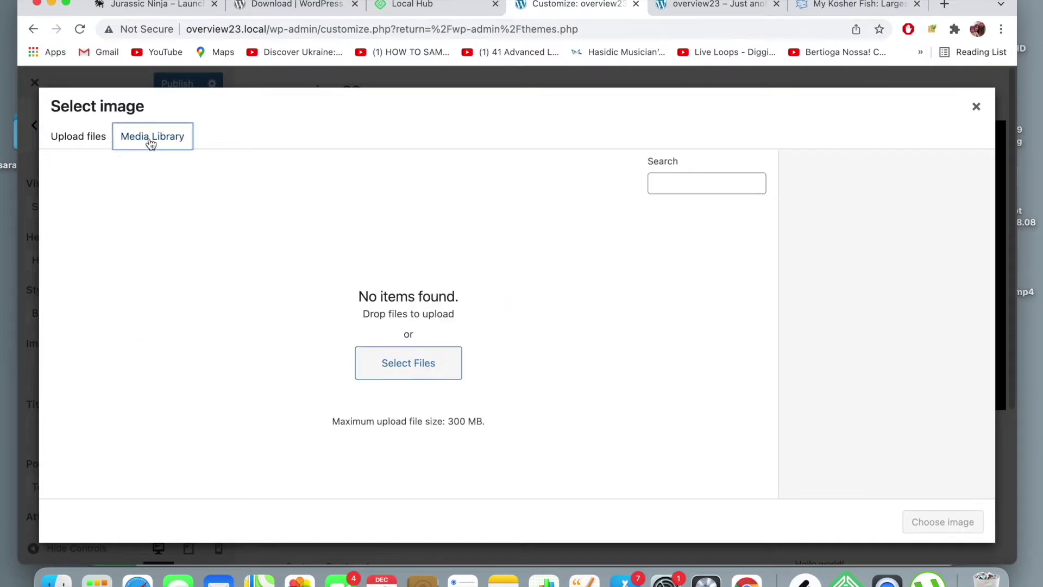
click(95, 136)
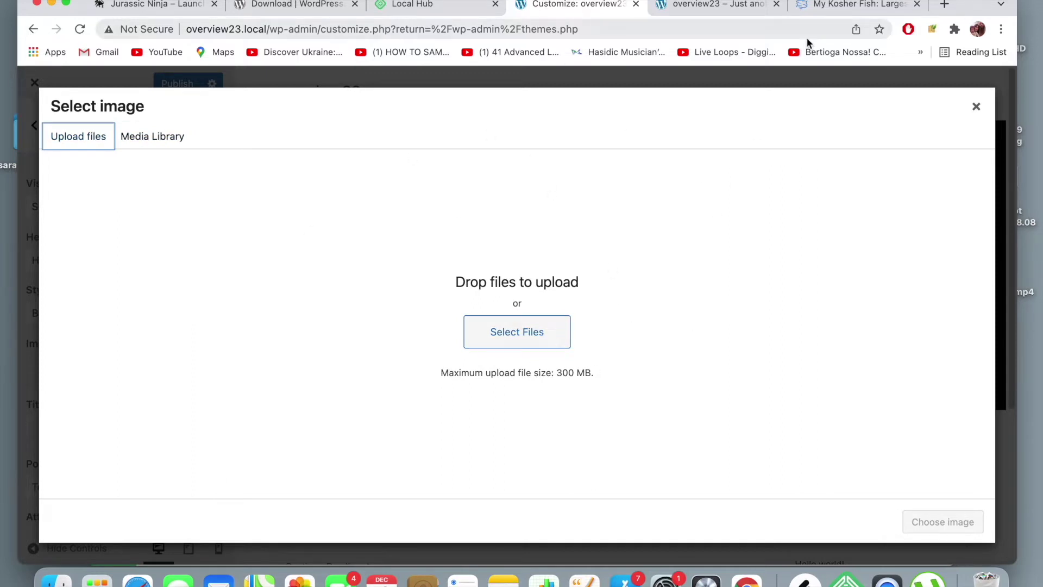
- Close the image chooser and load unsplash.com in a new browser tab
click(976, 106)
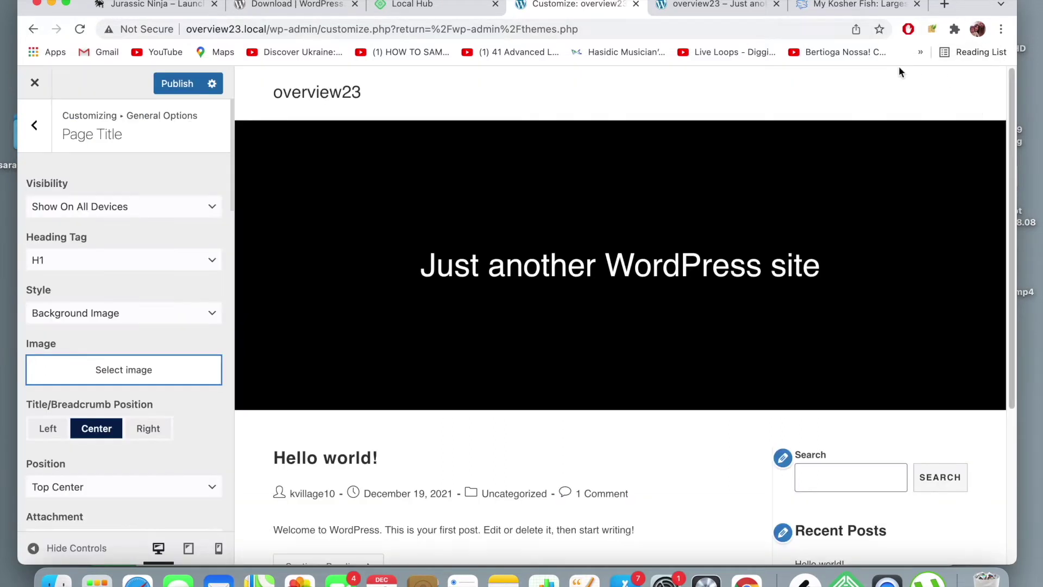
click(946, 5)
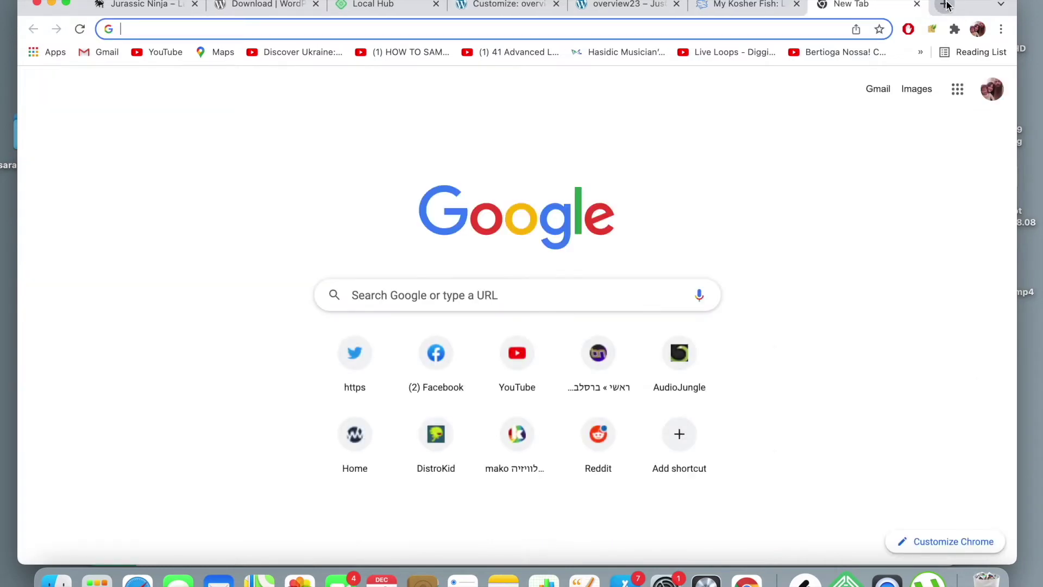
text(unsplash.com)
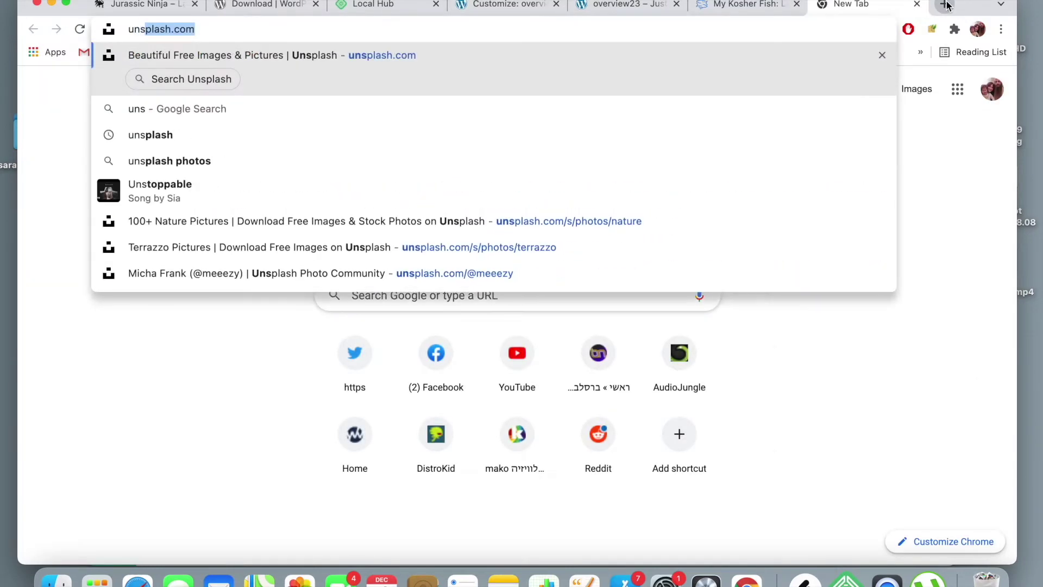
key(Return)
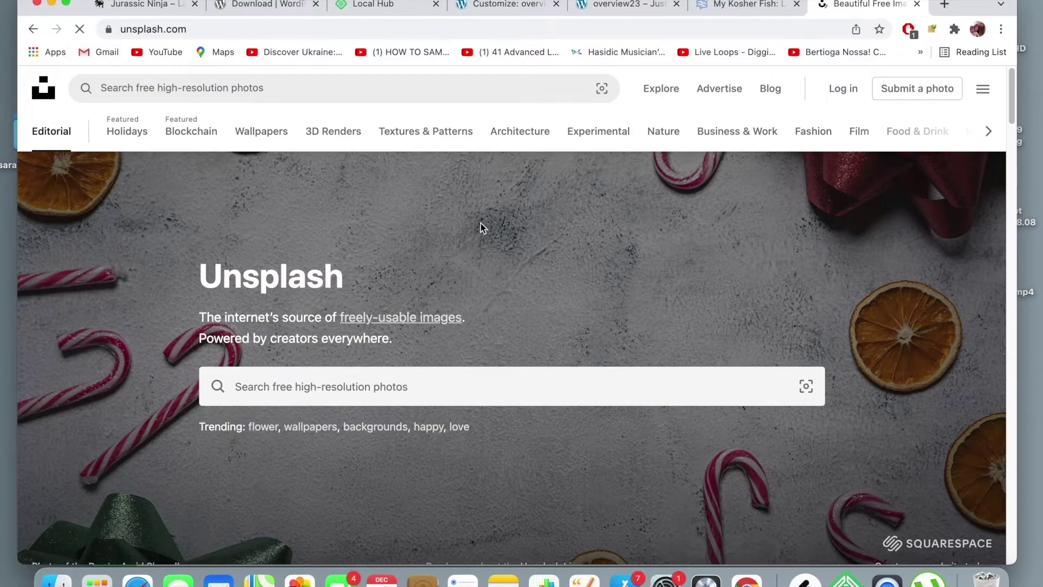
- Scroll through Unsplash's photo grid, then check the site's front-end and Customizer tabs
scroll(552, 276, down, 1)
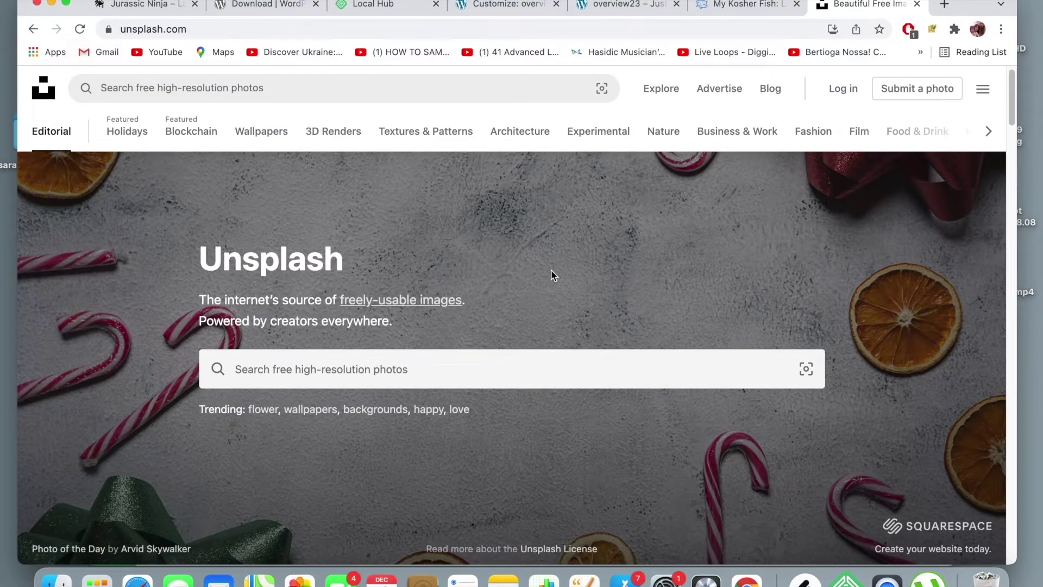
scroll(552, 276, down, 6)
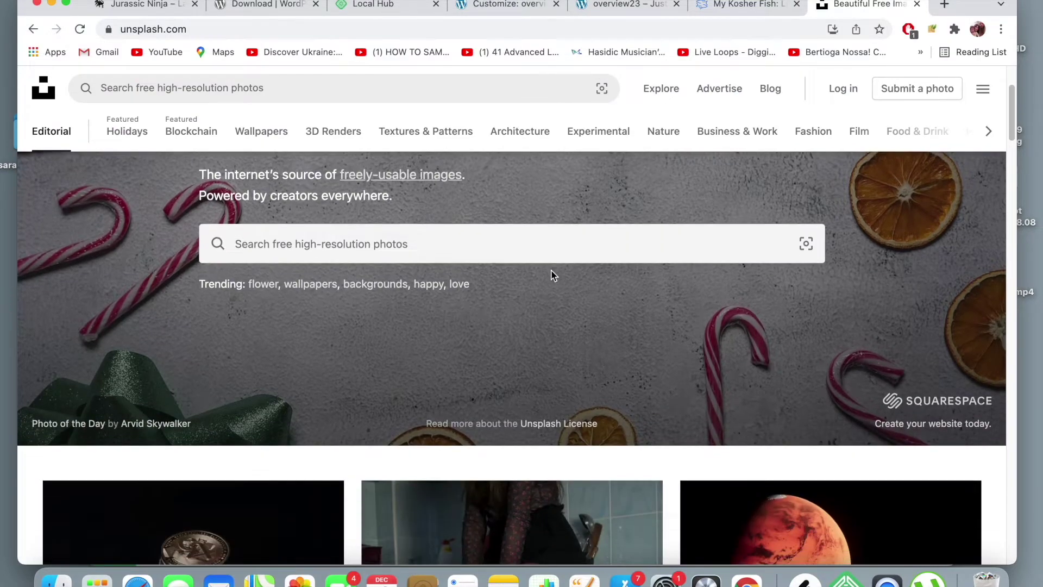
scroll(551, 271, down, 15)
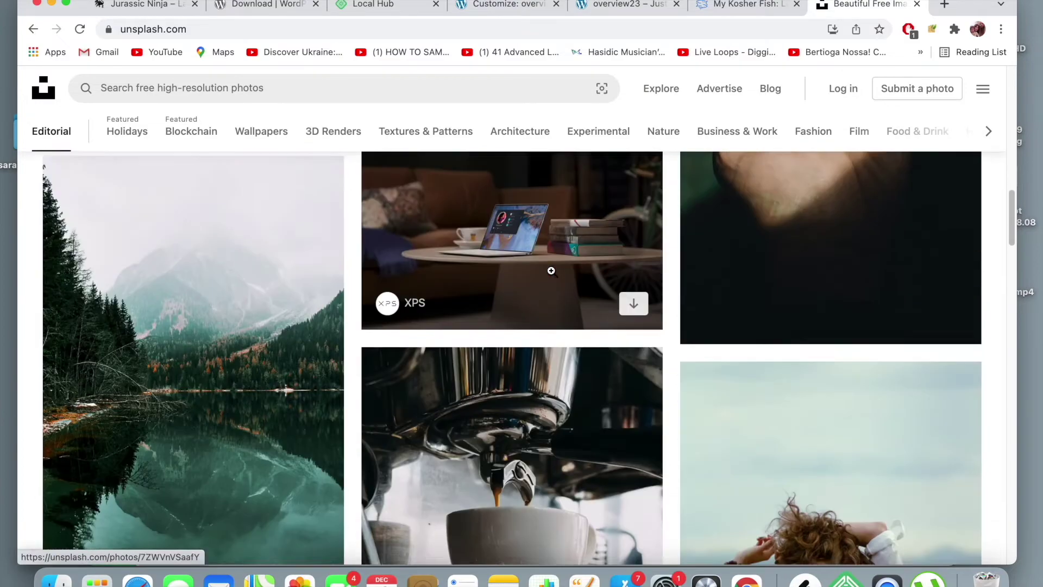
scroll(552, 271, down, 4)
scroll(551, 270, up, 13)
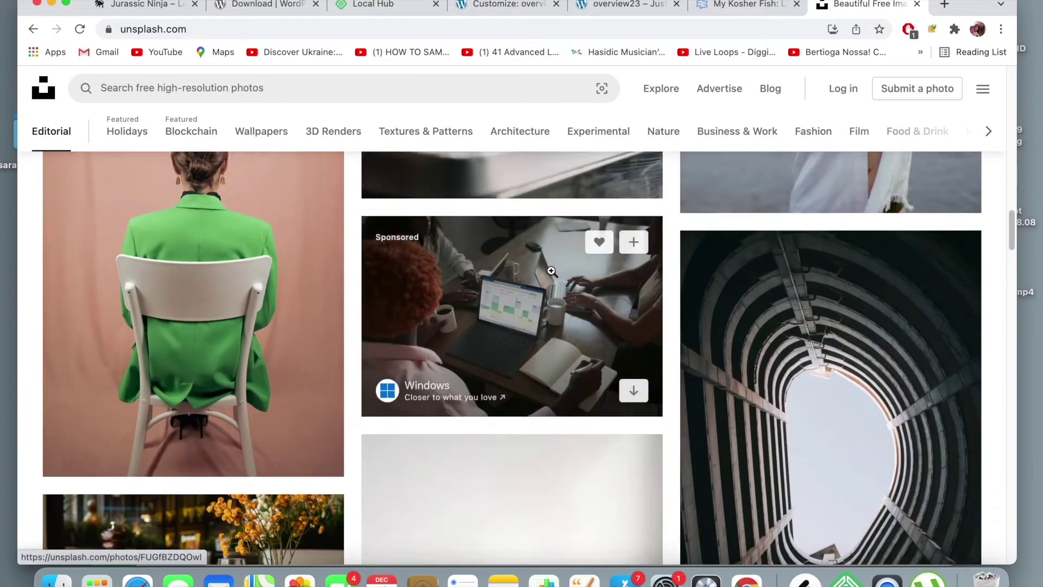
scroll(550, 270, up, 3)
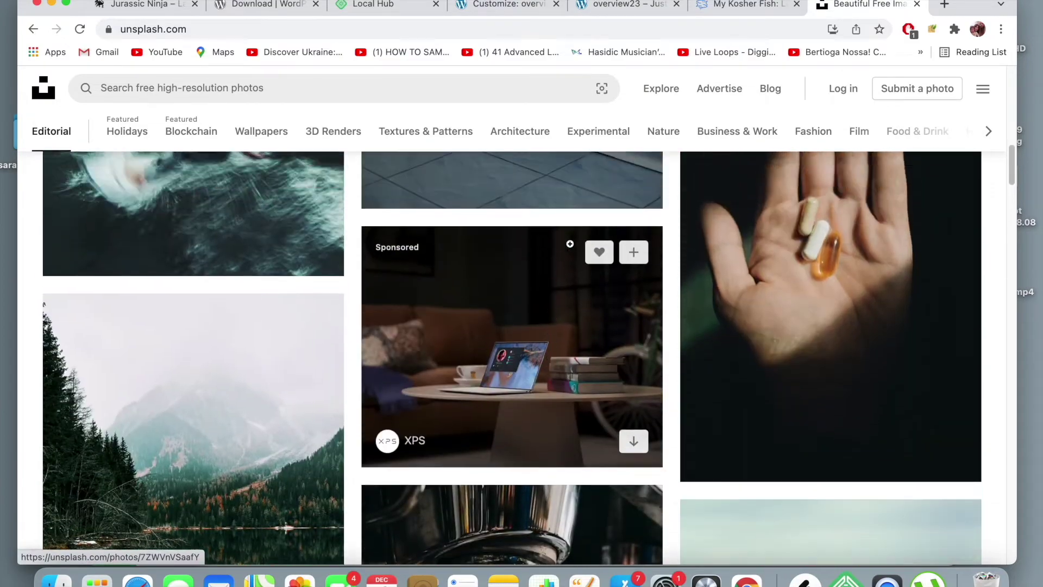
click(615, 7)
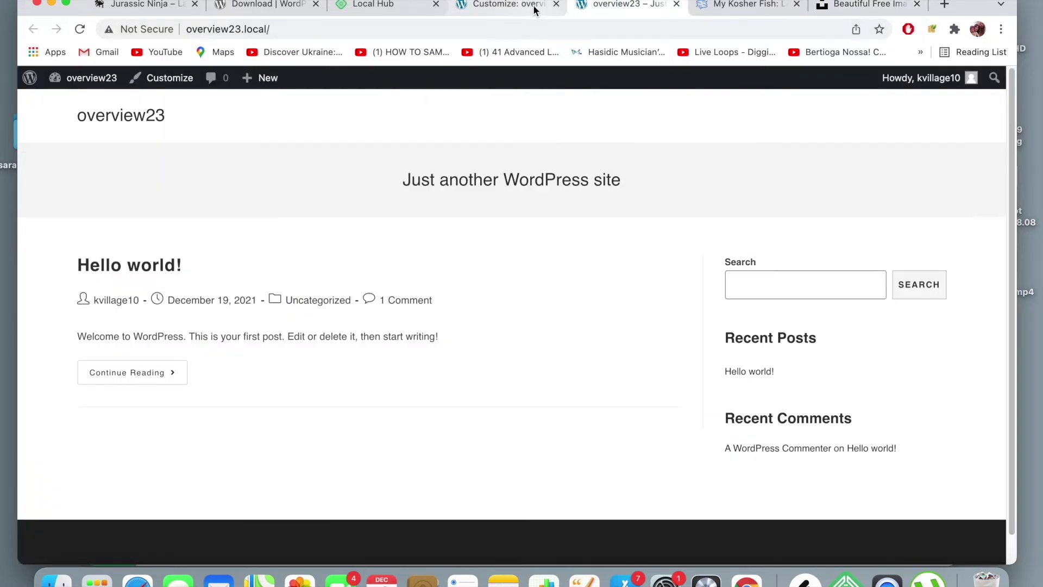
click(503, 5)
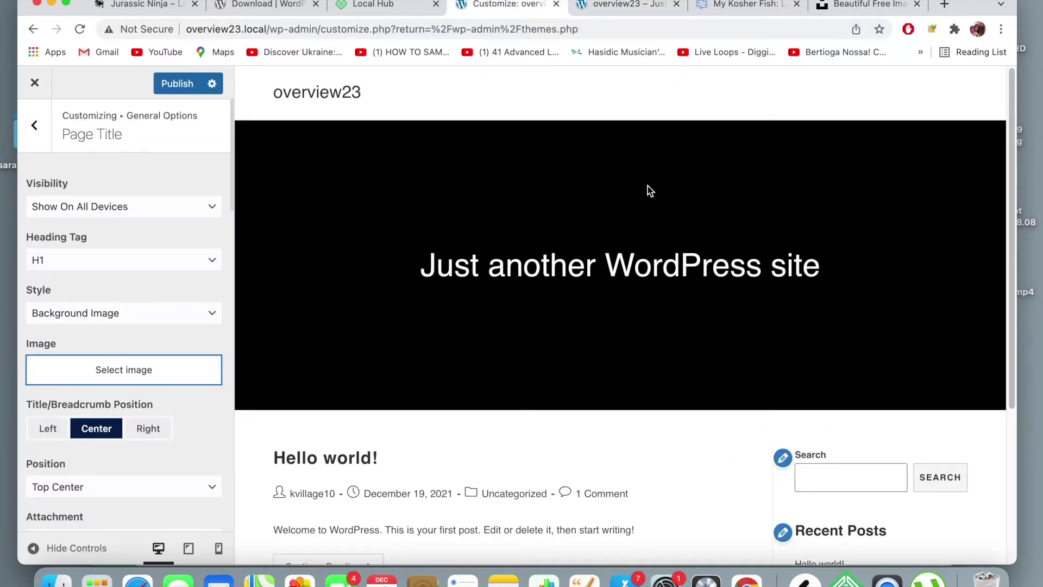
scroll(631, 163, down, 1)
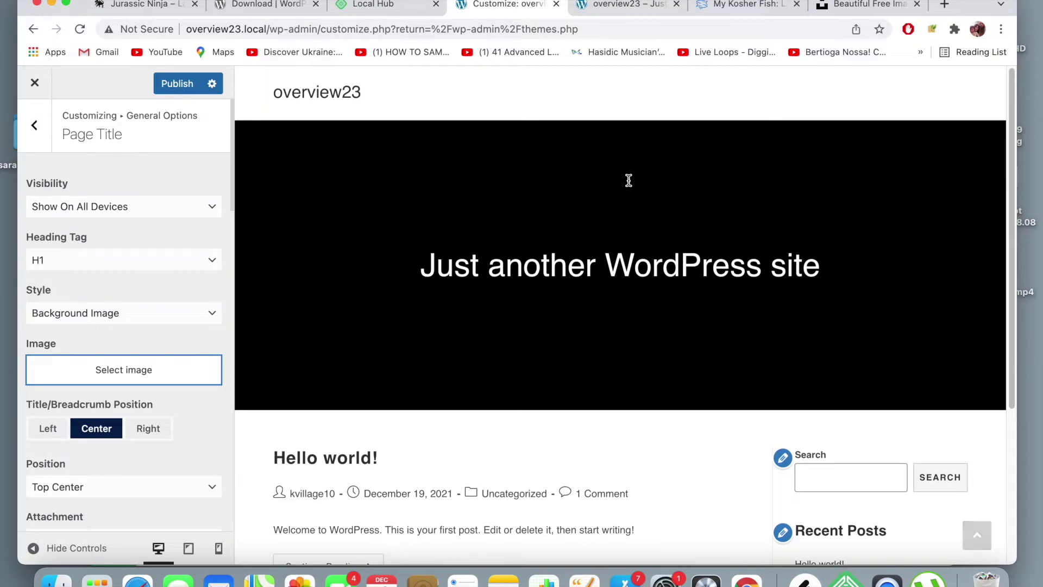
- Back on Unsplash, browse more free photos and click the photo search box
click(870, 4)
scroll(809, 200, up, 2)
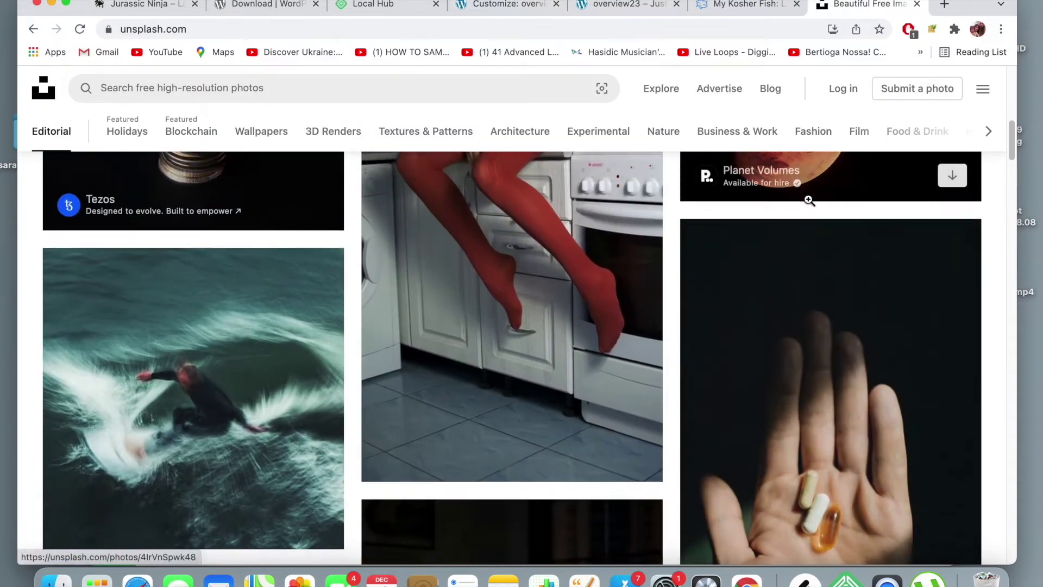
scroll(809, 201, down, 10)
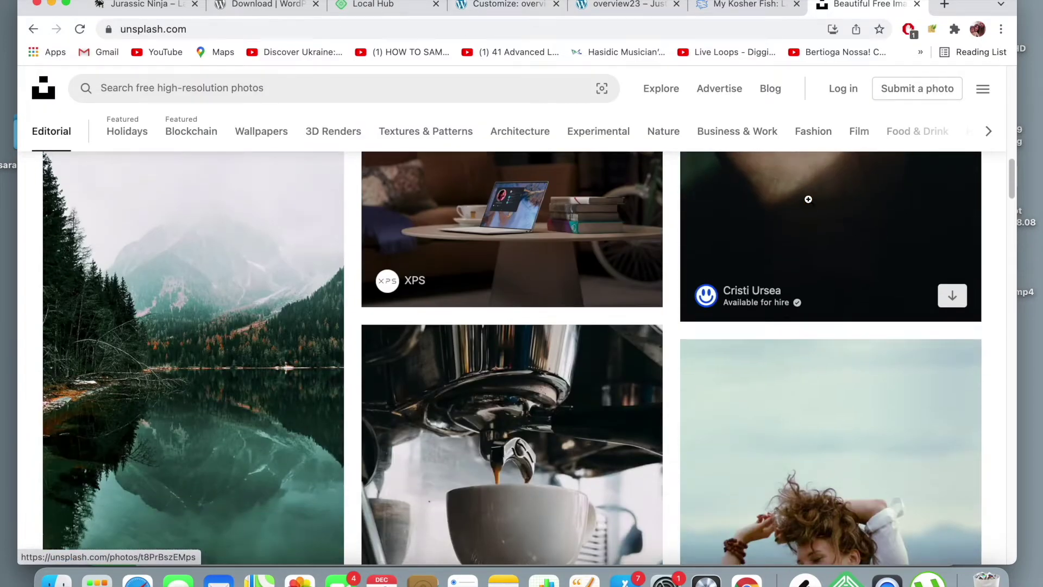
scroll(809, 199, down, 10)
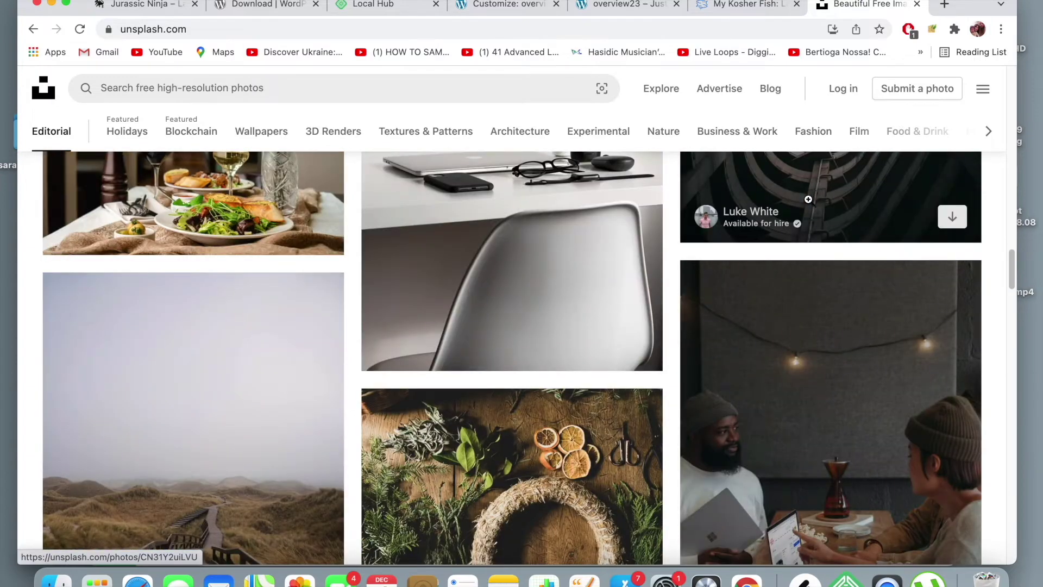
scroll(809, 199, down, 10)
scroll(809, 199, down, 1)
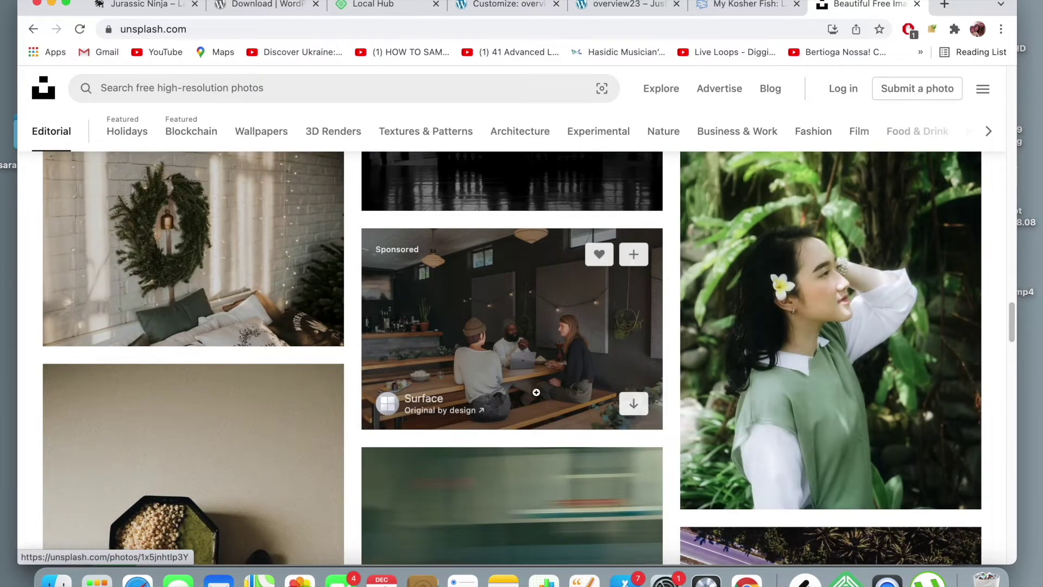
scroll(513, 377, down, 3)
scroll(513, 378, down, 10)
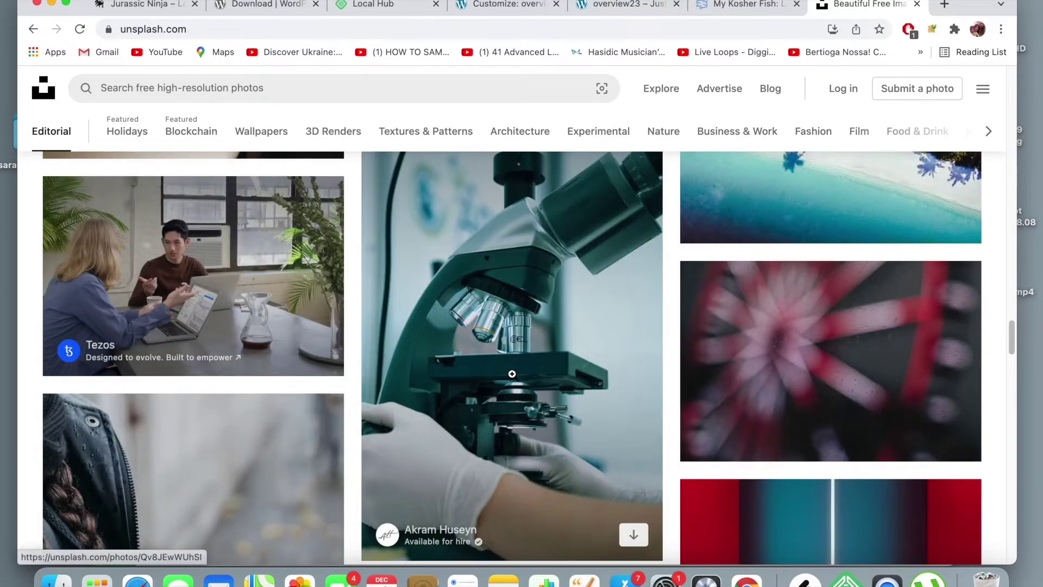
scroll(331, 375, up, 4)
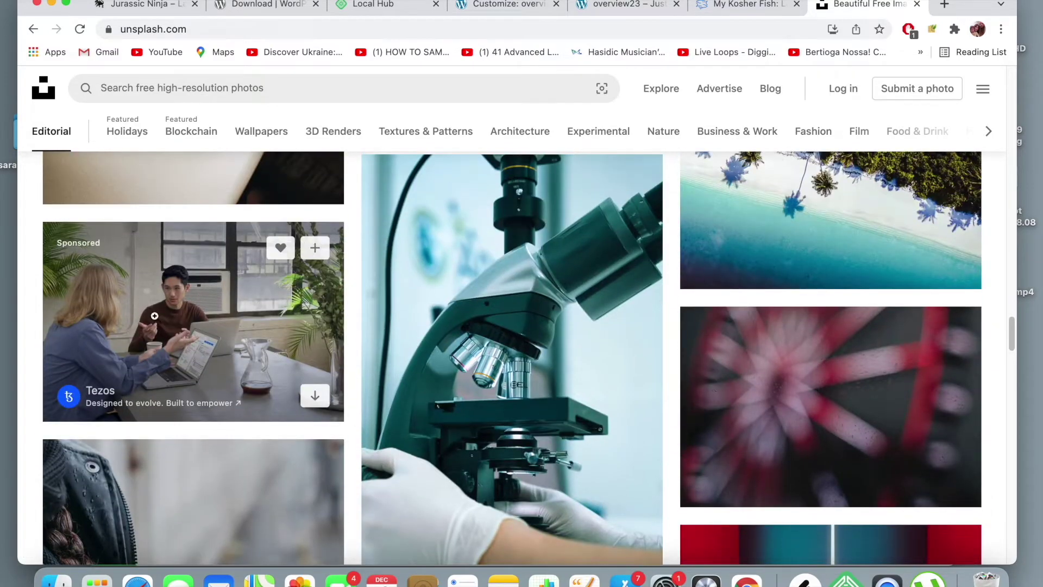
scroll(328, 355, down, 10)
scroll(328, 356, down, 10)
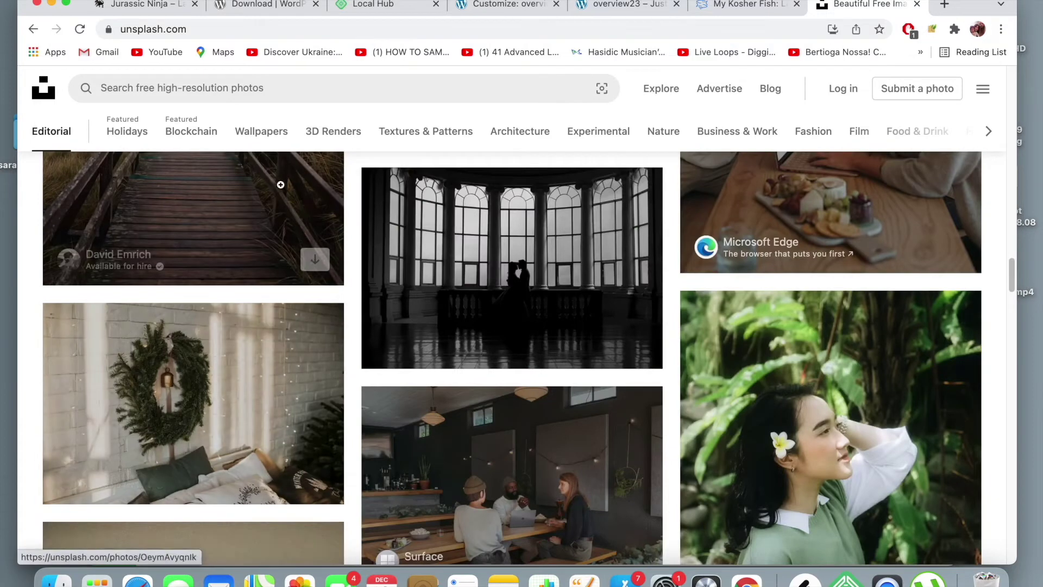
click(292, 87)
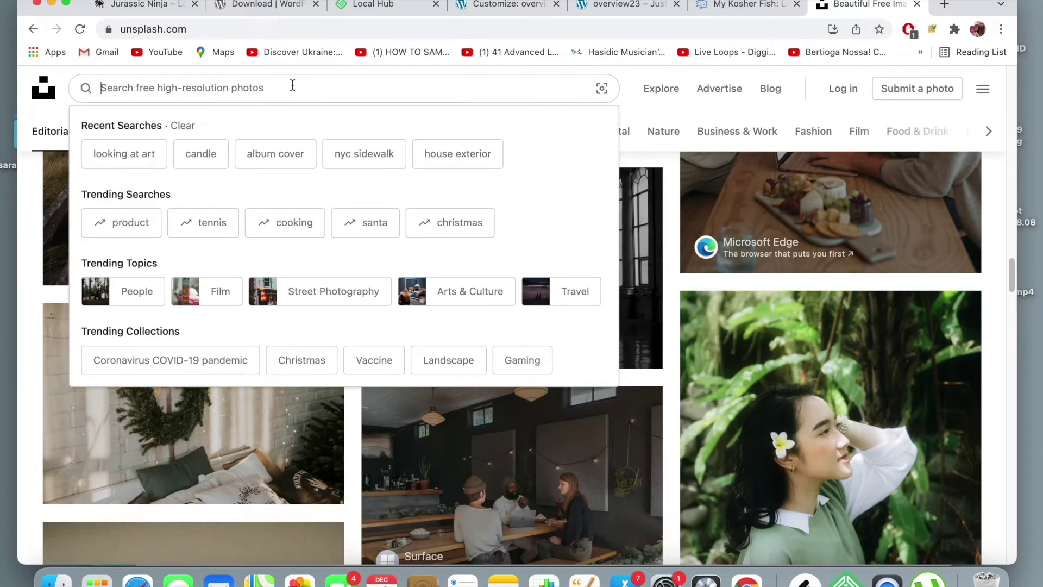
- Search Unsplash for 'nature' and open the forest footbridge photo from the results
text(nstur)
key(BackSpace)
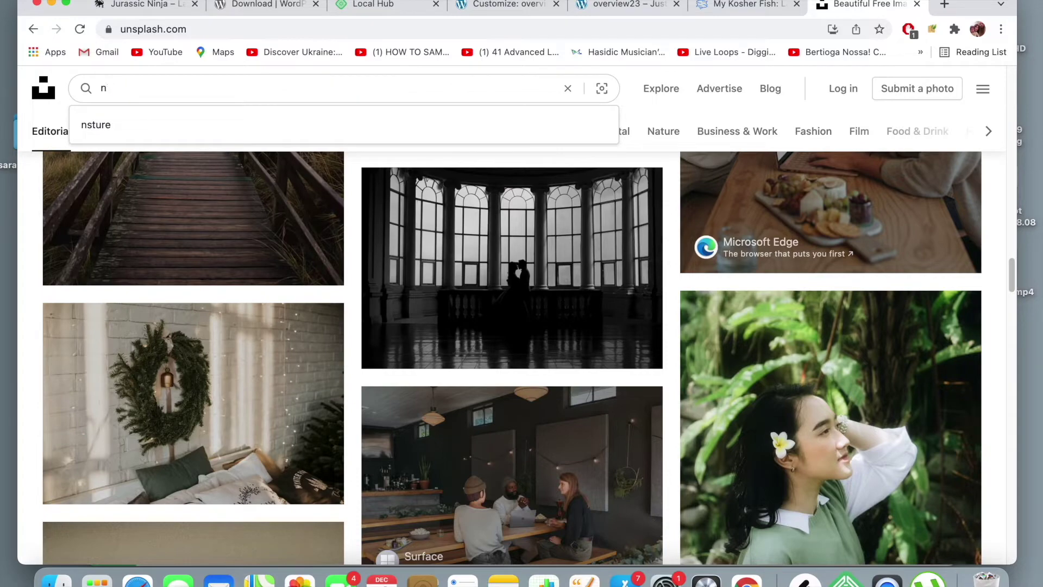
text(ature)
key(Return)
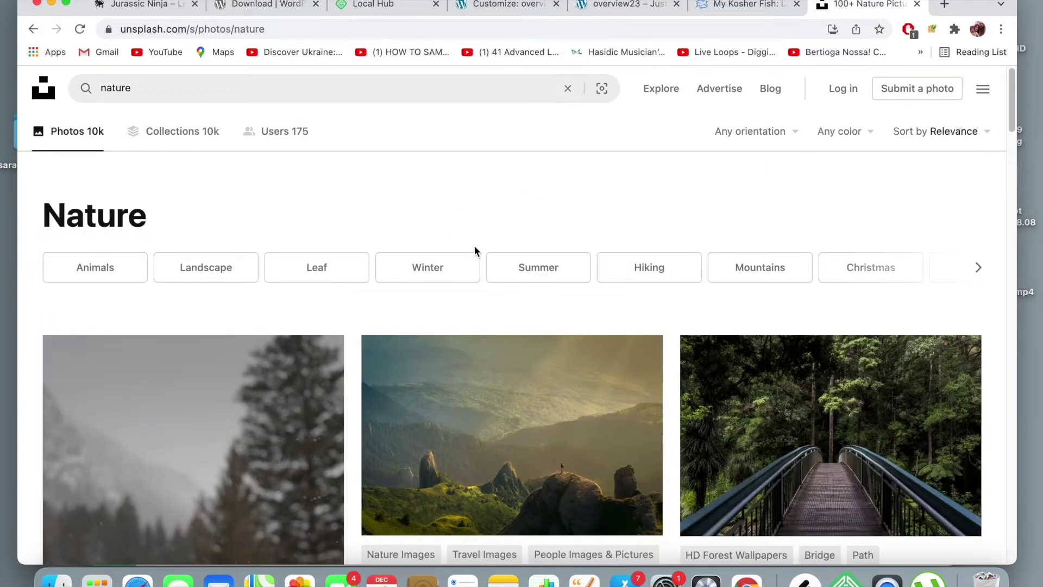
scroll(474, 246, down, 2)
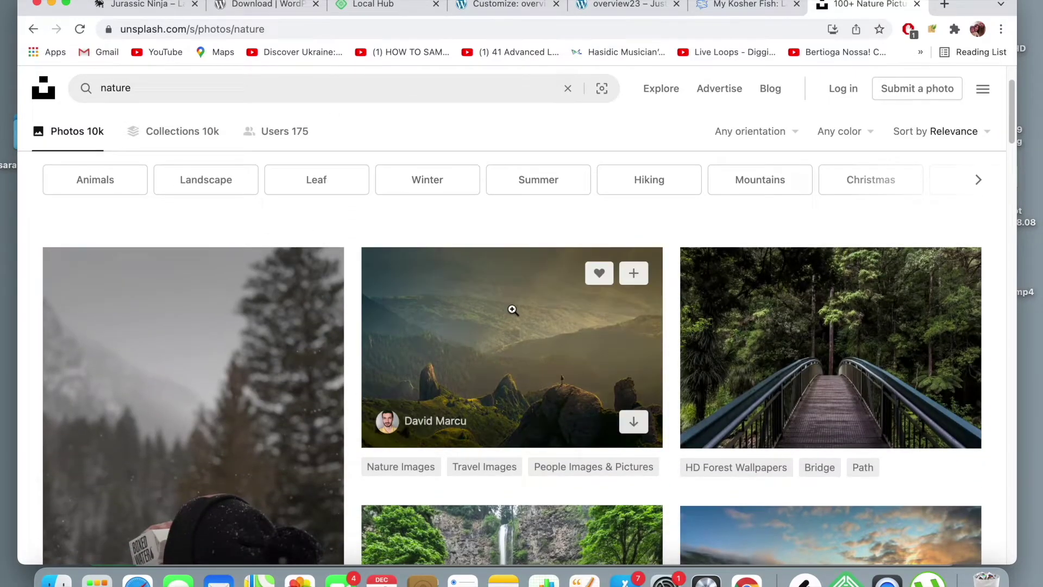
click(870, 381)
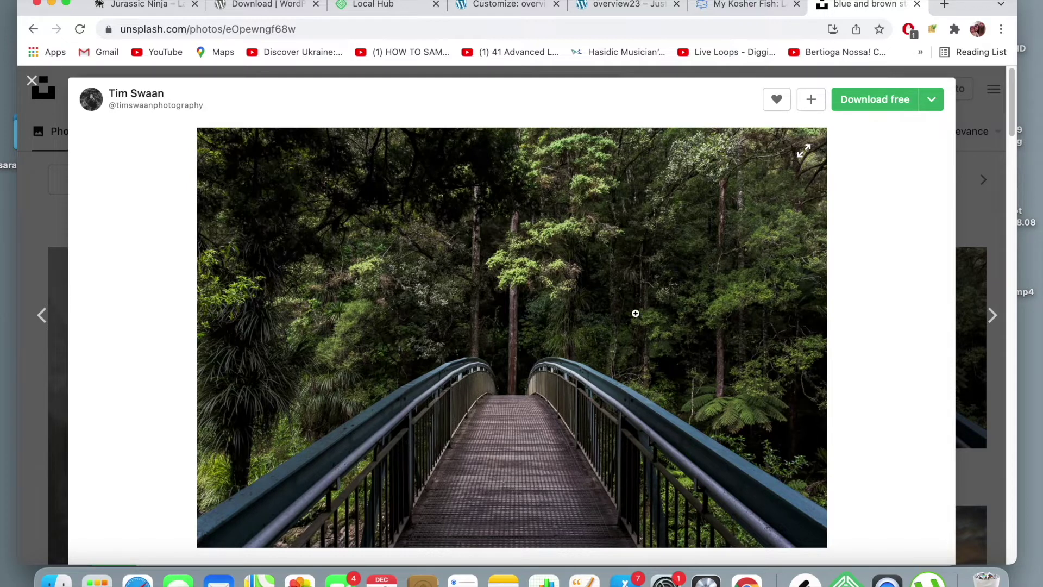
- Download the bridge photo at Medium (1920x1280) and return to the Customize: overview23 tab
click(932, 100)
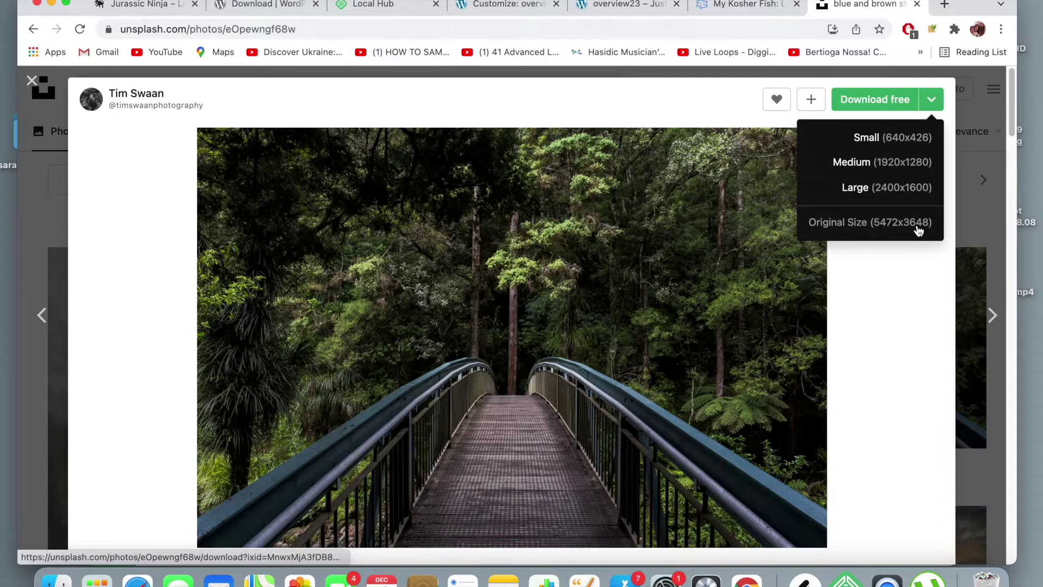
click(900, 172)
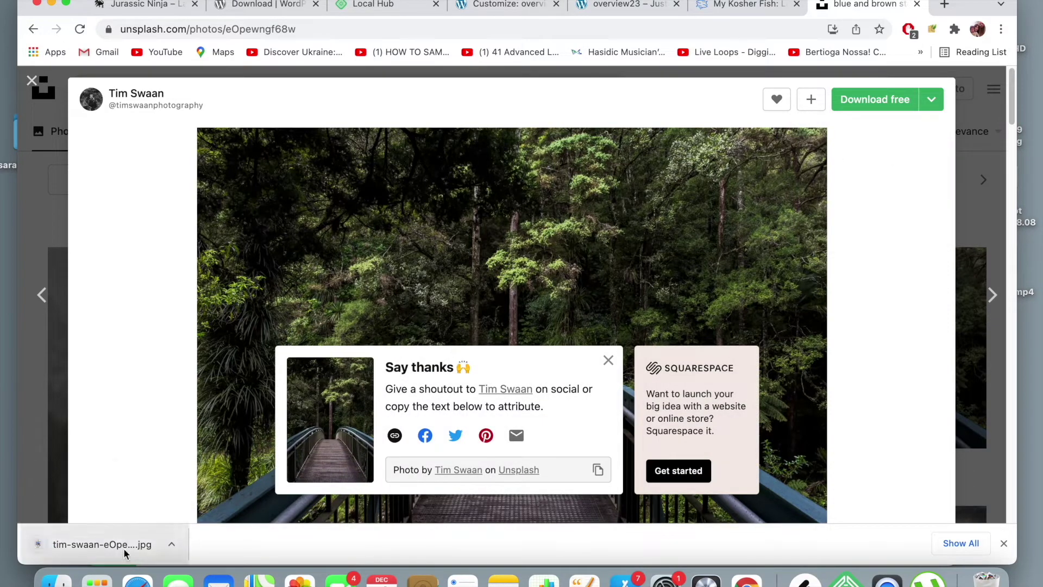
click(523, 10)
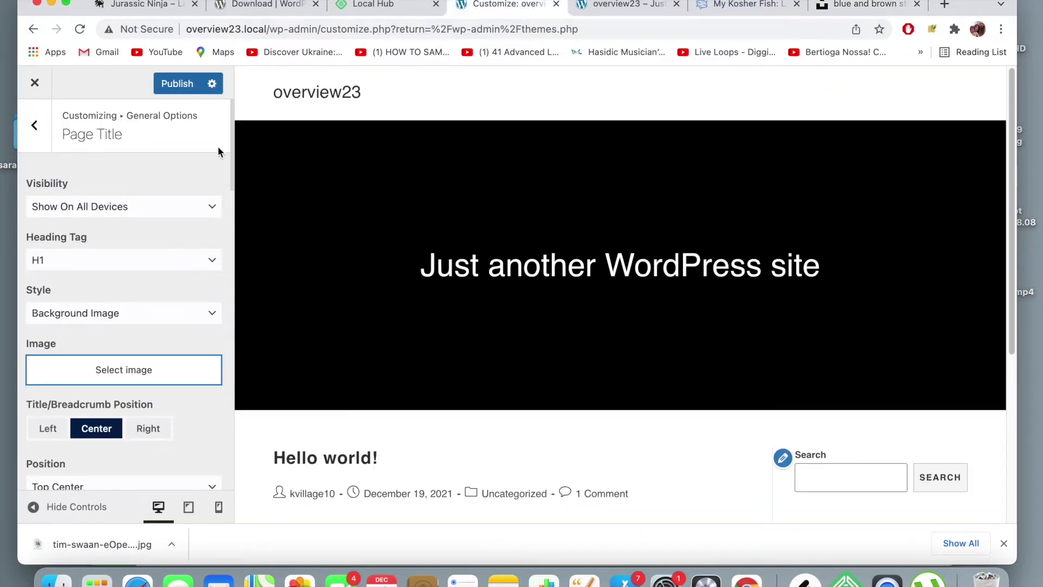
- Upload the downloaded bridge JPG into the media library and choose it as the title background
click(139, 375)
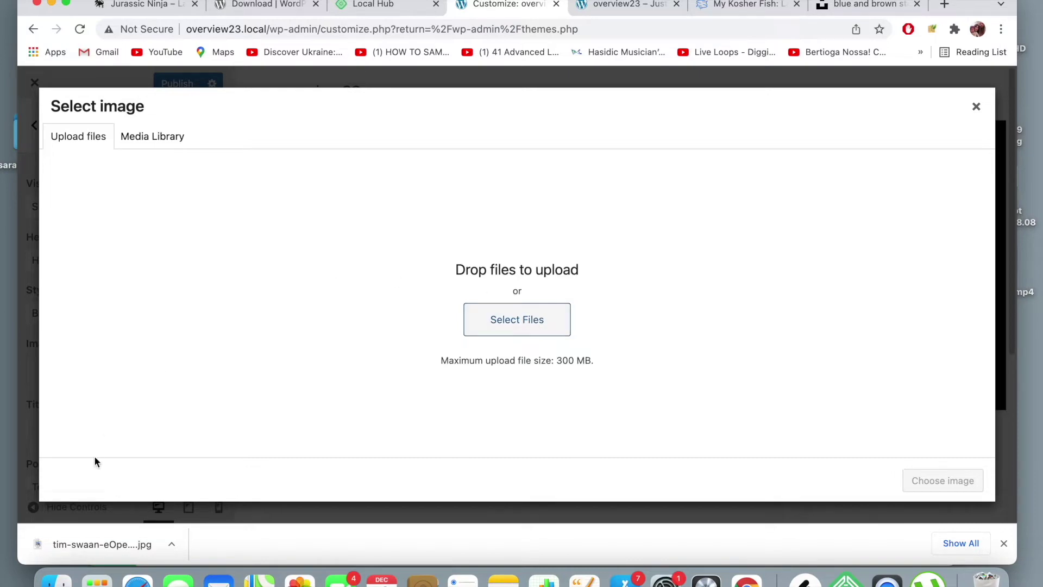
drag(101, 538, 338, 340)
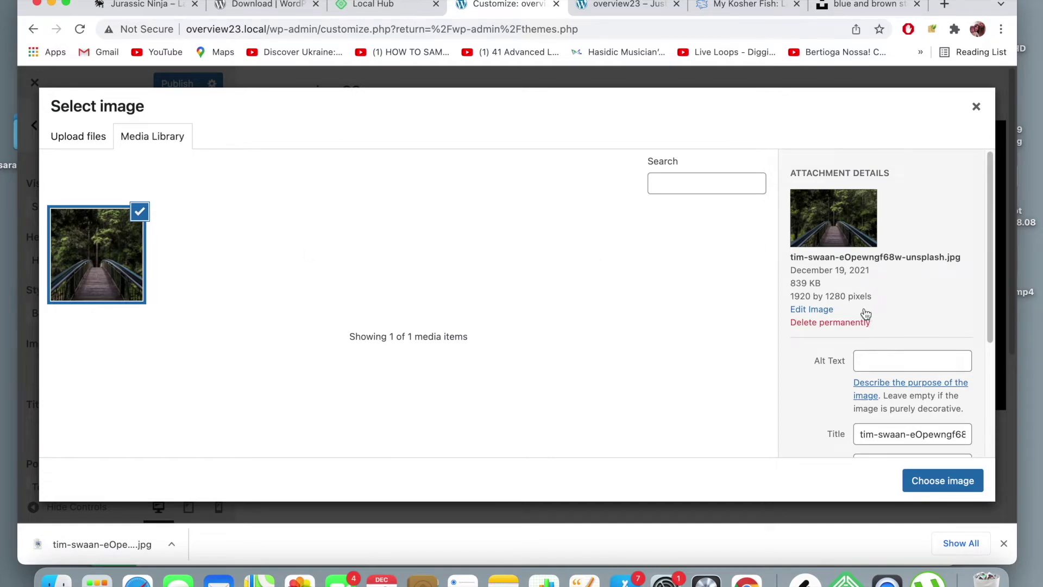
click(932, 481)
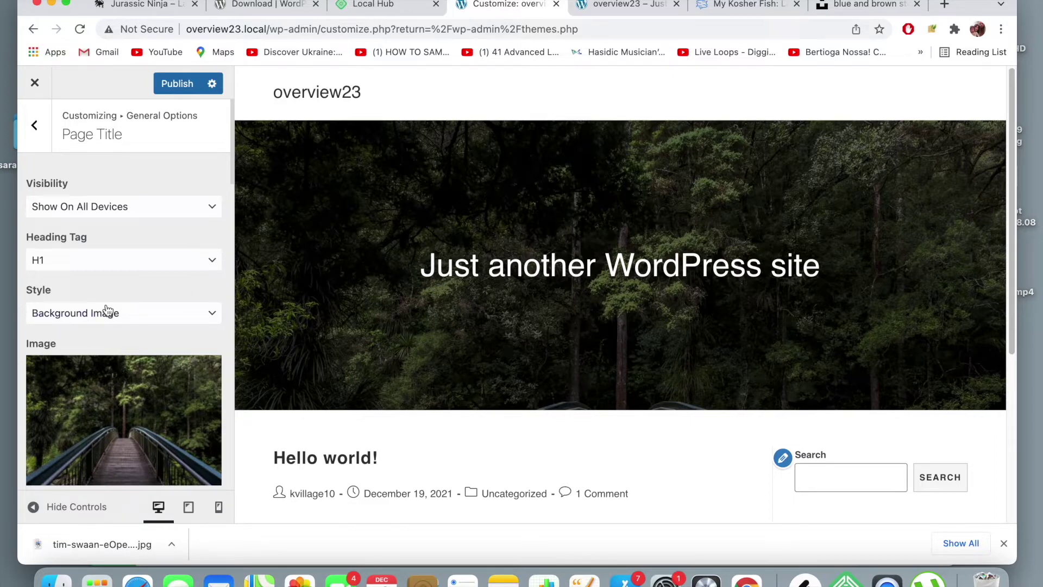
- Set the title background image position to Center Center
scroll(106, 310, down, 3)
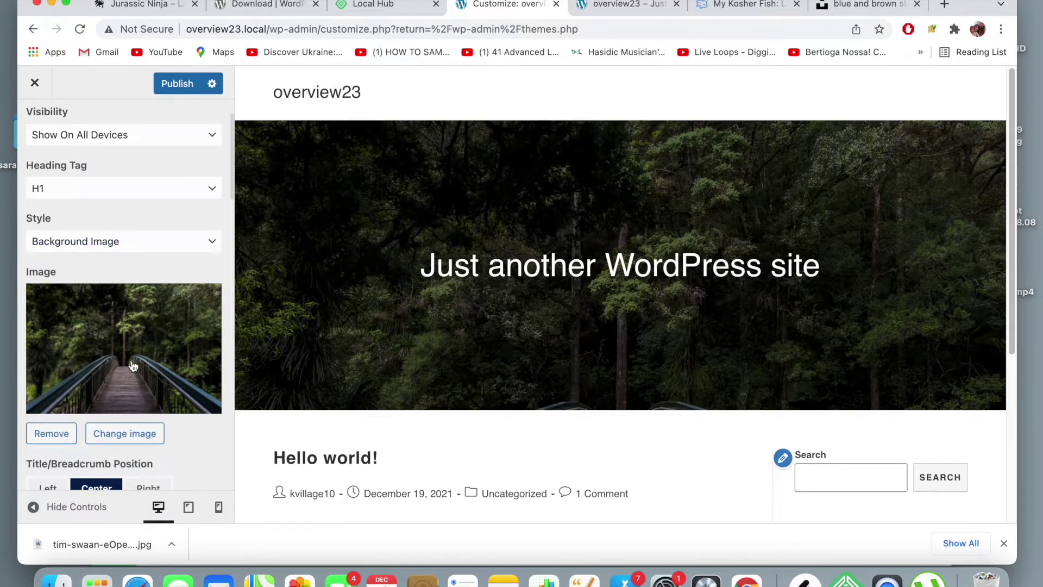
scroll(133, 366, down, 7)
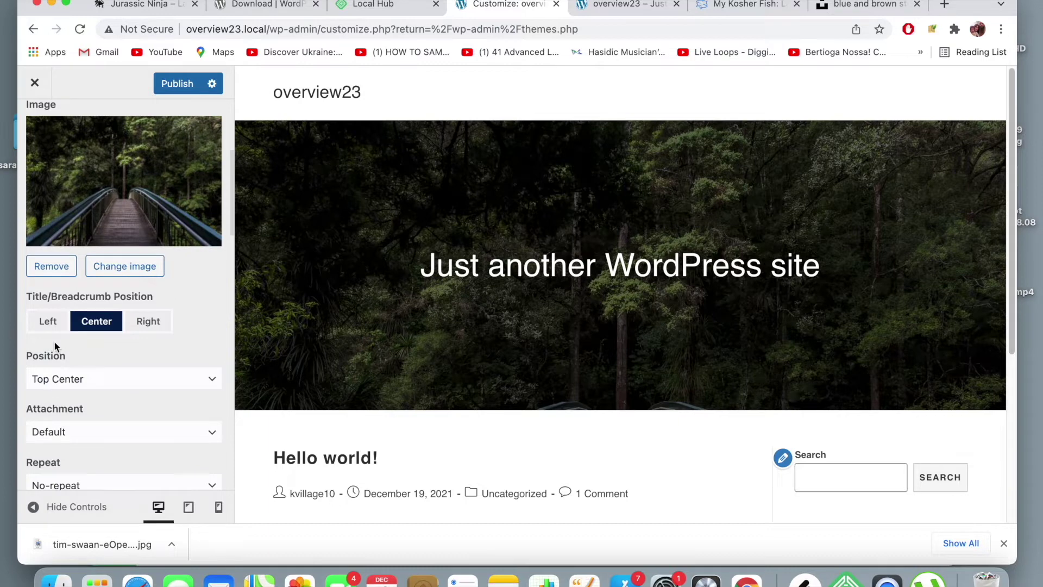
click(118, 380)
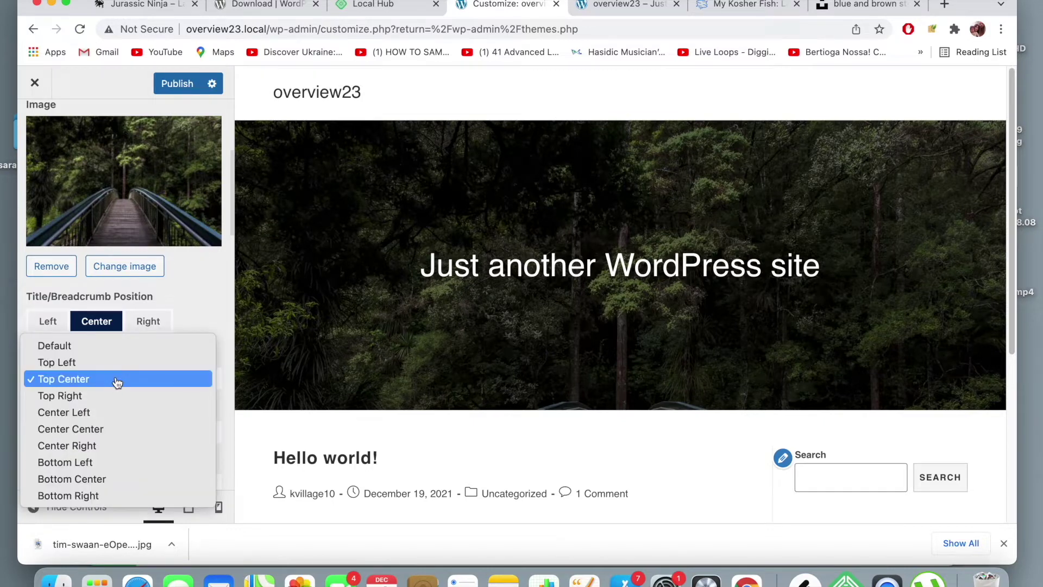
click(122, 429)
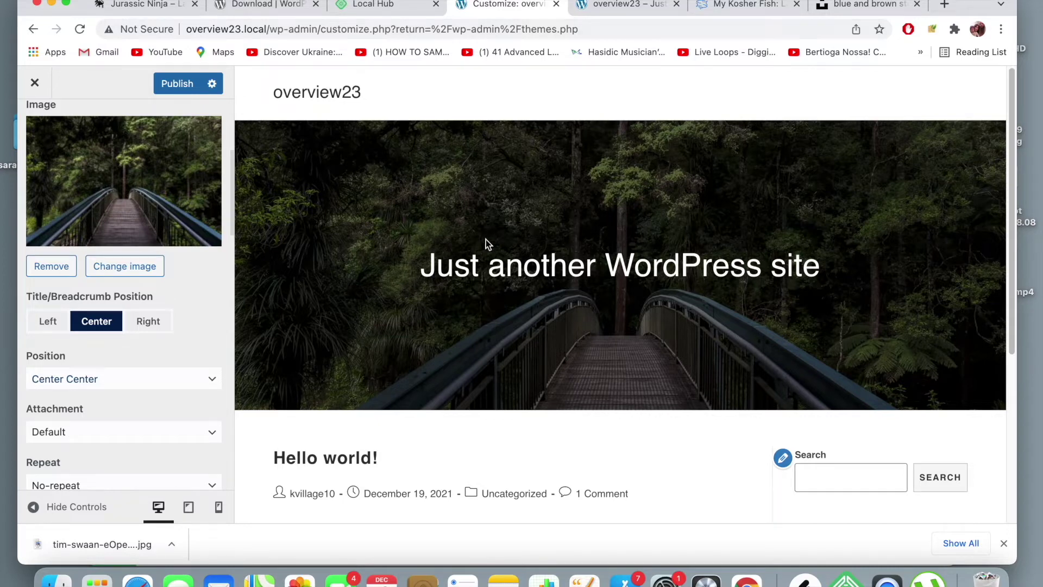
- Try Contain for the background size, then set it back to Cover
scroll(350, 233, down, 2)
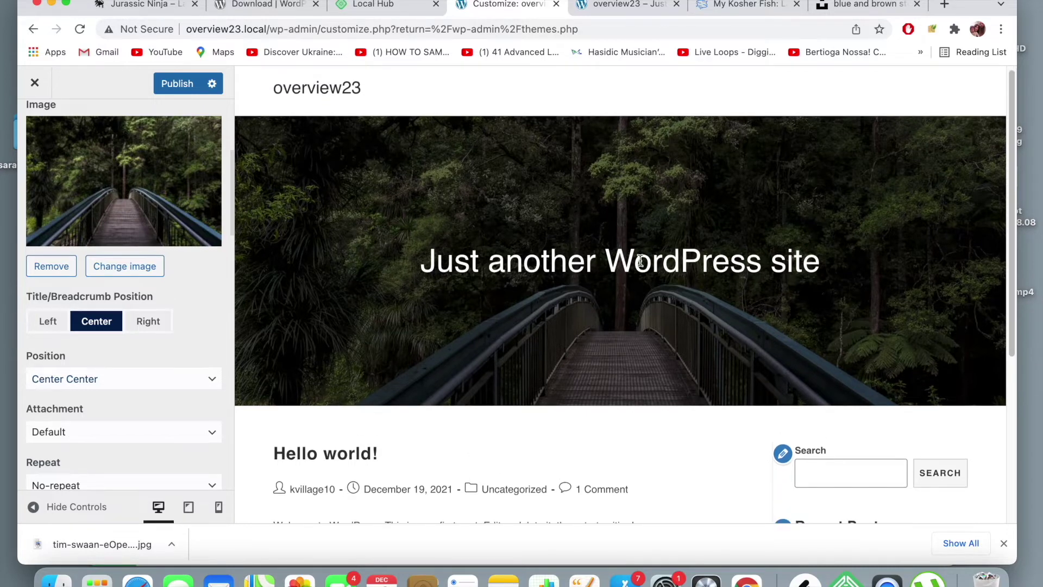
scroll(65, 312, down, 5)
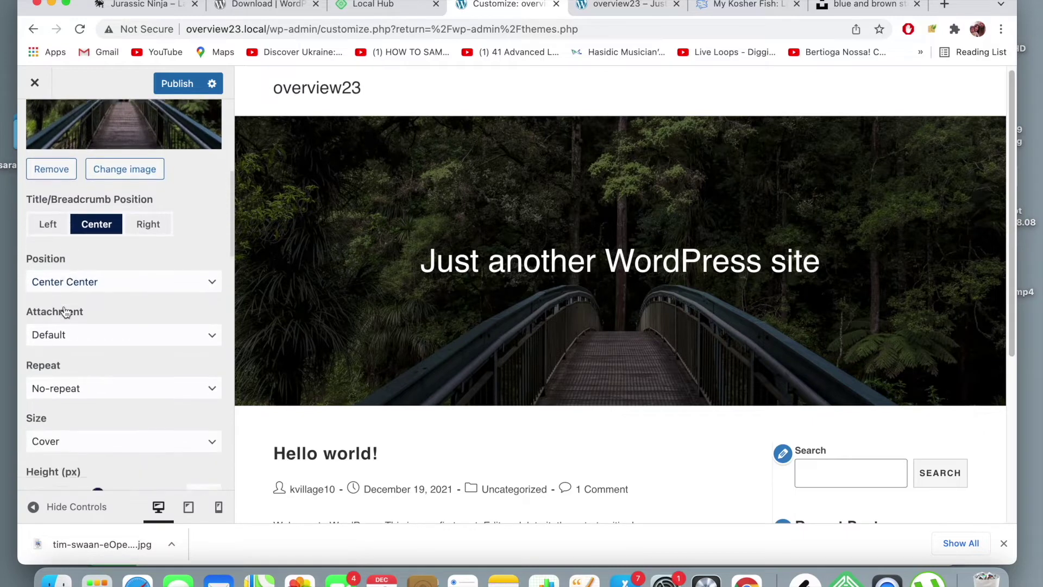
scroll(64, 312, down, 3)
click(91, 364)
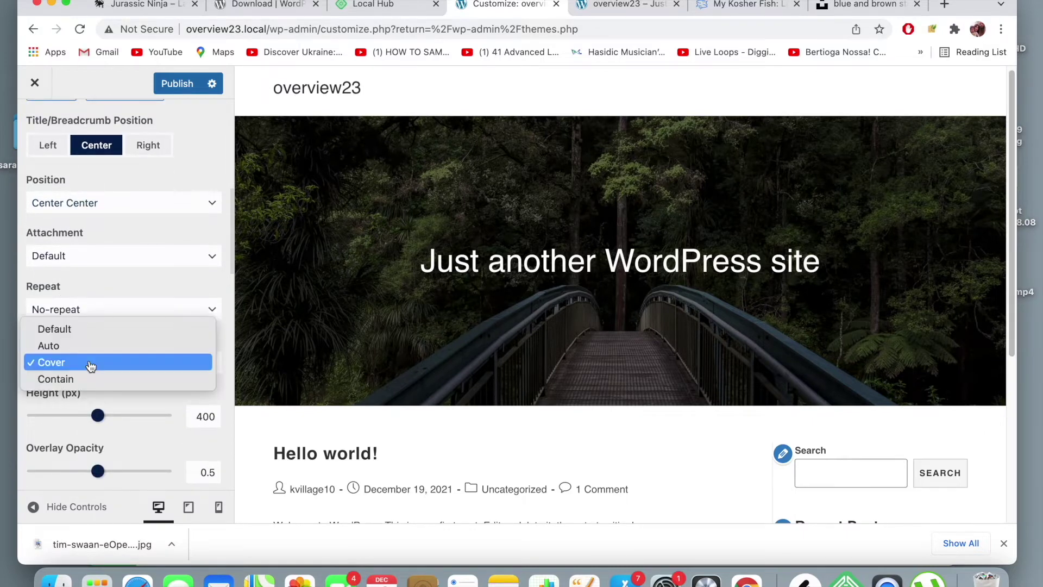
click(90, 363)
click(89, 364)
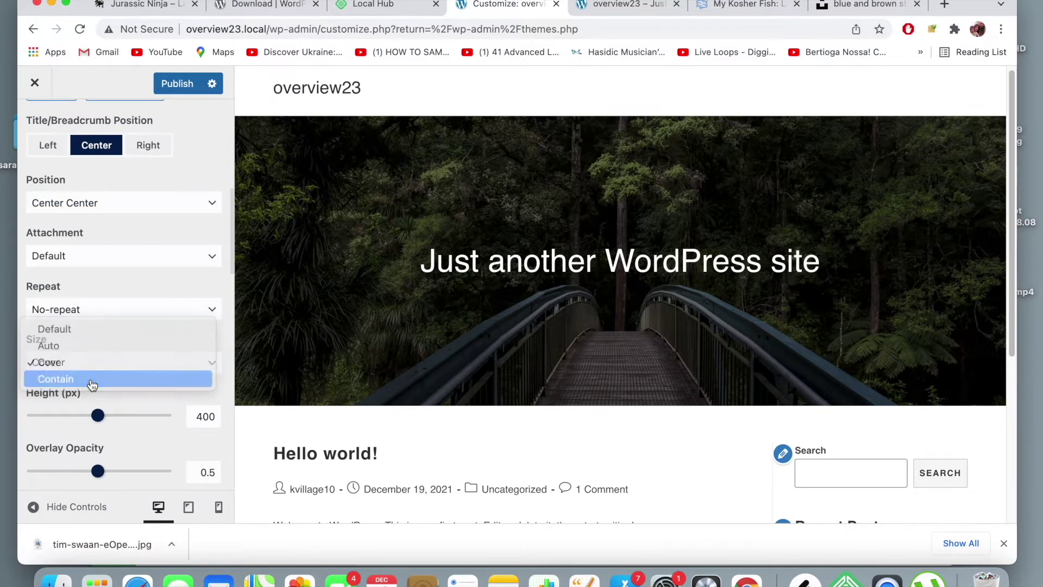
click(90, 378)
click(98, 364)
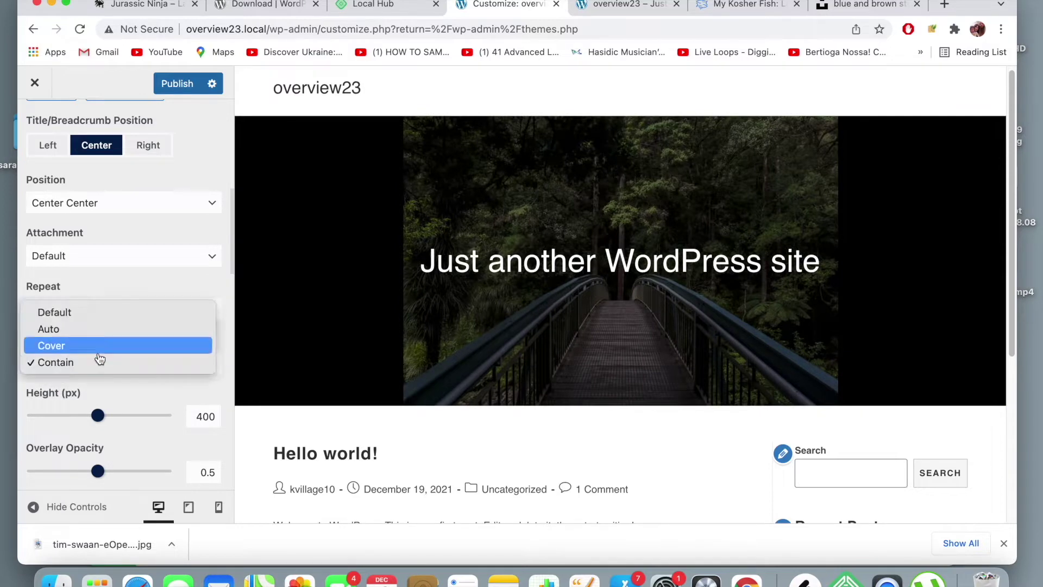
click(103, 351)
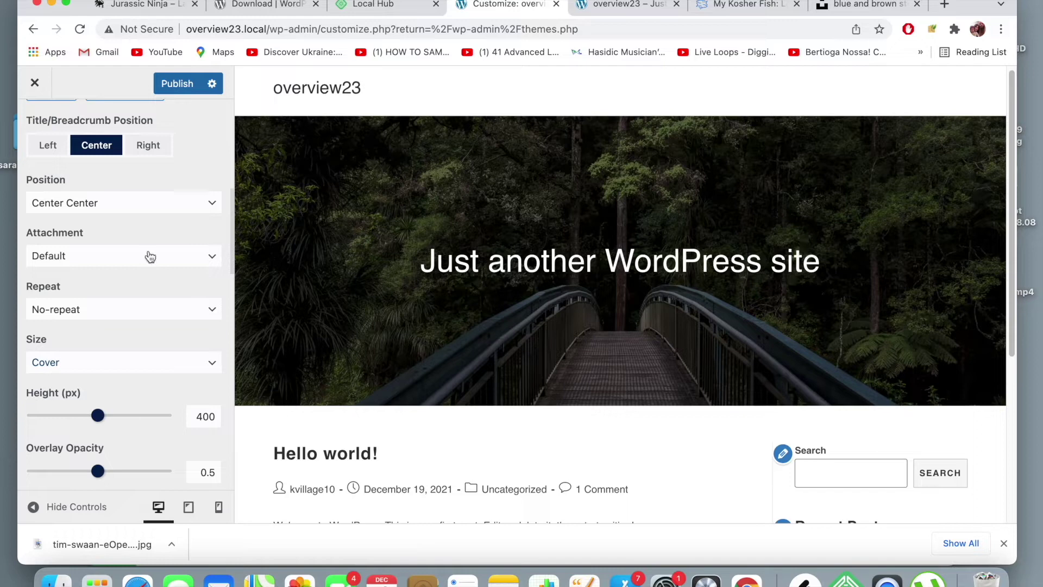
- Try a lower title banner height with the height slider
scroll(149, 255, down, 3)
mouse_move(97, 338)
mouse_down()
mouse_move(71, 342)
mouse_move(127, 344)
mouse_move(98, 343)
mouse_up()
scroll(113, 302, up, 5)
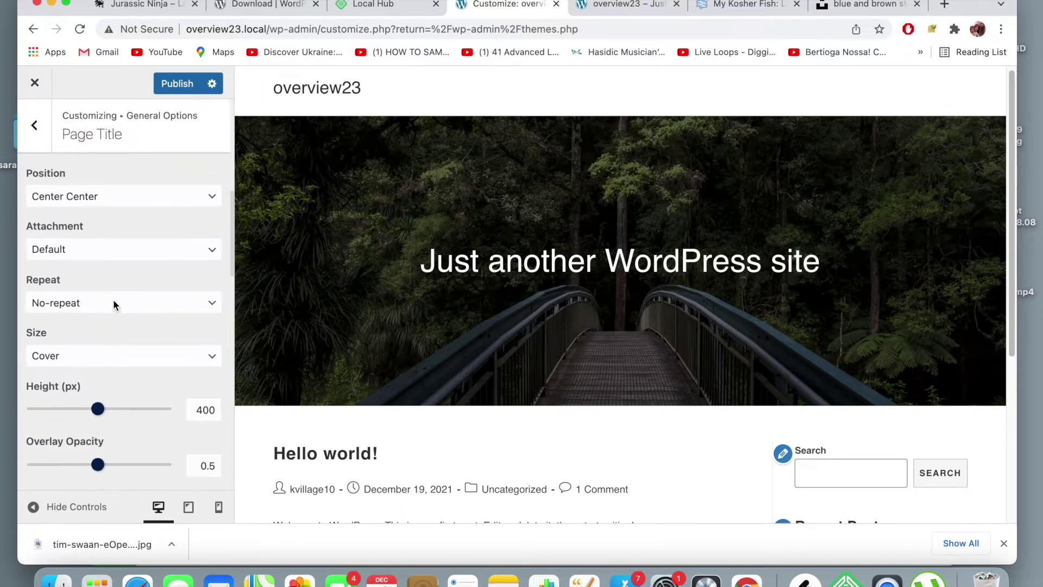
- Adjust the banner overlay opacity slider, settling on 0.4
scroll(113, 304, up, 3)
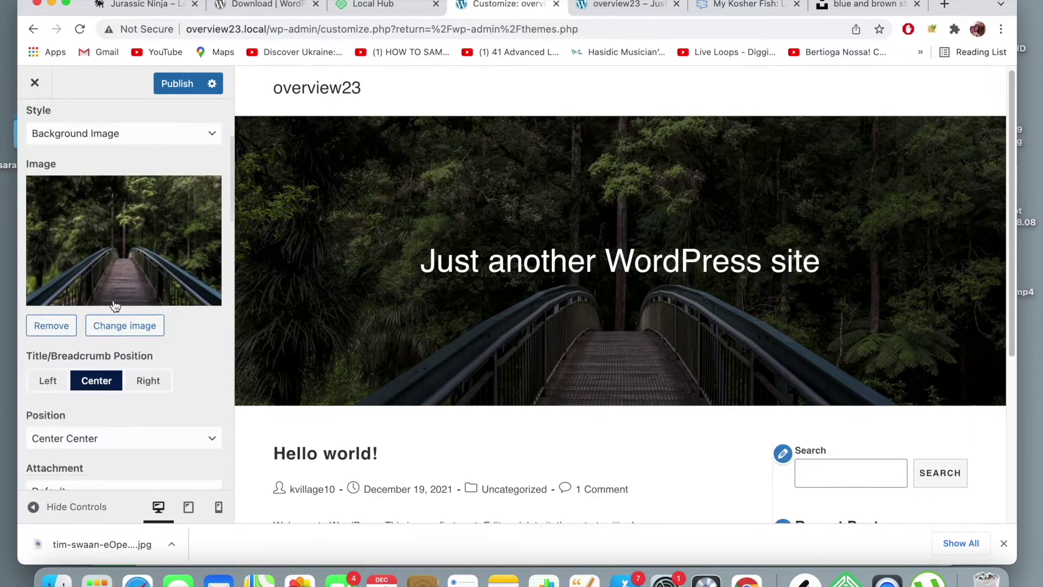
scroll(113, 302, down, 6)
scroll(114, 303, down, 5)
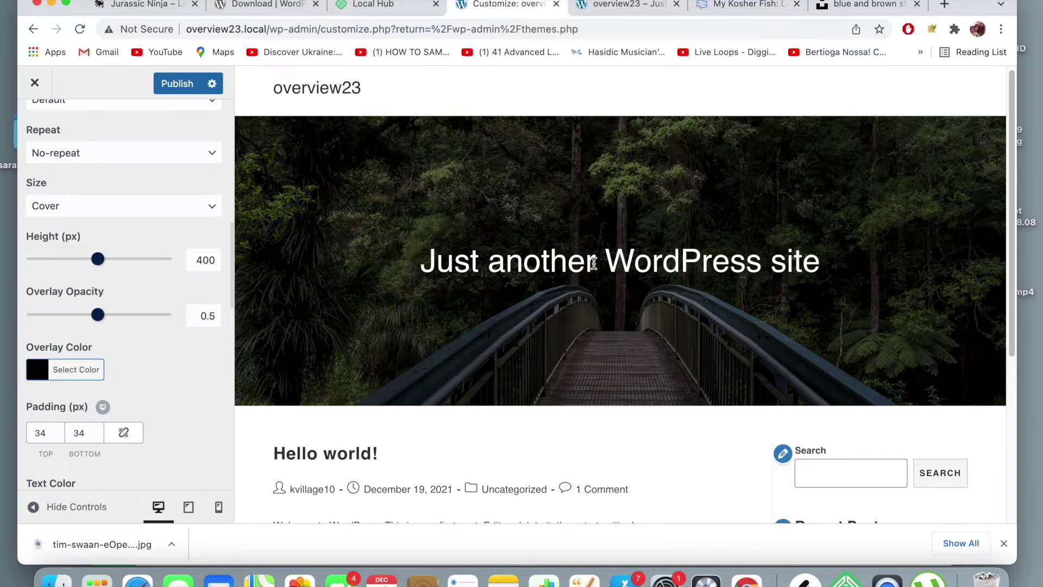
drag(99, 315, 170, 320)
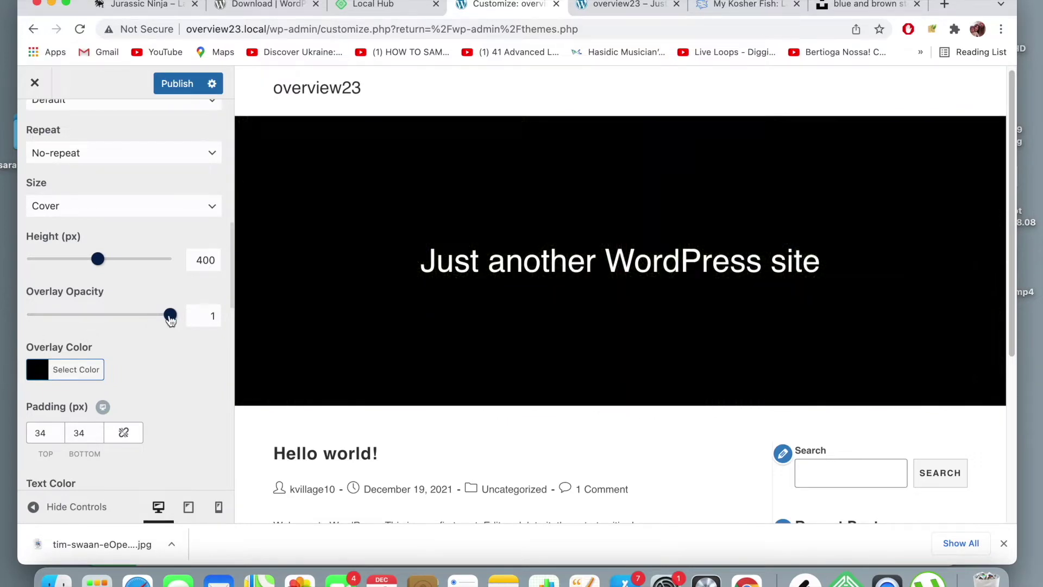
drag(170, 321, 113, 324)
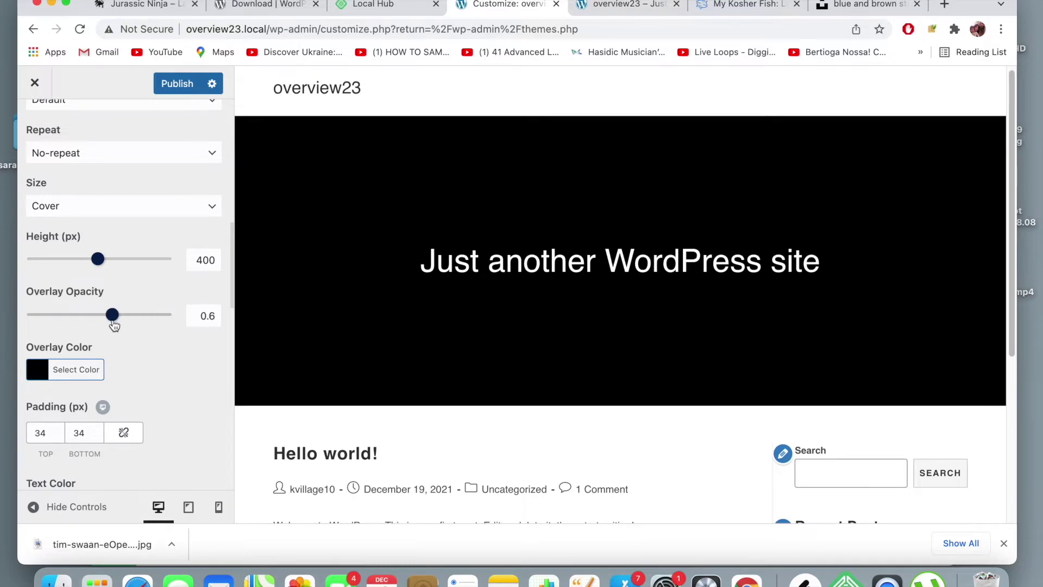
drag(47, 325, 56, 320)
drag(69, 316, 85, 320)
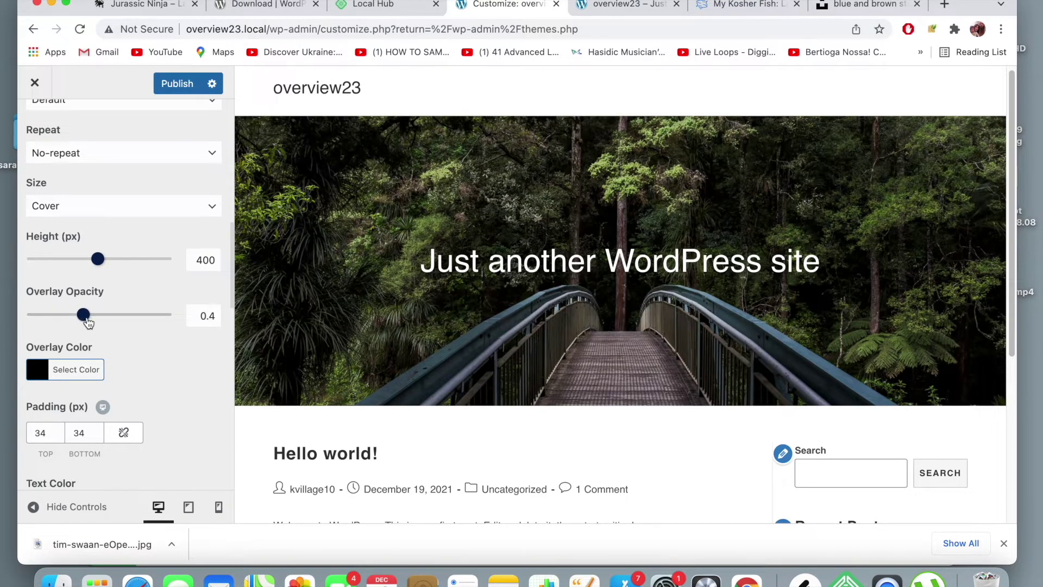
- Try an orange overlay colour, then return it to near-black #0f0703
click(38, 377)
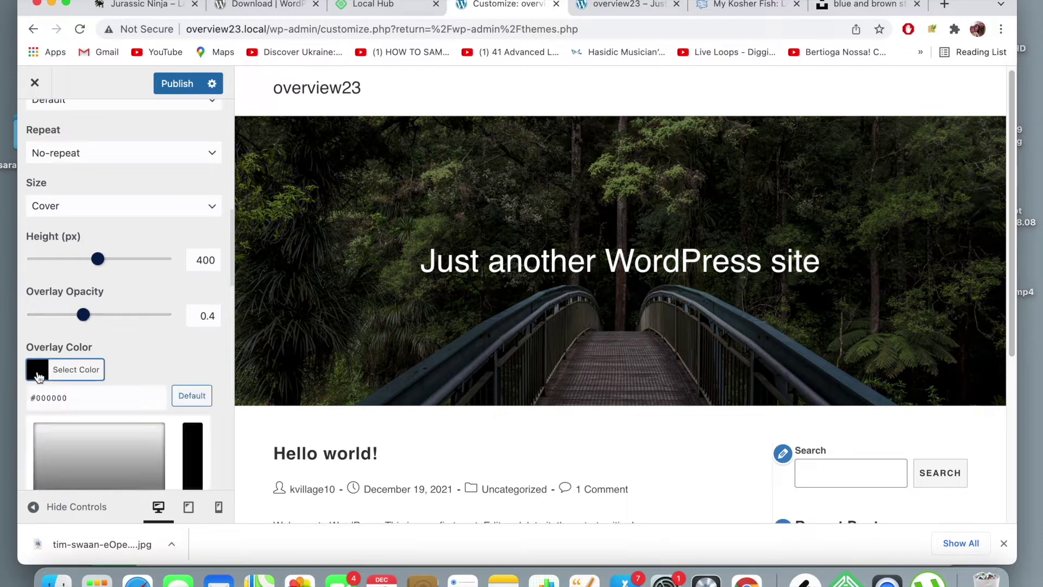
scroll(71, 413, down, 5)
click(91, 435)
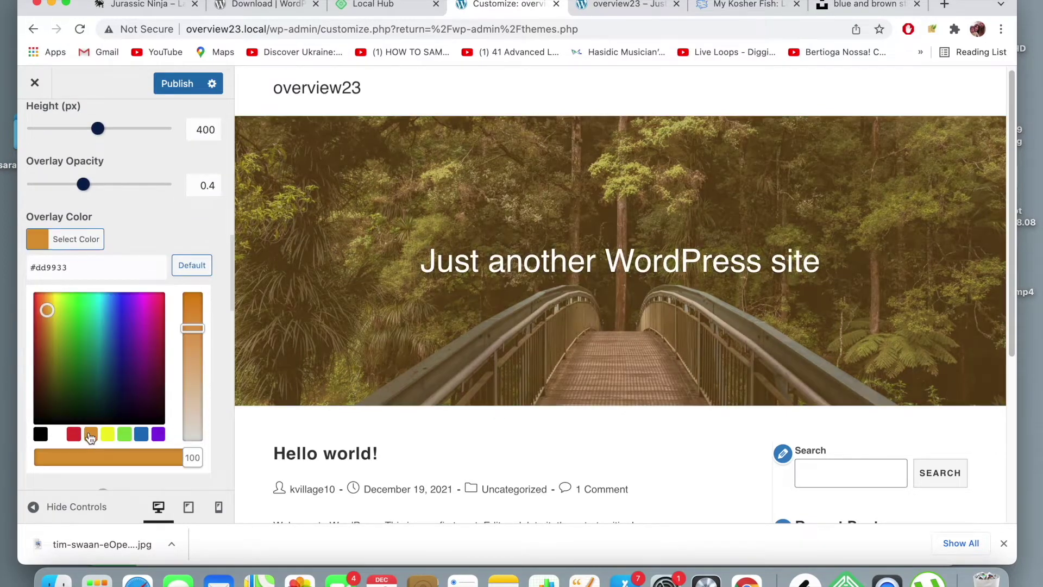
drag(50, 410, 23, 428)
click(24, 428)
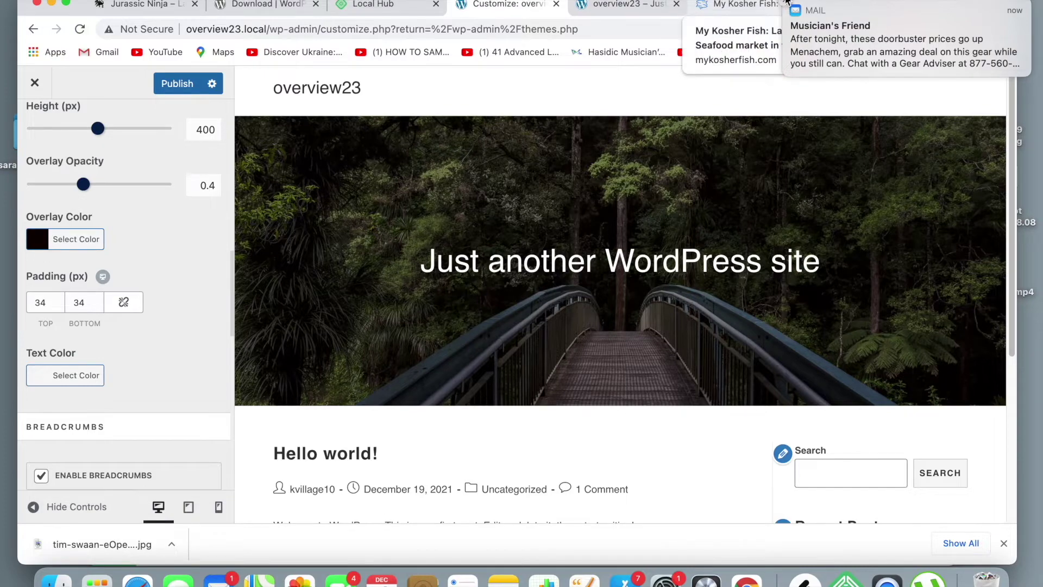
scroll(109, 321, up, 4)
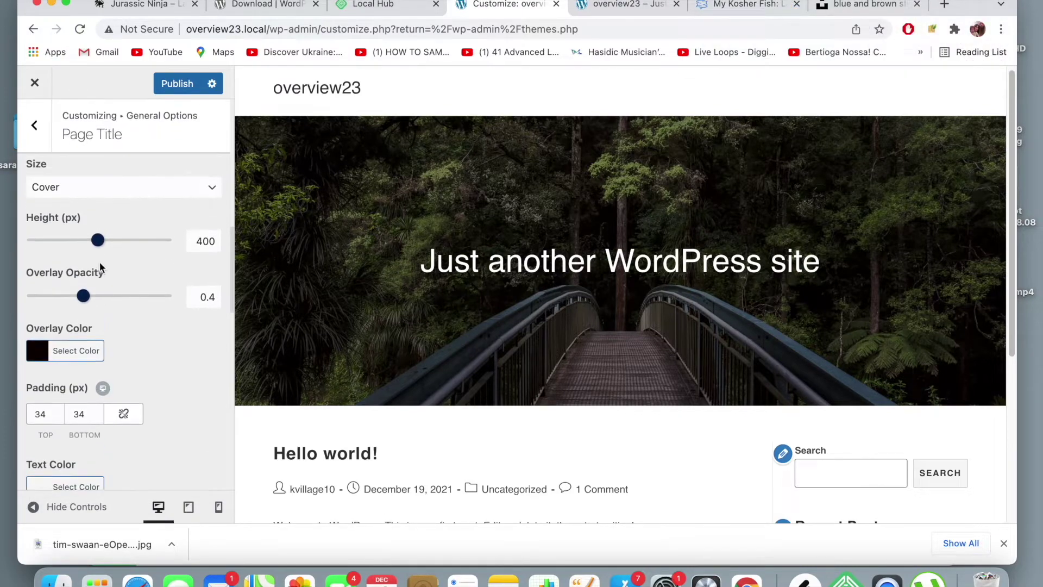
- Drag the banner height slider to try heights around 212 px
drag(98, 243, 130, 246)
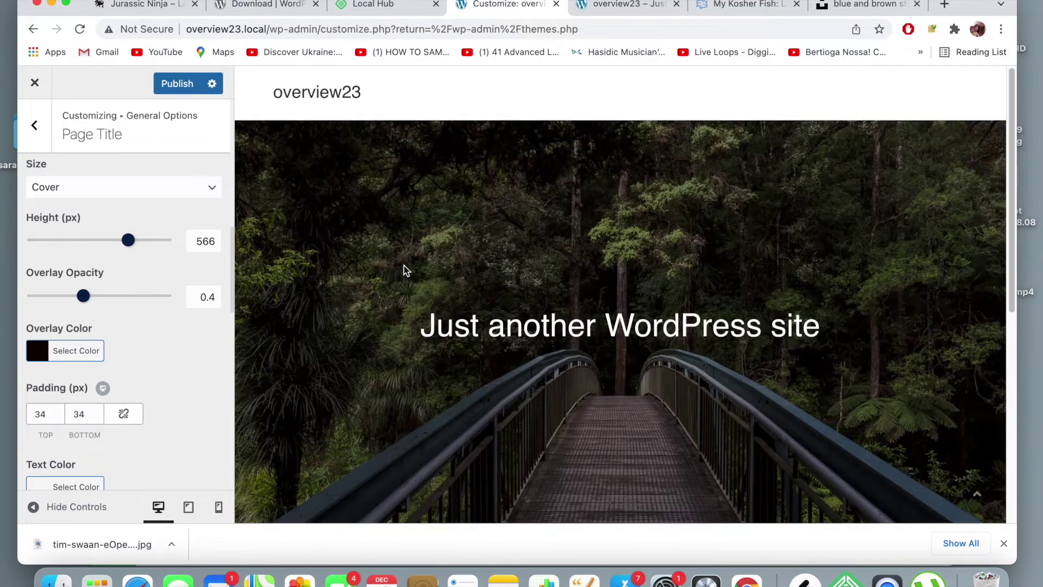
drag(126, 240, 63, 240)
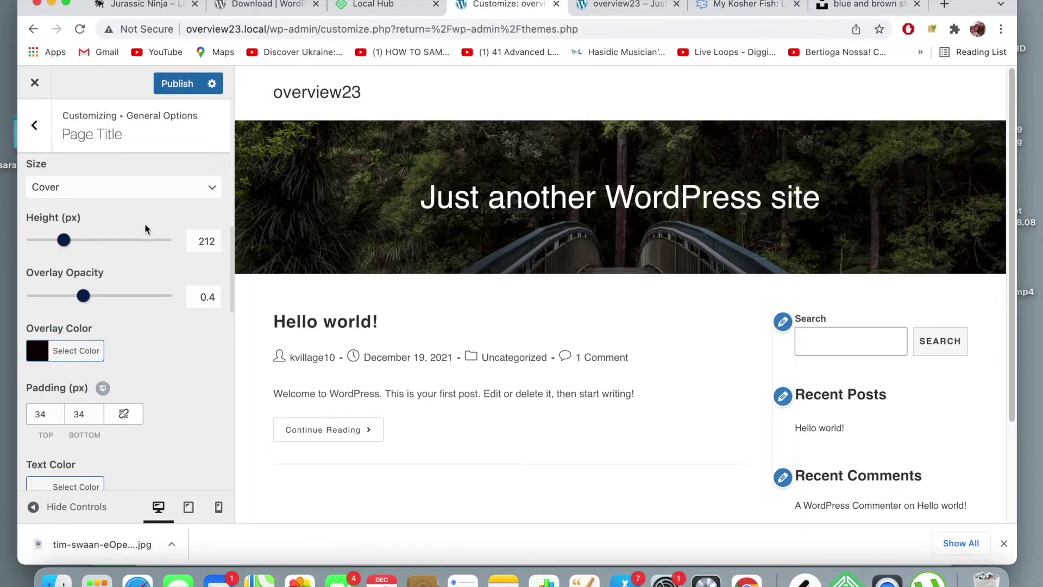
drag(66, 240, 103, 244)
- Enter 400 px as the page title banner height and publish
click(216, 242)
key(BackSpace)
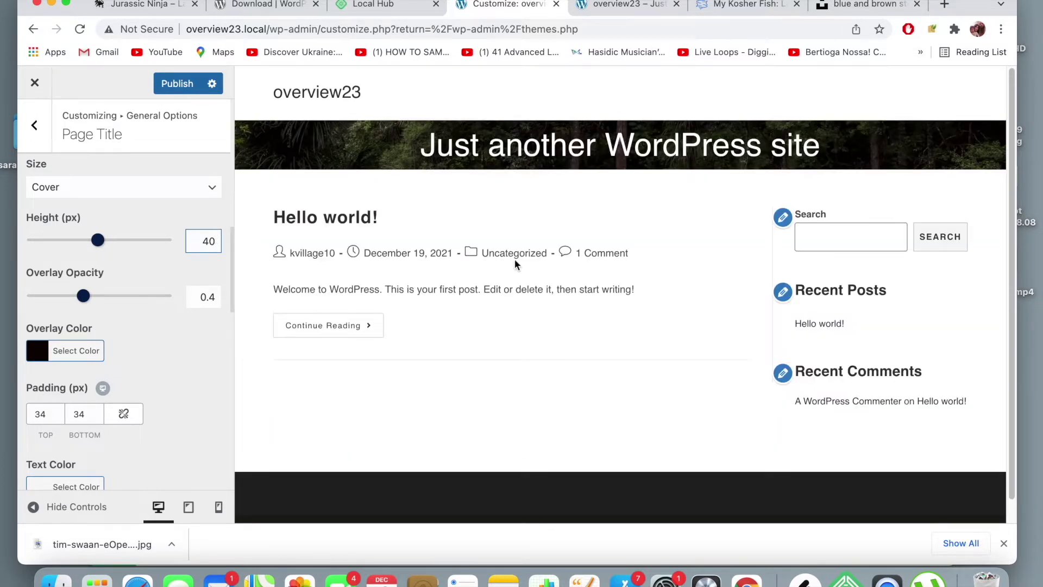
text(0)
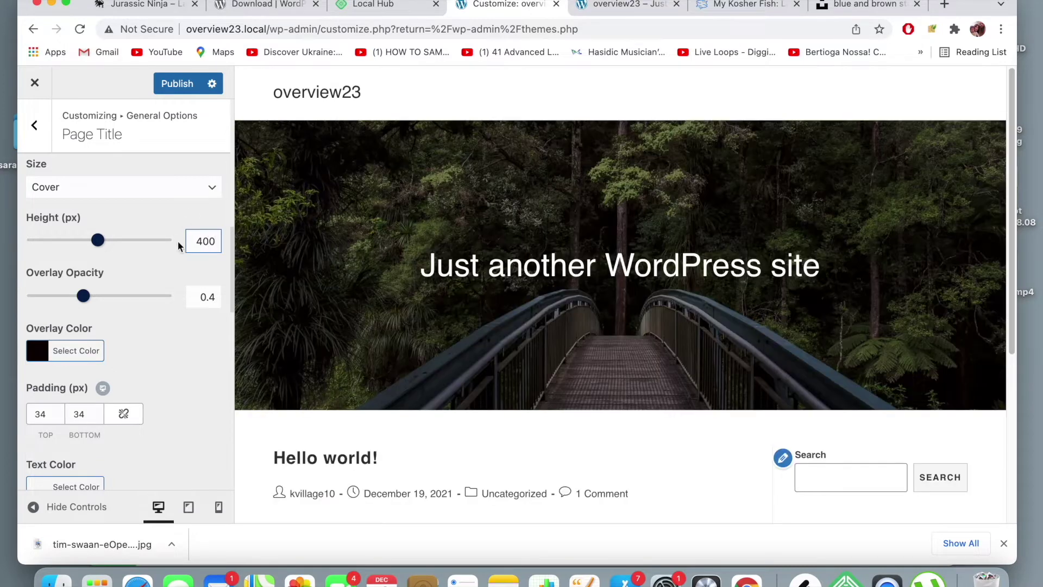
click(175, 221)
click(181, 84)
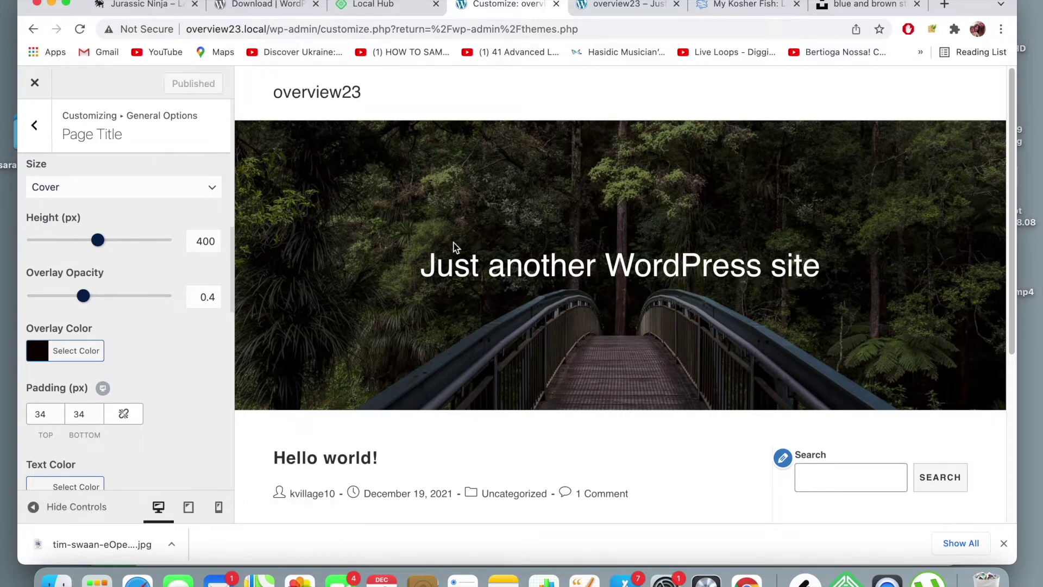
- Navigate back to the main Customizer sections and open Site Identity
click(34, 125)
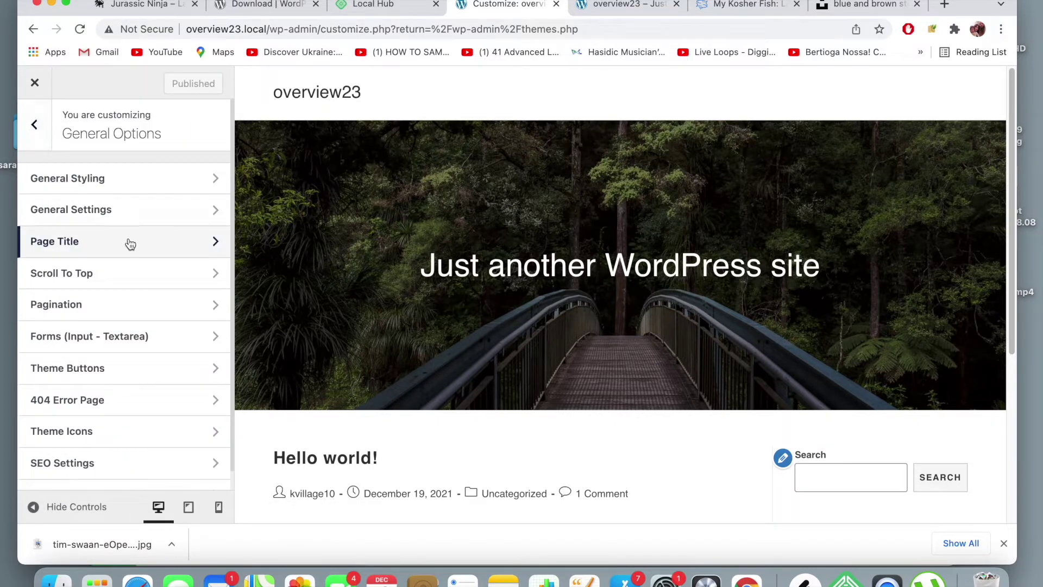
click(159, 249)
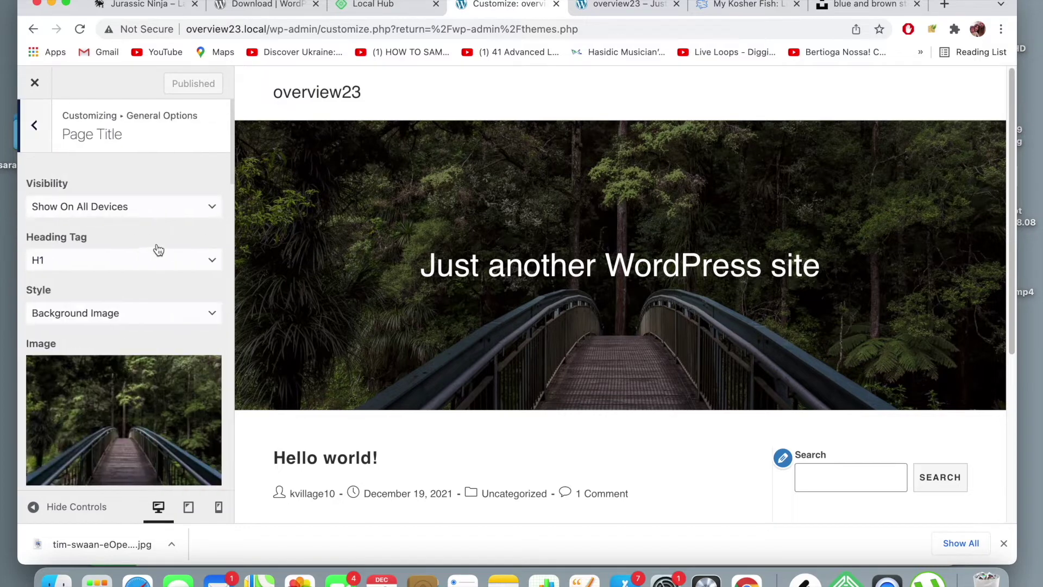
click(35, 125)
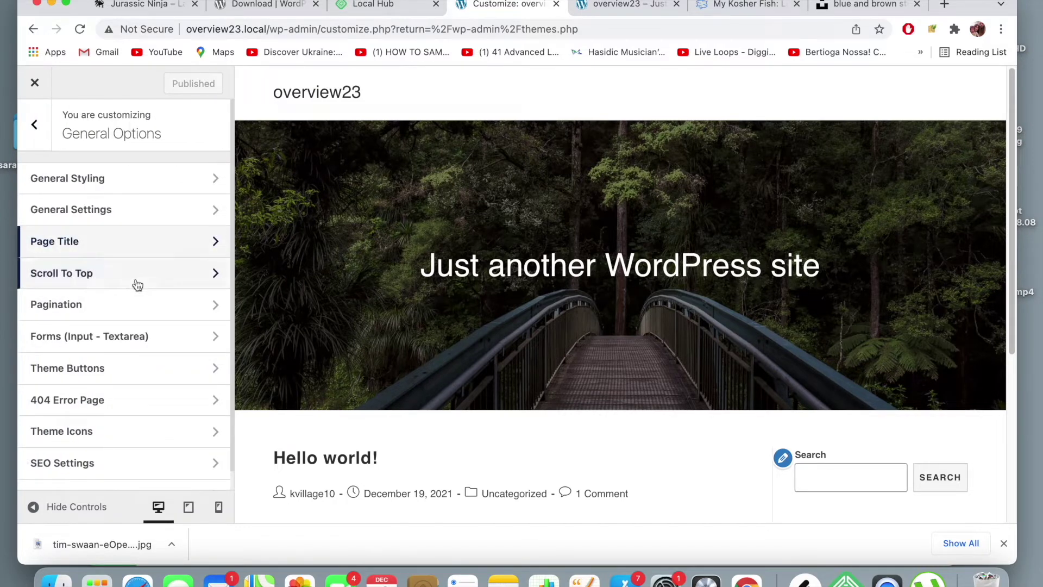
click(35, 124)
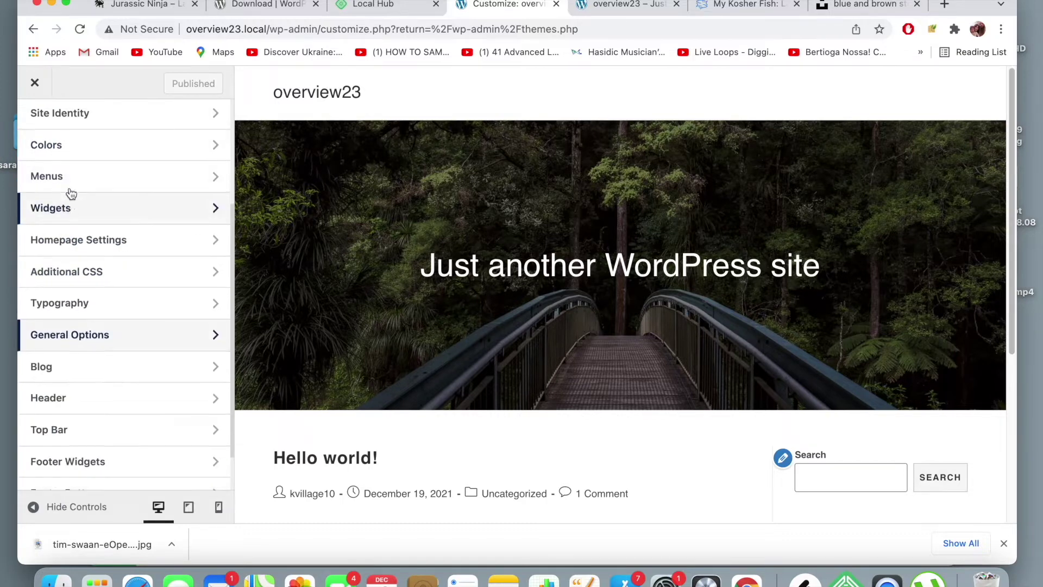
click(140, 277)
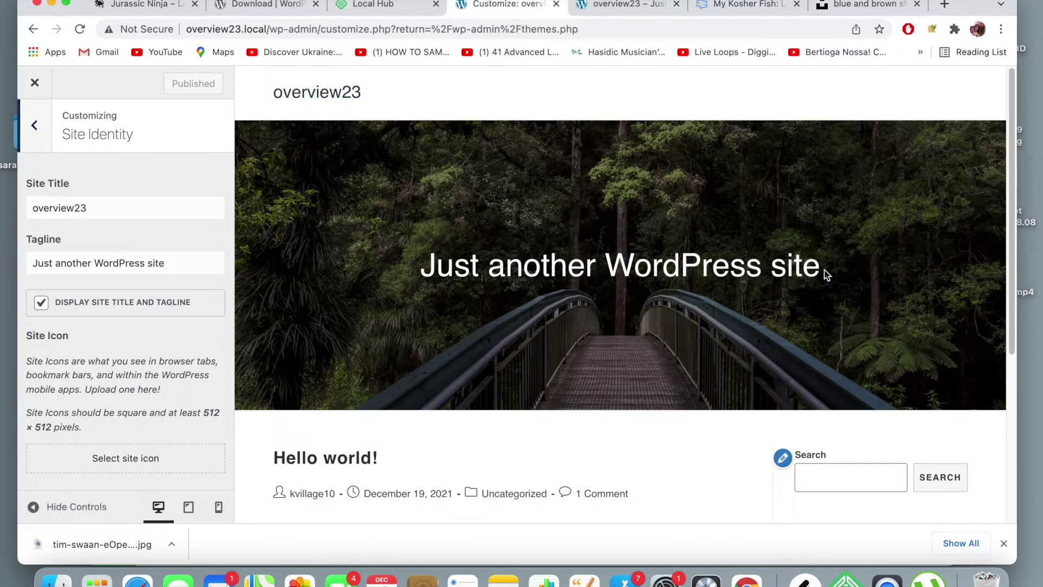
- Replace the tagline with 'Welcome to Nature', publish, and view the live site
drag(825, 271, 436, 272)
click(427, 272)
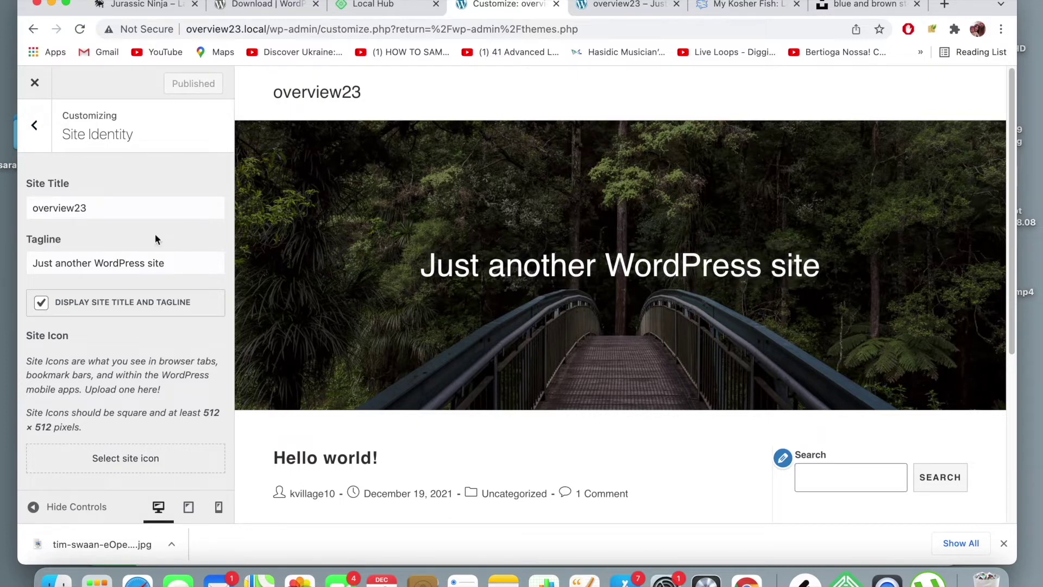
drag(180, 262, 0, 232)
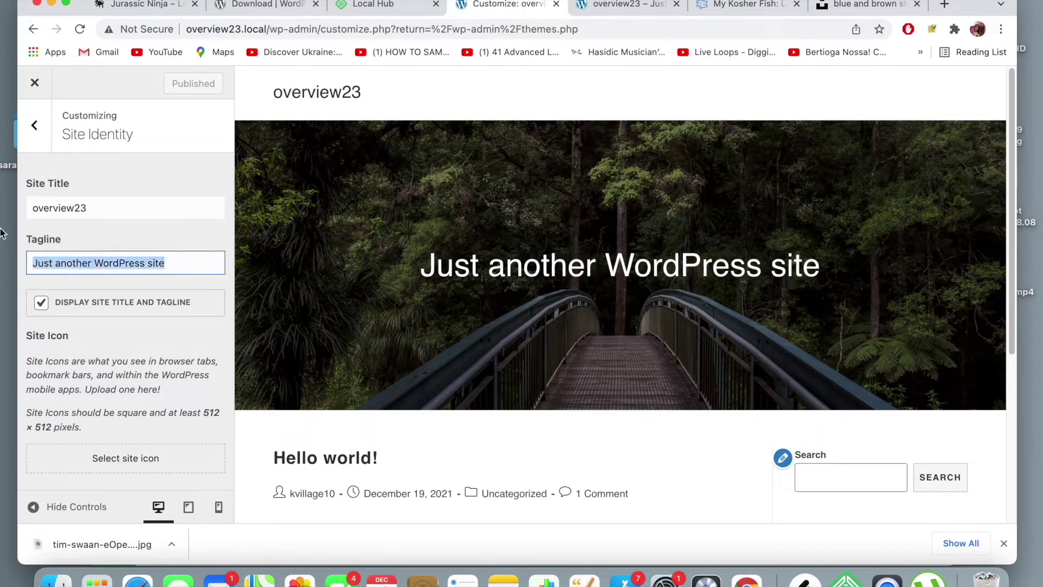
text(Welcome to Na)
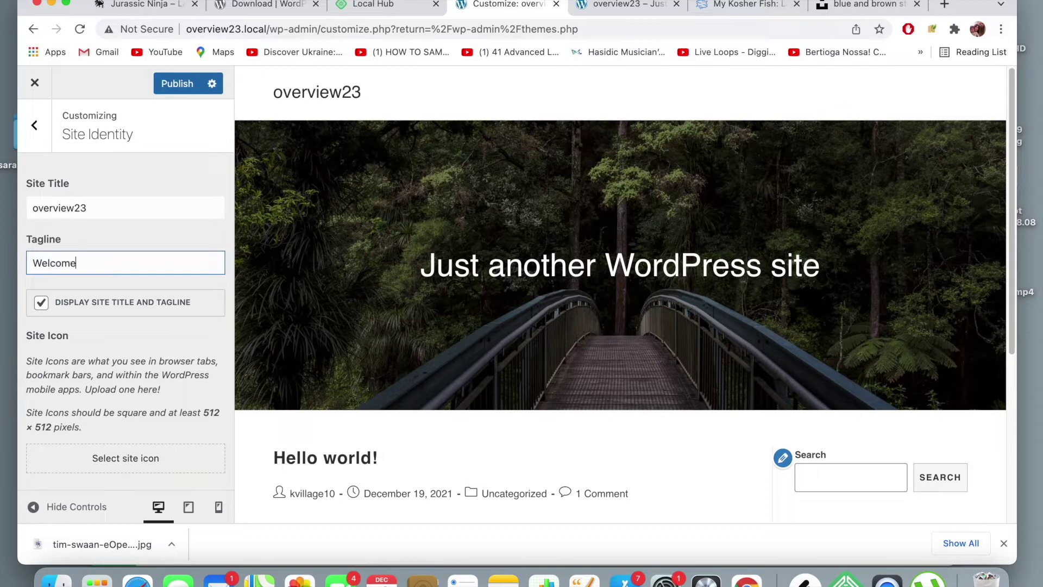
text(ture)
click(187, 338)
scroll(406, 312, down, 2)
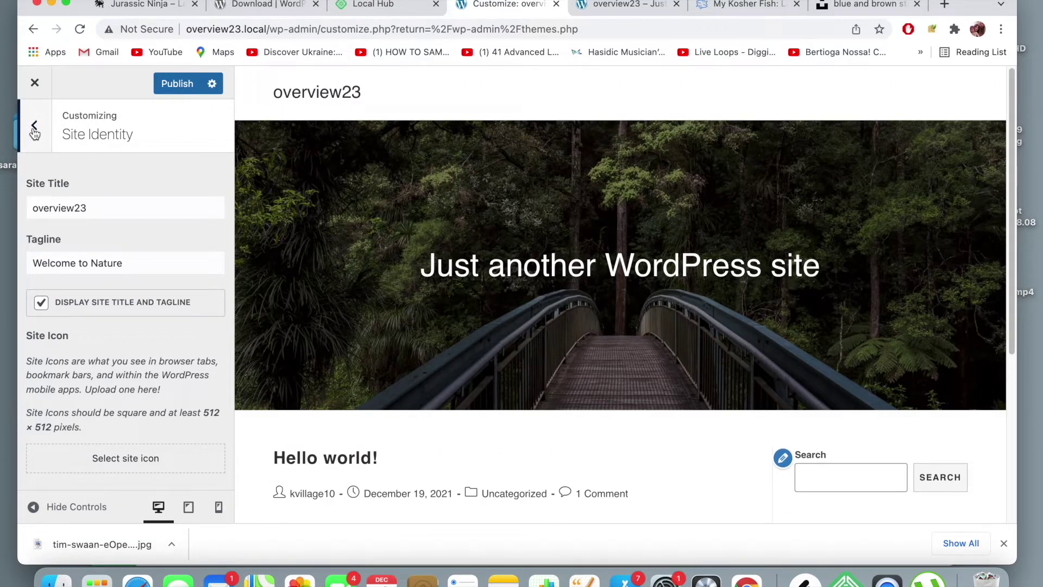
click(182, 84)
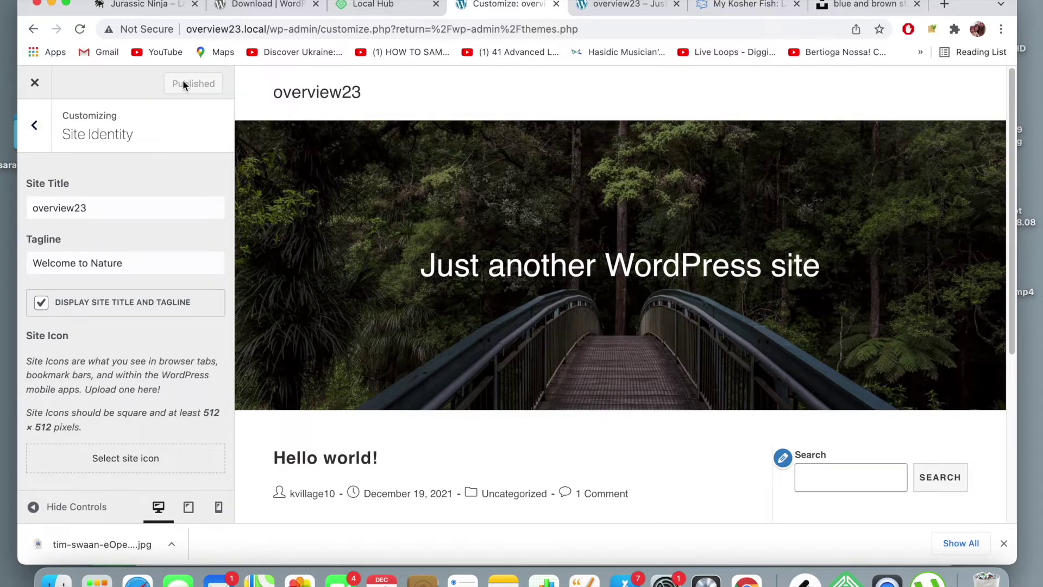
click(629, 5)
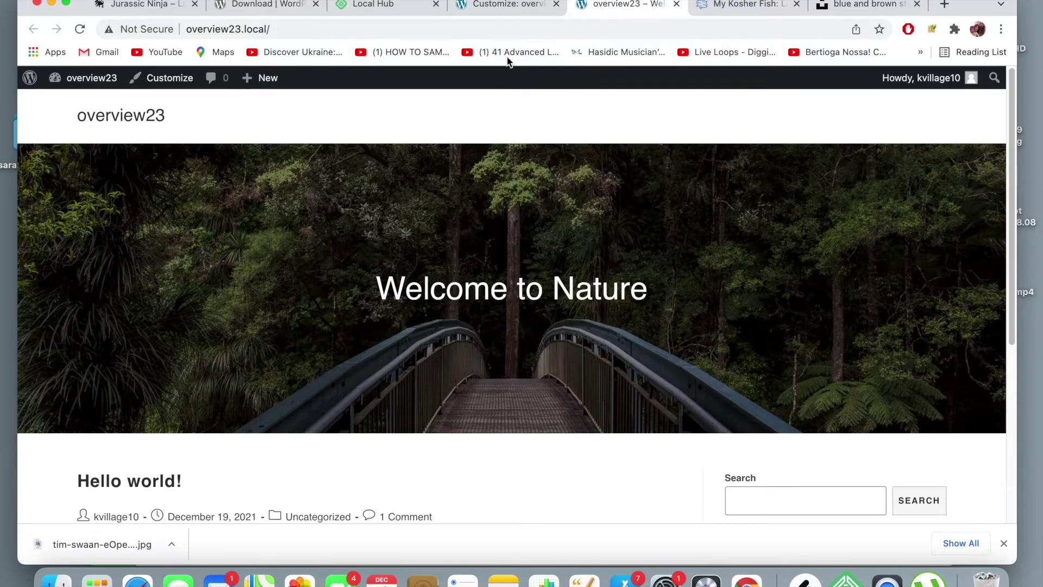
click(505, 6)
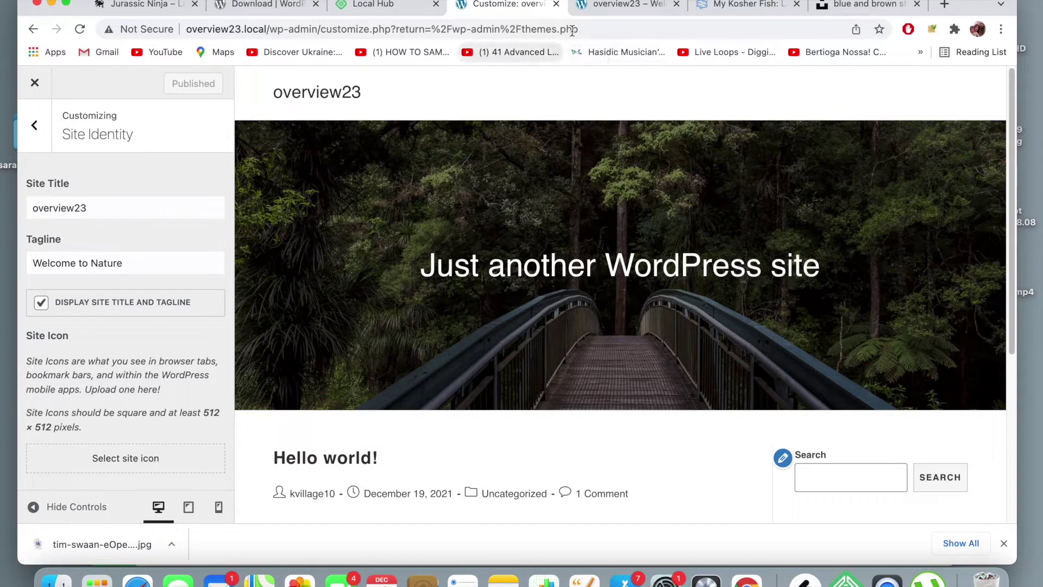
click(614, 6)
click(608, 24)
key(Return)
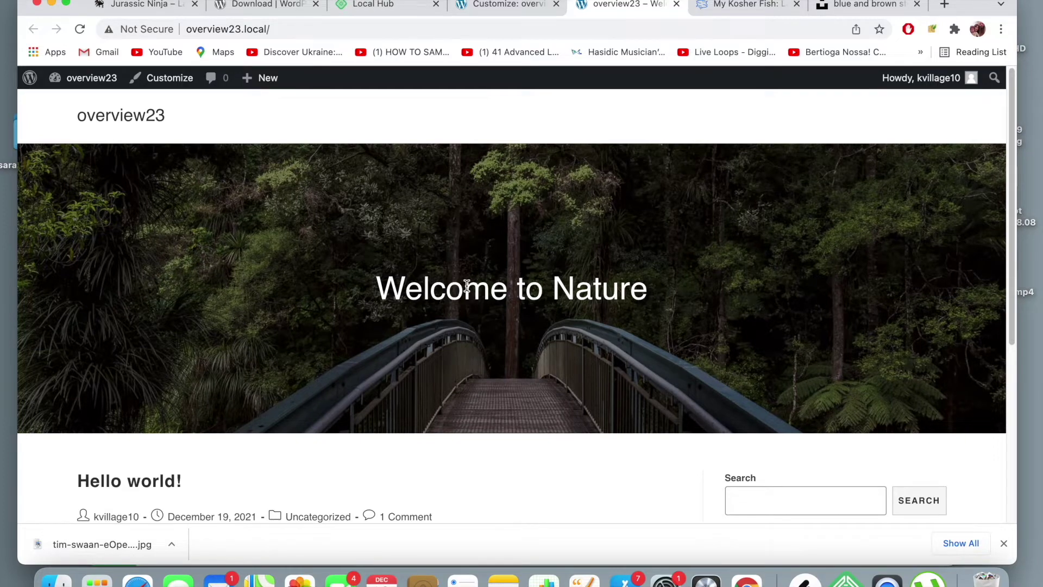
scroll(467, 285, down, 5)
scroll(466, 285, up, 2)
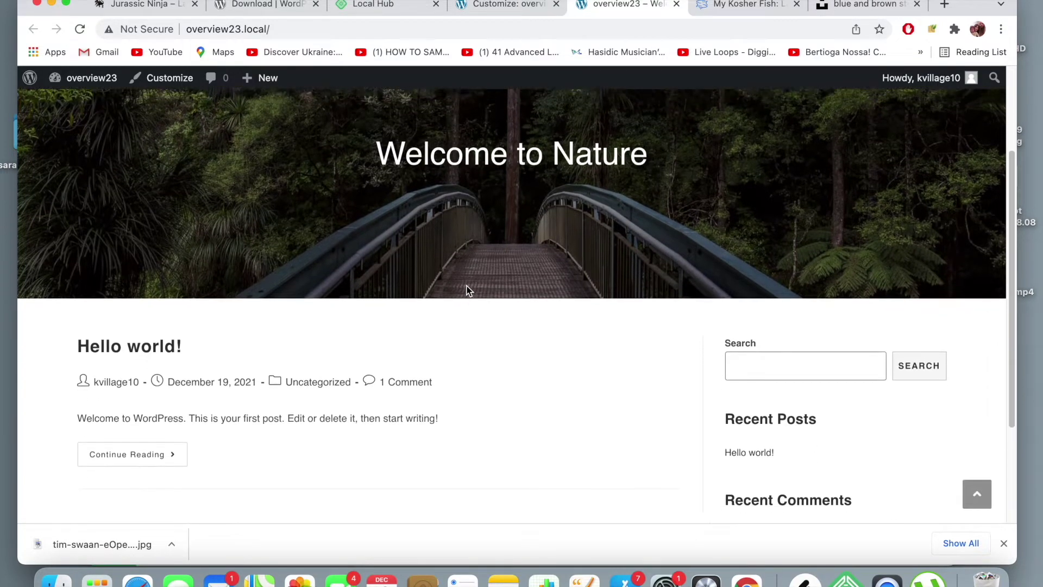
scroll(466, 285, up, 3)
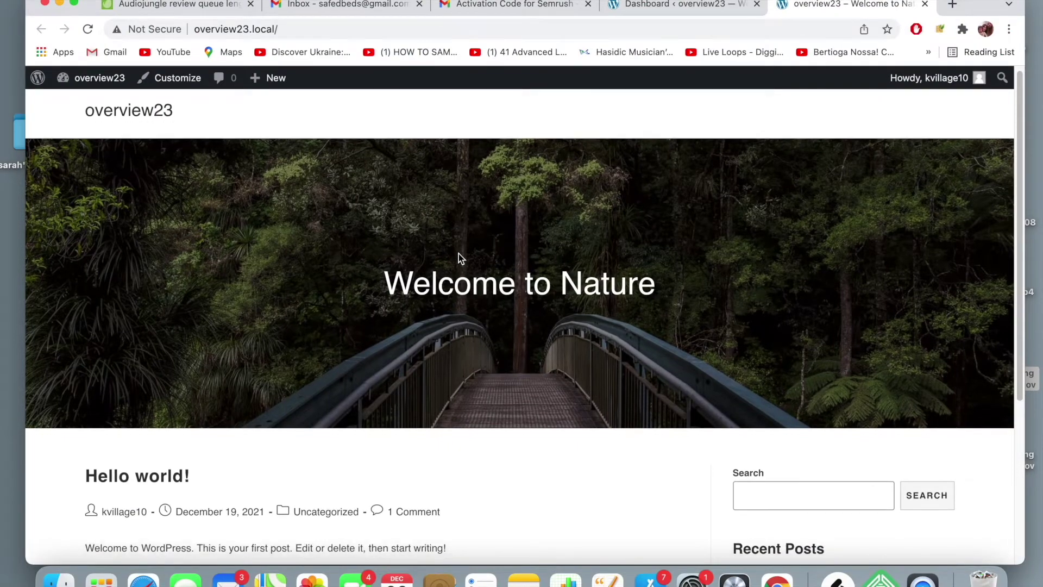
scroll(458, 253, down, 2)
scroll(459, 253, up, 2)
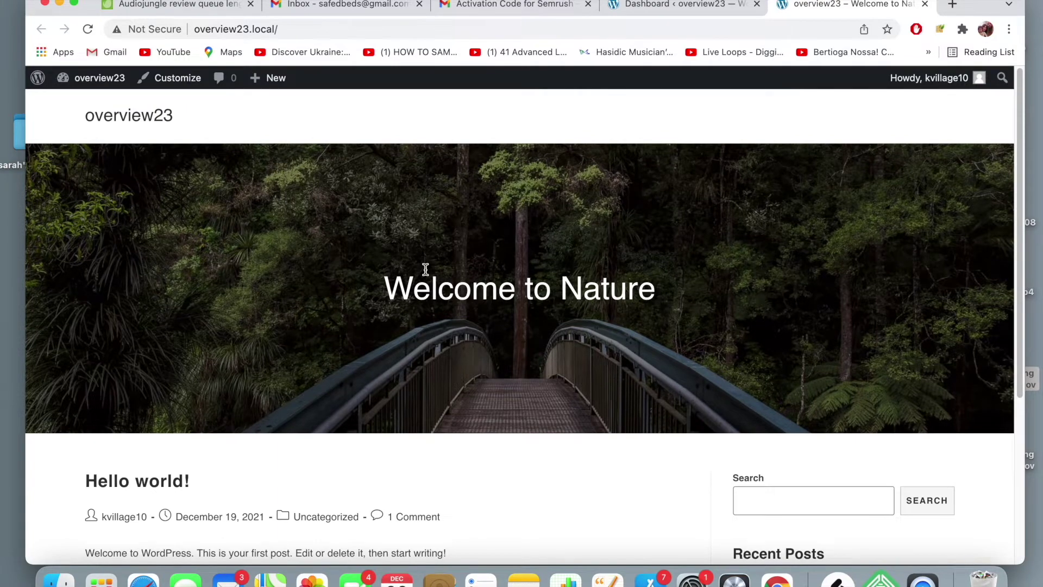
scroll(425, 269, down, 3)
scroll(427, 273, down, 2)
scroll(428, 274, up, 4)
scroll(427, 274, down, 4)
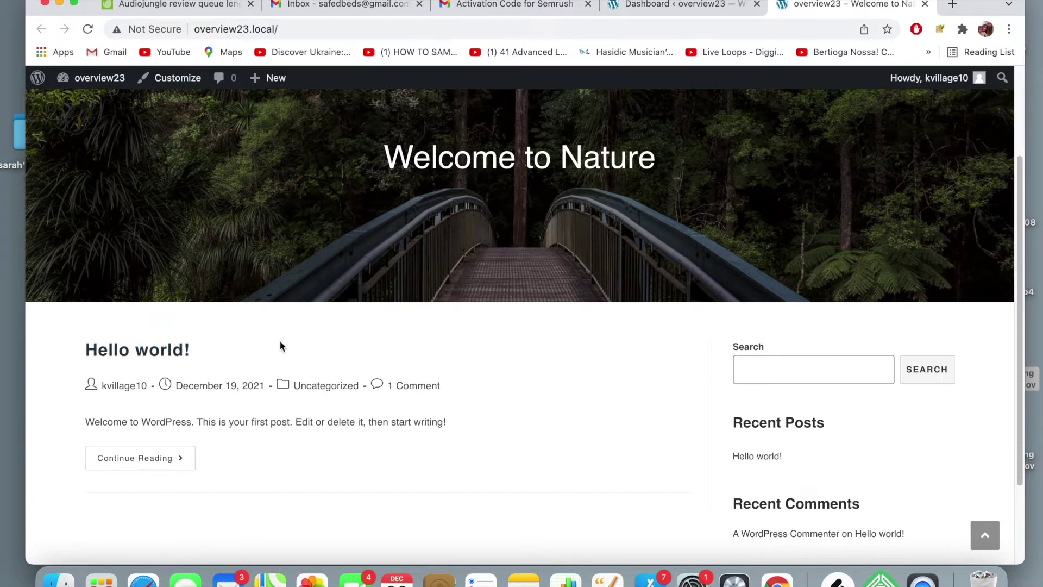
scroll(280, 341, down, 3)
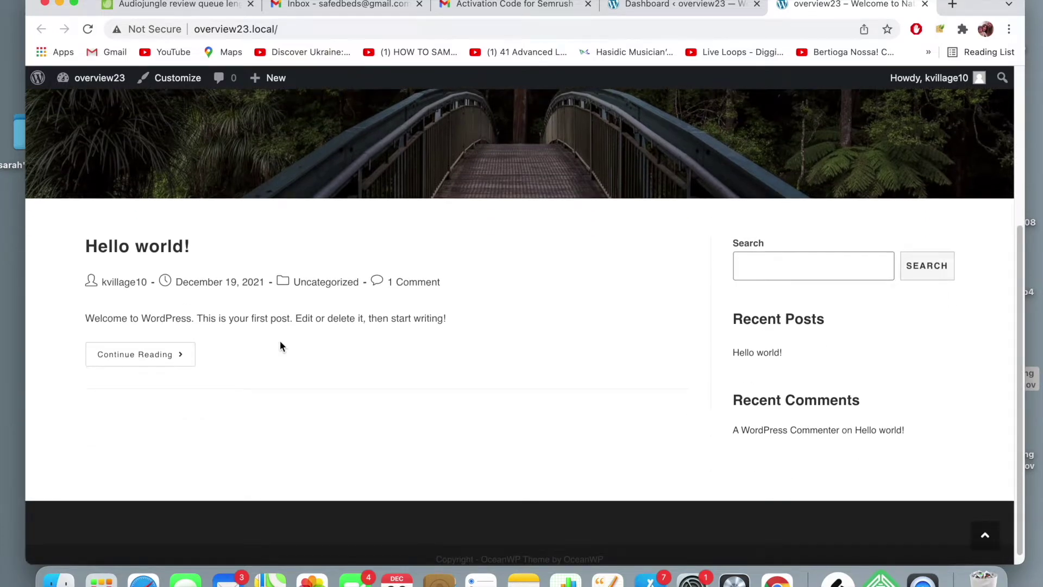
scroll(281, 346, up, 1)
scroll(279, 341, up, 6)
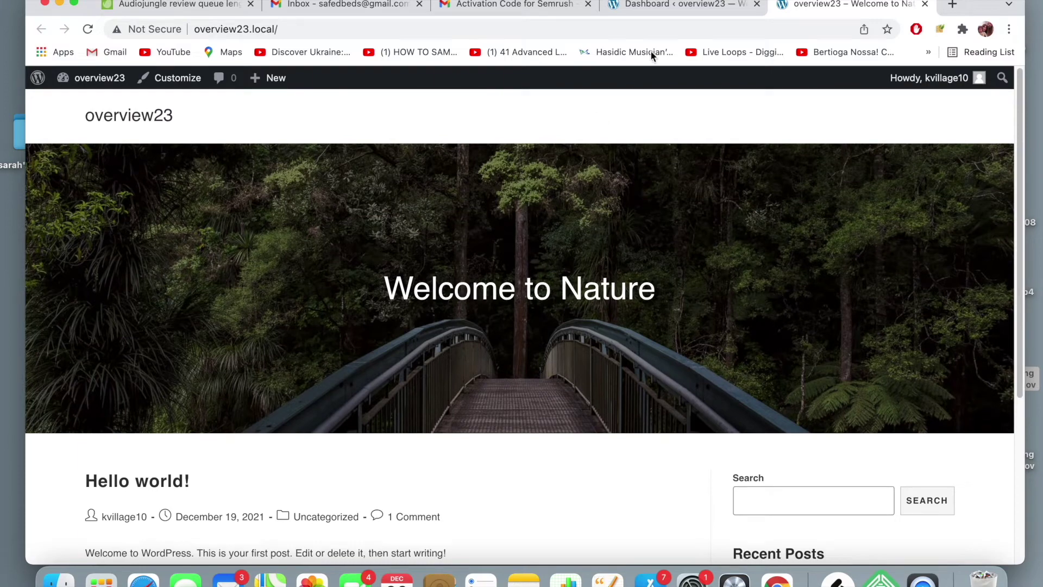
- From the site's admin dashboard, go to Posts > All Posts to list the posts
click(713, 8)
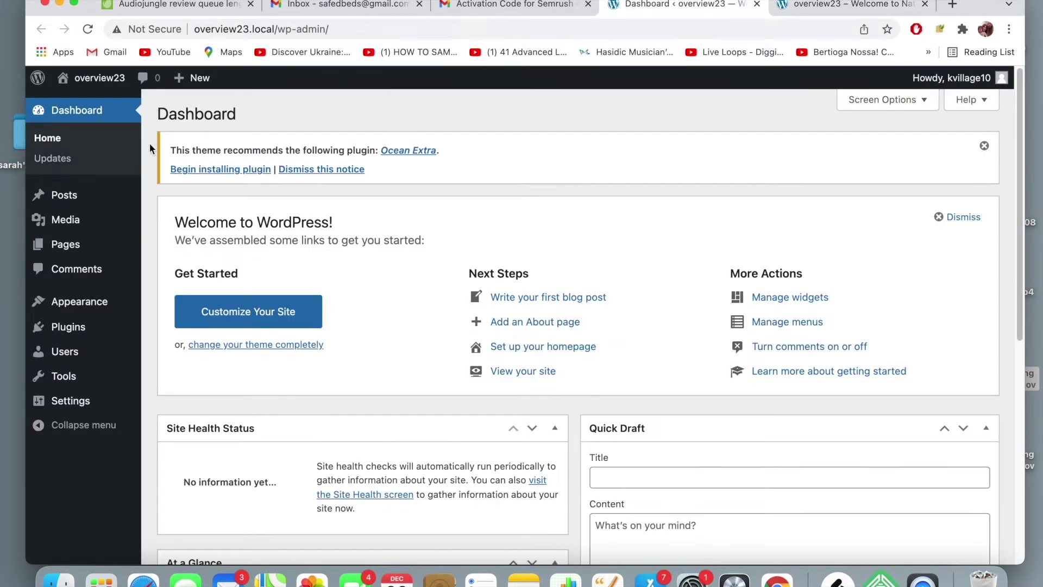
mouse_move(79, 197)
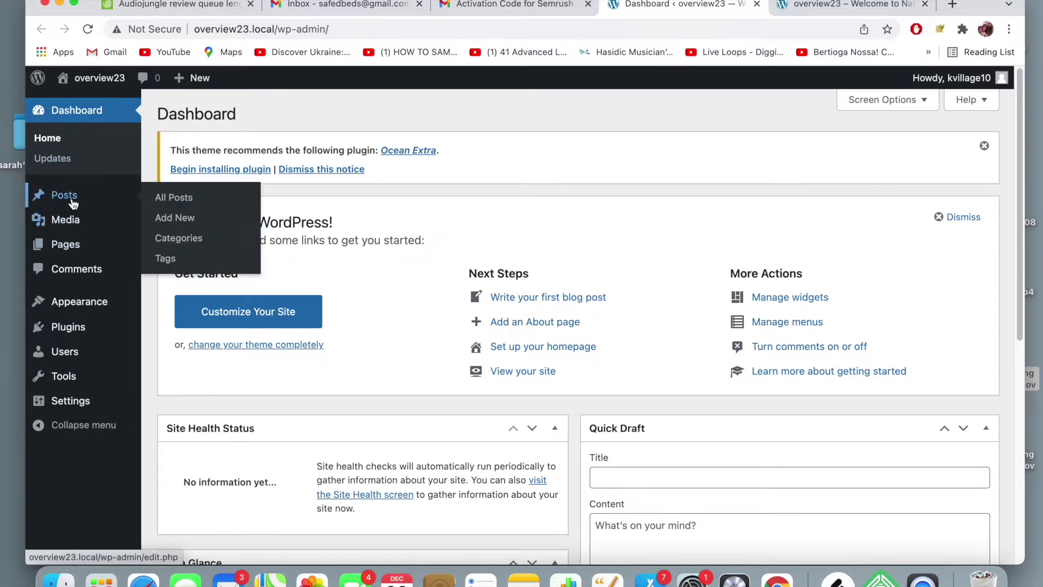
click(172, 200)
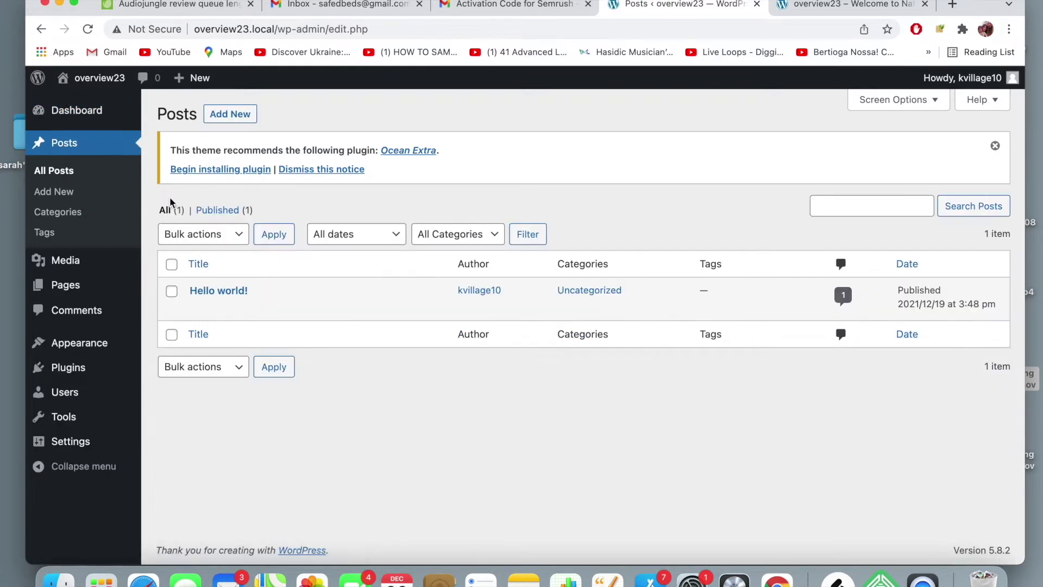
mouse_move(259, 299)
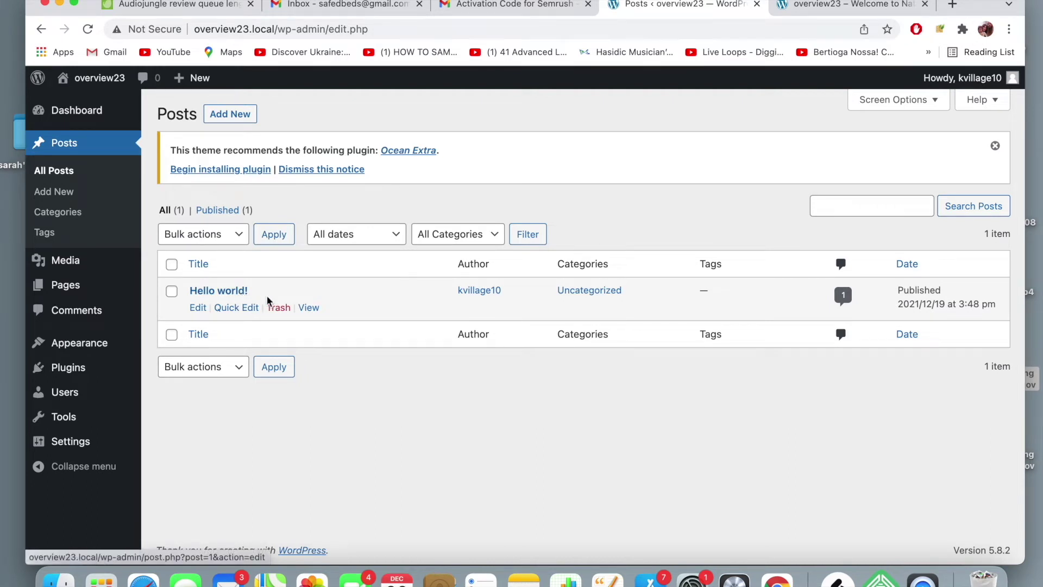
mouse_move(308, 294)
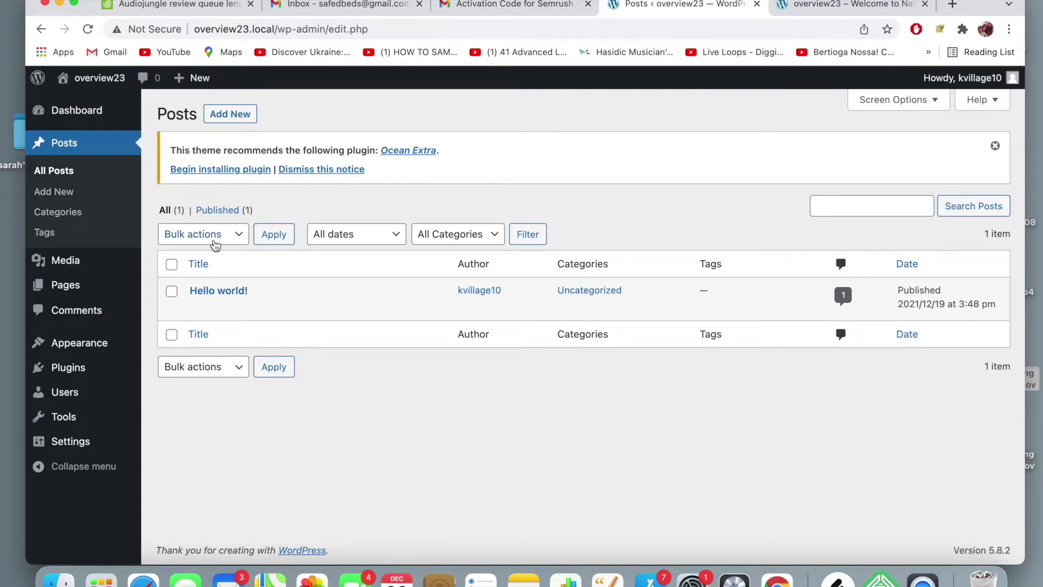
- Add a new post and close the 'Welcome to the block editor' guide
click(242, 122)
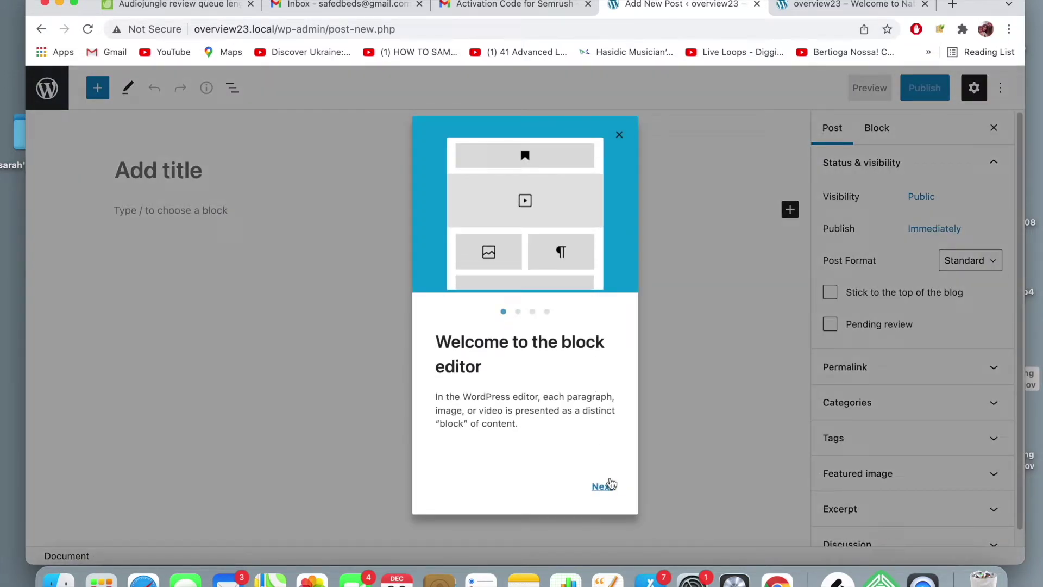
click(617, 136)
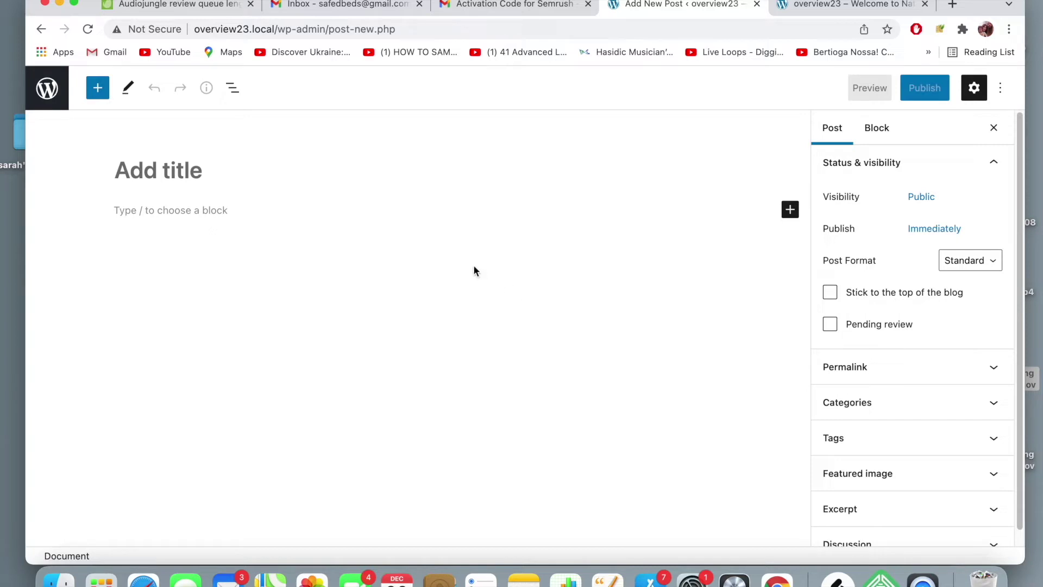
- Exit the empty block-editor post and go to the Installed Plugins page
click(54, 88)
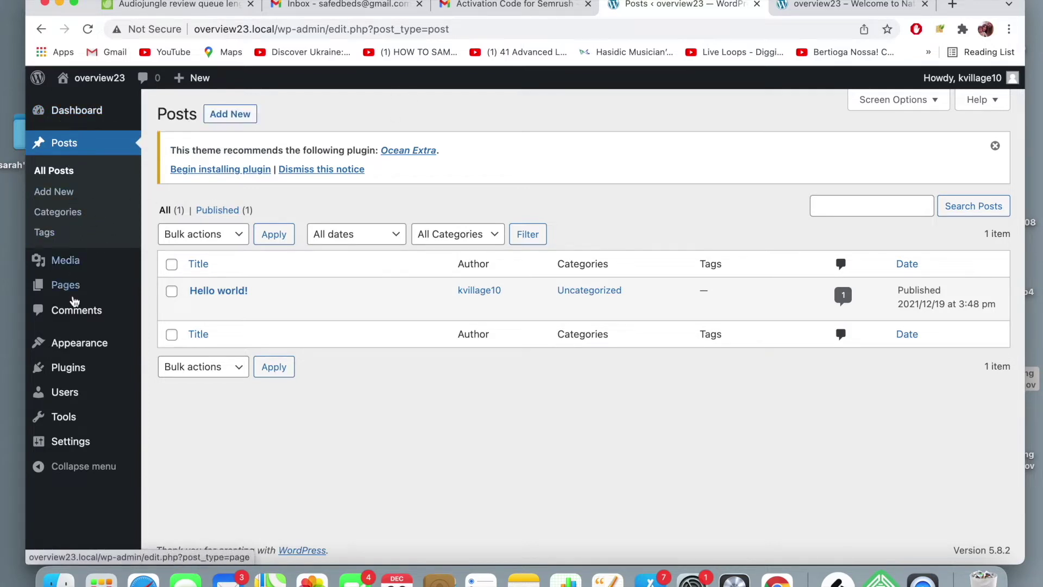
mouse_move(78, 112)
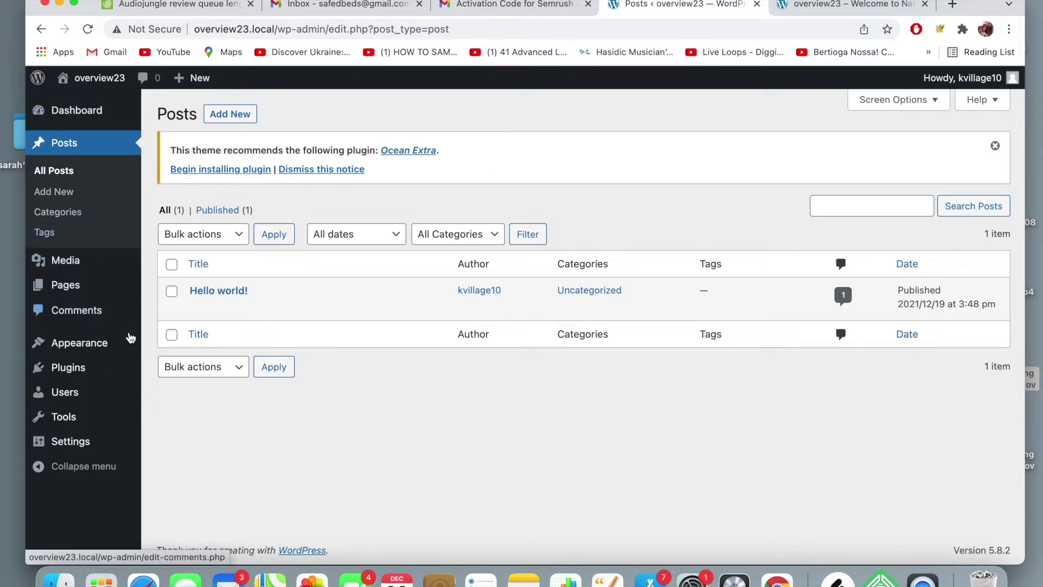
click(70, 369)
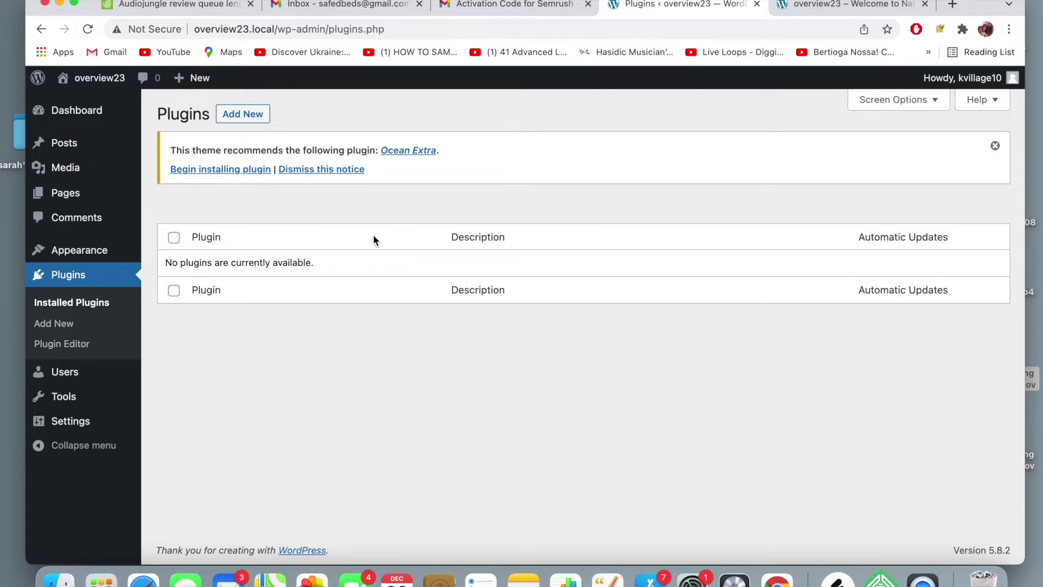
- Go to the Add New plugins page
click(251, 118)
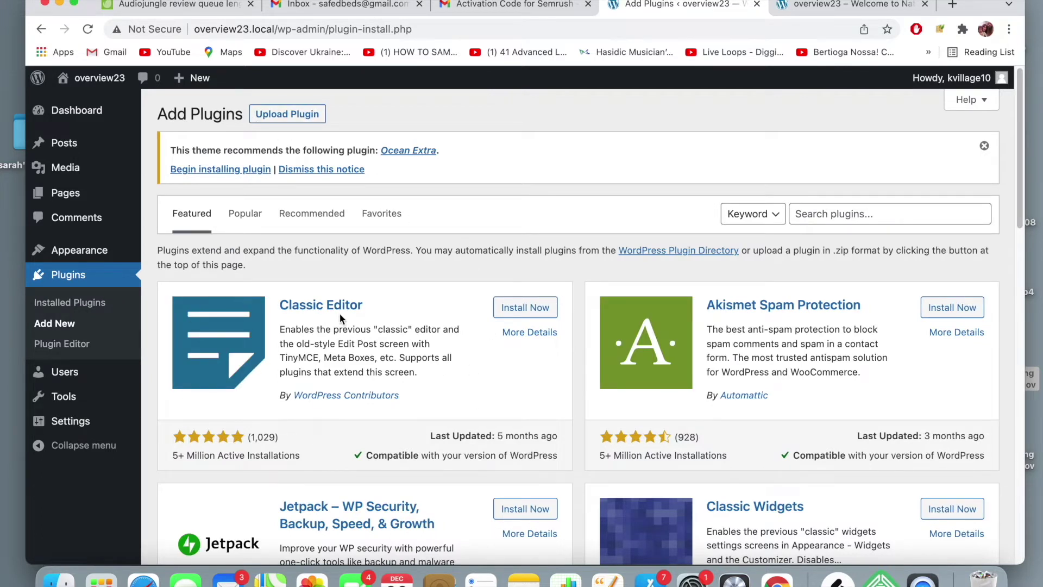
- Browse the featured plugins list and start installing Classic Editor
scroll(474, 253, down, 3)
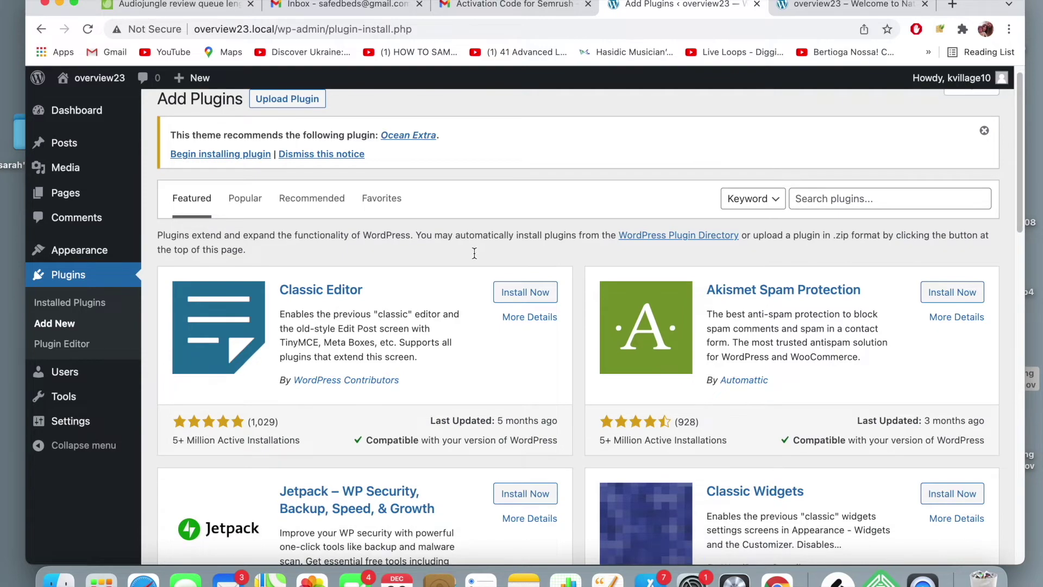
scroll(473, 252, down, 4)
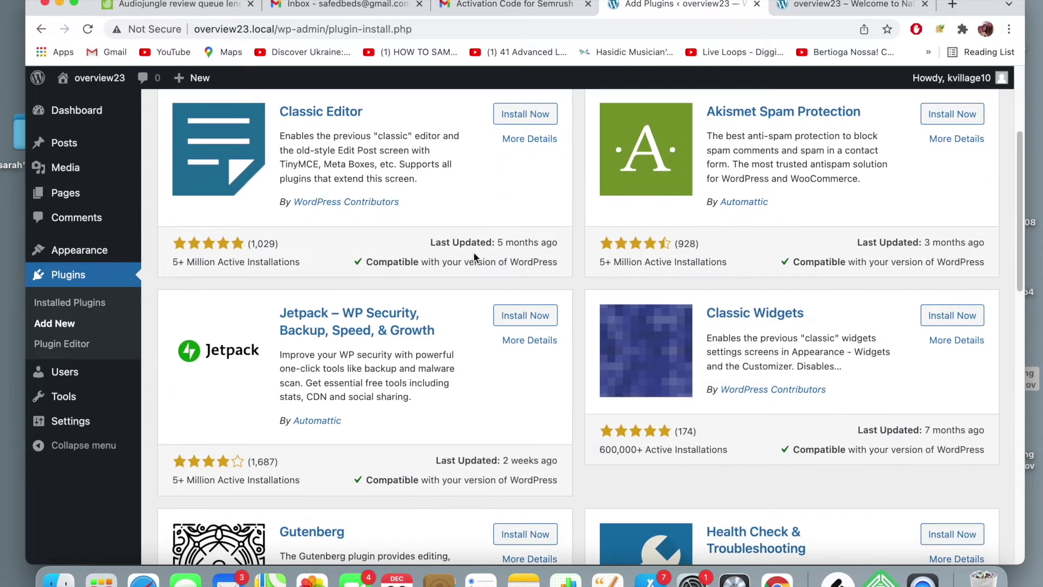
scroll(474, 252, up, 8)
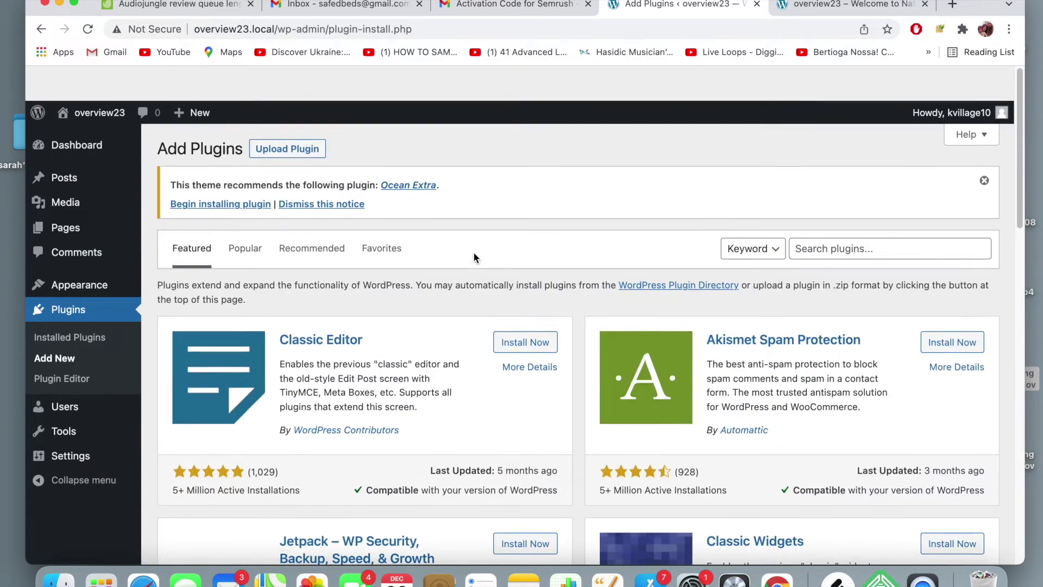
scroll(474, 252, down, 7)
scroll(473, 253, down, 6)
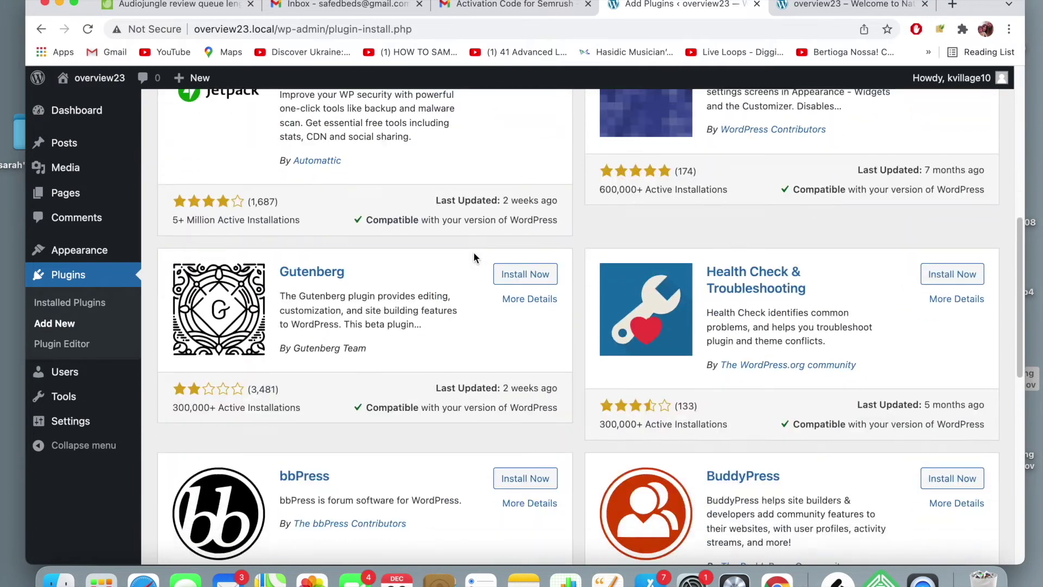
scroll(474, 253, down, 5)
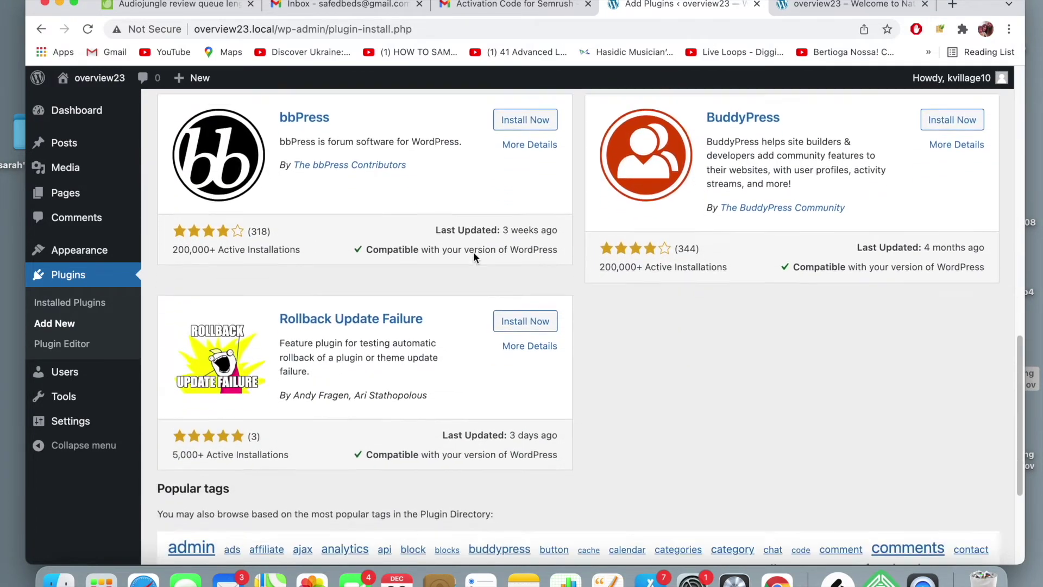
scroll(474, 252, up, 7)
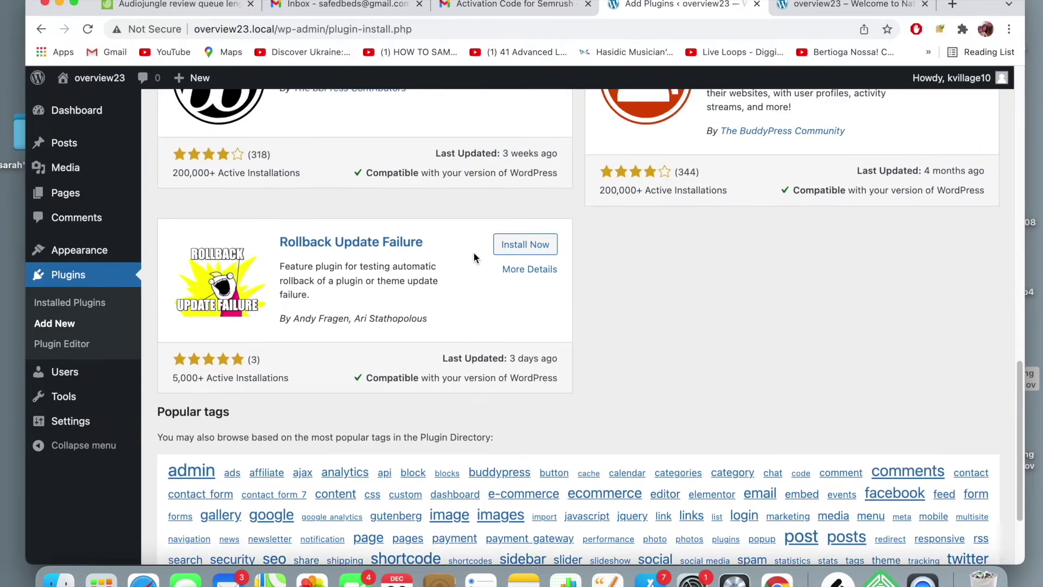
scroll(474, 252, up, 8)
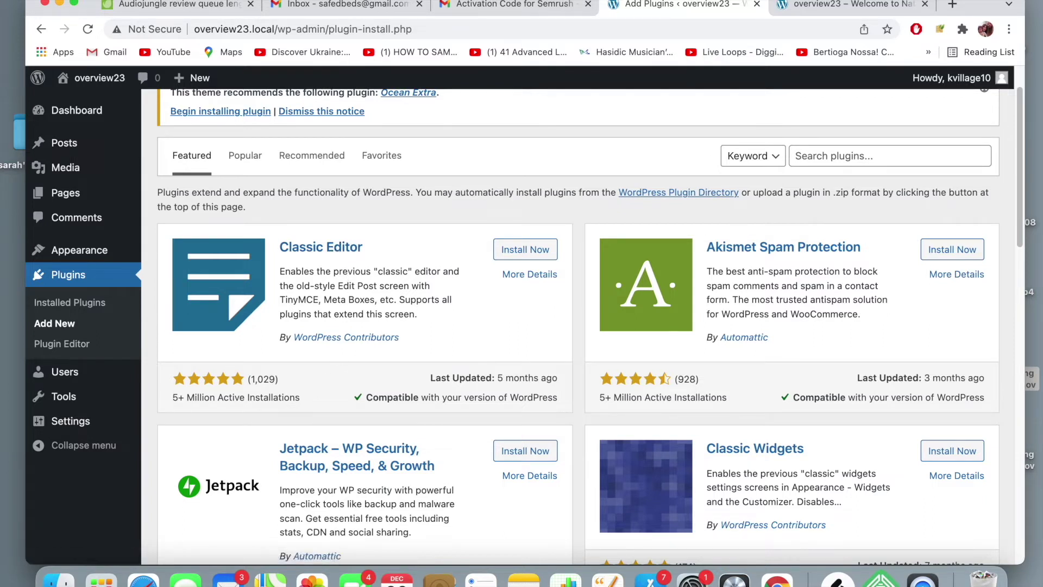
click(538, 250)
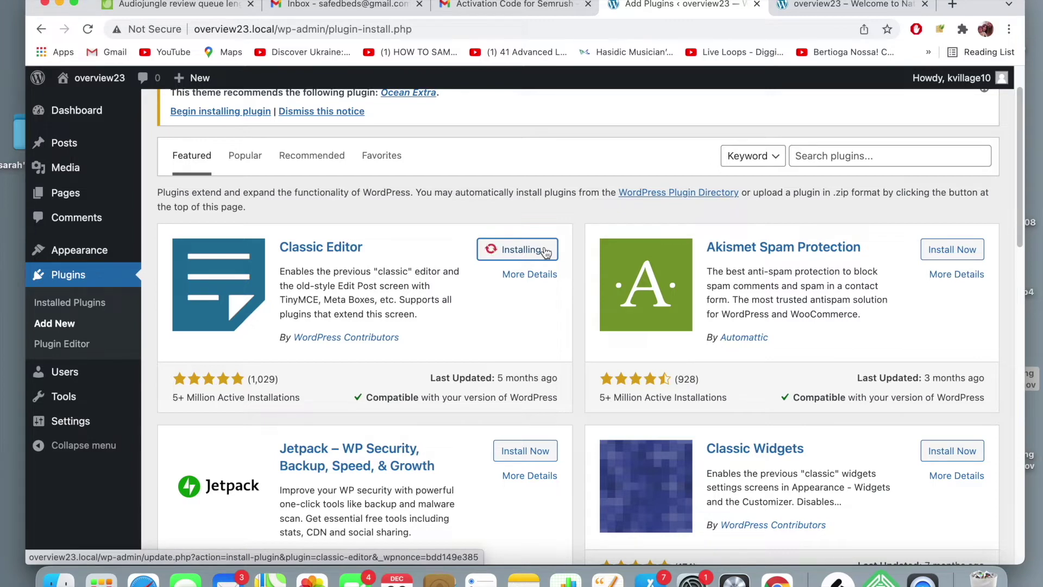
- Activate the newly installed Classic Editor plugin
click(532, 249)
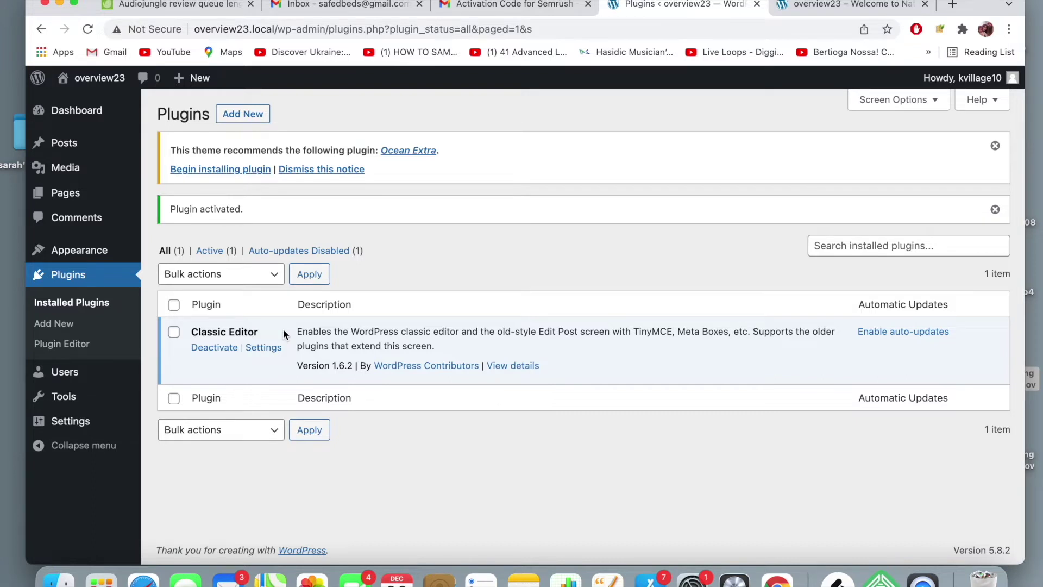
mouse_move(72, 152)
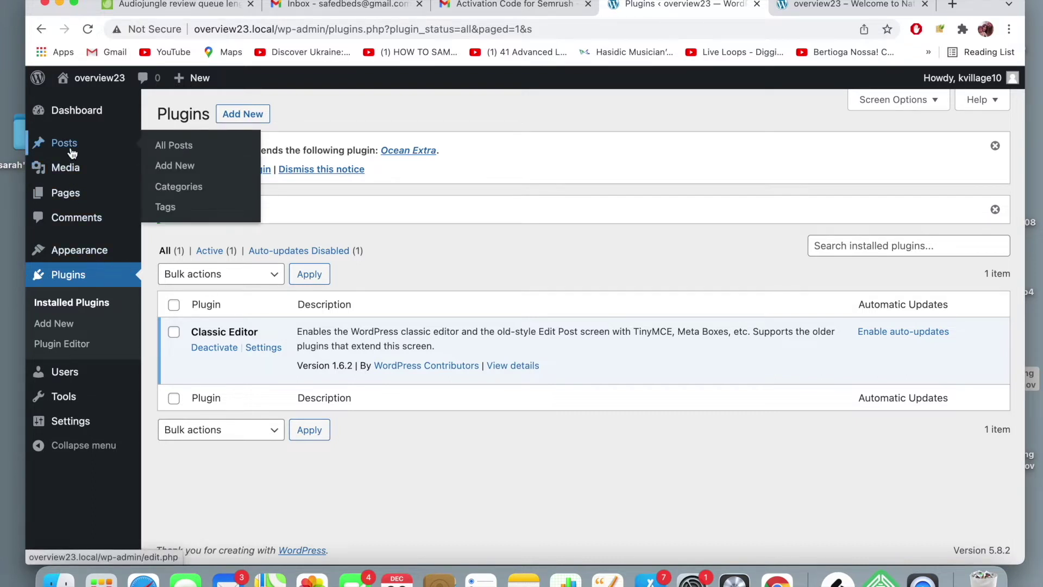
- Start a new post and look over the classic editor screen
click(172, 166)
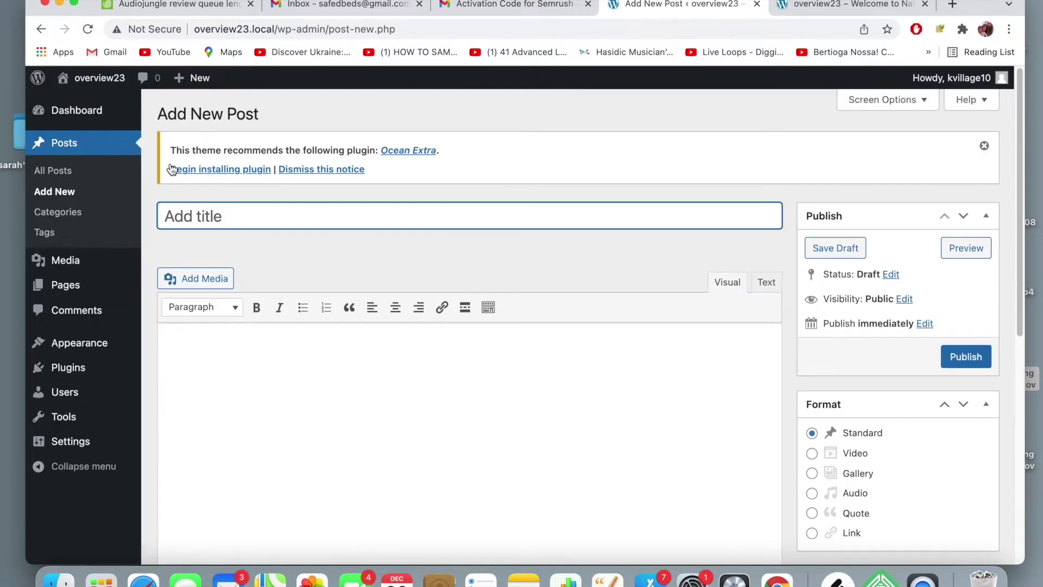
scroll(412, 251, down, 10)
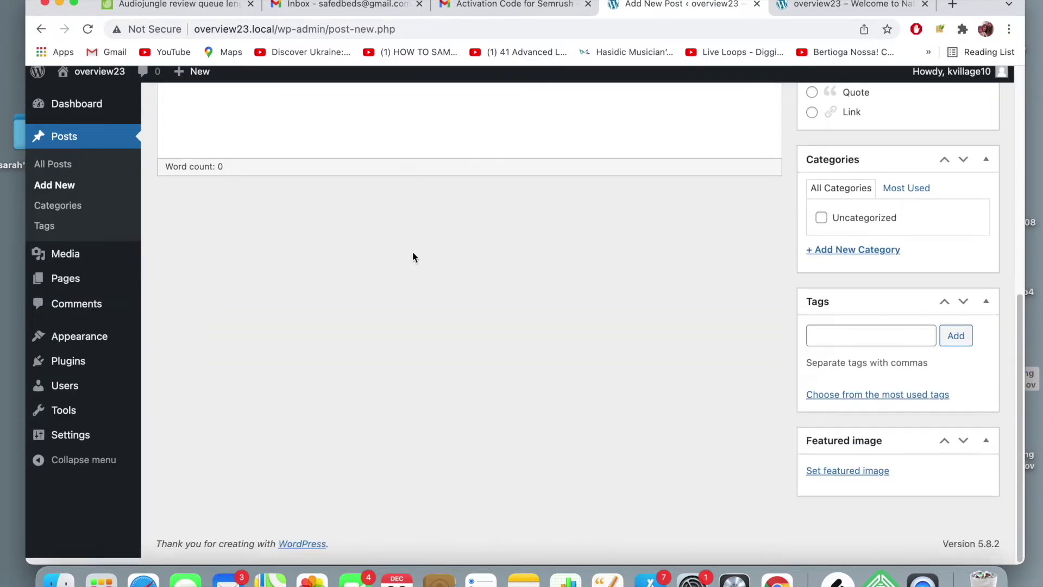
scroll(412, 251, up, 10)
scroll(412, 252, down, 2)
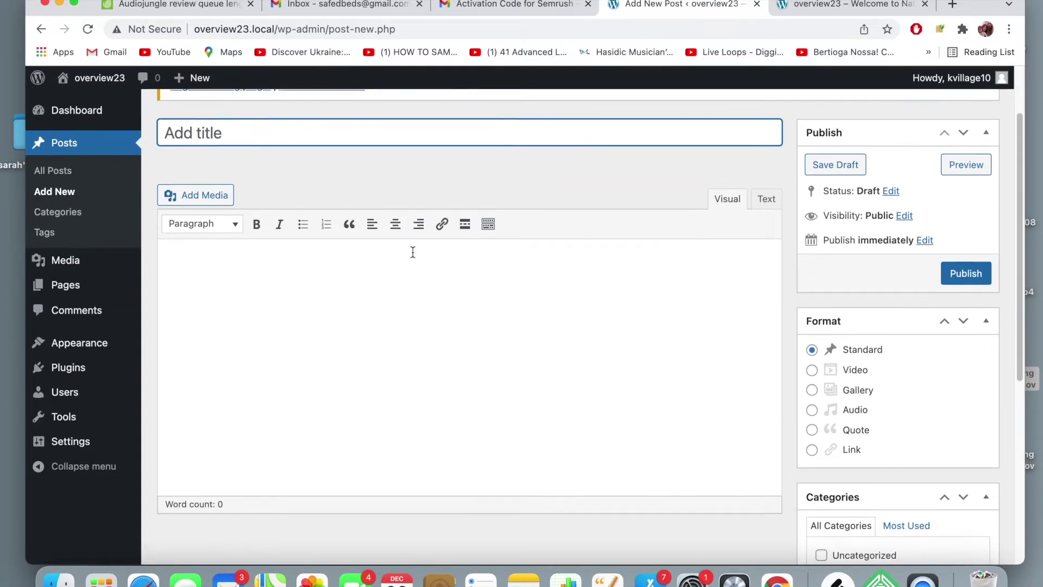
scroll(412, 252, down, 2)
scroll(412, 252, up, 4)
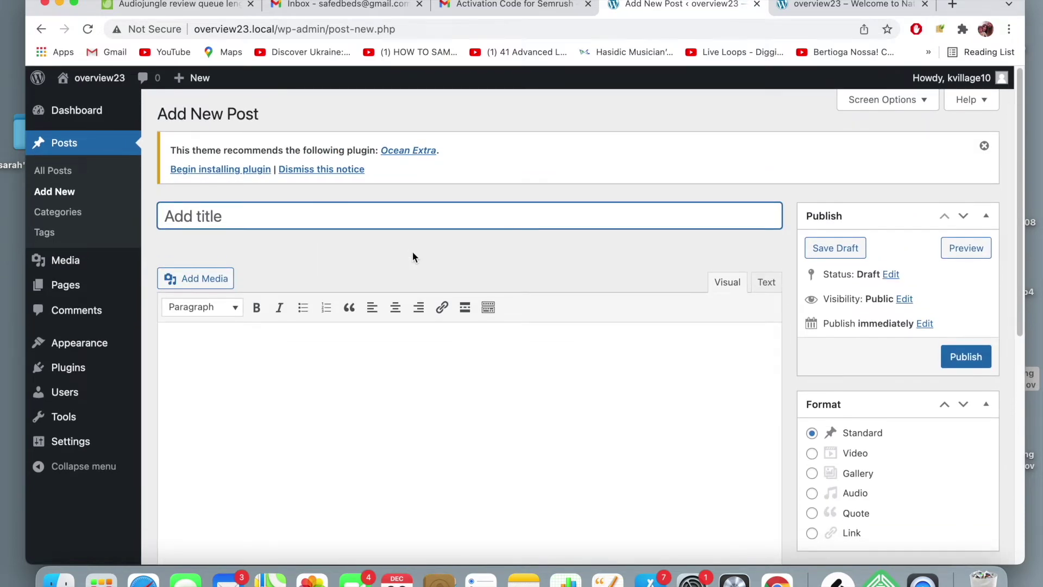
scroll(413, 252, down, 1)
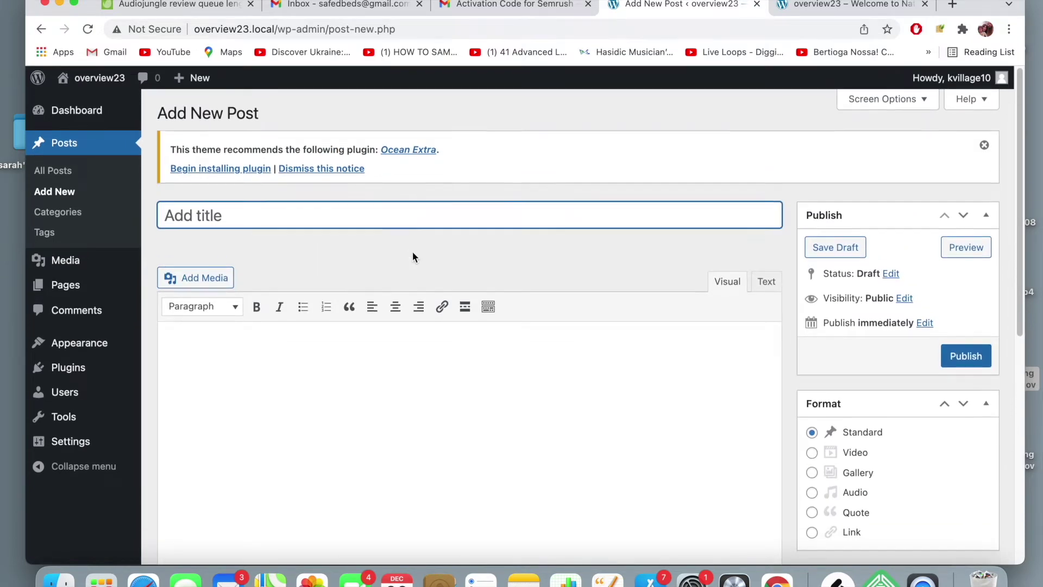
scroll(412, 252, down, 3)
scroll(413, 251, up, 3)
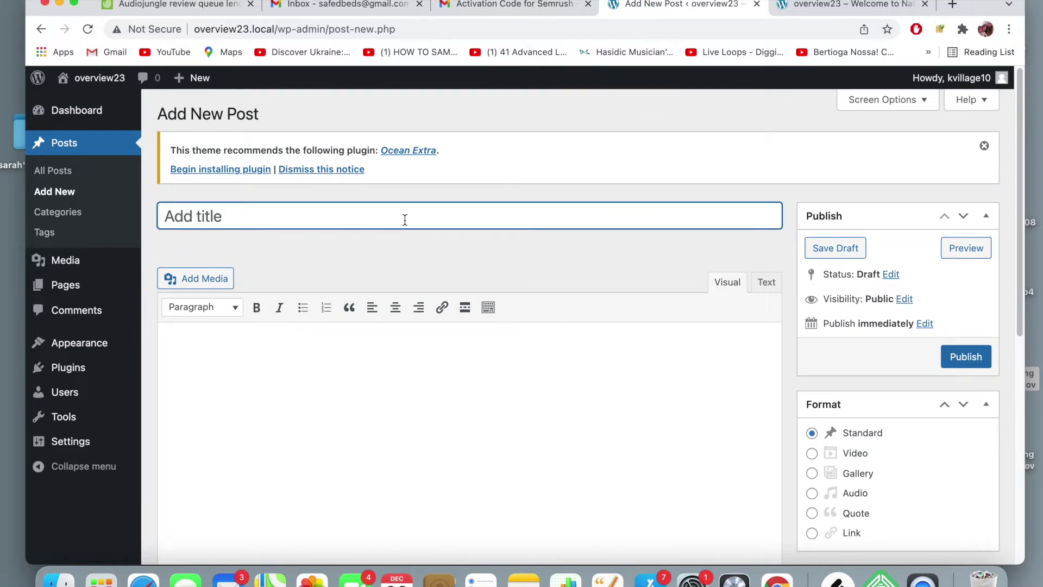
- Put the caret in the post body, then in the empty title field
click(386, 371)
scroll(386, 371, down, 3)
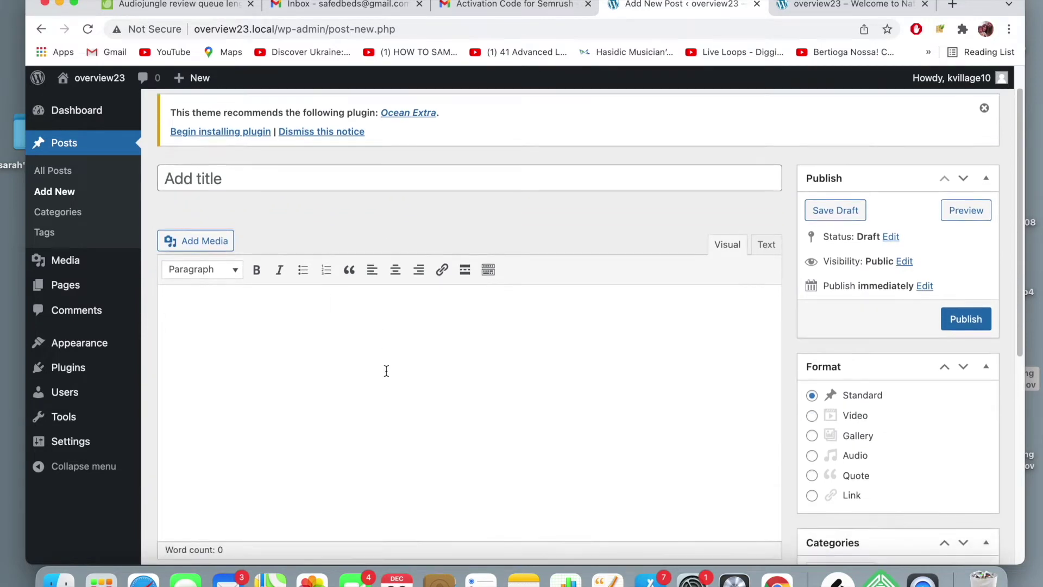
scroll(428, 344, up, 3)
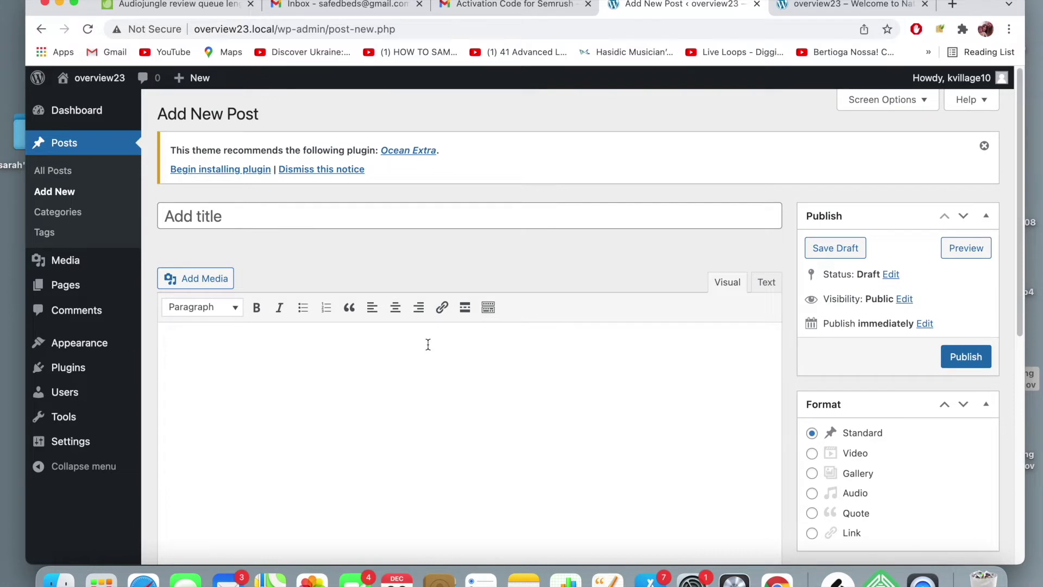
scroll(428, 344, down, 1)
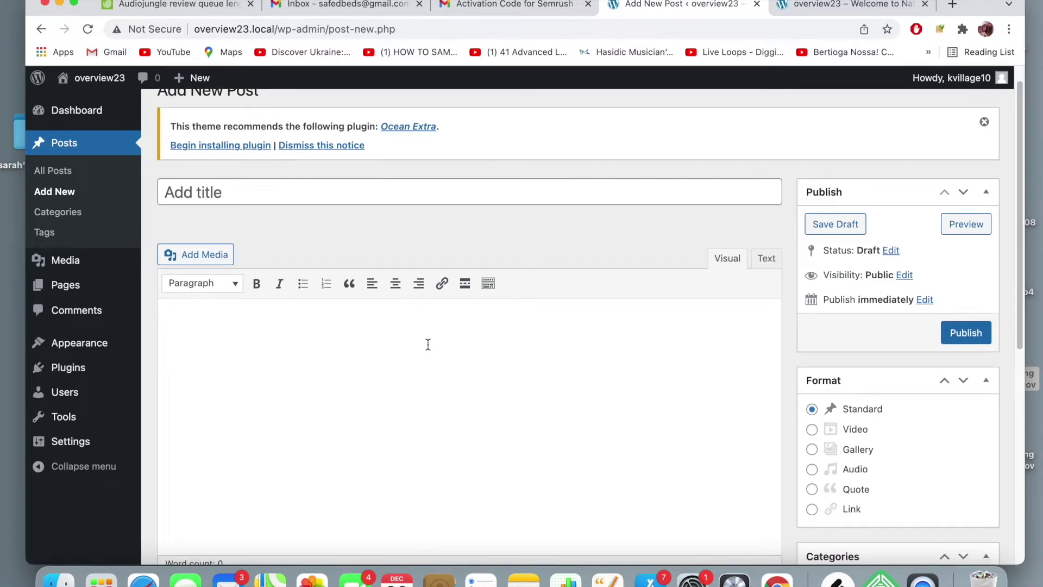
scroll(428, 344, down, 1)
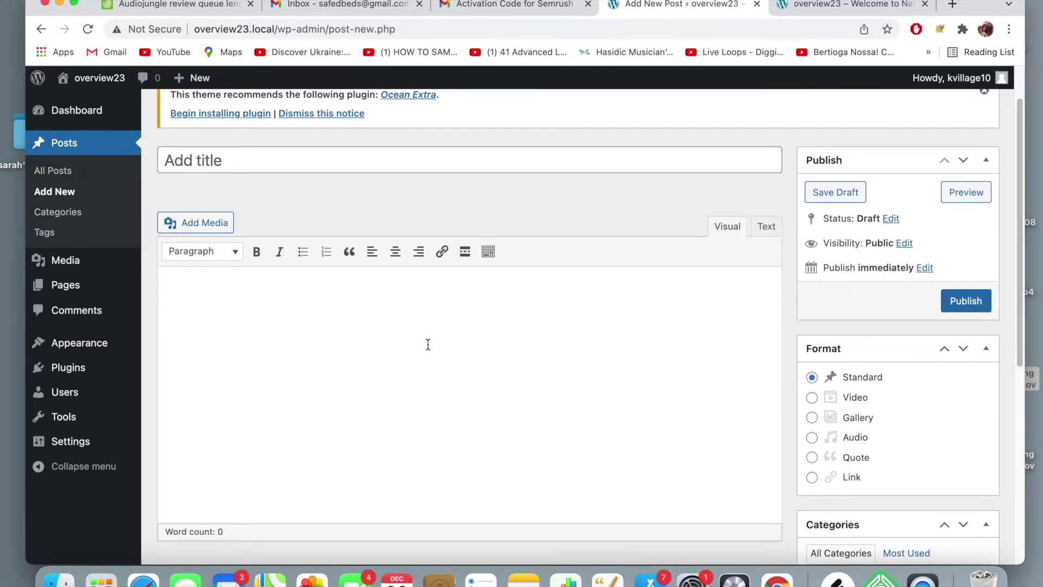
scroll(428, 344, down, 5)
scroll(428, 349, up, 5)
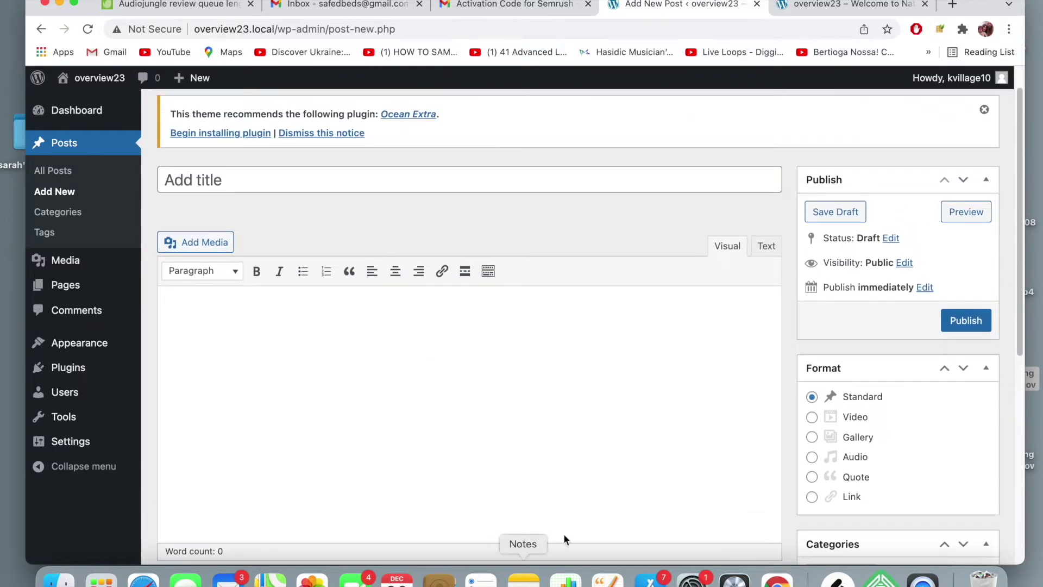
click(369, 295)
scroll(382, 288, up, 1)
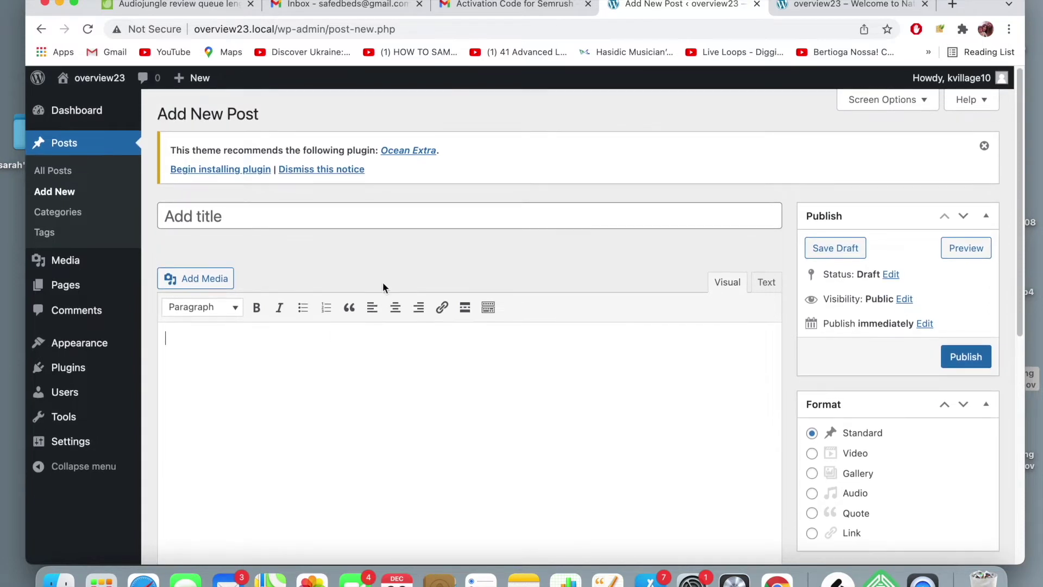
click(453, 216)
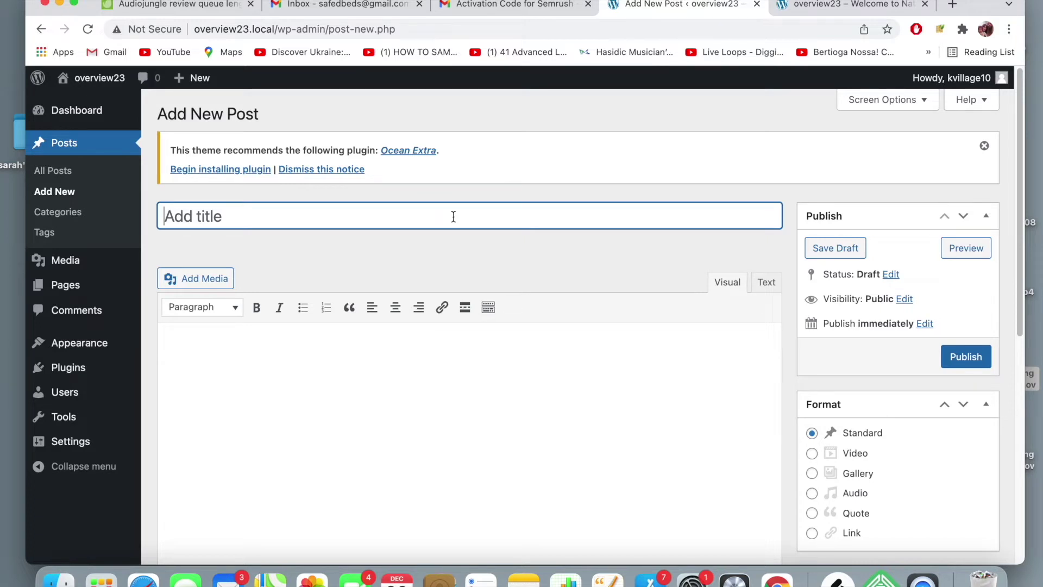
- Title the post 'A guide to Hiking' and move into the body
text(A g)
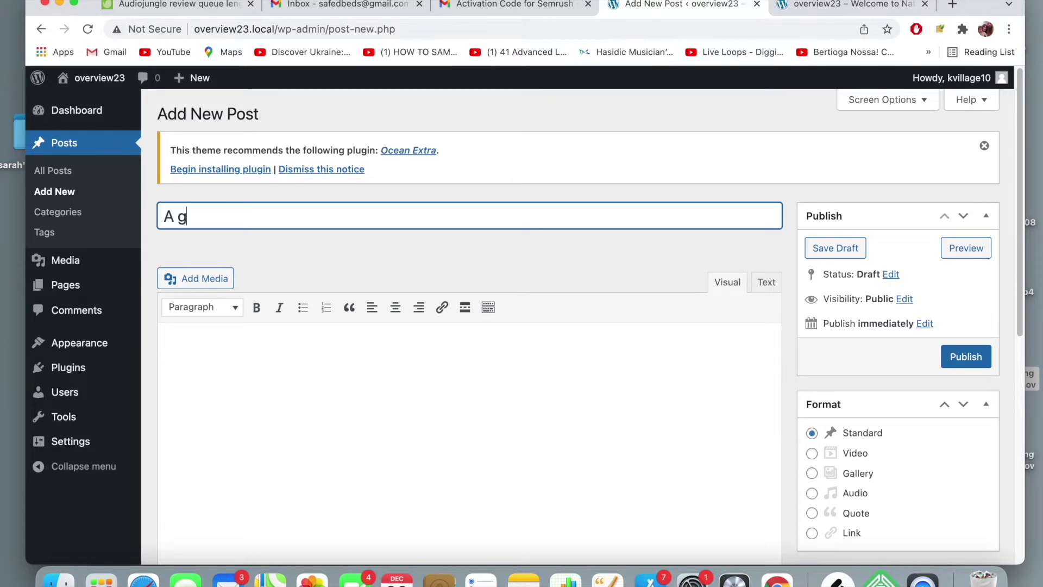
text(uide to Hiking)
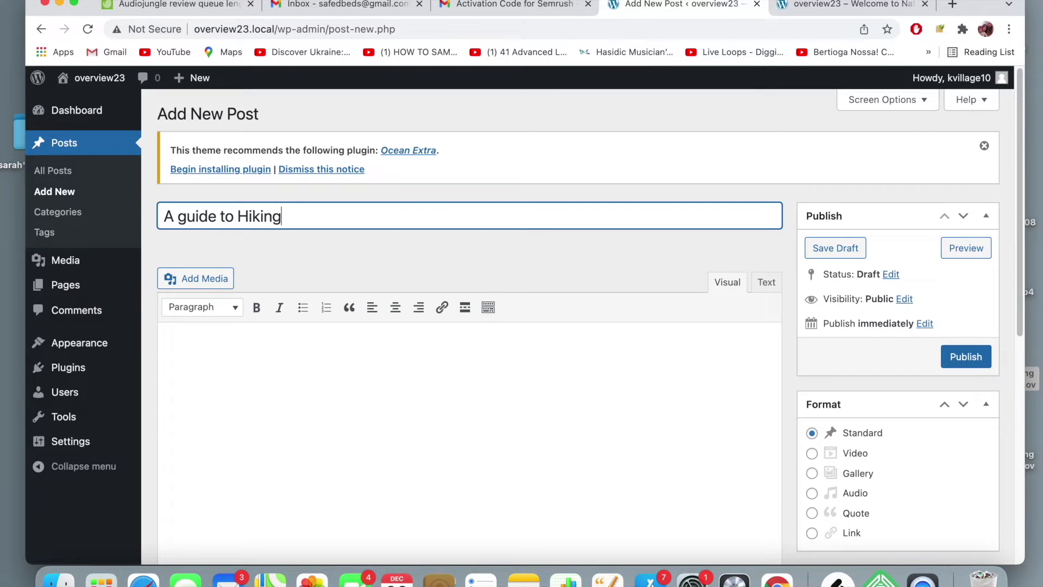
scroll(565, 263, down, 3)
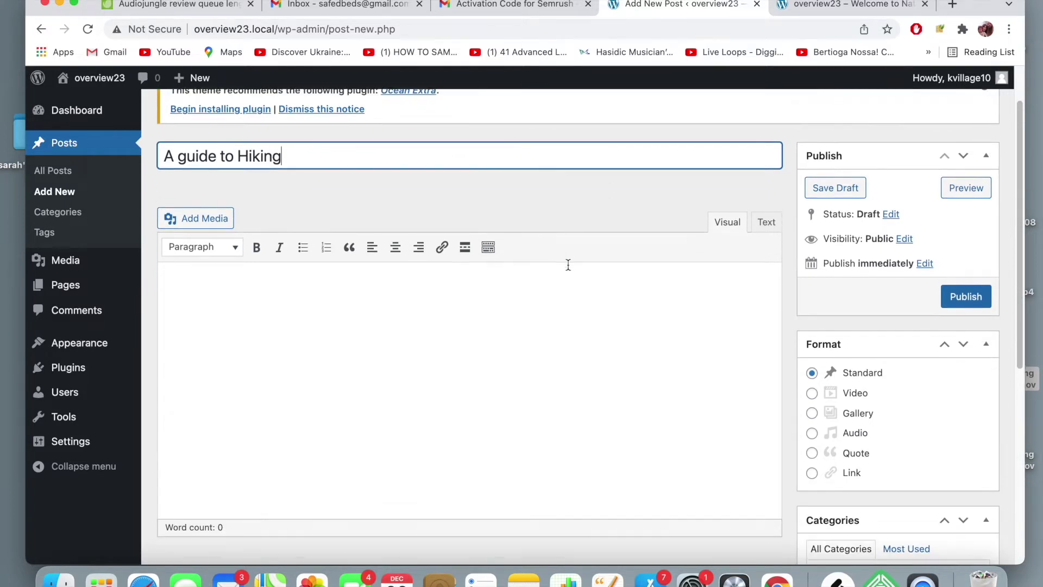
click(436, 263)
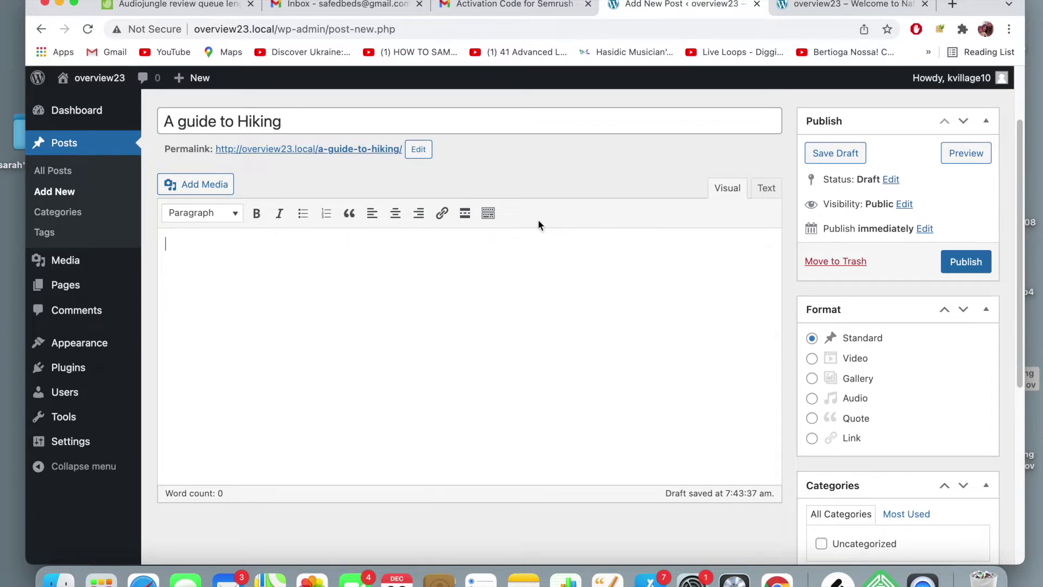
- Toggle the kitchen-sink toolbar off, leaving a single row of formatting buttons
click(489, 217)
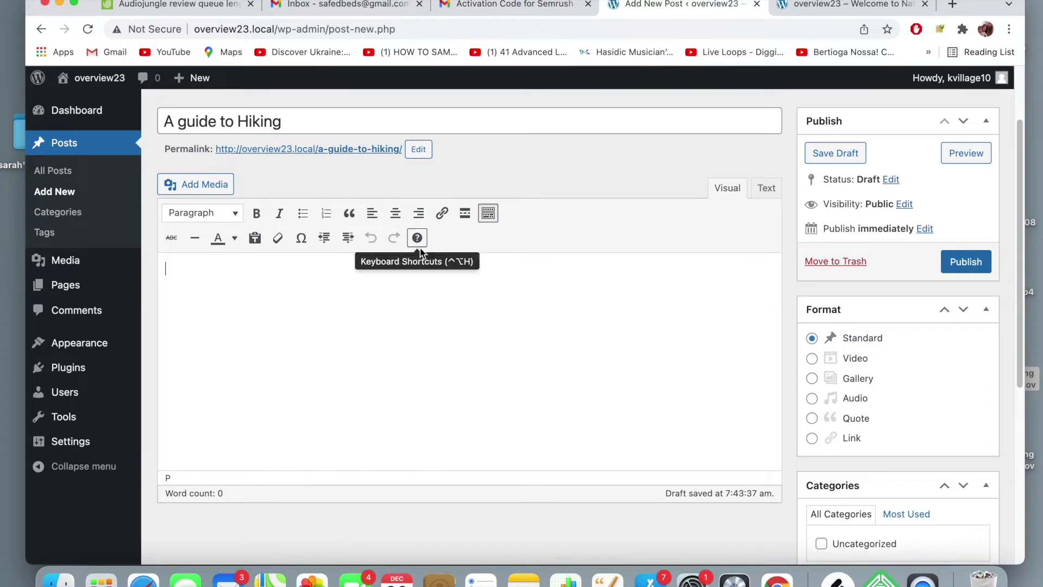
click(488, 213)
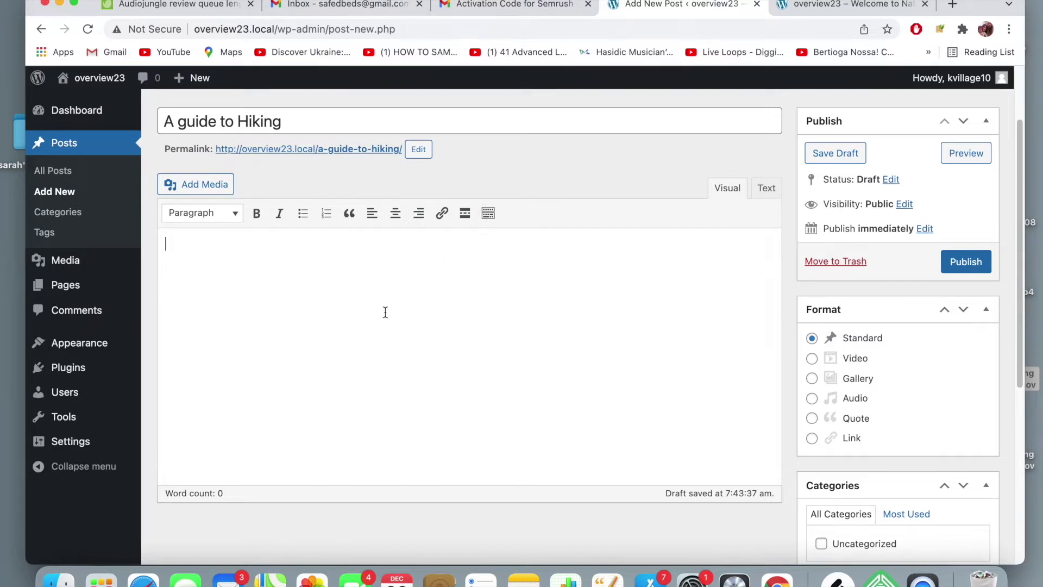
scroll(396, 304, down, 4)
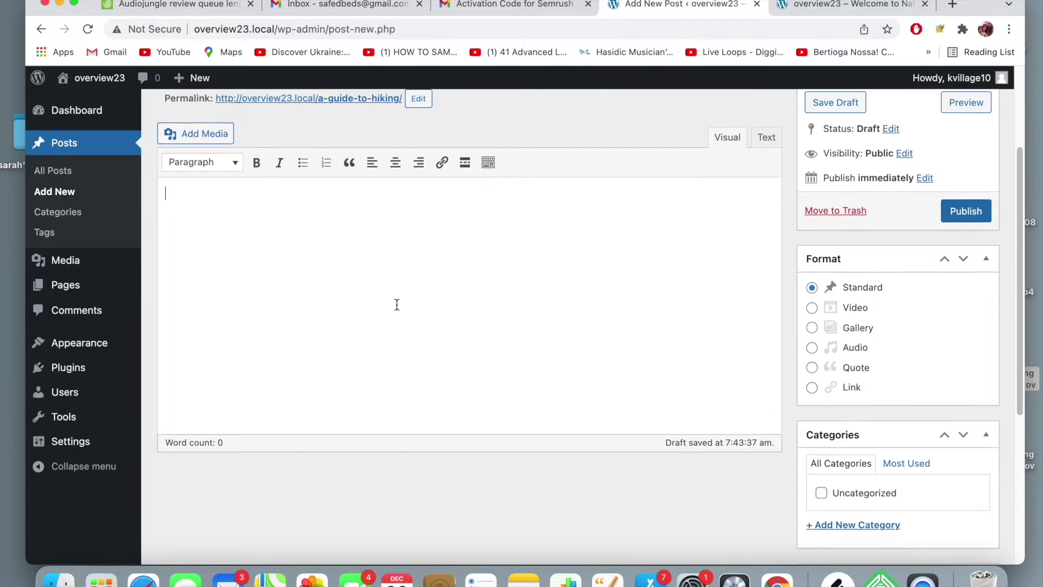
scroll(396, 304, up, 2)
scroll(397, 304, up, 2)
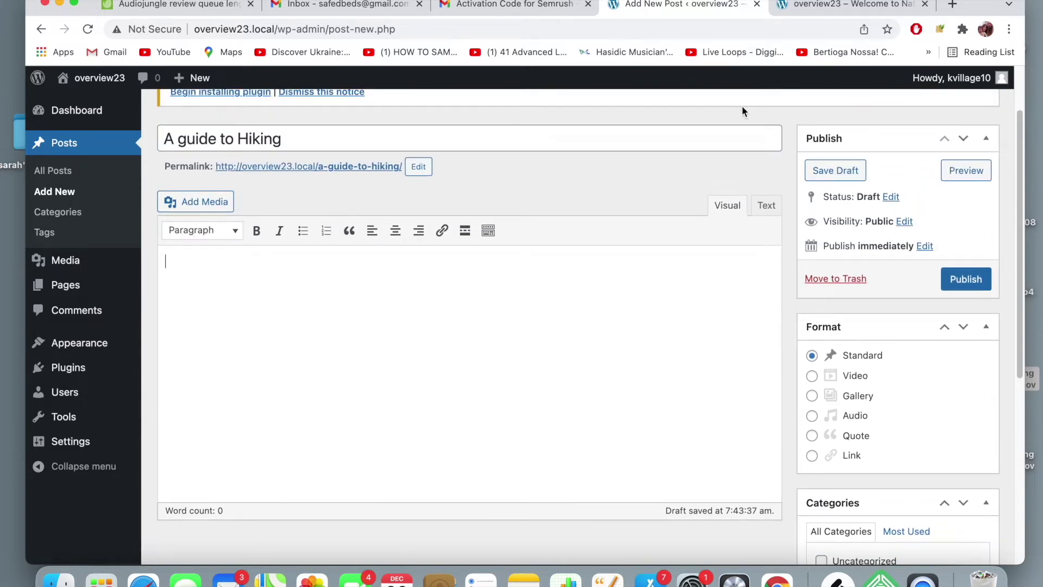
- Search the web for 'lorem' in a new tab and open lipsum.com
click(952, 6)
text(lorem)
click(587, 82)
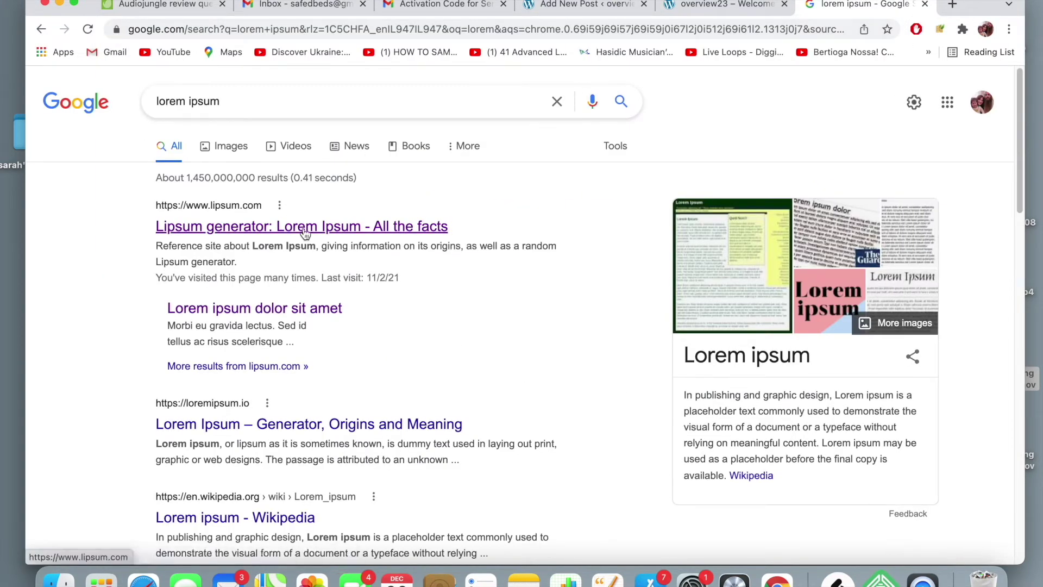
click(303, 227)
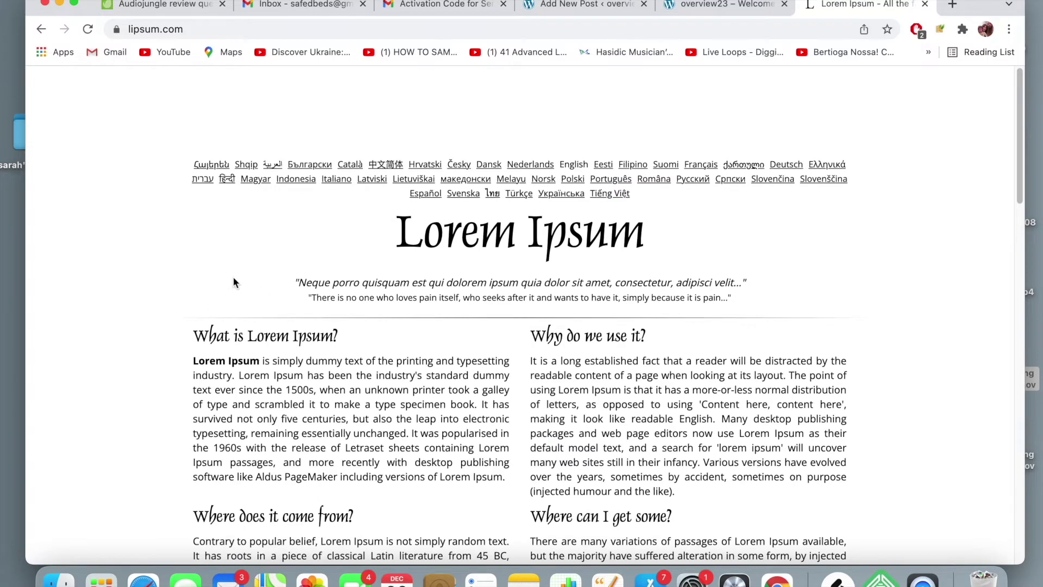
- Generate five Lorem Ipsum paragraphs and select all of them
scroll(202, 292, down, 3)
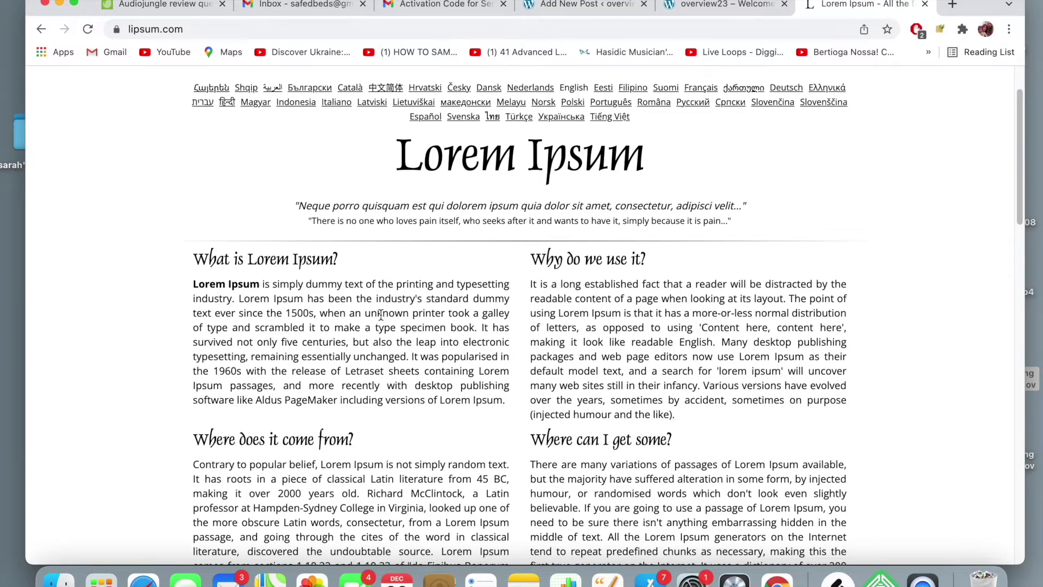
scroll(381, 316, down, 2)
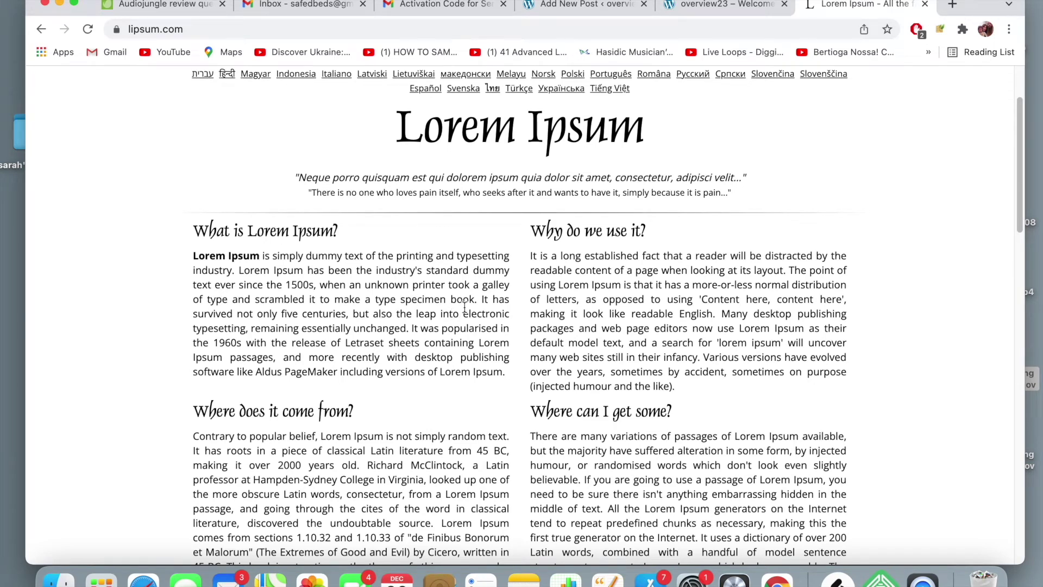
scroll(465, 307, down, 20)
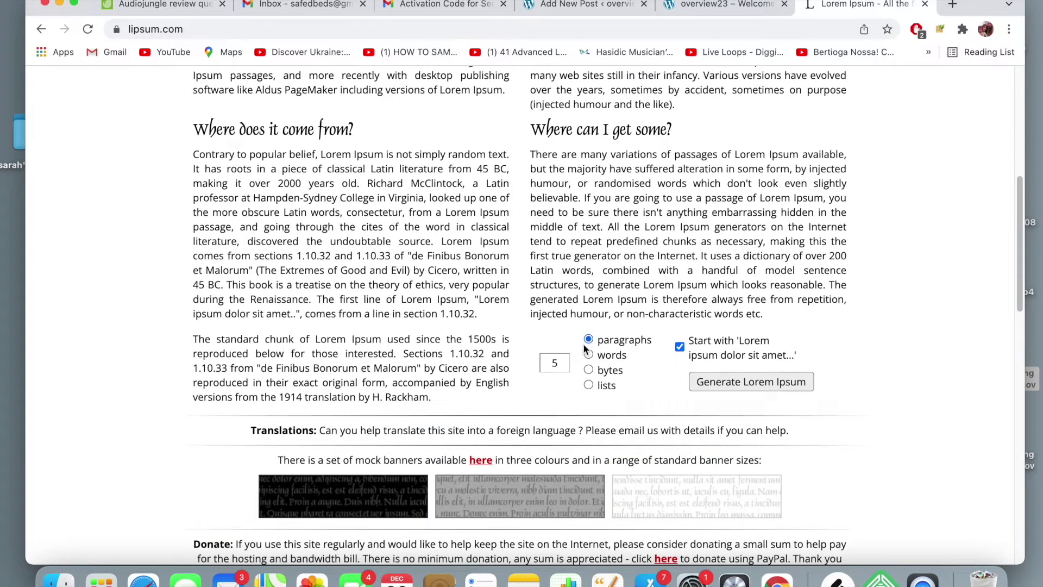
click(588, 340)
click(722, 379)
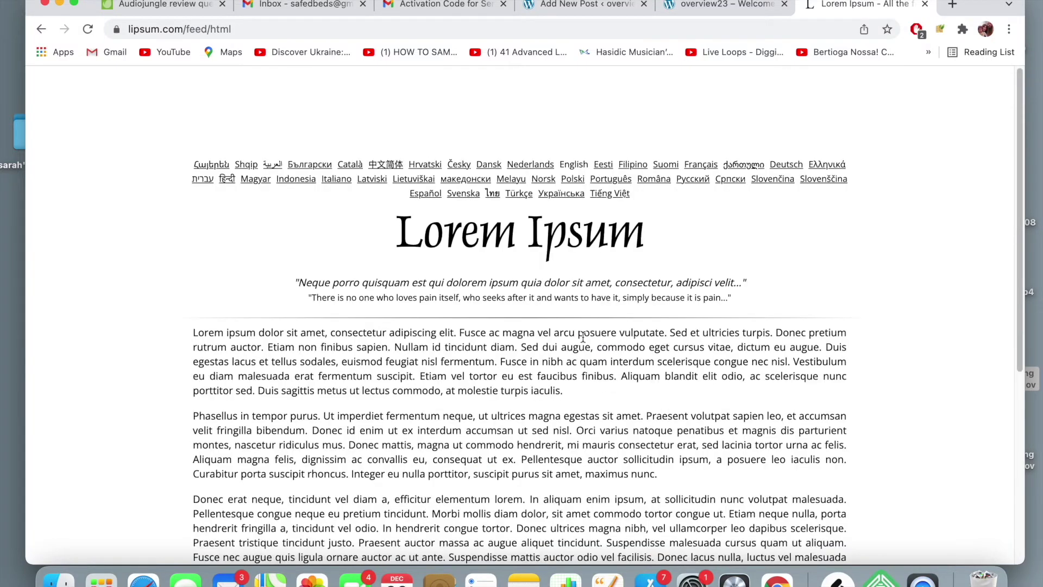
scroll(583, 336, down, 5)
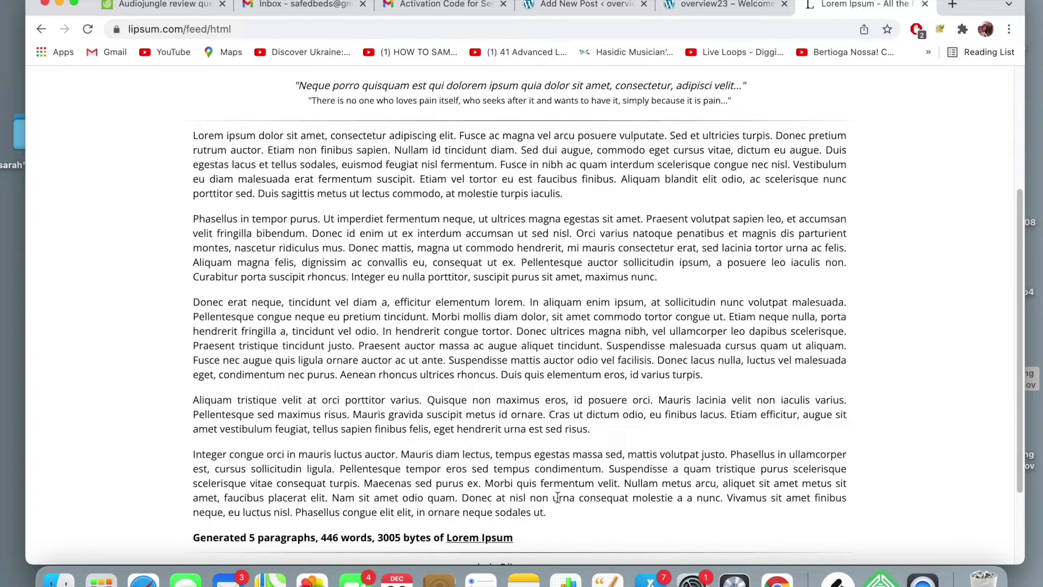
drag(554, 510, 192, 140)
key(super+c)
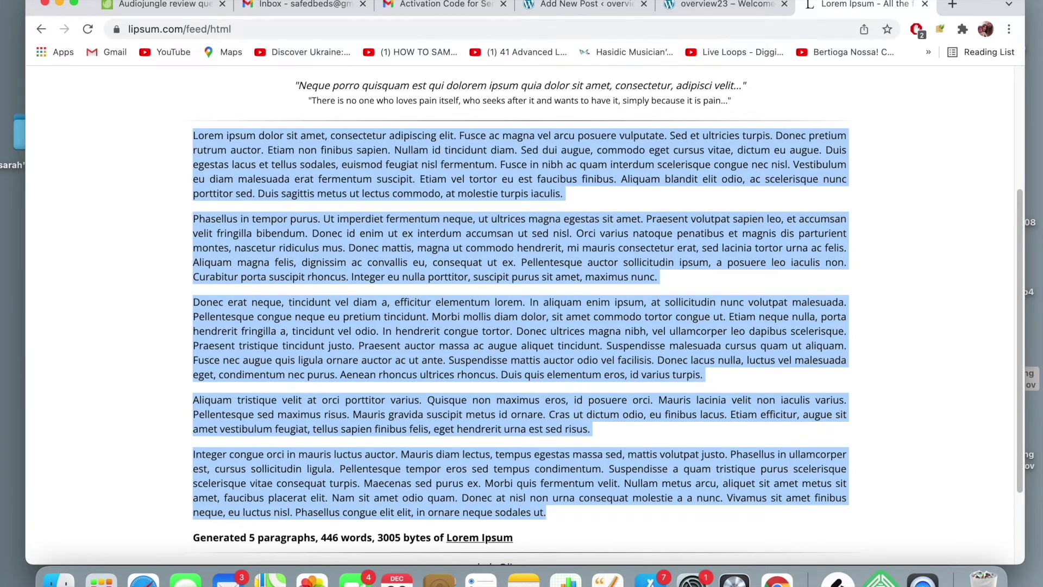
click(604, 5)
- Paste the five Lorem Ipsum paragraphs into the 'A guide to Hiking' body
key(super+v)
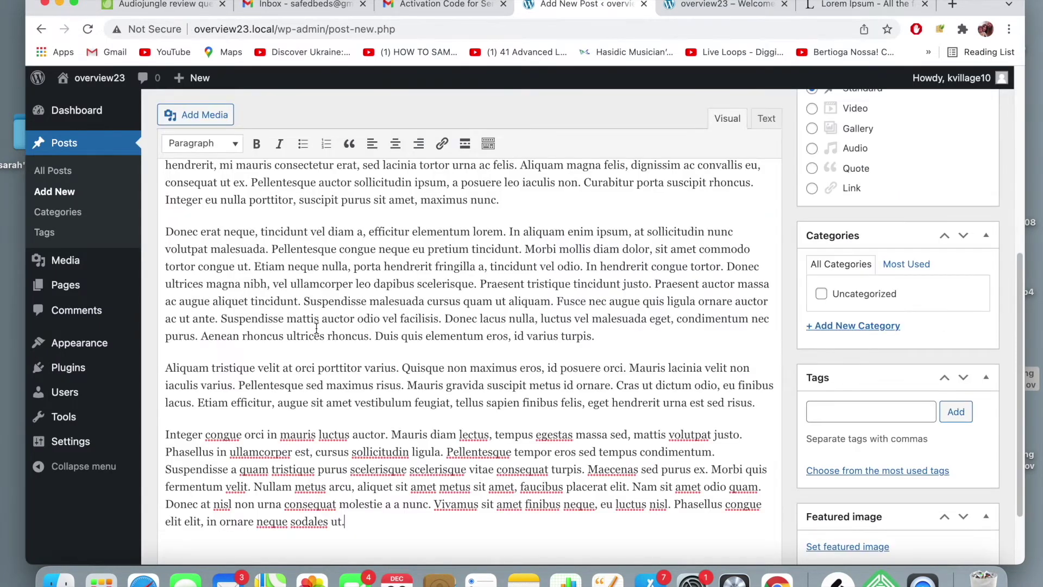
scroll(354, 317, up, 10)
scroll(355, 317, up, 5)
scroll(437, 300, down, 3)
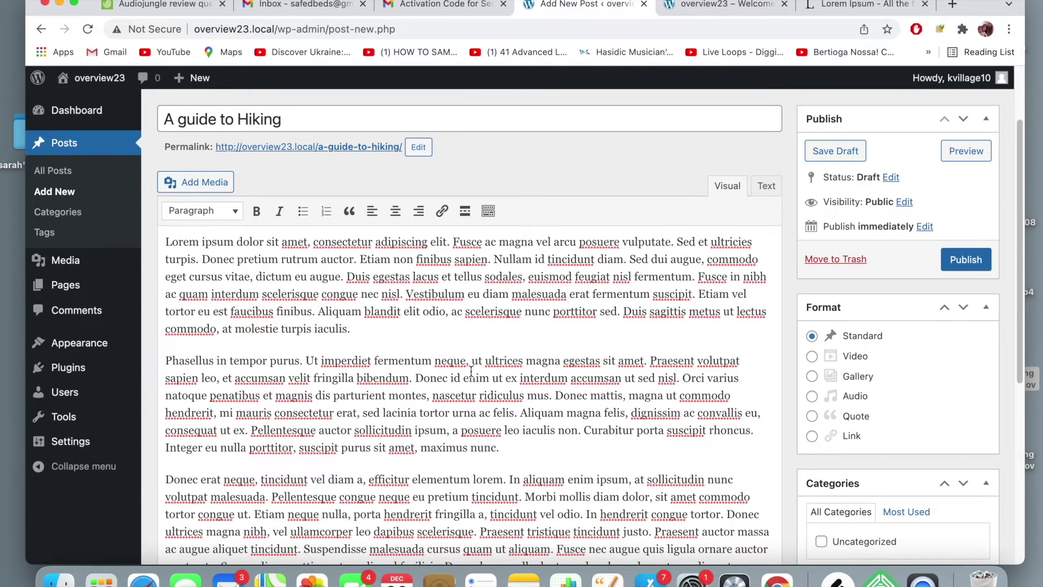
scroll(436, 344, down, 10)
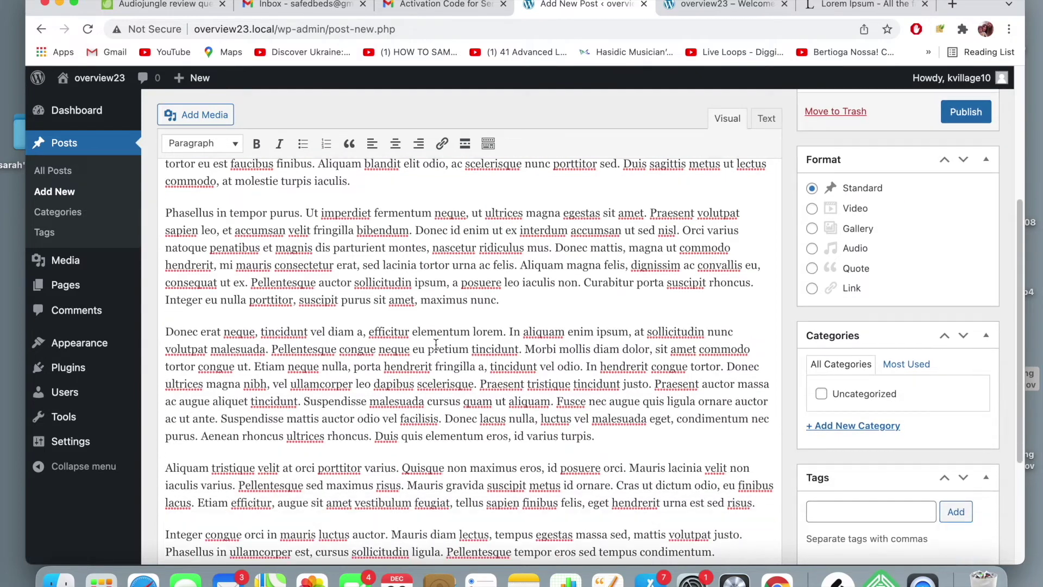
scroll(436, 344, up, 8)
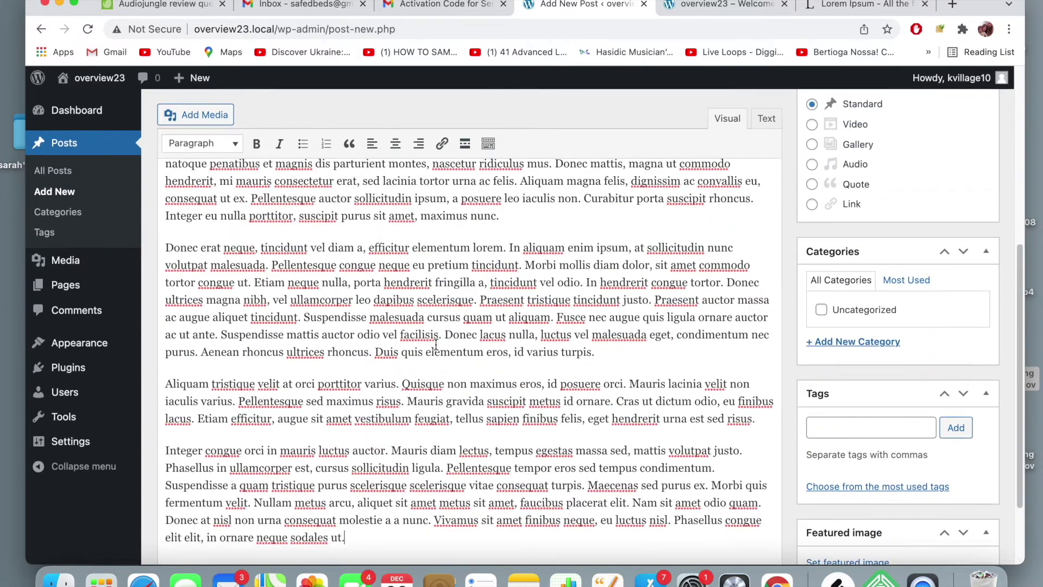
- Publish 'A guide to Hiking' and view the live post in a new tab
scroll(435, 344, up, 4)
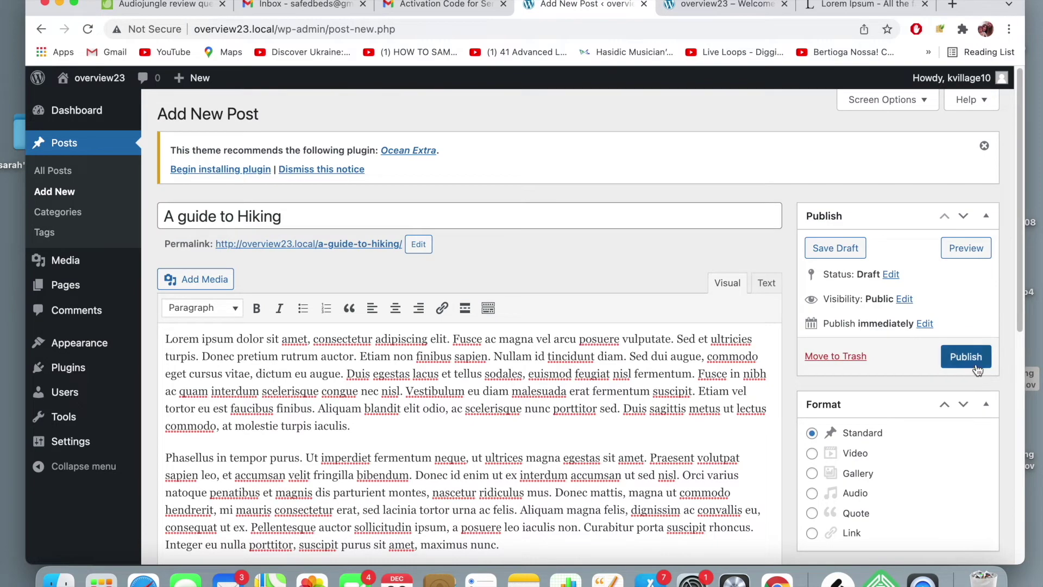
click(976, 365)
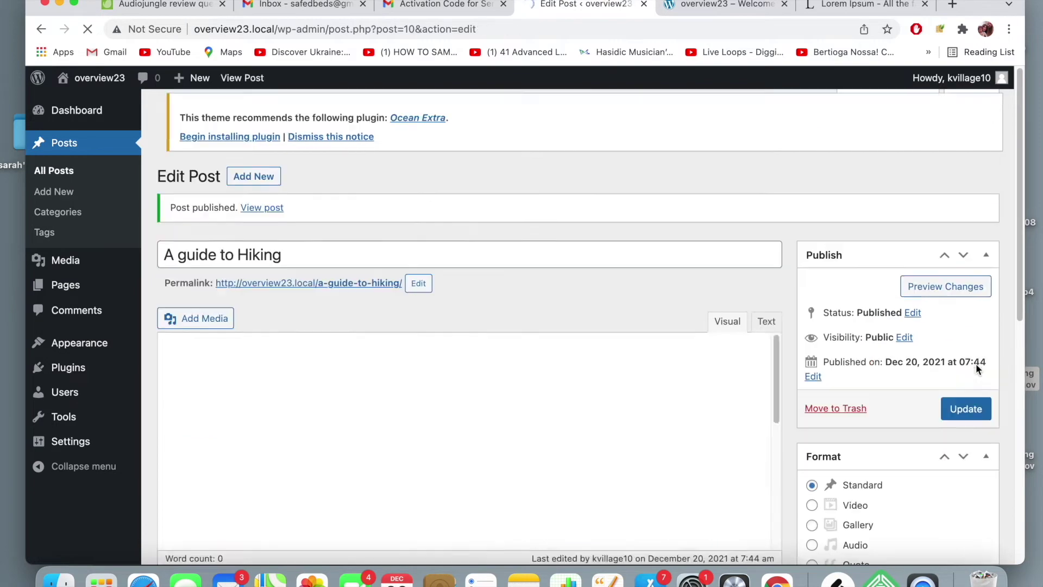
right_click(266, 209)
click(316, 216)
click(641, 13)
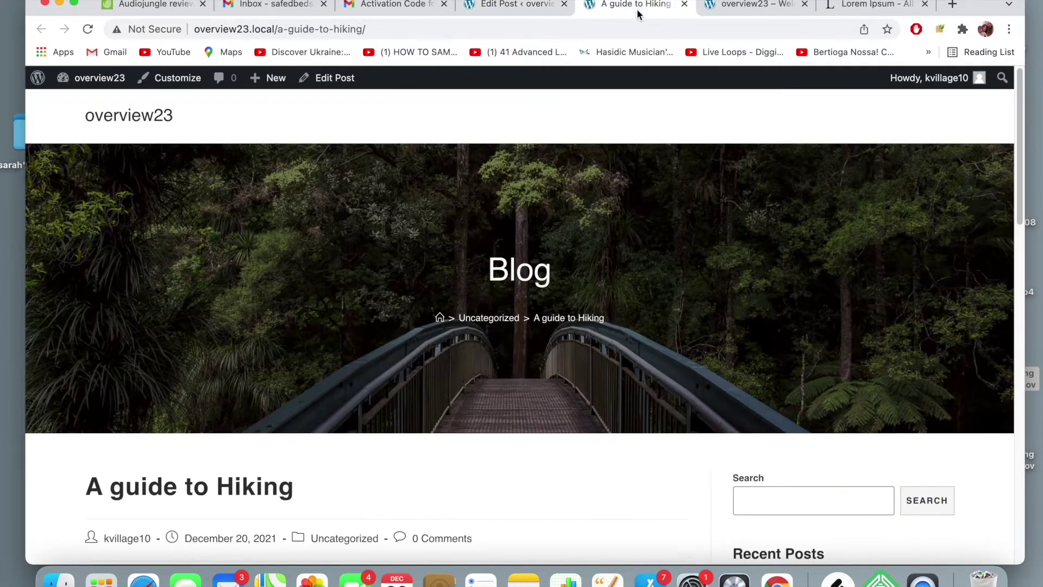
scroll(573, 270, down, 9)
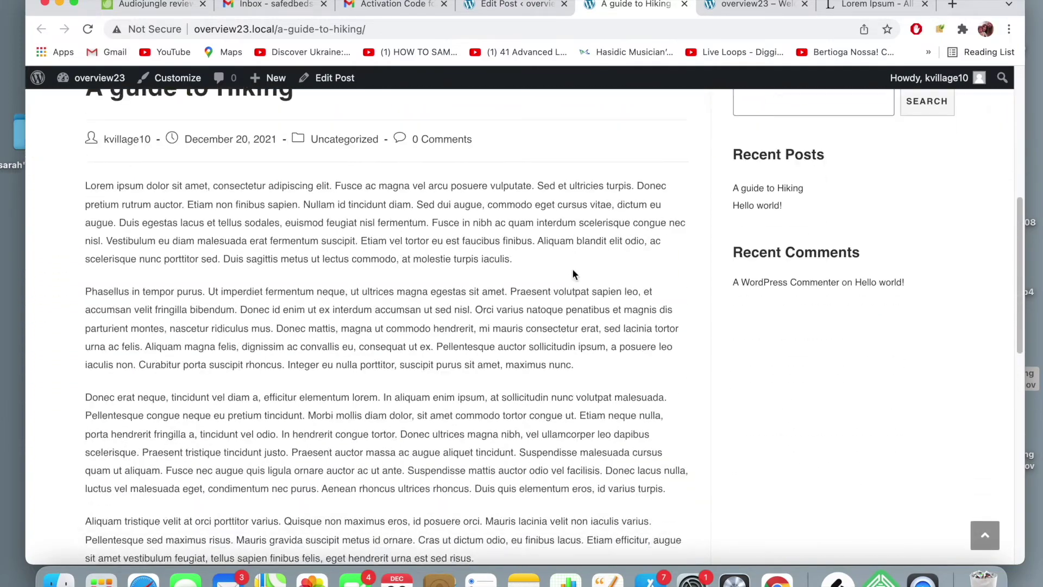
scroll(573, 269, down, 11)
scroll(572, 268, up, 7)
scroll(572, 268, up, 13)
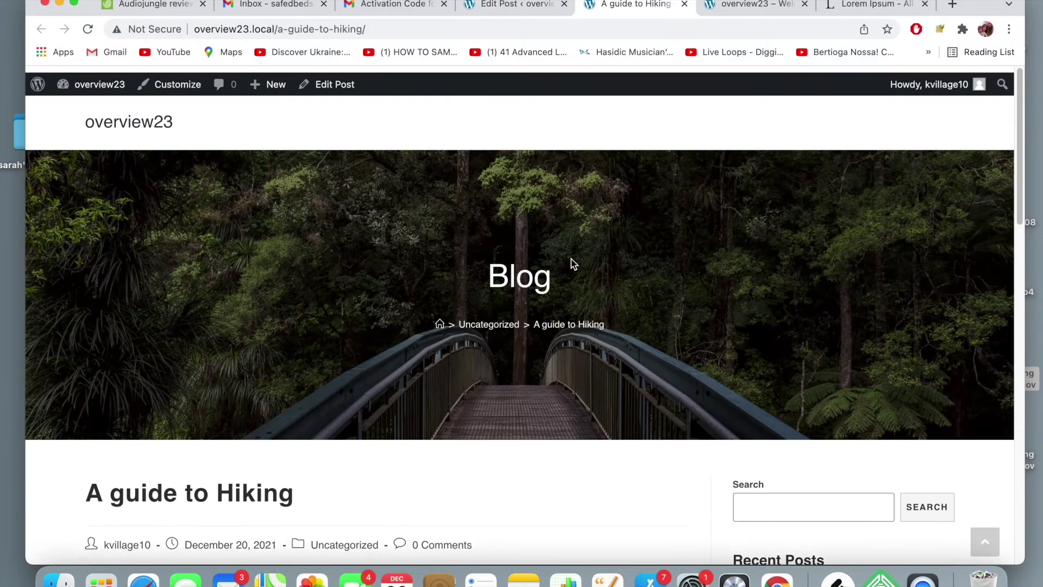
- Open the Dashboard from the homepage and reload the front-page tab to show the new post
click(142, 116)
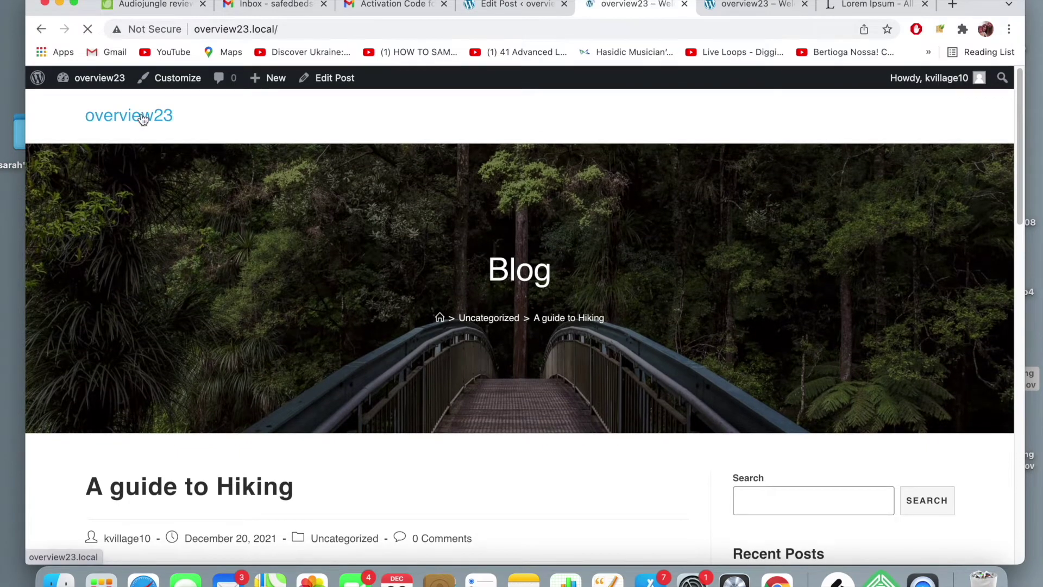
scroll(560, 209, down, 5)
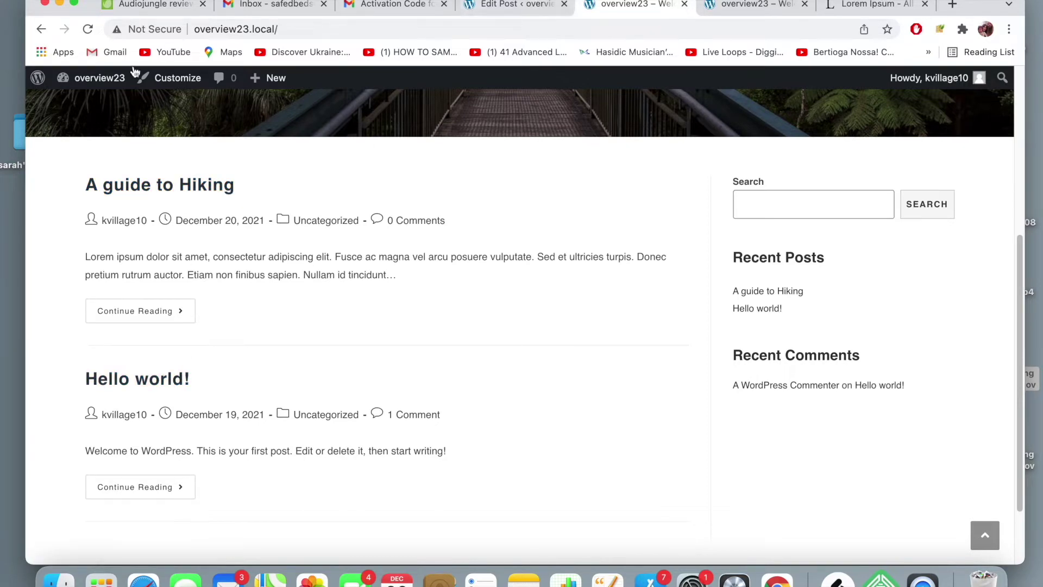
mouse_move(100, 78)
click(94, 112)
click(745, 5)
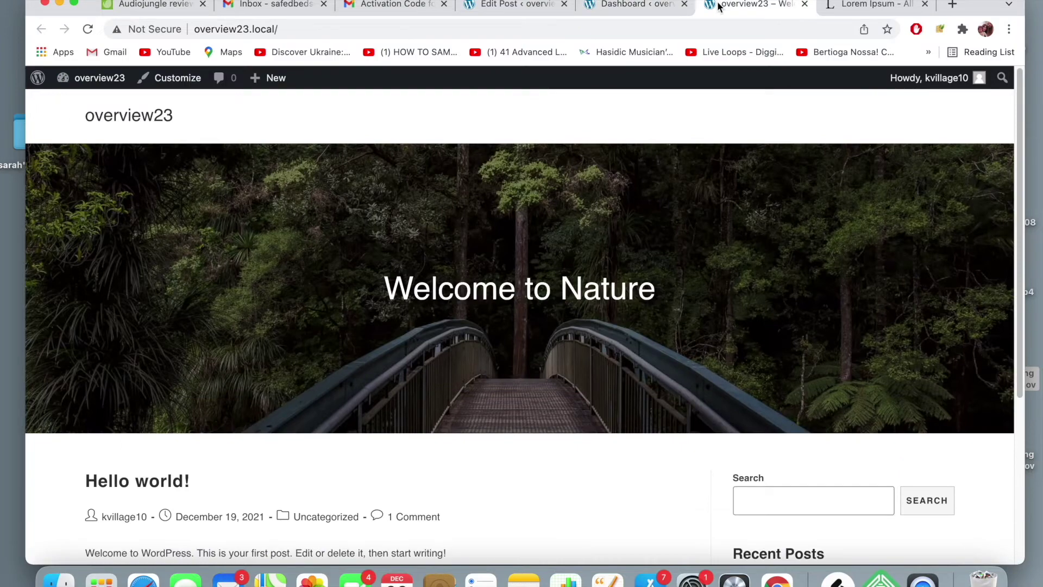
click(712, 28)
key(Return)
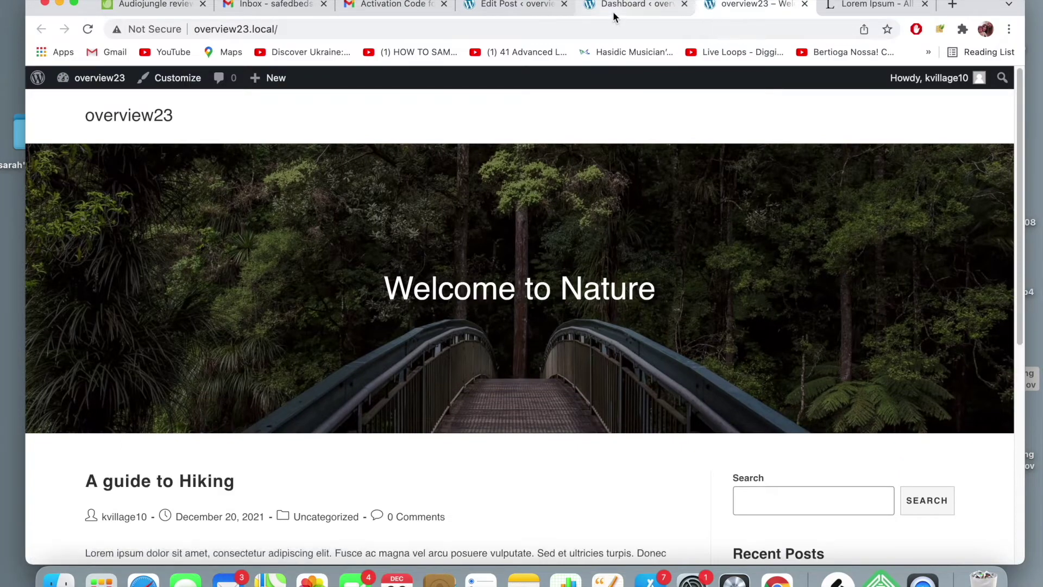
scroll(487, 277, down, 6)
scroll(486, 278, up, 6)
click(630, 5)
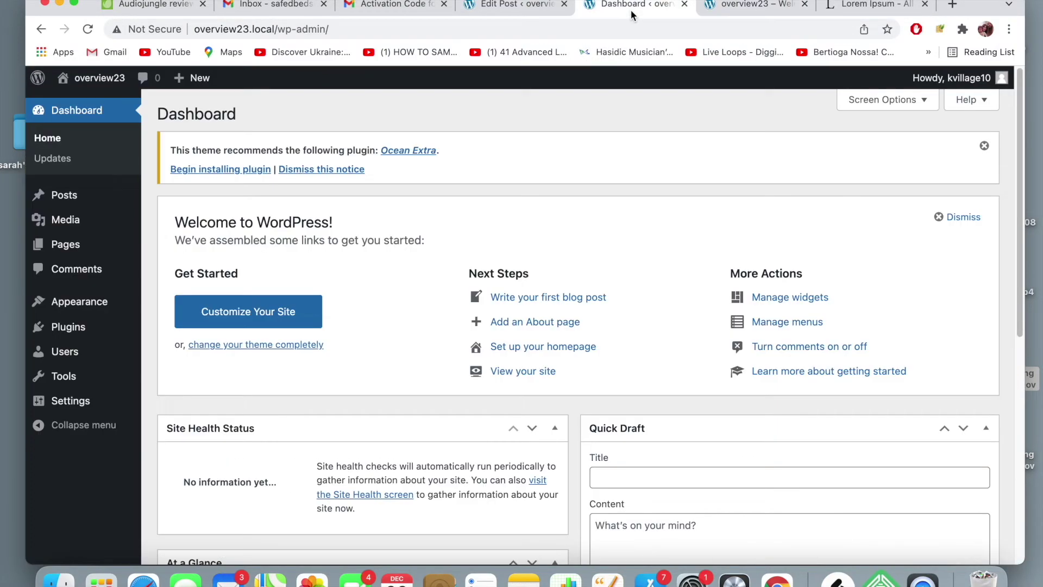
- Trash 'Hello world!' from All Posts and reload the front page to confirm
click(160, 199)
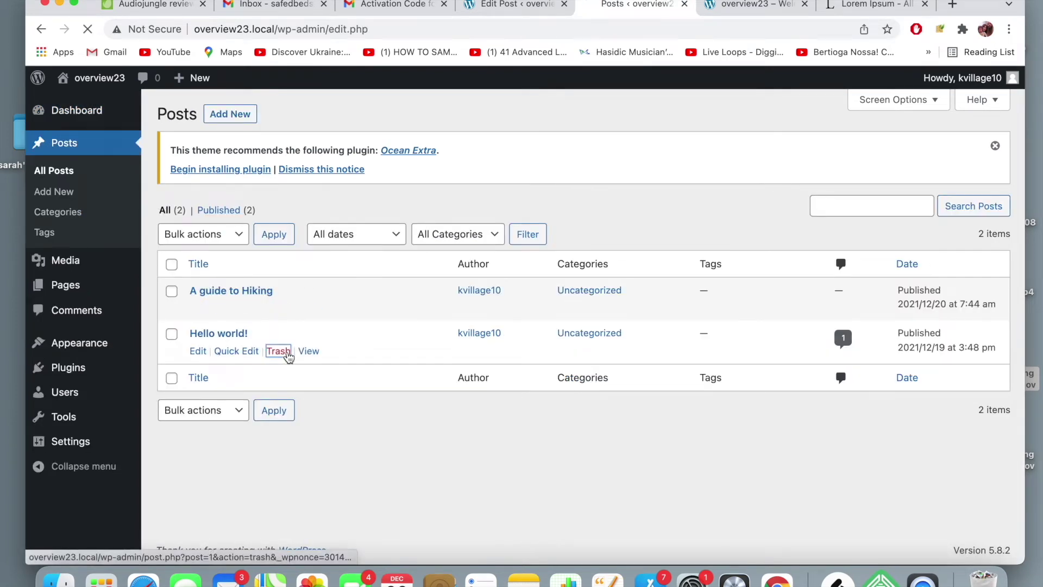
click(283, 350)
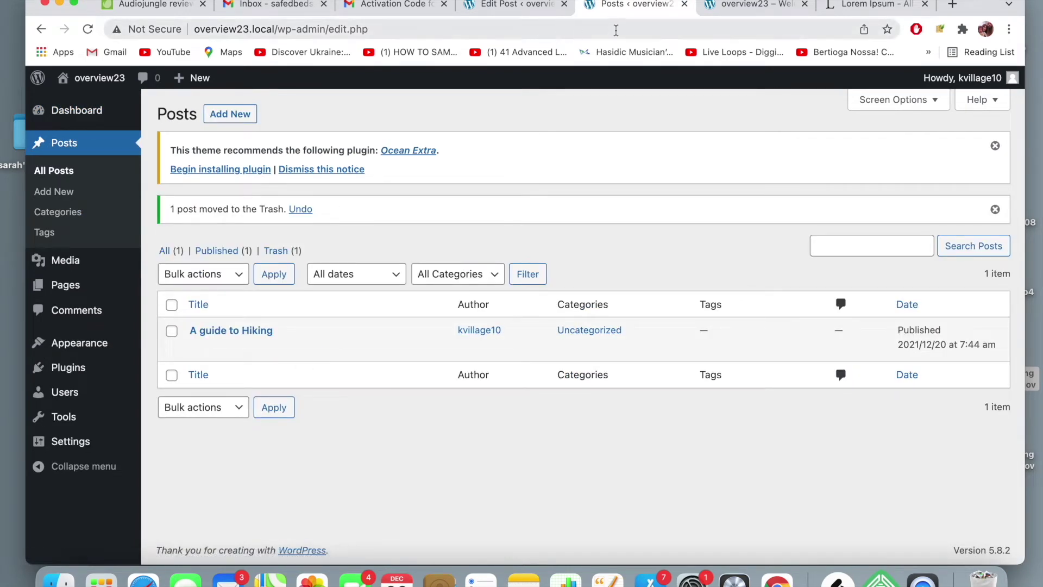
click(718, 5)
click(718, 31)
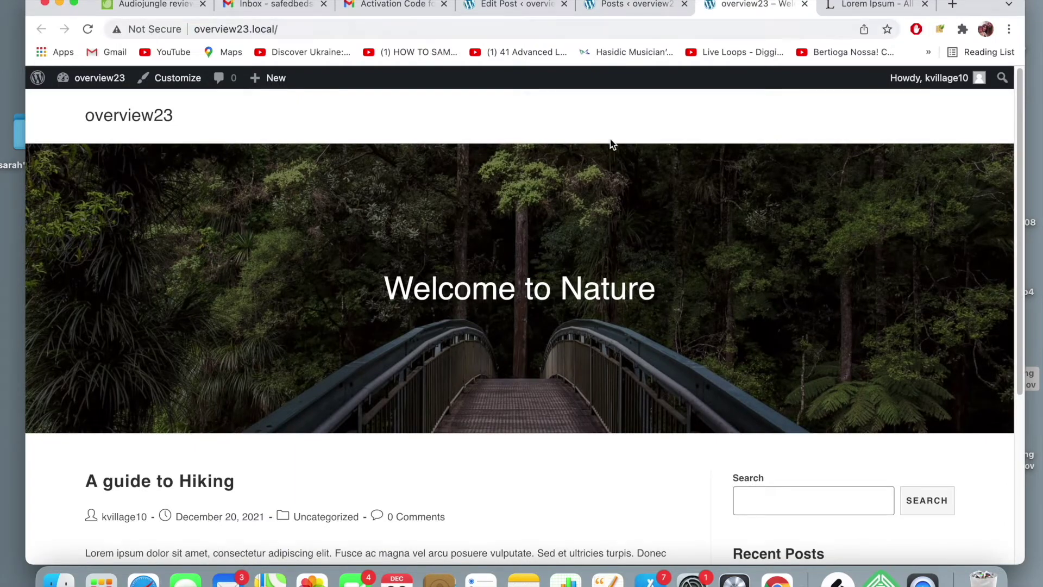
click(592, 258)
scroll(592, 258, down, 5)
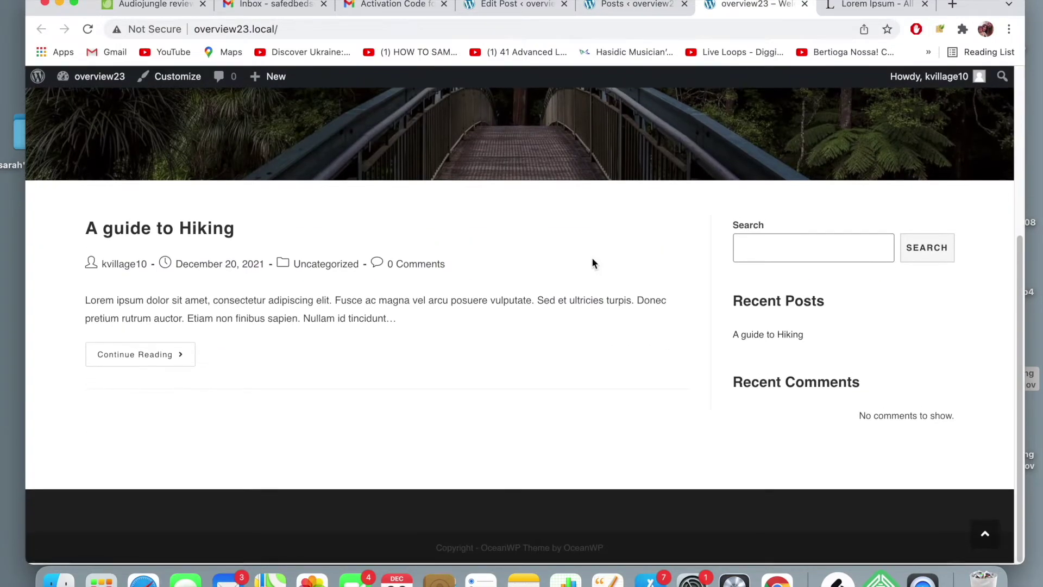
scroll(593, 259, up, 5)
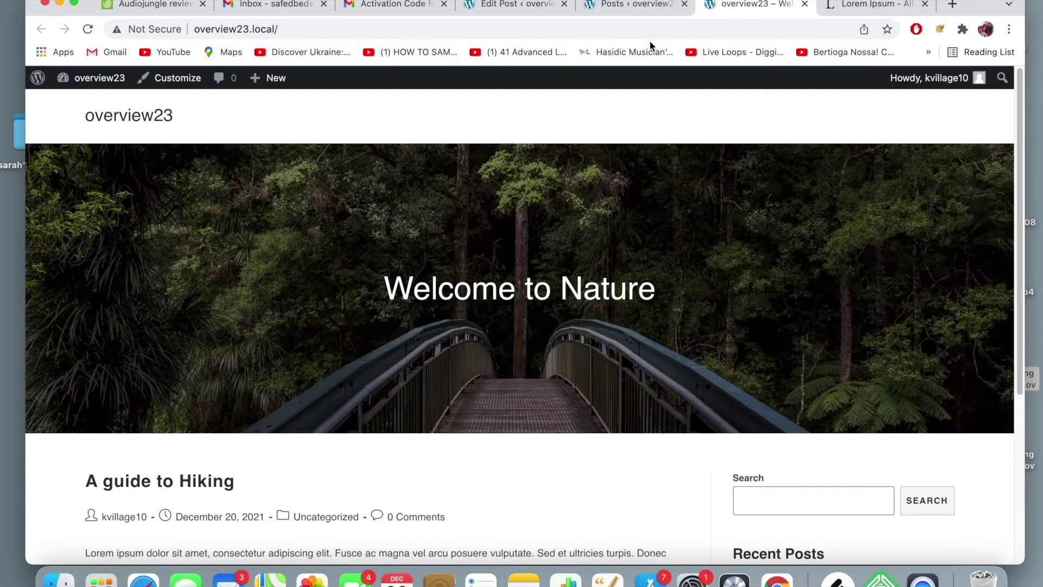
scroll(527, 231, down, 5)
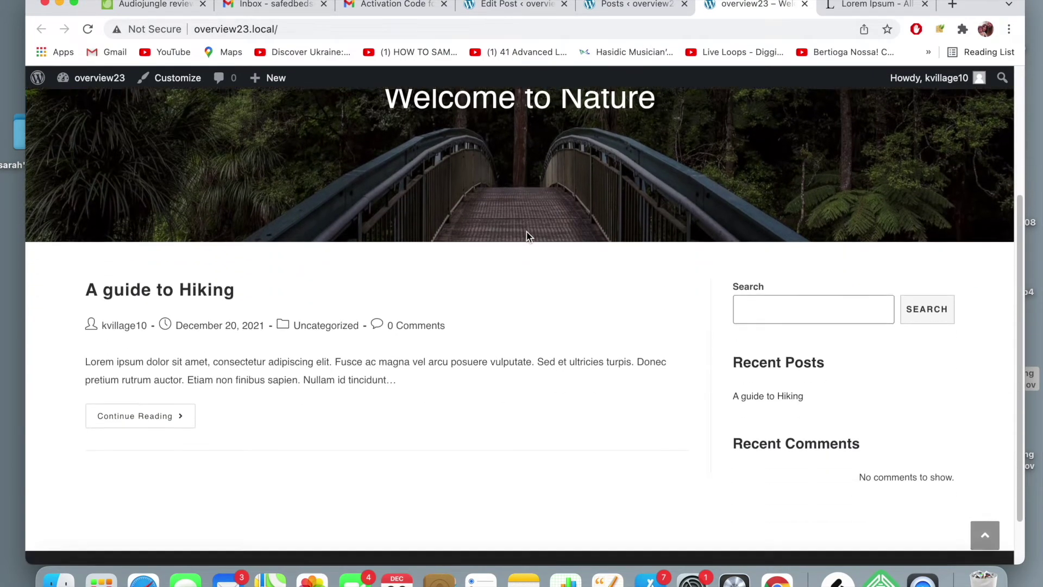
scroll(442, 380, down, 1)
scroll(441, 379, up, 3)
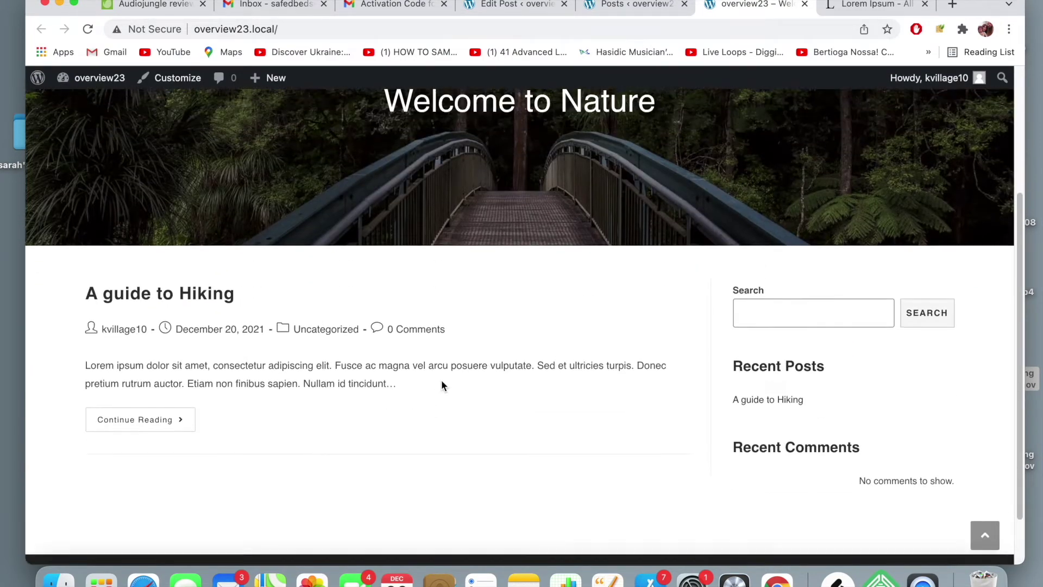
- Reopen 'A guide to Hiking' in the editor and centre its opening paragraph
click(639, 9)
click(524, 8)
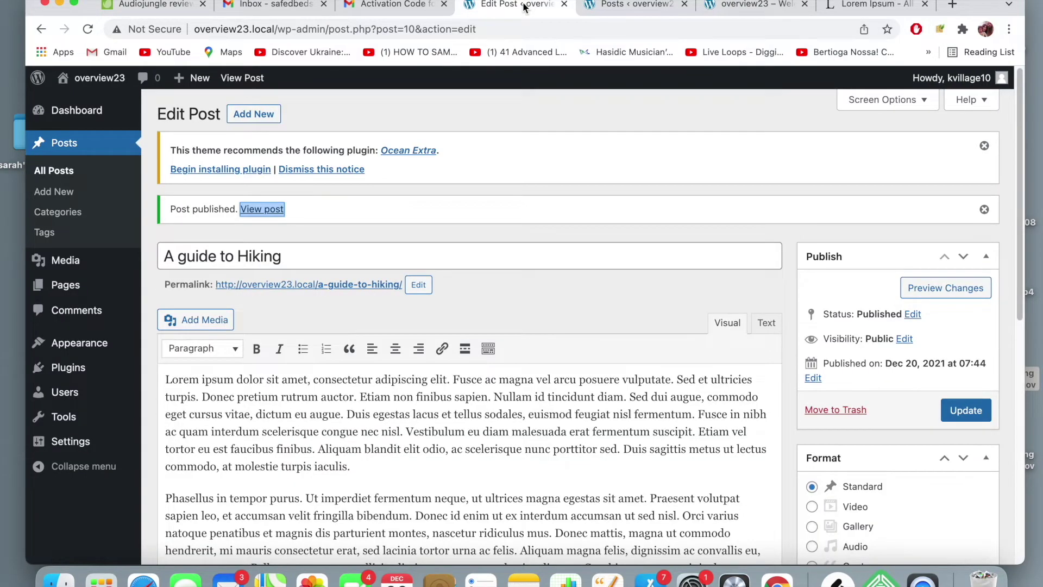
scroll(395, 224, down, 2)
scroll(394, 223, down, 2)
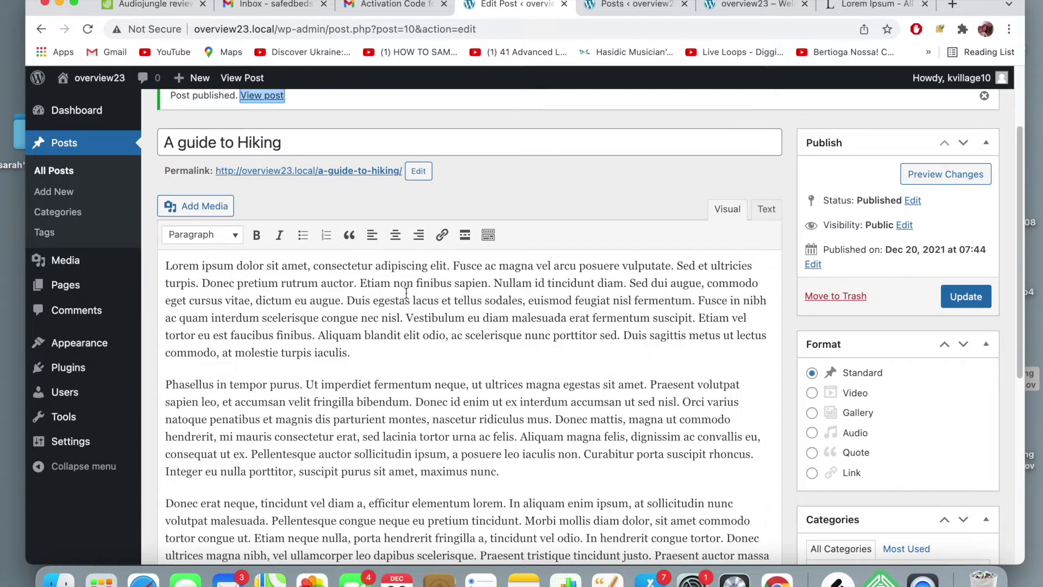
drag(350, 353, 153, 274)
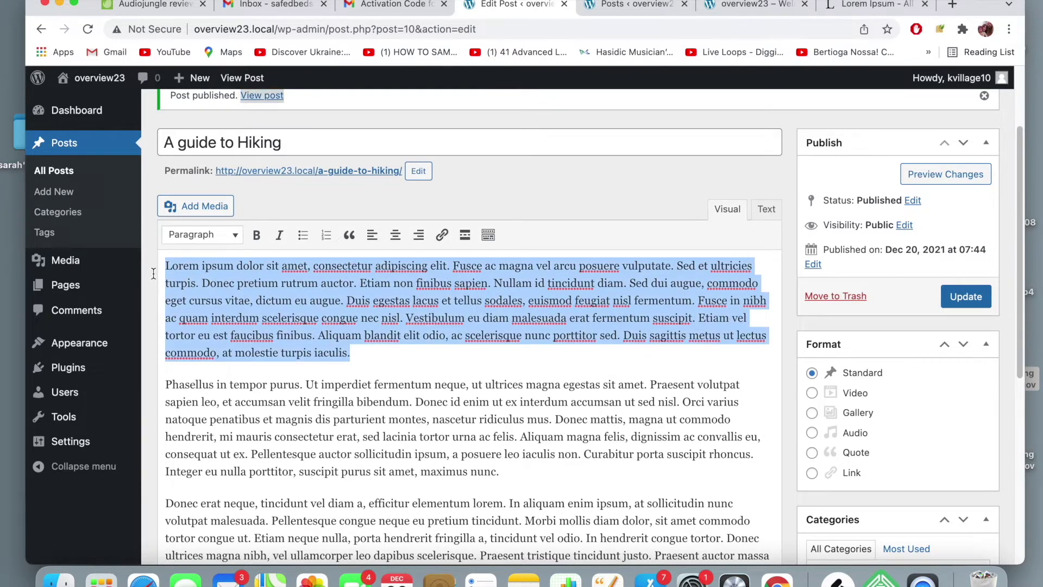
click(396, 234)
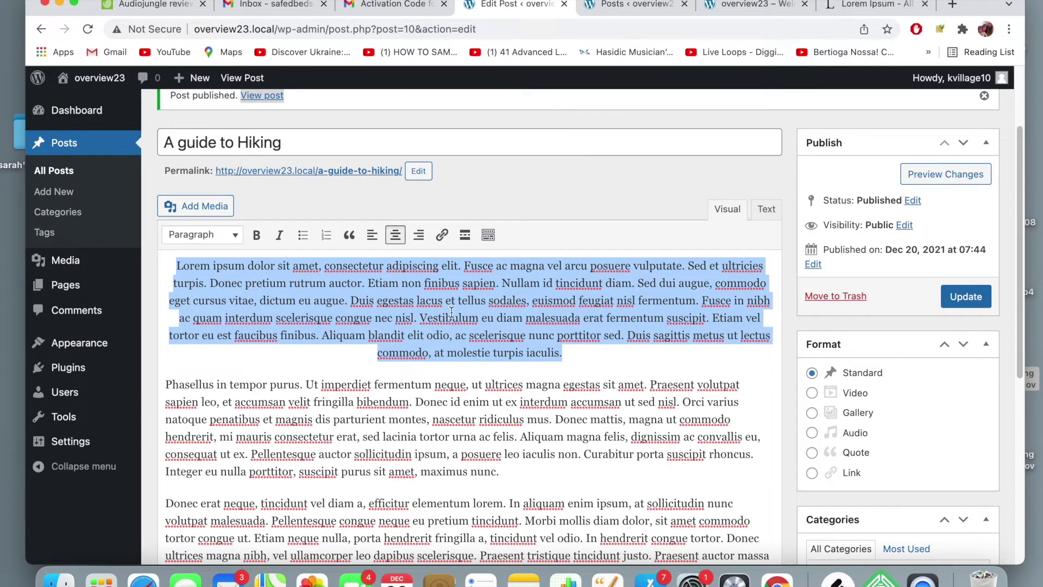
click(462, 318)
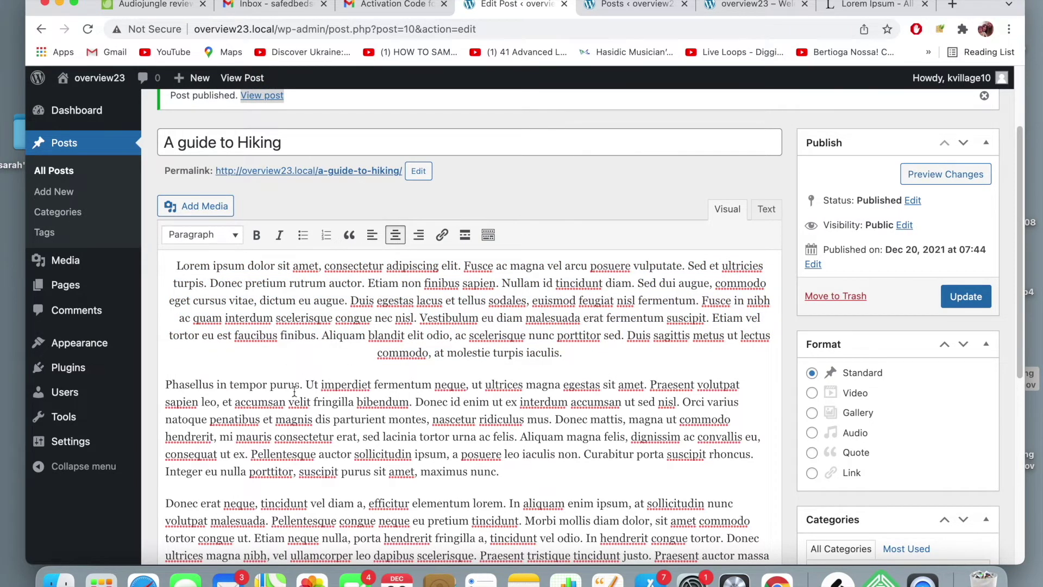
- Select a phrase and open the link options, then close them without adding a link
drag(303, 388, 152, 384)
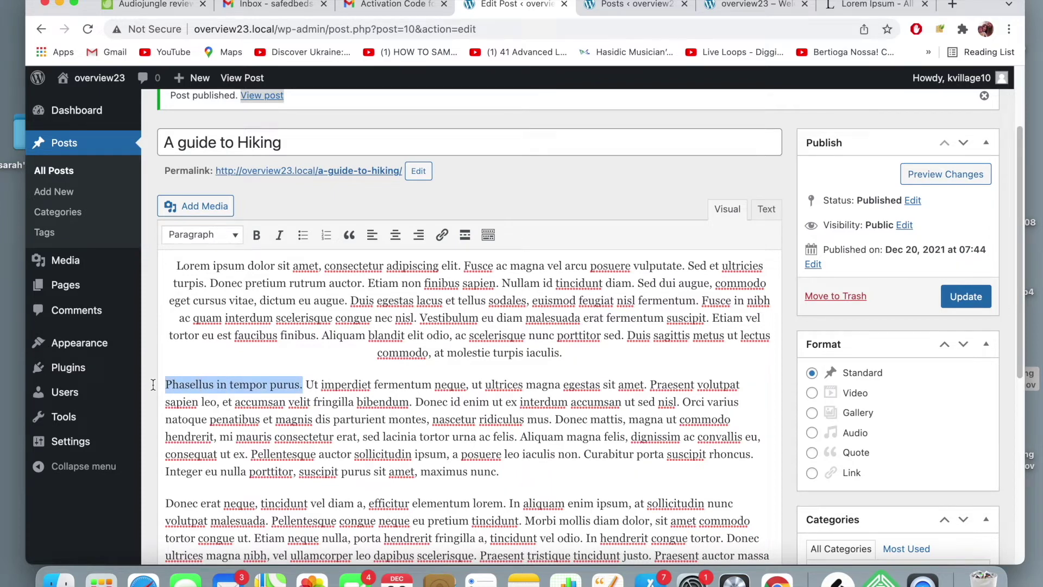
click(337, 403)
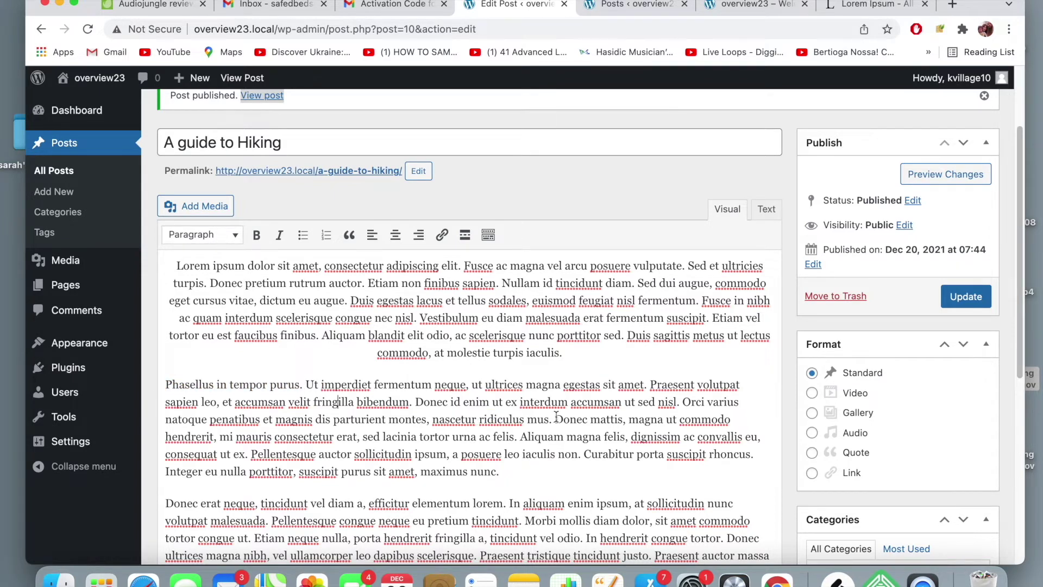
drag(552, 423, 313, 421)
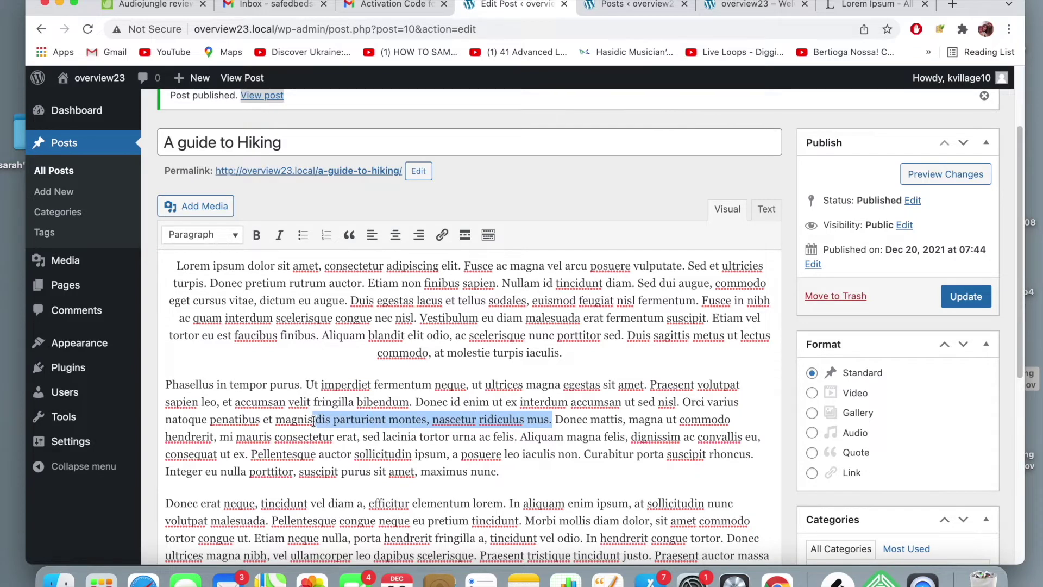
click(442, 236)
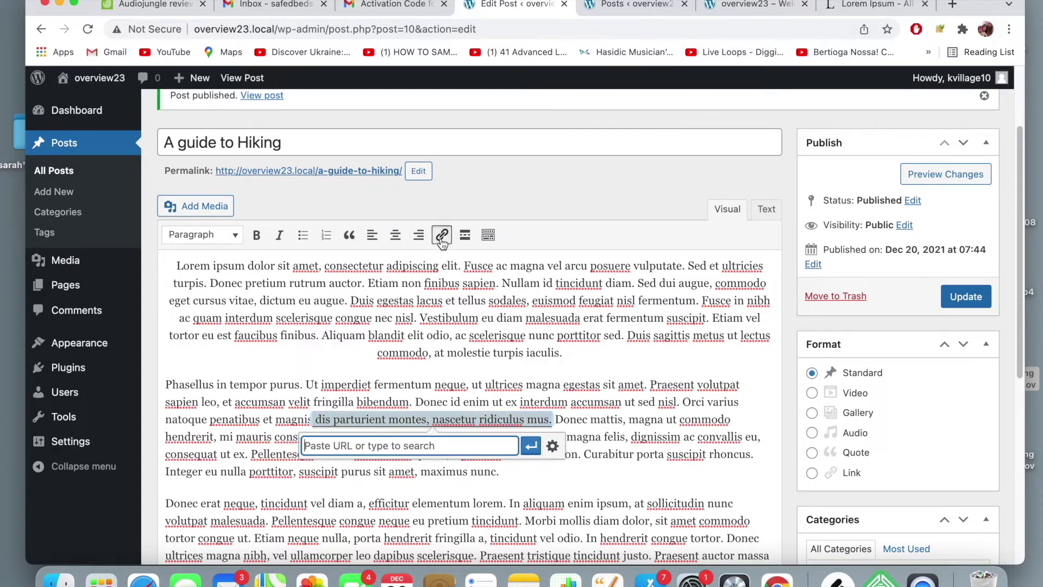
click(554, 448)
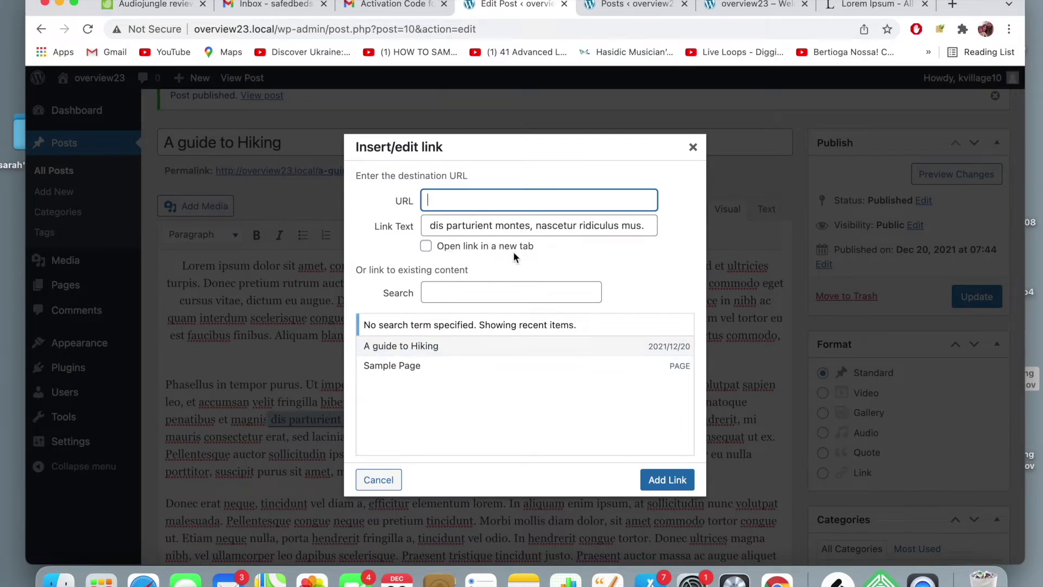
click(694, 148)
scroll(534, 282, down, 2)
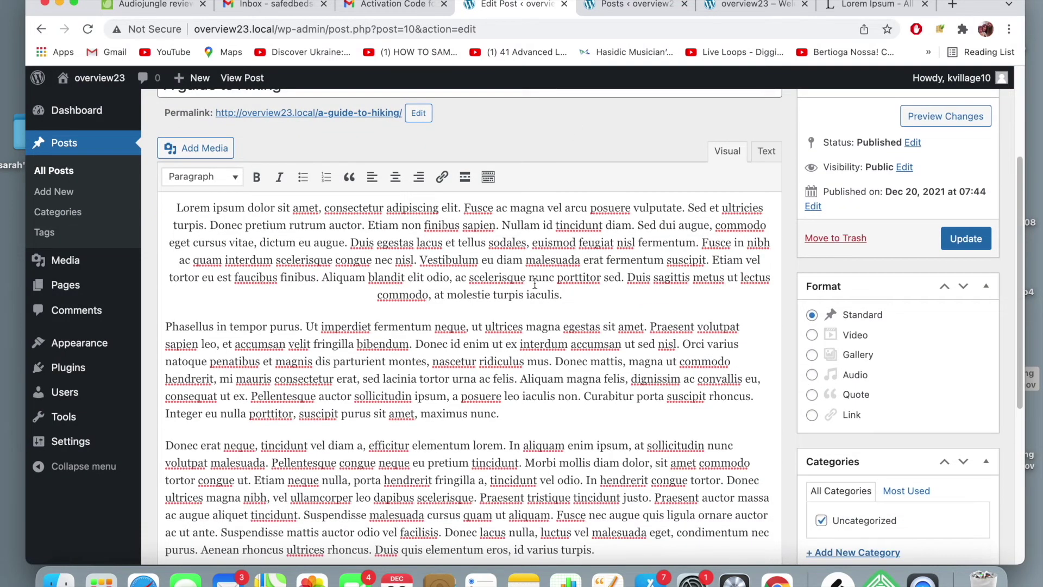
drag(502, 414, 126, 333)
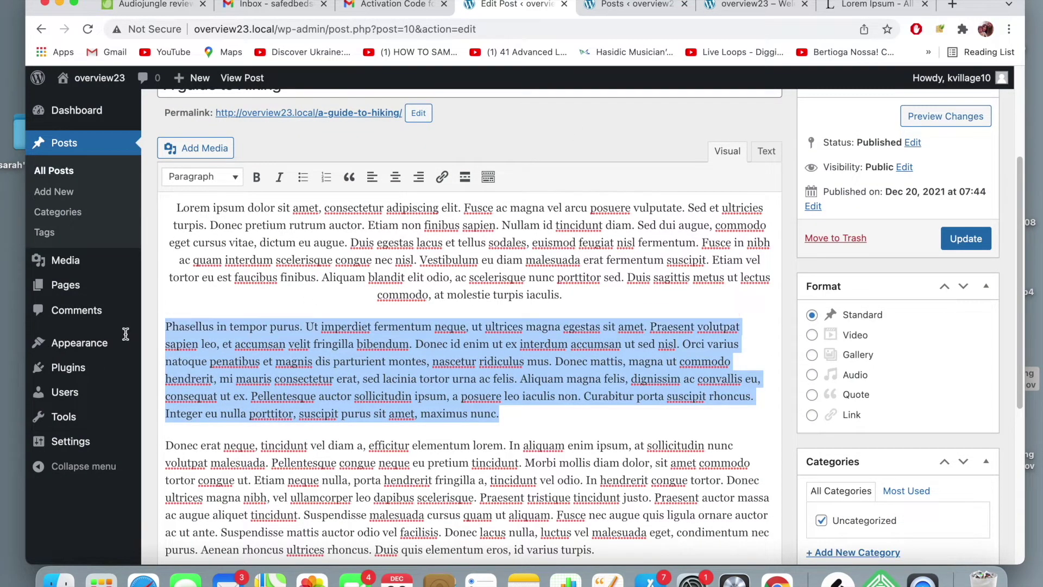
click(220, 186)
click(233, 230)
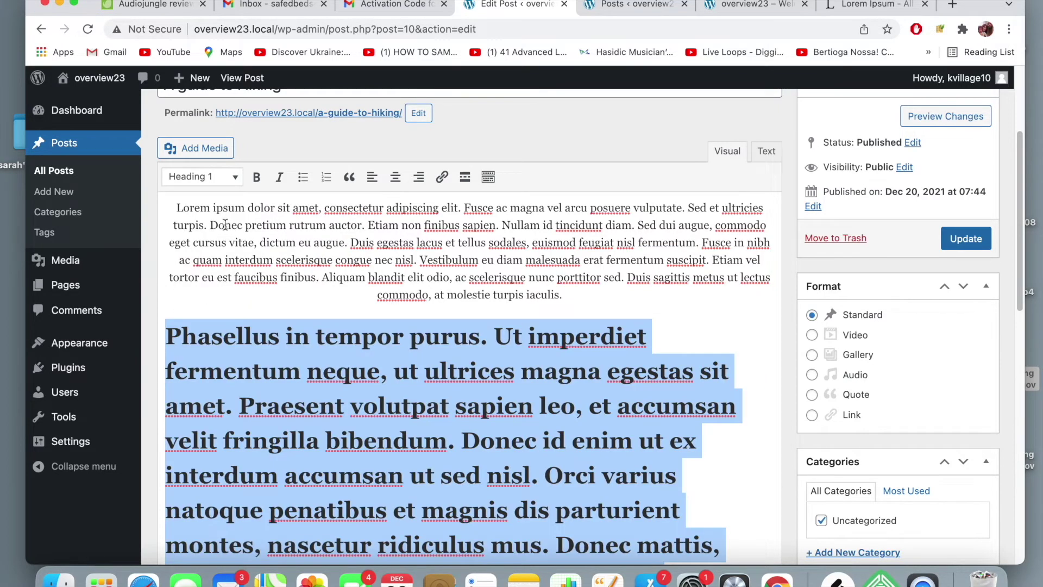
scroll(324, 384, down, 3)
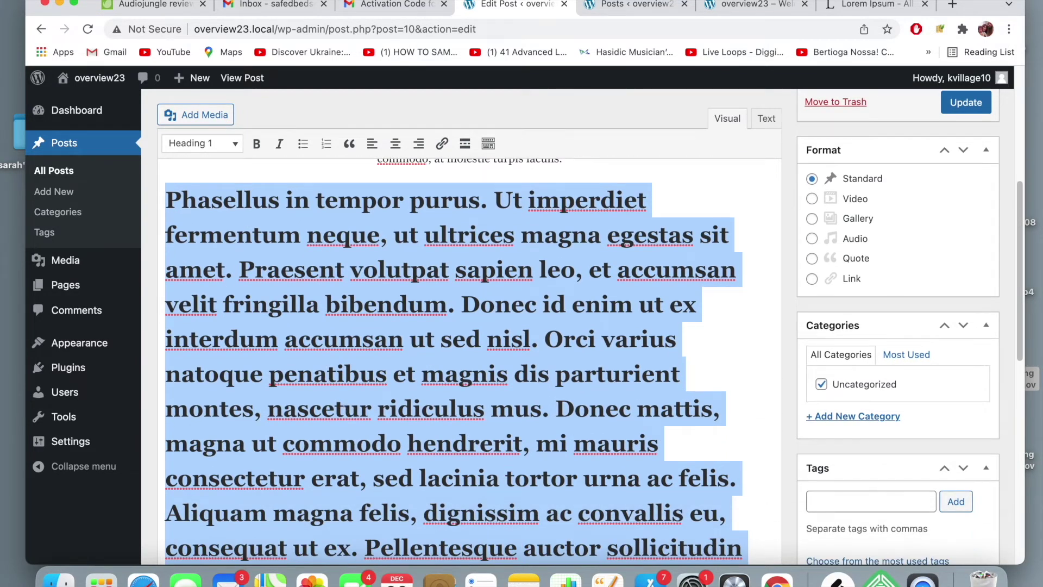
key(BackSpace)
scroll(337, 384, up, 2)
key(super+z)
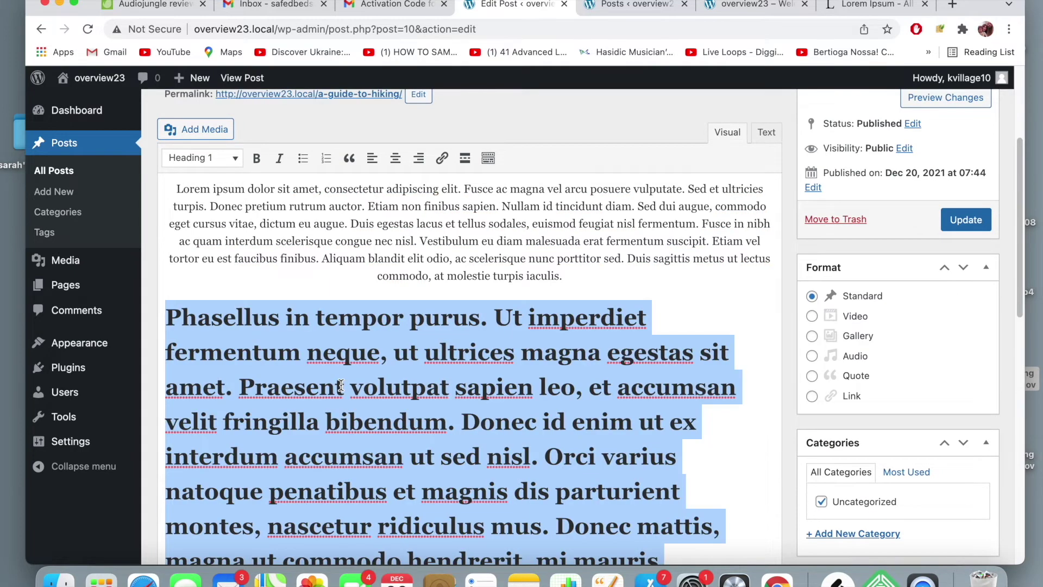
key(super+z)
click(376, 336)
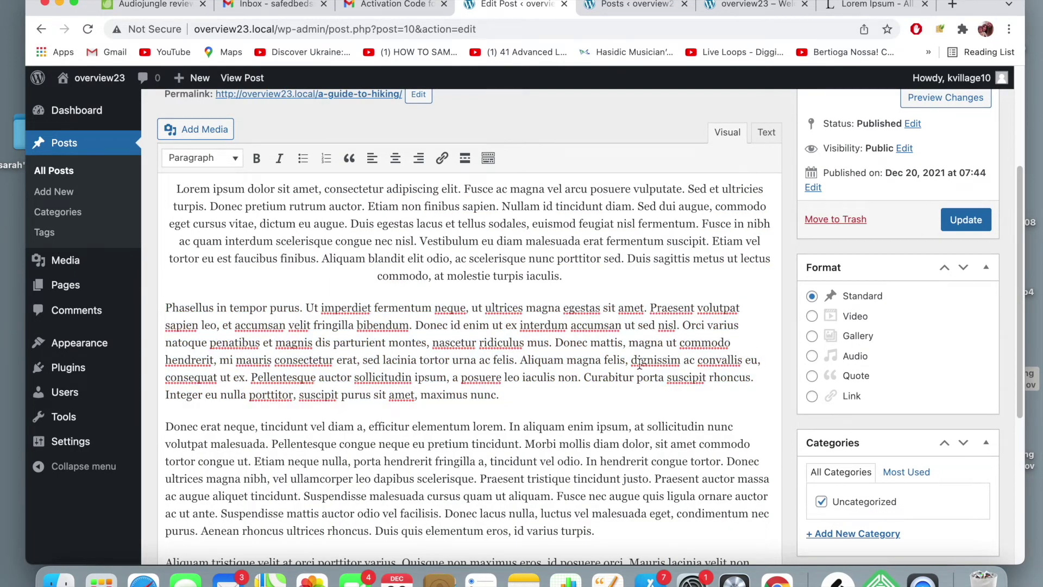
scroll(639, 364, up, 2)
scroll(639, 364, up, 2)
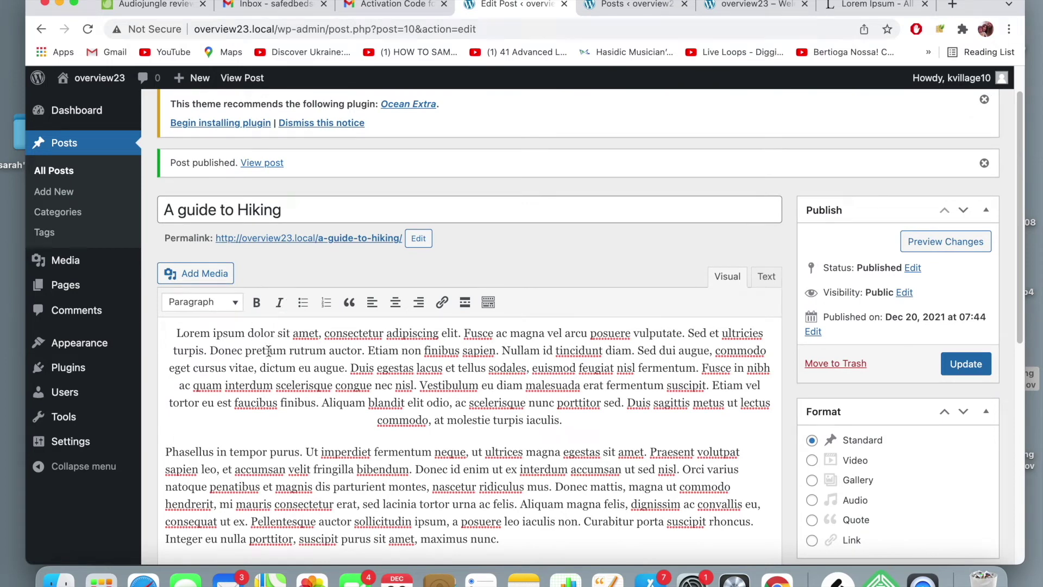
scroll(325, 361, down, 1)
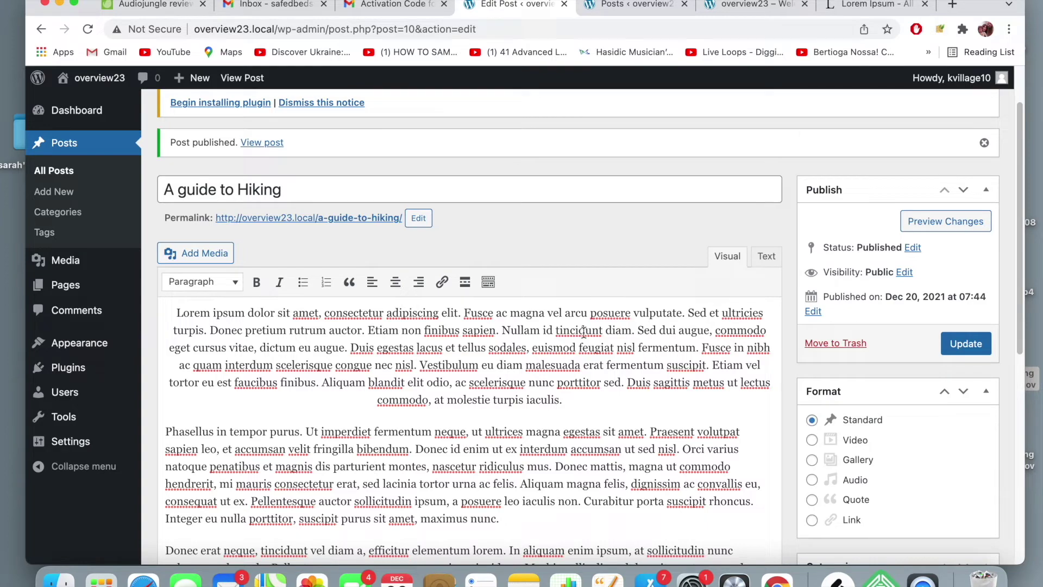
scroll(679, 361, down, 3)
scroll(679, 361, down, 6)
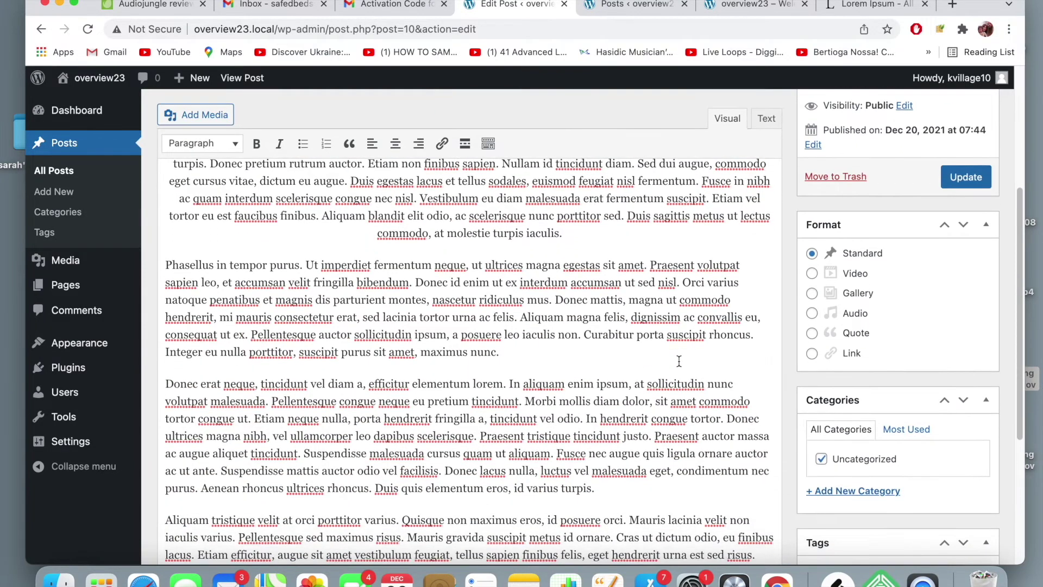
scroll(679, 361, down, 2)
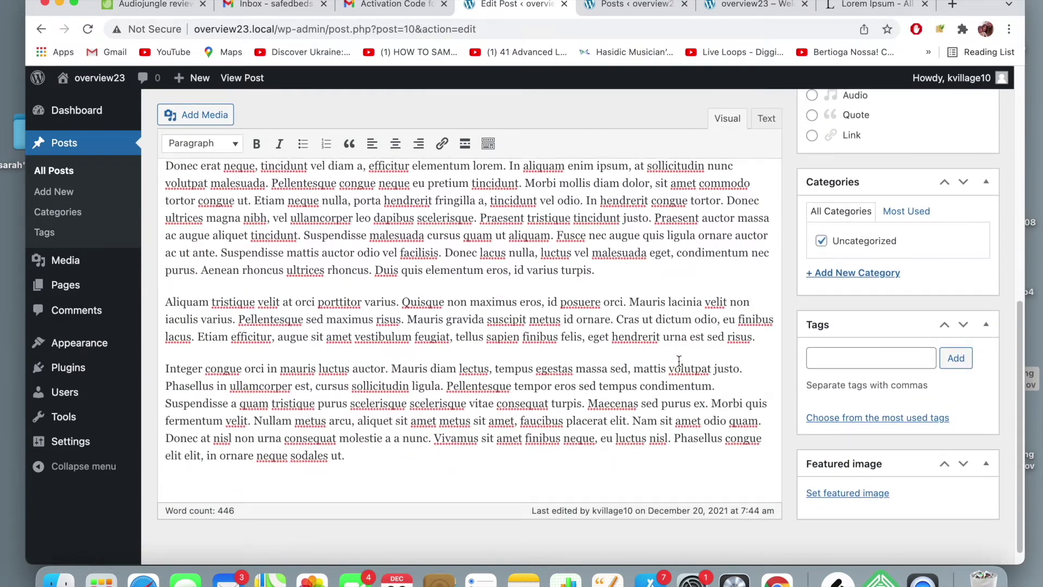
scroll(679, 362, up, 5)
scroll(678, 361, down, 1)
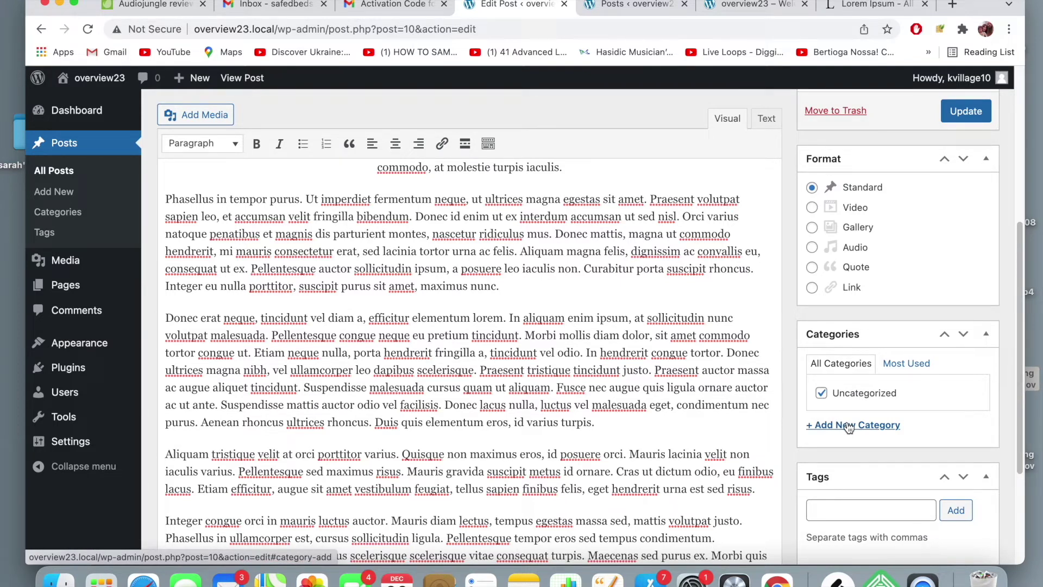
- Add a new Hiking category and uncheck Uncategorized for the post
click(849, 426)
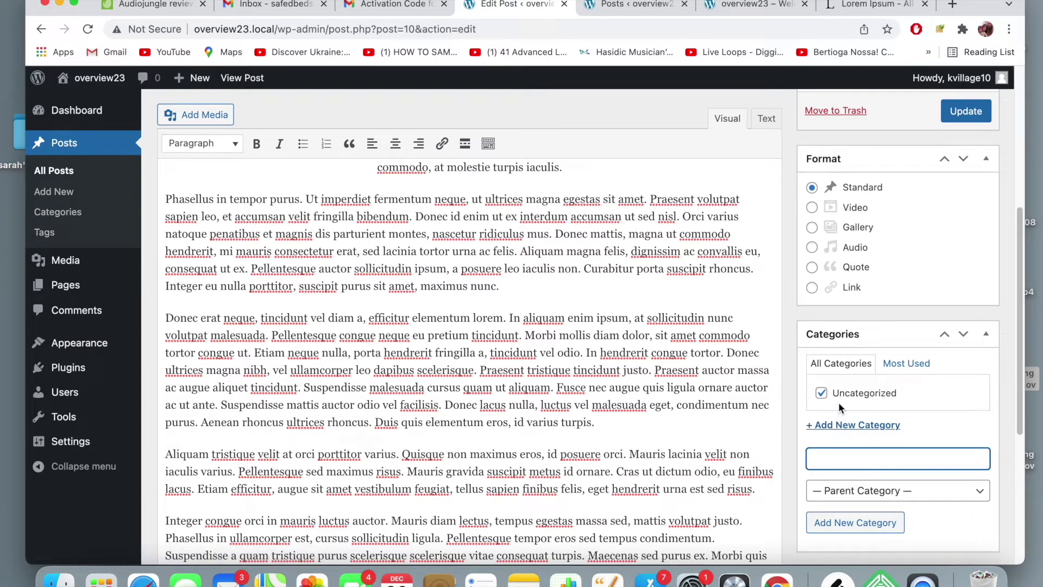
text(Hiking)
click(866, 519)
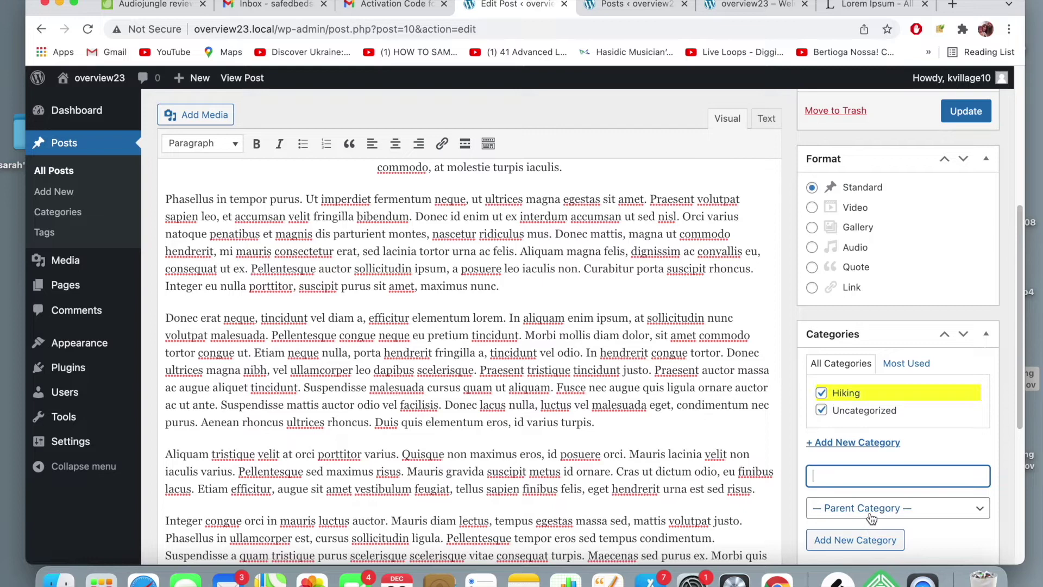
click(822, 412)
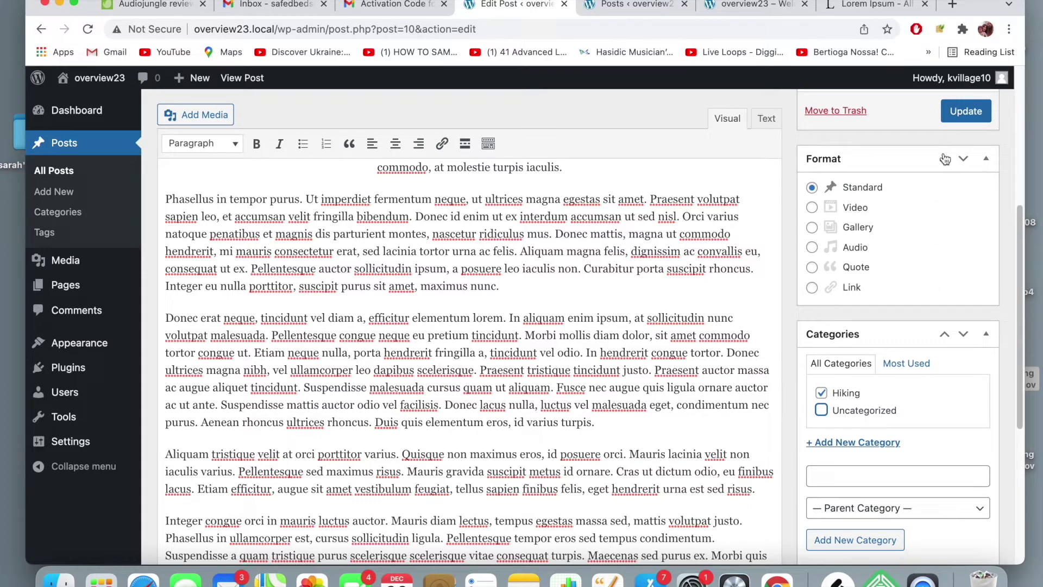
scroll(846, 334, down, 2)
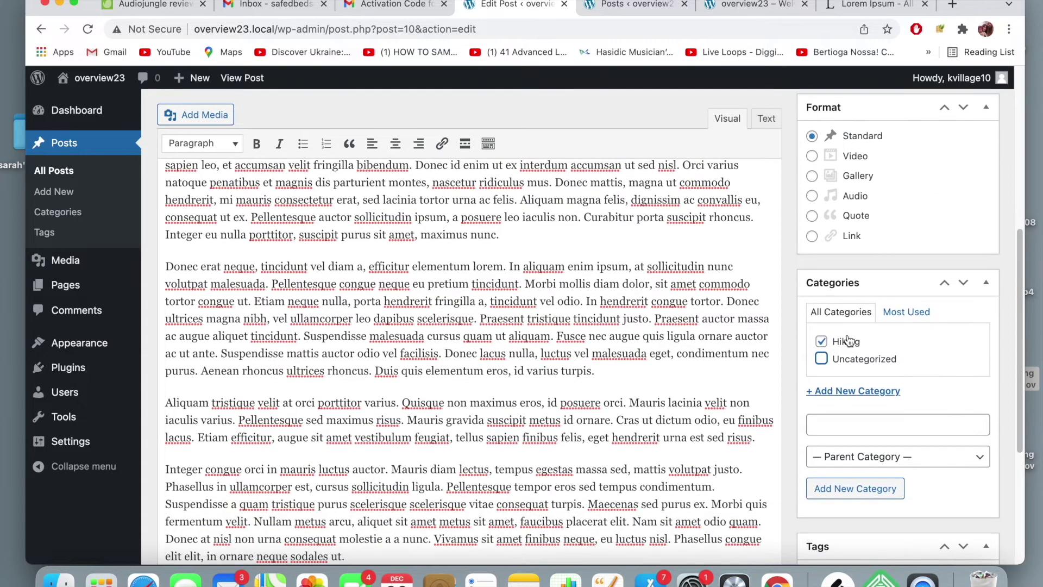
scroll(848, 340, down, 1)
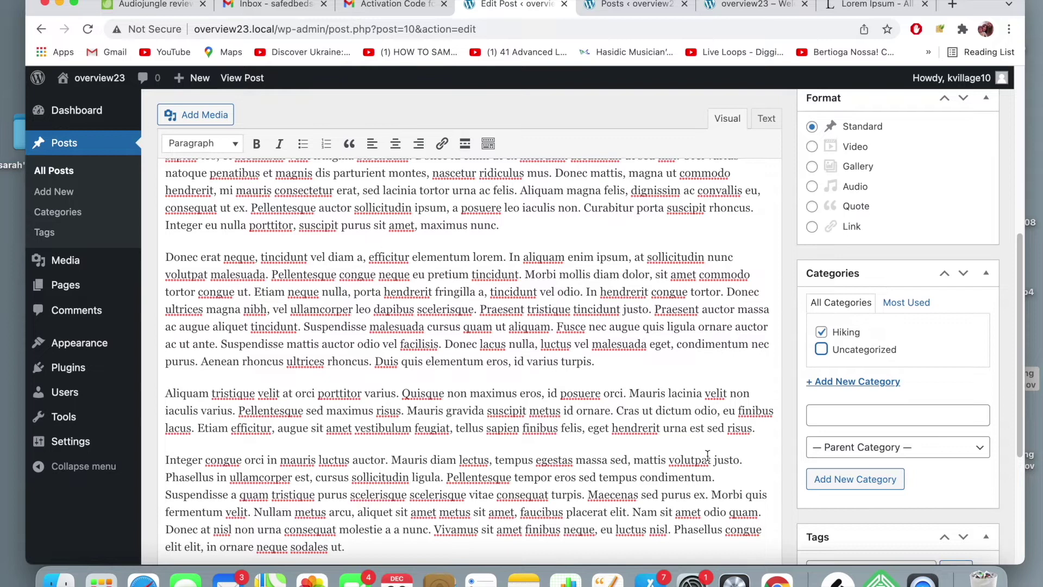
scroll(804, 303, down, 5)
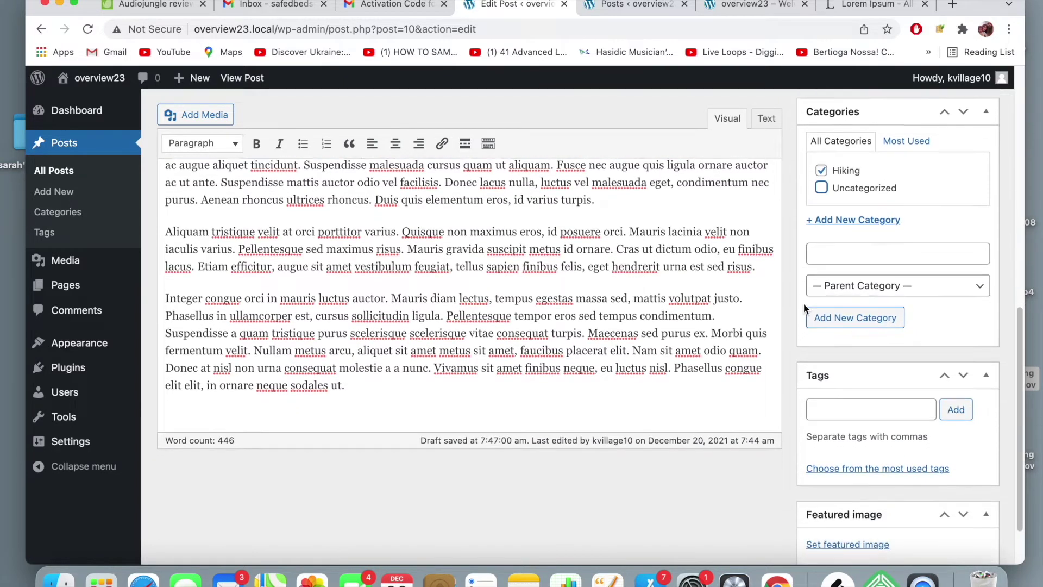
scroll(803, 303, down, 1)
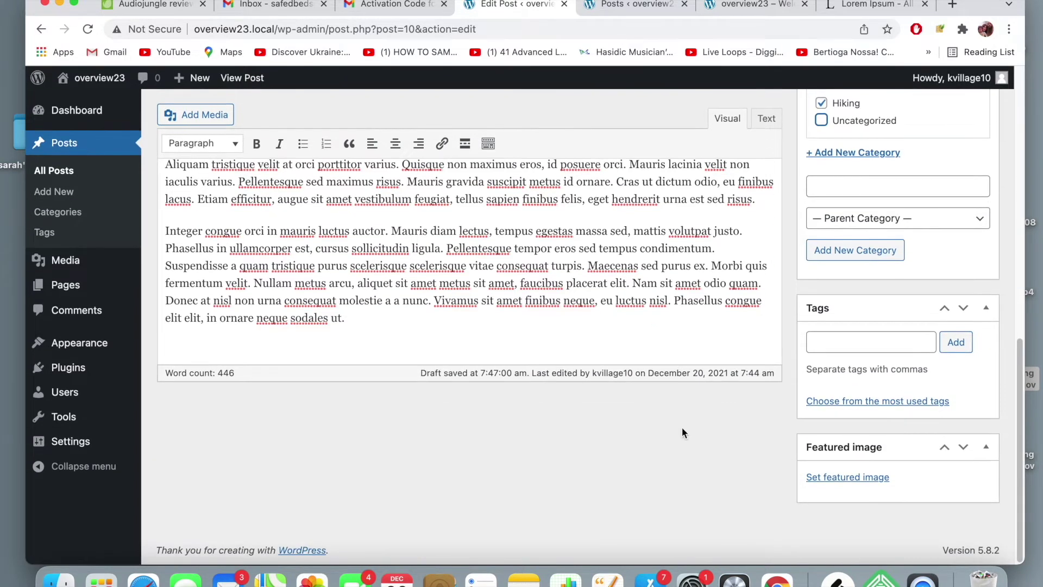
scroll(682, 427, up, 2)
scroll(682, 427, up, 5)
- Check the site's front page for the hiking post
click(750, 4)
scroll(274, 339, down, 3)
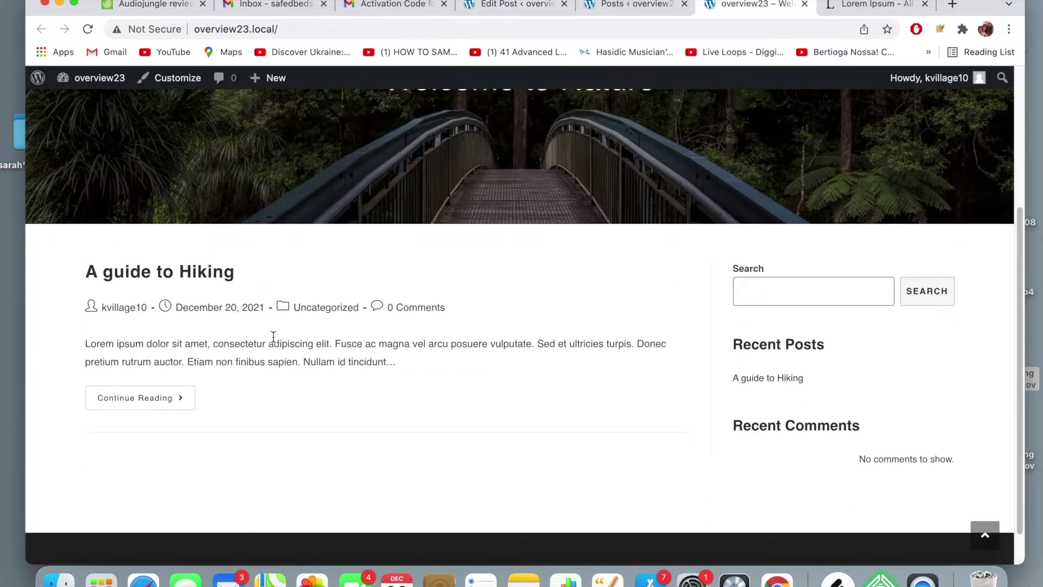
scroll(274, 336, up, 1)
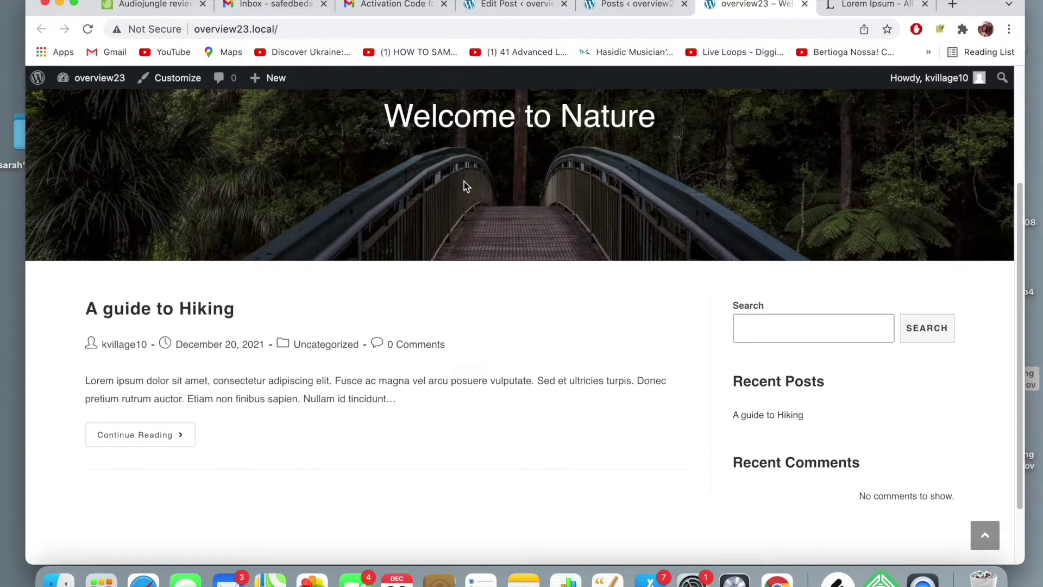
- Back in the post editor, bring up the featured image library, then a new browser tab
click(530, 10)
scroll(885, 271, down, 10)
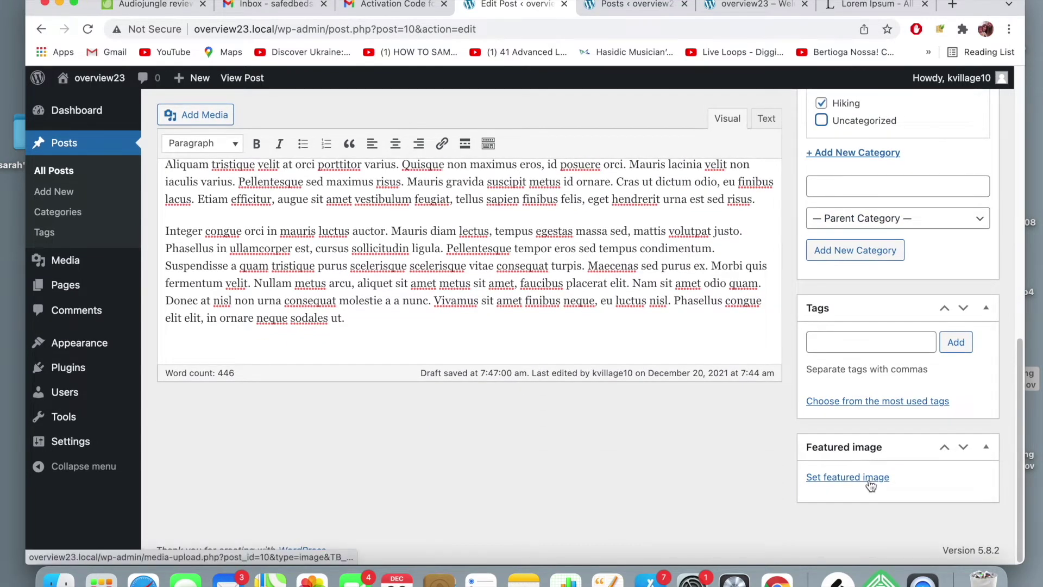
click(867, 477)
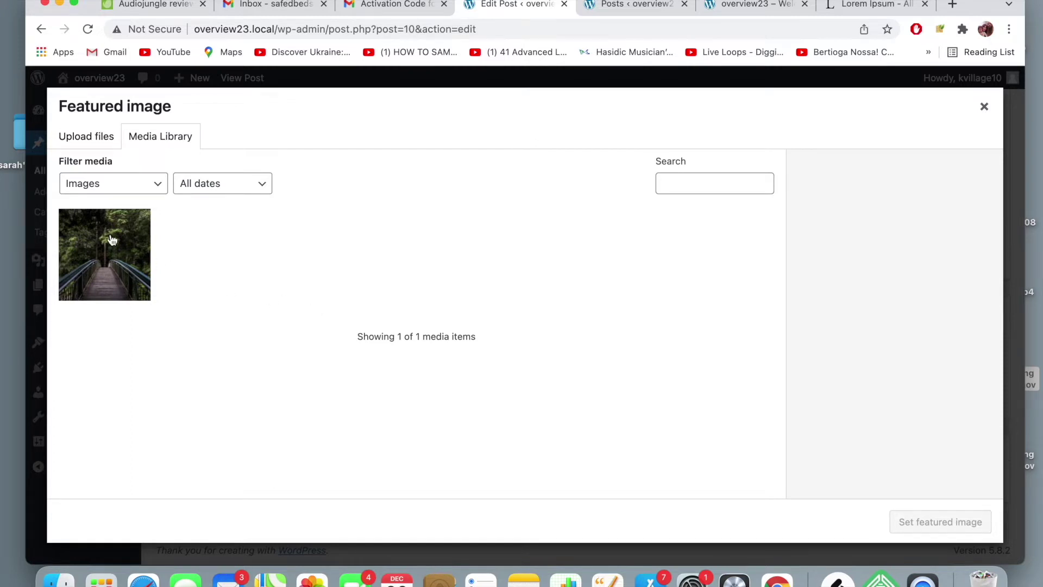
key(super+a)
click(953, 5)
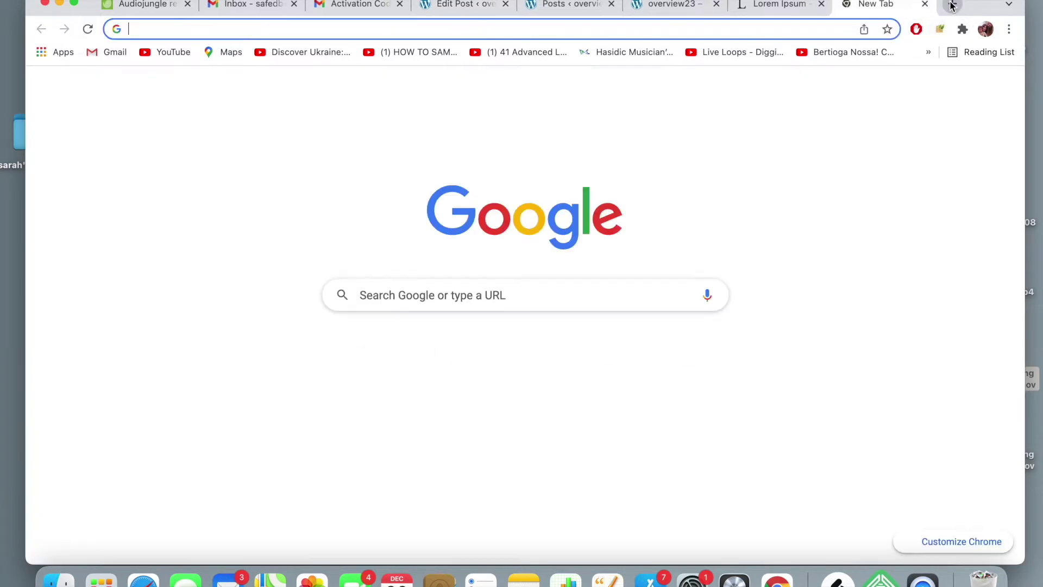
- Go to Unsplash and search for hiking photos
text(un)
key(Return)
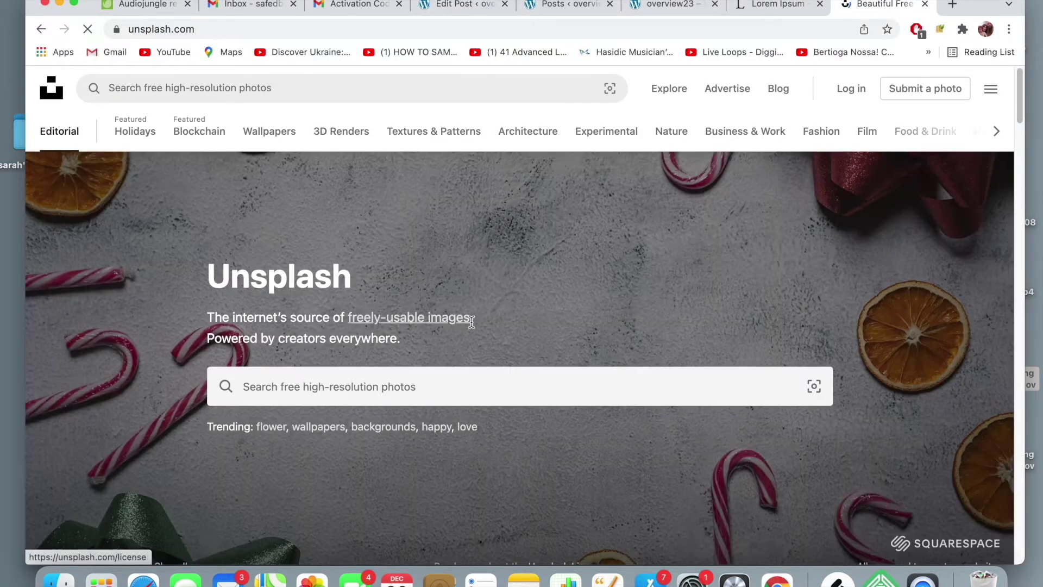
click(502, 392)
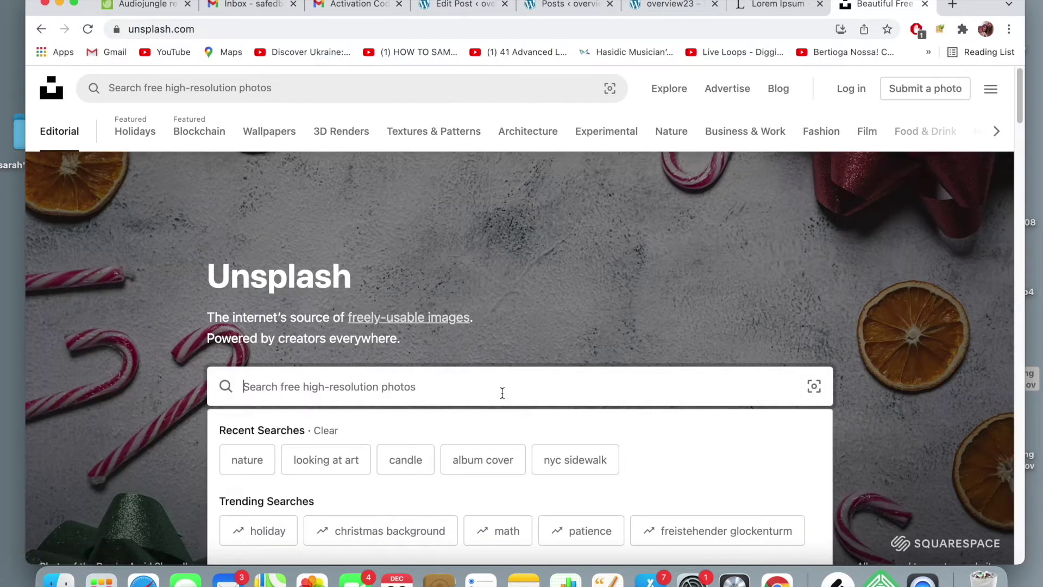
text(hiking)
key(Return)
scroll(507, 345, down, 3)
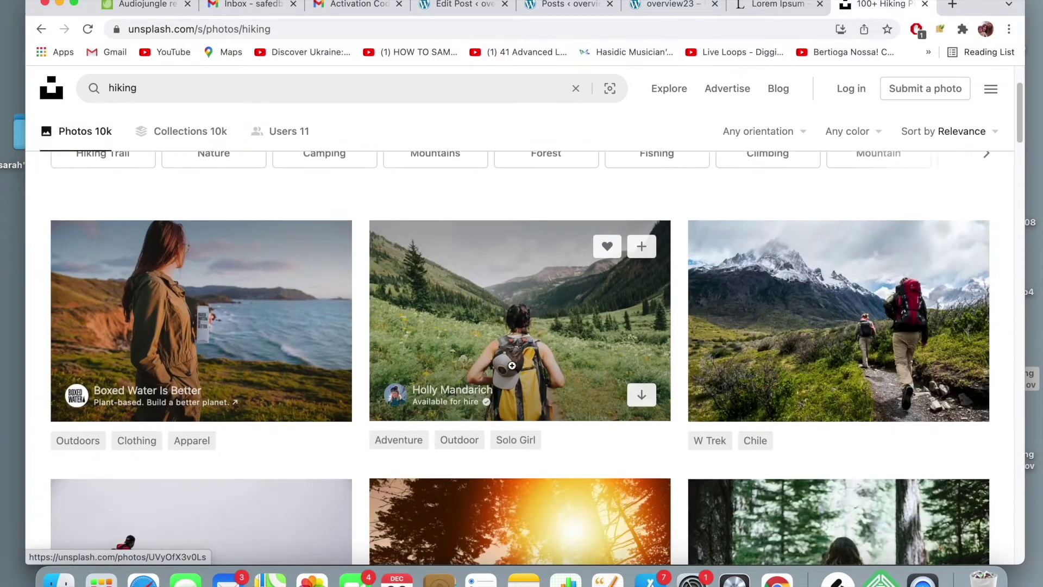
scroll(378, 336, up, 1)
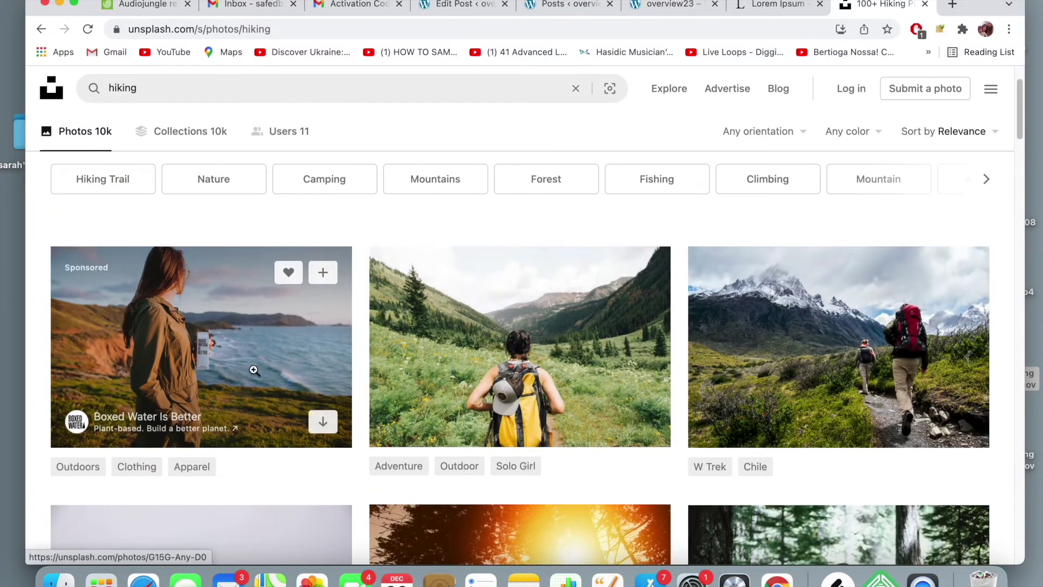
scroll(318, 370, down, 1)
scroll(318, 370, down, 10)
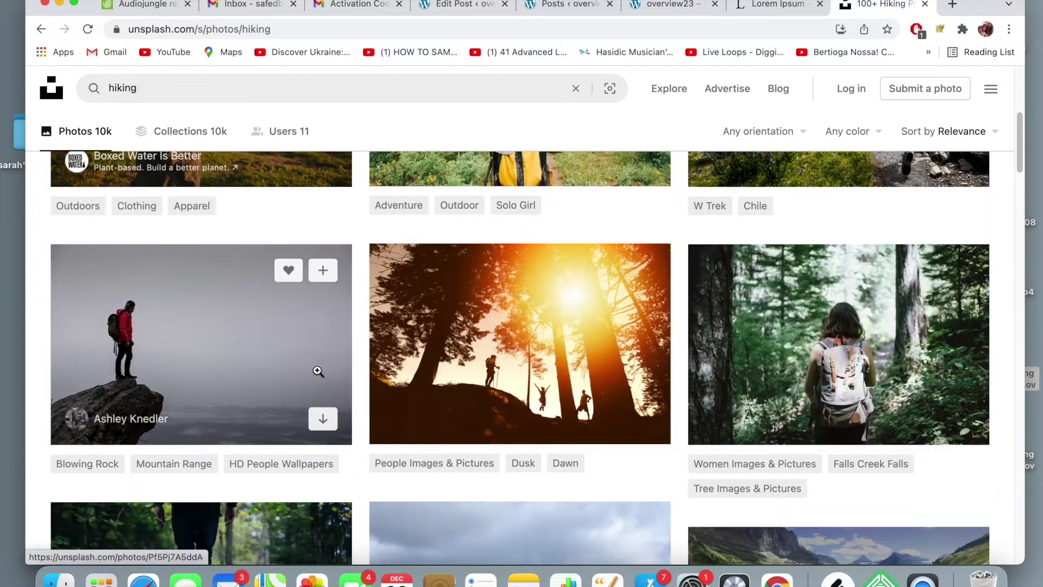
scroll(317, 370, down, 1)
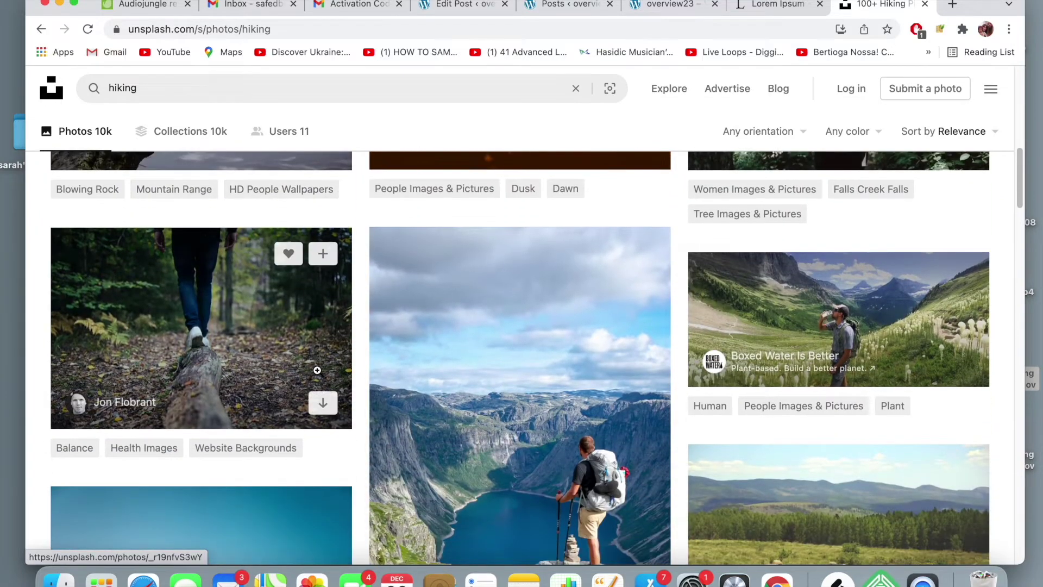
- Download the forest log-walking photo at Medium (1920x1280) size
click(256, 343)
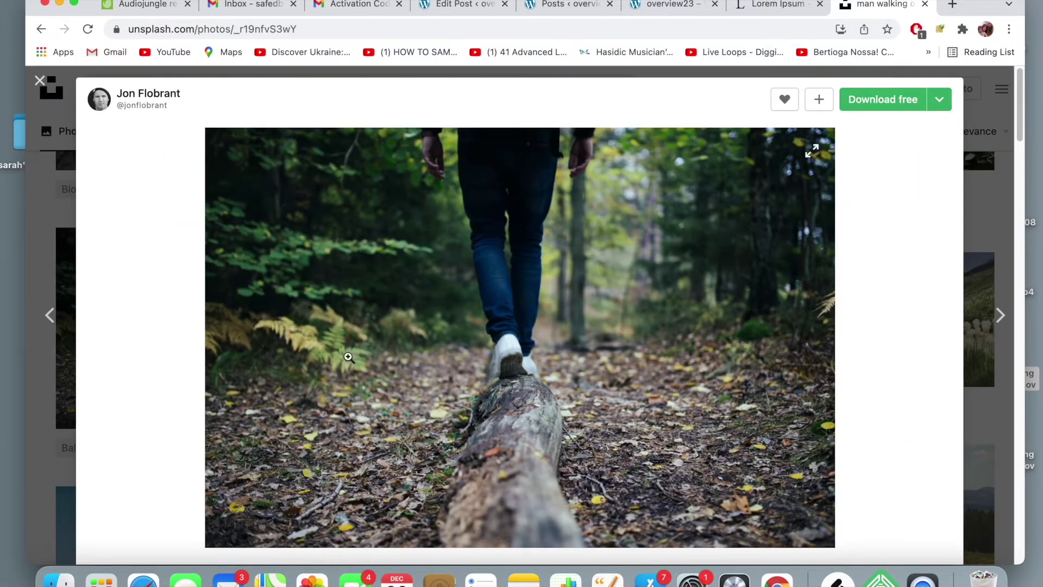
click(940, 103)
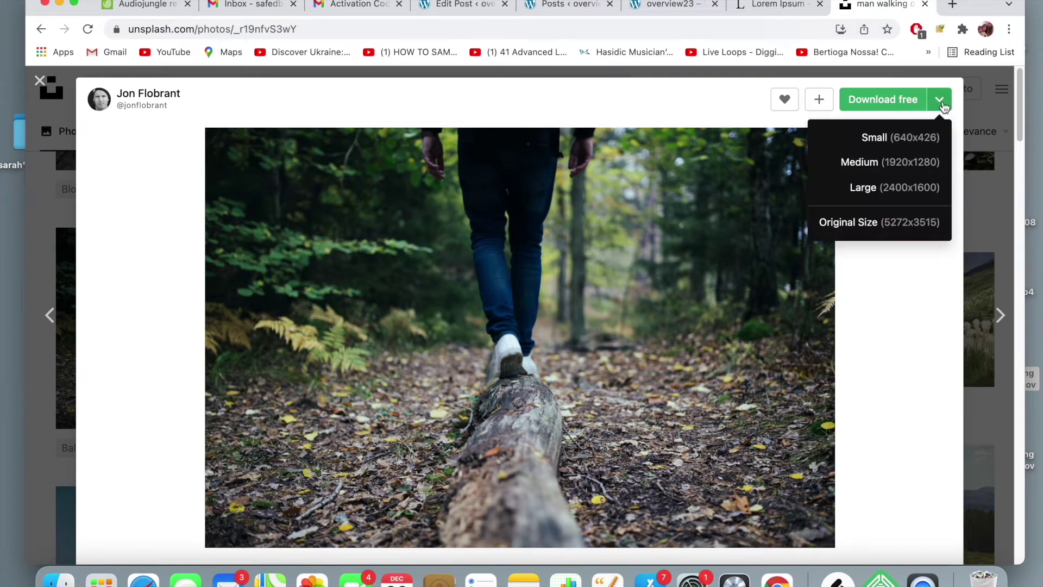
click(911, 157)
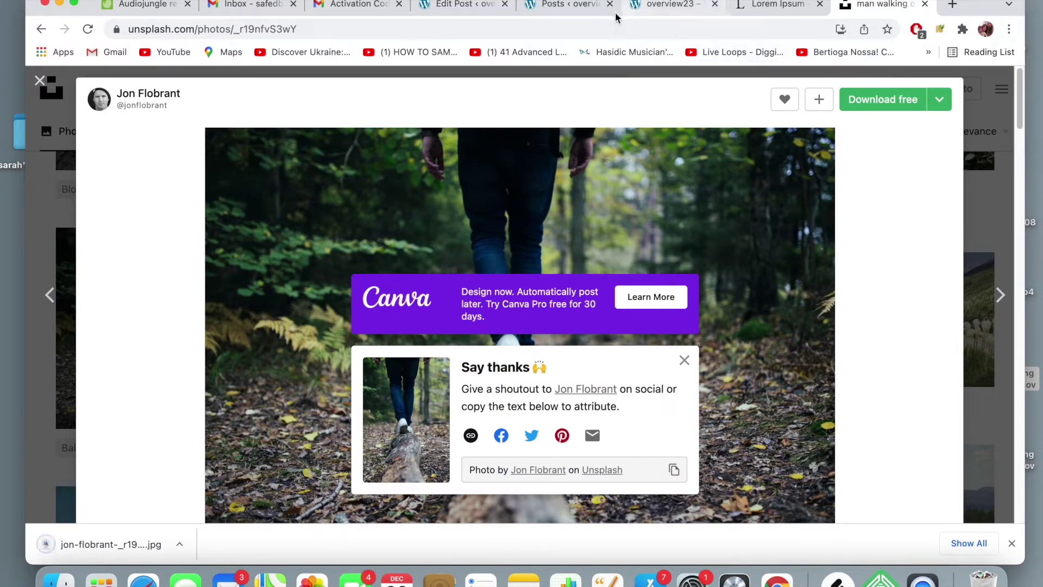
click(470, 6)
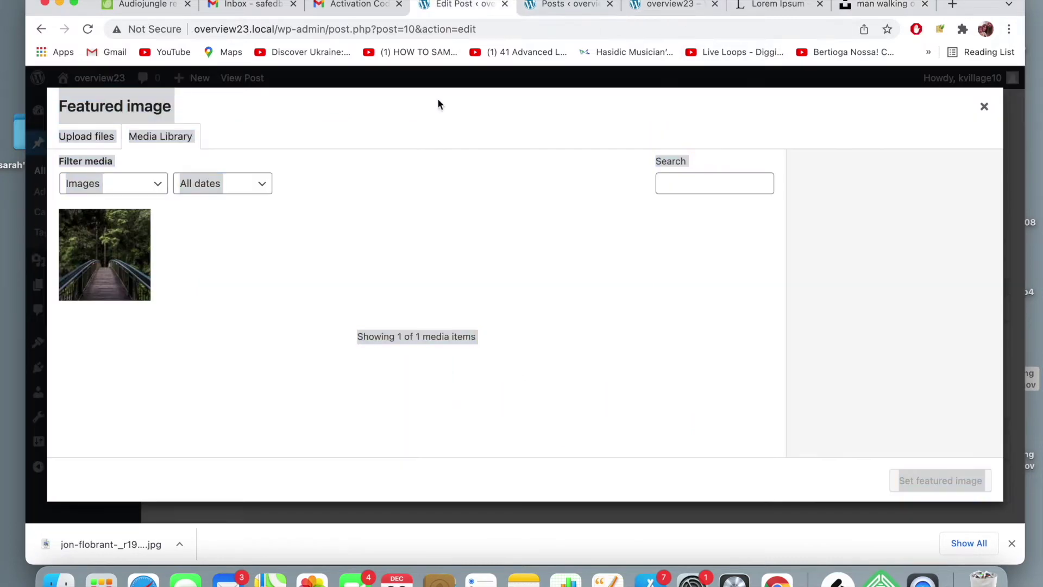
- Upload the downloaded forest-log photo and set it as the featured image
click(984, 106)
scroll(797, 323, down, 1)
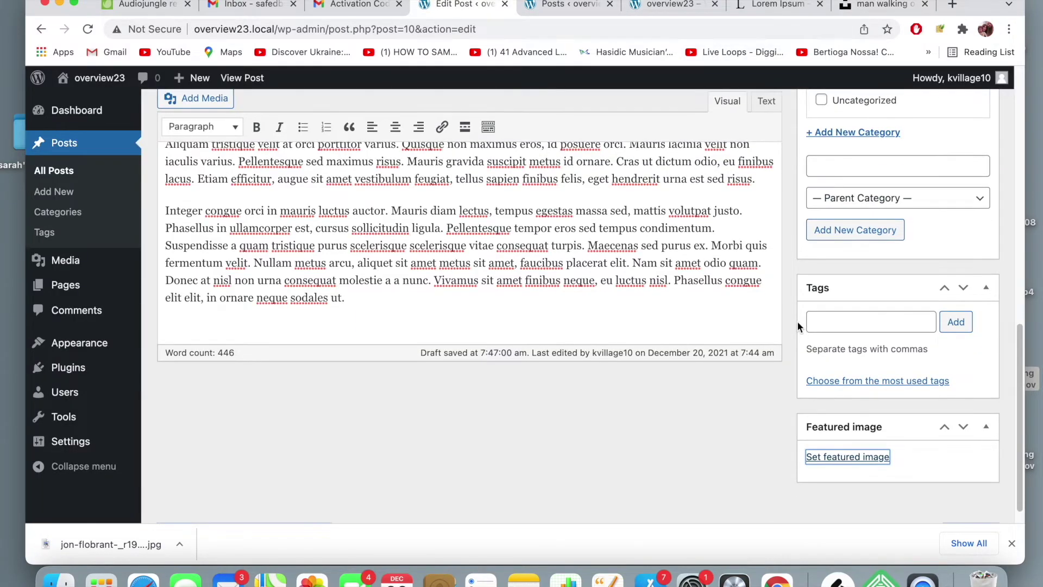
double_click(862, 459)
click(220, 261)
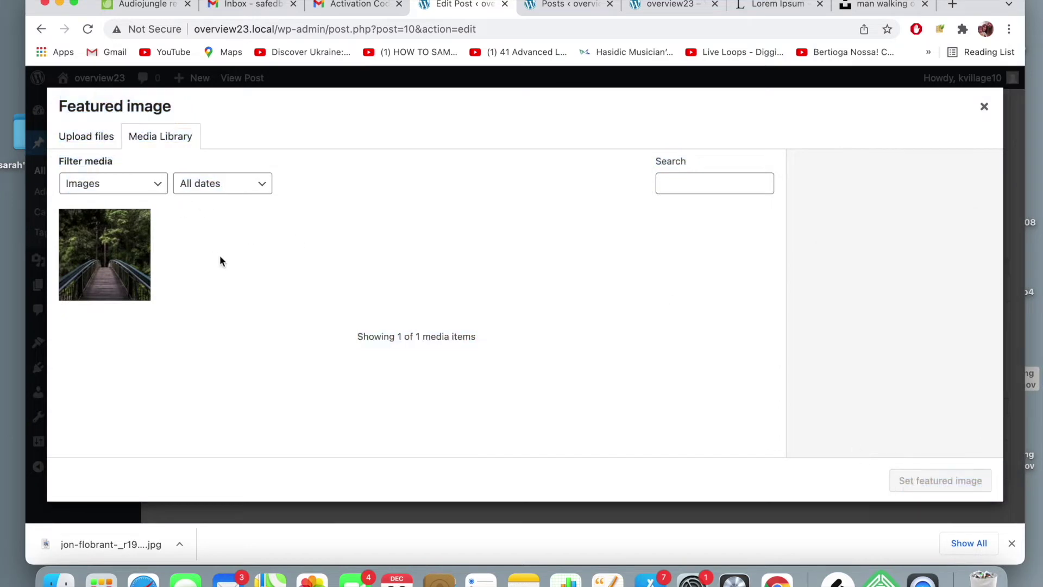
click(91, 139)
drag(112, 536, 397, 333)
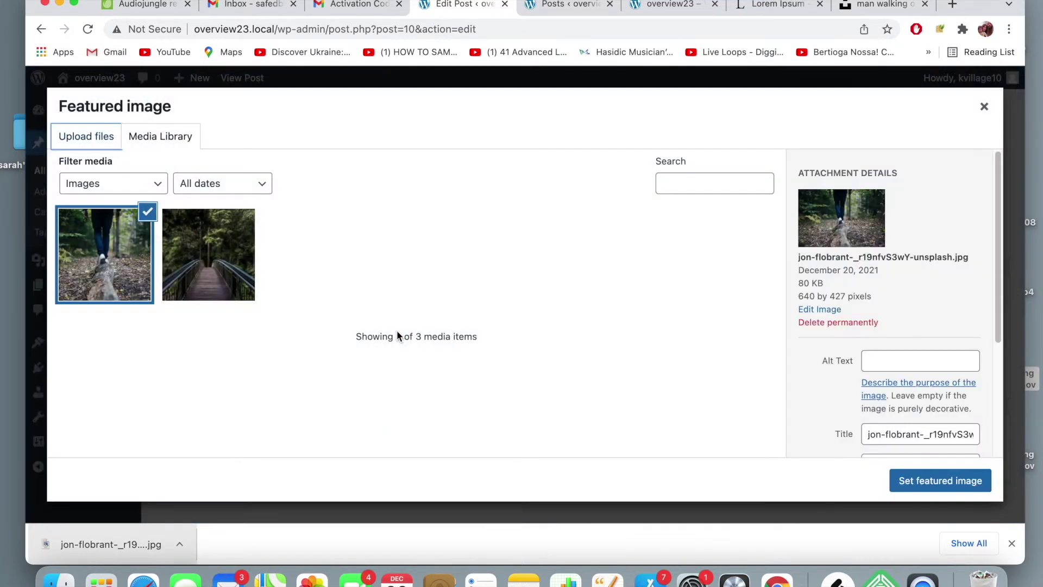
click(925, 483)
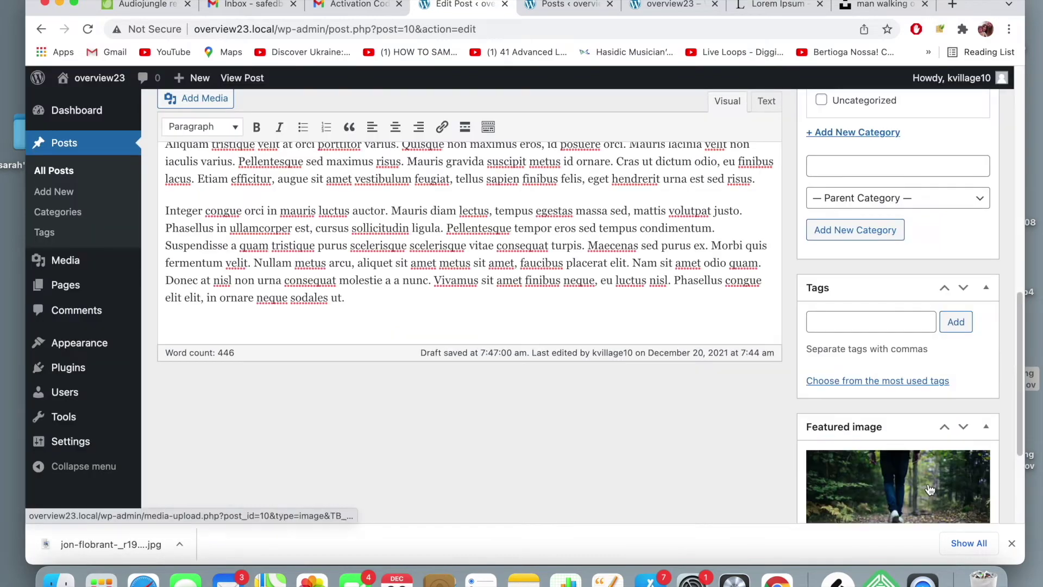
- Update the published post to save the new featured image
scroll(764, 434, down, 2)
scroll(764, 435, down, 2)
scroll(764, 432, up, 10)
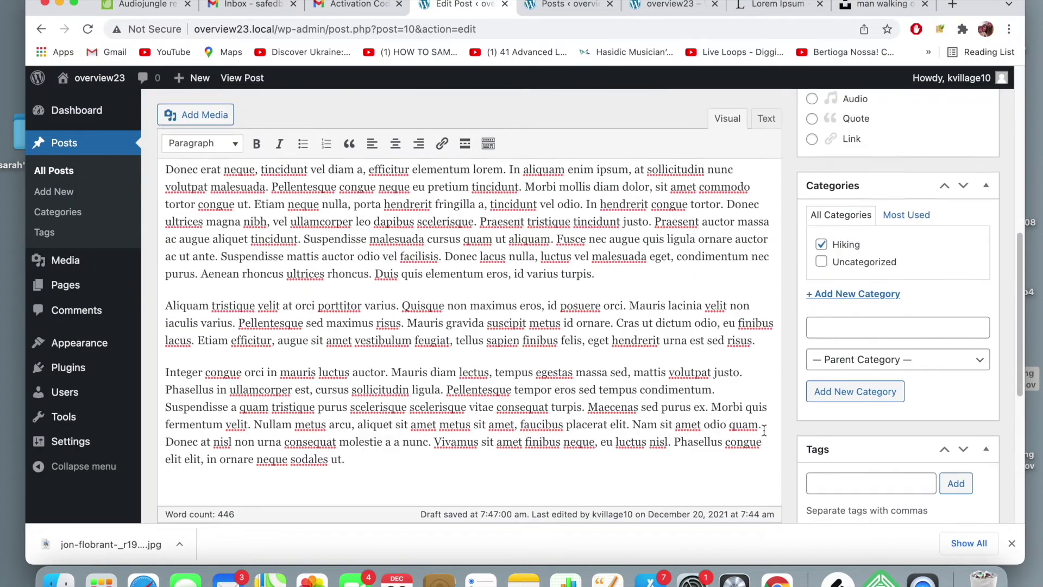
scroll(764, 430, up, 1)
scroll(924, 371, down, 3)
scroll(925, 372, up, 4)
click(963, 296)
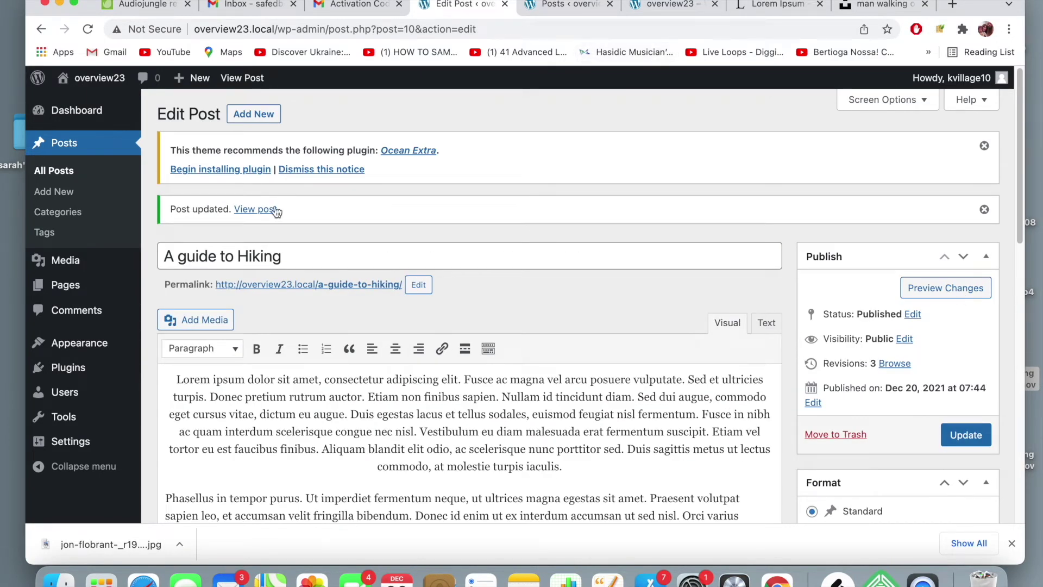
- View the live hiking post's Blog header, breadcrumb and forest-log featured image
click(242, 210)
scroll(347, 223, down, 5)
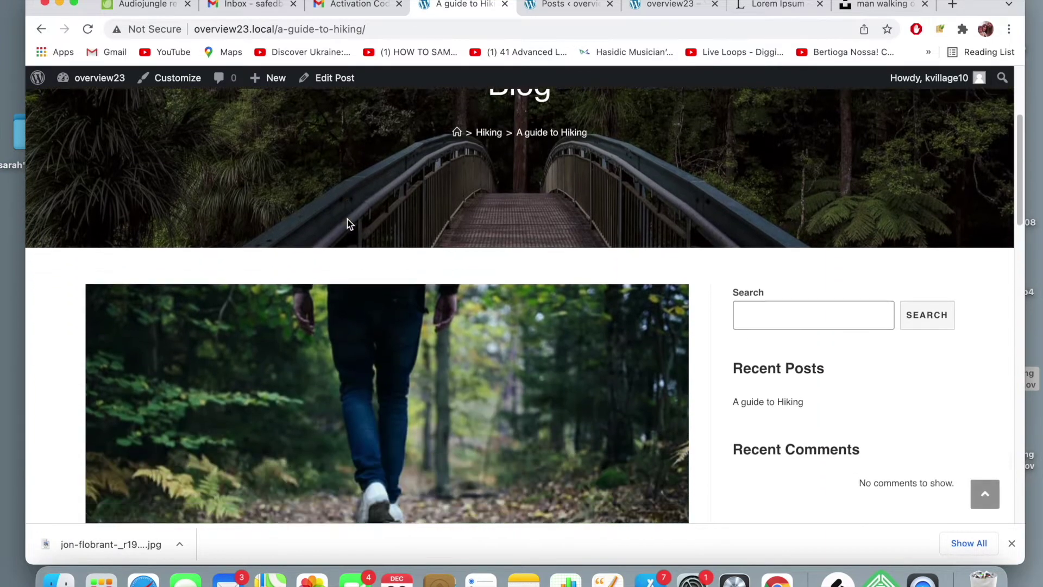
scroll(348, 223, up, 5)
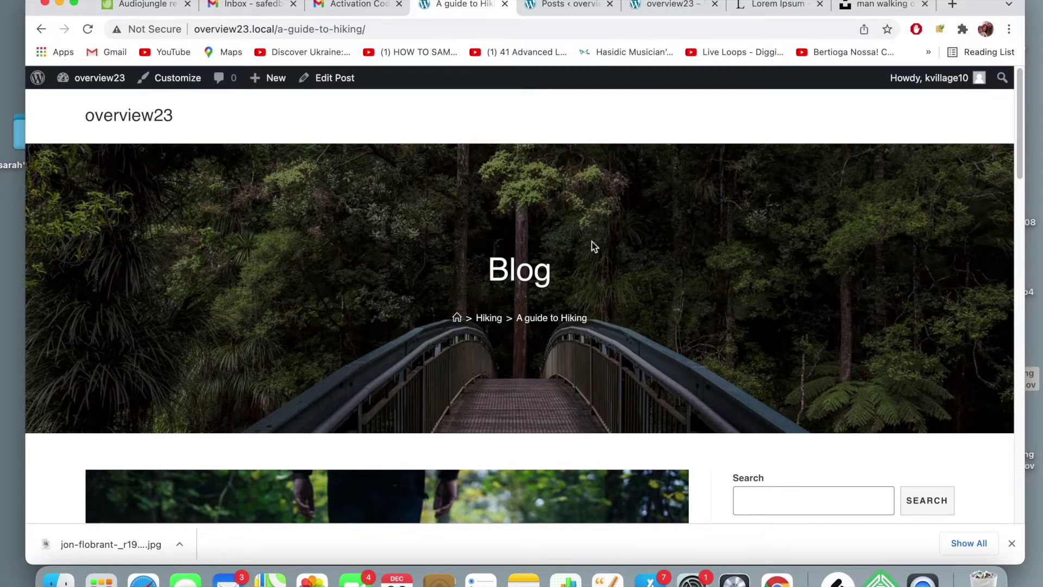
scroll(416, 277, down, 3)
scroll(416, 277, up, 3)
scroll(416, 277, down, 3)
scroll(416, 277, down, 5)
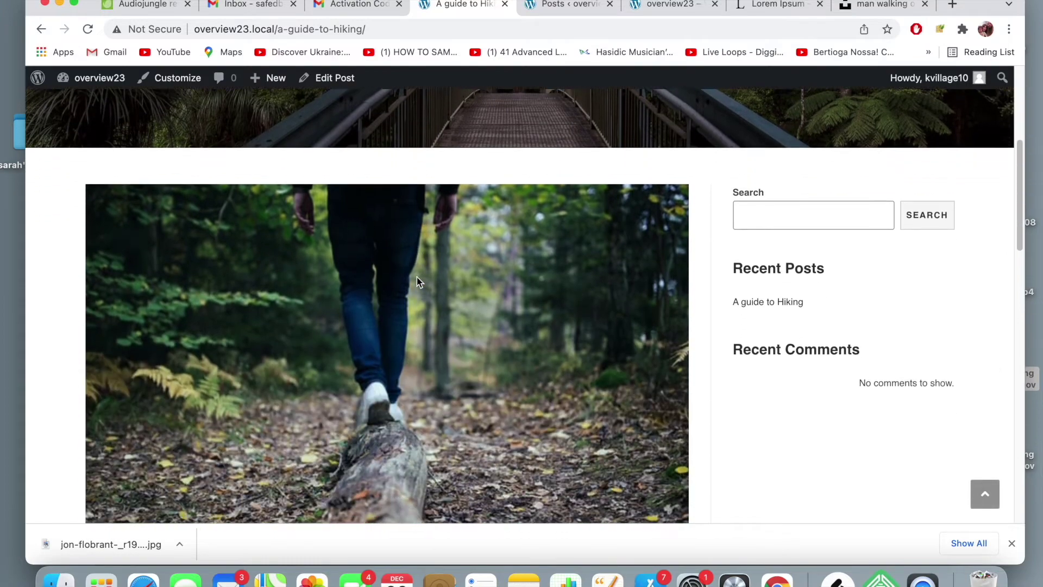
scroll(416, 277, up, 1)
scroll(417, 280, down, 4)
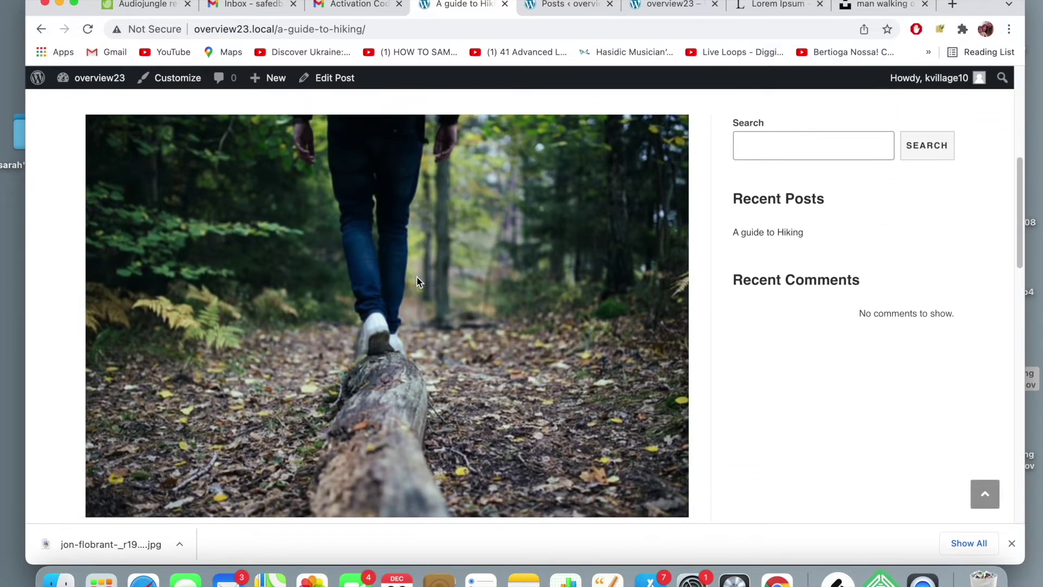
scroll(416, 277, up, 5)
scroll(416, 277, down, 4)
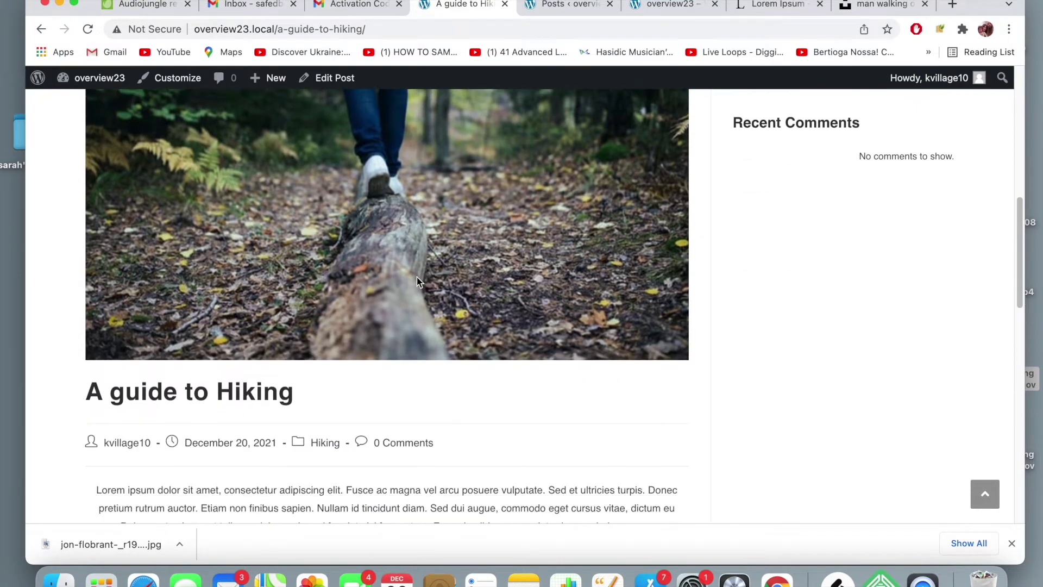
scroll(416, 277, up, 1)
scroll(416, 277, down, 4)
scroll(417, 280, down, 10)
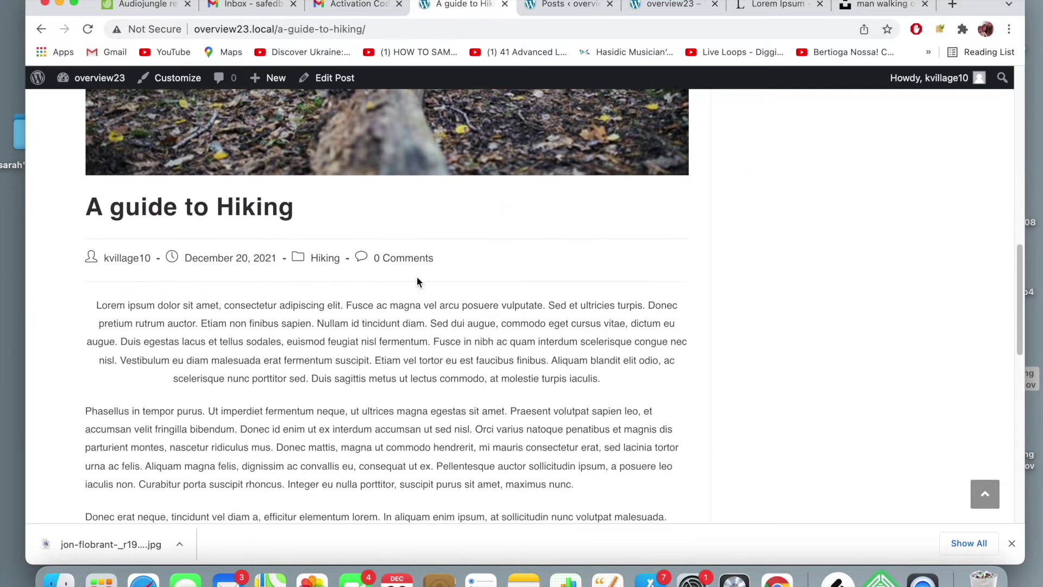
scroll(417, 278, down, 5)
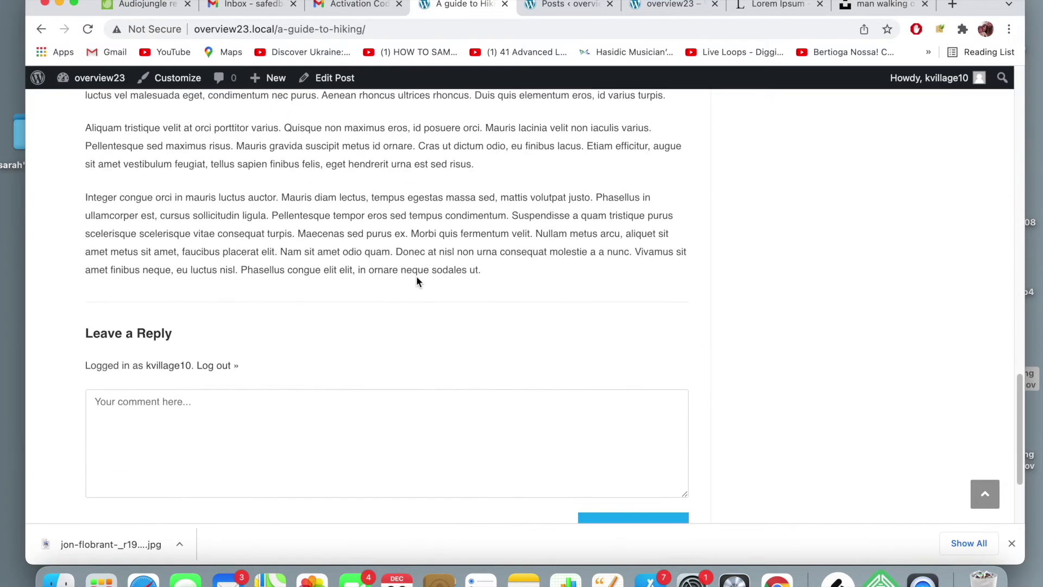
scroll(417, 280, up, 7)
scroll(417, 275, up, 10)
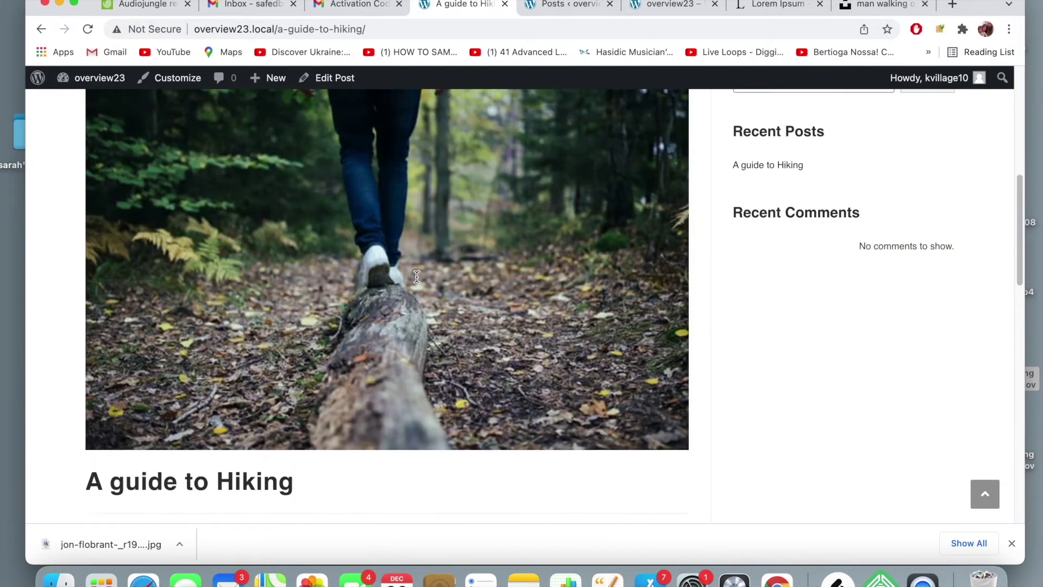
scroll(416, 275, down, 3)
scroll(416, 276, up, 1)
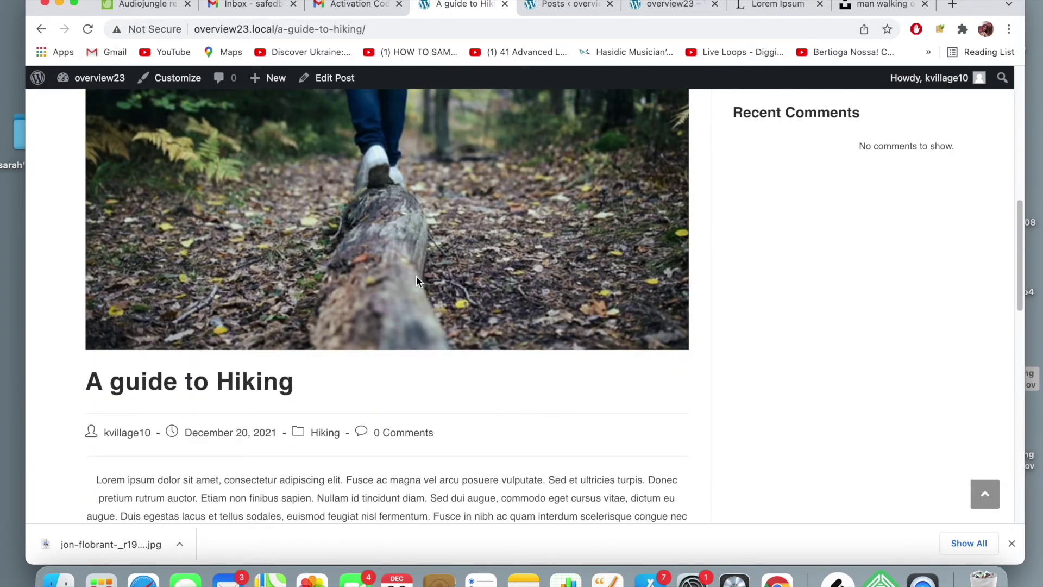
scroll(416, 275, down, 1)
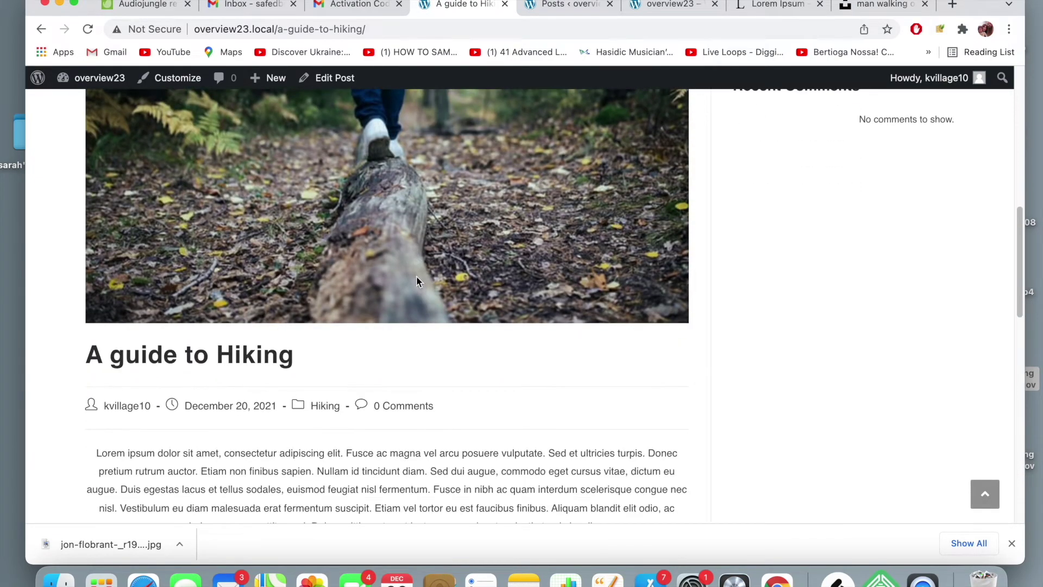
- Visit the Hiking category page, then go back to the hiking post
click(333, 415)
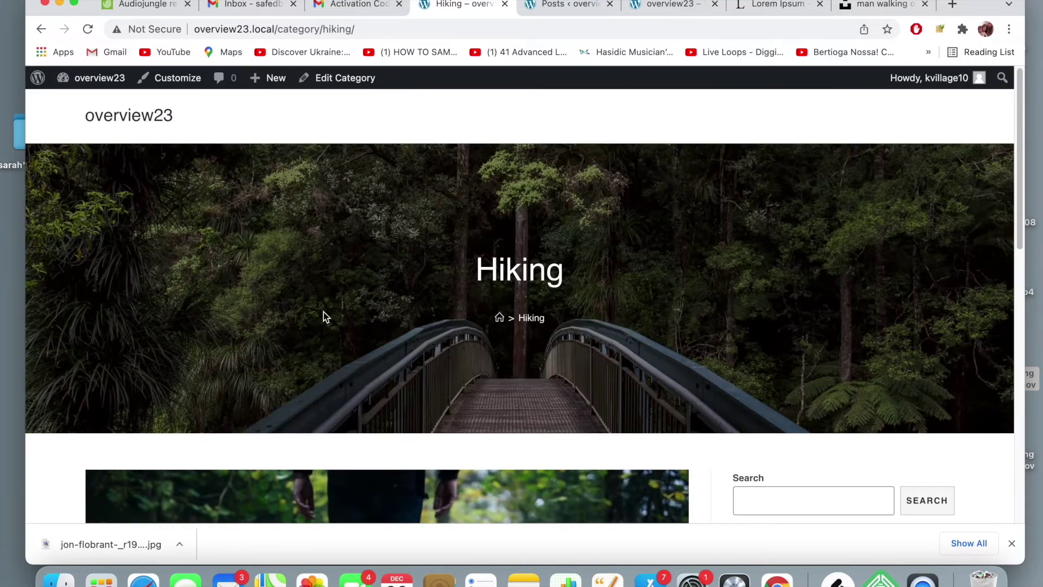
scroll(324, 312, down, 10)
scroll(325, 317, down, 5)
scroll(324, 314, up, 1)
scroll(324, 313, down, 5)
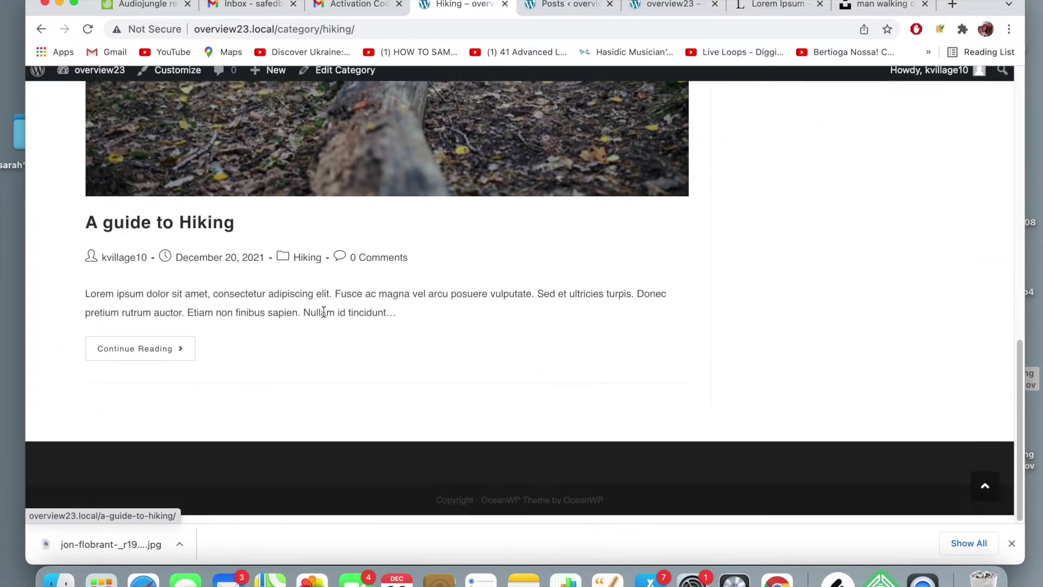
scroll(324, 311, up, 10)
click(42, 29)
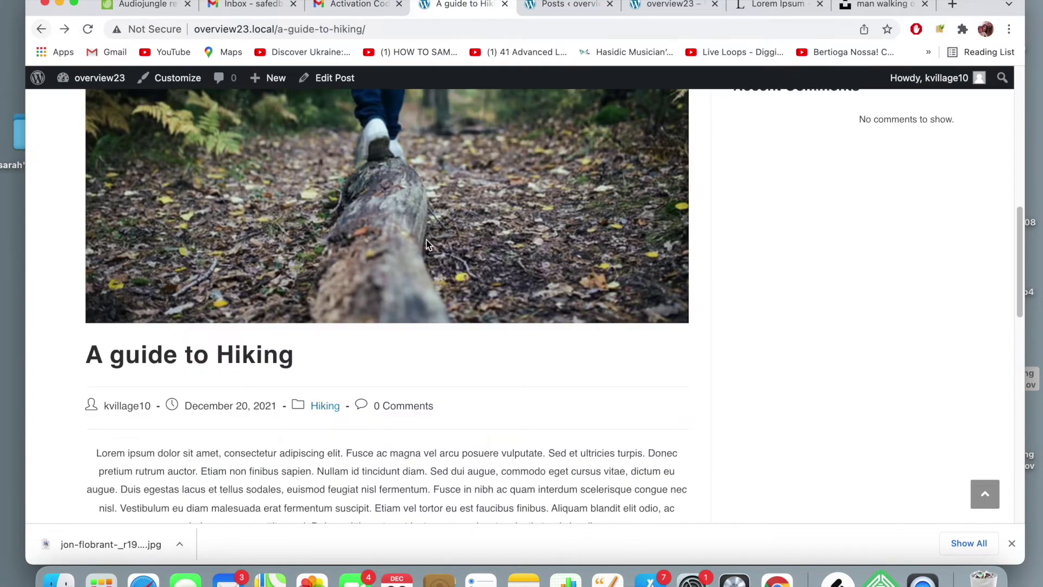
scroll(418, 234, down, 2)
scroll(426, 245, up, 1)
scroll(426, 245, down, 2)
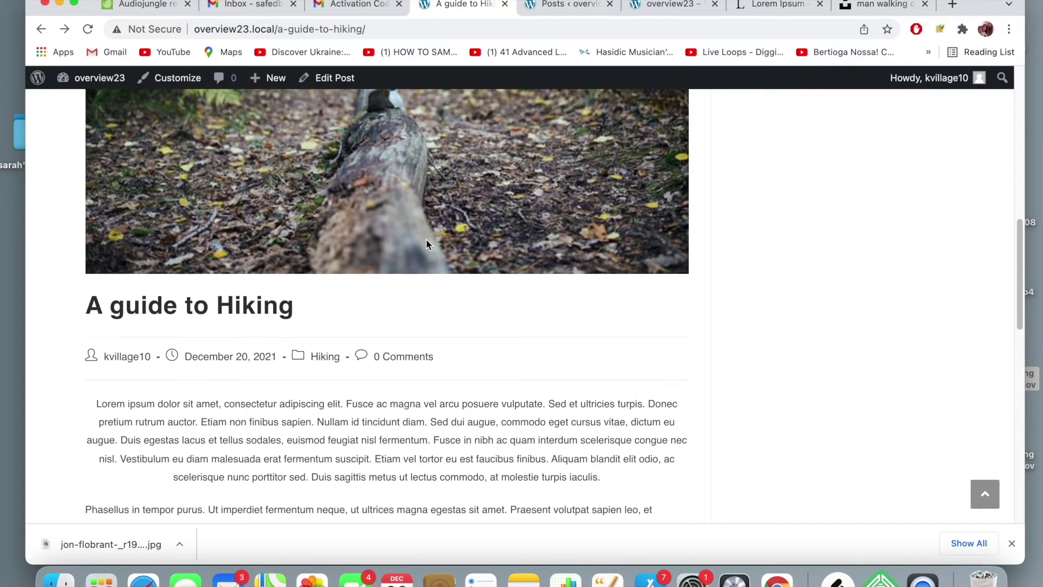
scroll(426, 244, up, 10)
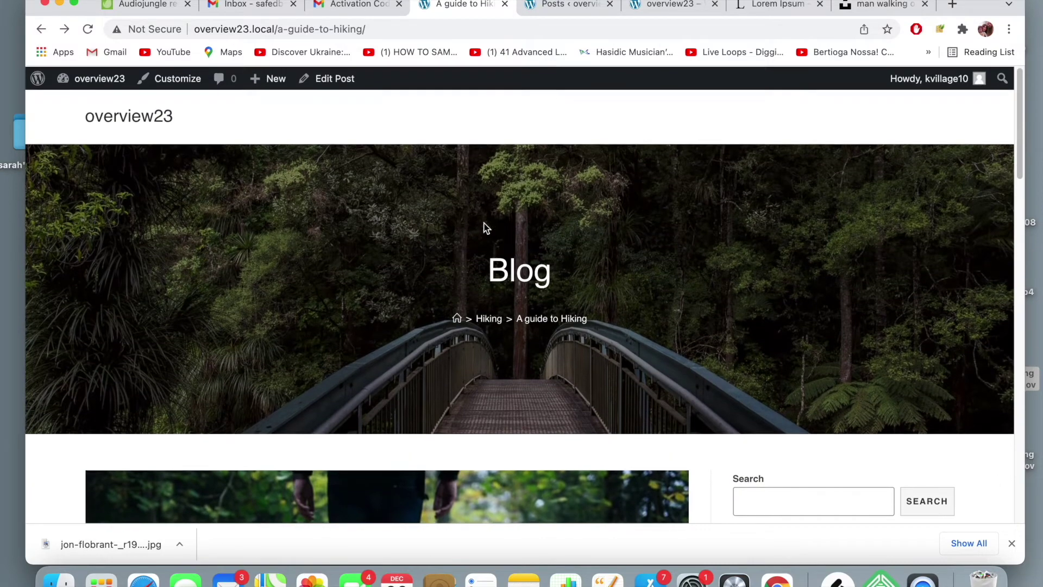
click(636, 8)
- Reload the overview23 home page and scroll through the hiking post listing
click(609, 27)
key(Return)
scroll(489, 261, down, 4)
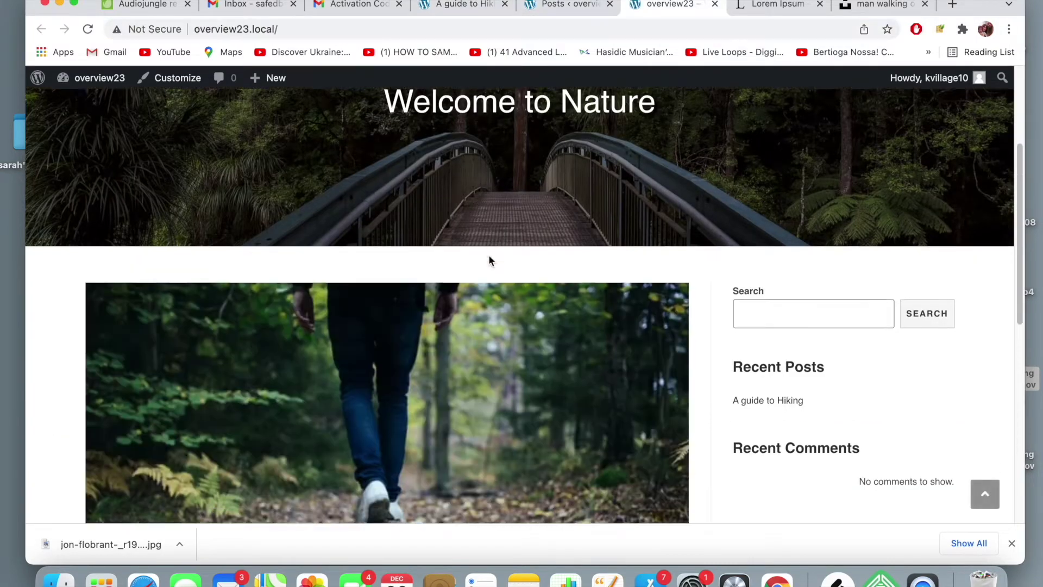
scroll(491, 261, down, 3)
scroll(490, 261, up, 4)
scroll(490, 261, down, 1)
scroll(491, 261, down, 3)
scroll(491, 261, up, 5)
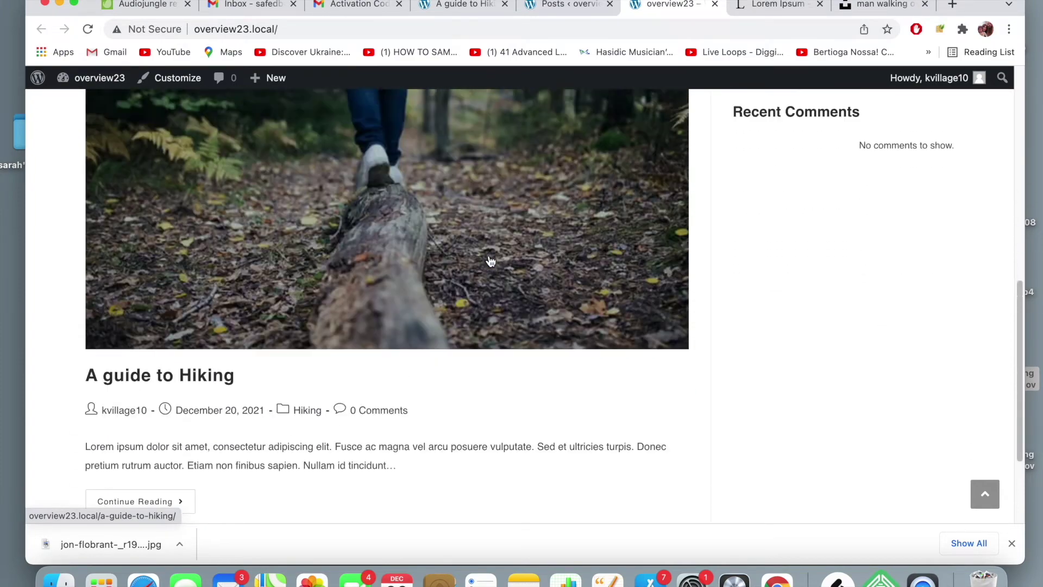
scroll(490, 262, up, 5)
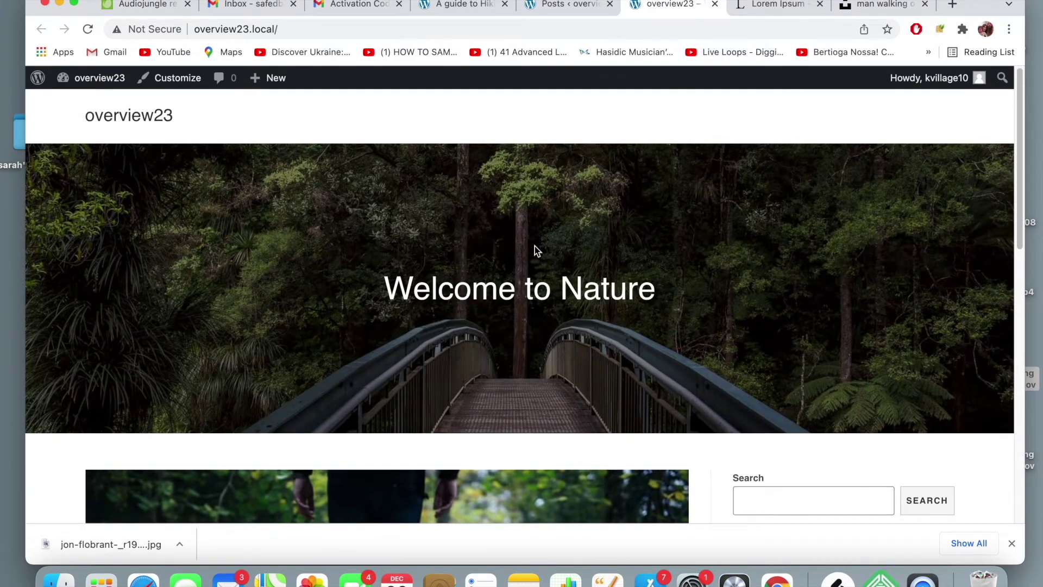
scroll(470, 274, down, 8)
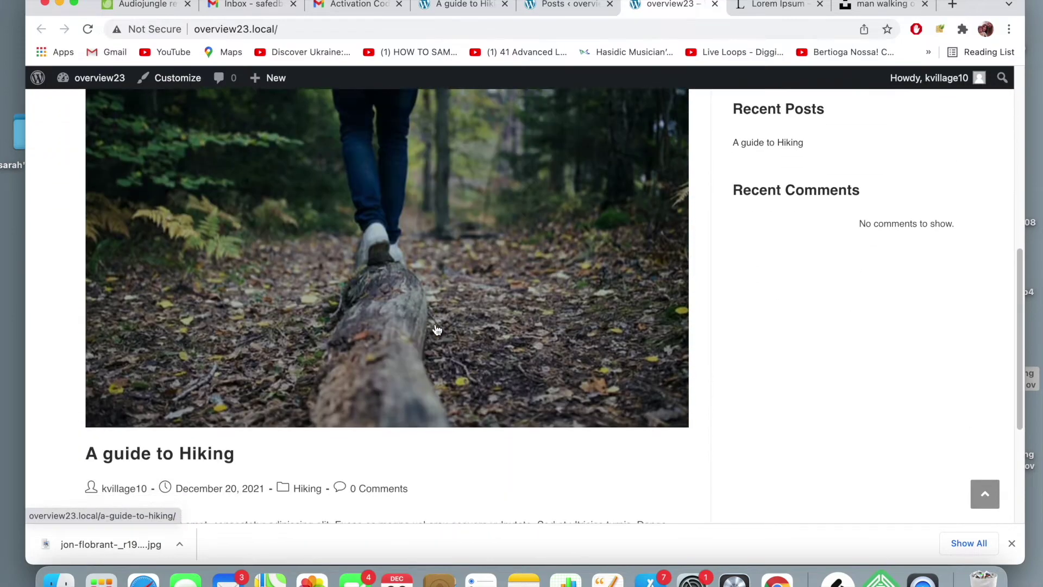
scroll(496, 293, down, 3)
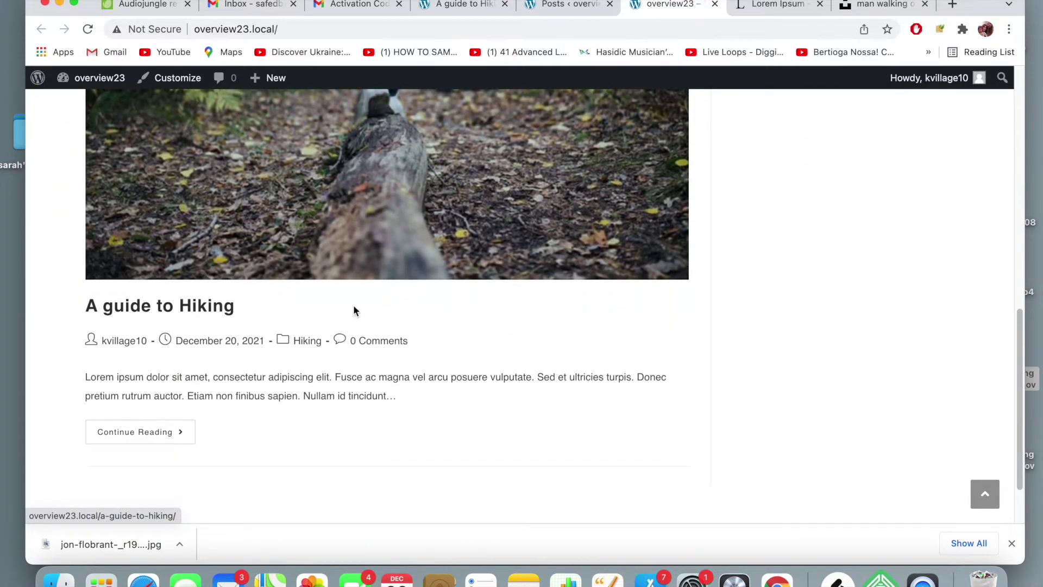
scroll(406, 226, up, 8)
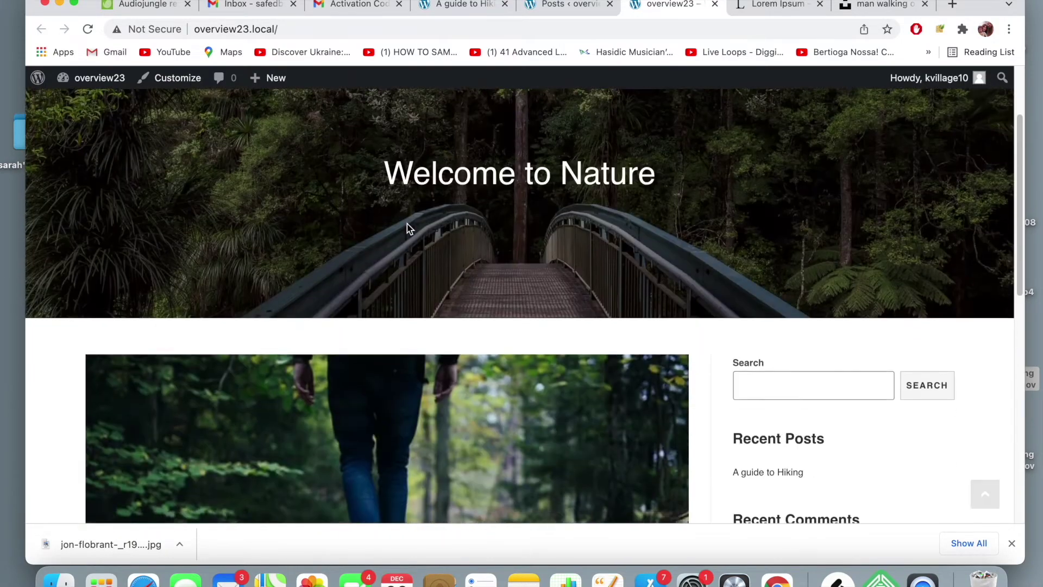
scroll(407, 223, down, 5)
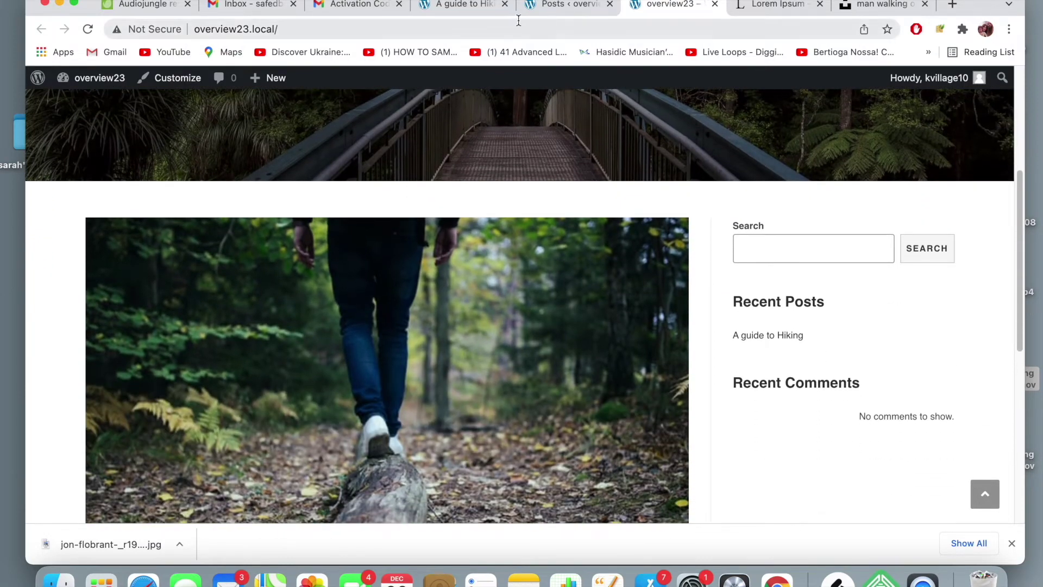
click(565, 14)
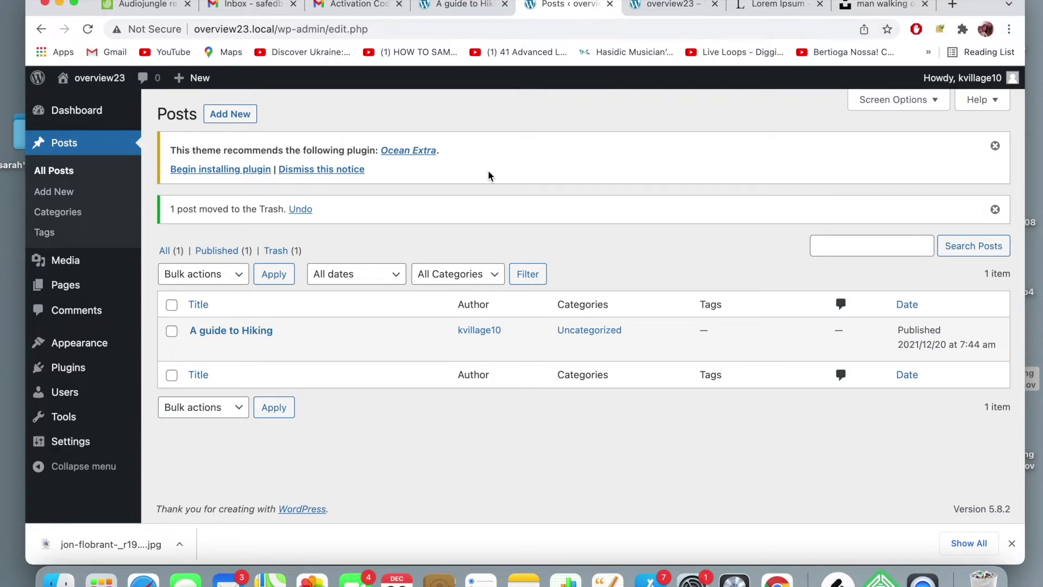
- Close the hiking post tab and go to Appearance > Customize > Blog > Blog Entries
click(483, 12)
click(505, 5)
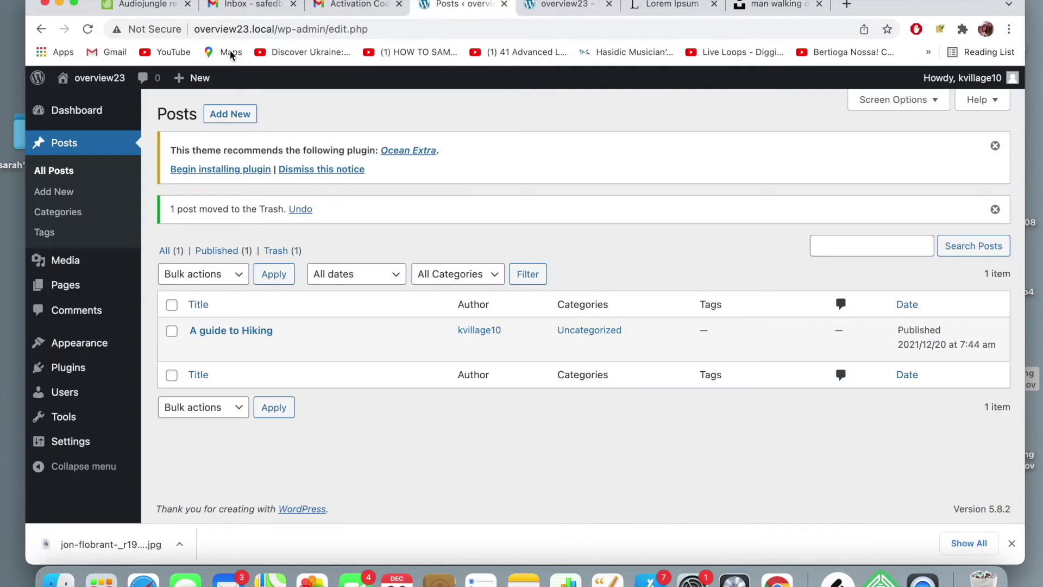
mouse_move(79, 343)
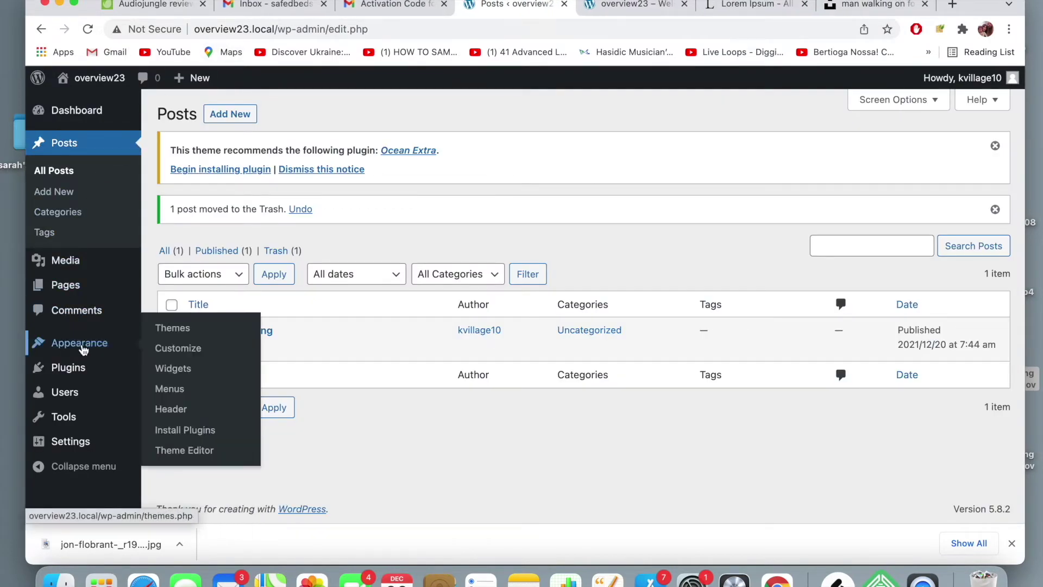
click(172, 350)
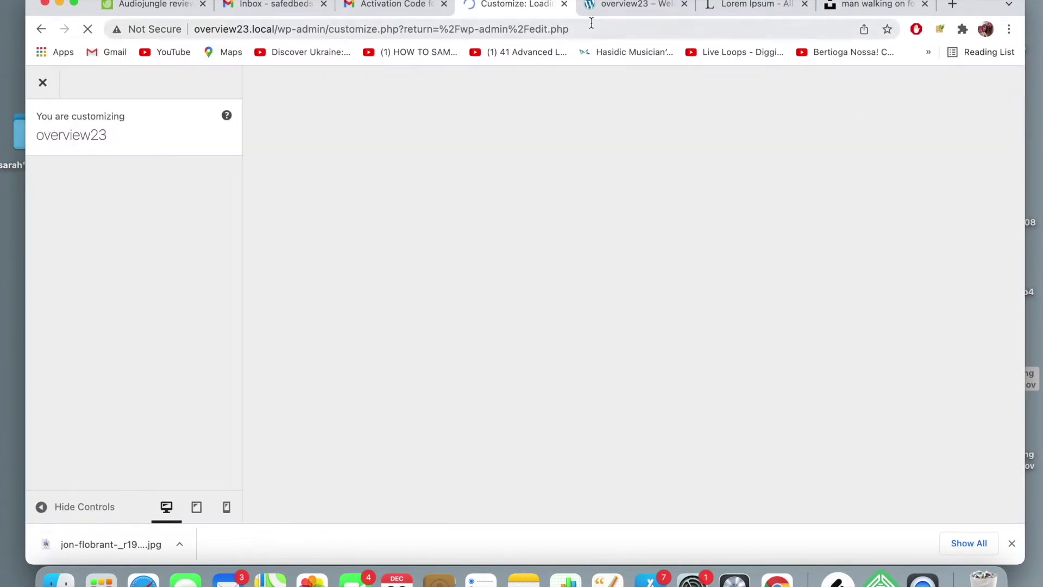
scroll(163, 299, down, 5)
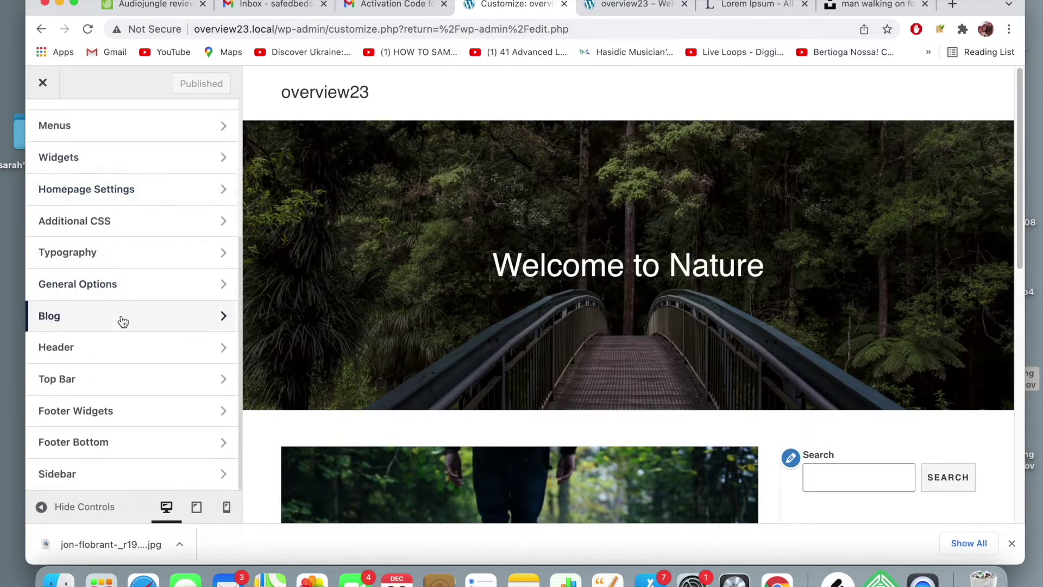
click(121, 317)
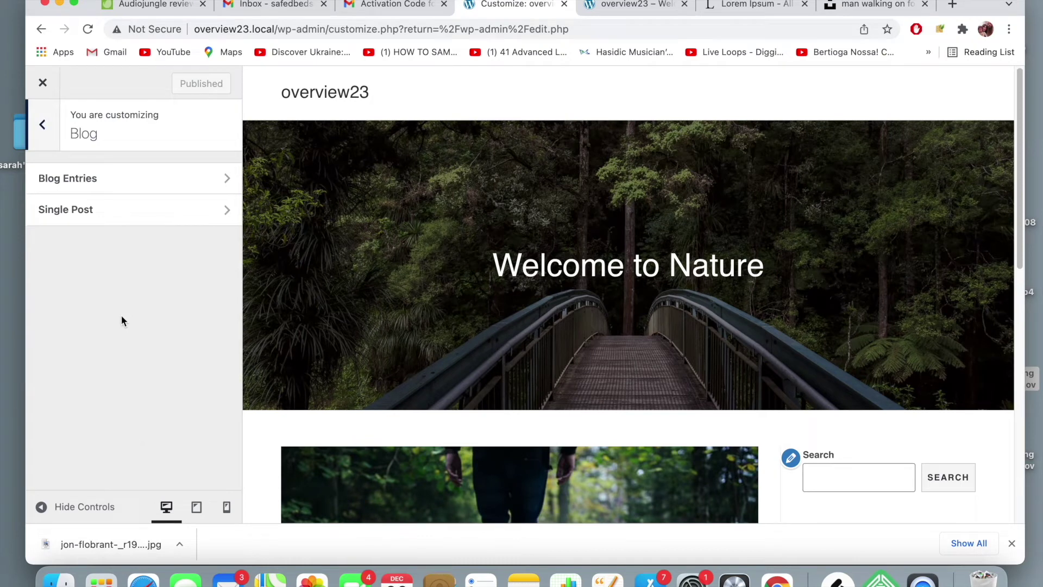
click(151, 183)
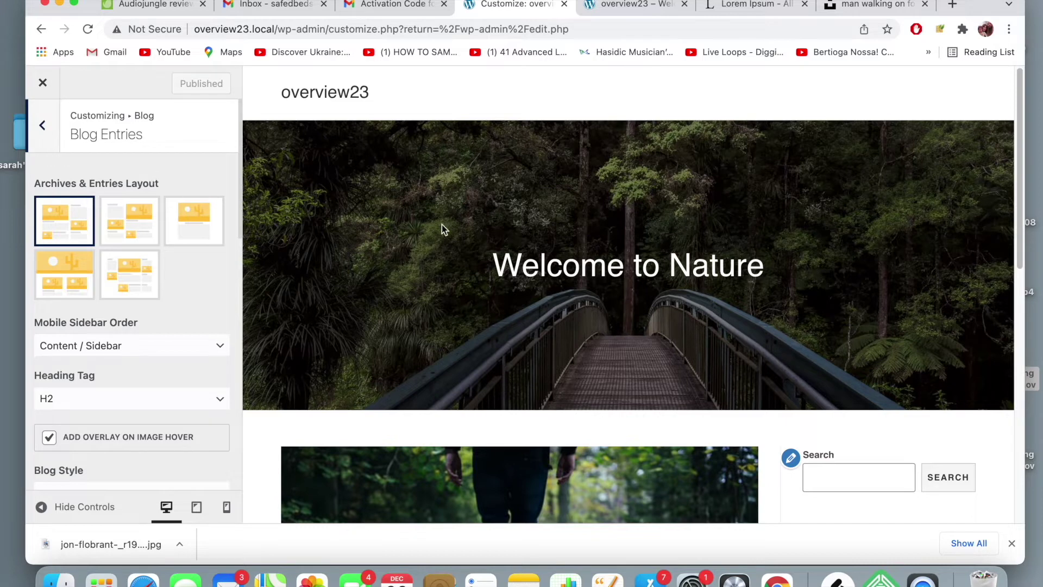
scroll(442, 225, down, 4)
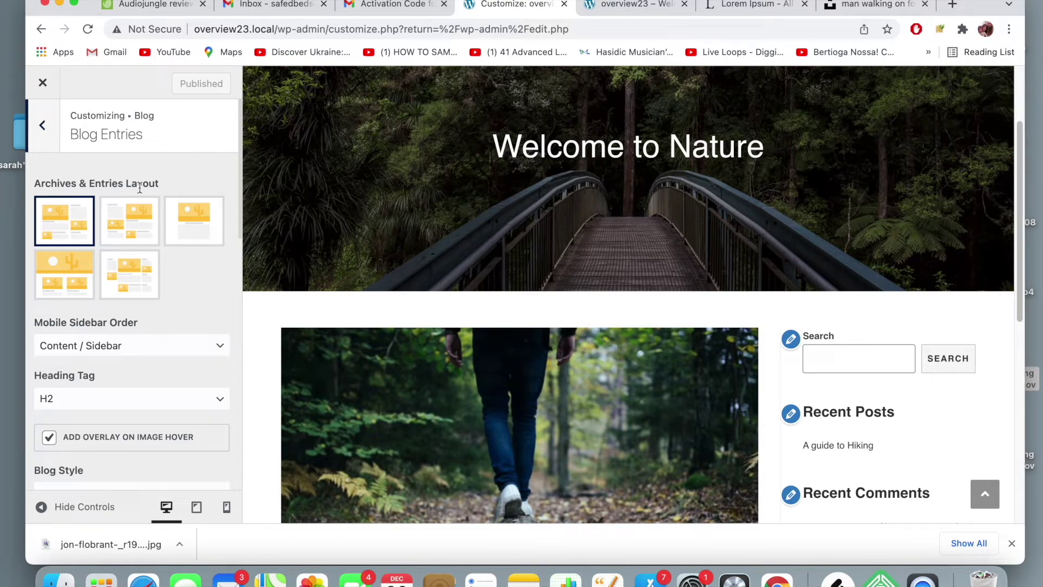
scroll(402, 220, down, 1)
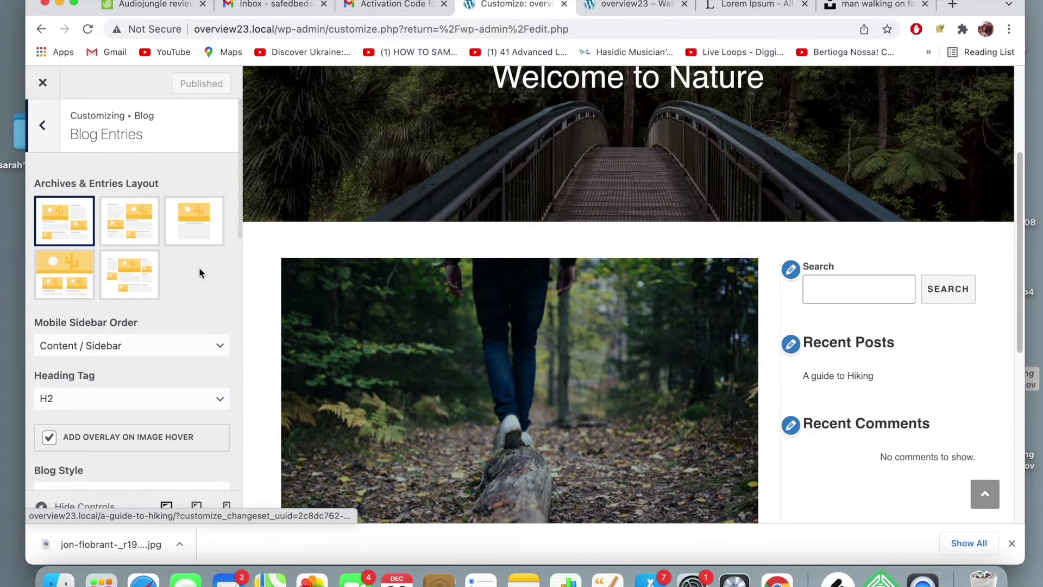
- Preview full-width, then both-sidebar layouts, and revert to content with a right sidebar
click(63, 294)
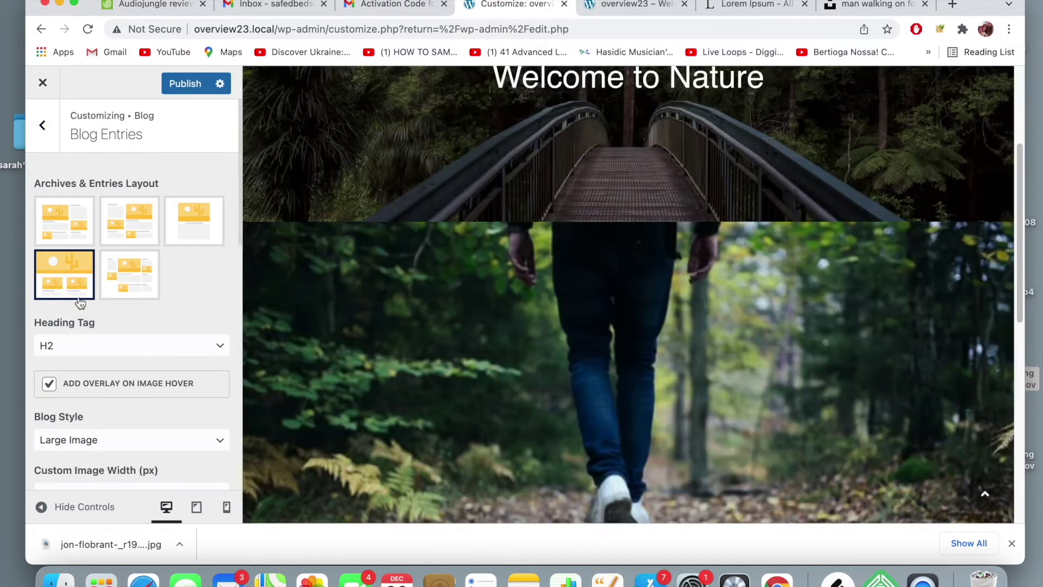
scroll(455, 319, down, 5)
scroll(455, 319, down, 3)
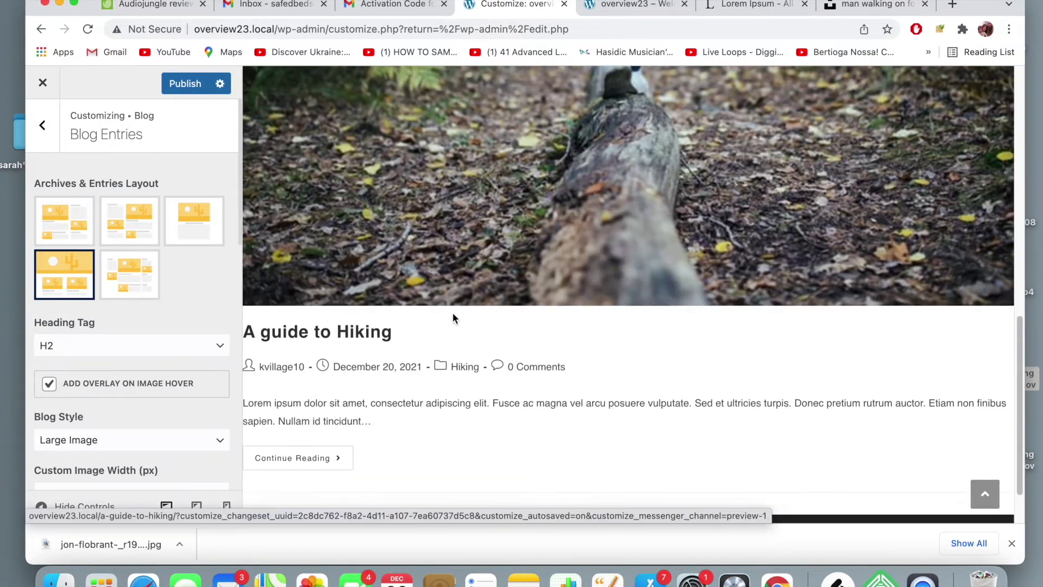
scroll(452, 315, up, 4)
click(124, 283)
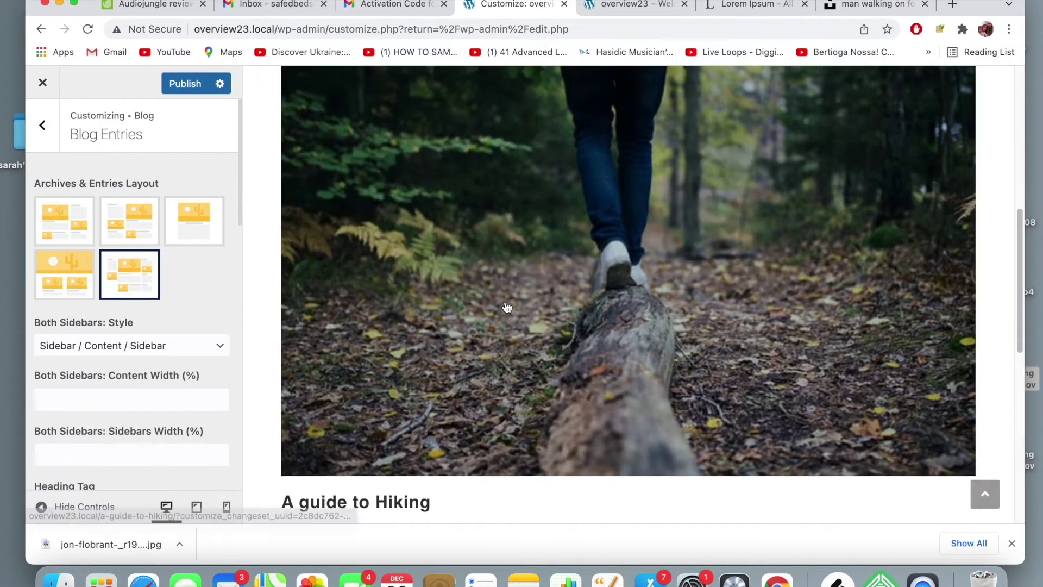
scroll(505, 303, down, 7)
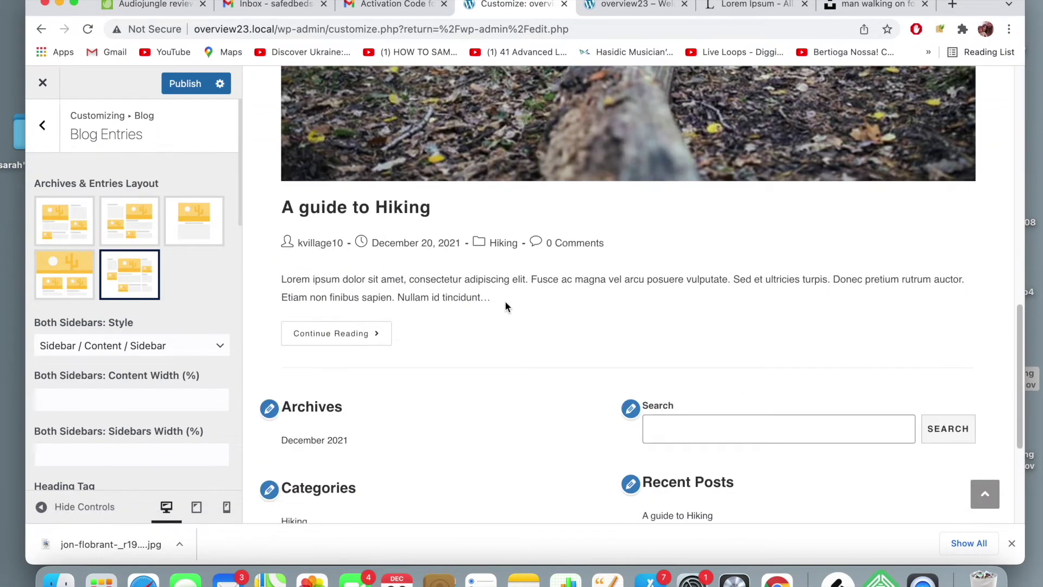
scroll(257, 275, up, 8)
click(82, 228)
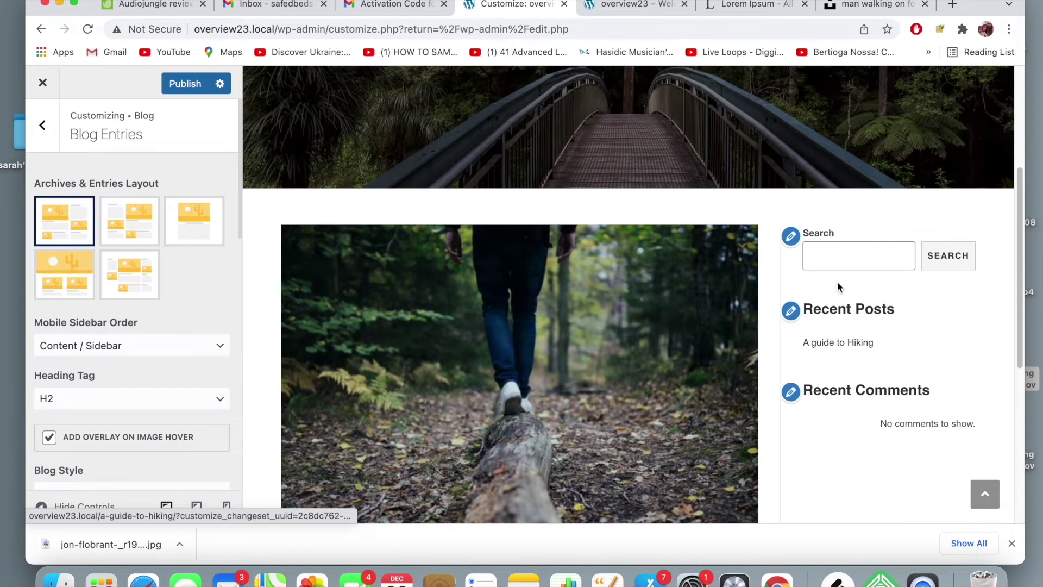
scroll(598, 299, down, 3)
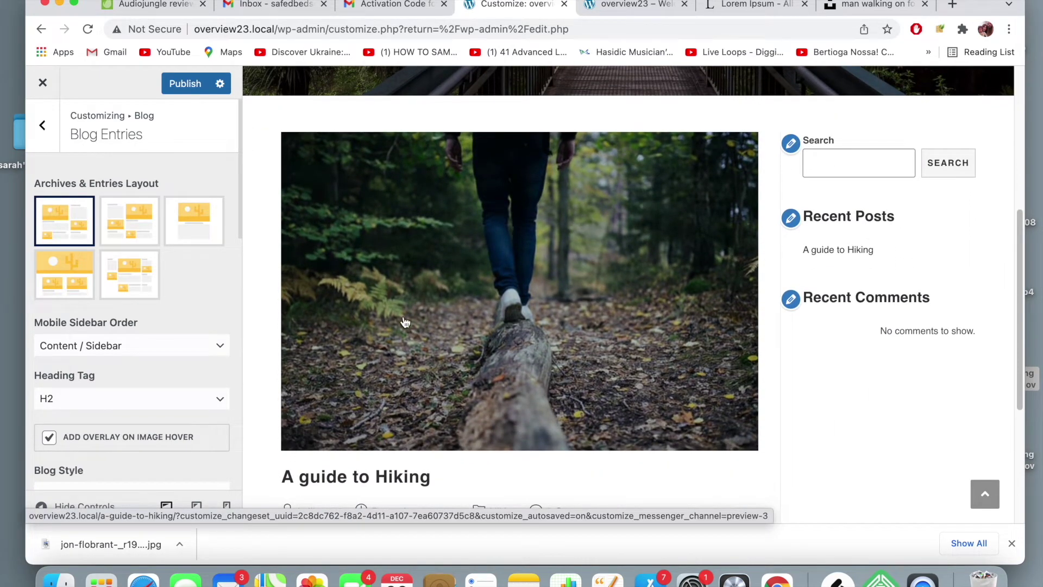
scroll(142, 262, down, 4)
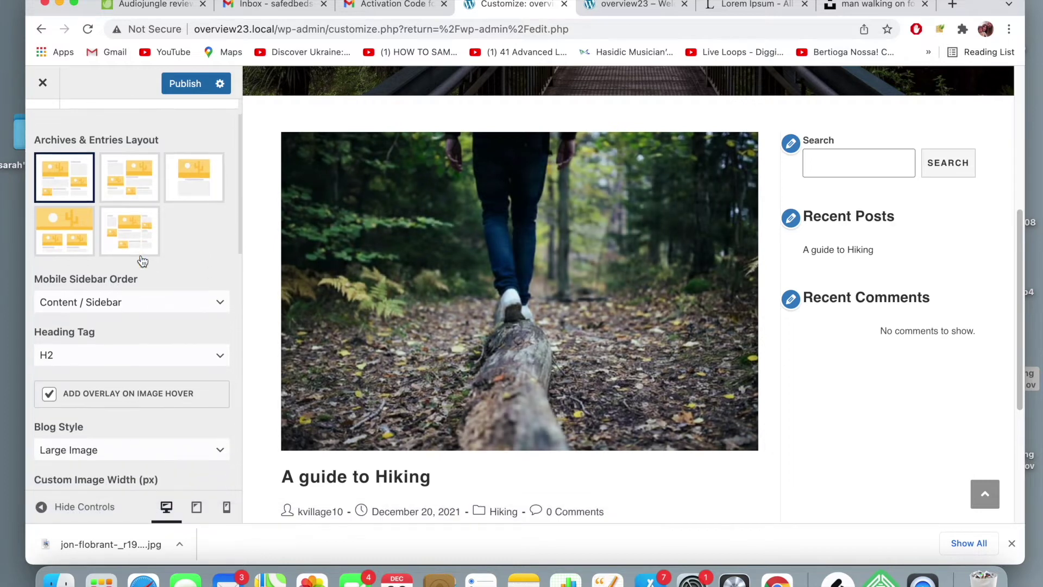
scroll(143, 261, down, 1)
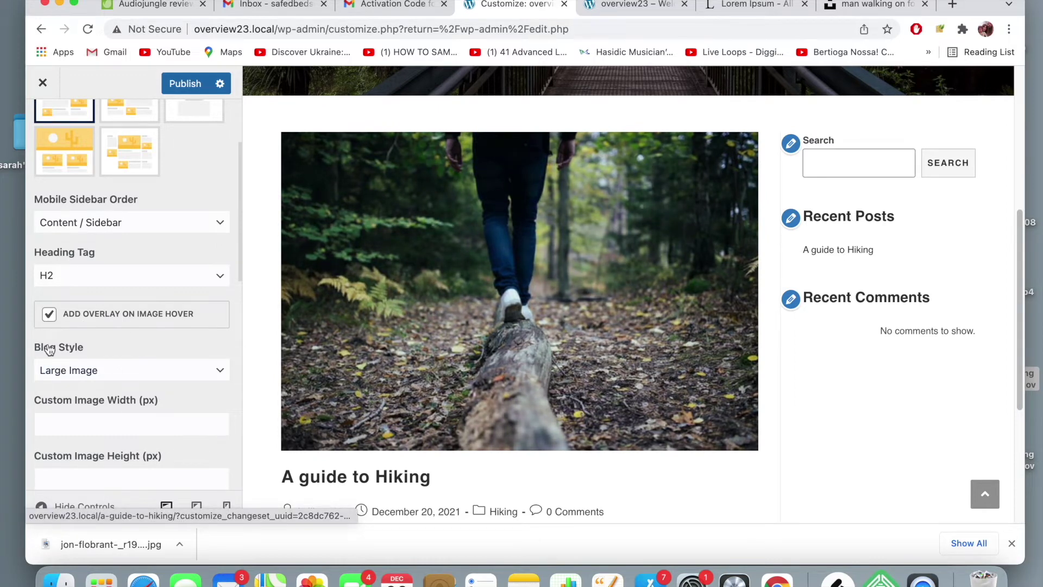
click(49, 316)
scroll(138, 229, down, 3)
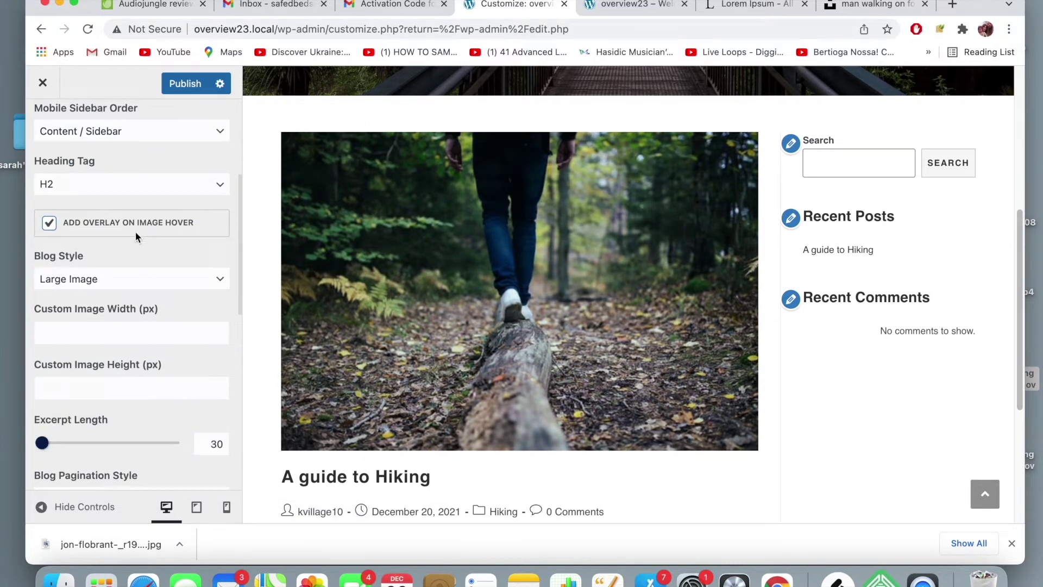
- Change the Blog Style to Thumbnail and publish the change
click(166, 281)
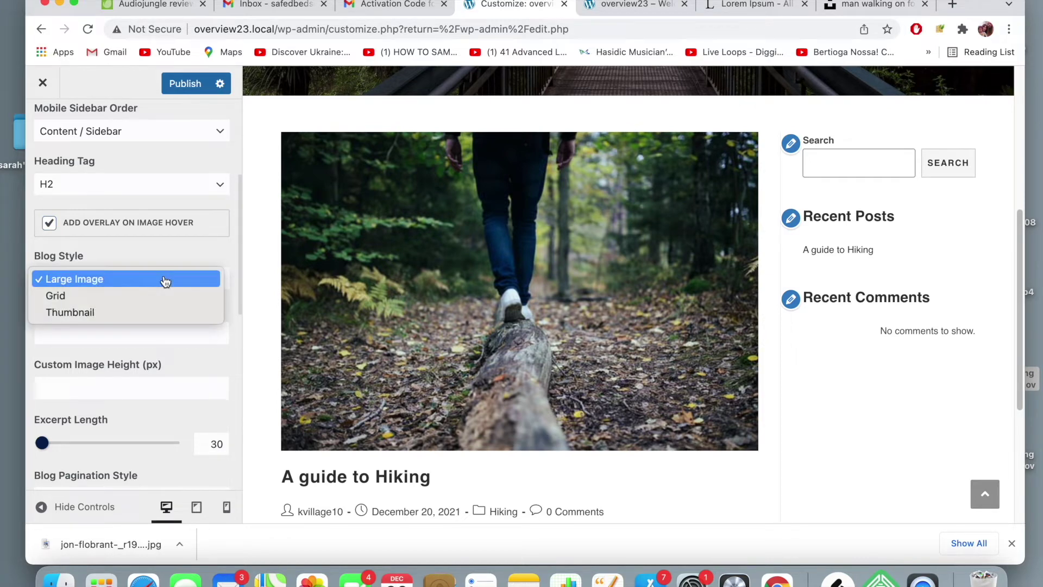
click(167, 312)
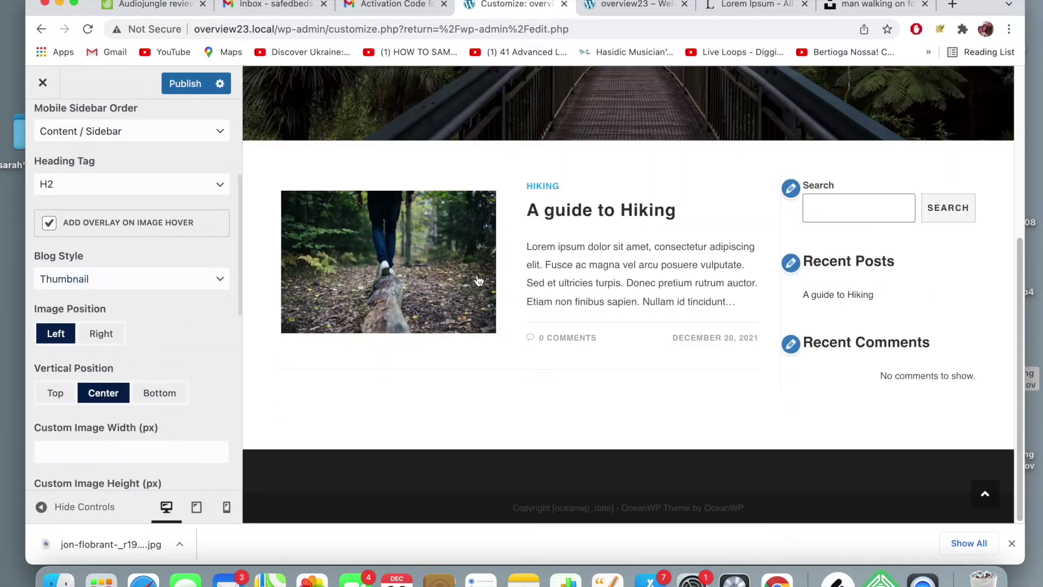
scroll(615, 268, up, 3)
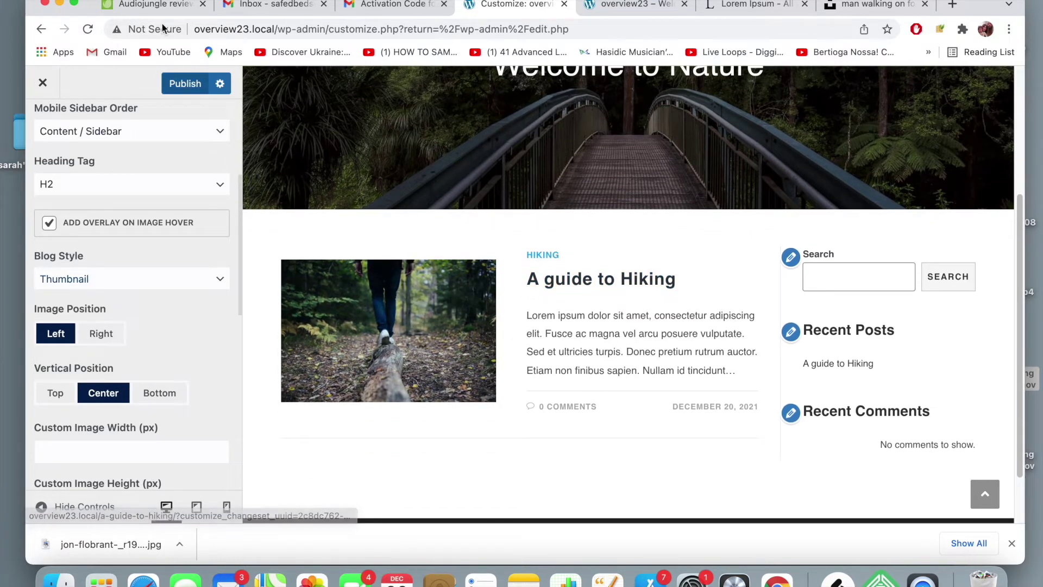
click(184, 83)
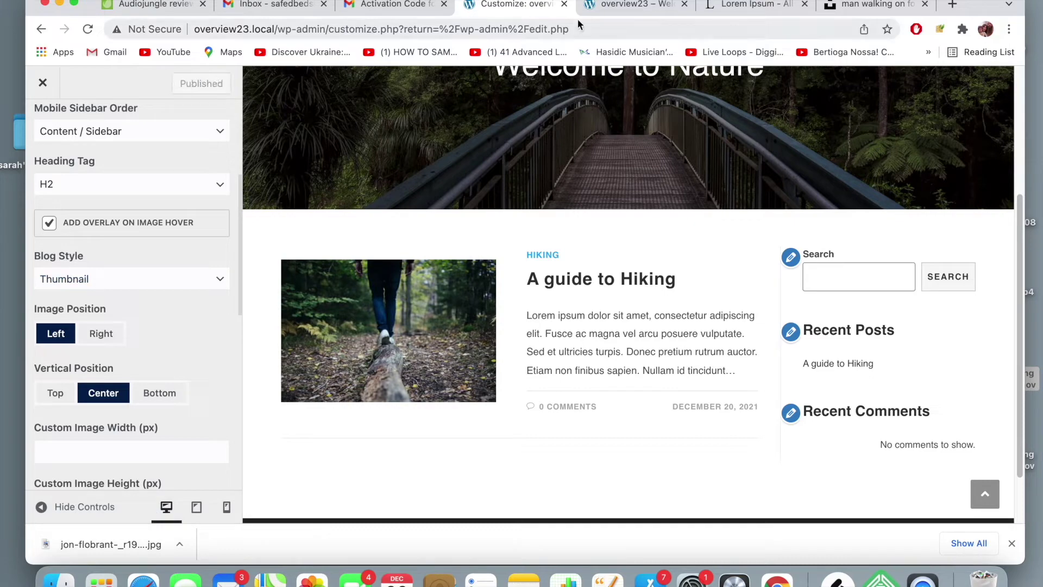
click(614, 6)
click(620, 26)
- Reload the live home page and check the hiking post's new thumbnail-beside-excerpt layout
key(Return)
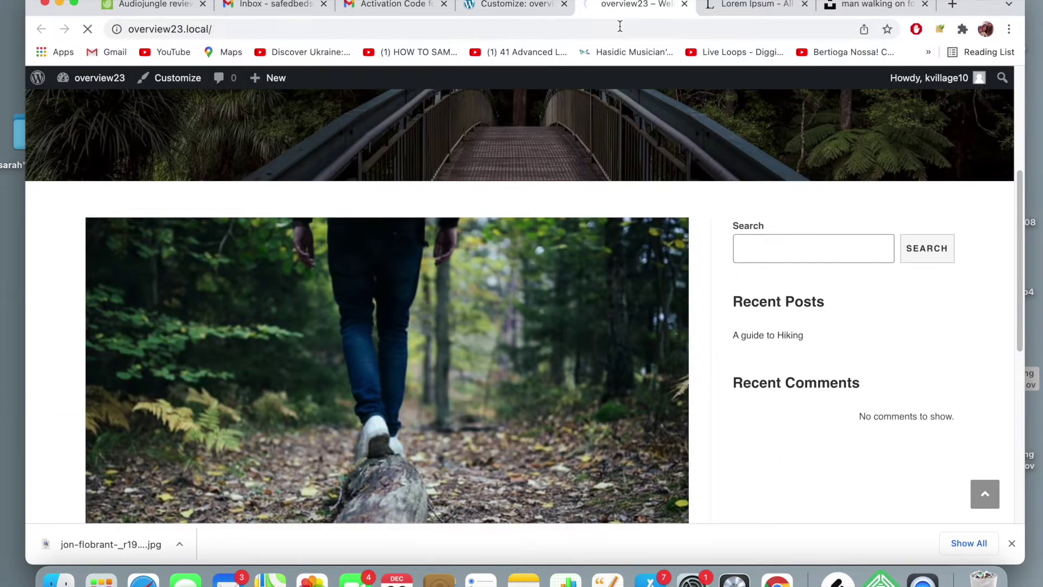
scroll(586, 197, up, 5)
scroll(586, 197, down, 5)
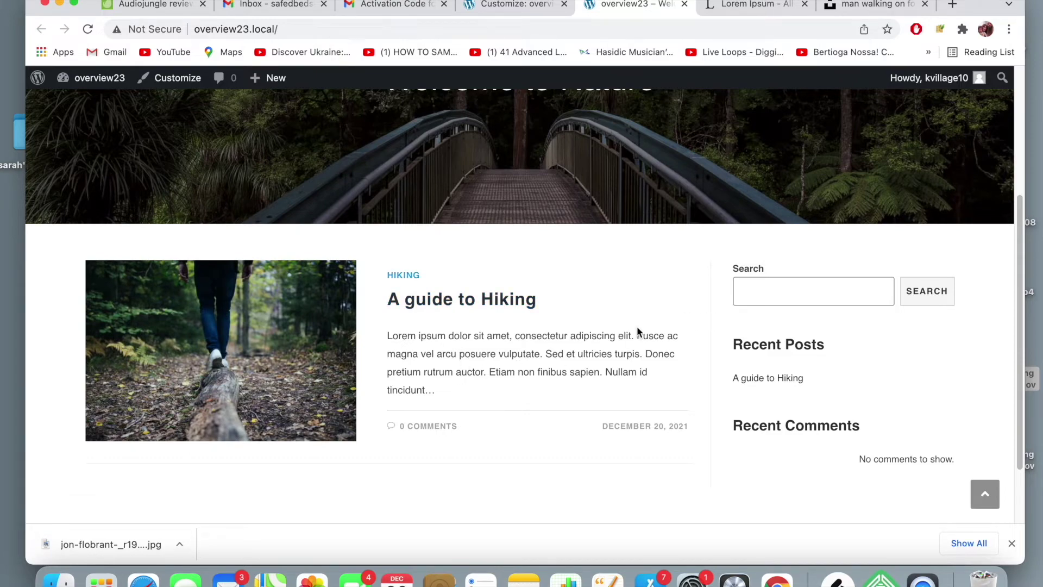
scroll(638, 328, up, 5)
scroll(636, 326, down, 10)
scroll(638, 331, up, 10)
scroll(637, 331, up, 3)
click(513, 5)
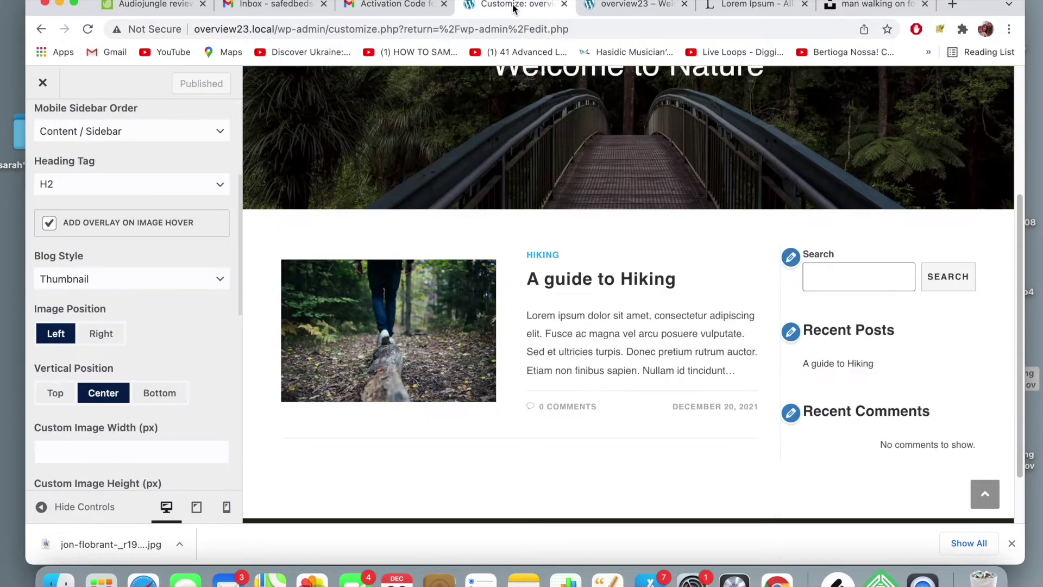
scroll(142, 268, down, 1)
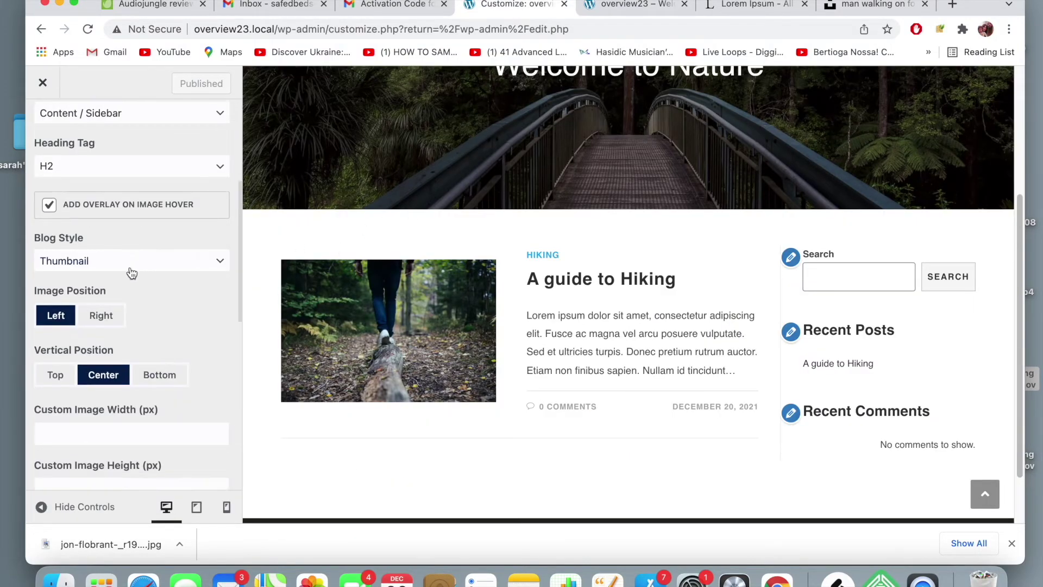
click(102, 326)
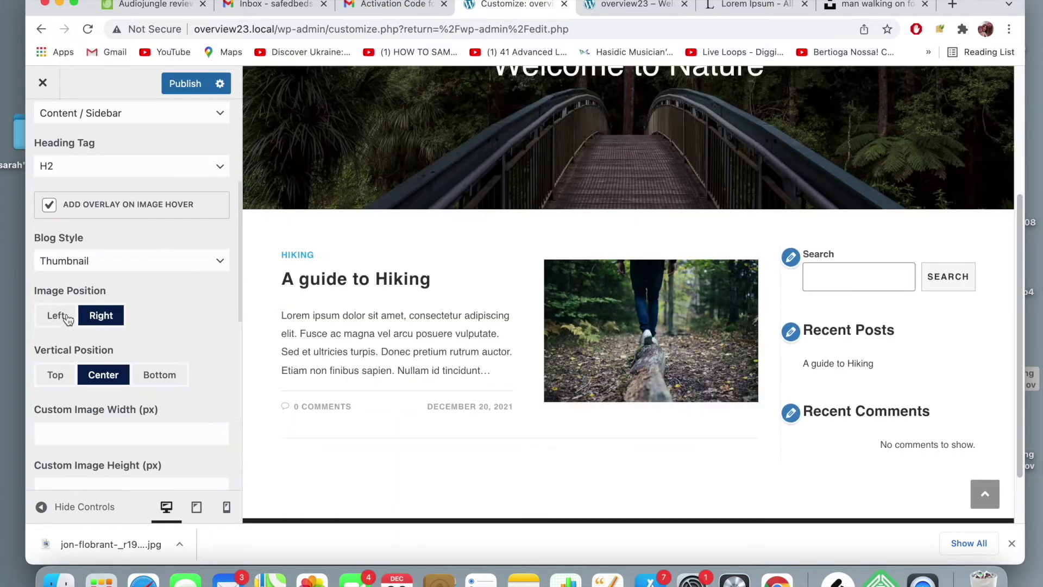
click(57, 316)
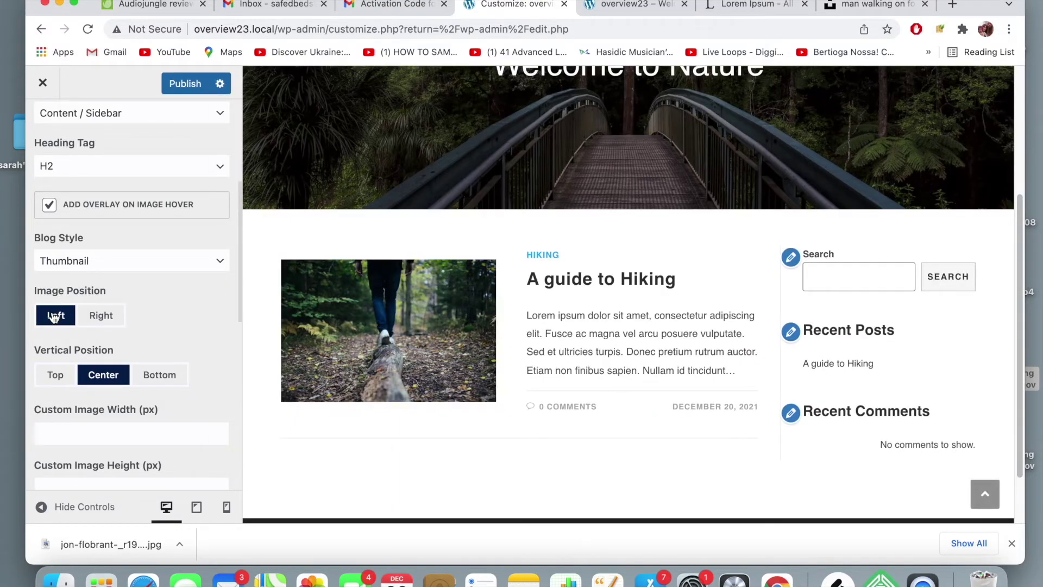
click(158, 382)
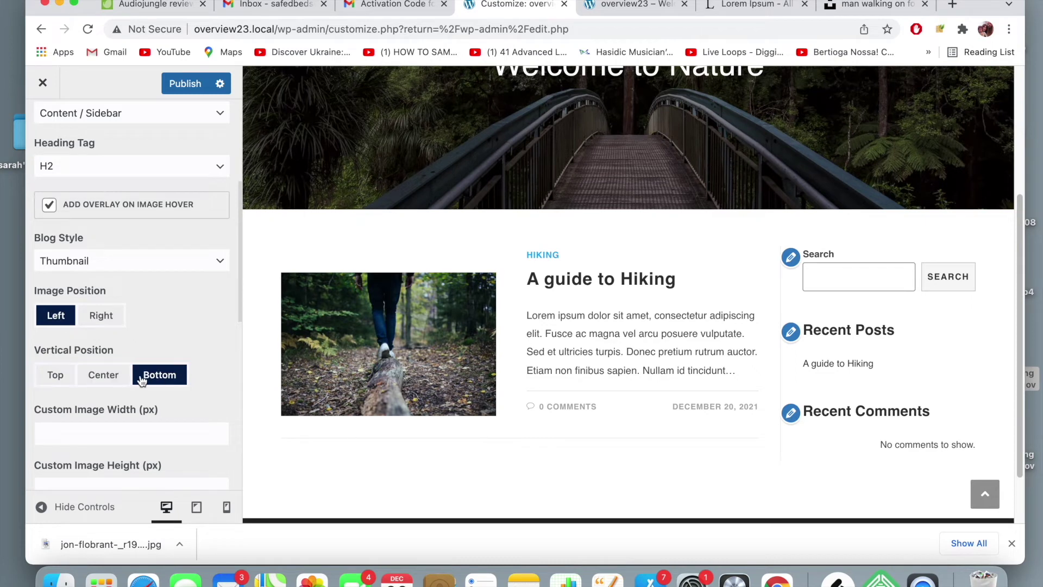
click(97, 375)
click(72, 377)
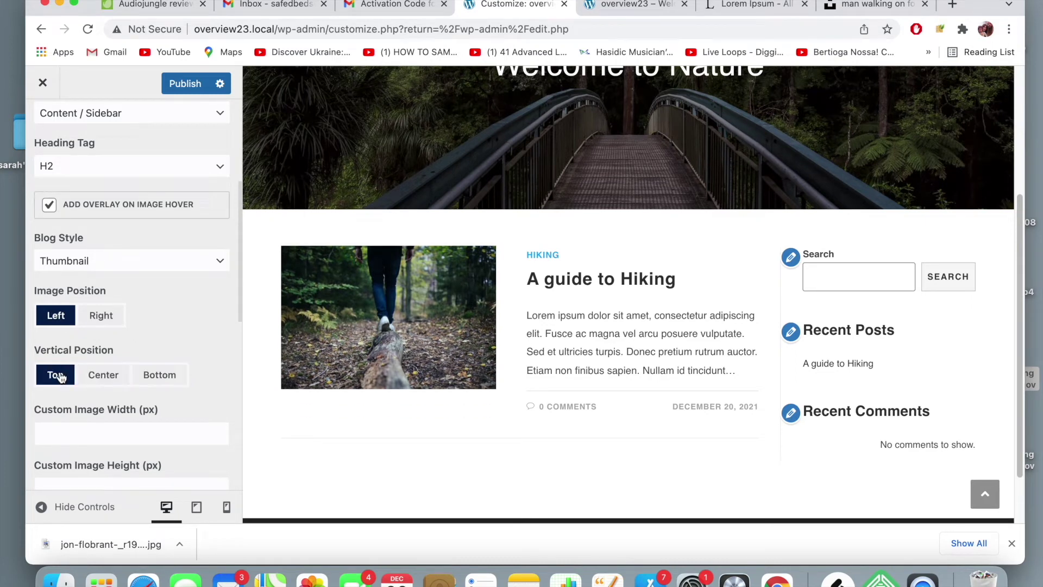
click(100, 375)
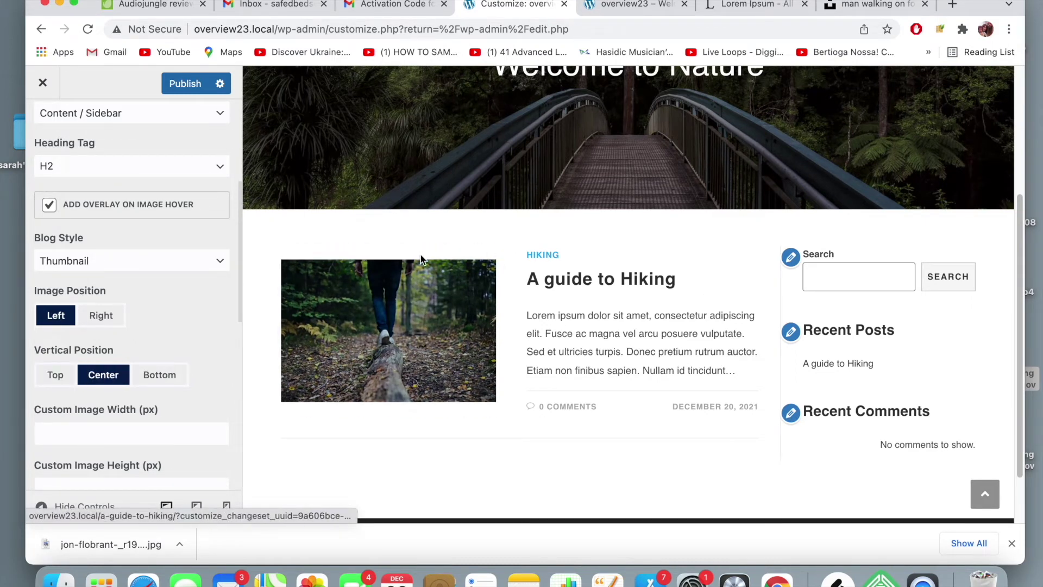
- Set the Blog Entries Excerpt Length slider to 42 words after trying longer values
scroll(194, 282, down, 5)
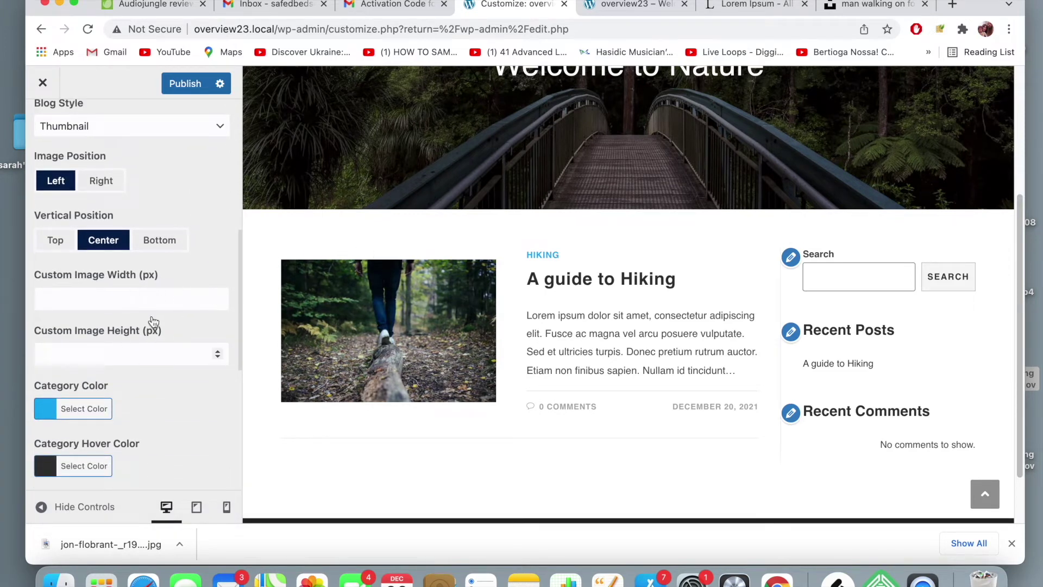
scroll(100, 312, down, 4)
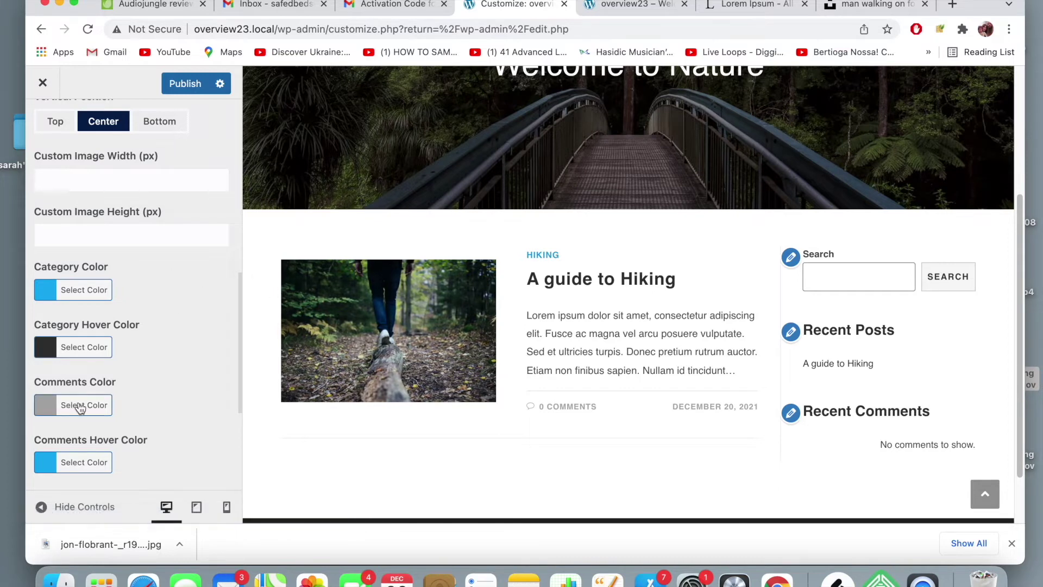
scroll(154, 383, down, 7)
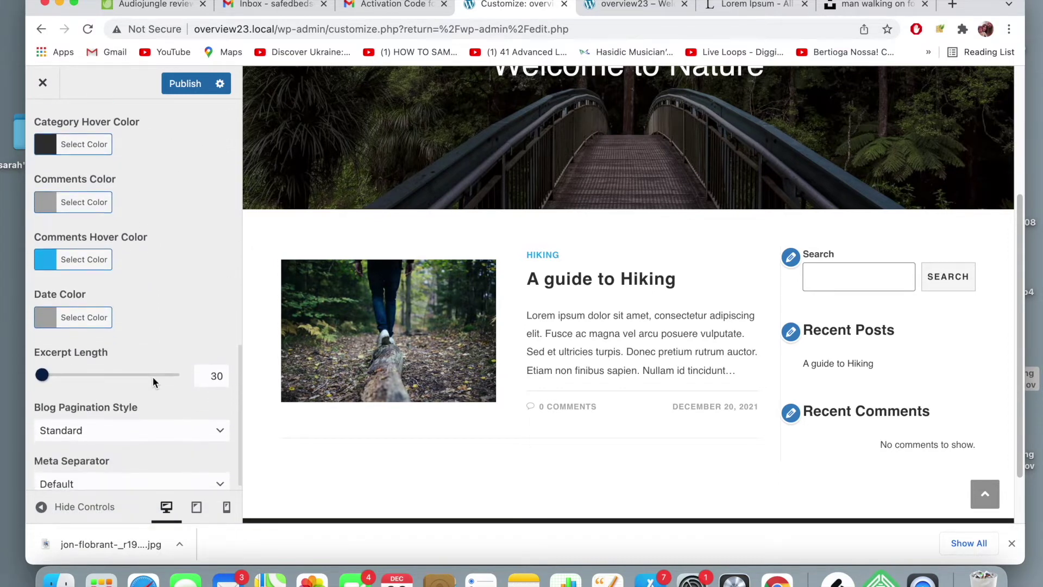
scroll(152, 377, down, 1)
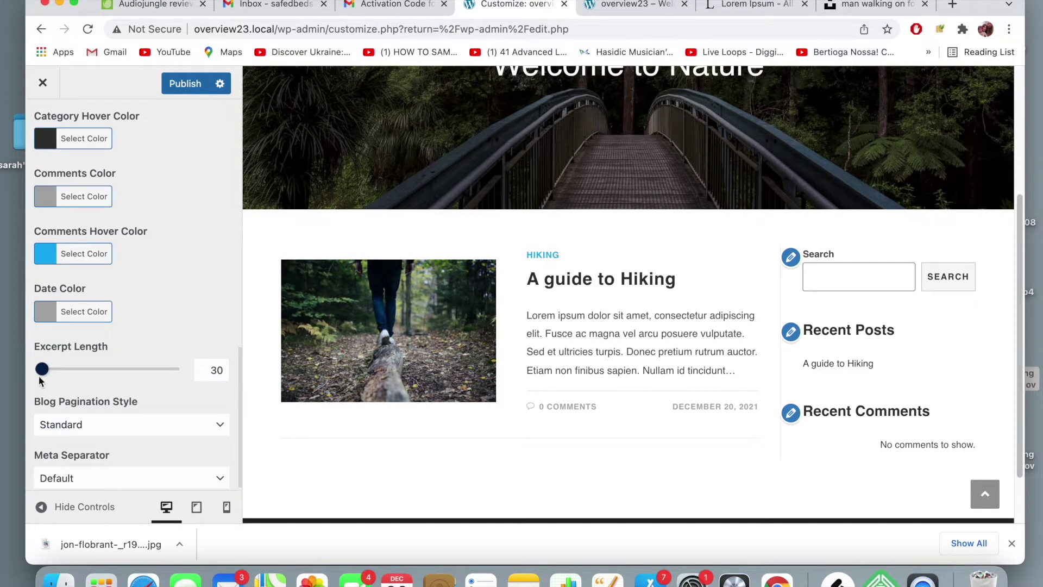
drag(42, 369, 98, 372)
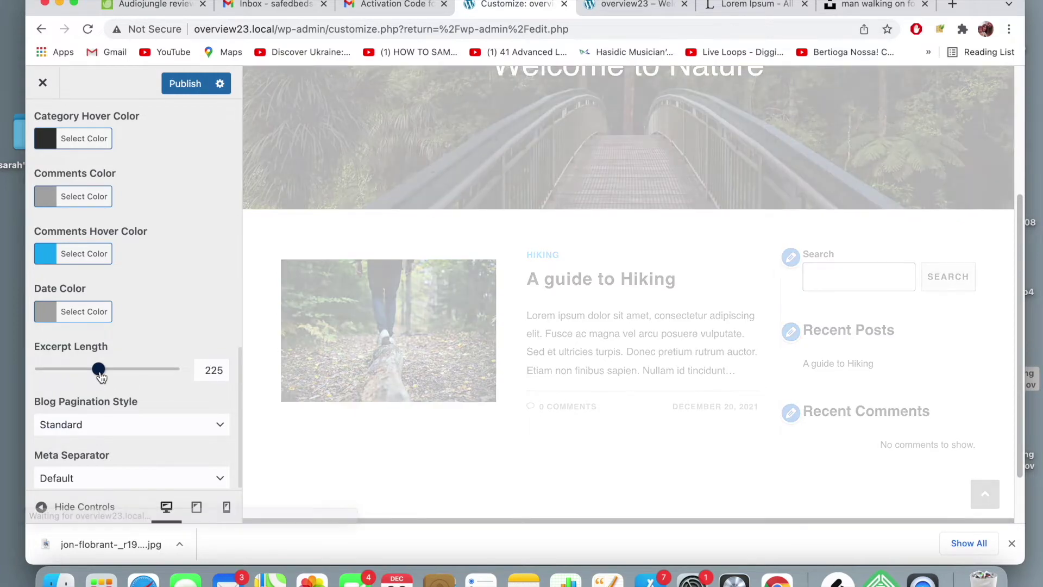
scroll(356, 342, down, 8)
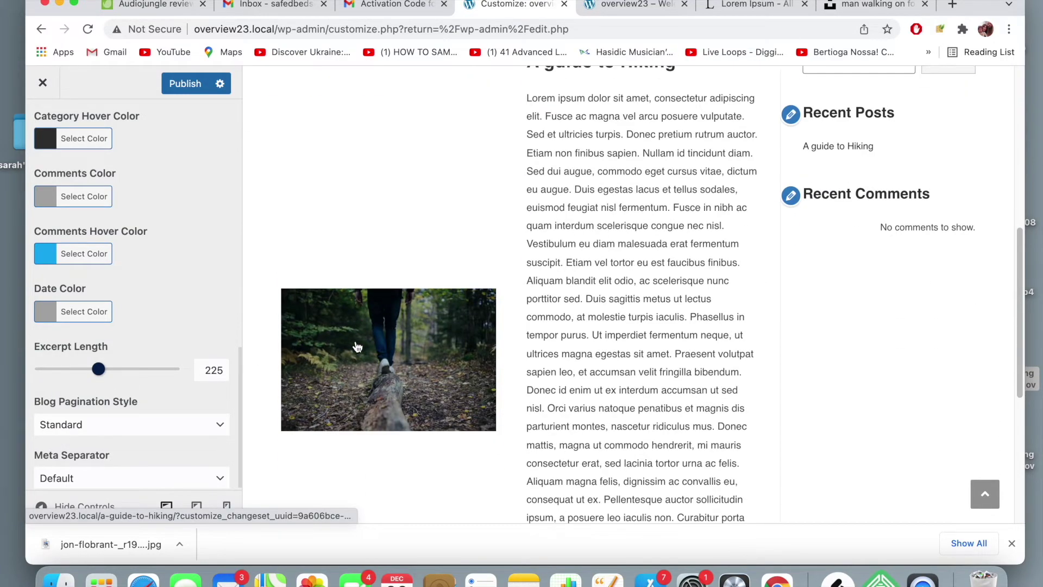
scroll(356, 346, up, 3)
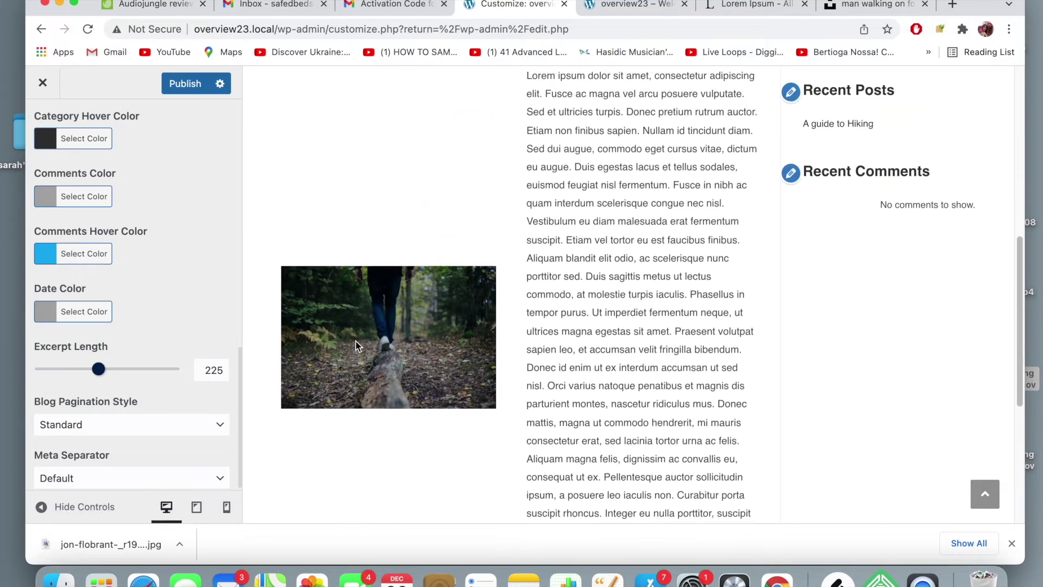
drag(91, 377, 45, 378)
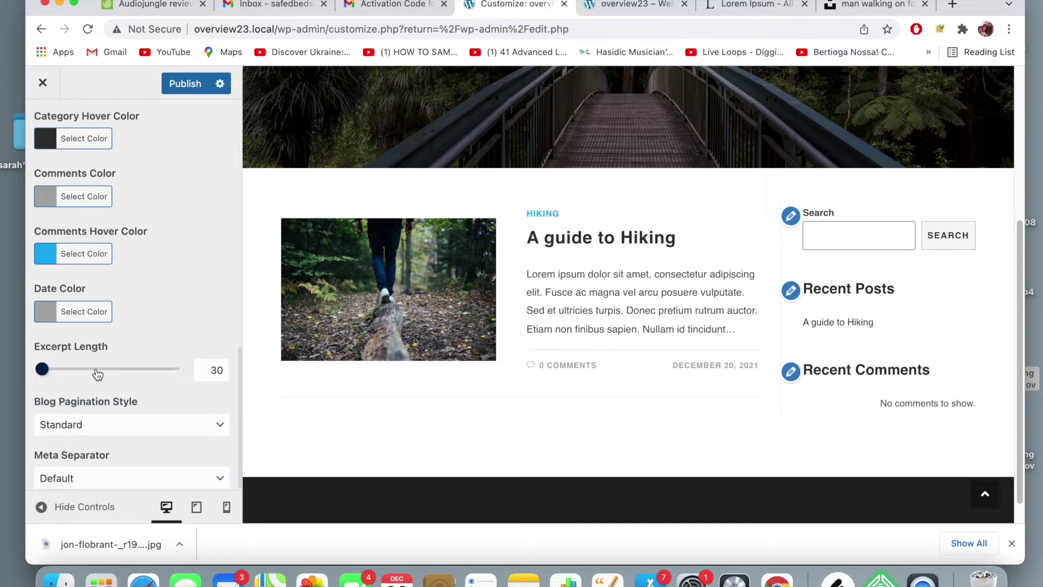
drag(40, 370, 45, 370)
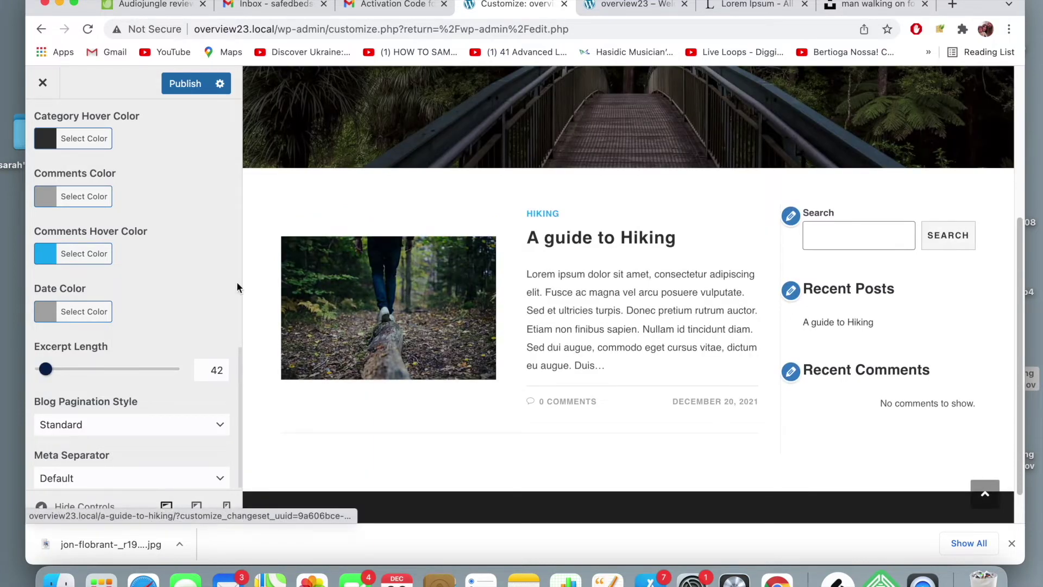
scroll(164, 302, down, 1)
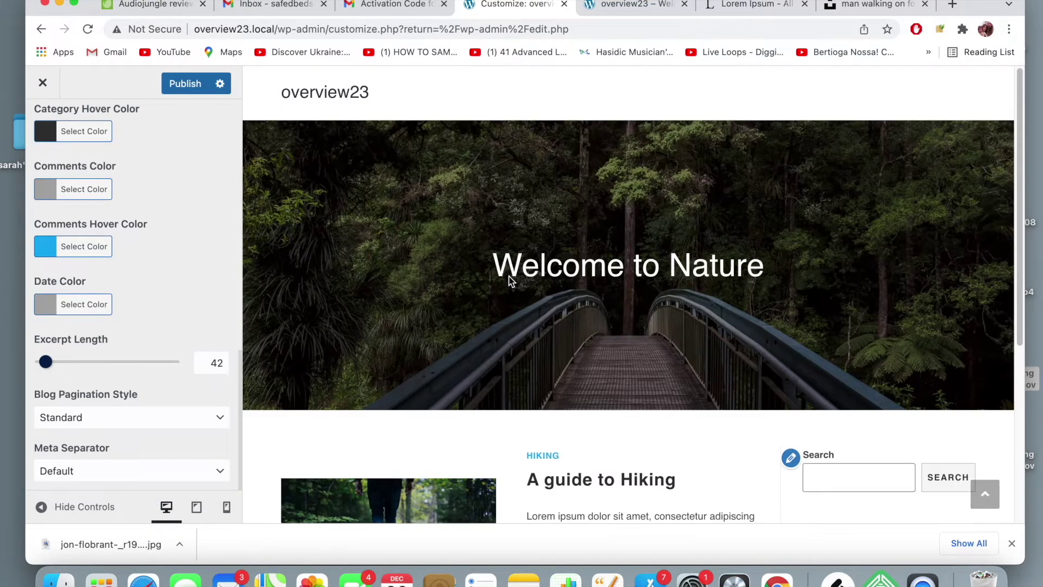
- Publish the 42-word excerpt length setting
scroll(56, 309, up, 10)
scroll(56, 309, up, 5)
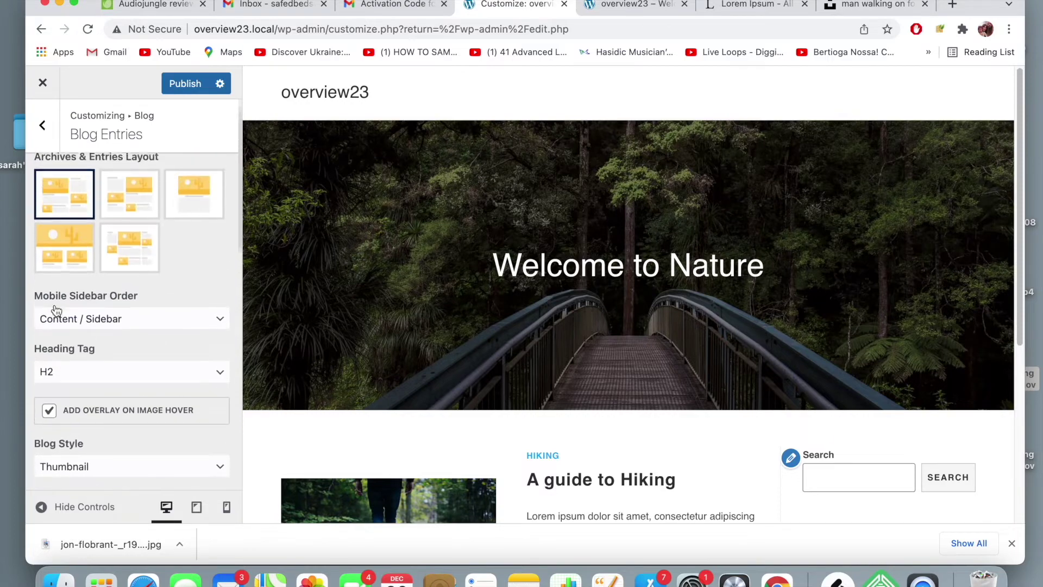
scroll(69, 325, down, 2)
scroll(70, 325, down, 2)
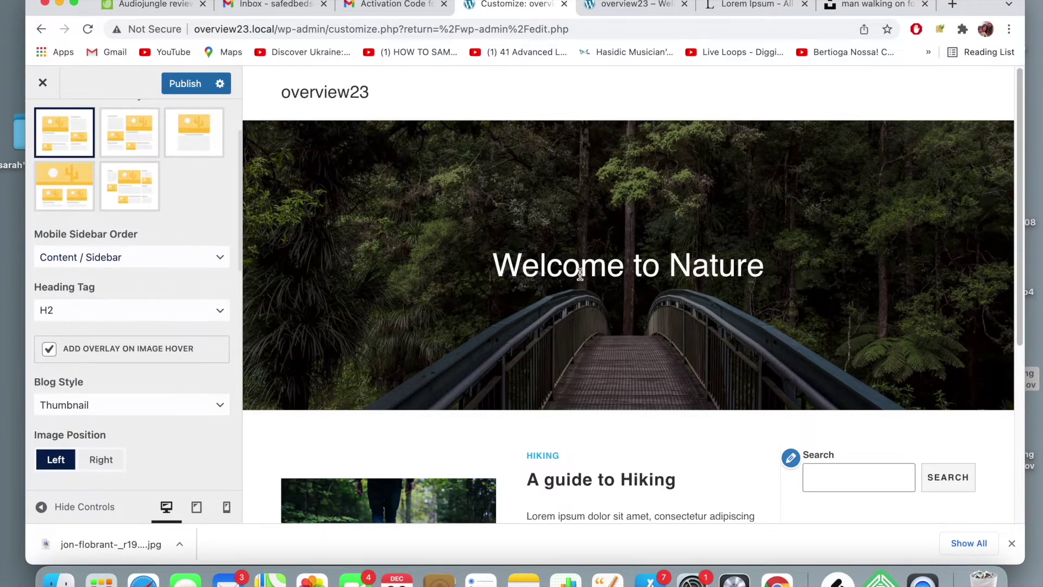
scroll(605, 300, down, 5)
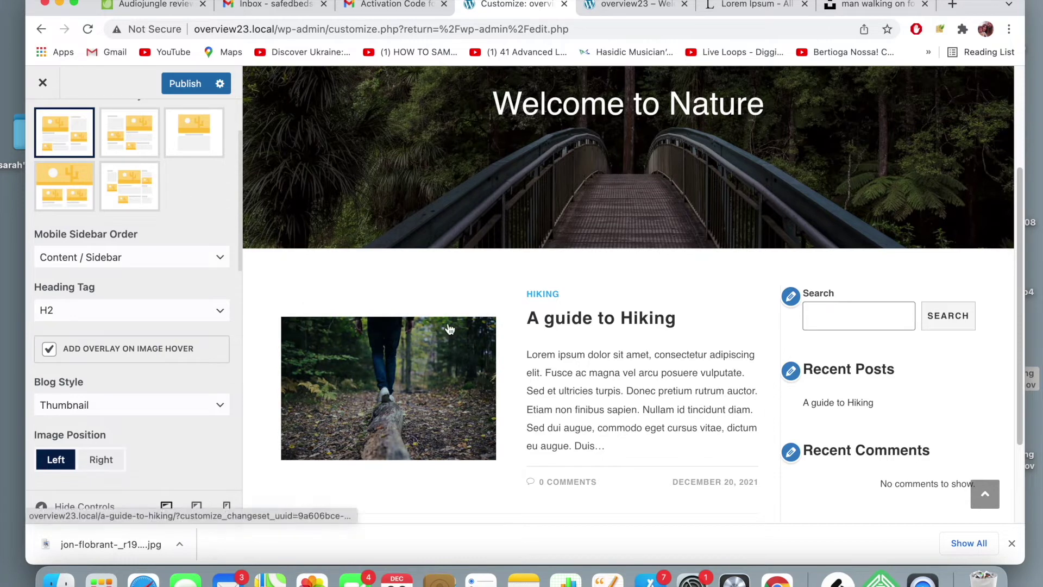
click(186, 85)
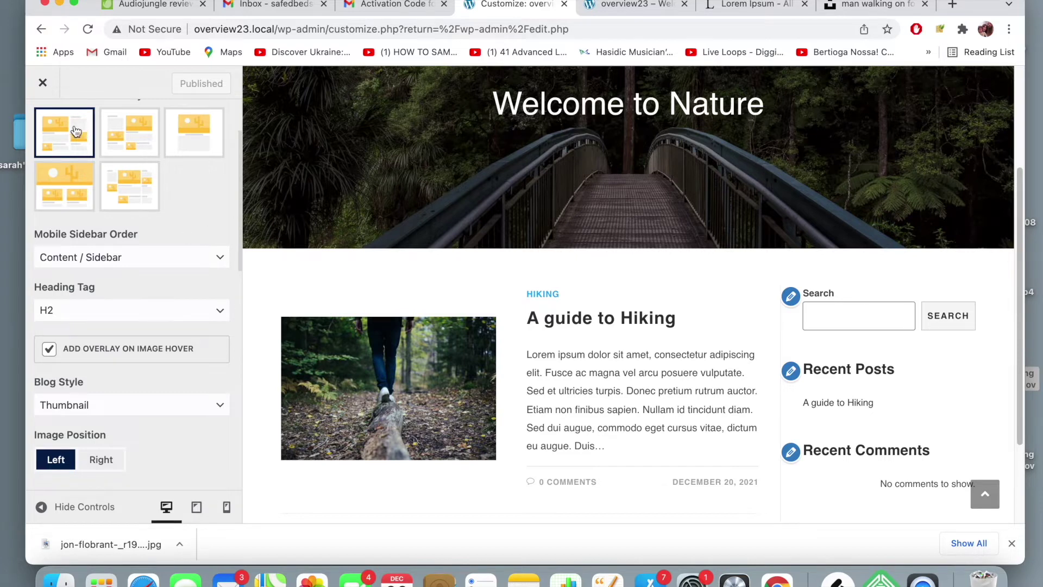
- Go from Blog to the Single Post settings, then view the live homepage tab
scroll(75, 128, up, 3)
click(55, 142)
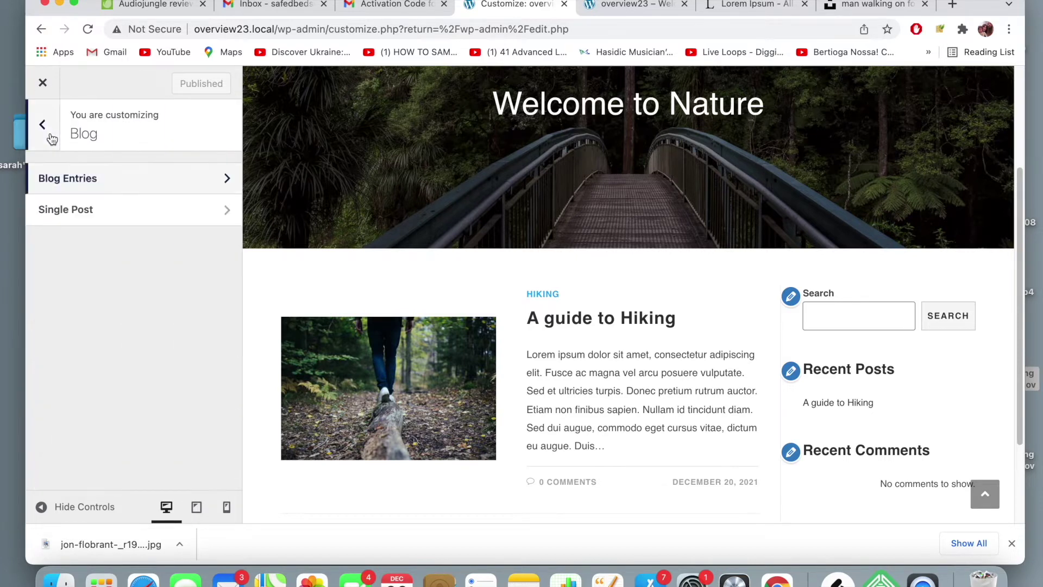
click(110, 220)
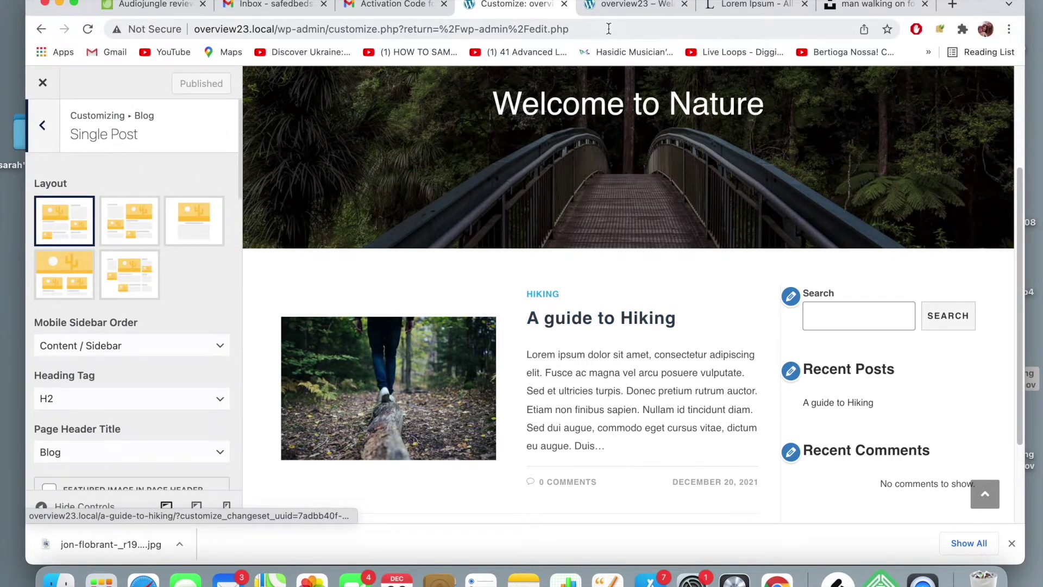
click(625, 7)
scroll(465, 276, down, 2)
scroll(457, 250, up, 2)
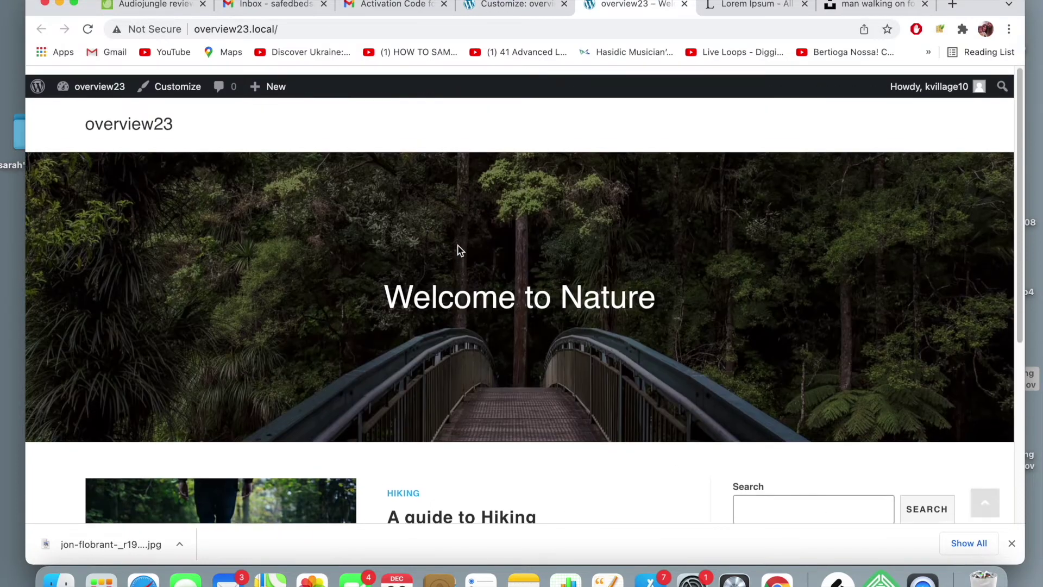
- Reload the live homepage to see the longer 42-word excerpt
scroll(458, 249, down, 8)
click(481, 29)
key(Return)
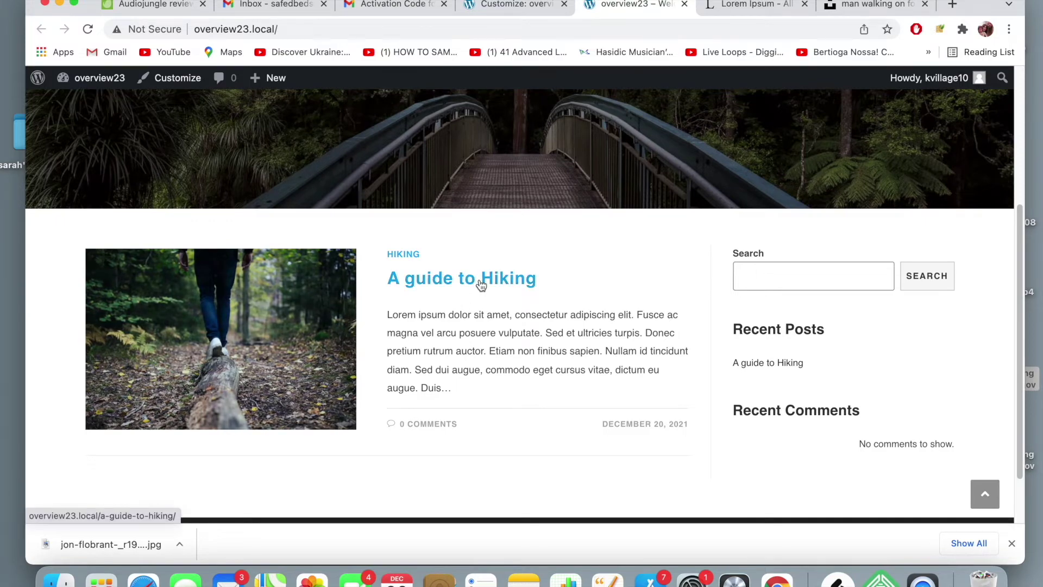
scroll(416, 273, down, 5)
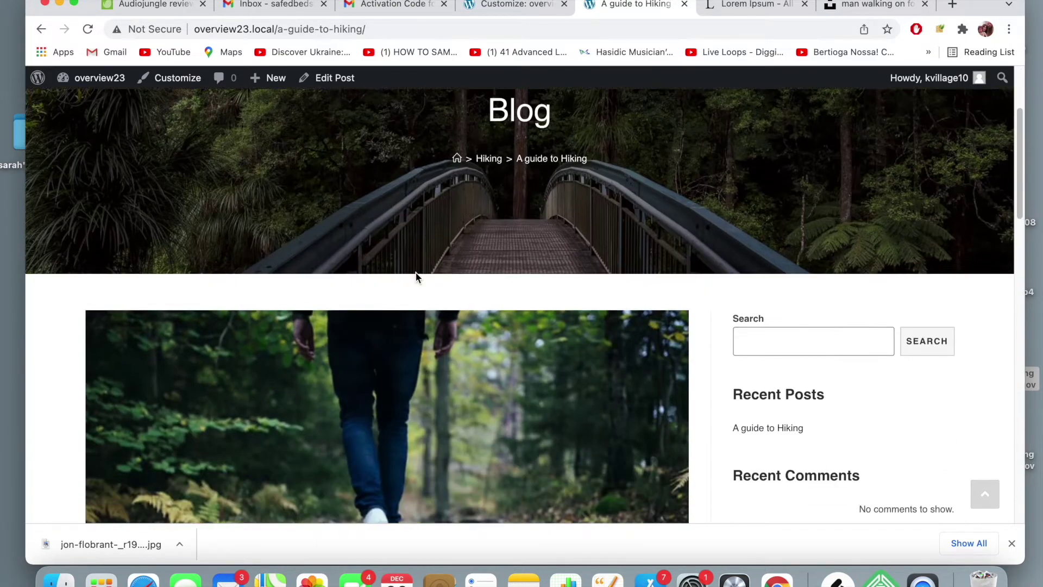
scroll(415, 278, down, 15)
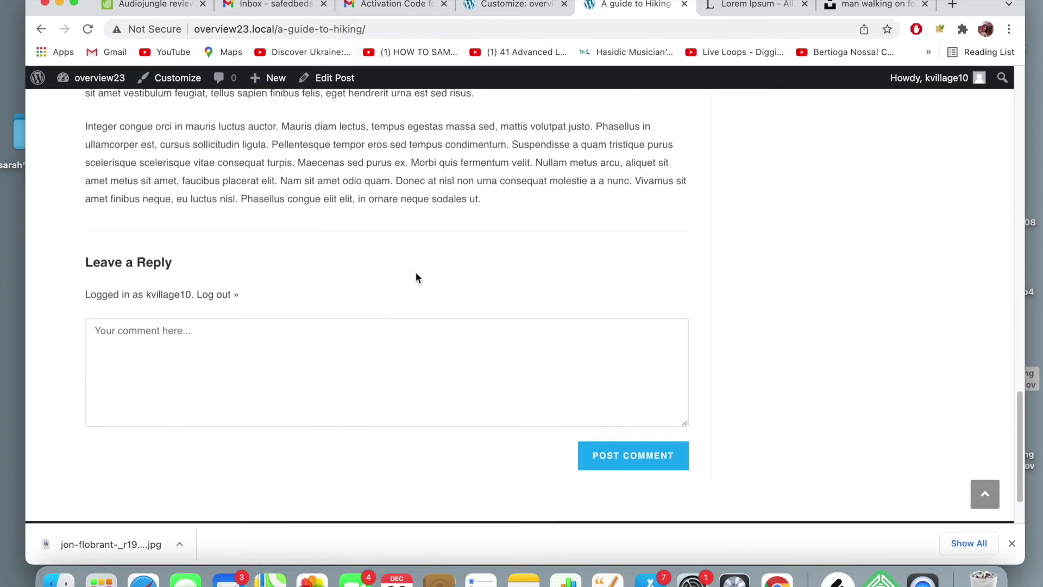
scroll(416, 277, up, 18)
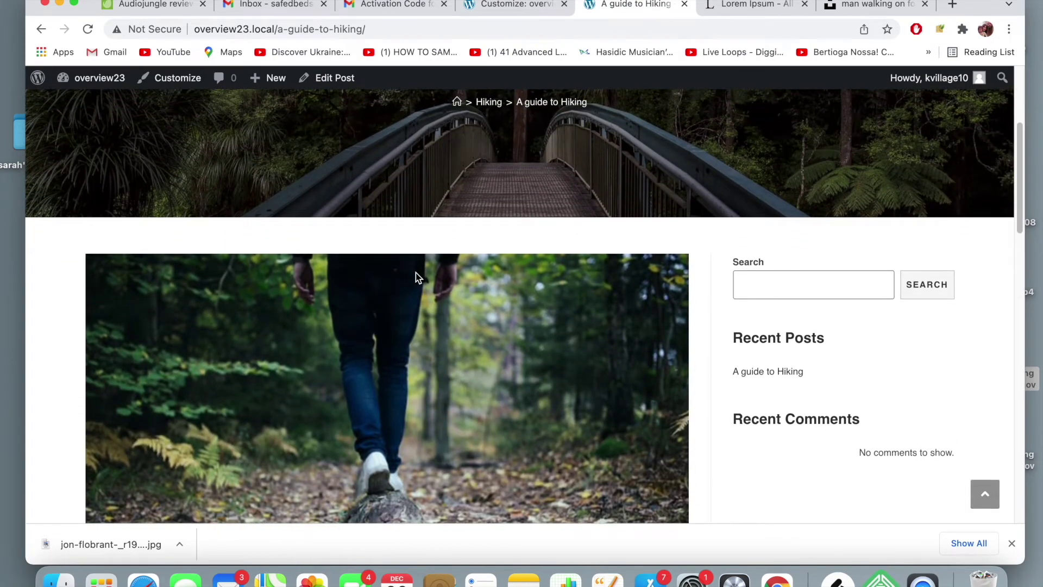
- Return to the site's homepage from the hiking post tab and review the entries
click(538, 4)
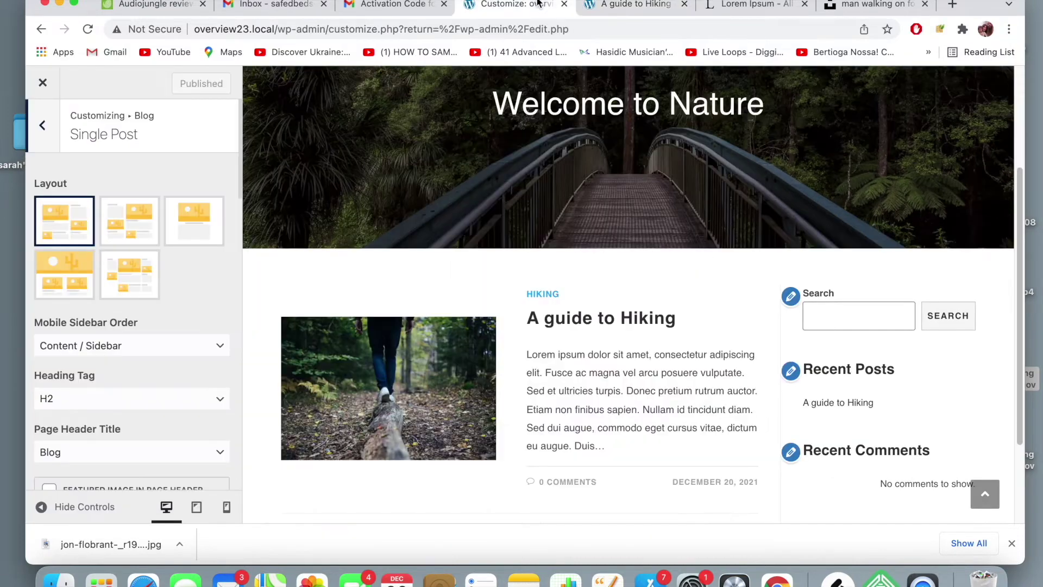
click(635, 6)
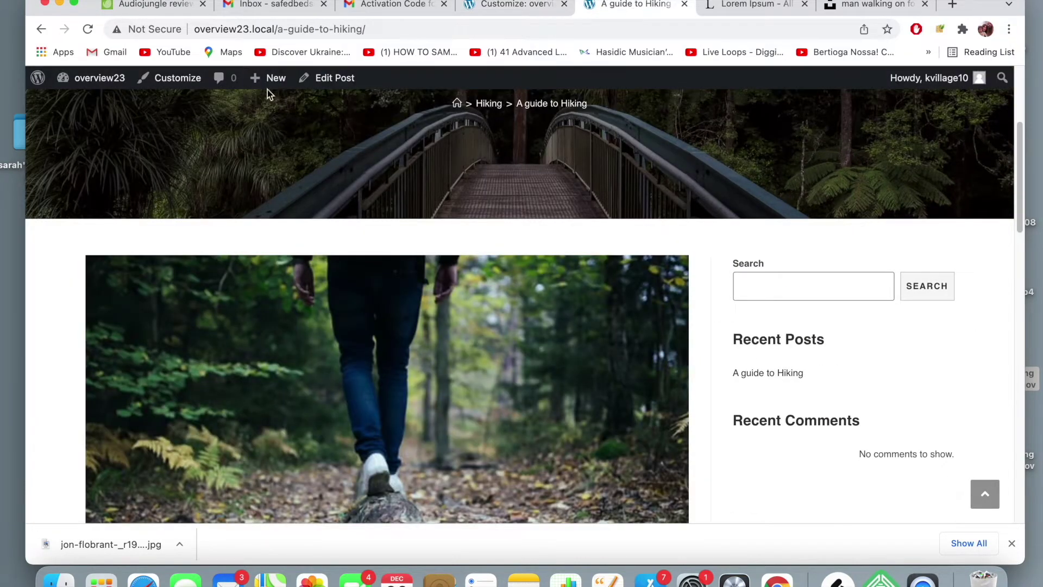
scroll(452, 129, up, 4)
click(121, 120)
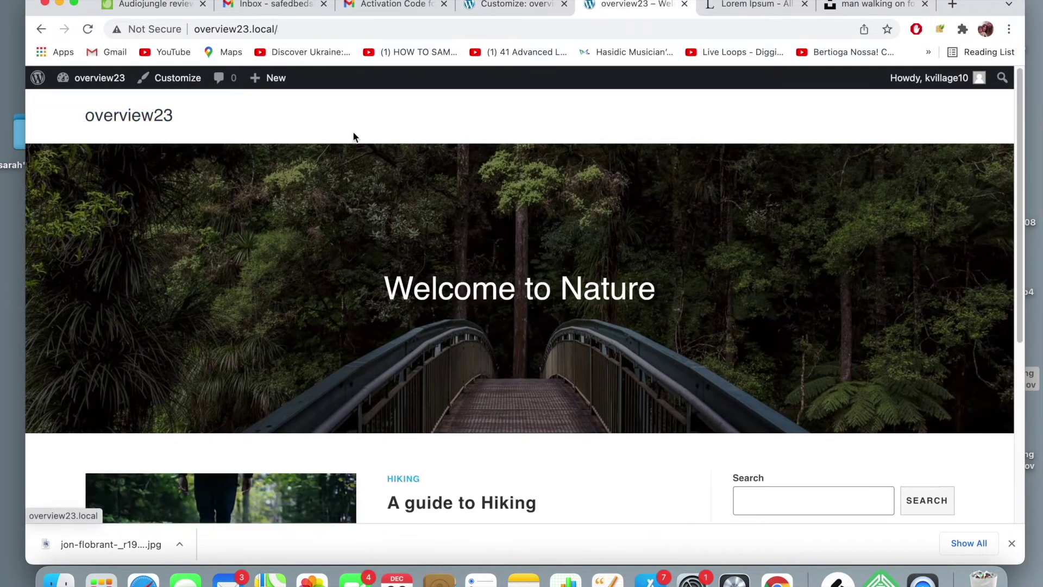
scroll(611, 220, down, 5)
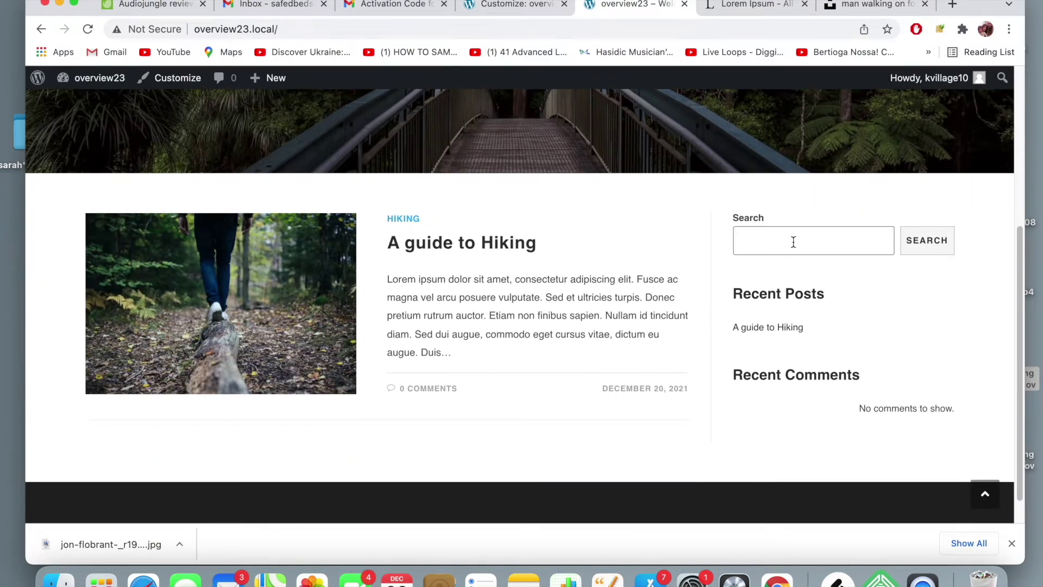
scroll(777, 302, down, 1)
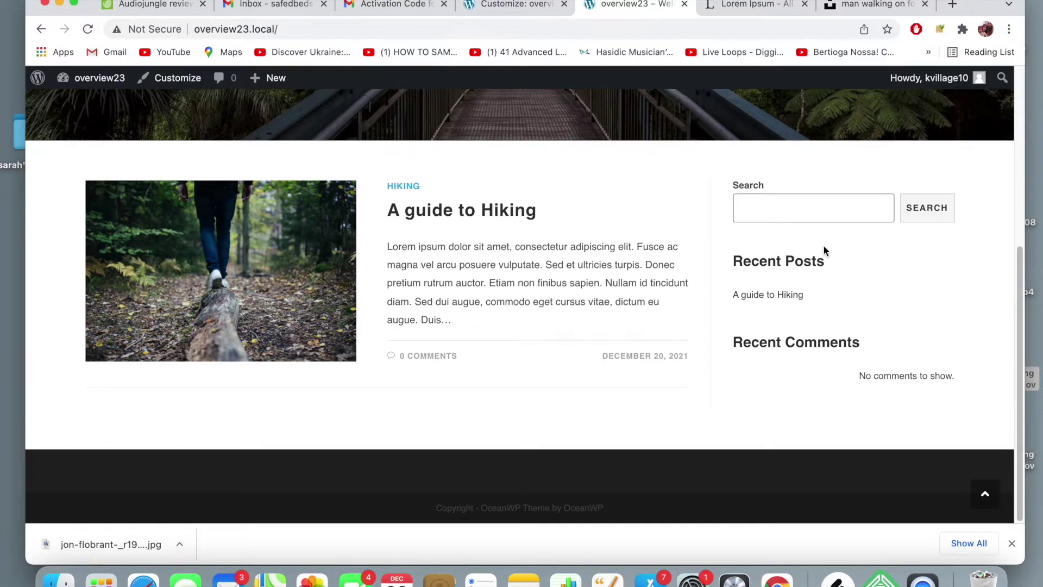
scroll(823, 248, up, 5)
scroll(824, 245, up, 2)
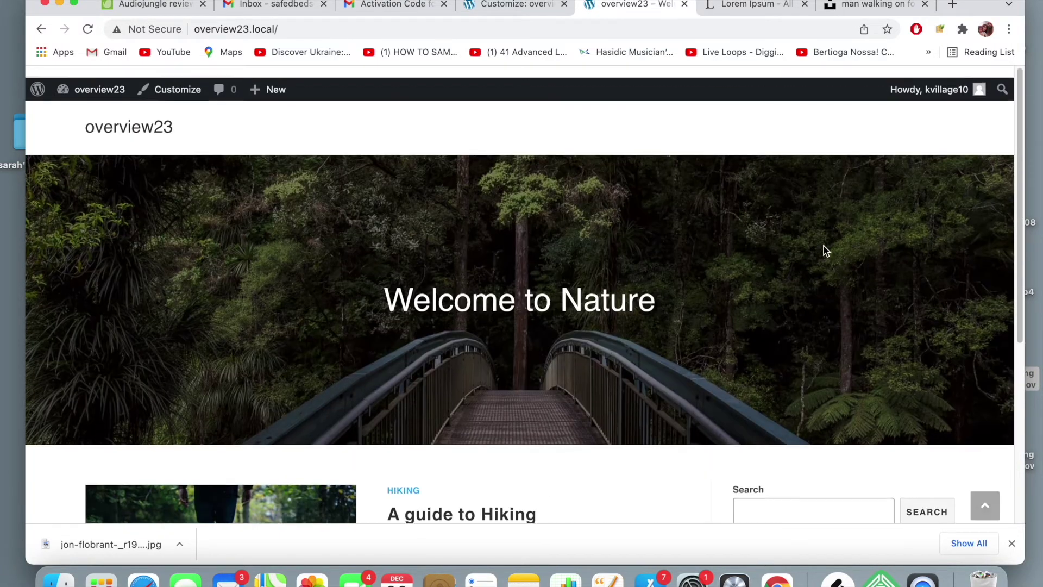
- Open the 'A guide to Hiking' post and review its sidebar layout
click(538, 12)
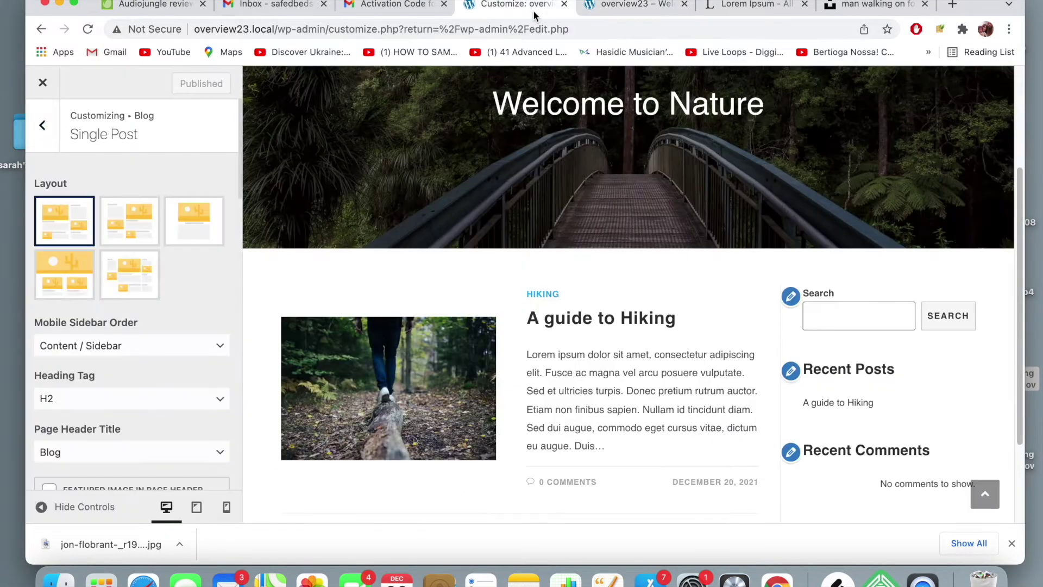
click(617, 10)
scroll(428, 282, down, 3)
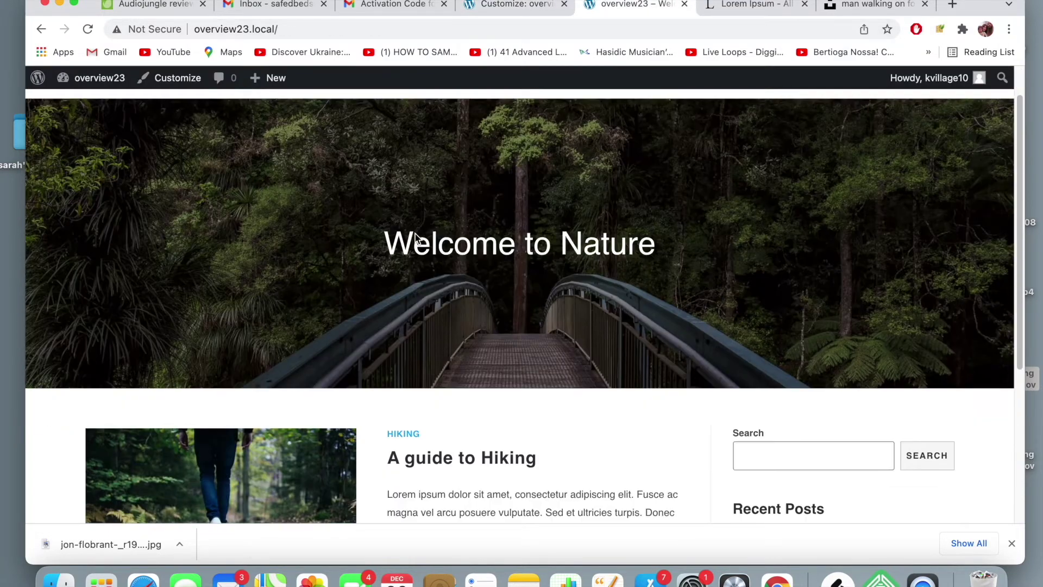
click(485, 335)
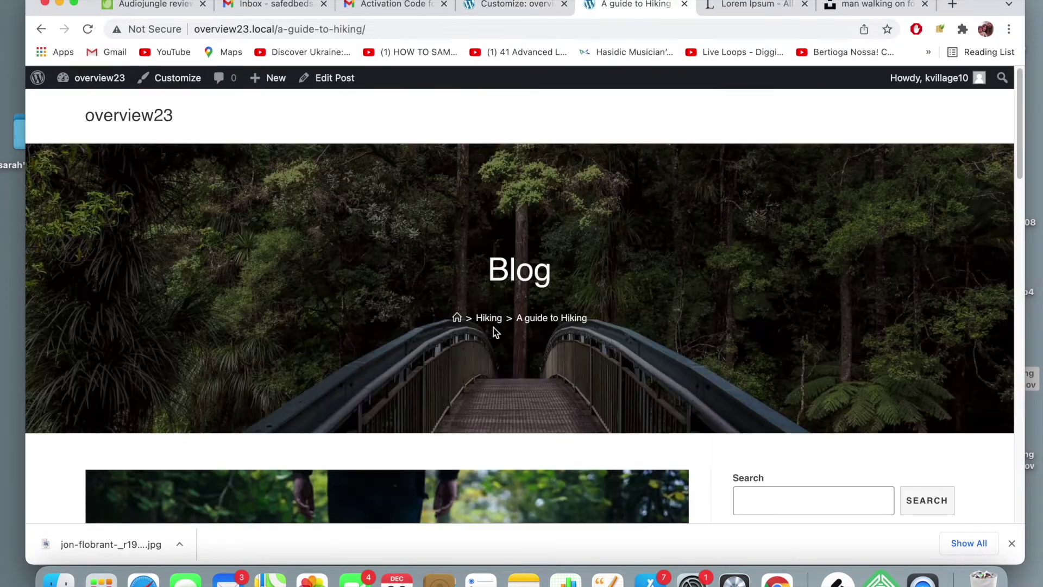
scroll(546, 292, down, 5)
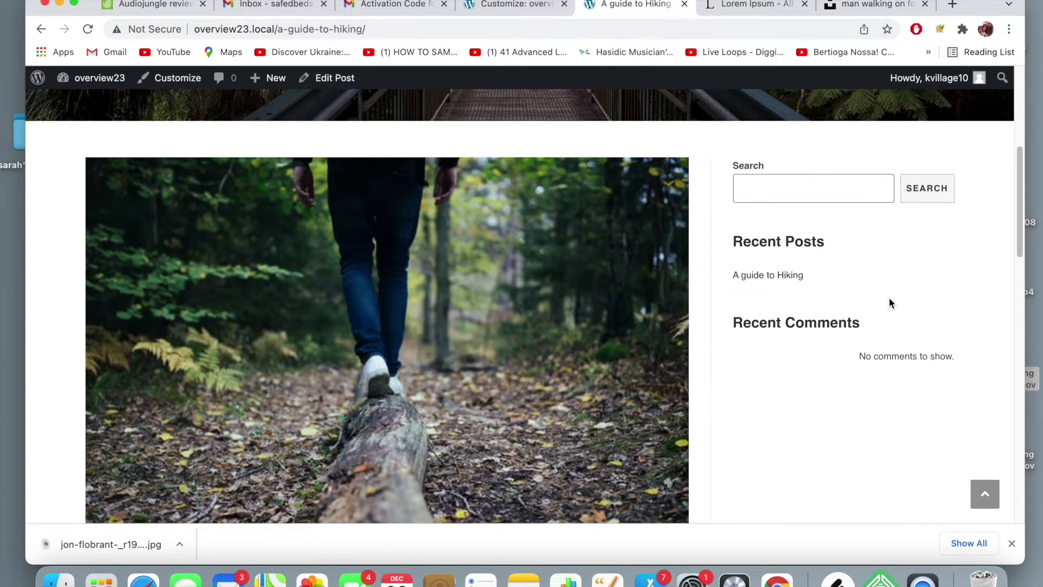
scroll(547, 306, down, 4)
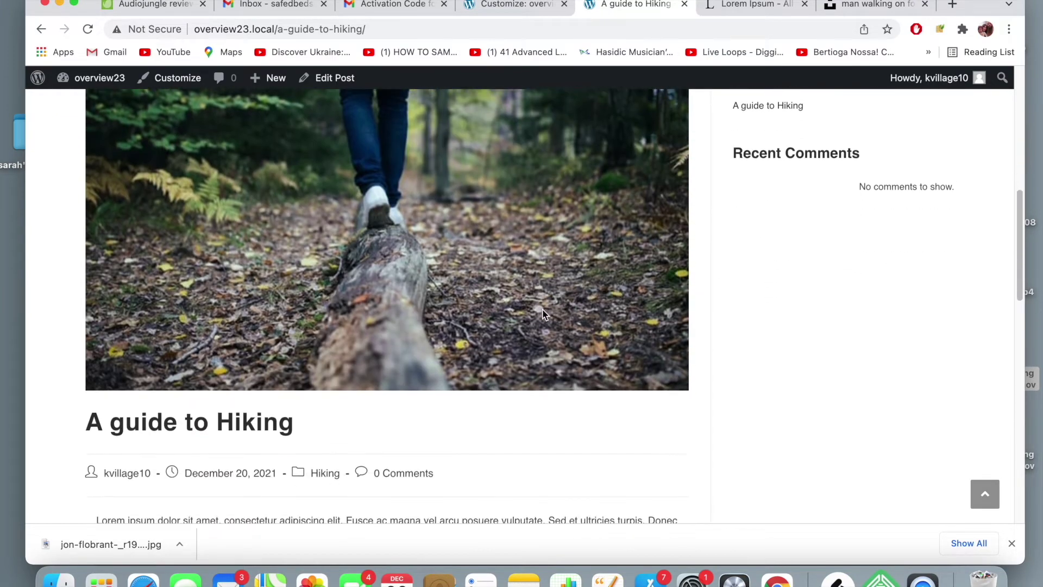
scroll(544, 314, up, 4)
scroll(543, 314, down, 3)
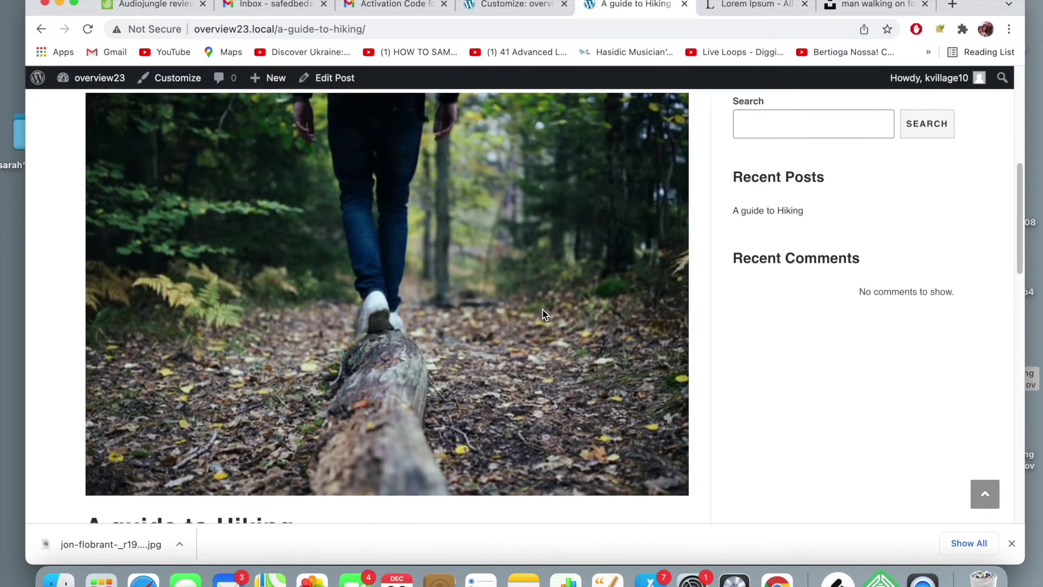
scroll(544, 314, up, 6)
scroll(544, 314, down, 1)
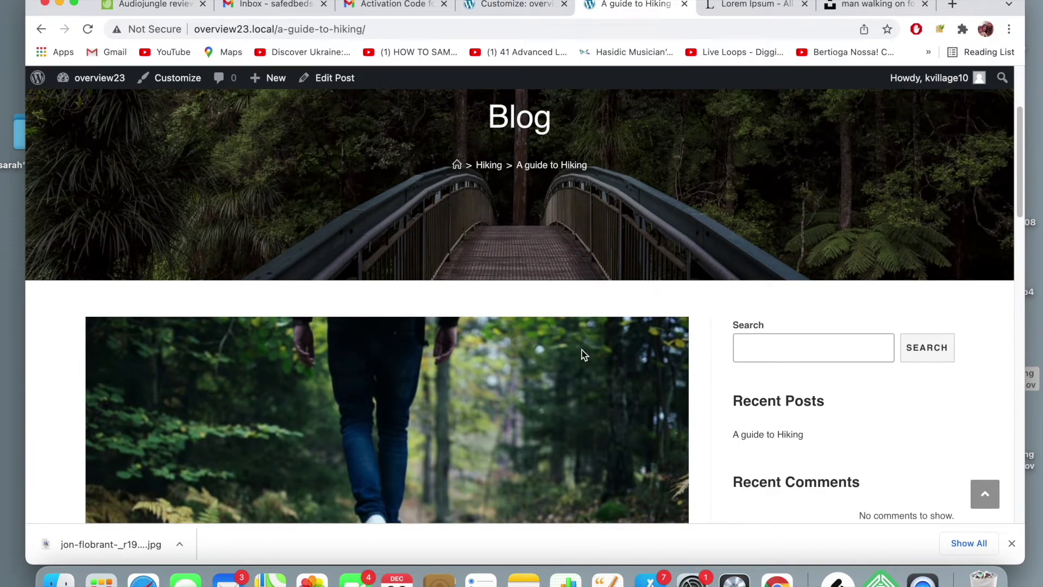
scroll(580, 359, down, 4)
scroll(579, 363, up, 2)
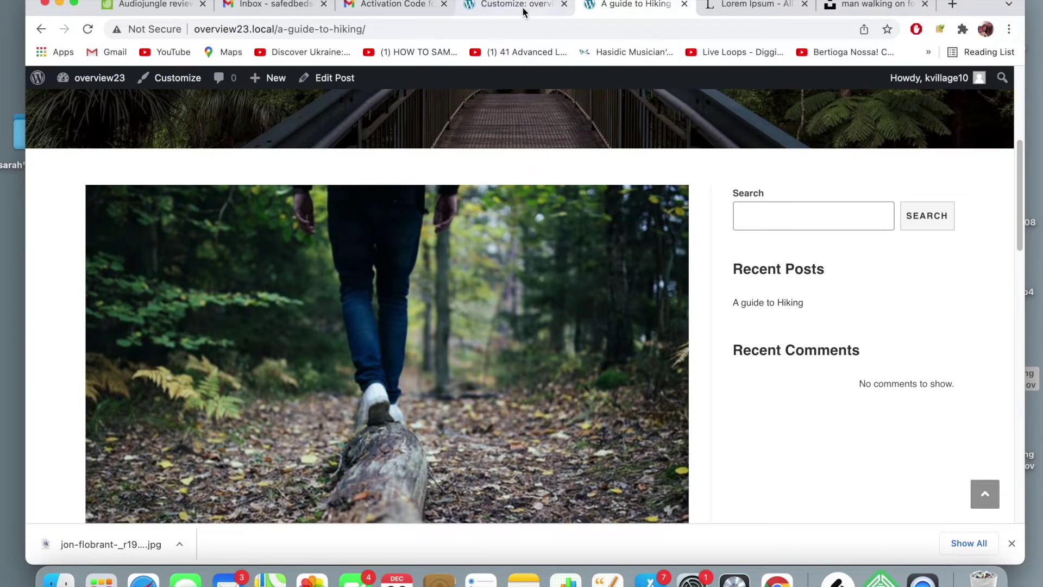
- Load the 'A guide to Hiking' post in the Customizer preview
click(523, 6)
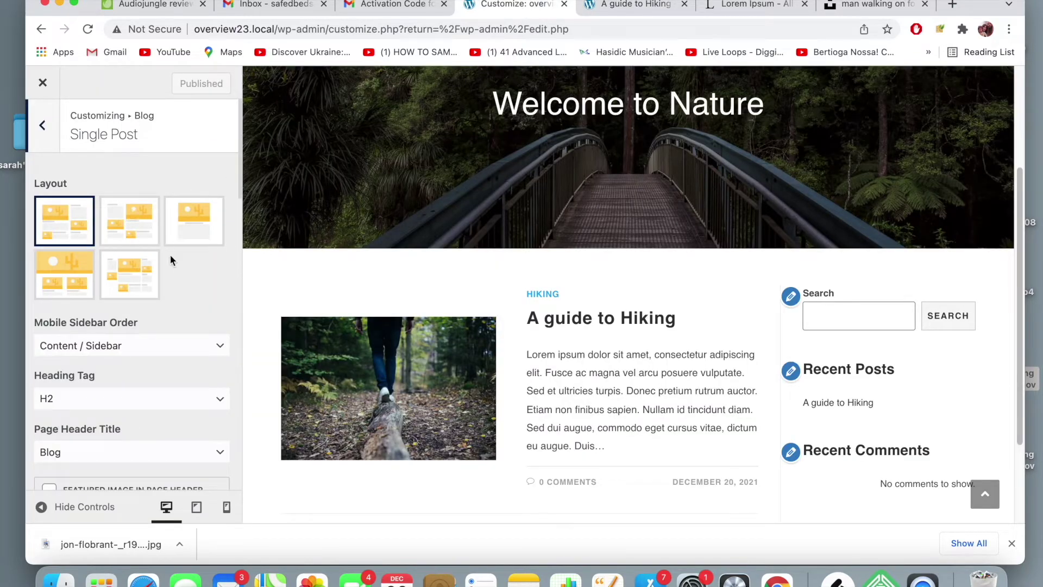
scroll(177, 263, down, 2)
scroll(177, 263, up, 2)
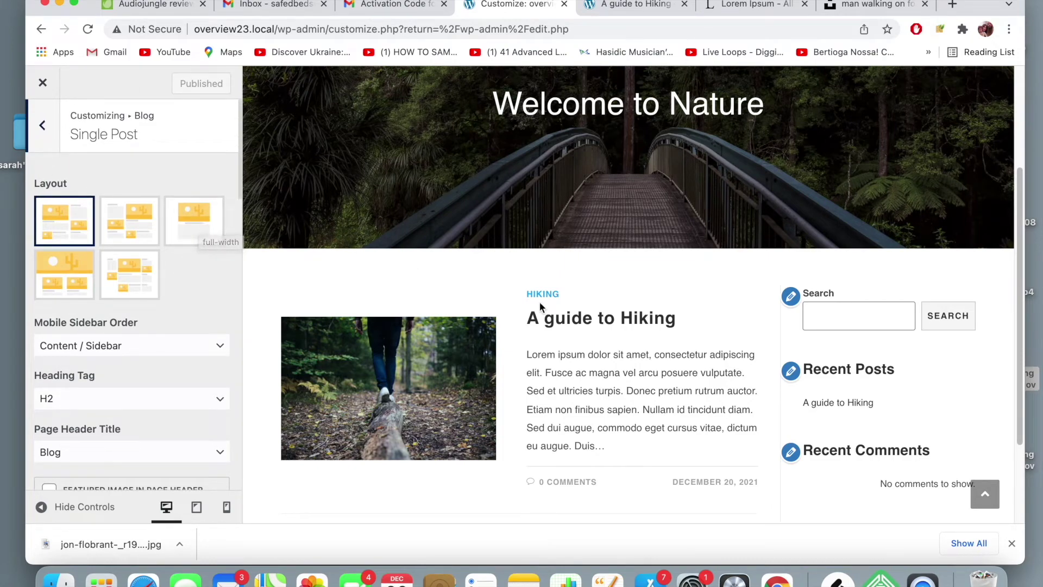
click(577, 325)
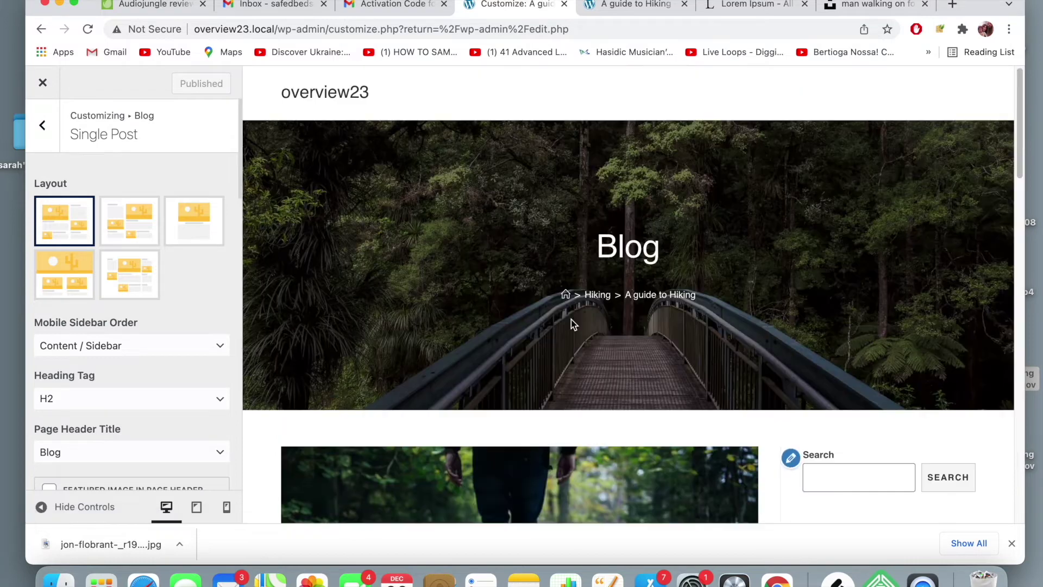
scroll(370, 286, down, 3)
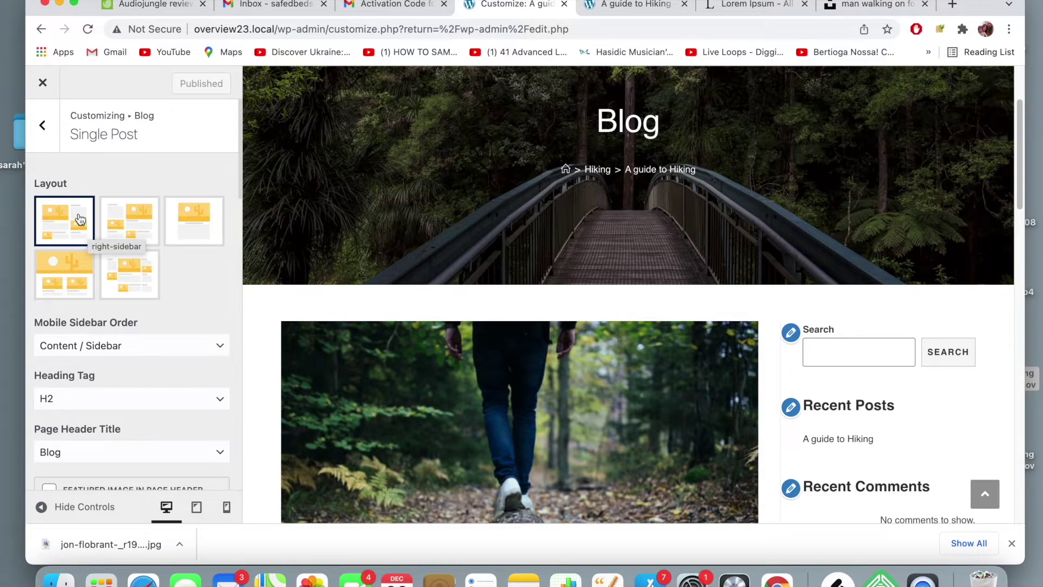
- Set the Single Post layout to Full Width and publish it
click(207, 226)
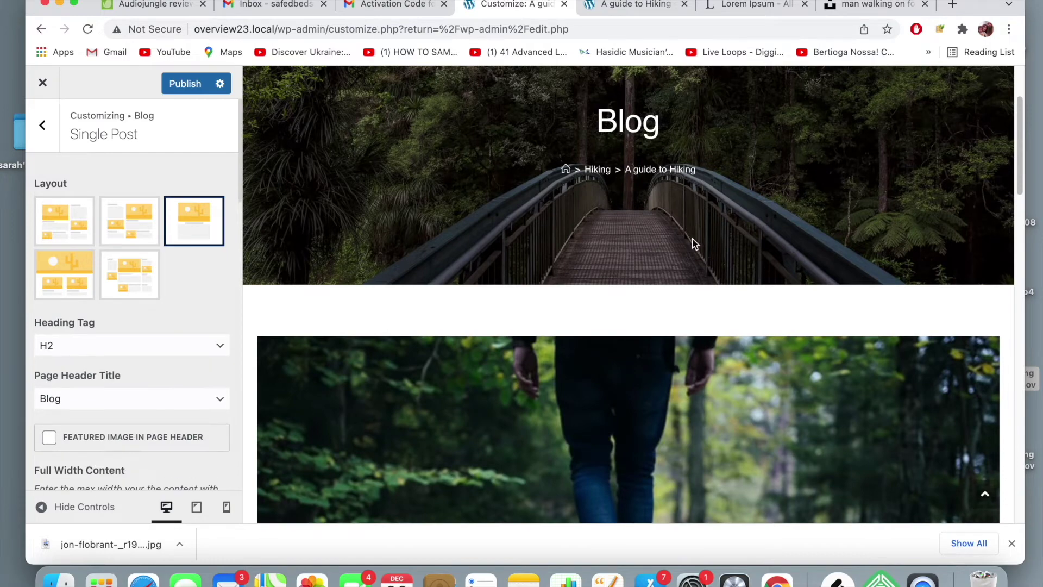
scroll(710, 242, down, 10)
scroll(709, 243, up, 2)
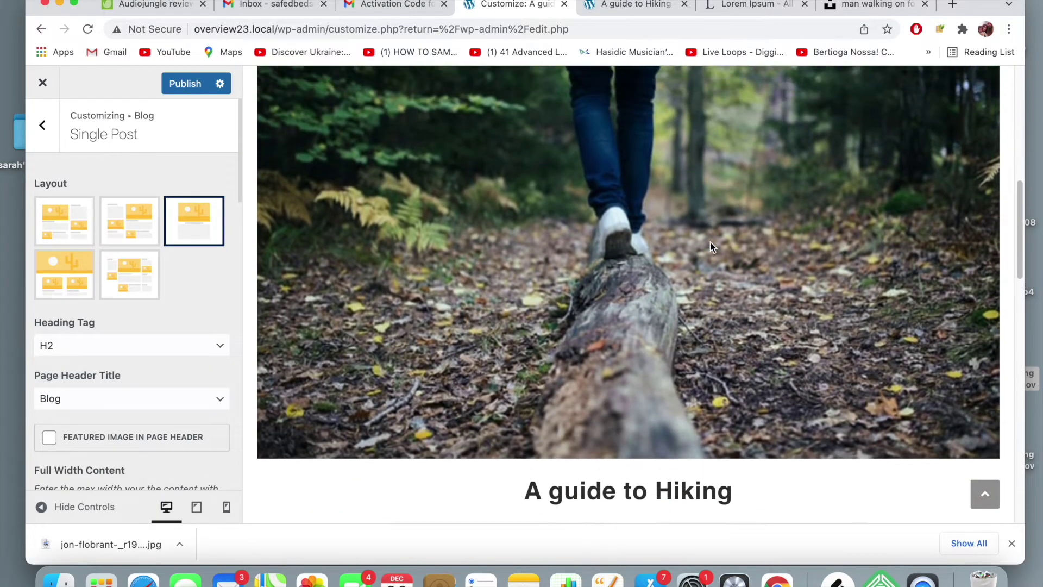
click(169, 90)
click(630, 5)
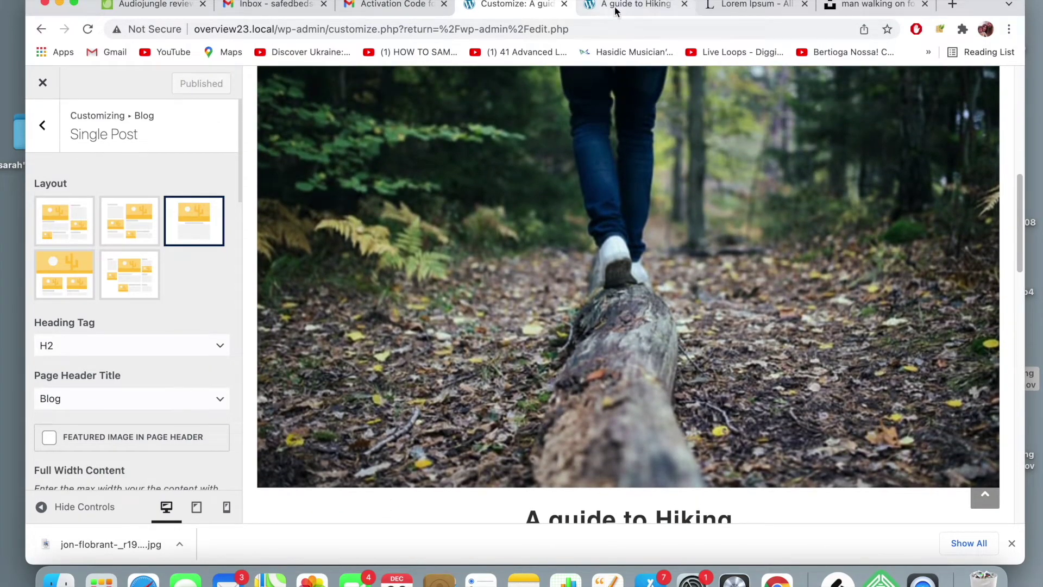
click(625, 37)
key(Return)
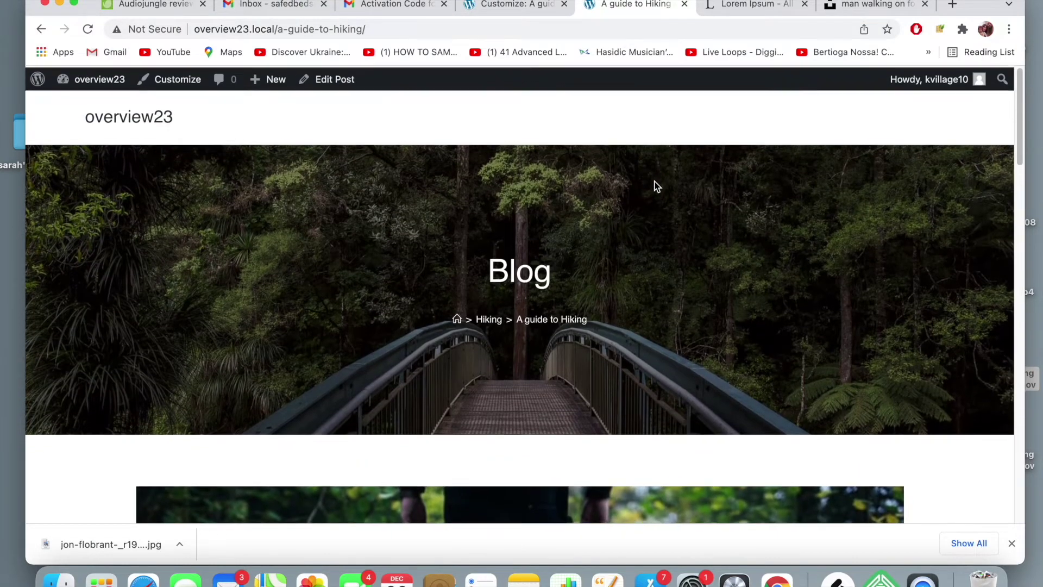
scroll(655, 186, down, 10)
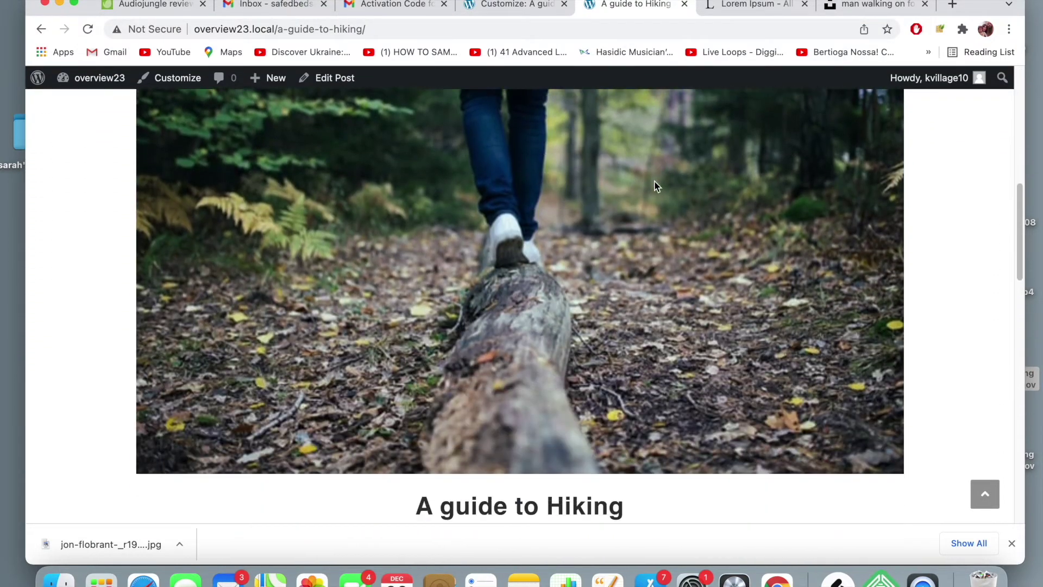
scroll(655, 186, down, 15)
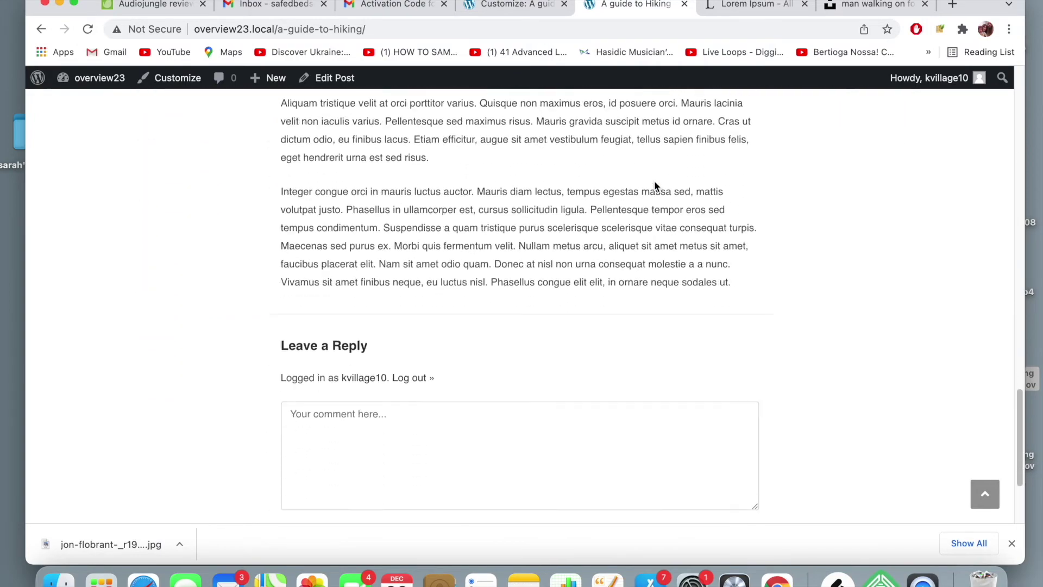
scroll(654, 182, up, 20)
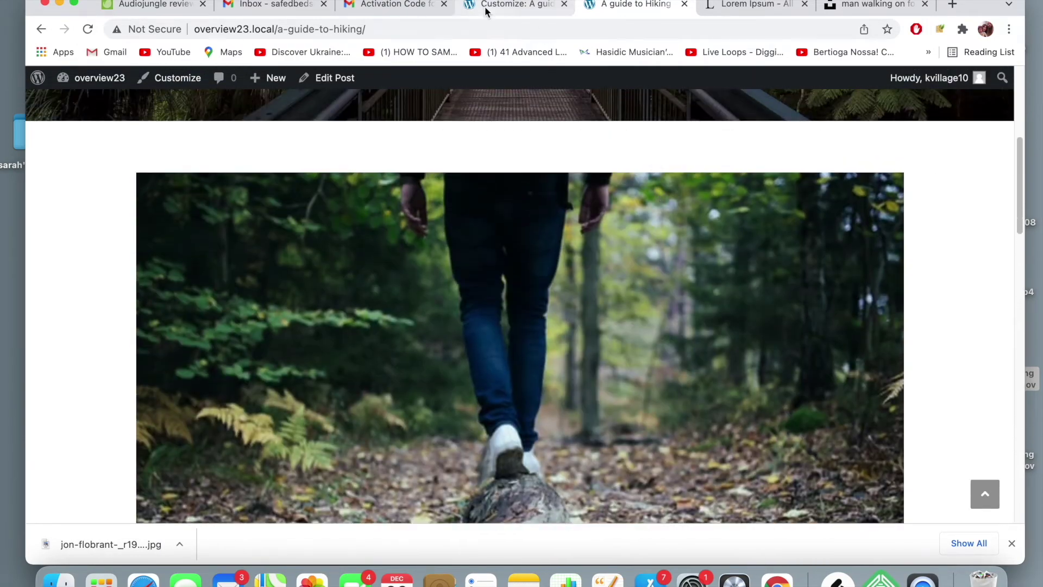
click(485, 5)
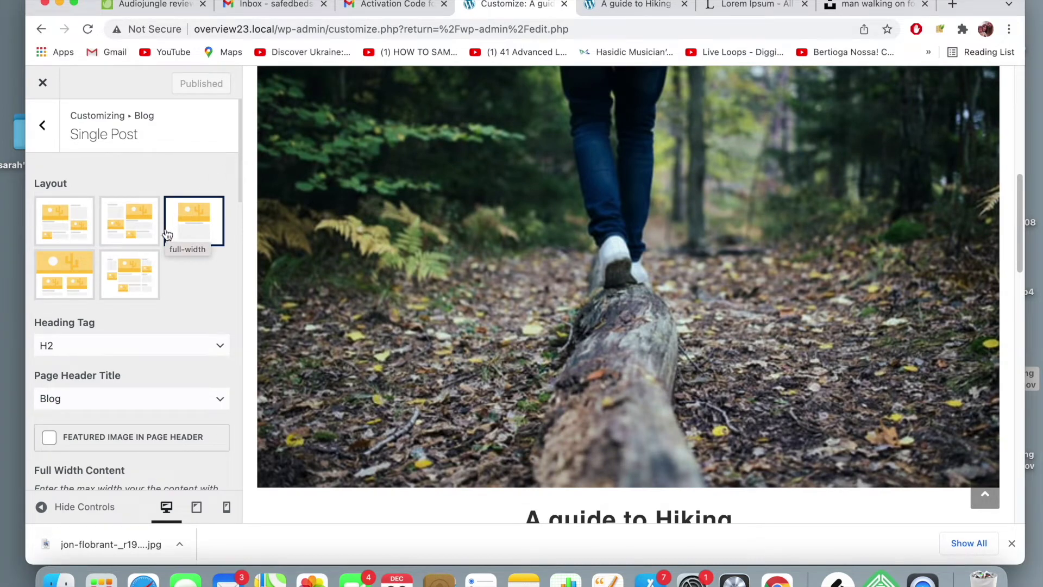
- Scroll through the post to check the featured image now spans the page without sidebar
scroll(167, 234, down, 5)
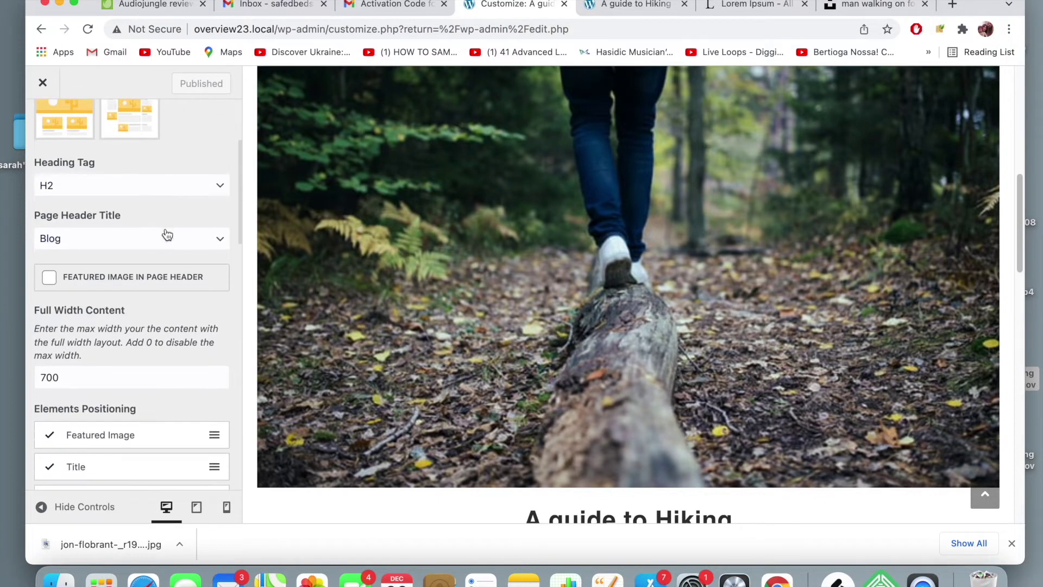
scroll(167, 233, down, 4)
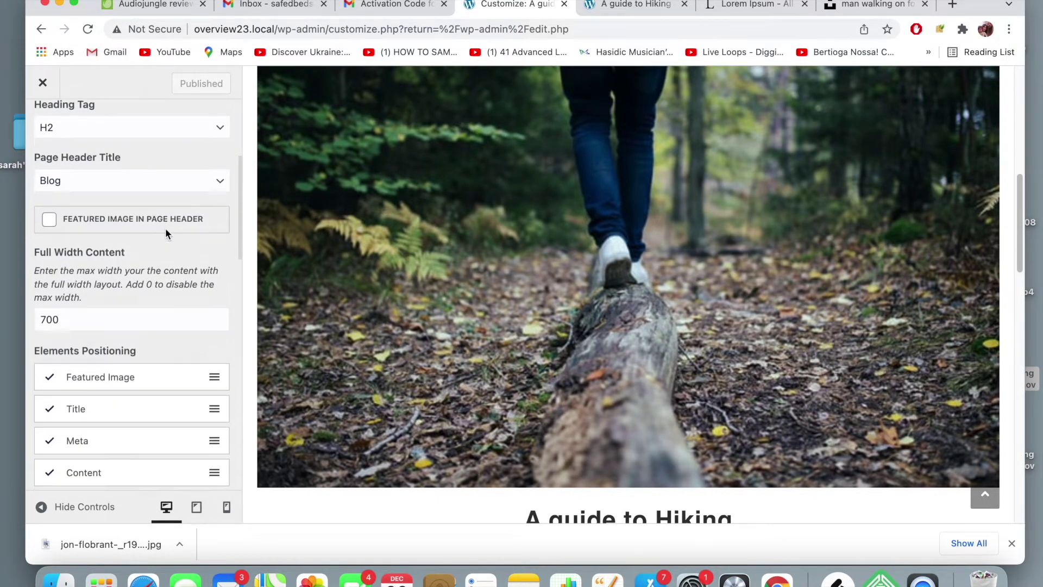
scroll(165, 227, up, 3)
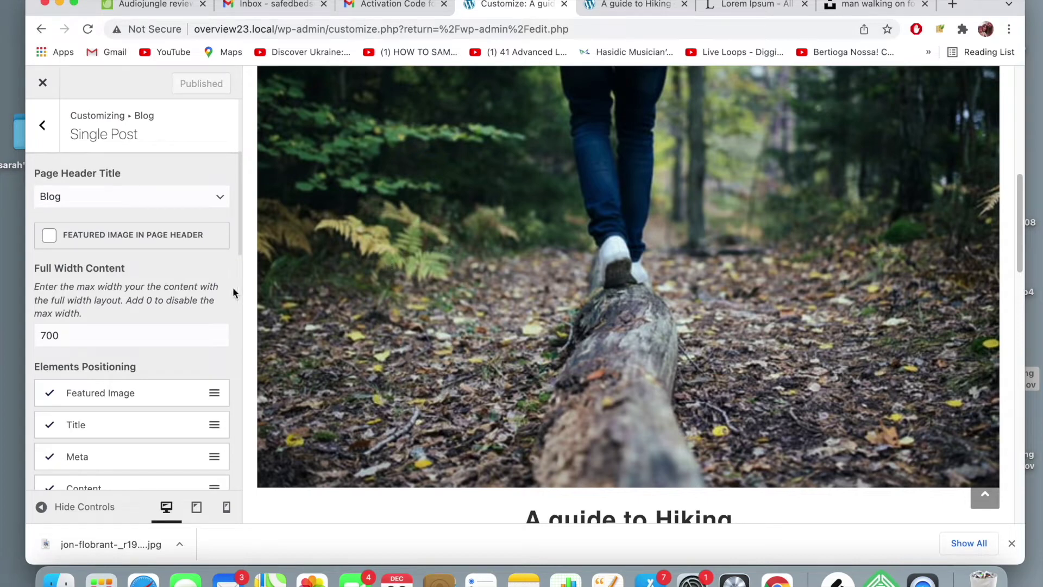
scroll(191, 286, down, 10)
scroll(190, 287, down, 10)
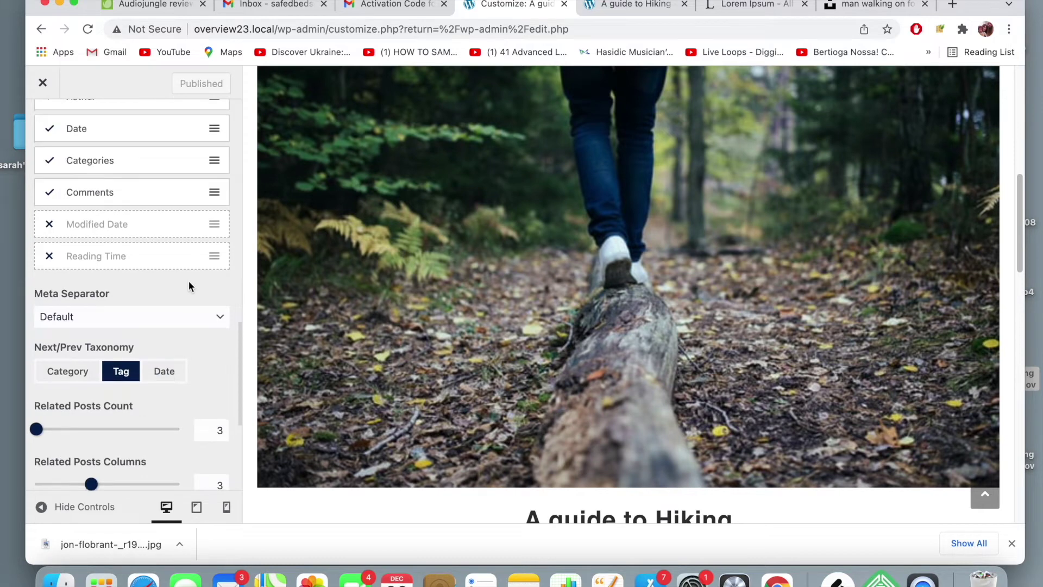
scroll(189, 285, down, 8)
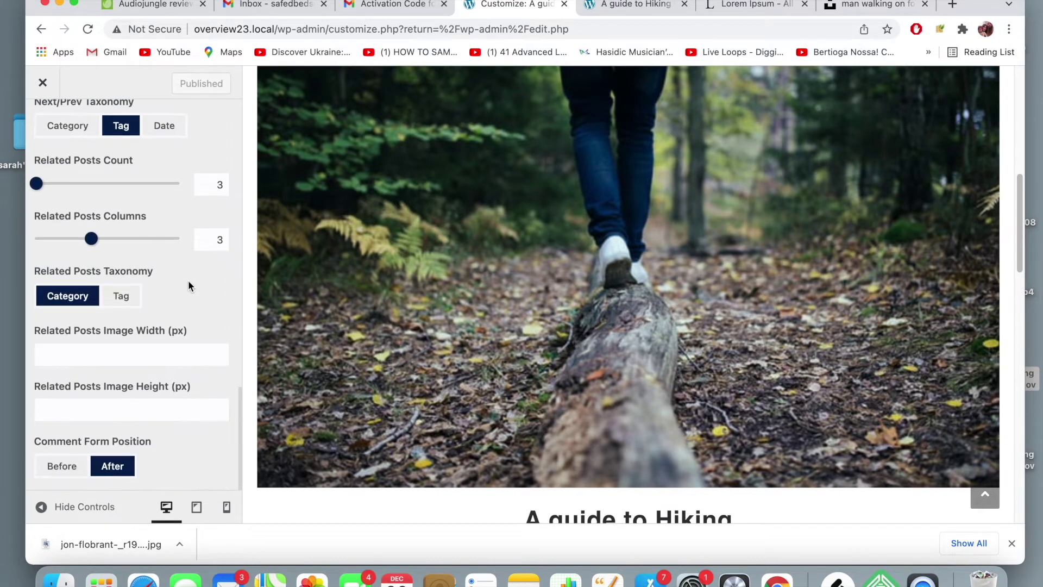
scroll(189, 286, up, 20)
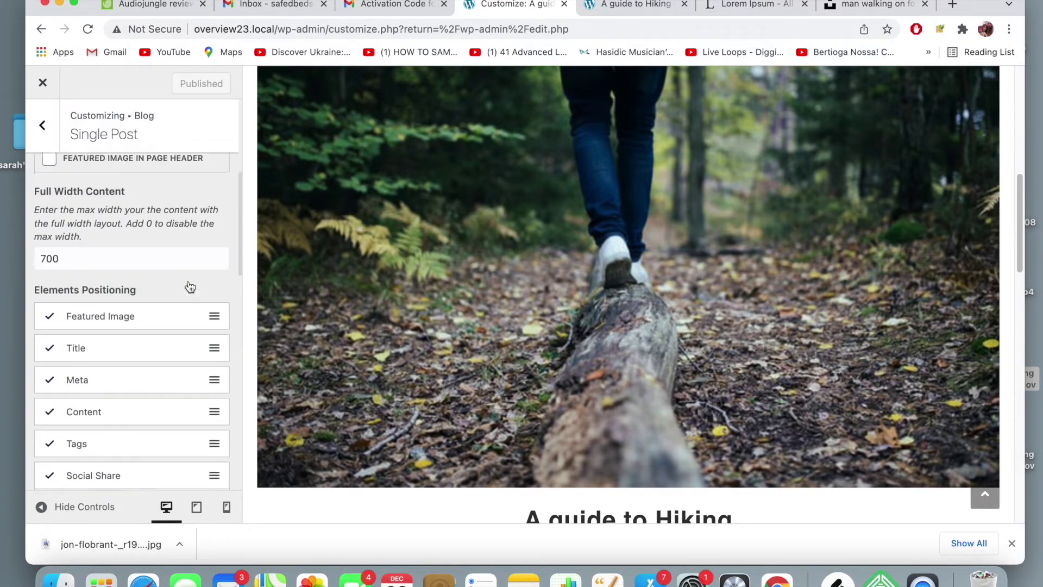
scroll(190, 287, up, 4)
scroll(190, 285, up, 5)
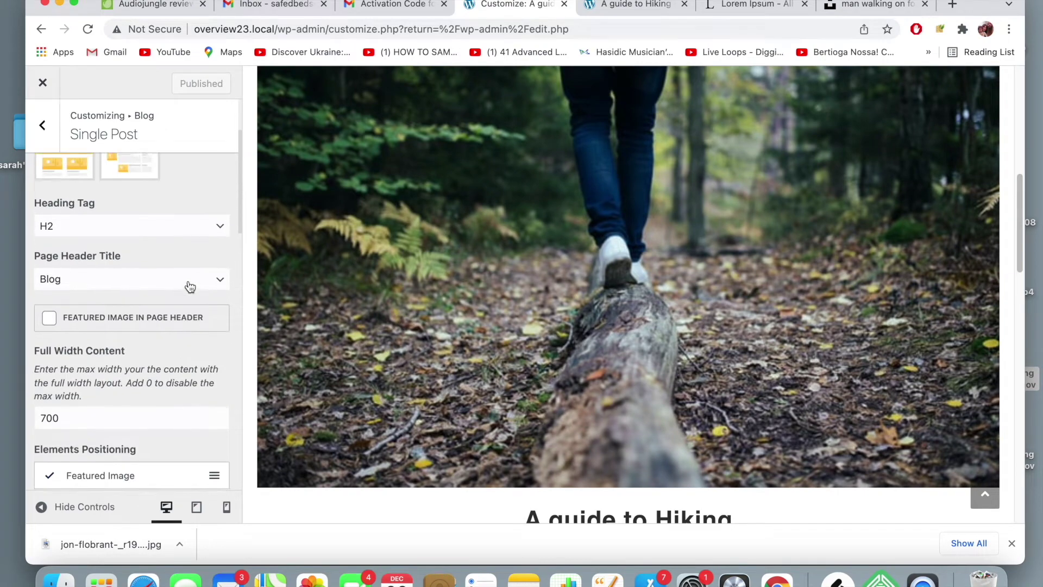
scroll(501, 261, up, 5)
scroll(501, 261, down, 3)
scroll(486, 262, up, 6)
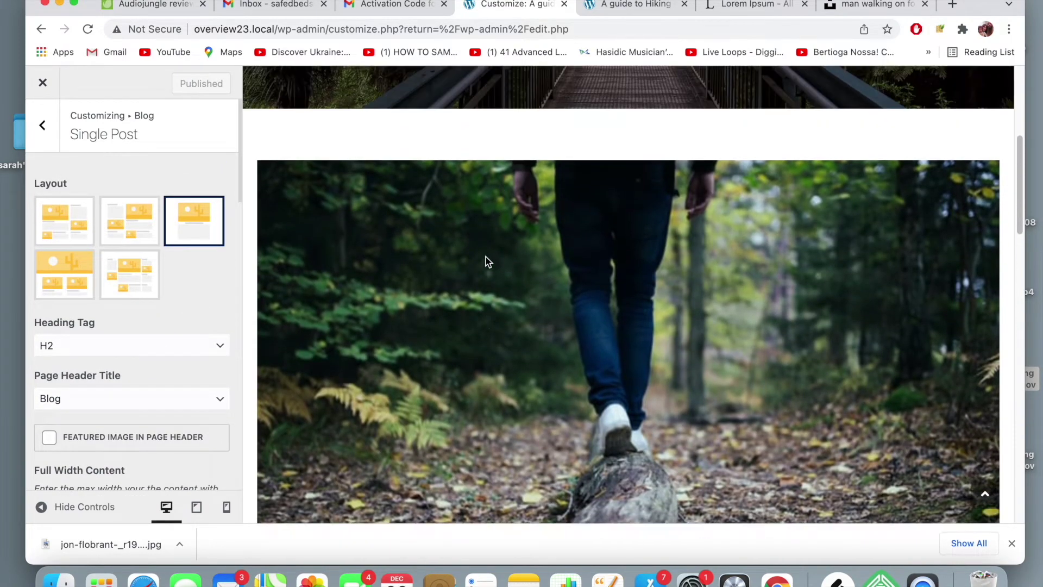
scroll(486, 261, down, 6)
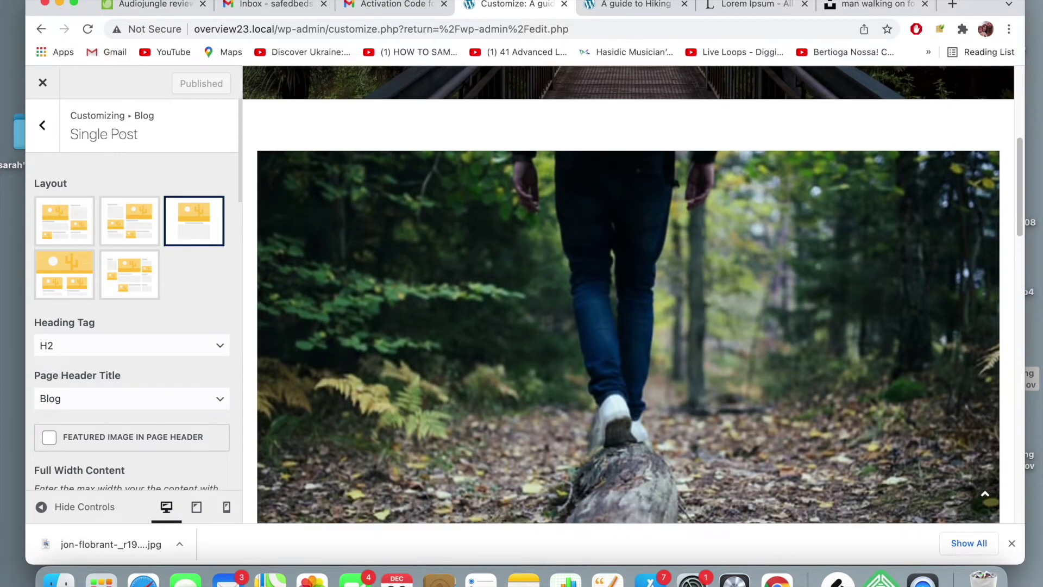
- Review the live hiking post's hiker photo beneath the bridge page header
click(633, 4)
scroll(610, 136, down, 6)
scroll(611, 156, up, 5)
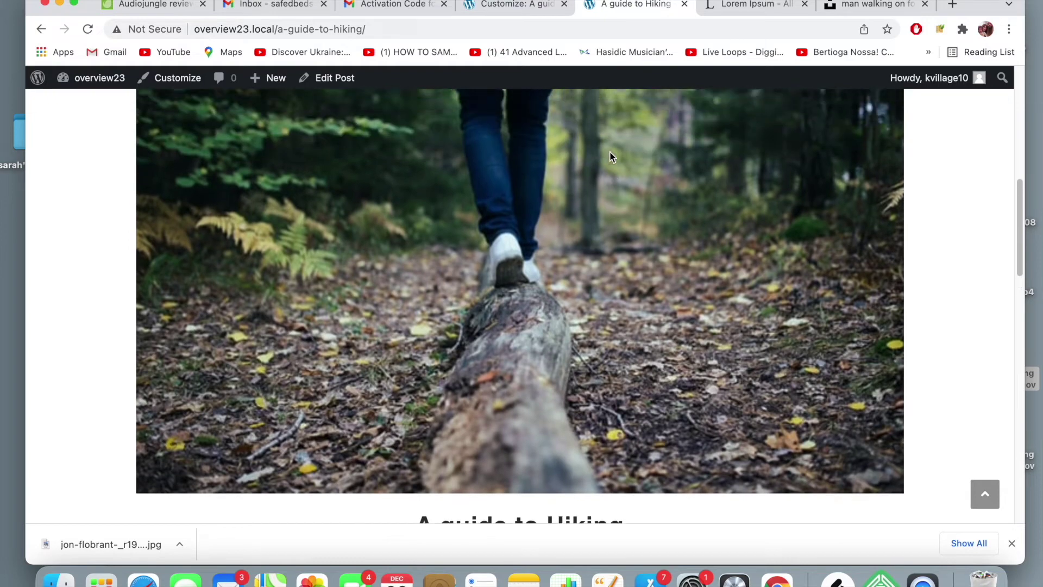
scroll(611, 157, down, 5)
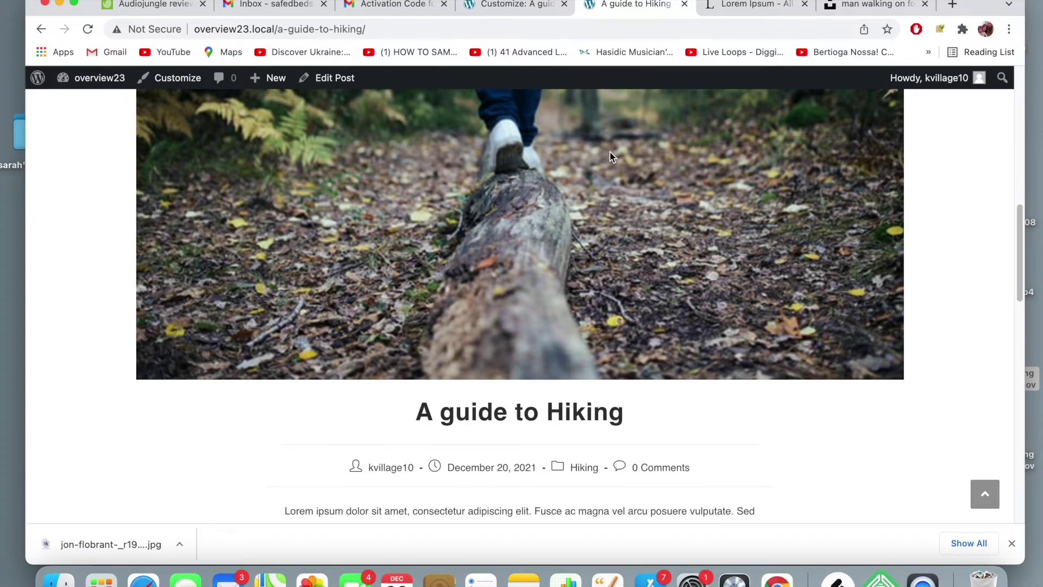
scroll(610, 156, up, 6)
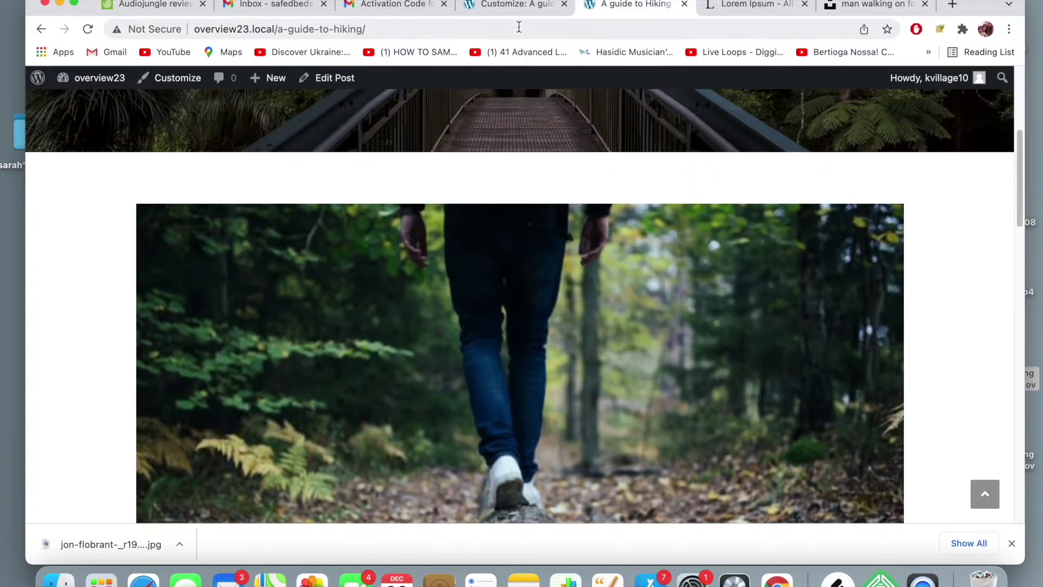
- Uncheck Featured Image in Single Post Elements Positioning so the hiker photo fills the page header
click(524, 8)
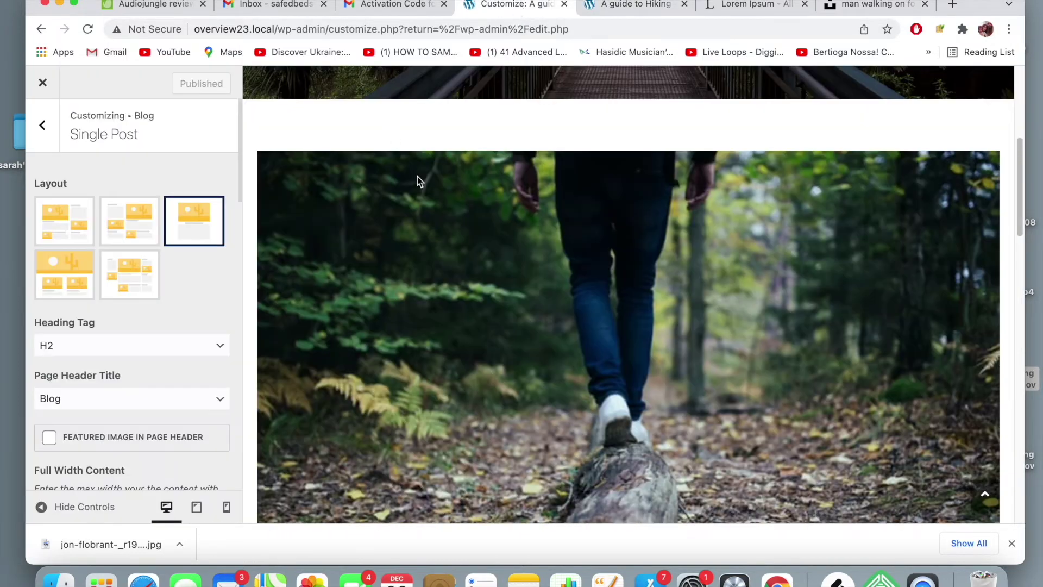
scroll(437, 201, up, 4)
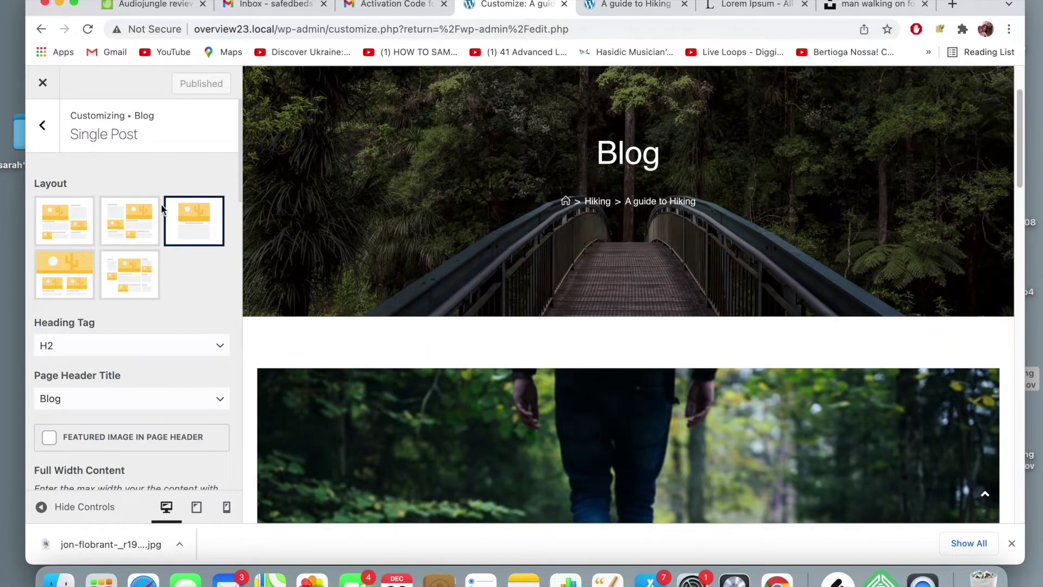
scroll(164, 211, down, 3)
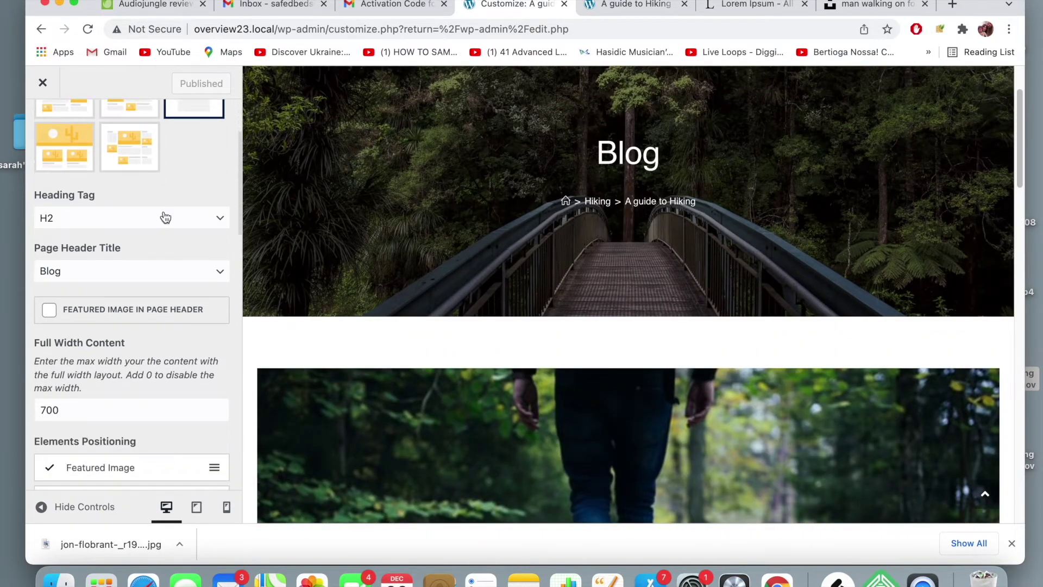
scroll(165, 217, down, 1)
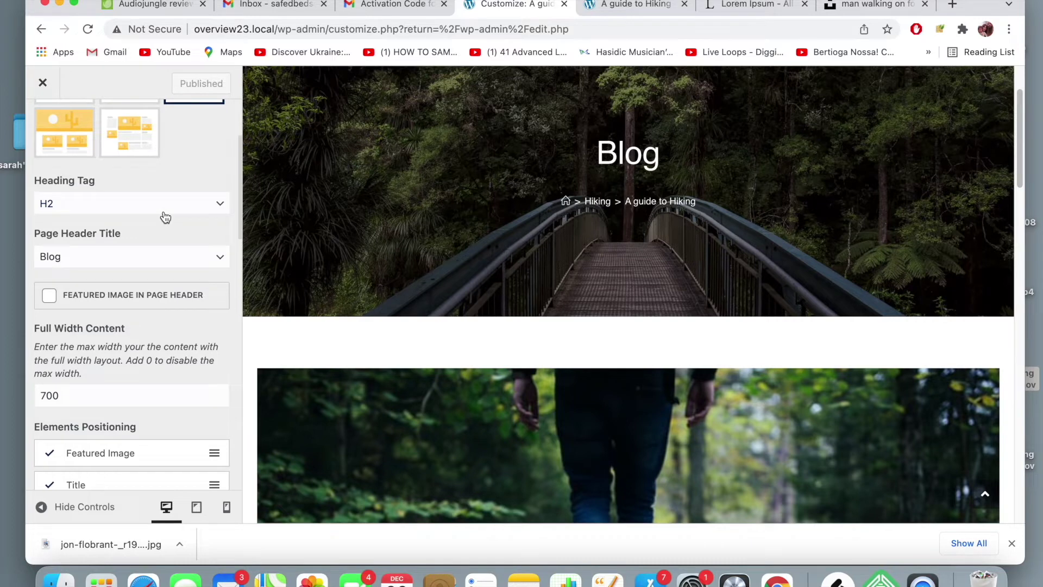
scroll(165, 218, down, 2)
scroll(165, 217, down, 2)
scroll(166, 217, down, 2)
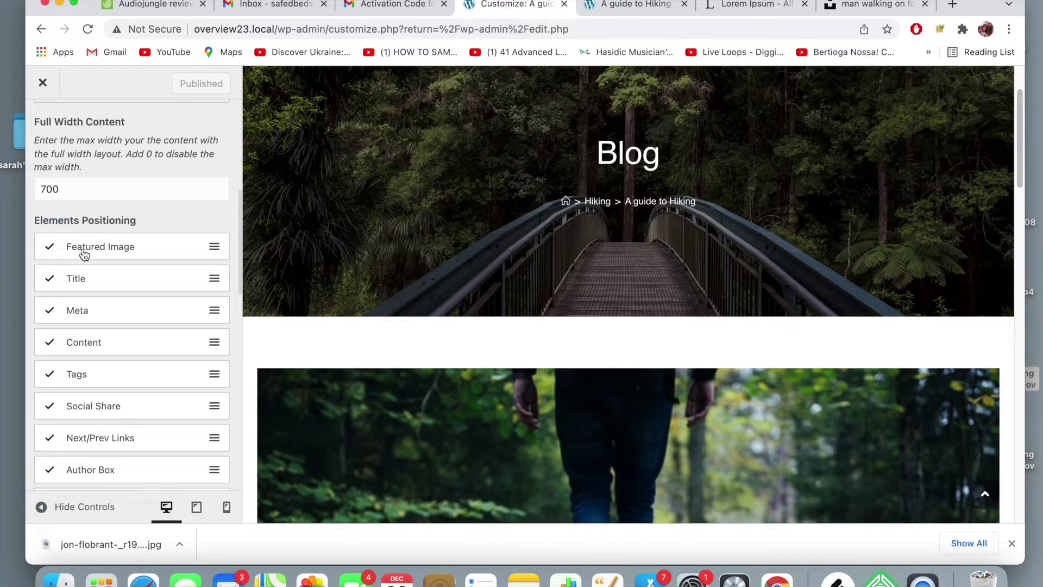
click(48, 247)
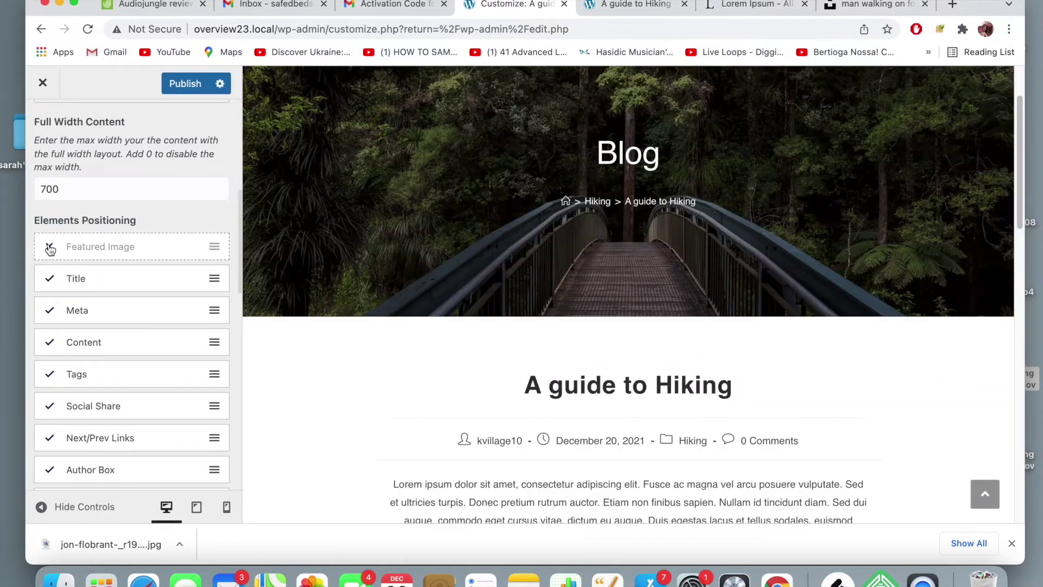
scroll(476, 270, up, 3)
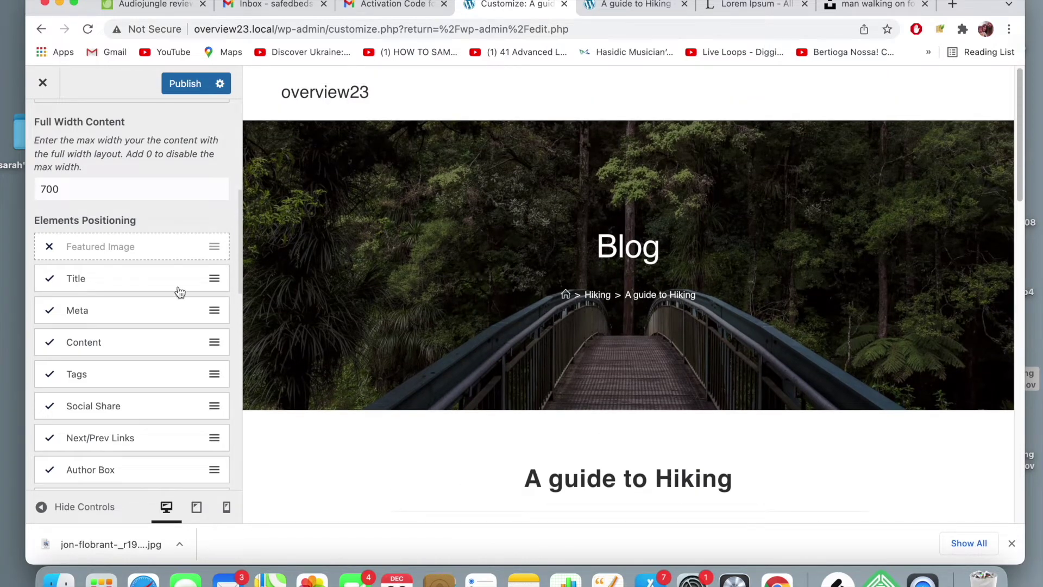
scroll(147, 288, up, 5)
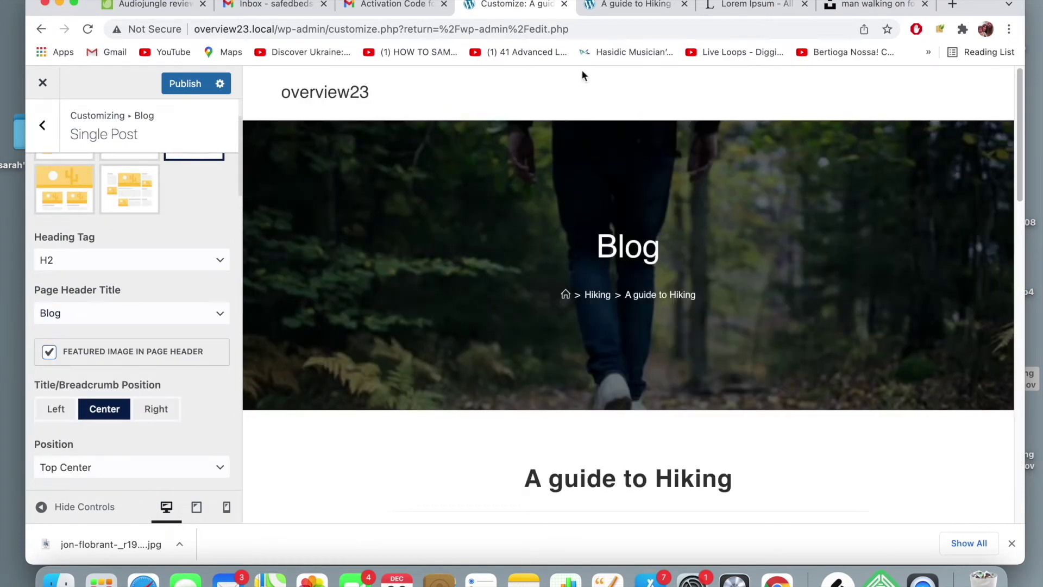
click(608, 6)
click(537, 10)
click(615, 6)
click(531, 6)
click(614, 7)
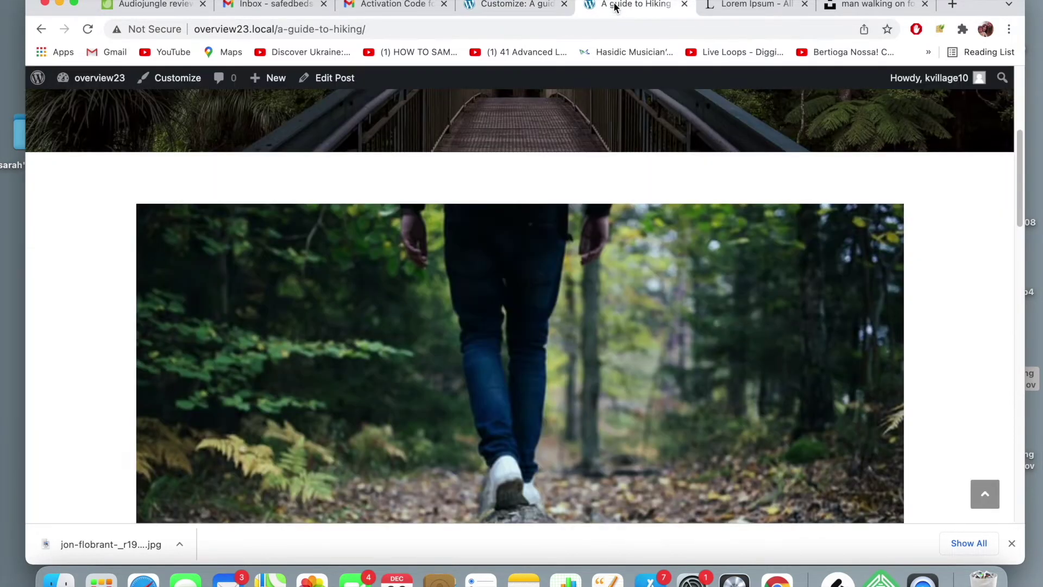
scroll(258, 175, up, 5)
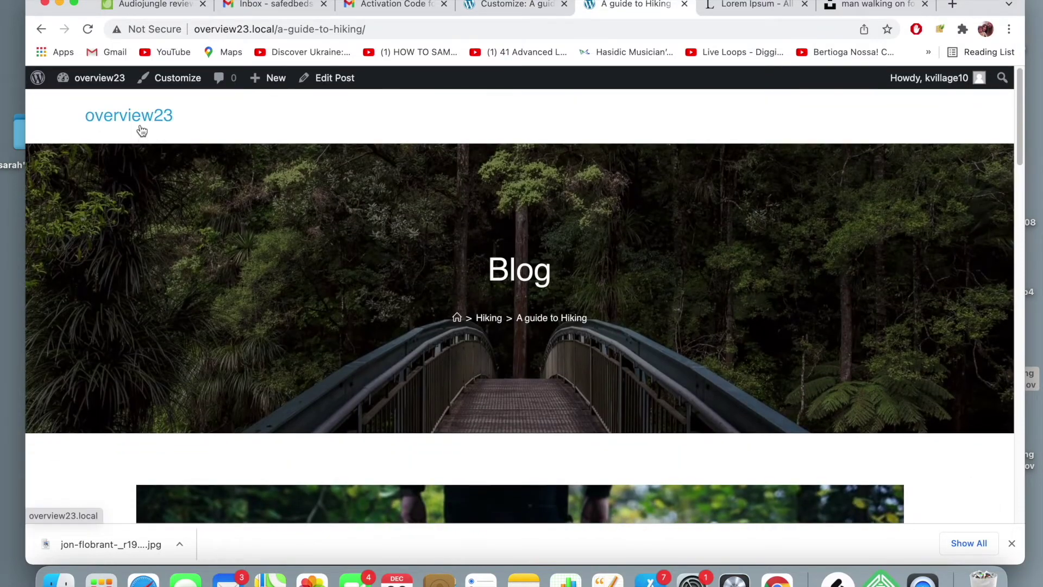
click(129, 115)
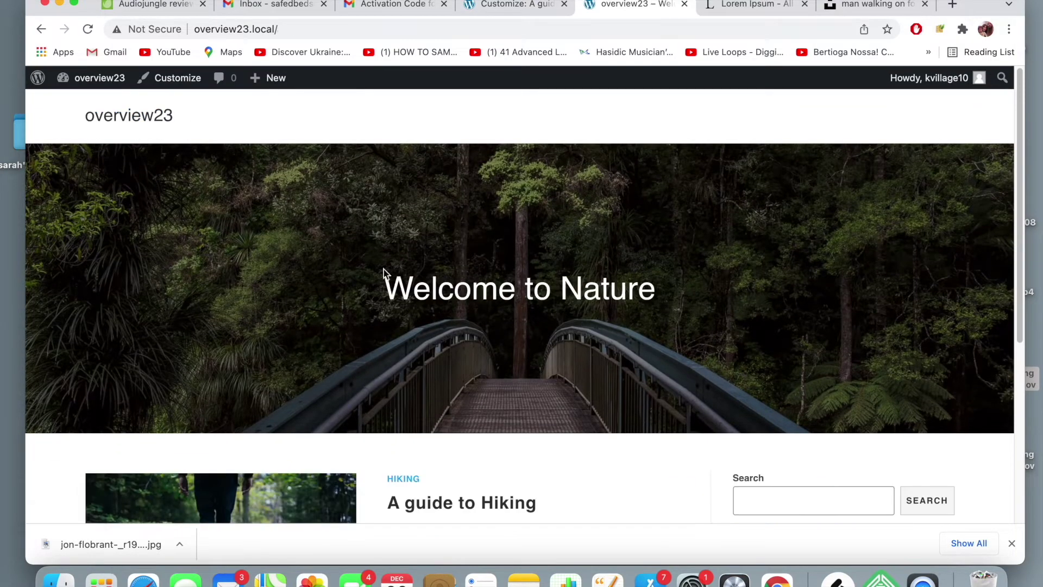
scroll(510, 283, down, 4)
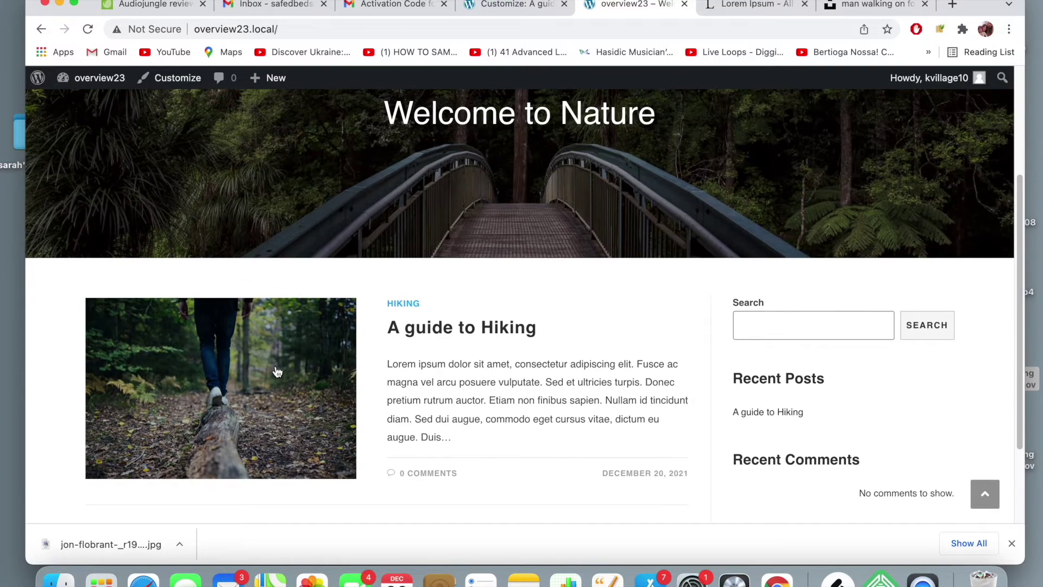
click(462, 328)
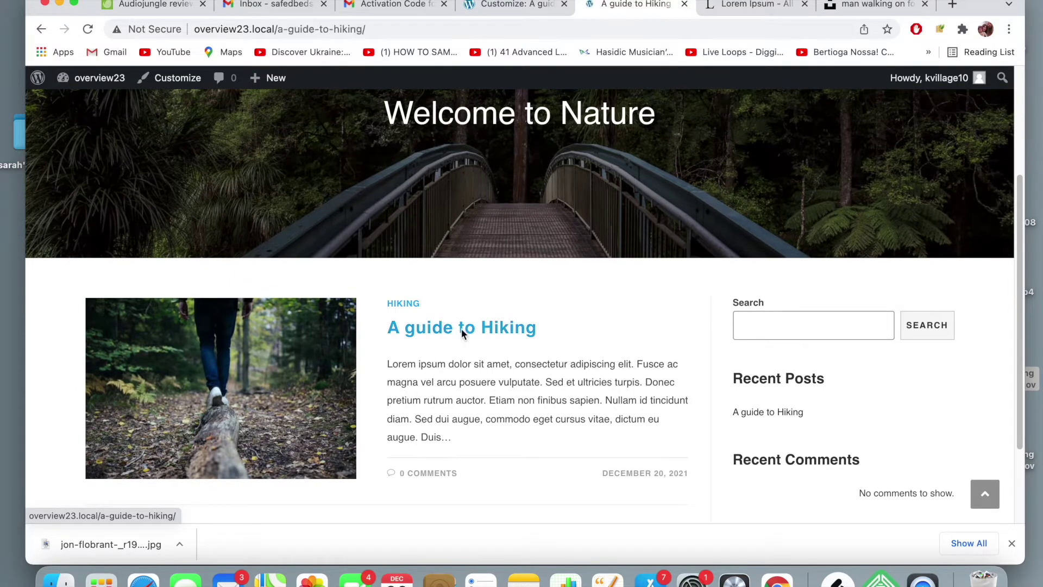
scroll(439, 298, down, 1)
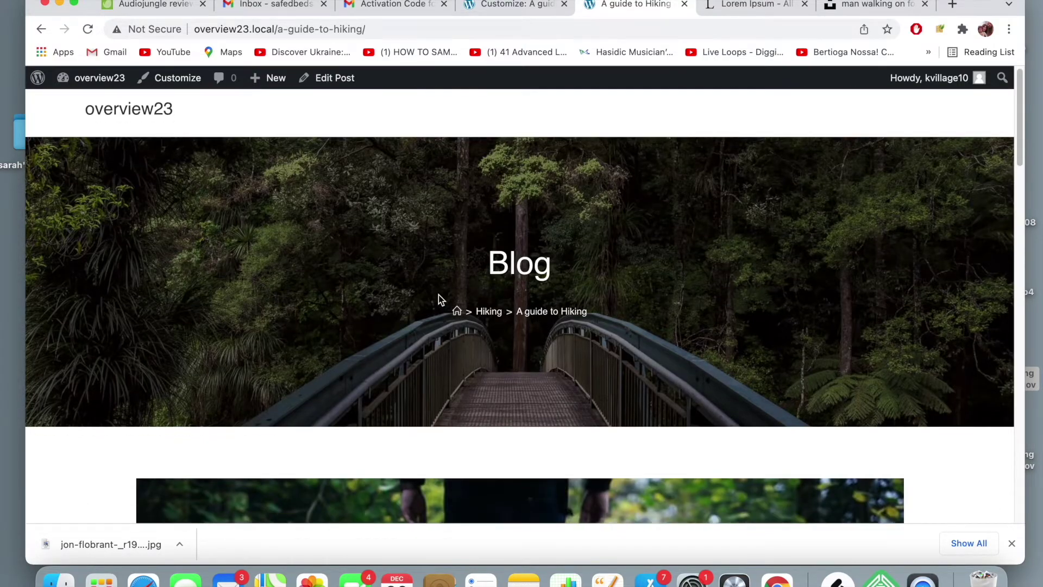
scroll(439, 299, down, 5)
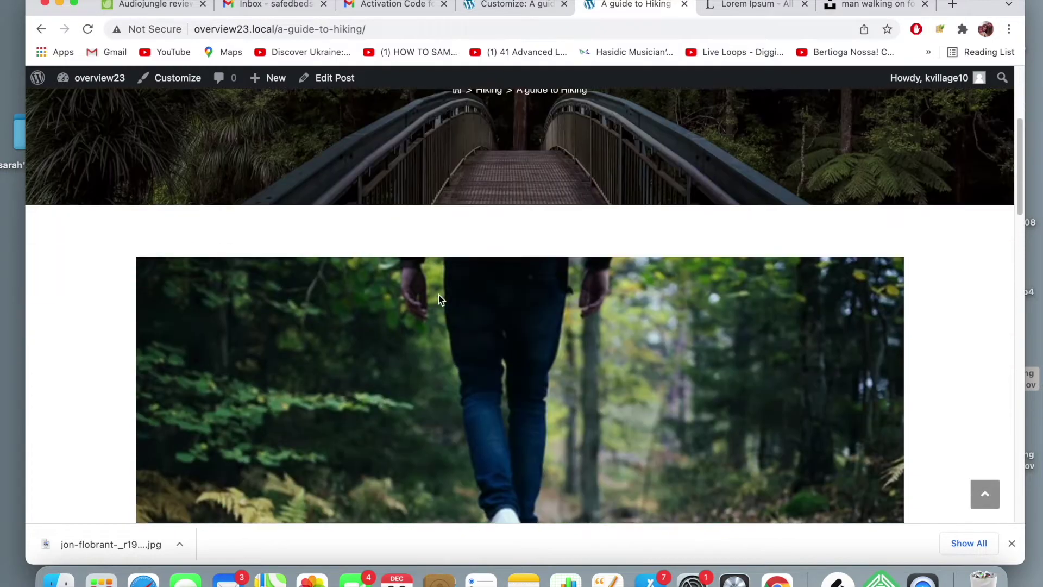
scroll(530, 342, down, 4)
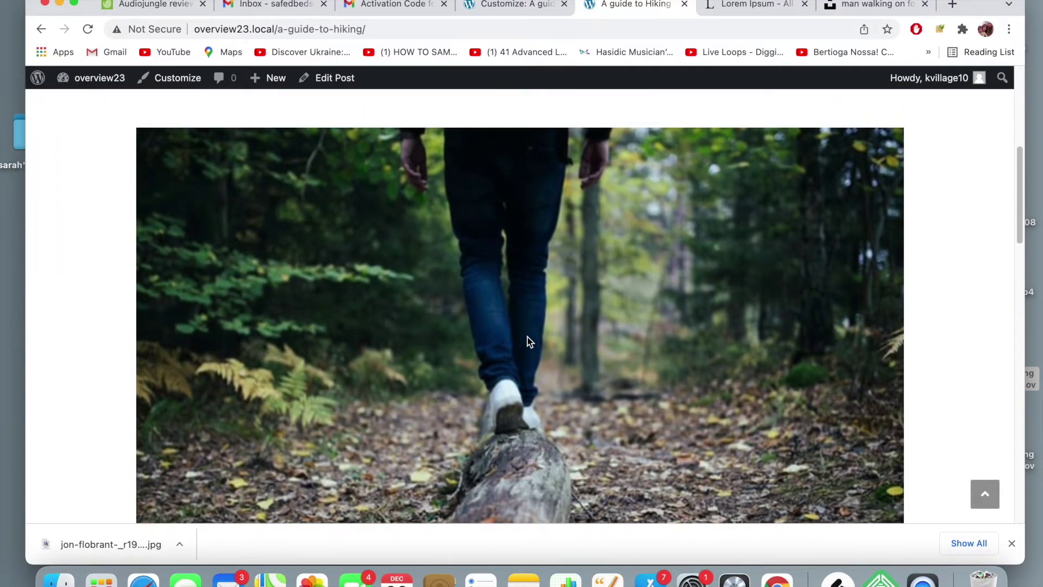
scroll(530, 341, up, 3)
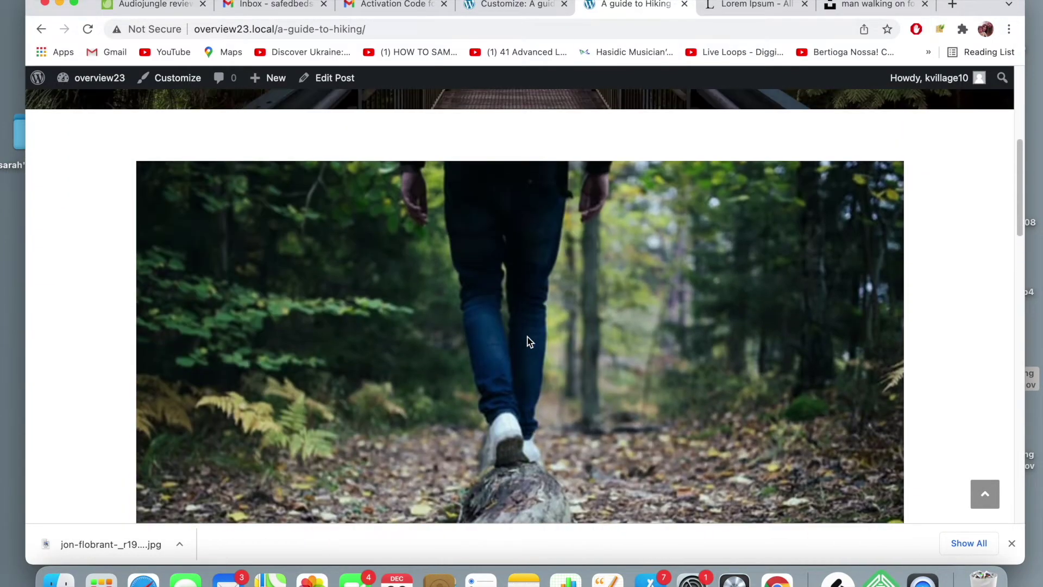
scroll(530, 341, down, 4)
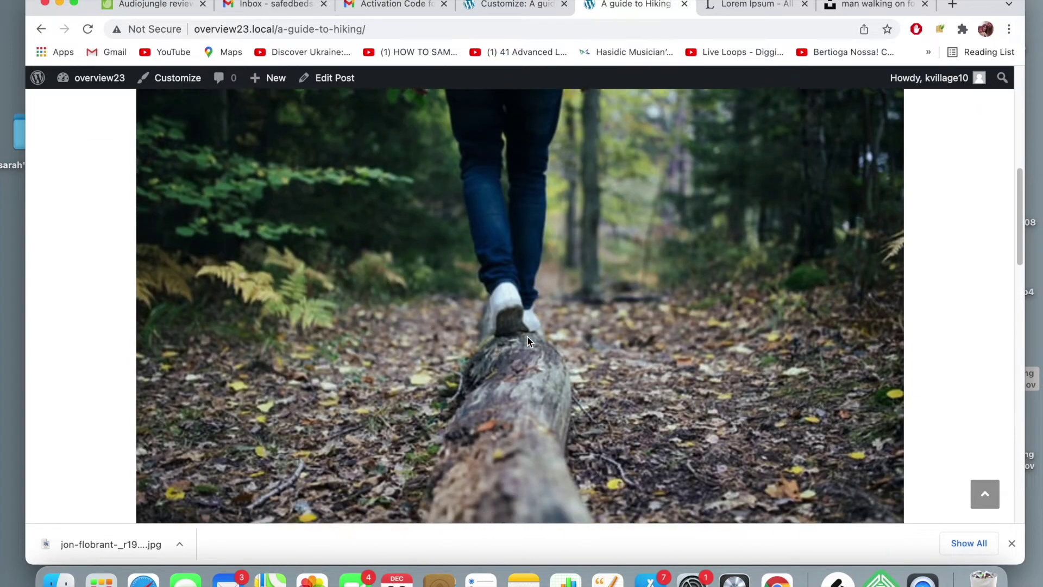
scroll(527, 336, down, 6)
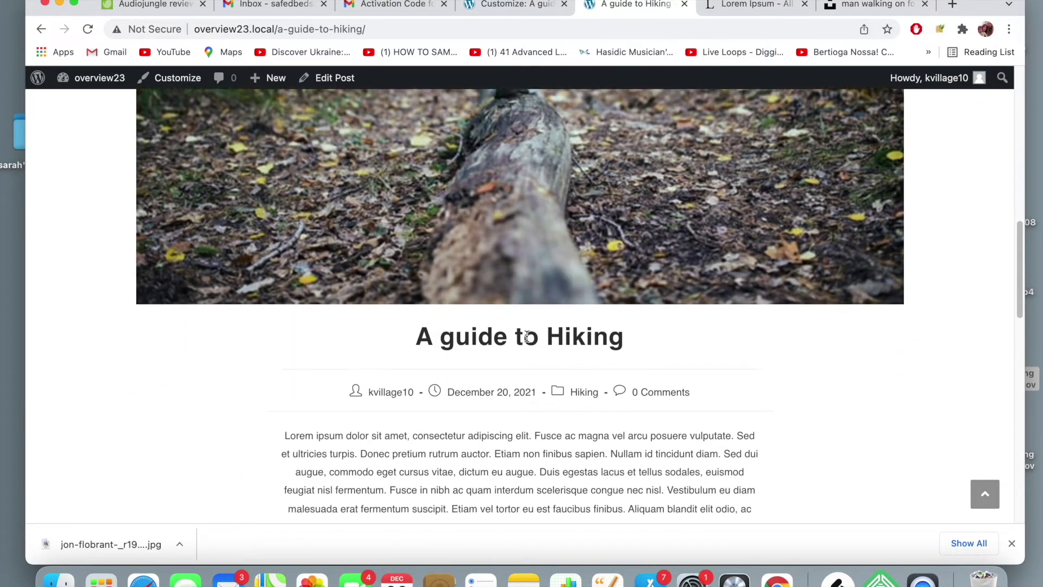
scroll(526, 335, down, 4)
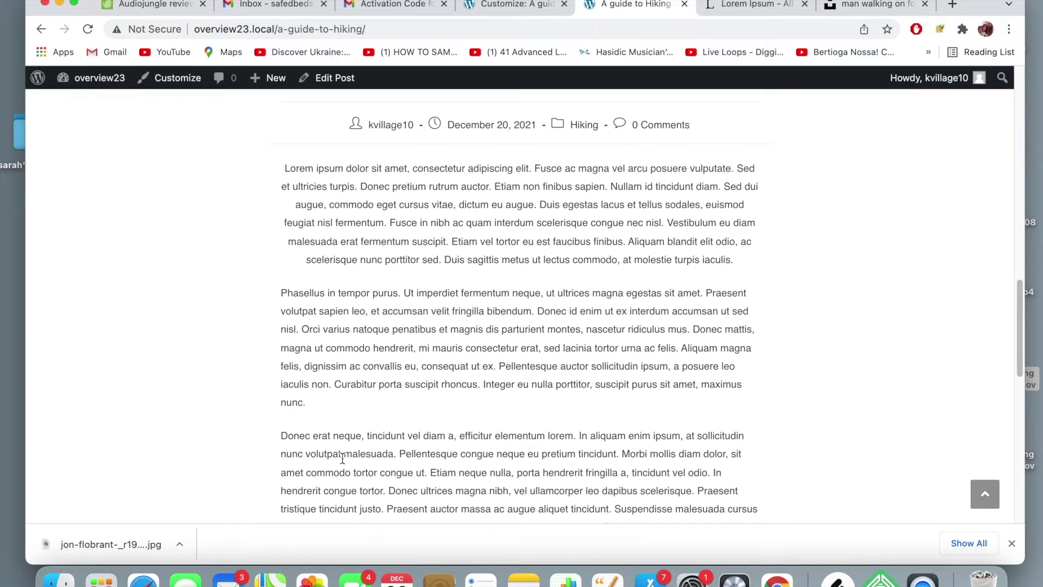
scroll(501, 395, up, 8)
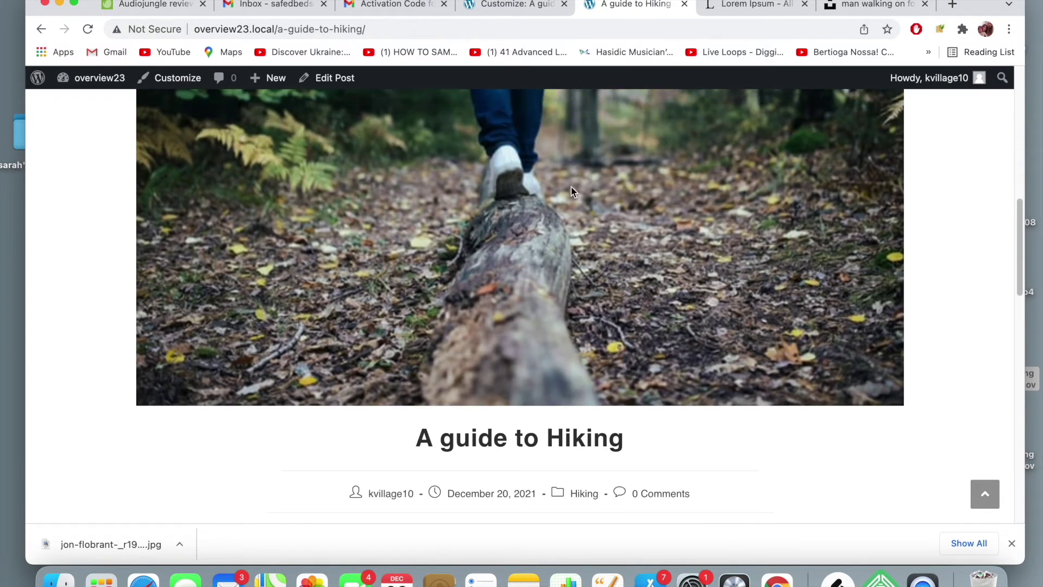
click(517, 7)
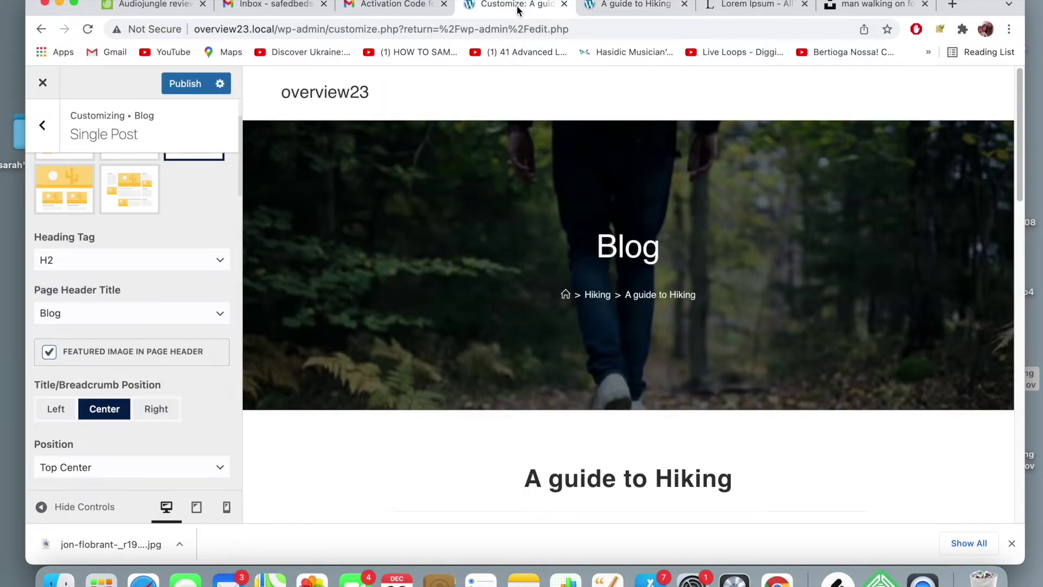
scroll(506, 348, down, 3)
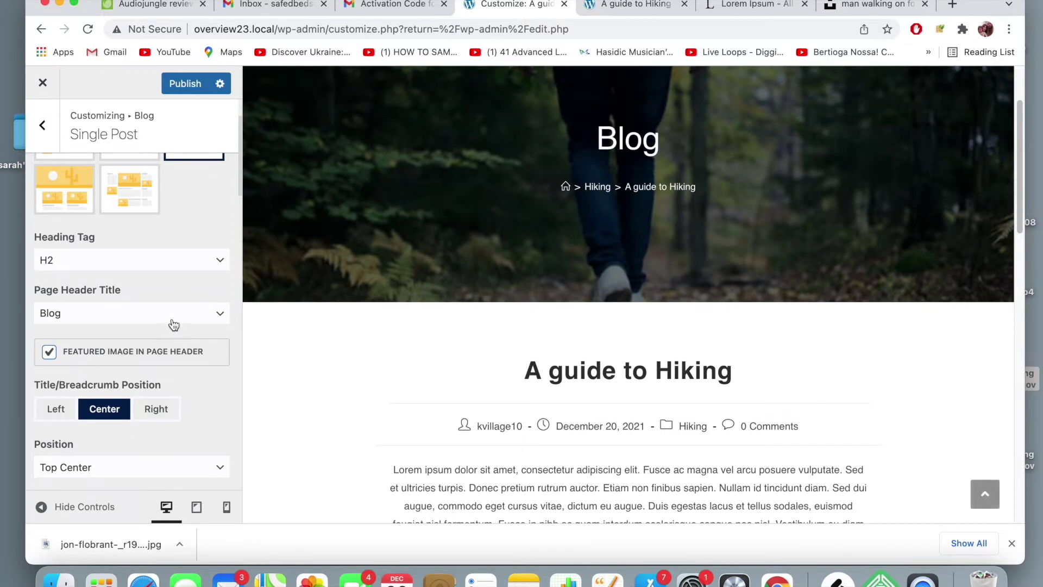
scroll(174, 324, down, 10)
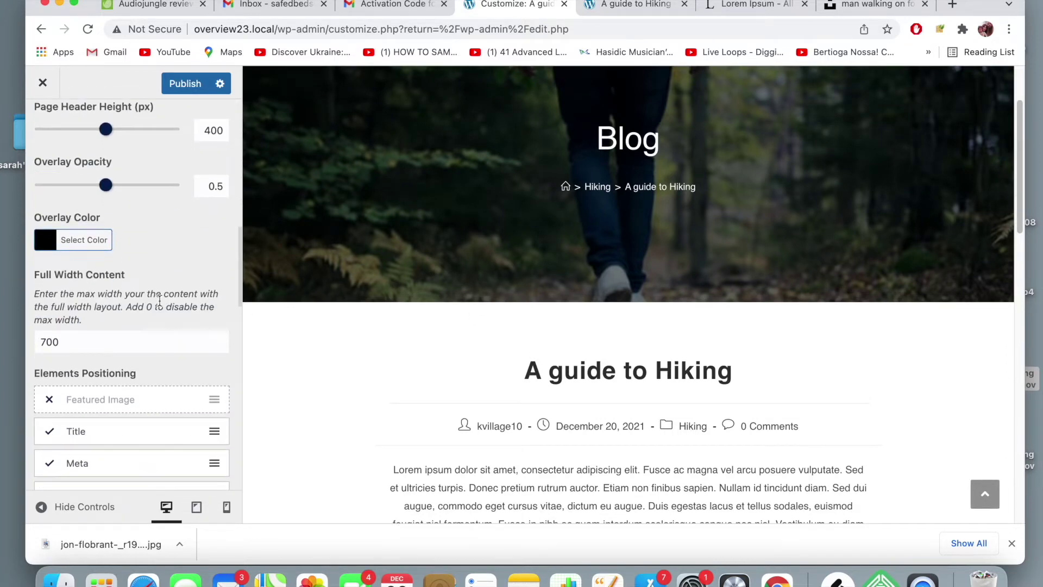
scroll(160, 301, down, 5)
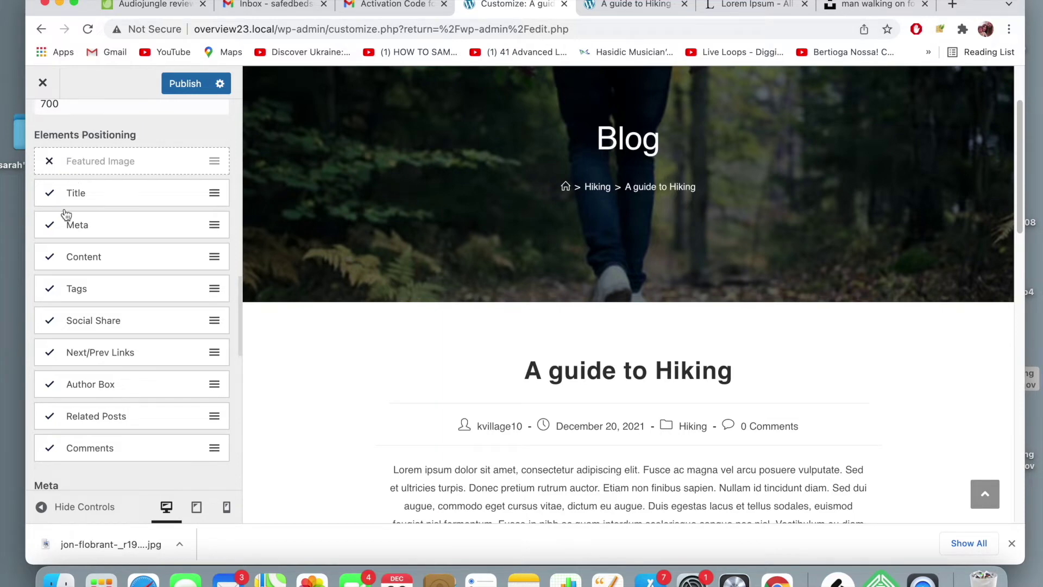
scroll(65, 213, up, 10)
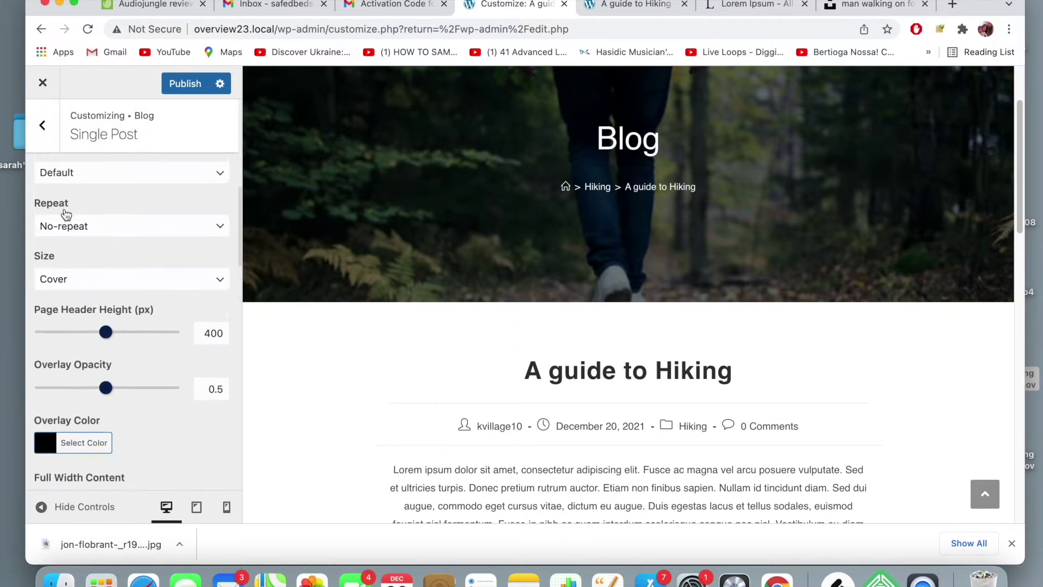
scroll(66, 214, up, 1)
scroll(65, 213, up, 10)
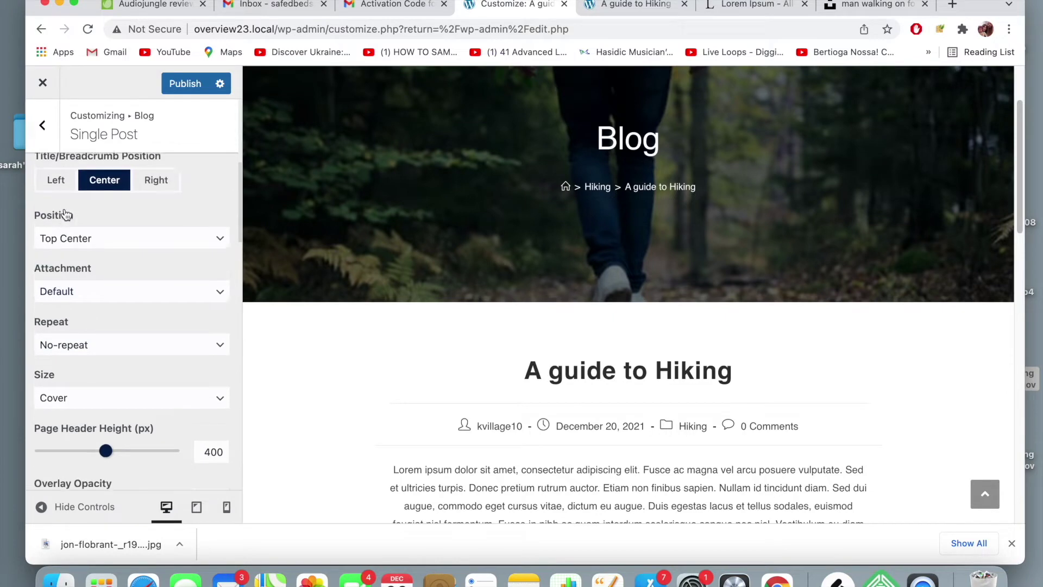
scroll(65, 245, up, 2)
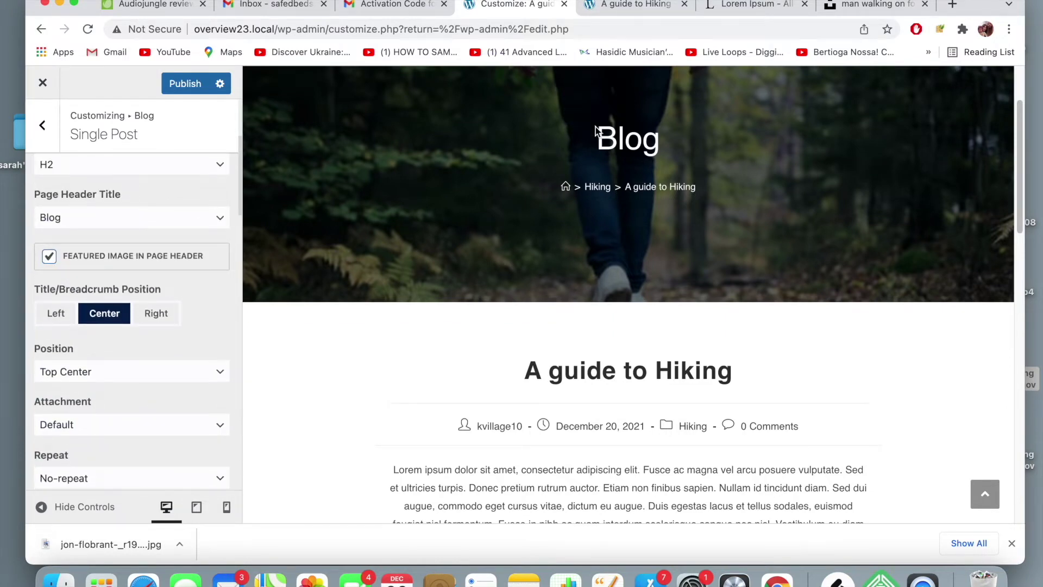
scroll(594, 166, up, 3)
scroll(98, 261, down, 2)
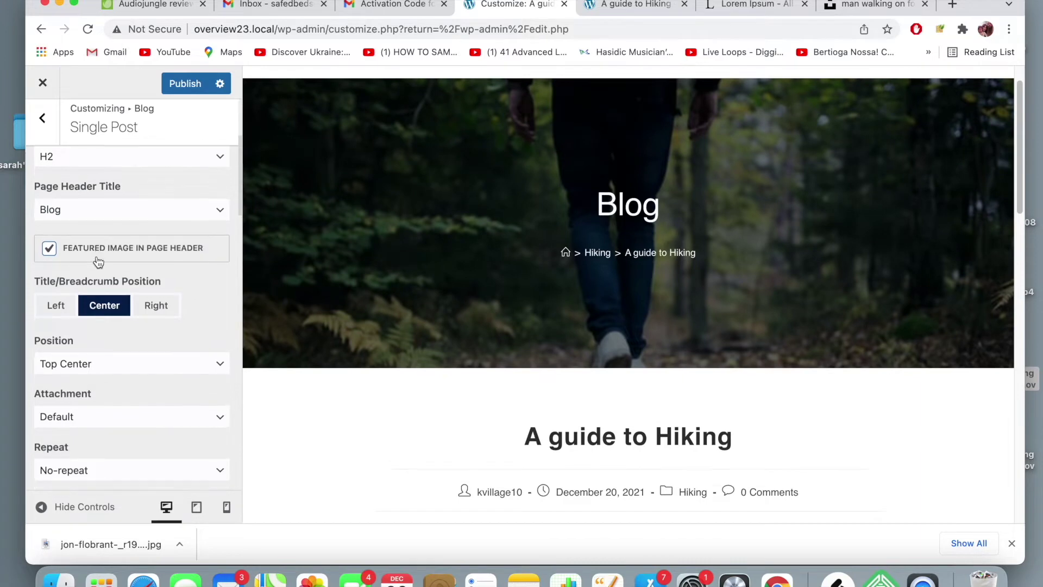
click(129, 336)
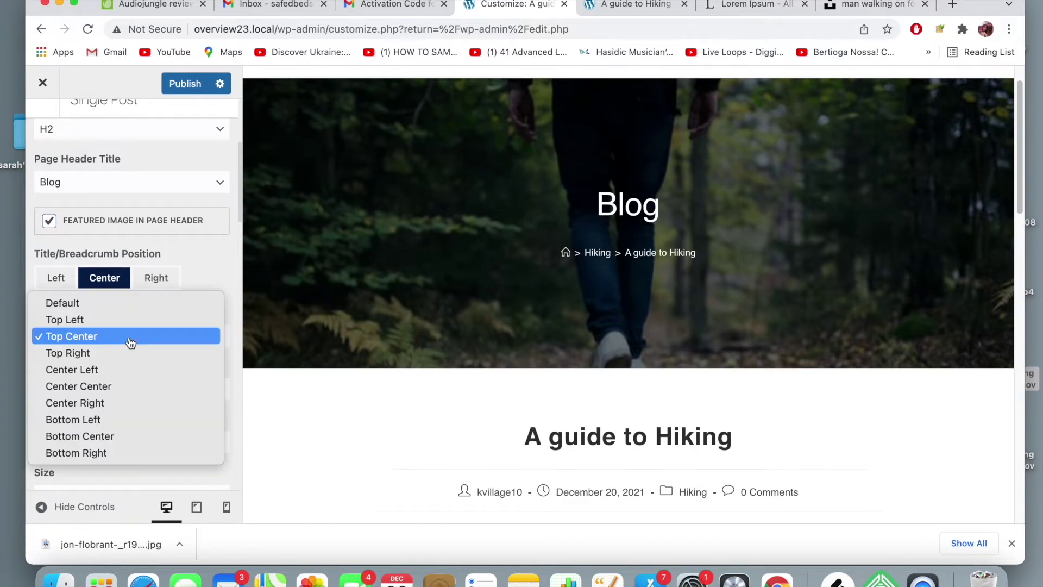
- Set the header image Position to Center Center and Size to Cover, after testing Auto, Default, Contain
click(134, 386)
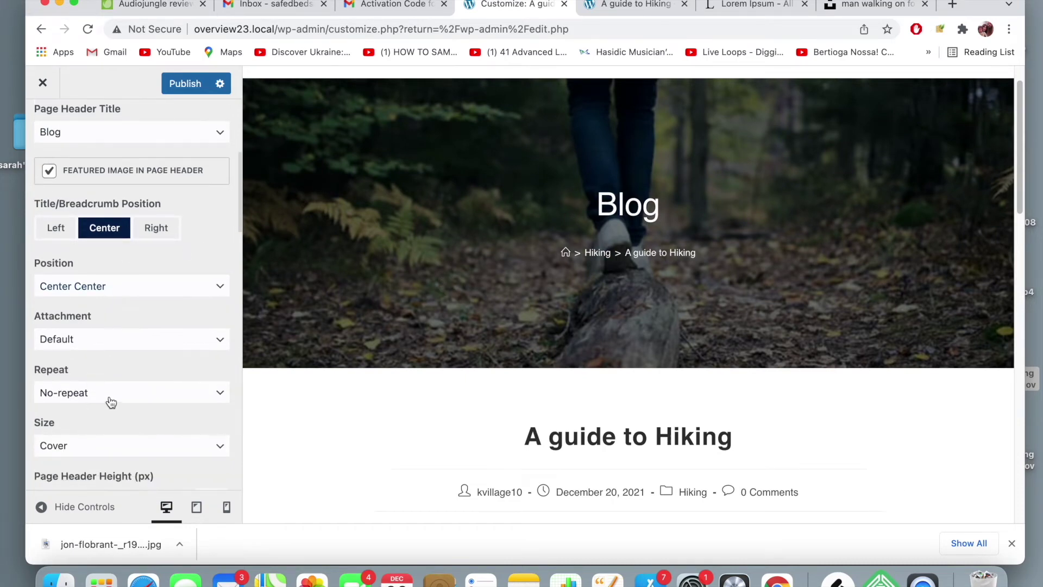
click(118, 444)
click(131, 429)
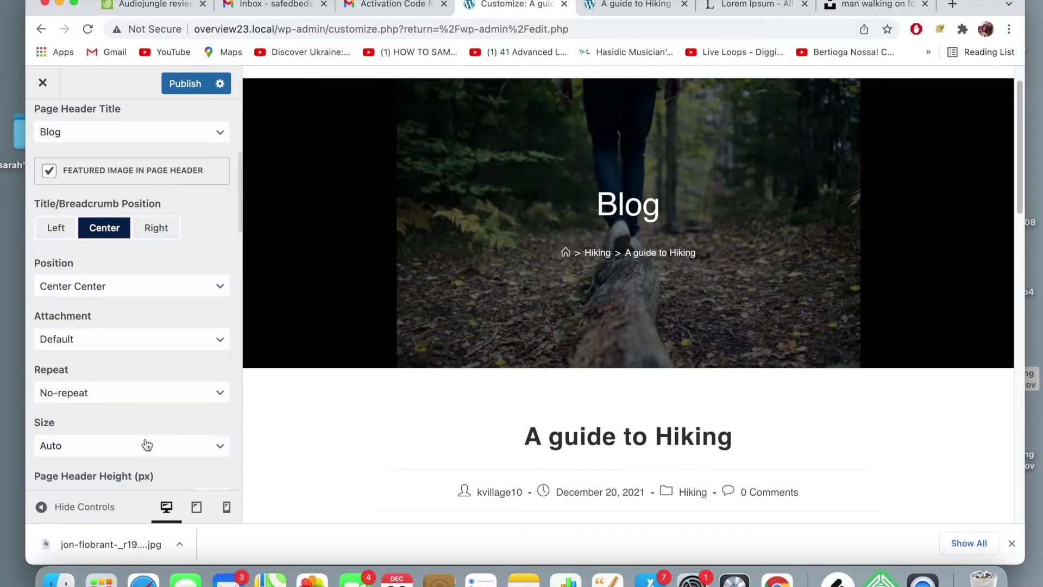
click(149, 450)
click(150, 429)
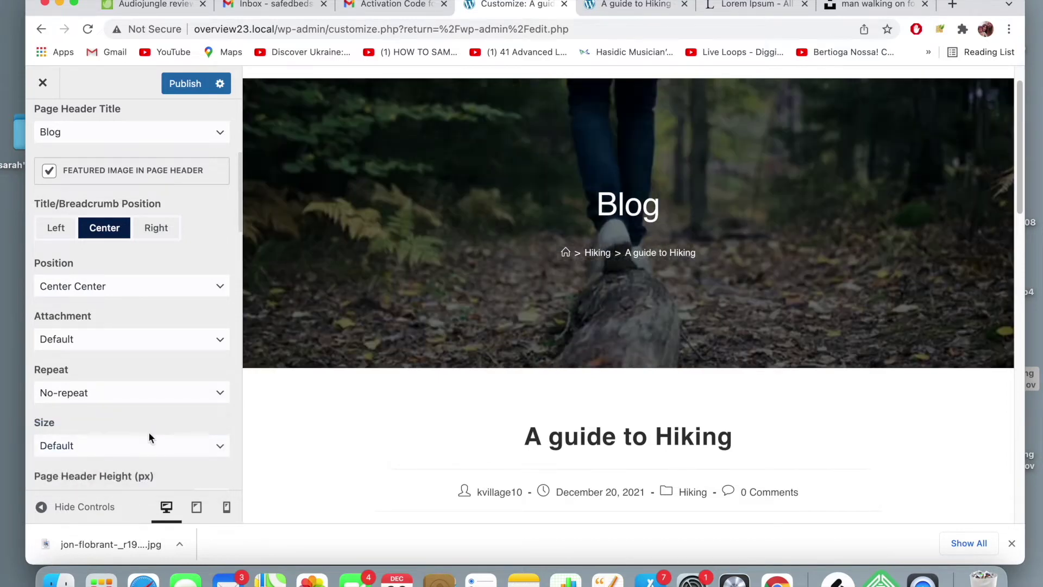
click(152, 445)
click(156, 495)
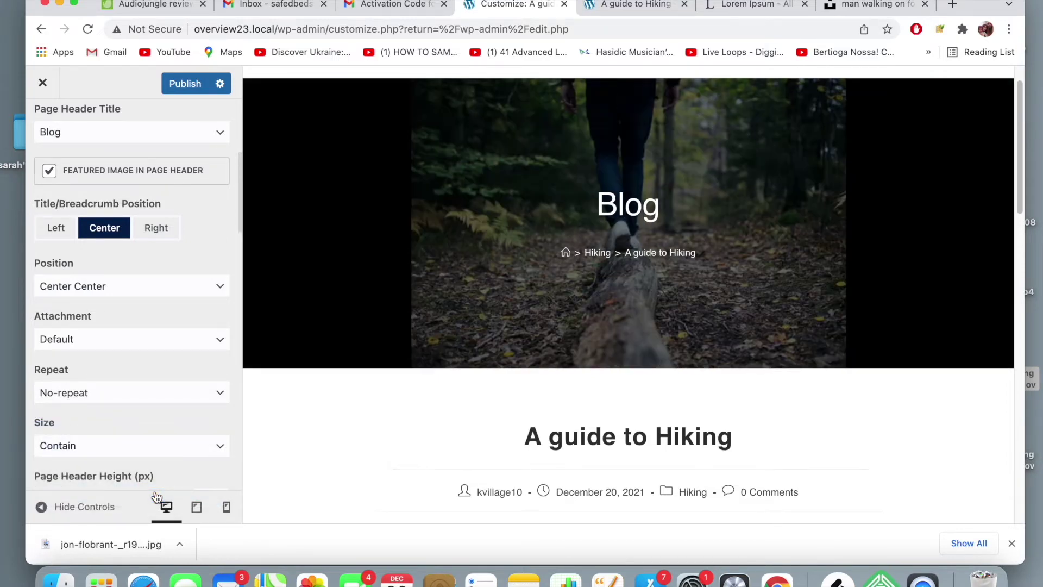
click(121, 455)
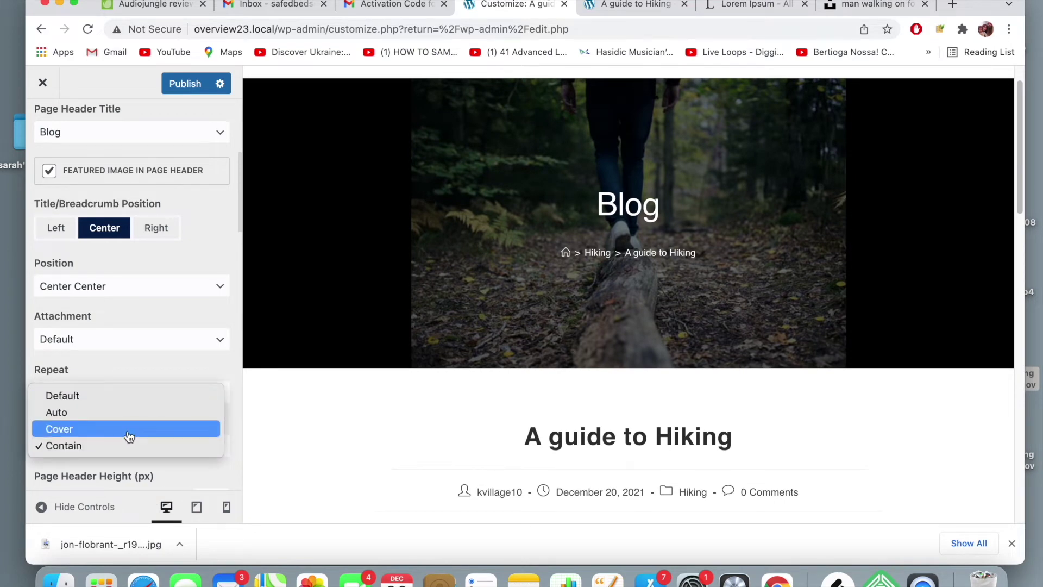
click(129, 428)
scroll(546, 285, down, 1)
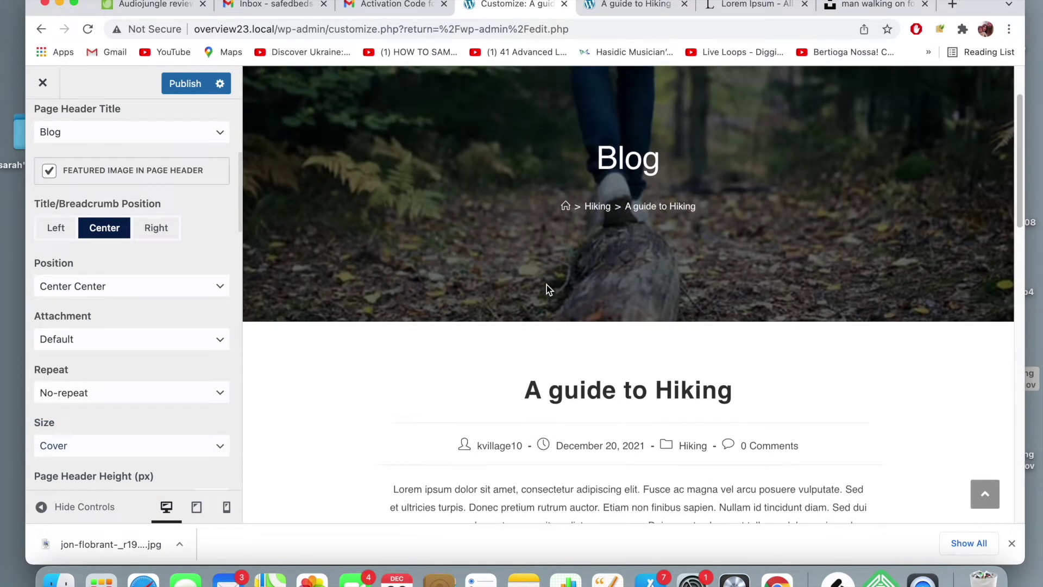
scroll(170, 353, down, 5)
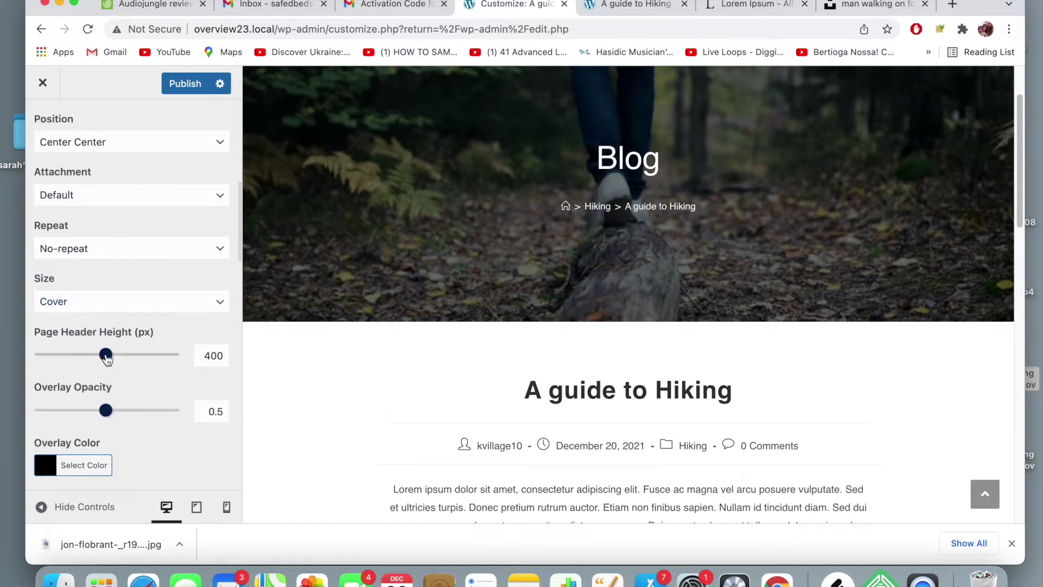
- Set page header height to 325 px and overlay opacity to 0.2, then publish
drag(107, 360, 95, 362)
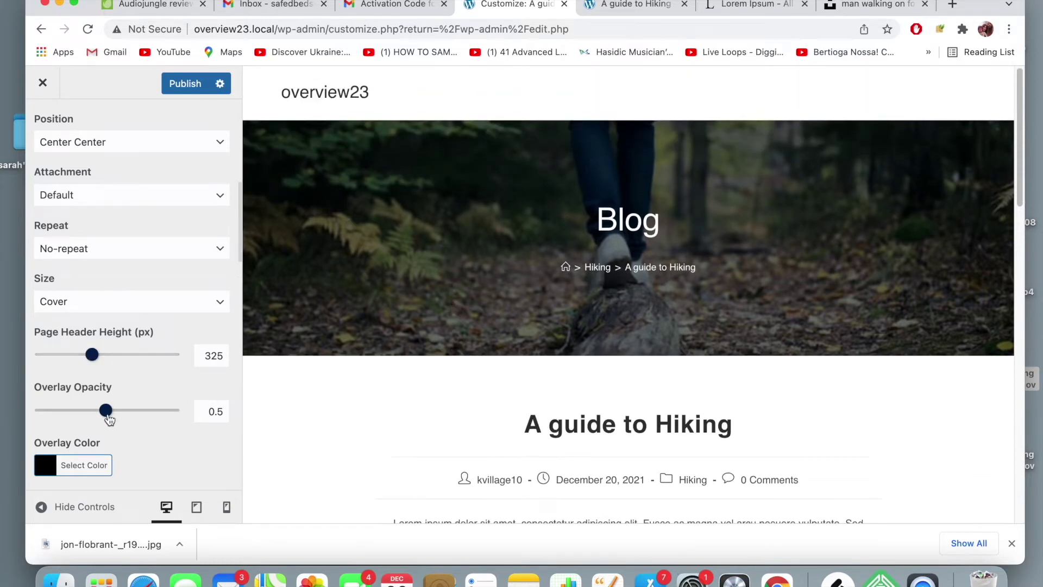
drag(78, 414, 71, 415)
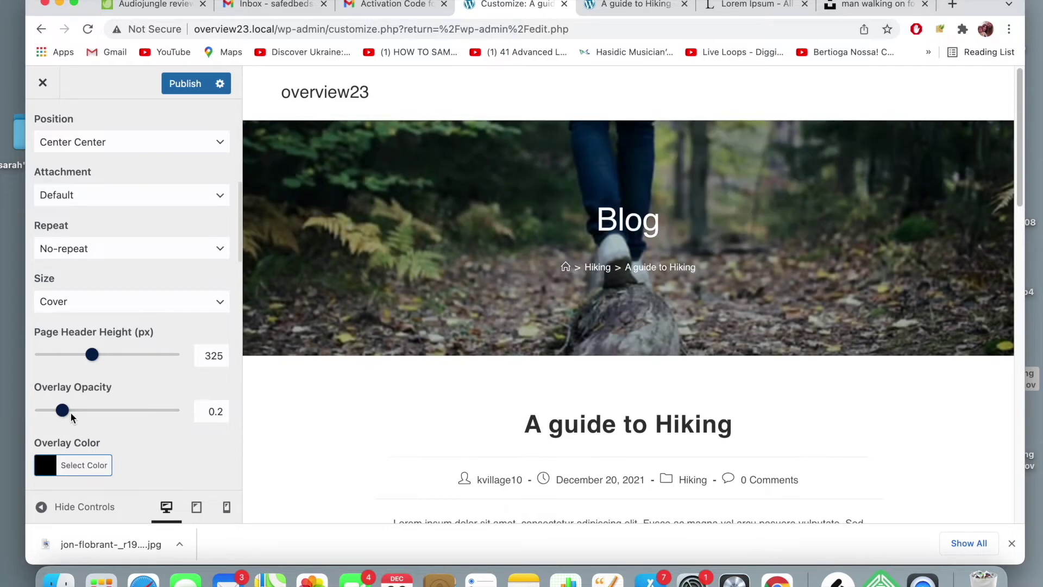
scroll(165, 388, down, 5)
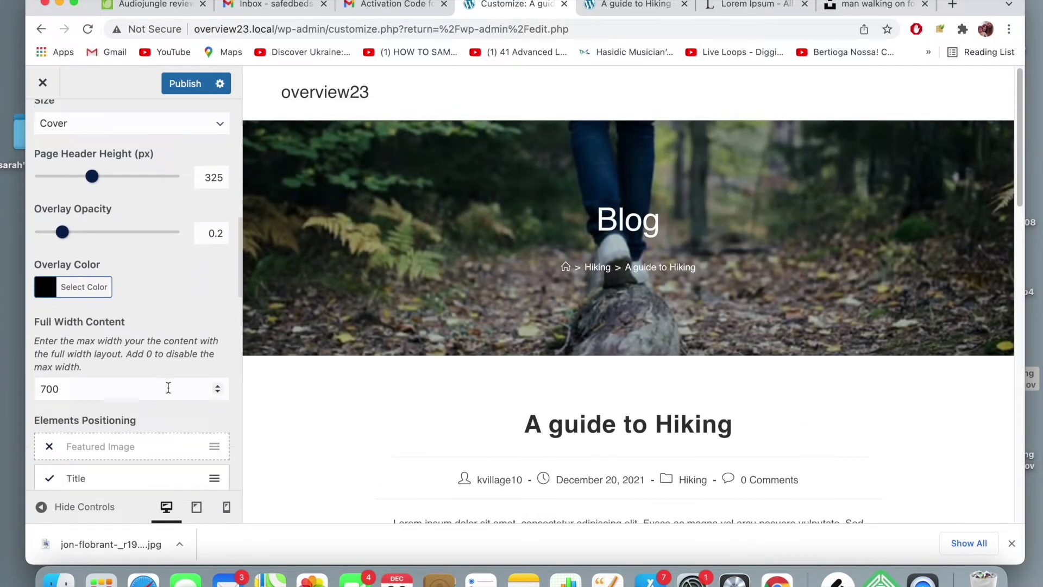
scroll(169, 393, down, 8)
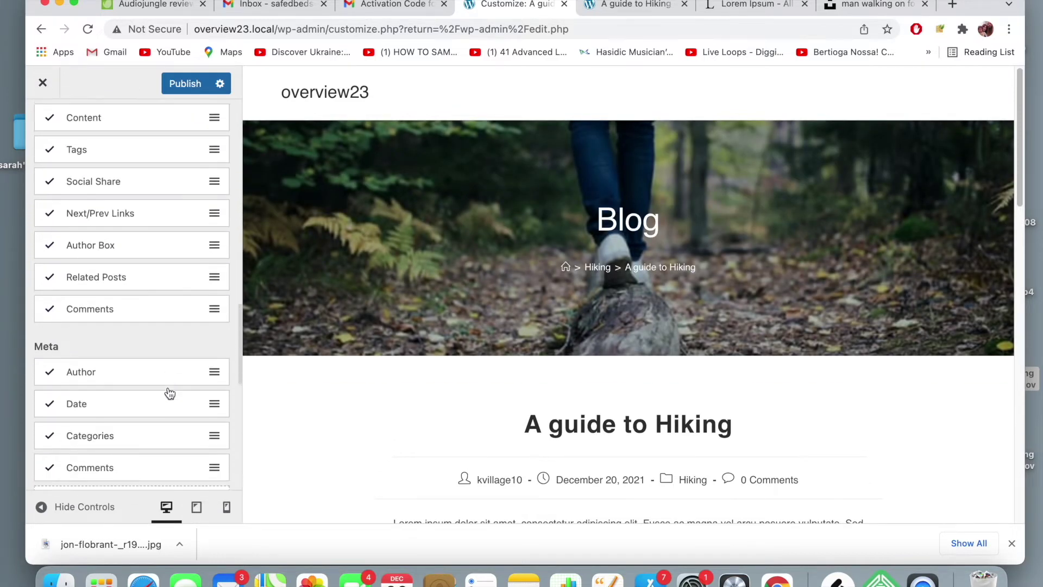
scroll(169, 392, down, 6)
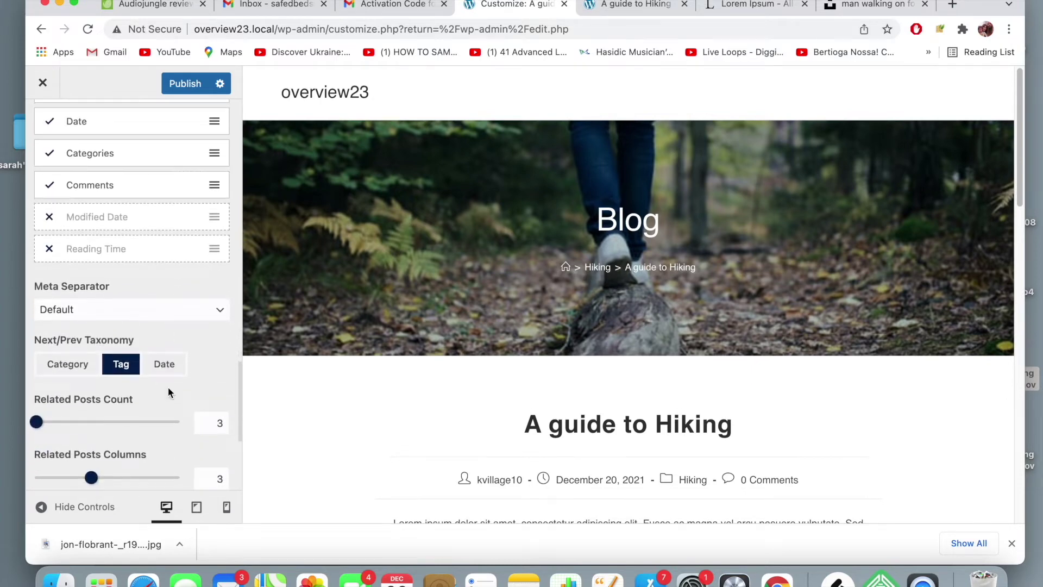
scroll(169, 393, down, 5)
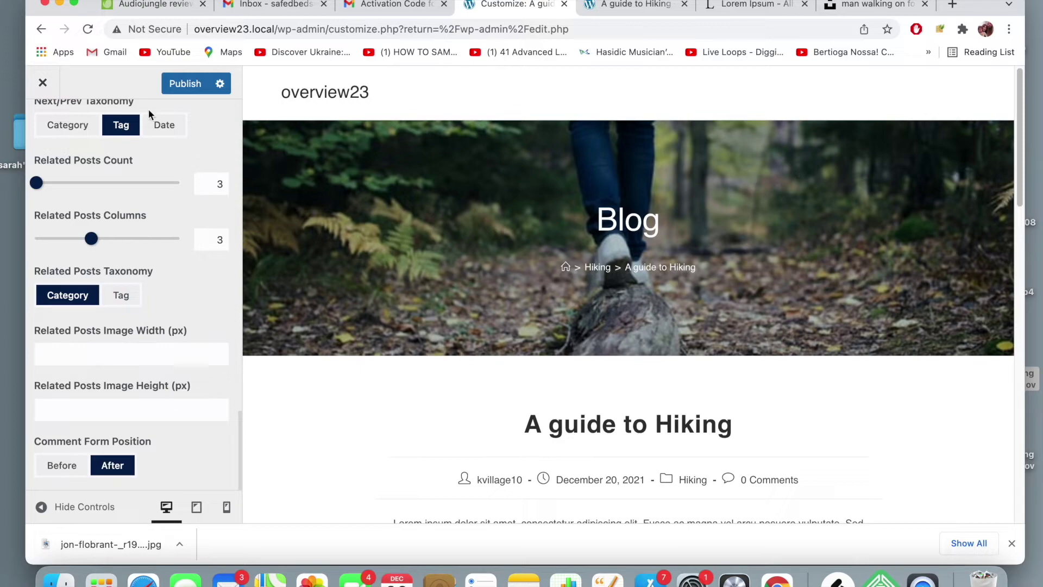
click(179, 82)
click(614, 7)
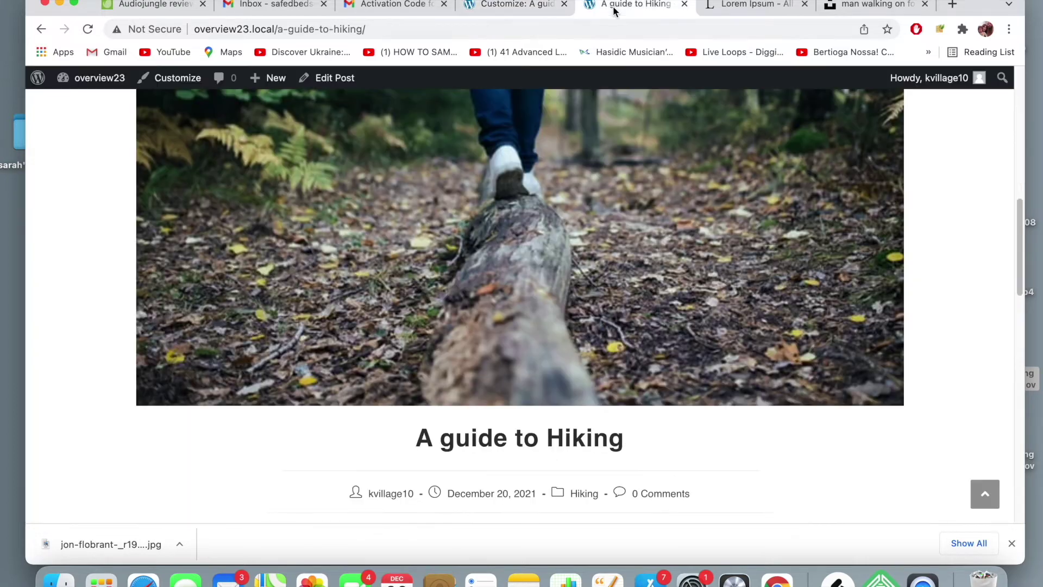
- Reload the hiking post, then reopen it from the home page to check the shorter, brighter header
click(615, 28)
key(Return)
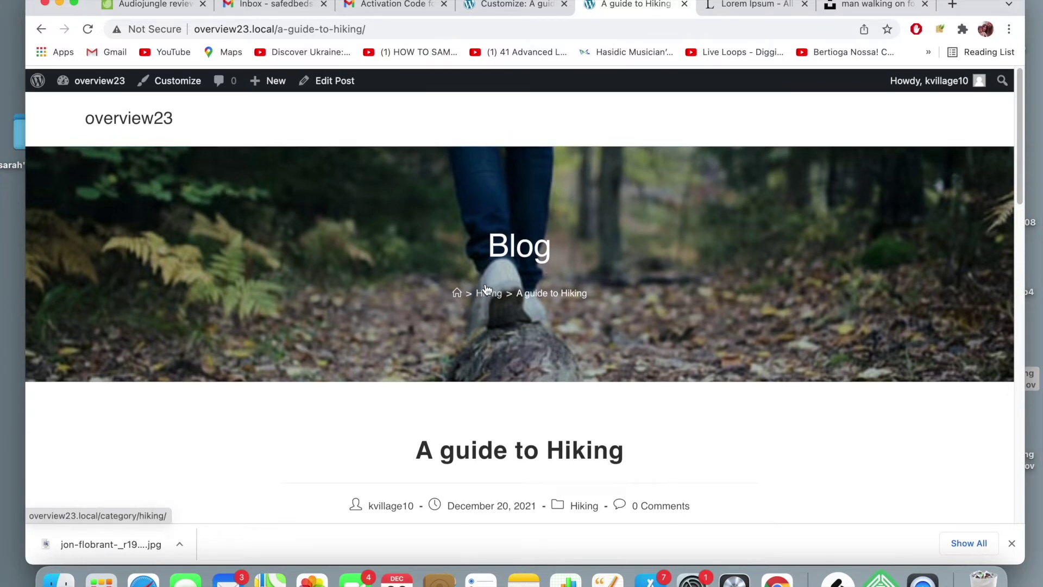
click(120, 118)
scroll(490, 235, down, 5)
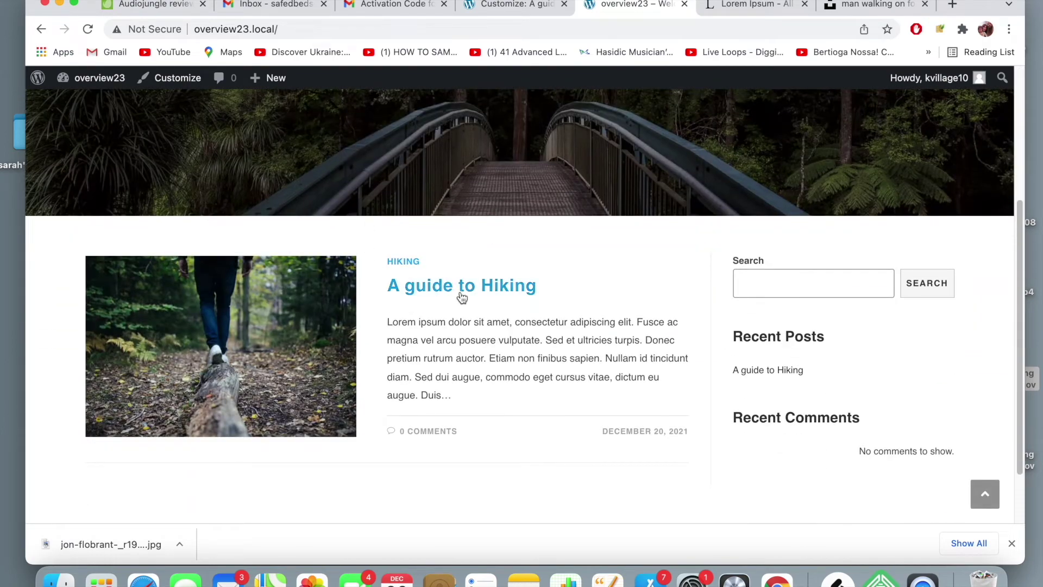
click(460, 292)
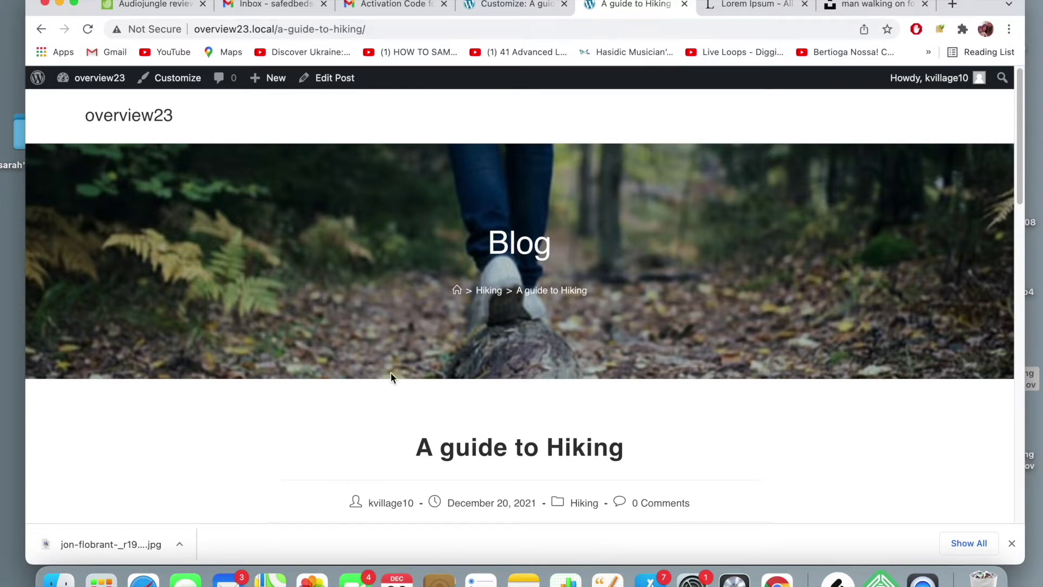
scroll(391, 378, down, 3)
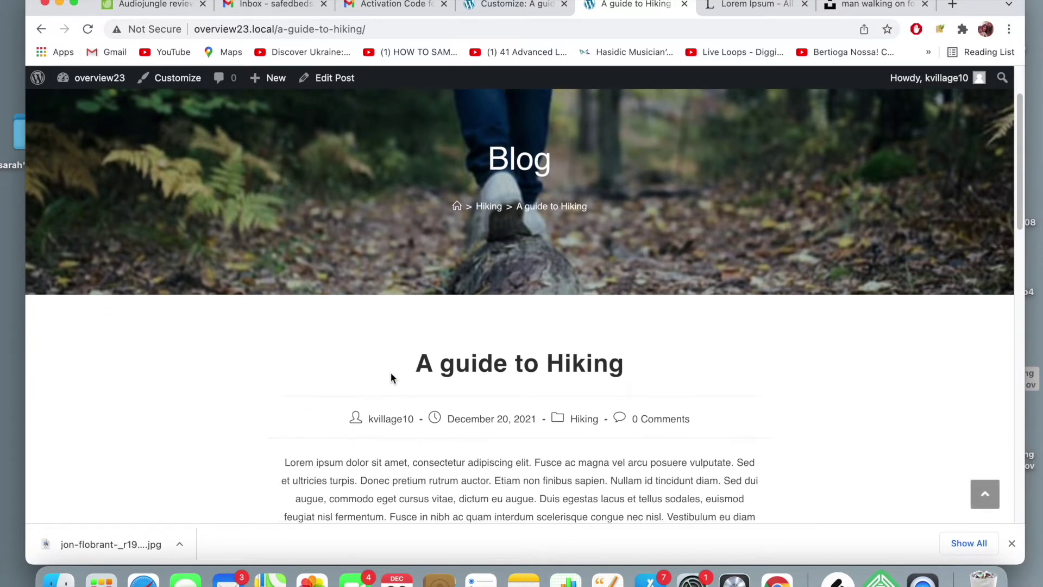
scroll(391, 377, down, 5)
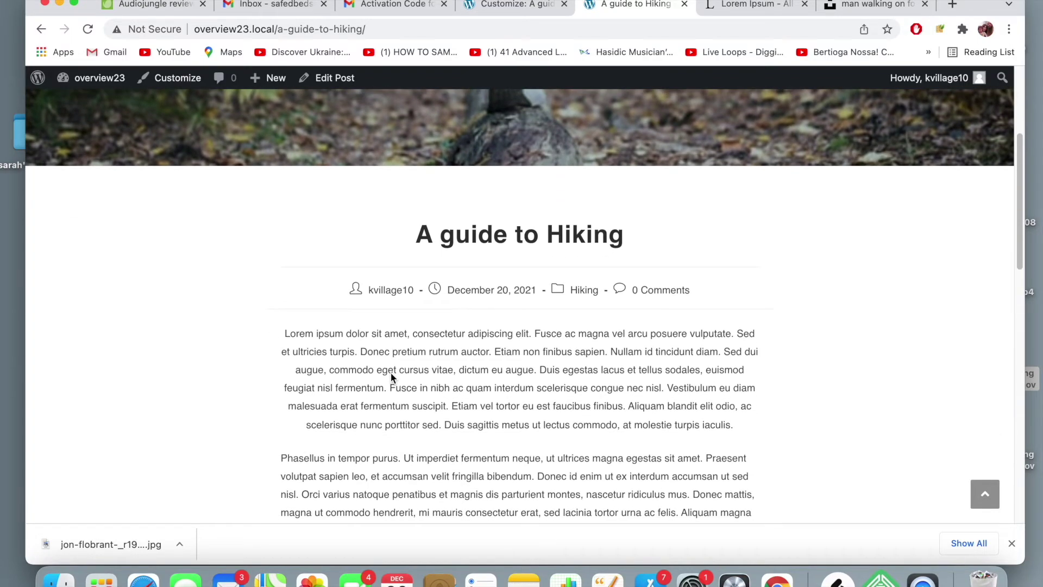
scroll(391, 373, down, 12)
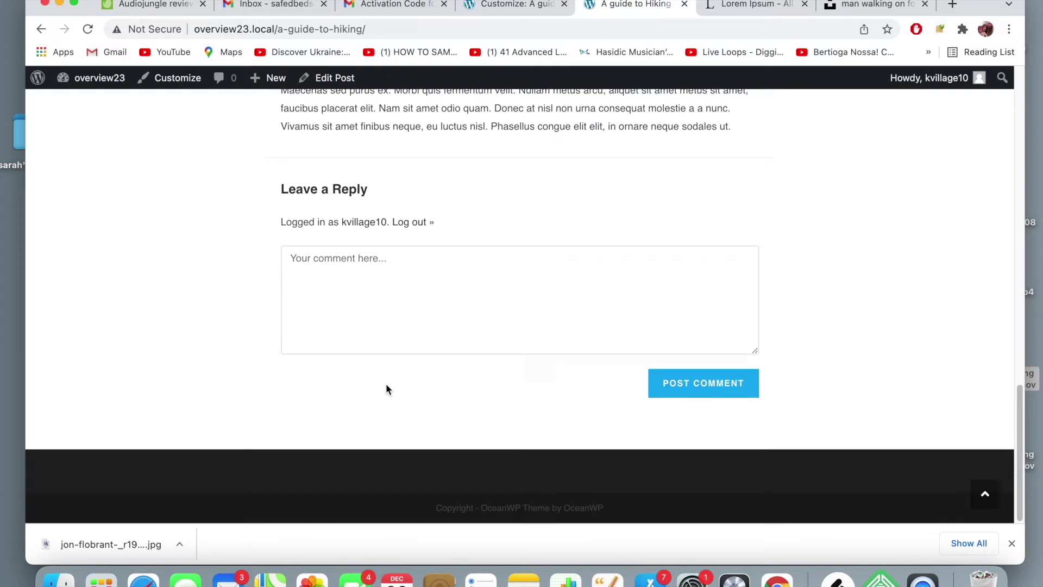
scroll(459, 425, up, 15)
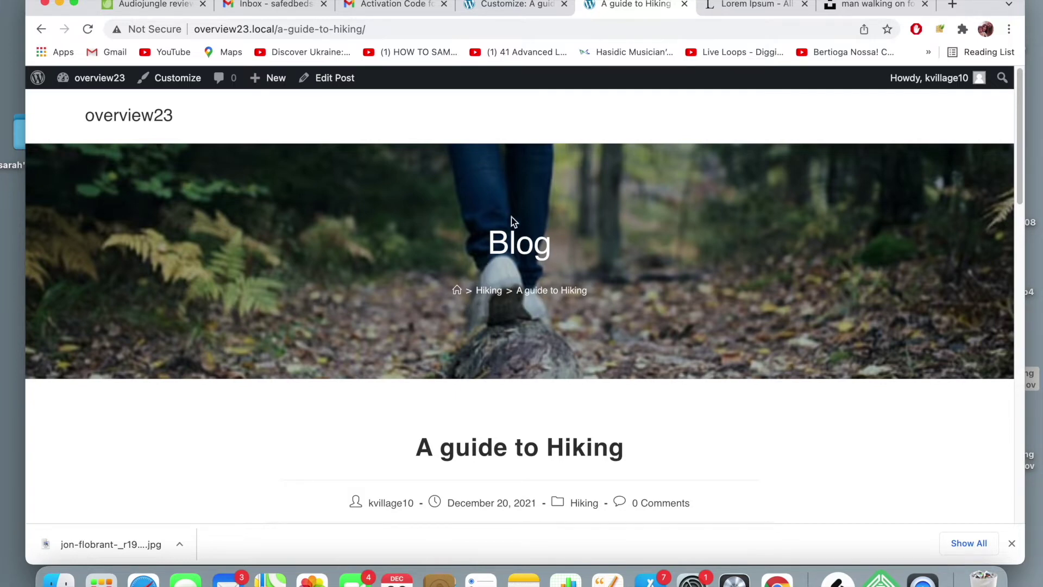
- Return to the Customizer and bring the Single Post panel's Elements Positioning section into view
click(527, 8)
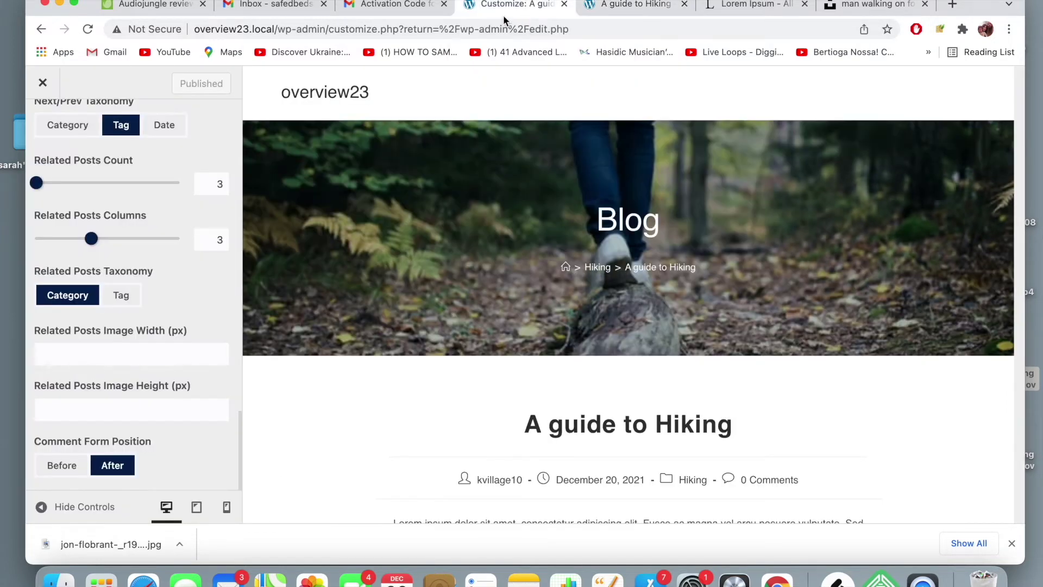
scroll(107, 256, up, 5)
scroll(107, 255, up, 8)
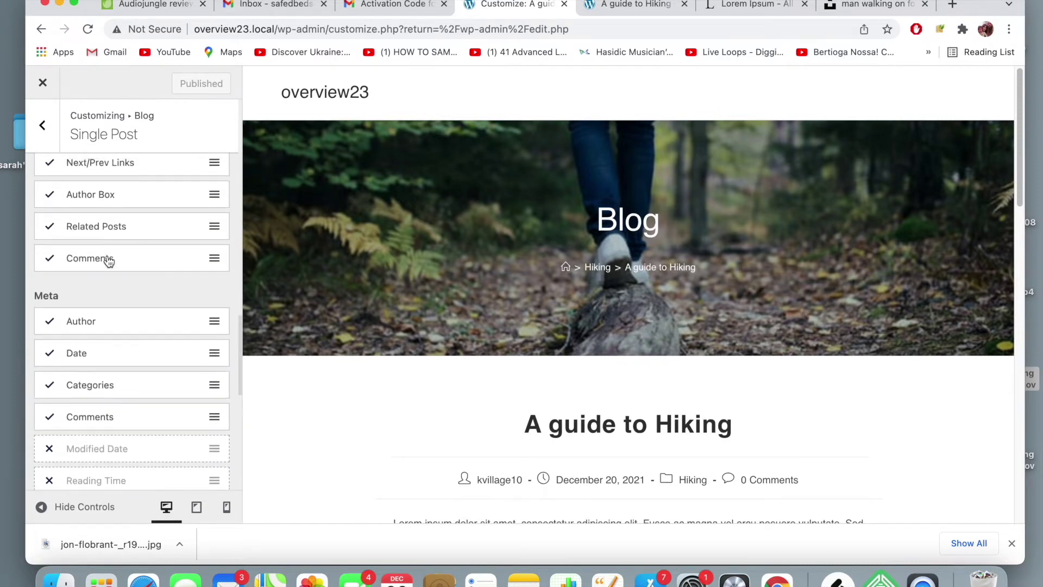
scroll(108, 261, up, 10)
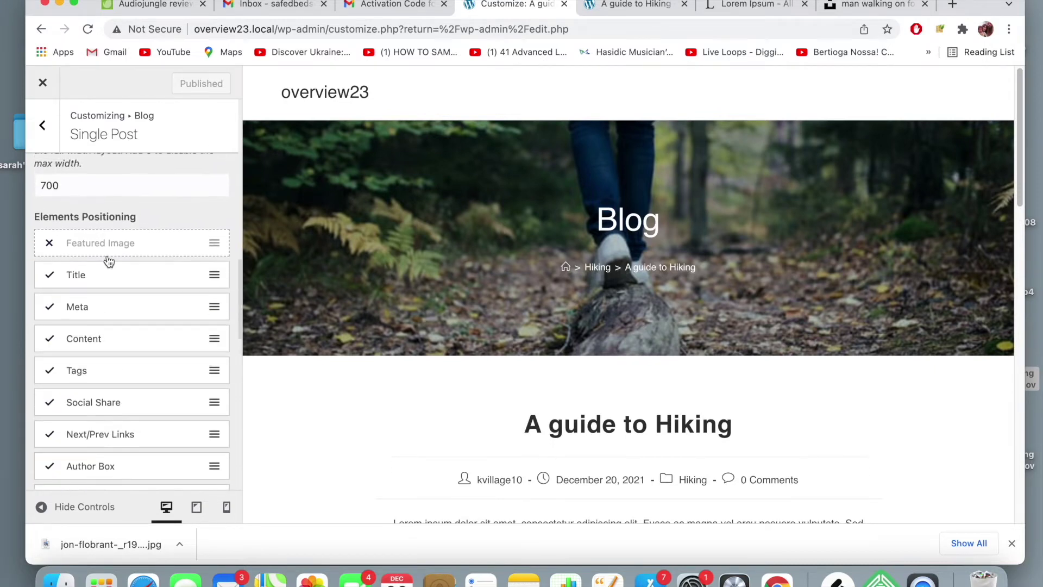
scroll(109, 262, up, 2)
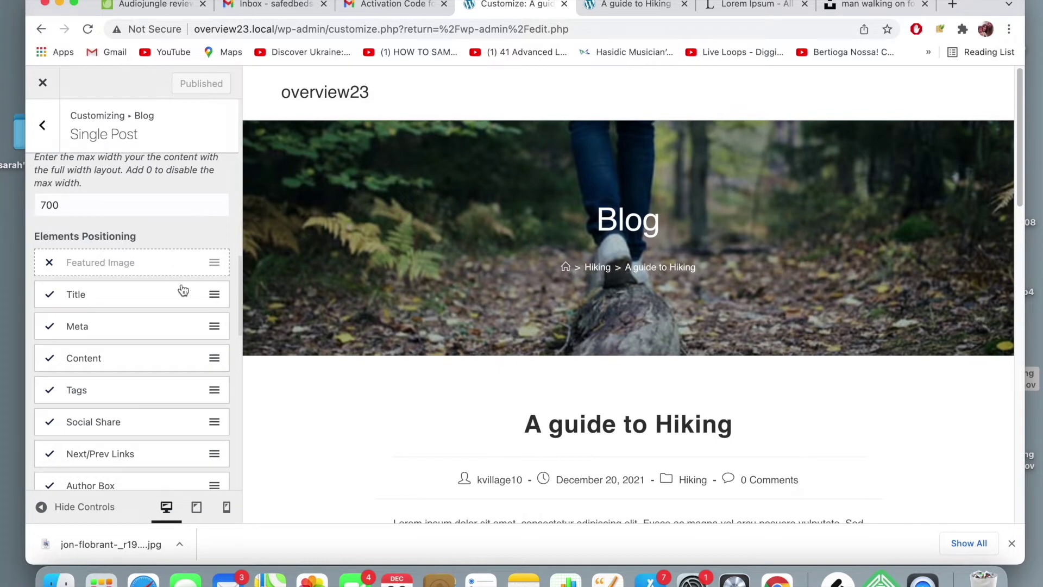
scroll(438, 302, down, 3)
scroll(438, 303, up, 1)
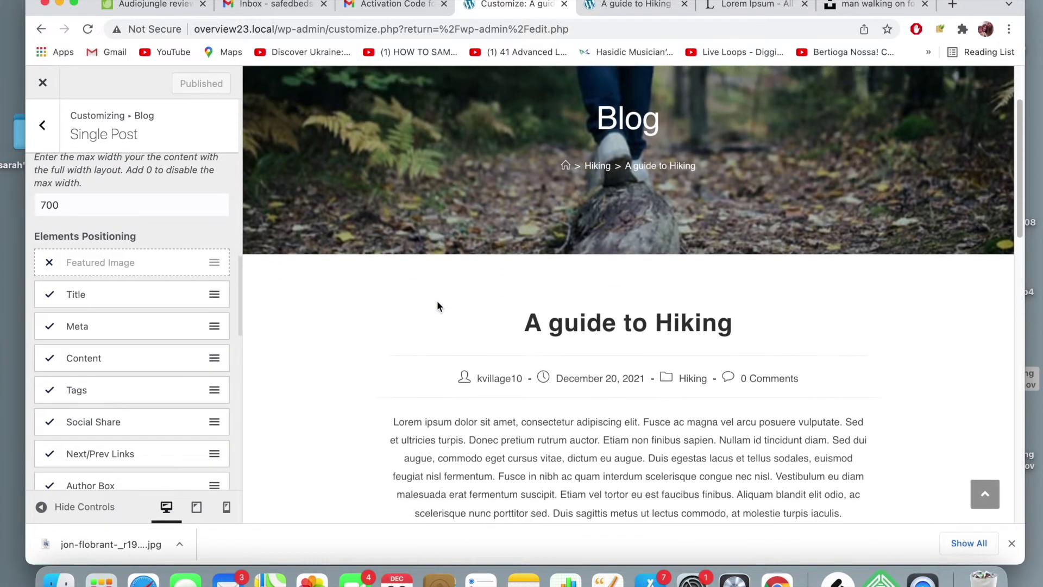
scroll(132, 310, down, 5)
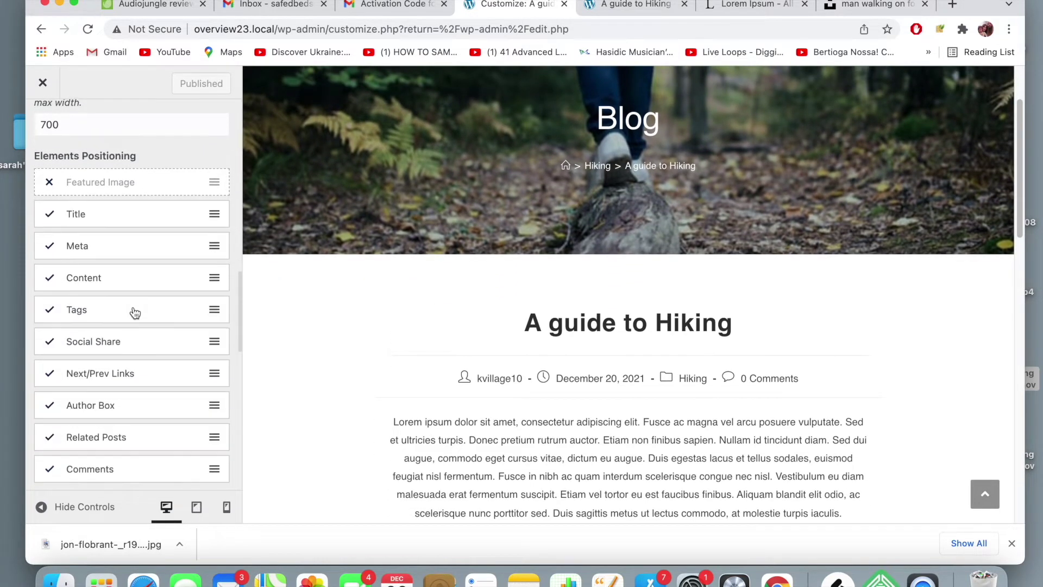
scroll(134, 312, down, 8)
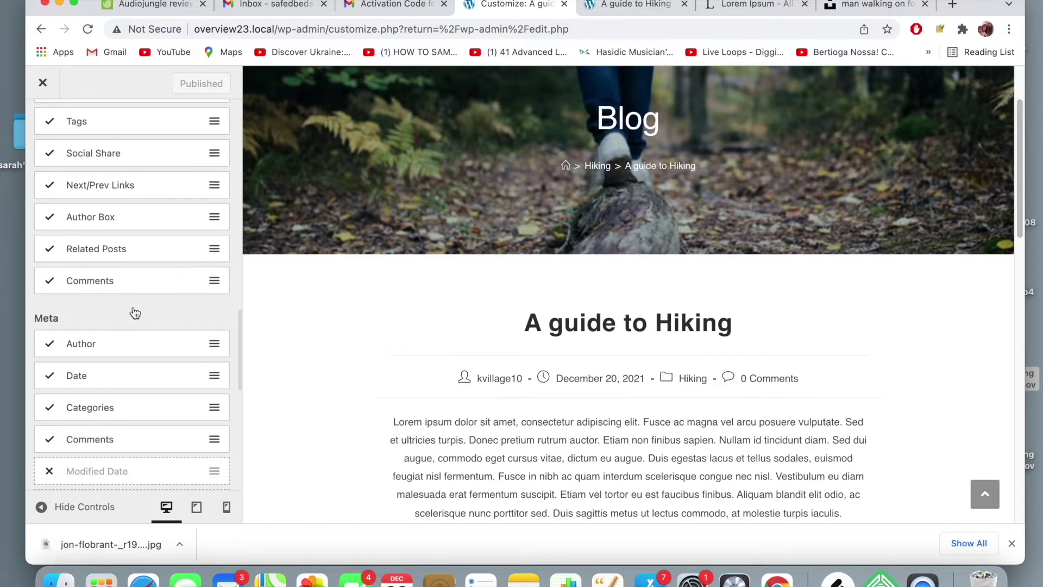
scroll(132, 308, down, 1)
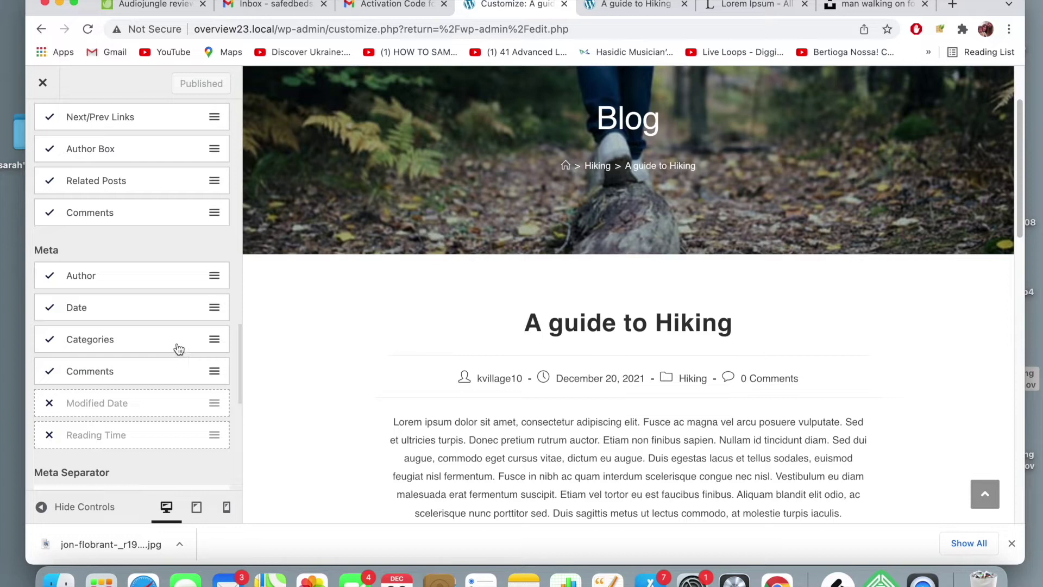
scroll(157, 347, up, 15)
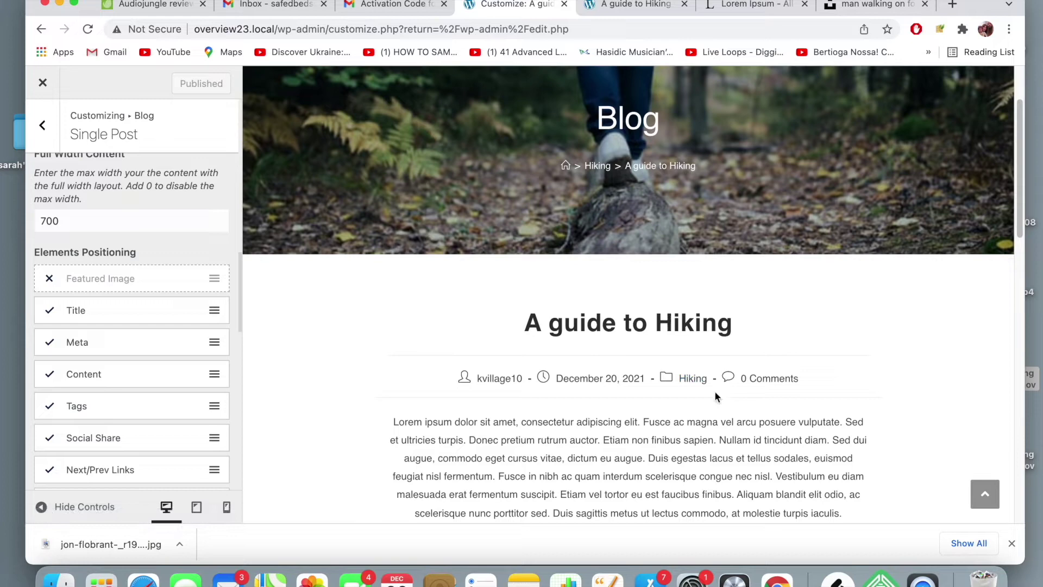
- Uncheck Comments in the Single Post meta options, leaving author, date and categories
click(107, 349)
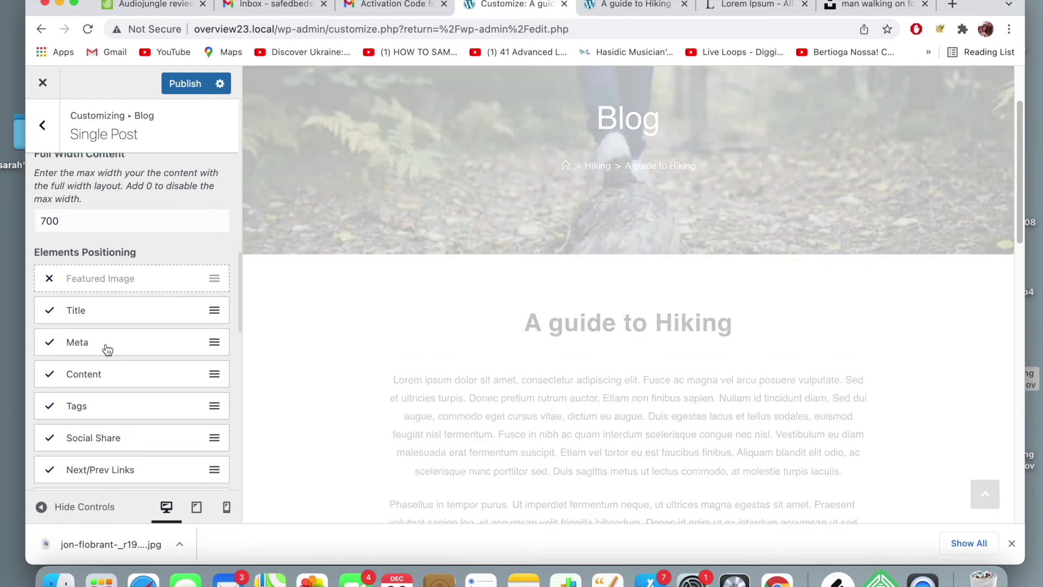
scroll(107, 349, down, 3)
scroll(107, 349, down, 8)
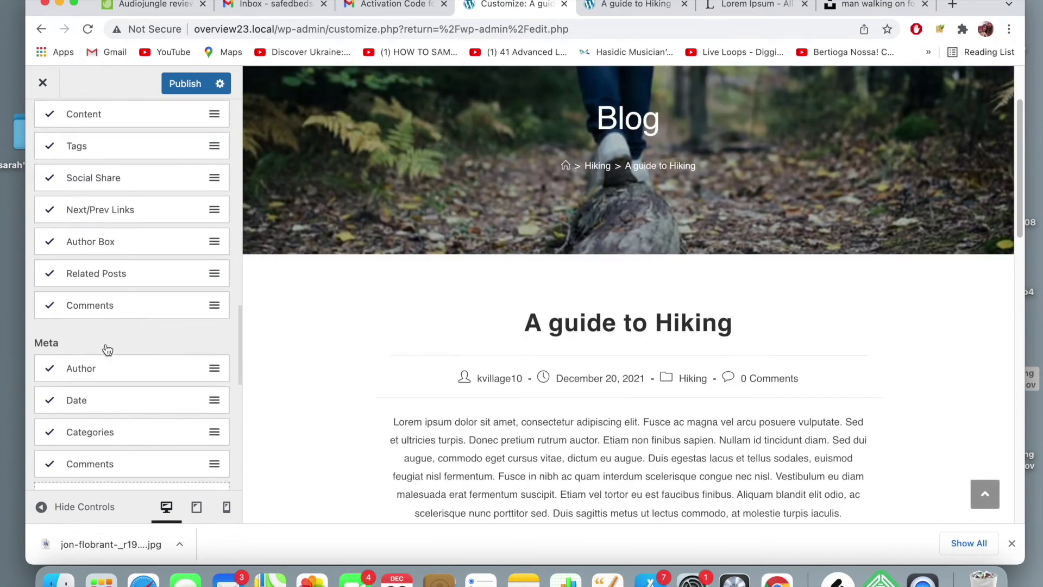
scroll(107, 349, down, 2)
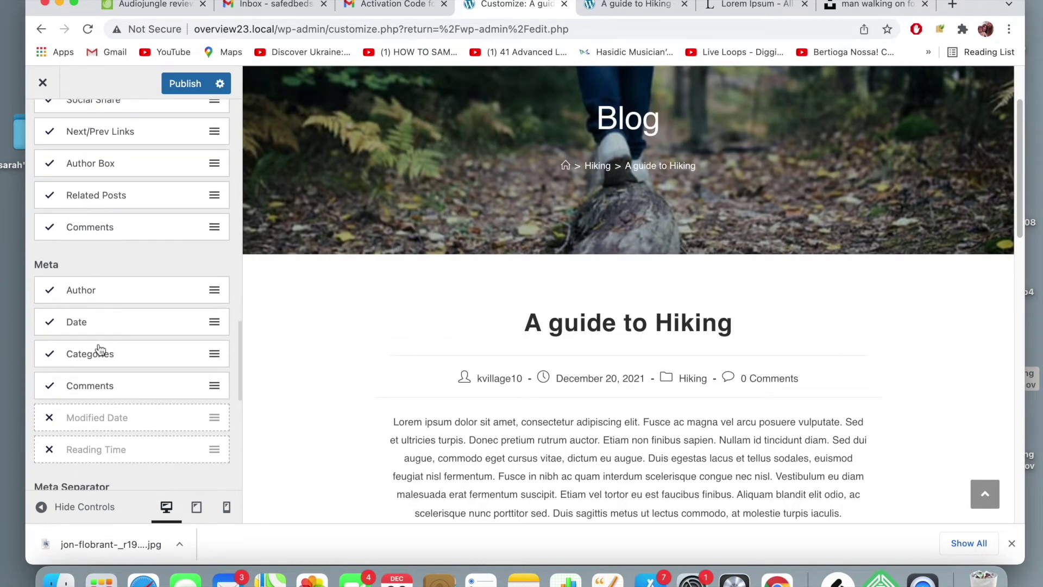
click(50, 386)
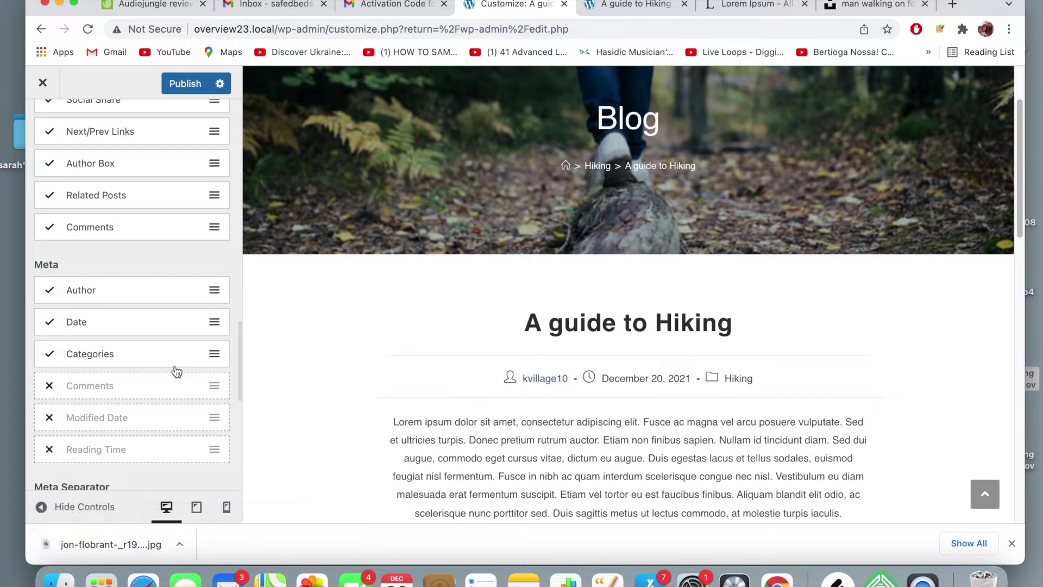
scroll(176, 371, up, 3)
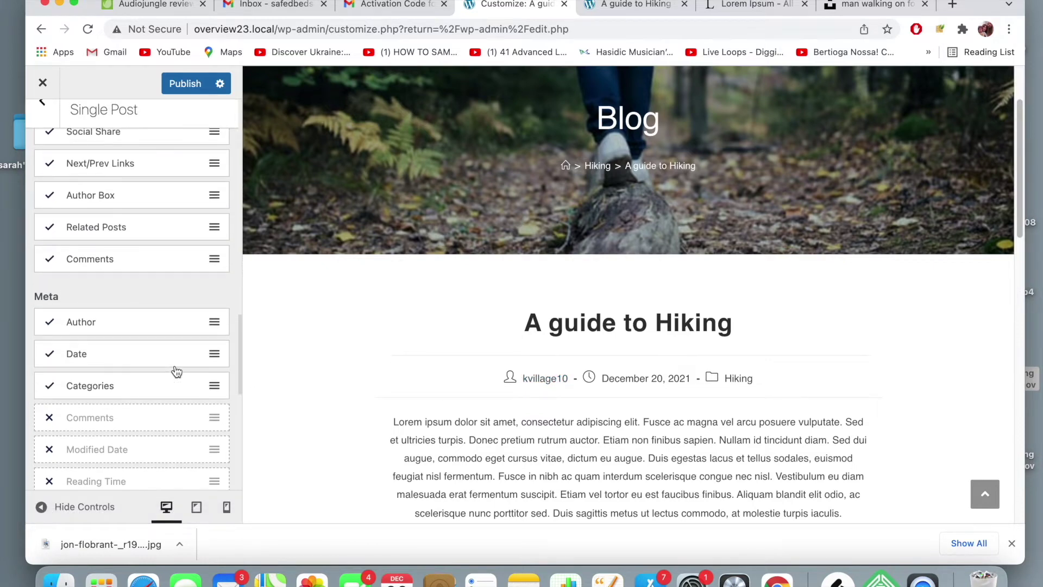
scroll(175, 366, up, 3)
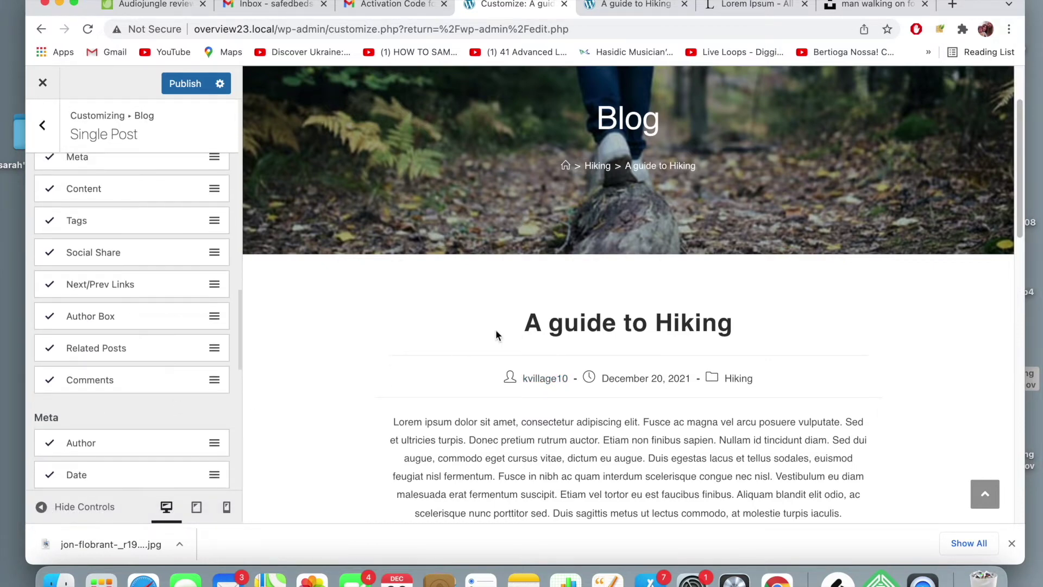
scroll(112, 328, up, 3)
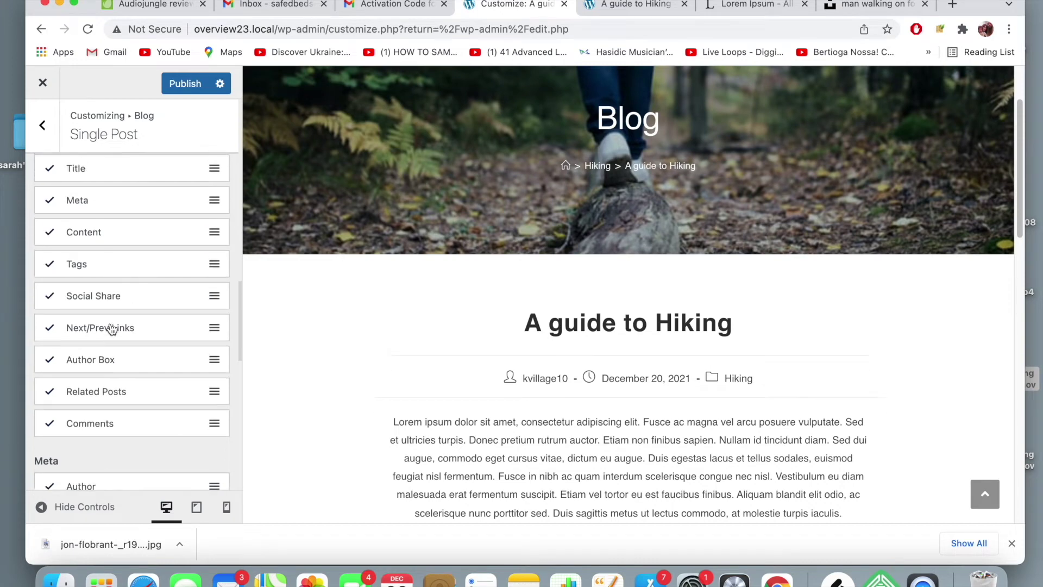
scroll(111, 328, up, 3)
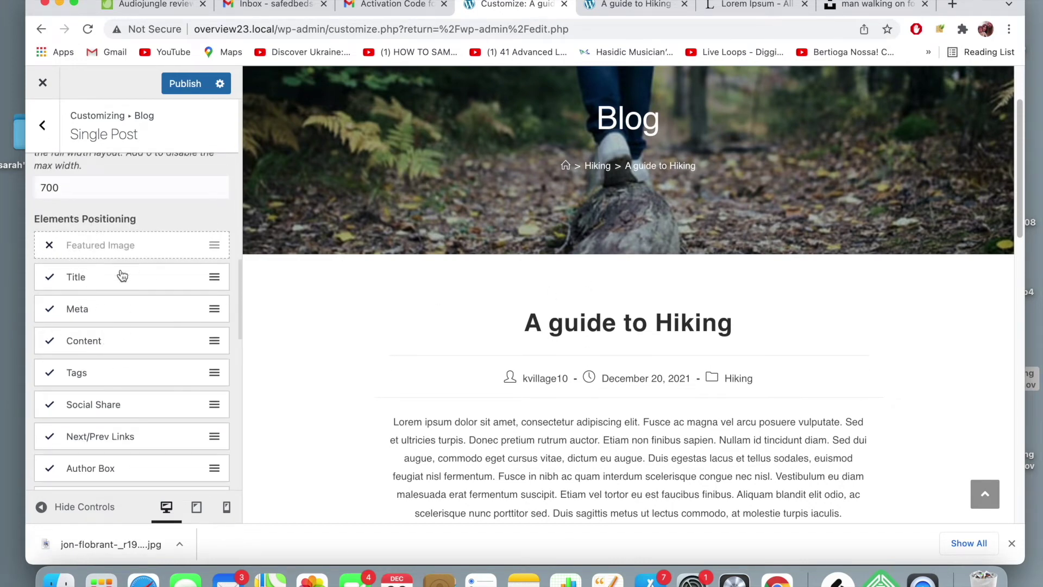
- Check the hiking post with its reduced meta line in the preview, then publish
scroll(490, 348, down, 10)
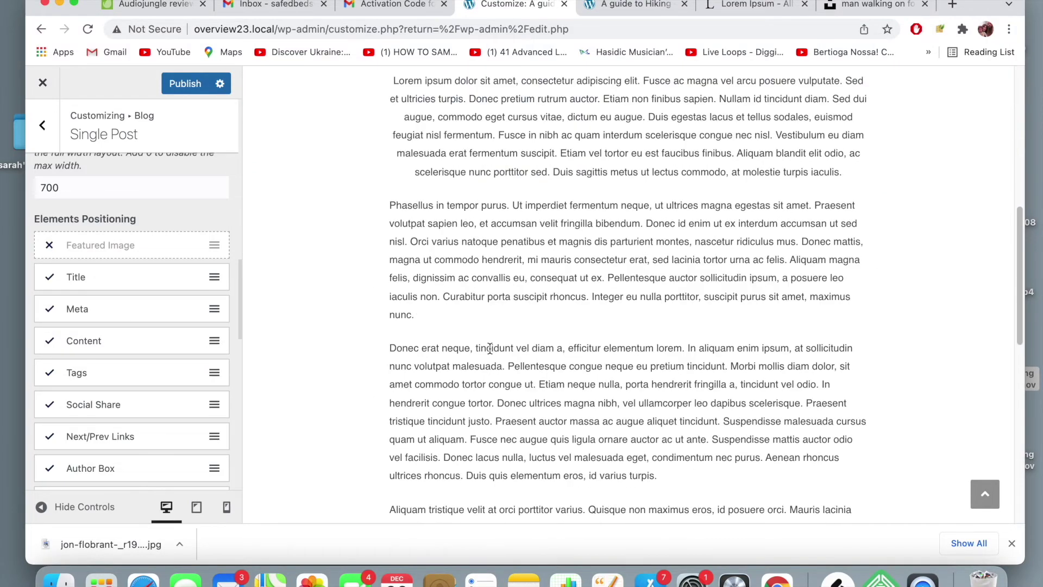
scroll(490, 348, down, 1)
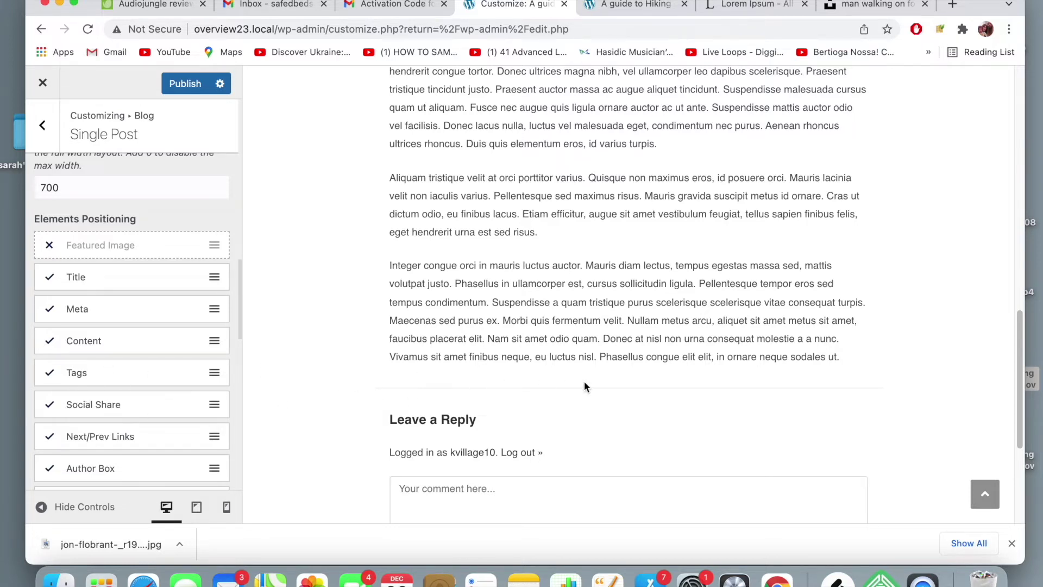
scroll(585, 382, down, 5)
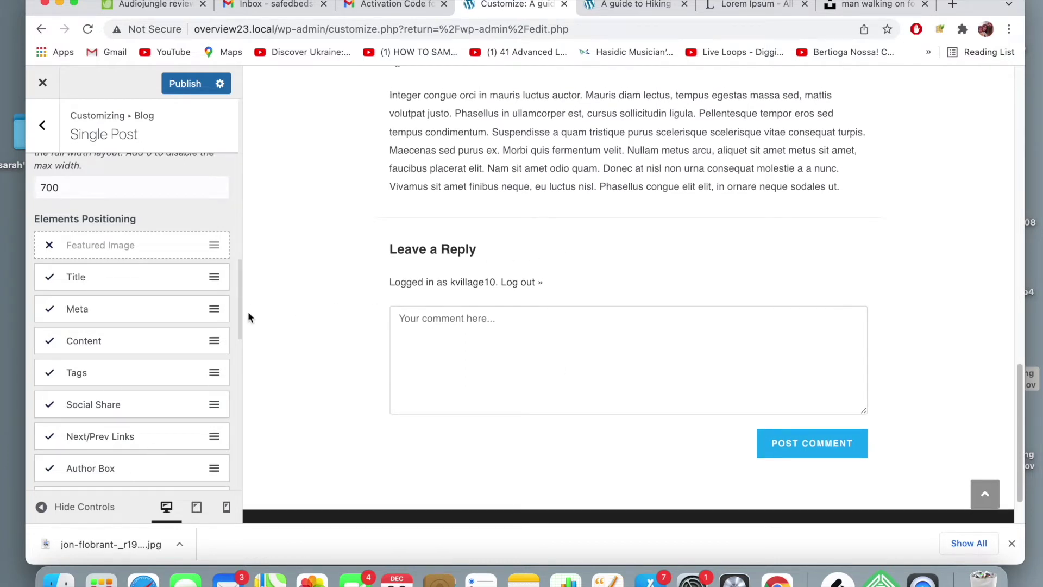
scroll(161, 335, down, 3)
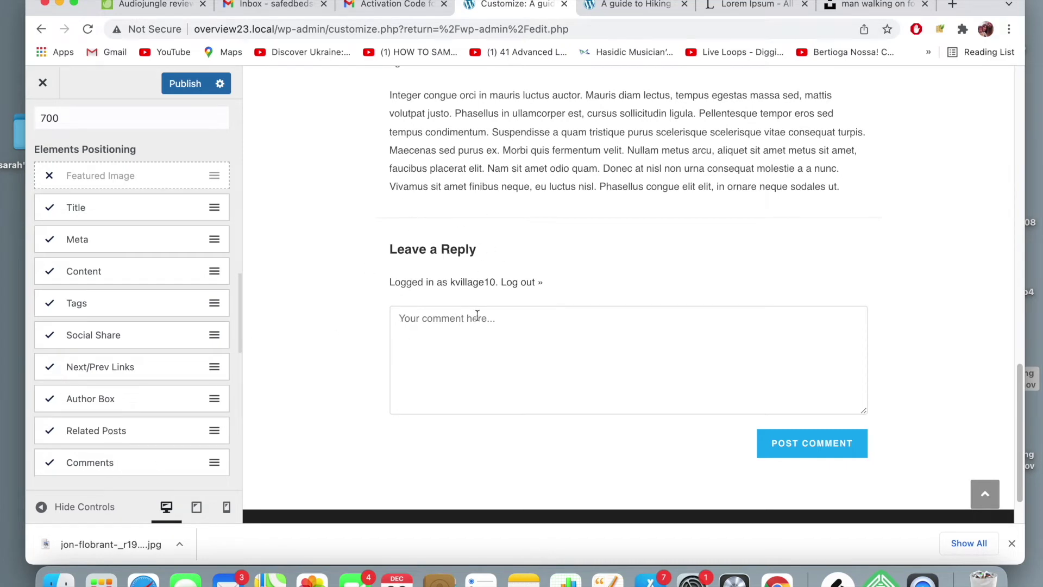
scroll(477, 315, down, 2)
scroll(479, 319, up, 3)
scroll(478, 319, up, 10)
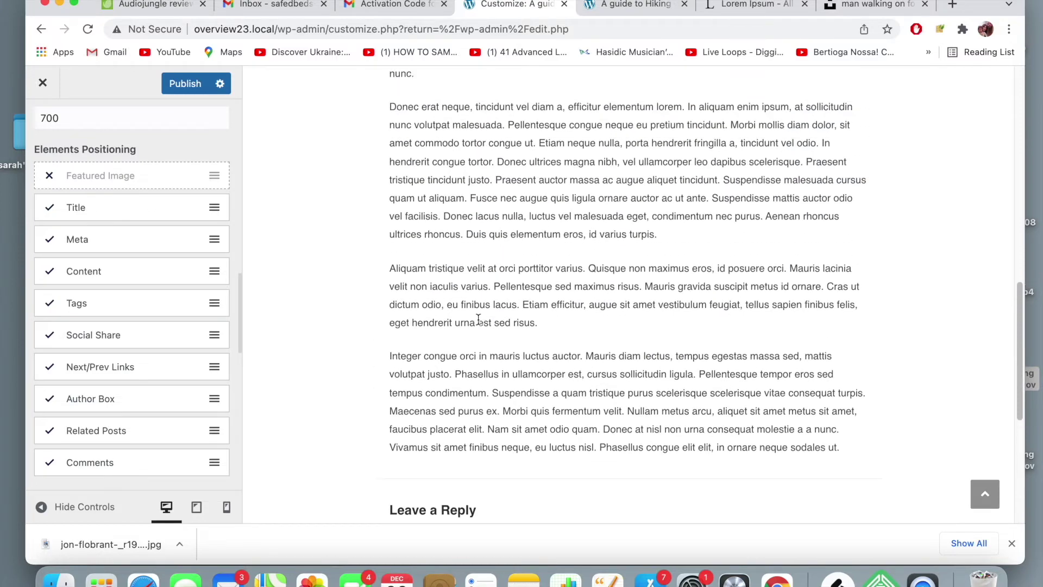
click(198, 87)
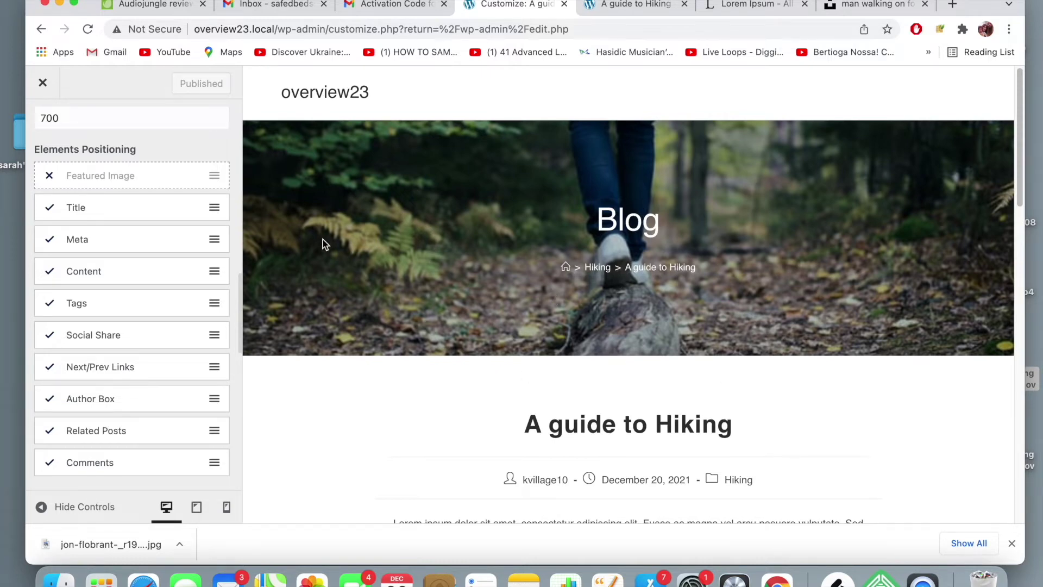
- Back out of Single Post and Blog to the General Options panel
scroll(60, 203, up, 15)
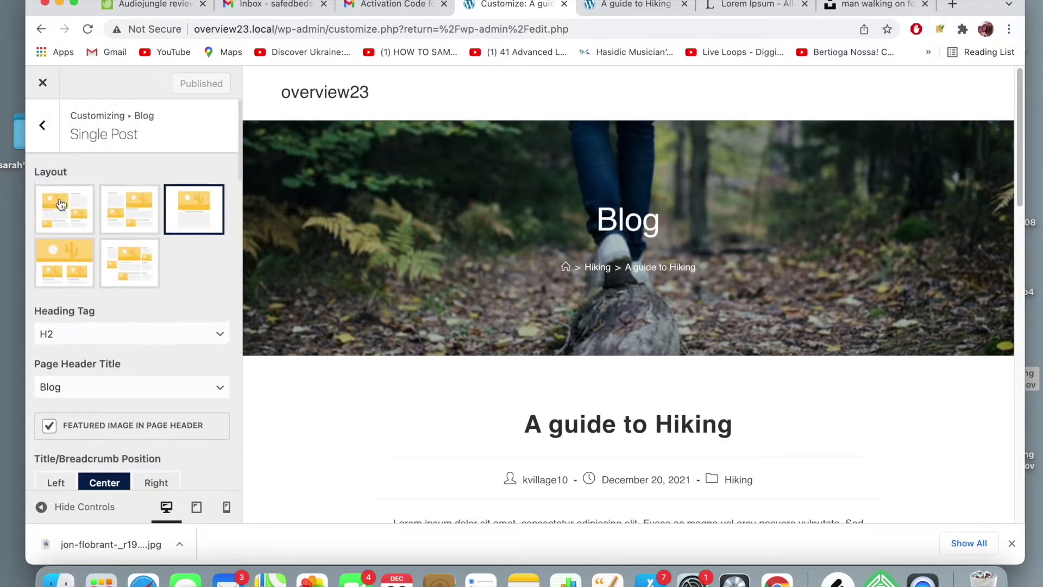
scroll(60, 204, down, 10)
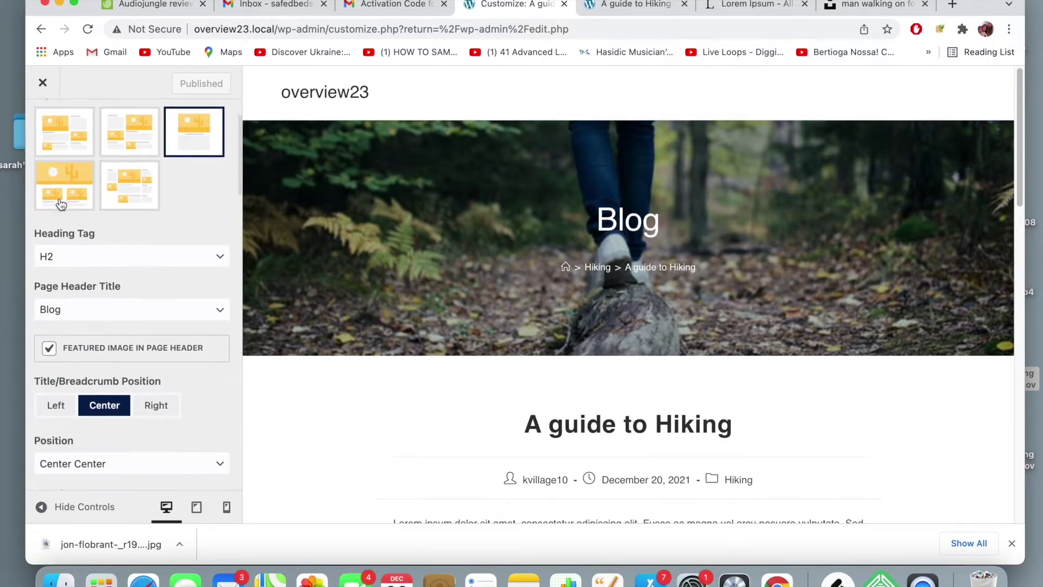
scroll(60, 201, down, 15)
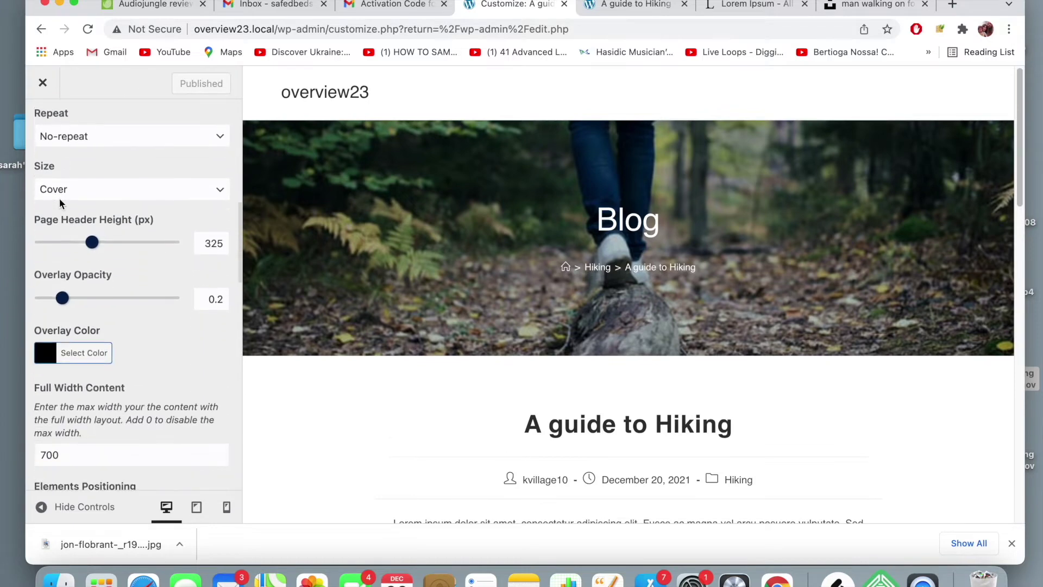
scroll(60, 200, down, 5)
scroll(52, 201, up, 15)
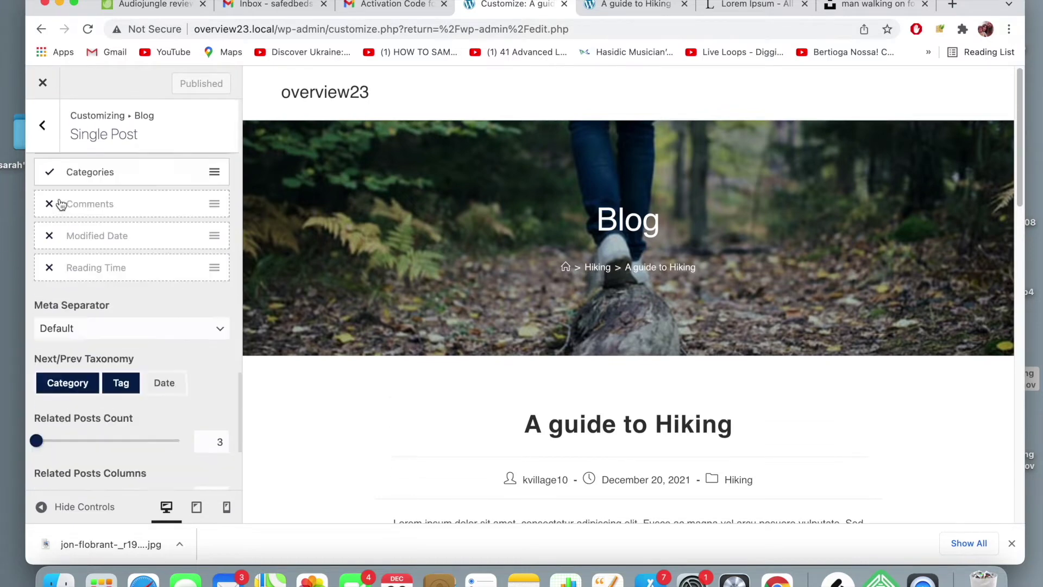
click(43, 126)
click(43, 127)
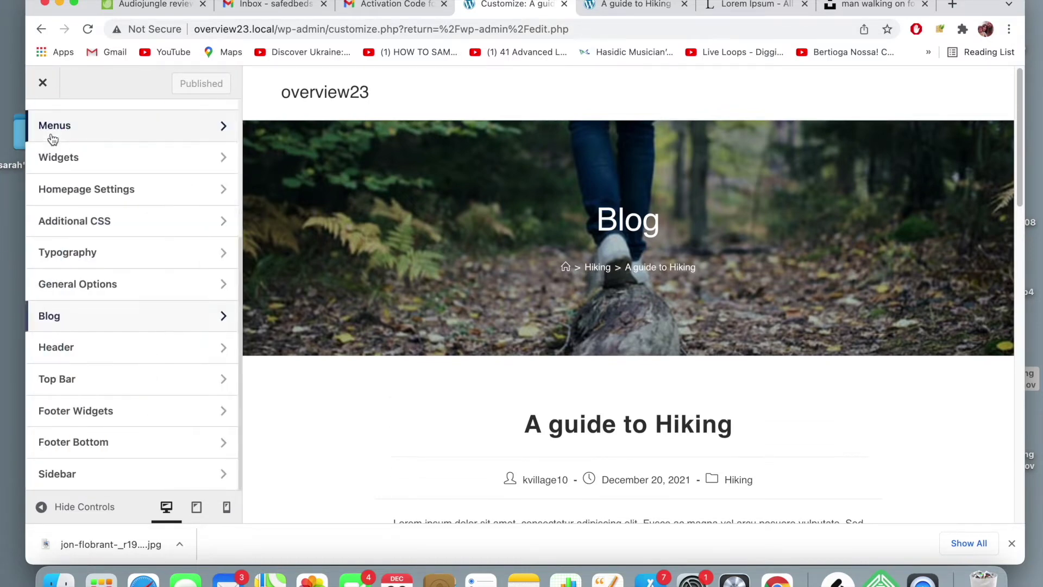
click(89, 284)
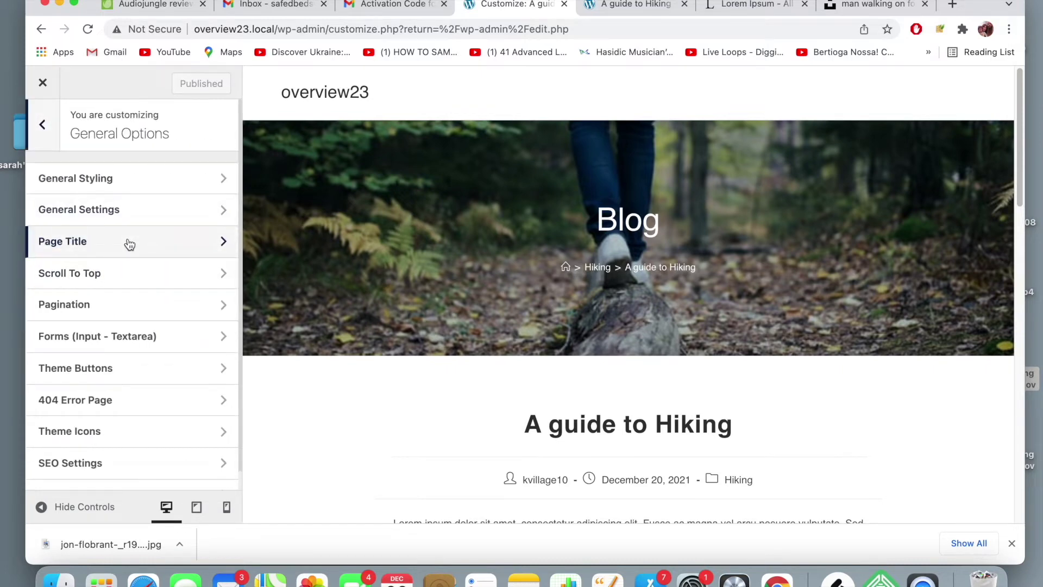
- Review the Pagination settings without changes and return to General Options
click(134, 304)
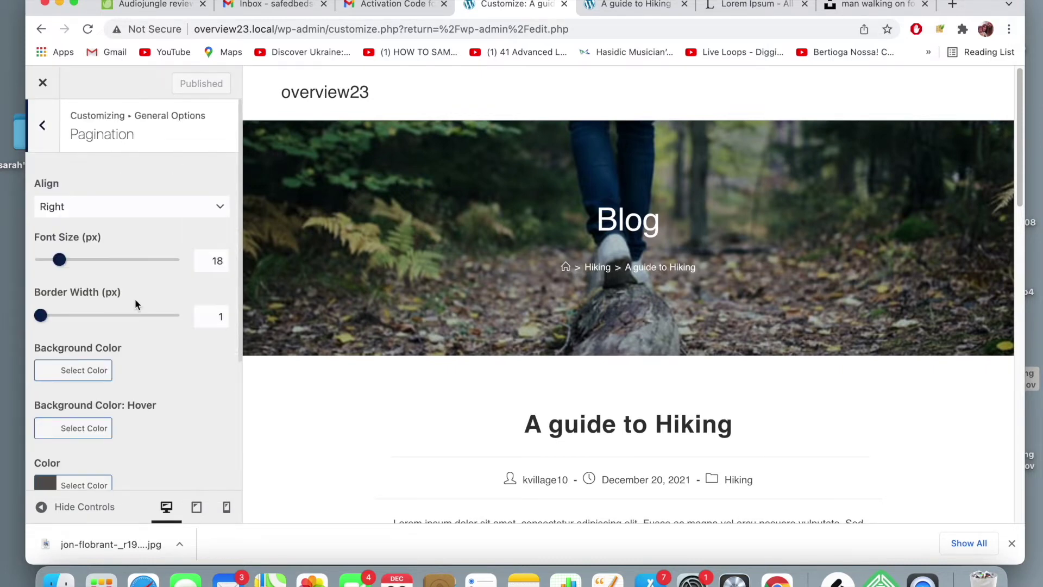
scroll(79, 302, down, 3)
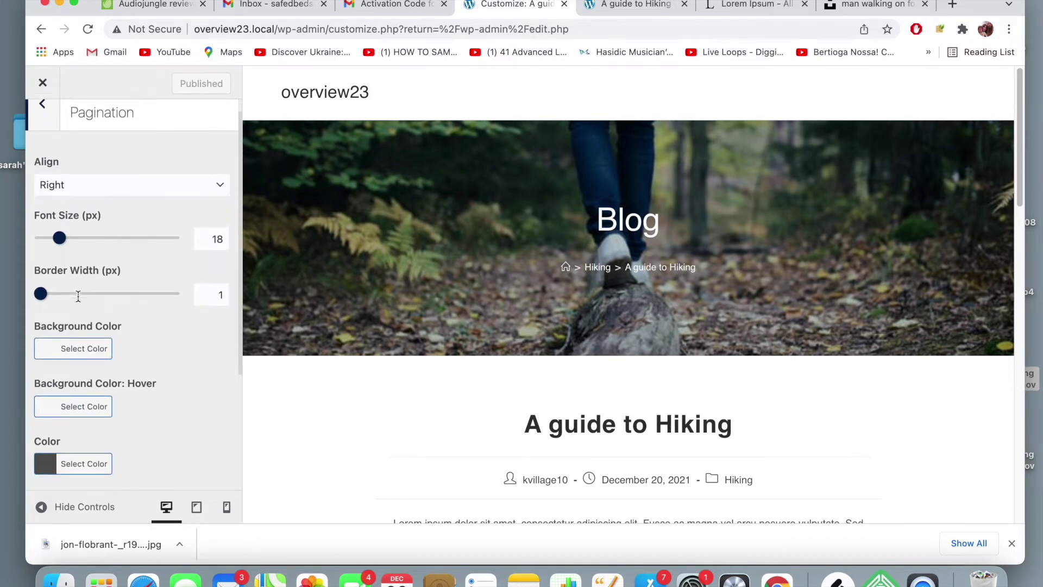
scroll(80, 302, down, 2)
scroll(76, 296, up, 5)
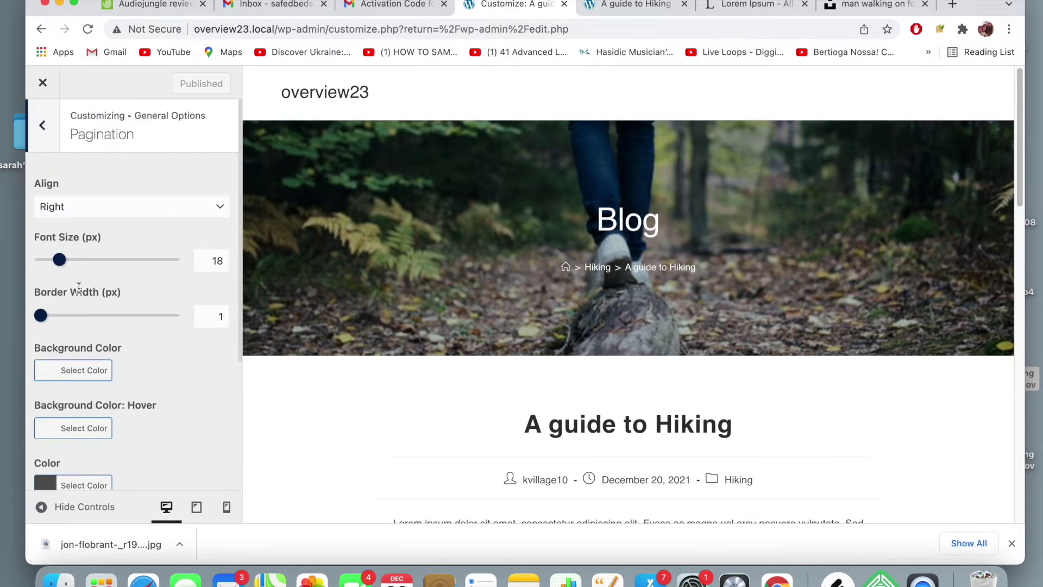
click(43, 131)
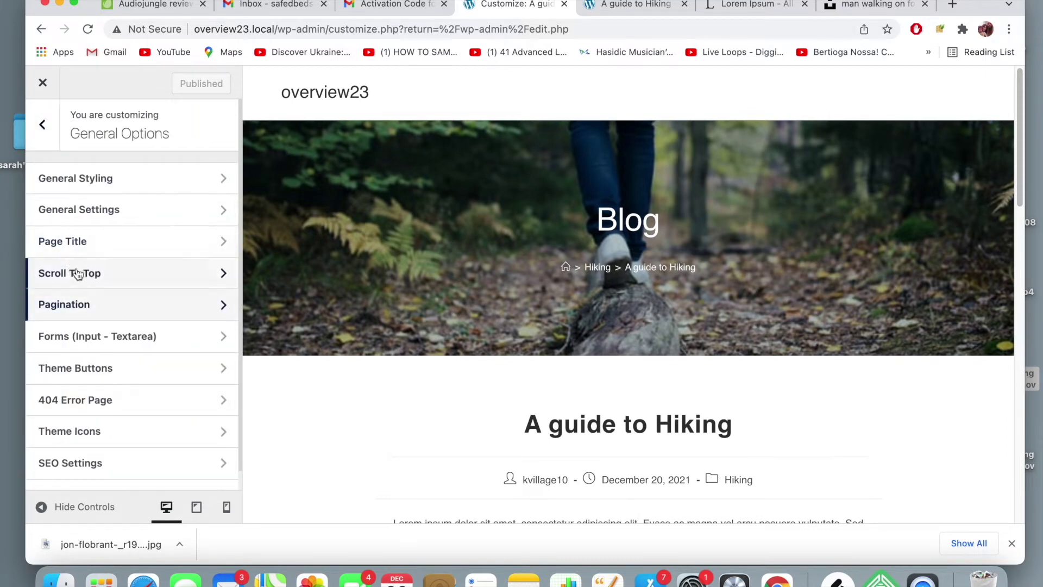
- In Page Title settings, try right, center and left alignment, leaving it centered
click(86, 250)
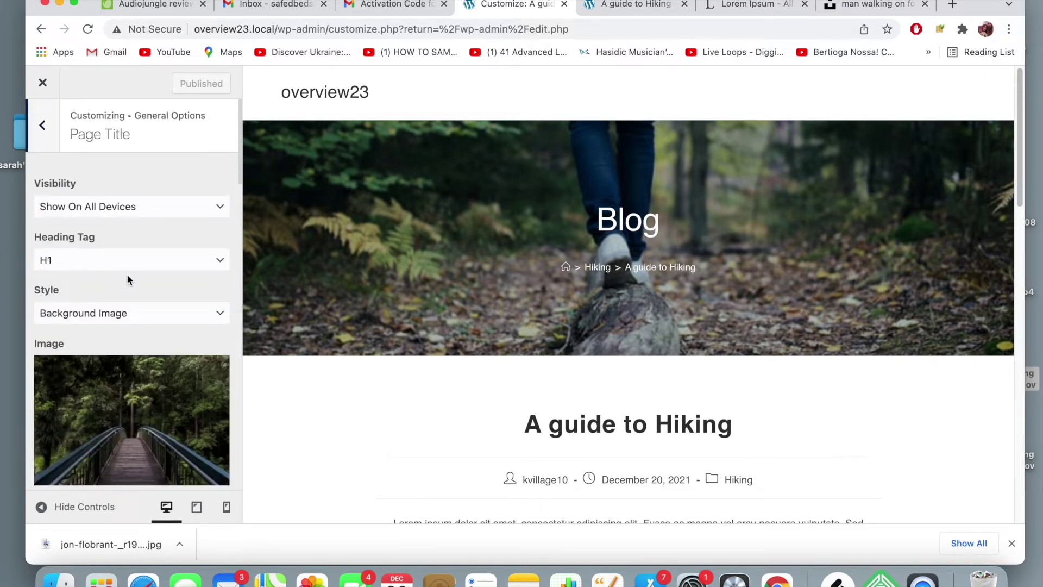
scroll(125, 277, down, 5)
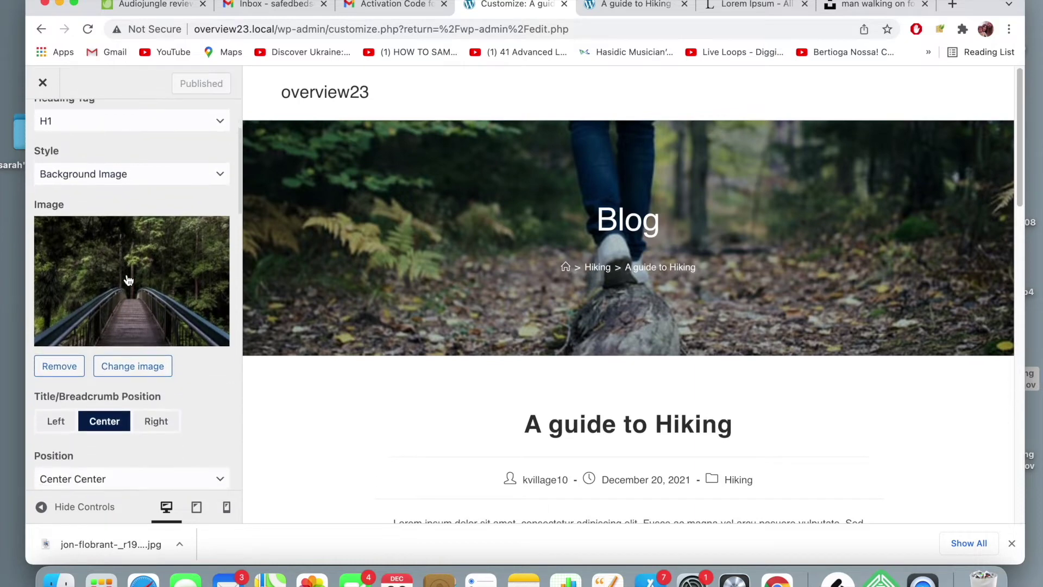
scroll(127, 280, down, 2)
scroll(128, 280, down, 1)
click(157, 373)
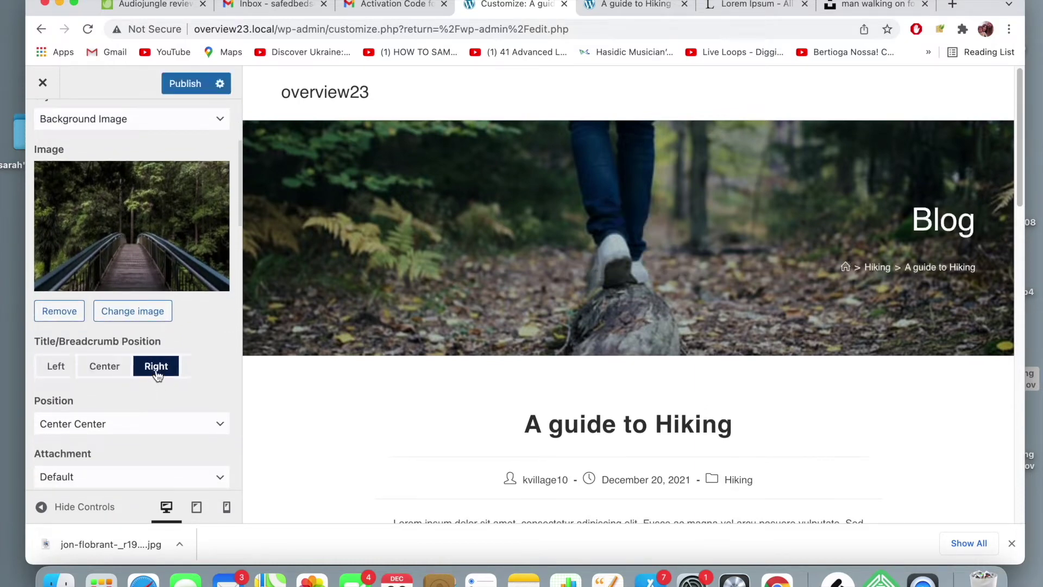
click(120, 372)
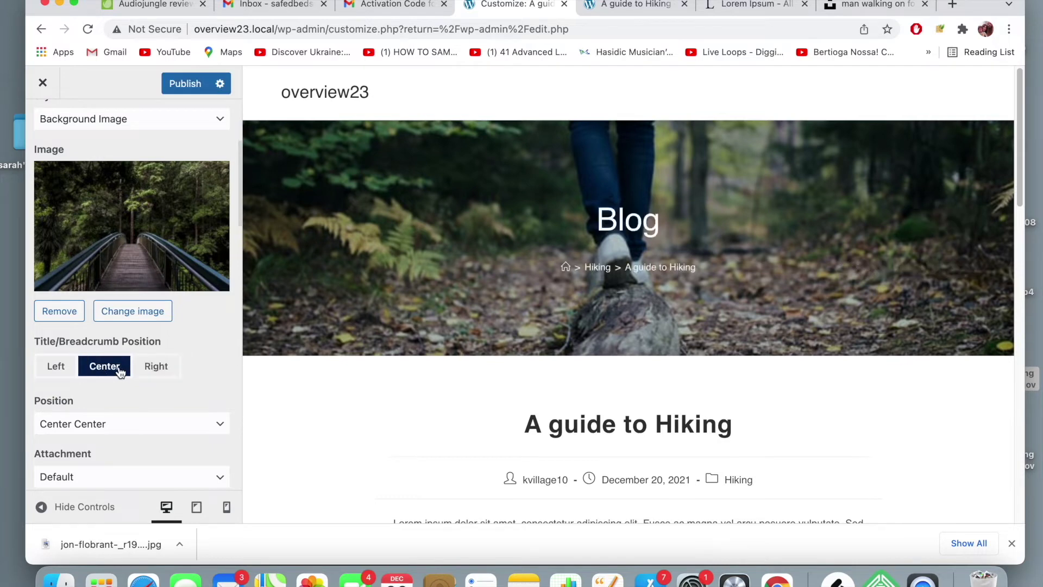
click(67, 371)
click(117, 372)
- Disable Enable Breadcrumbs, keeping Show Item Title checked
scroll(117, 352, down, 6)
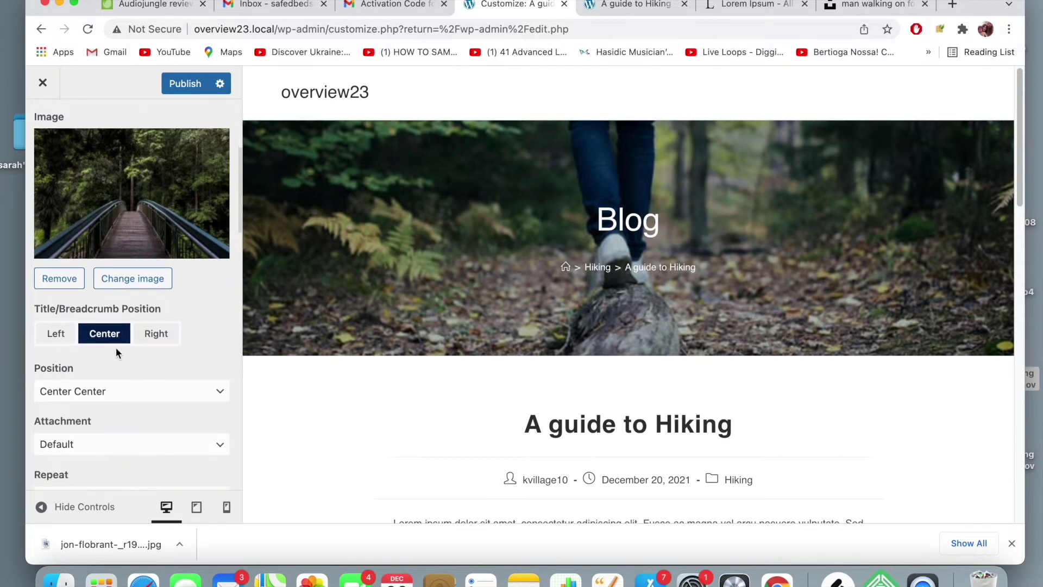
scroll(116, 353, down, 5)
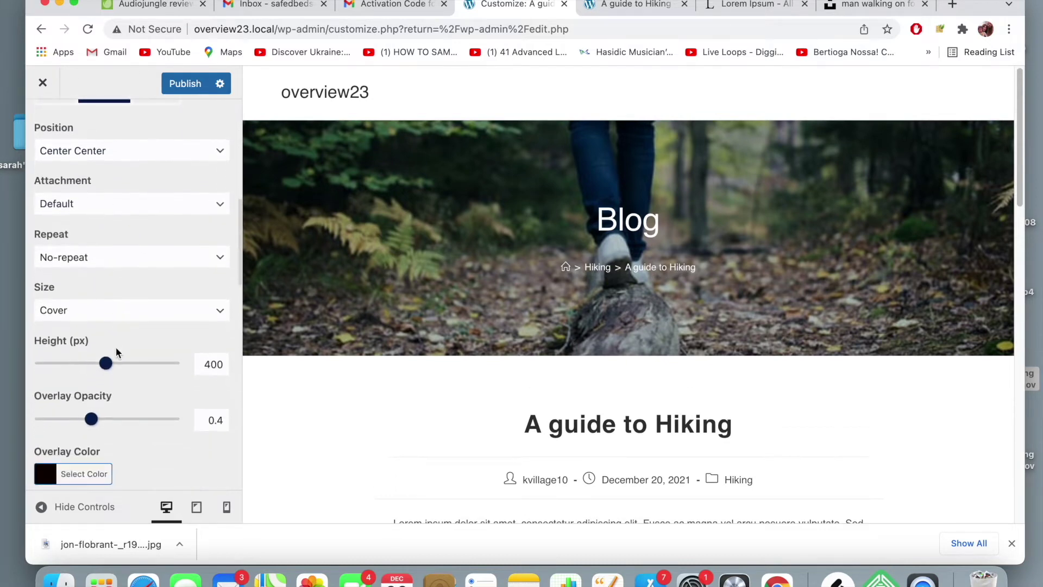
scroll(116, 352, down, 4)
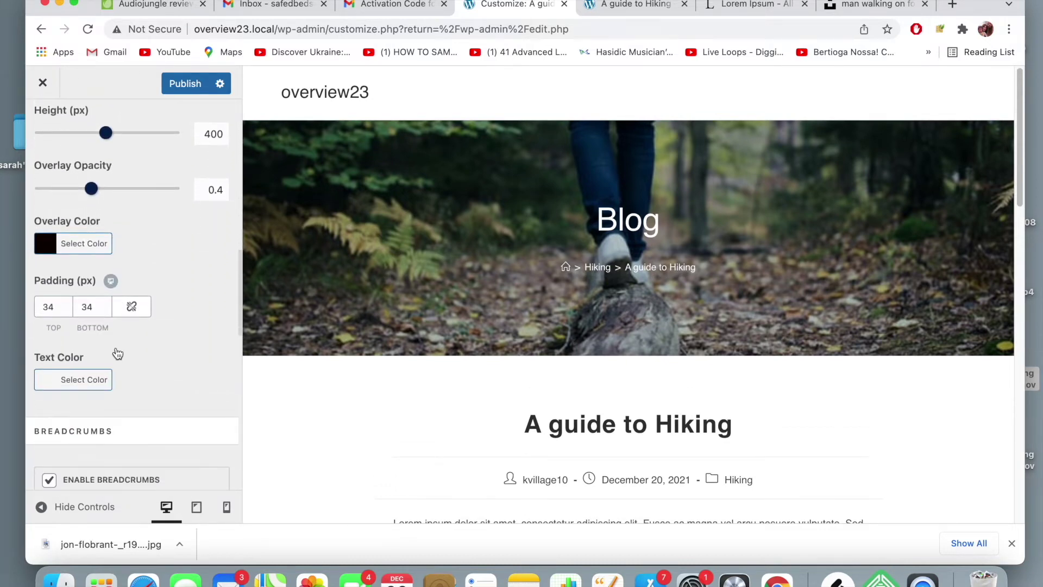
scroll(117, 352, down, 1)
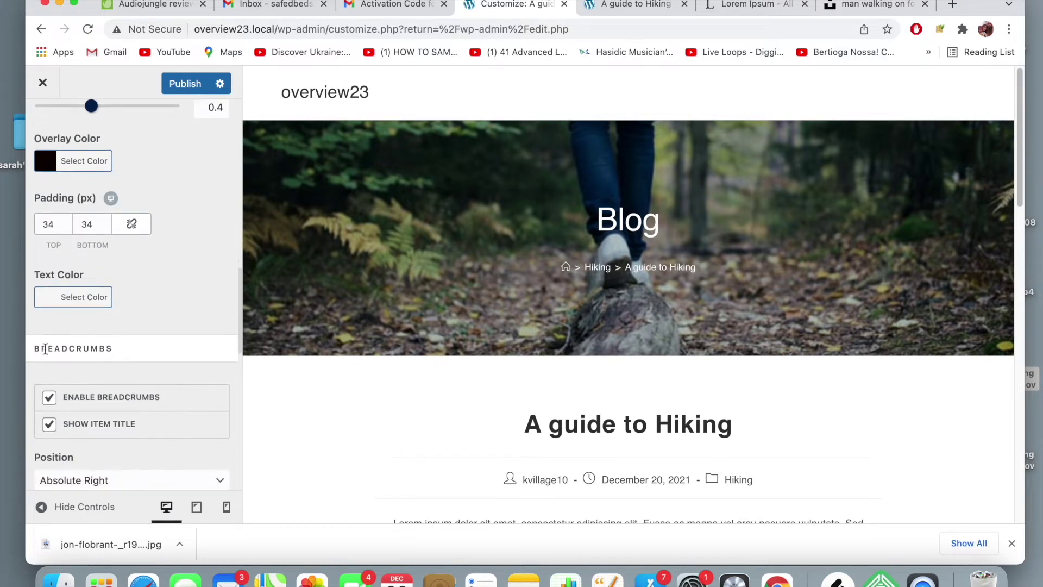
click(48, 399)
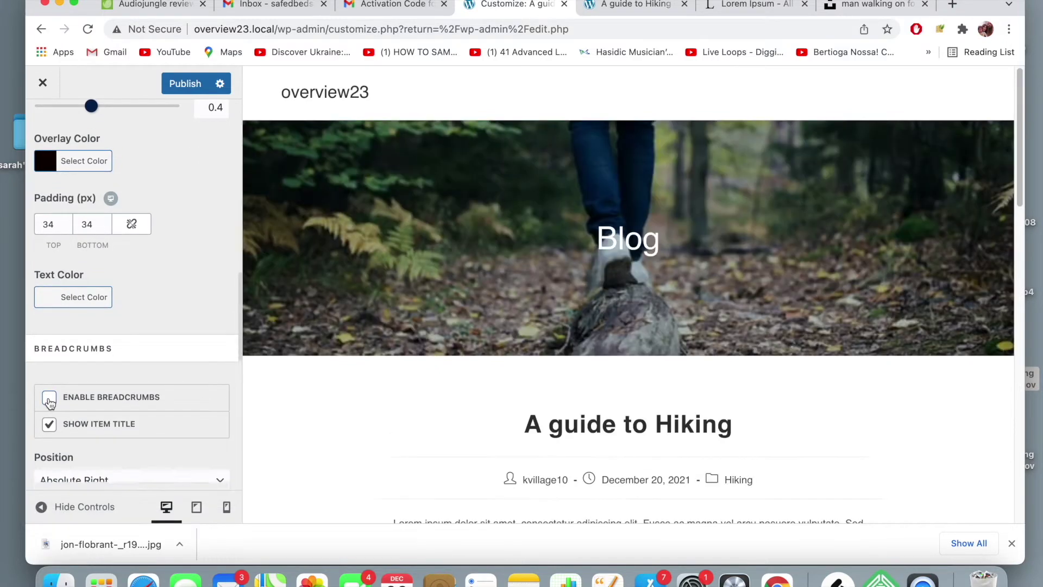
scroll(49, 402, down, 2)
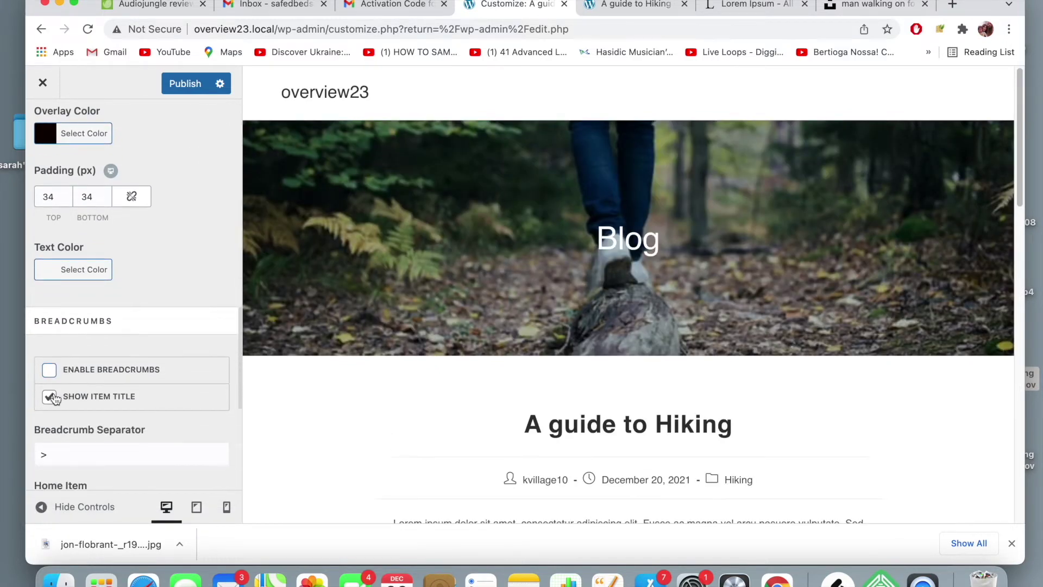
click(49, 371)
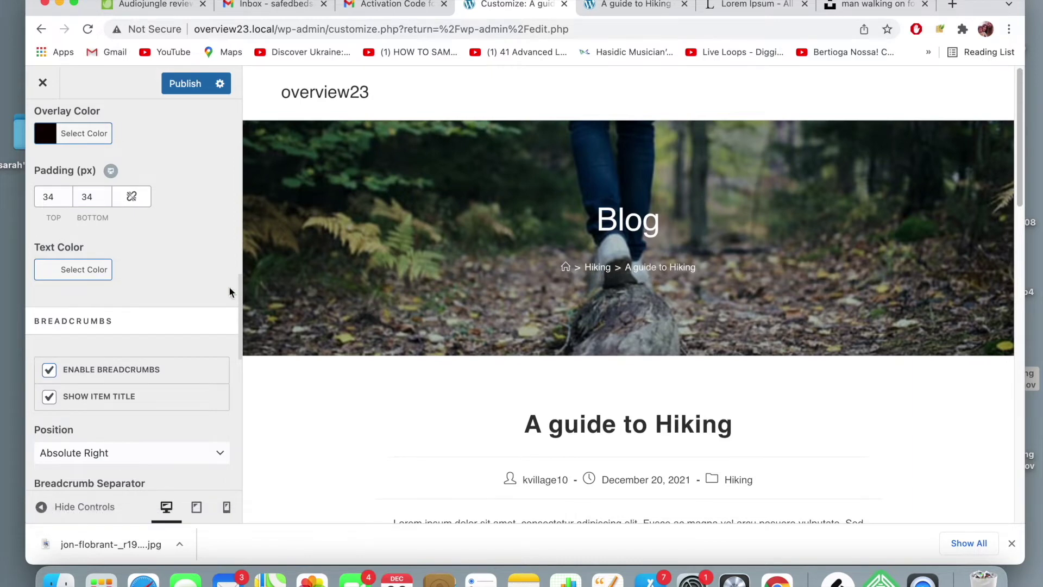
click(50, 371)
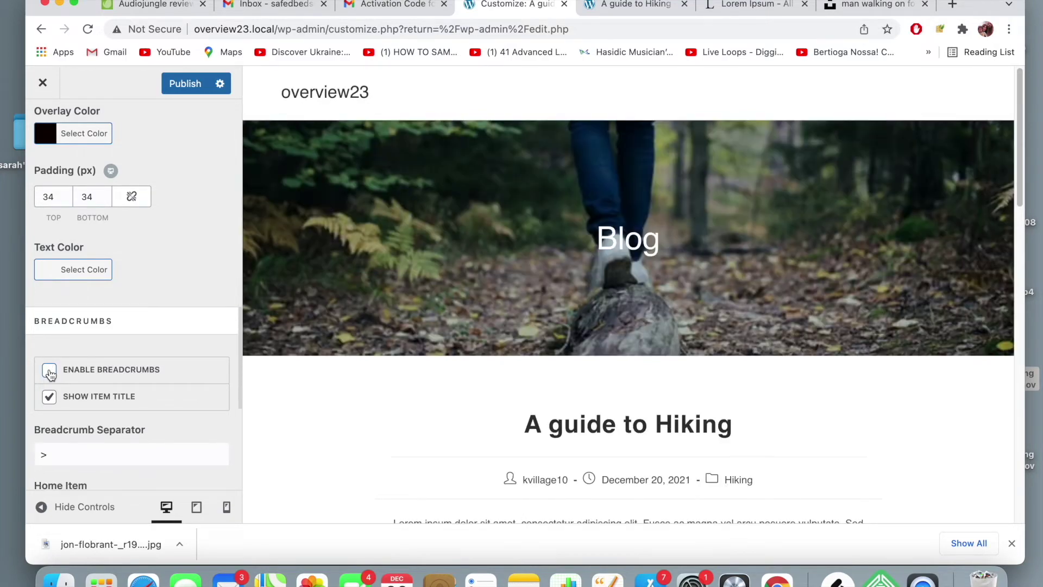
click(50, 398)
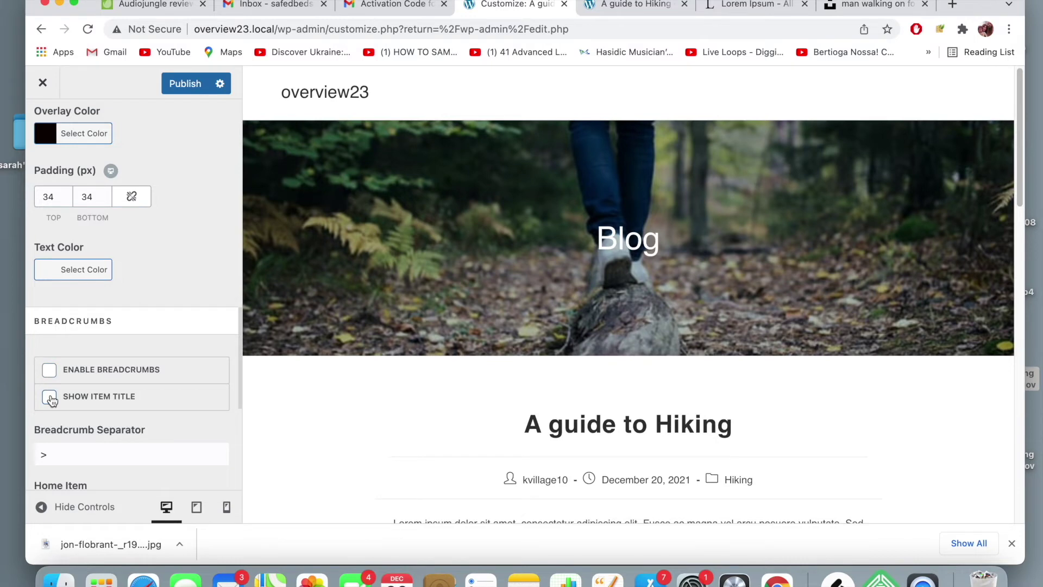
click(50, 398)
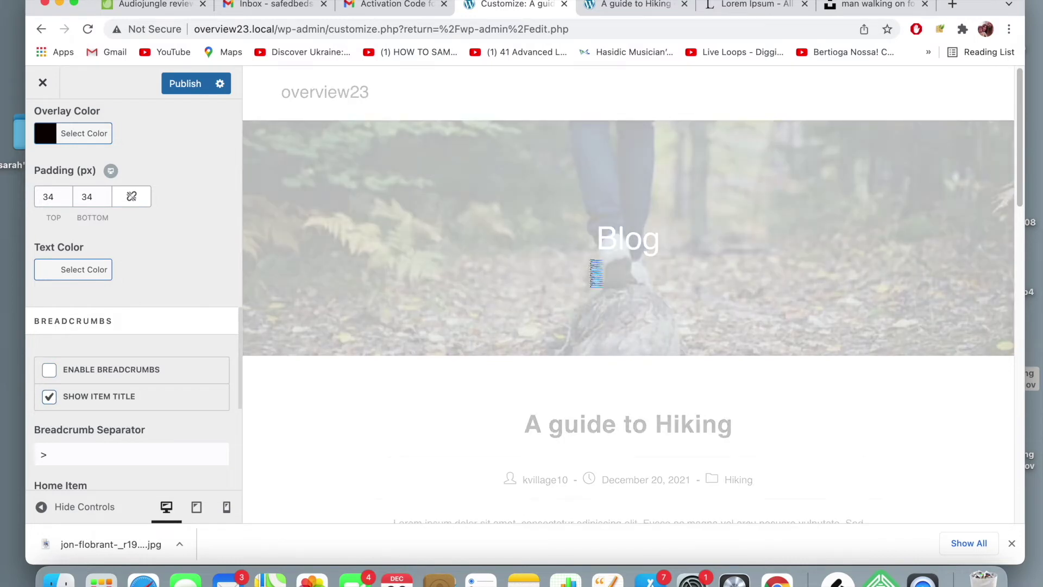
- Publish the breadcrumb changes
scroll(435, 252, down, 4)
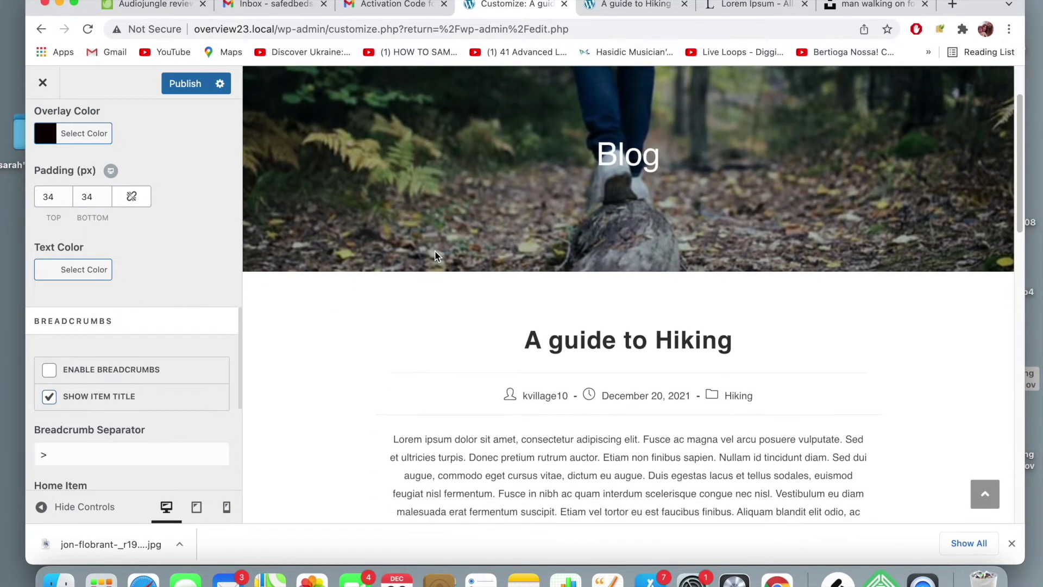
scroll(100, 331, down, 5)
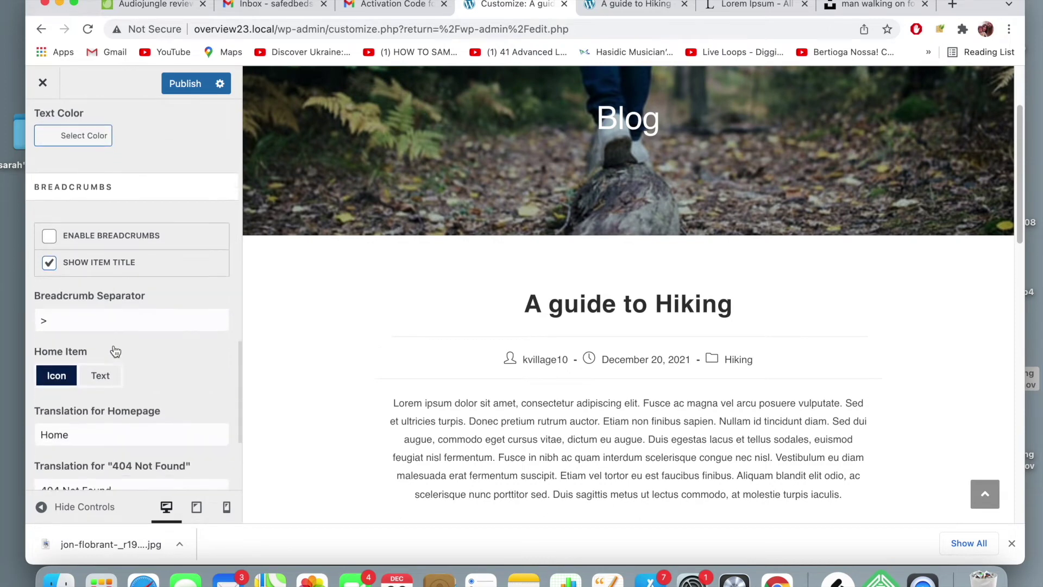
scroll(114, 348, down, 5)
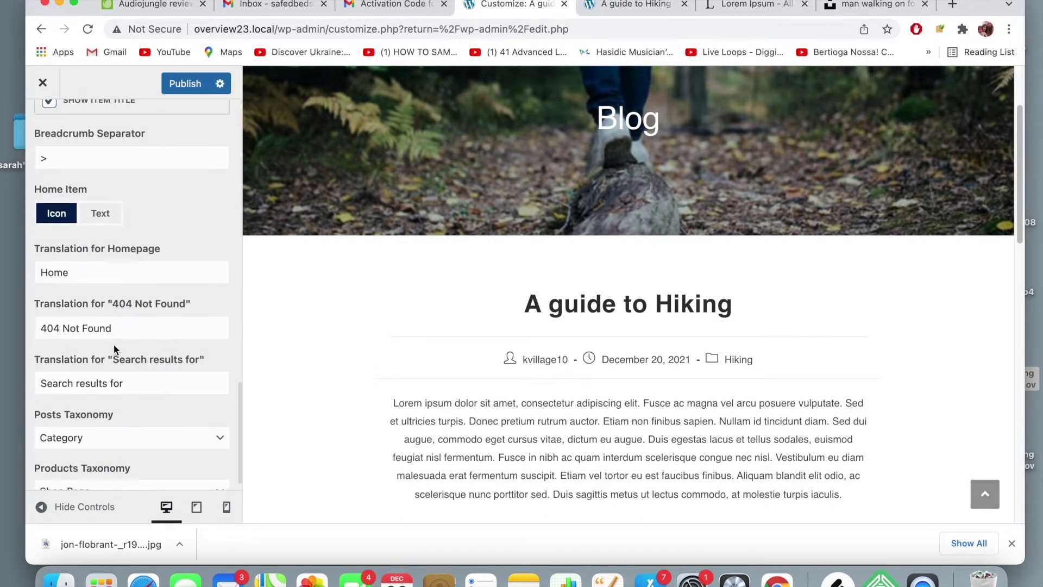
scroll(115, 349, up, 10)
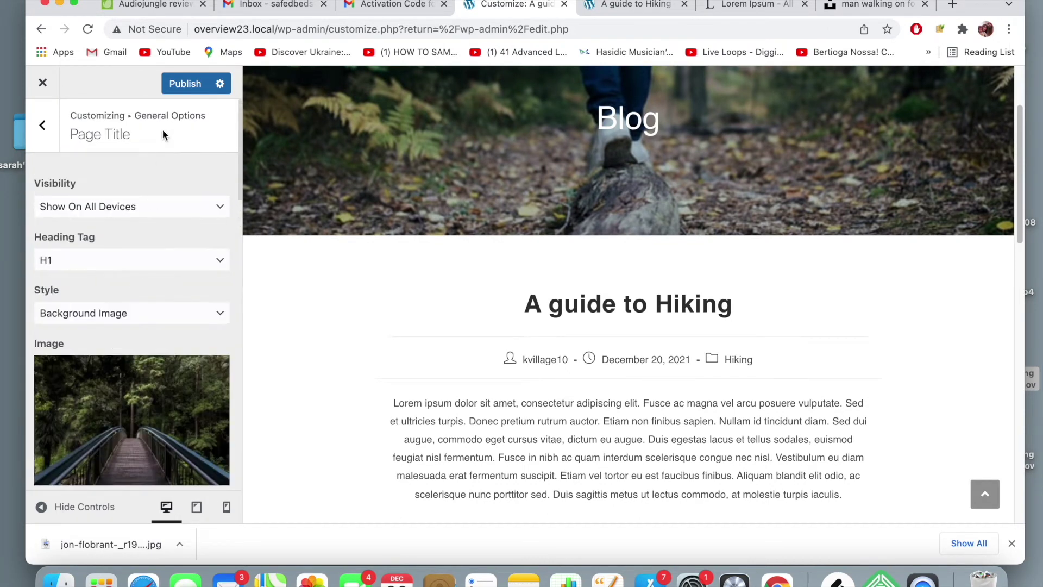
click(181, 83)
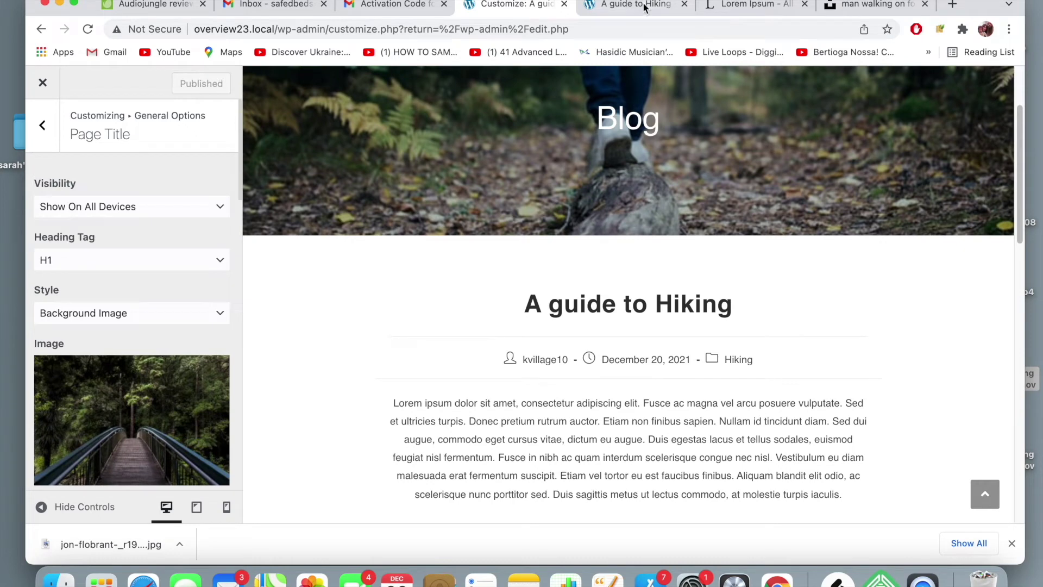
- Reload the live hiking post to confirm breadcrumbs are gone, then return to the Customizer
click(643, 7)
click(598, 31)
key(Return)
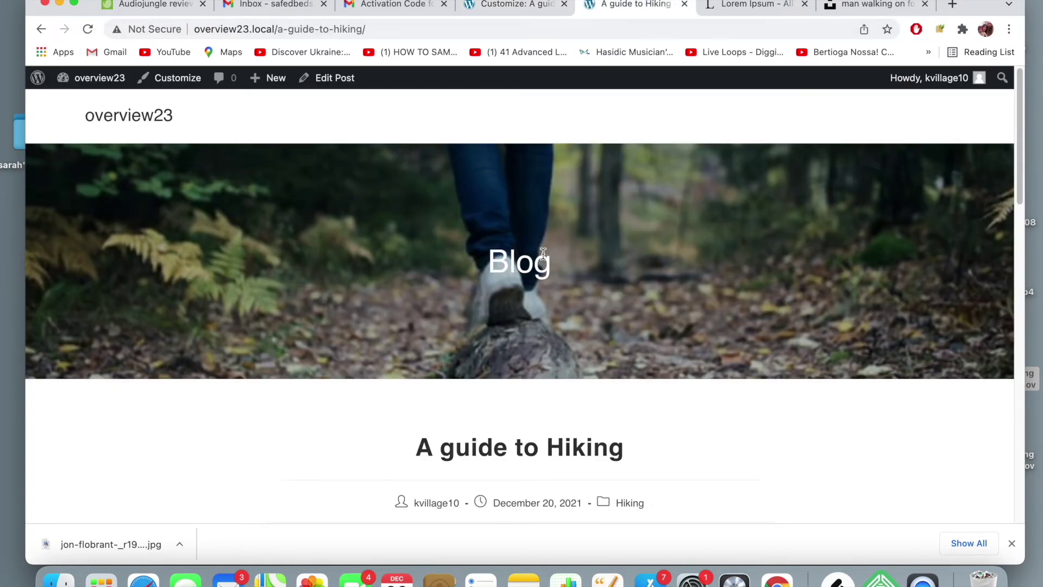
scroll(537, 270, down, 1)
scroll(537, 270, up, 1)
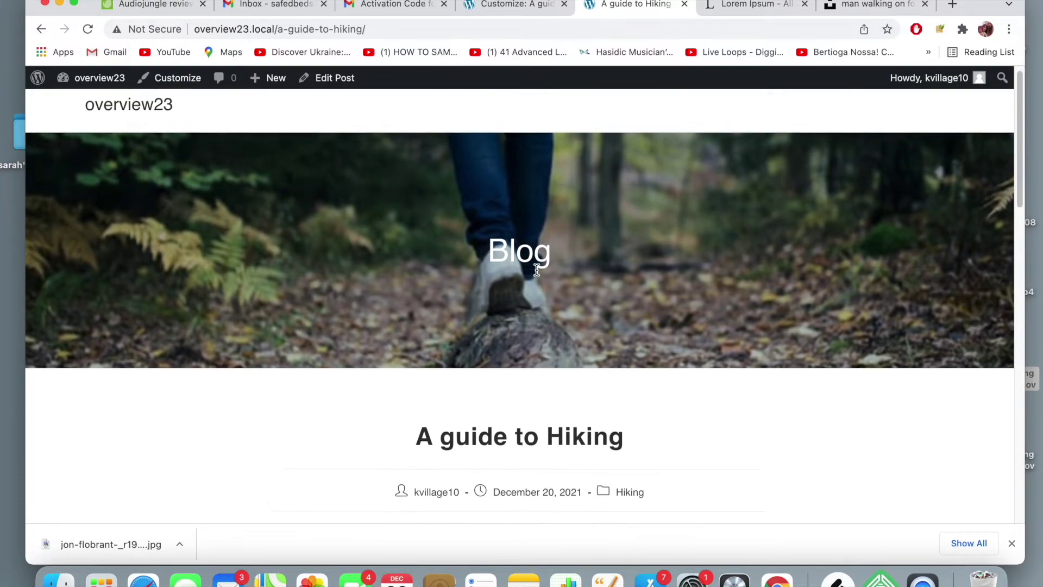
scroll(372, 340, down, 3)
scroll(371, 339, up, 3)
scroll(372, 340, down, 10)
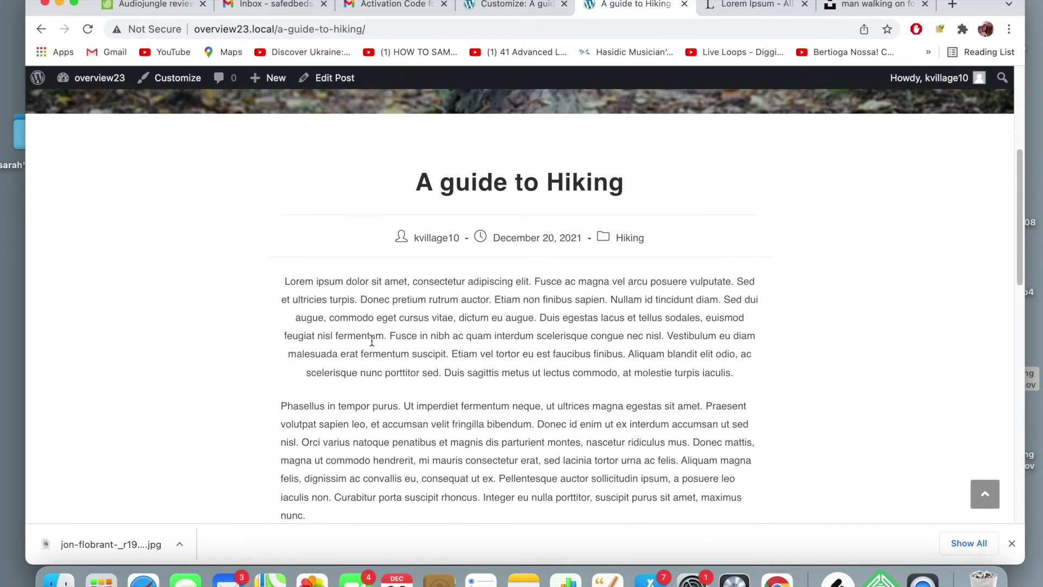
scroll(370, 340, down, 6)
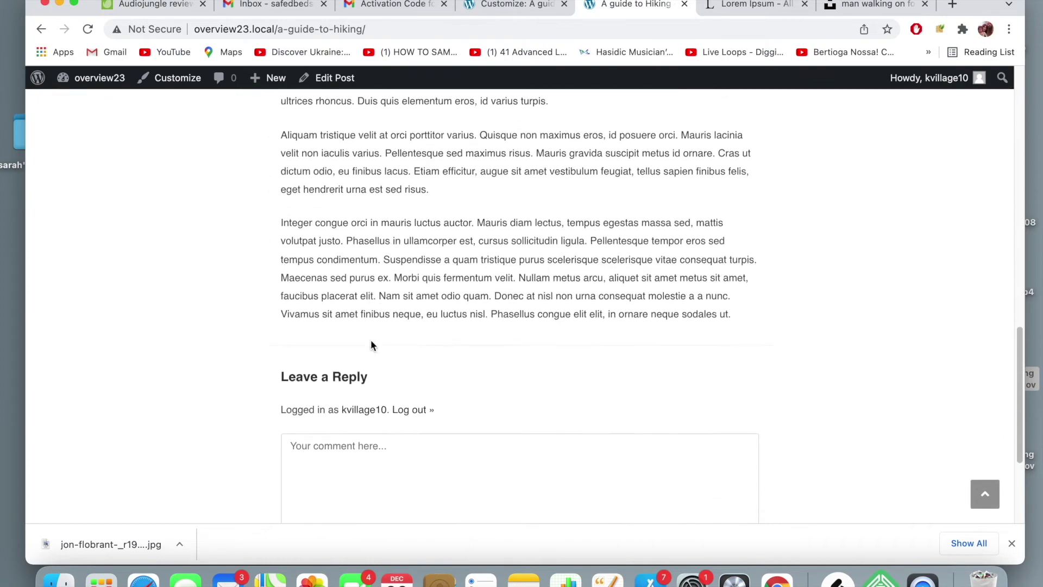
scroll(370, 340, up, 15)
click(524, 4)
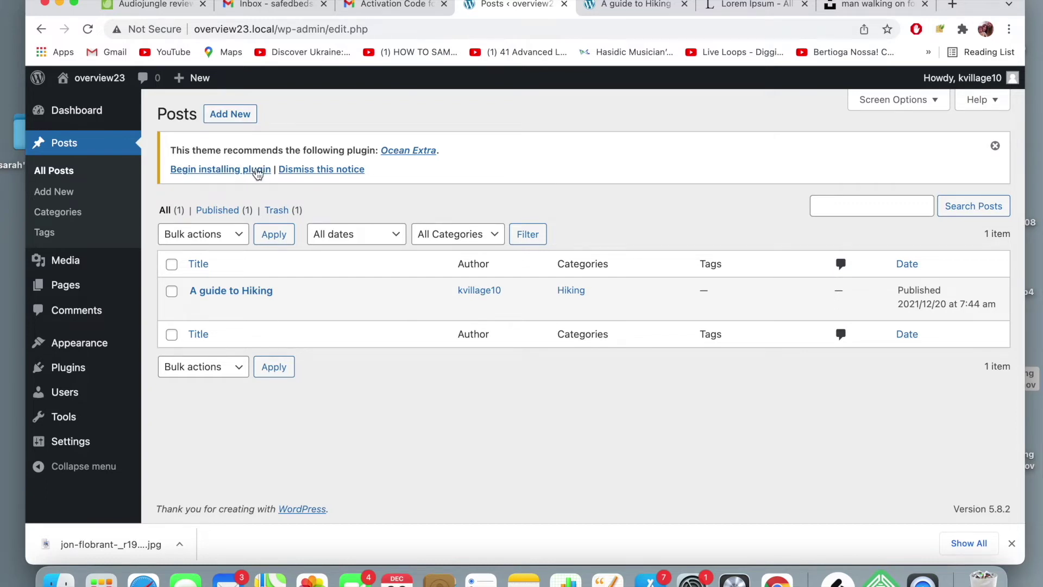
- Install the recommended Ocean Extra plugin, then open the All Posts list
click(258, 171)
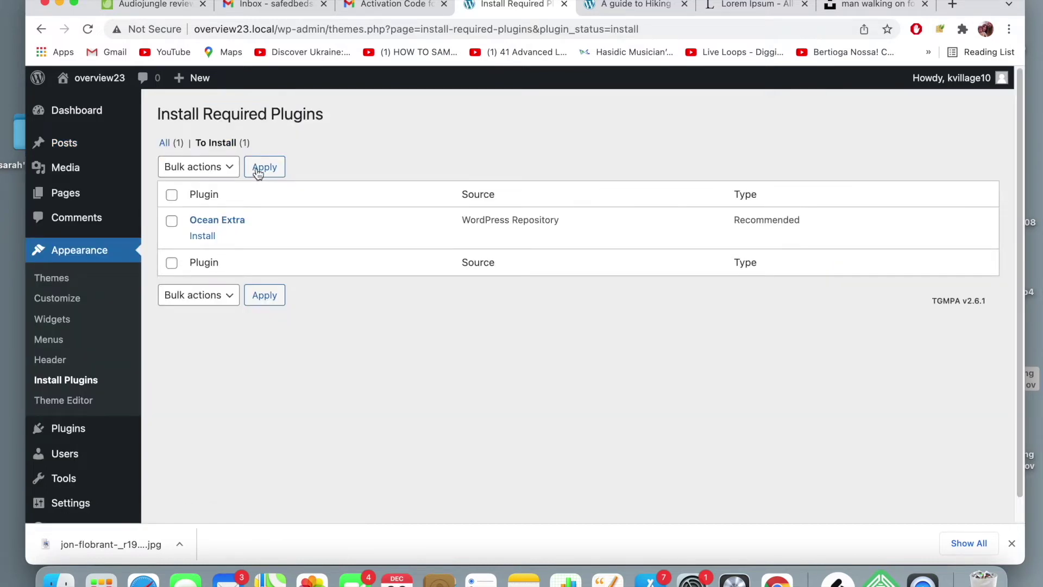
click(203, 235)
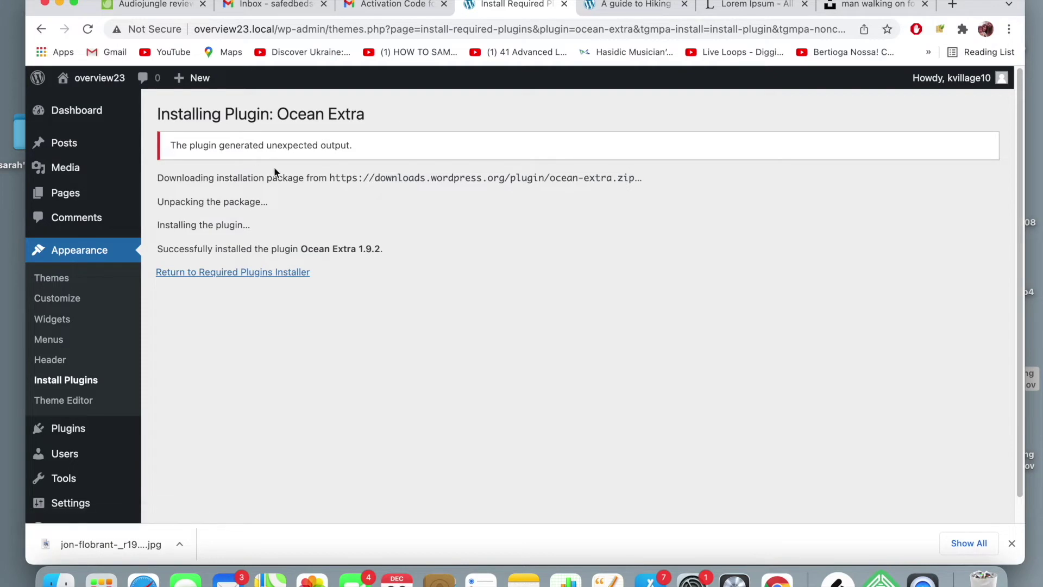
click(616, 7)
click(506, 6)
click(163, 151)
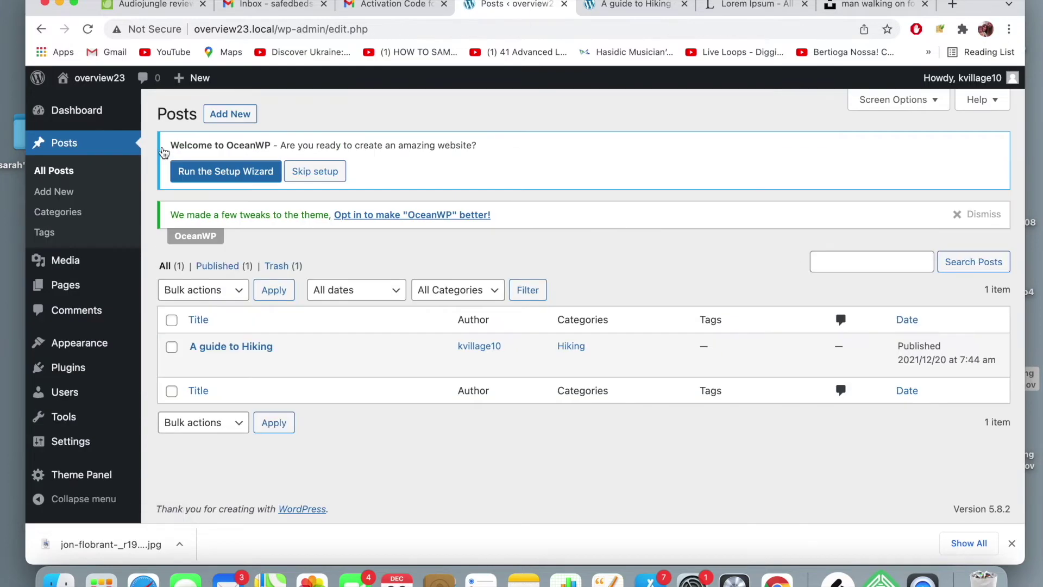
- In 'A guide to Hiking', set OceanWP Display Page Title to Disable and update
click(196, 360)
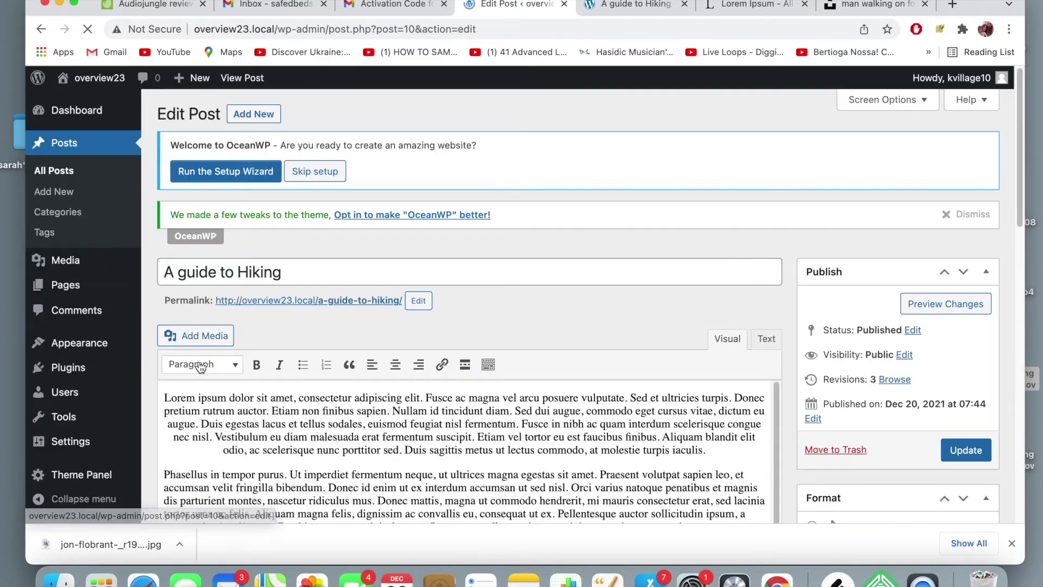
scroll(334, 313, down, 1)
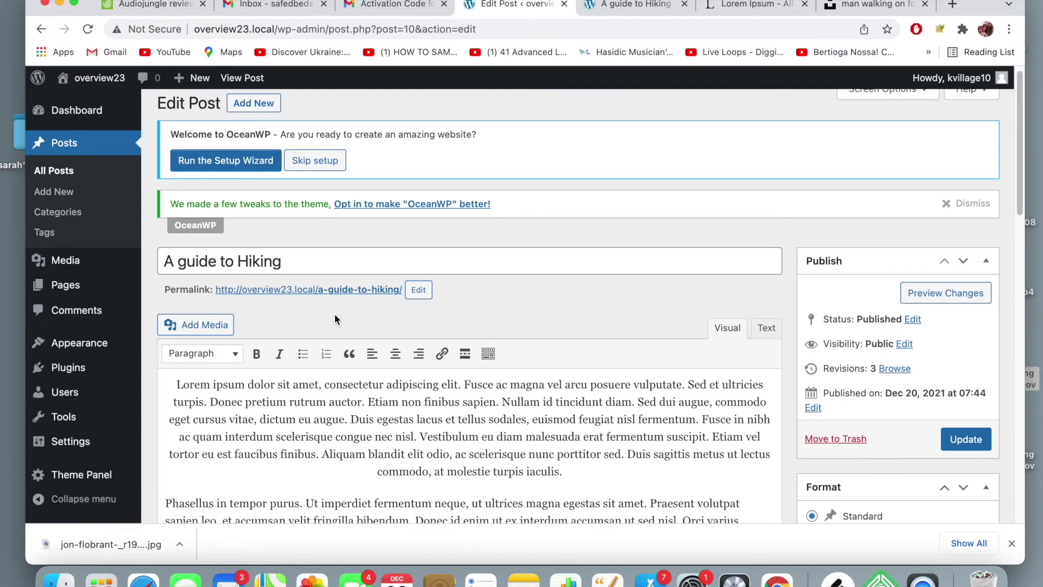
scroll(334, 314, down, 7)
scroll(334, 314, up, 5)
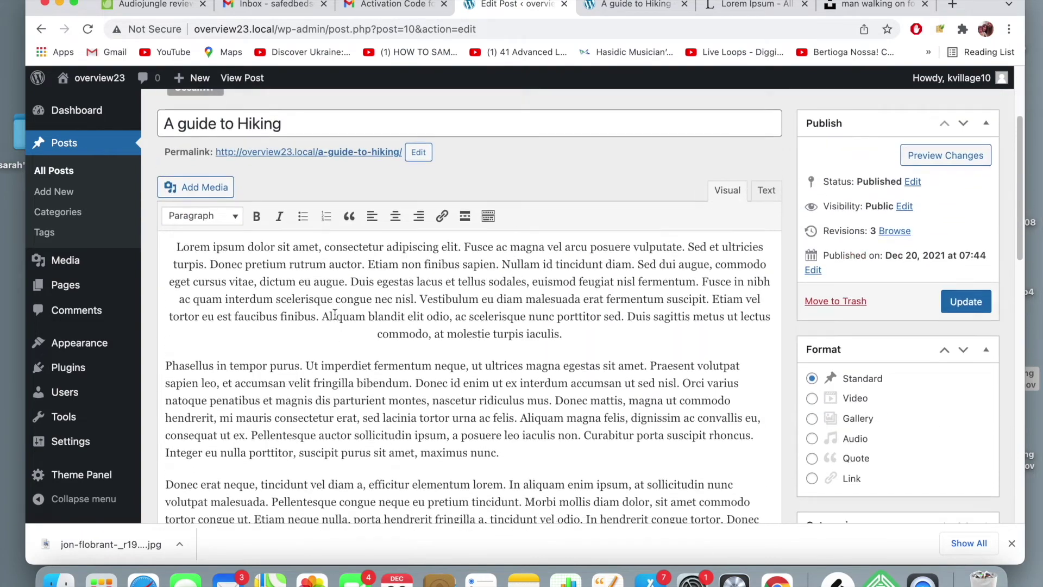
scroll(334, 314, down, 5)
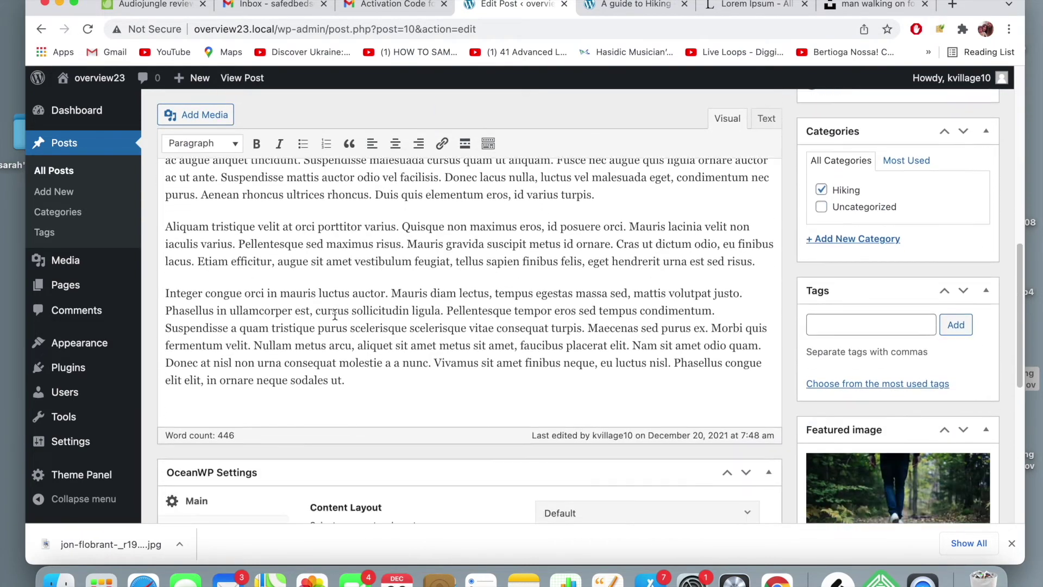
scroll(335, 314, down, 4)
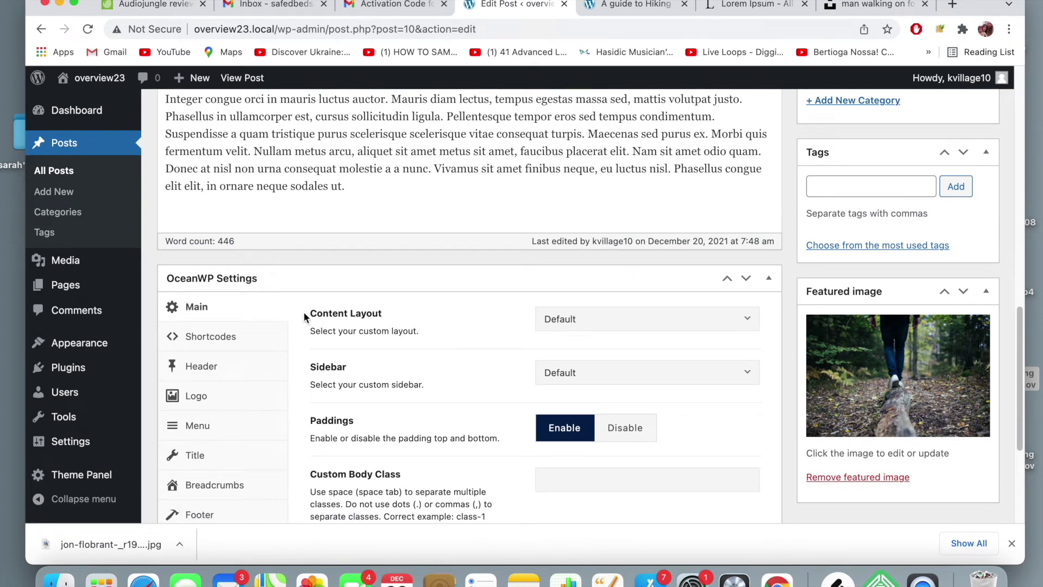
scroll(429, 340, up, 10)
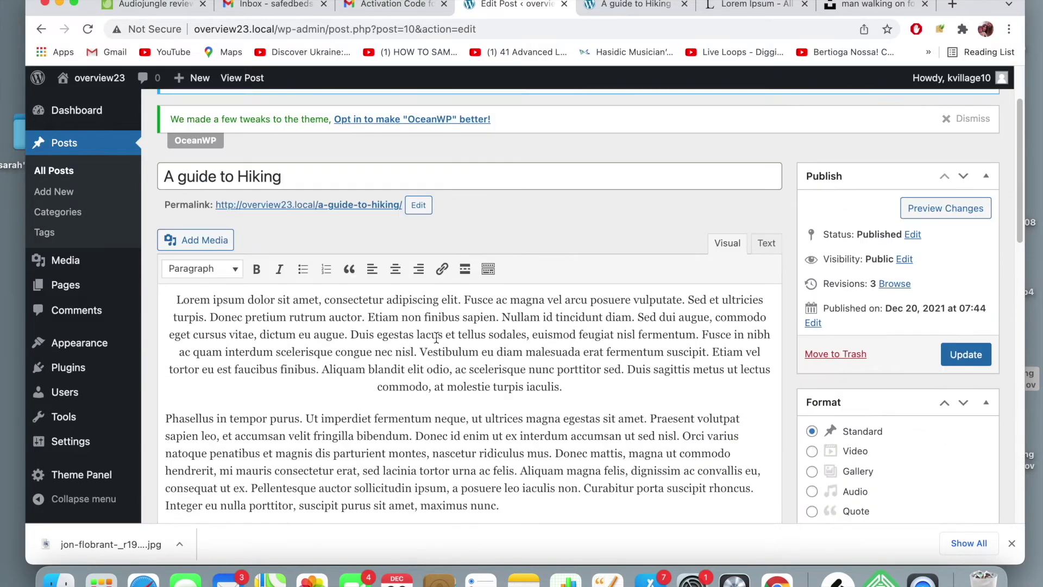
scroll(436, 337, down, 10)
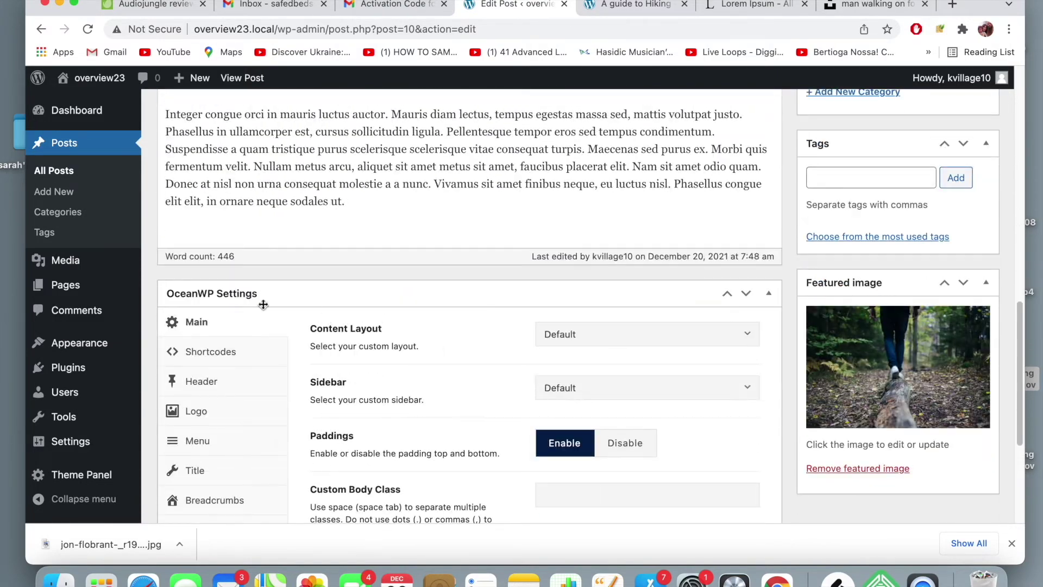
scroll(253, 341, down, 2)
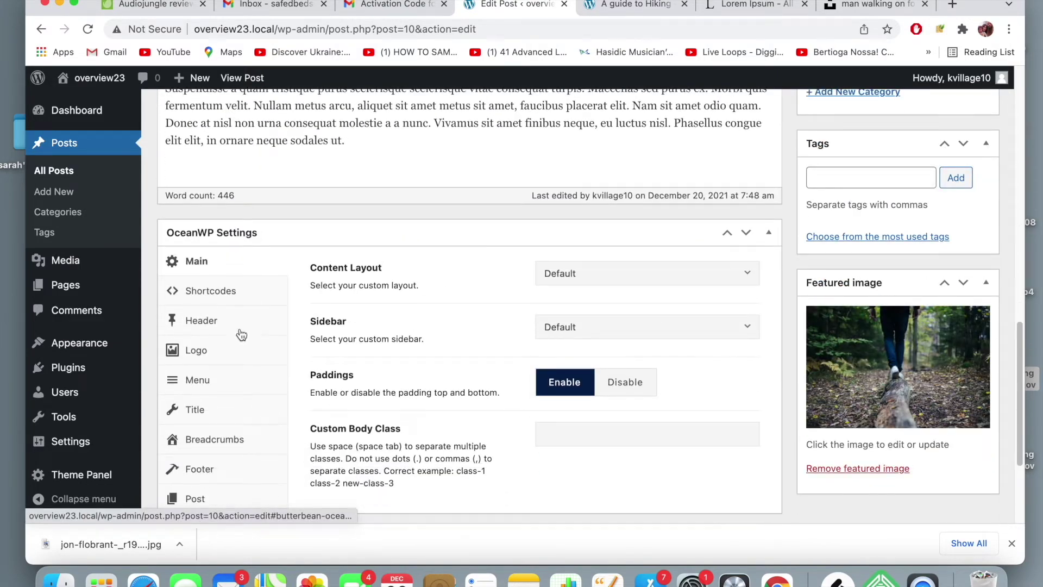
click(235, 417)
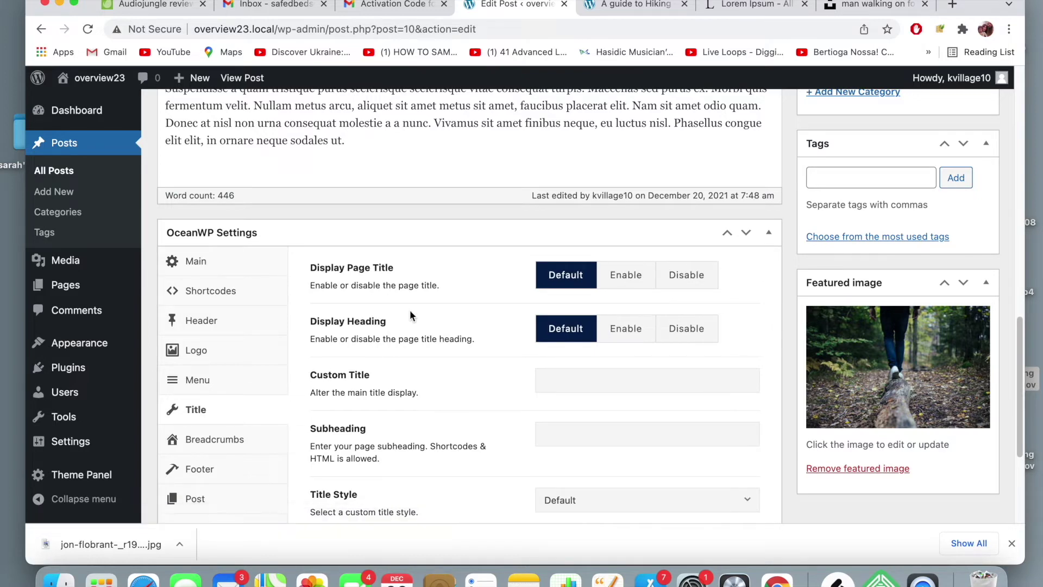
click(686, 275)
scroll(699, 278, up, 15)
click(965, 450)
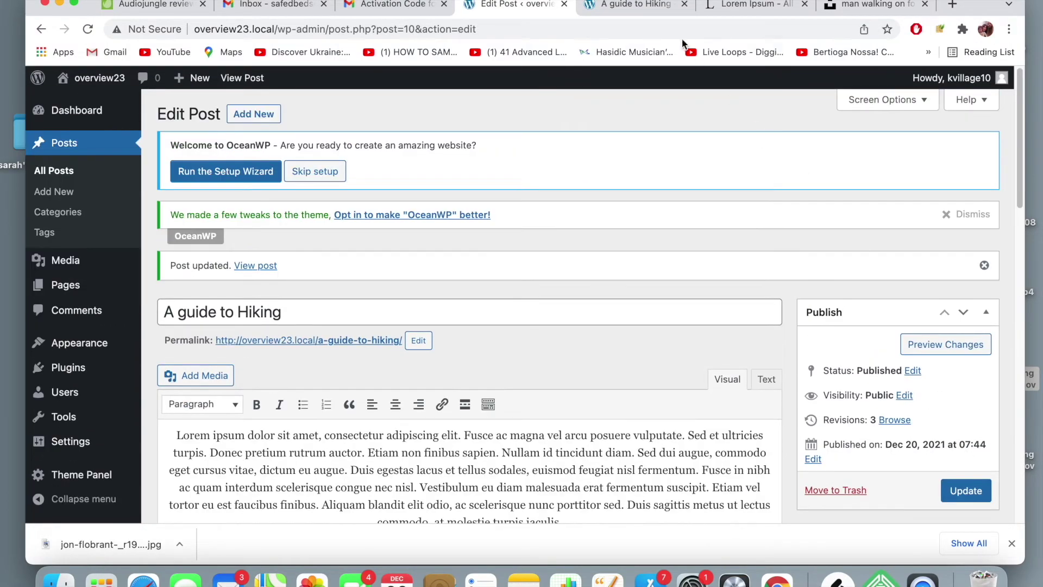
- Reload the live post to check the title banner is gone
click(654, 6)
click(653, 30)
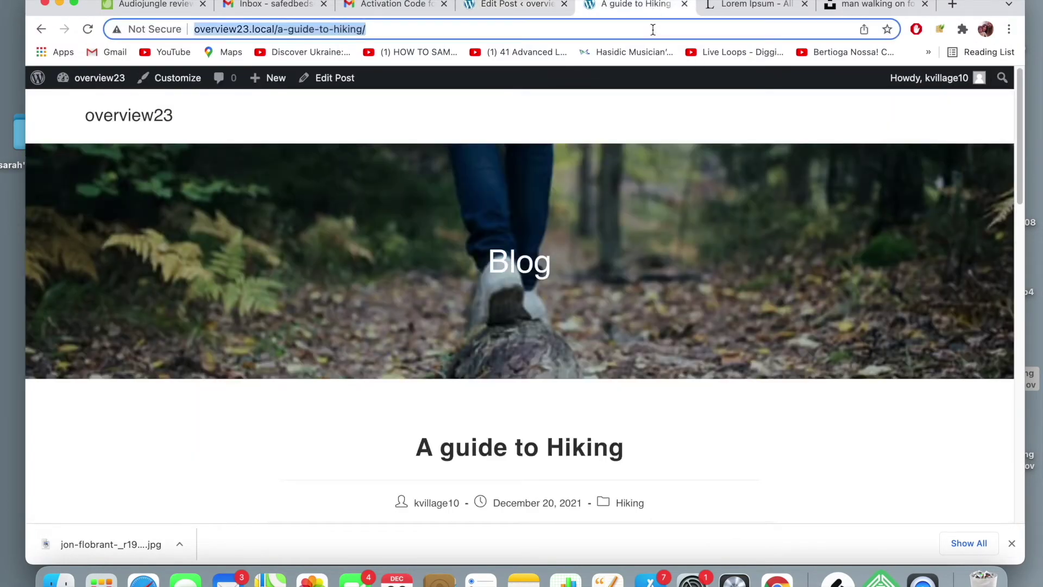
key(Return)
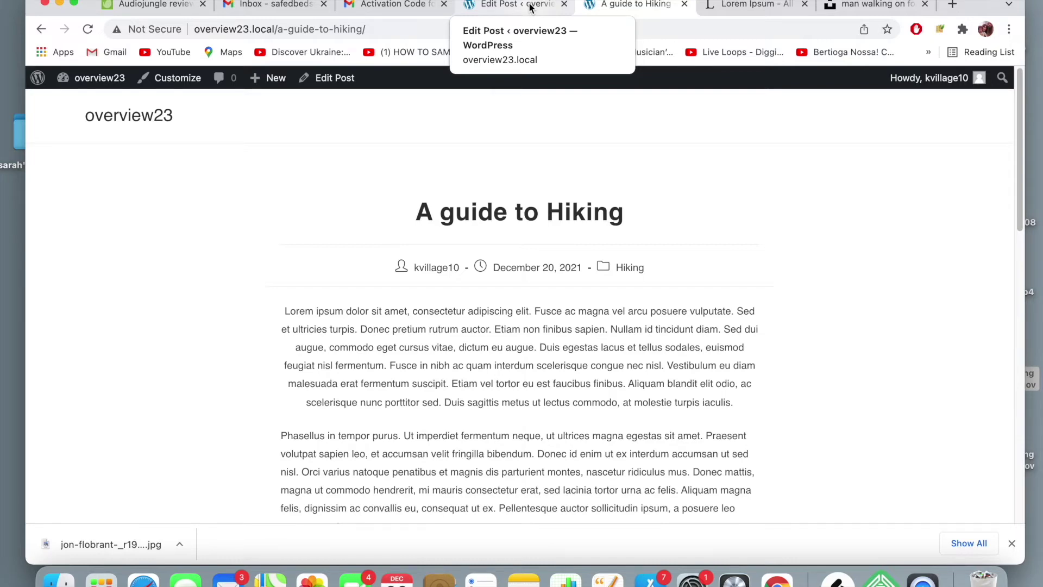
- Set Display Page Title back to Default with custom title 'A guide to Hiking', and update
click(529, 6)
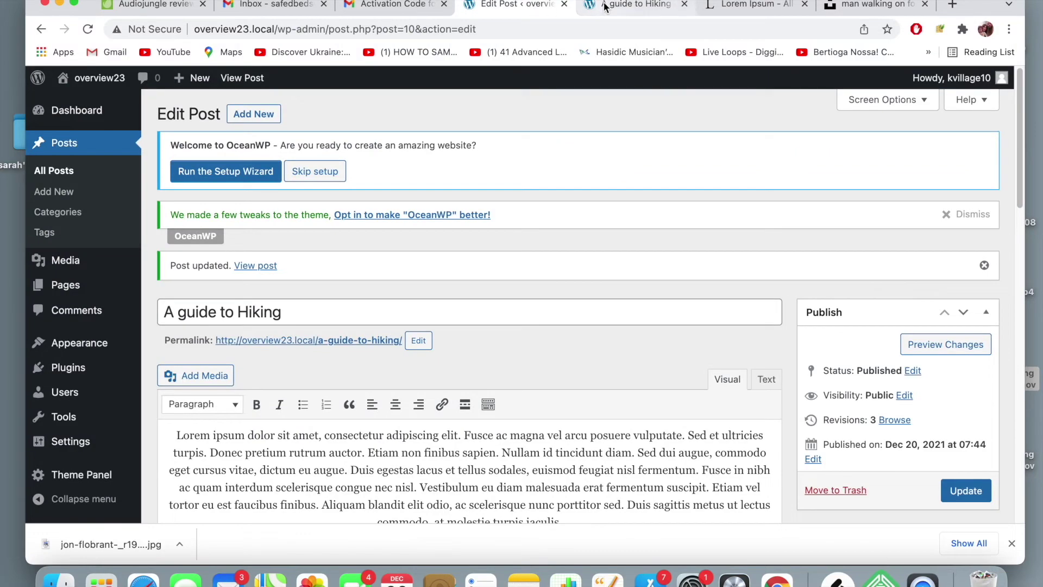
scroll(537, 126, down, 15)
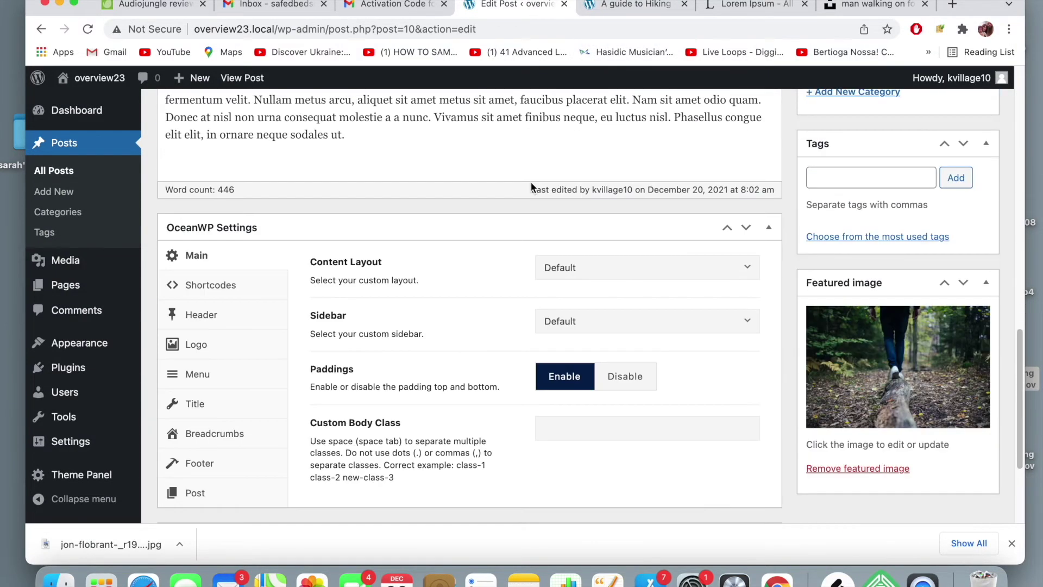
scroll(531, 183, down, 4)
scroll(531, 183, up, 5)
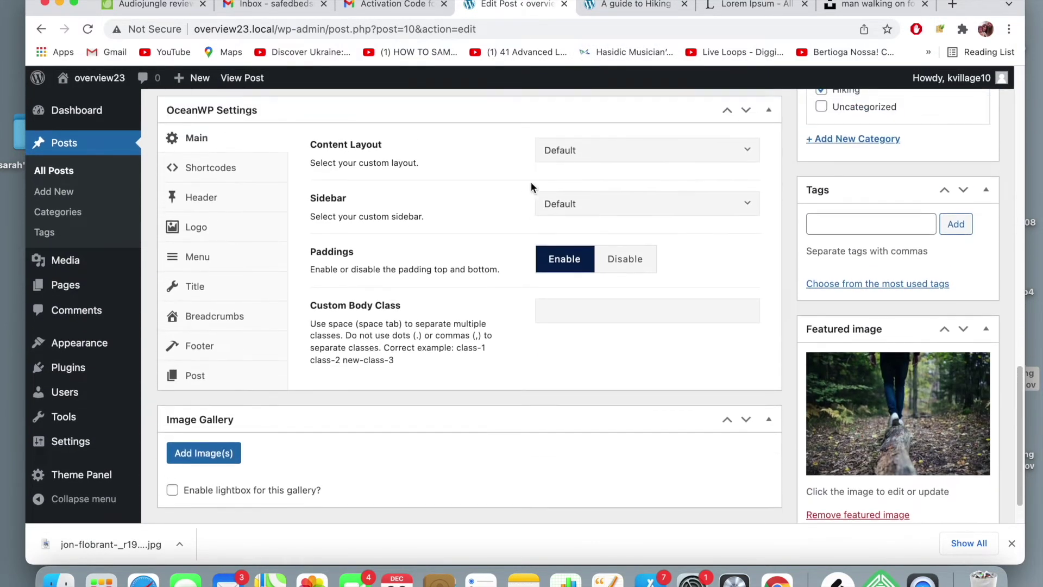
click(239, 342)
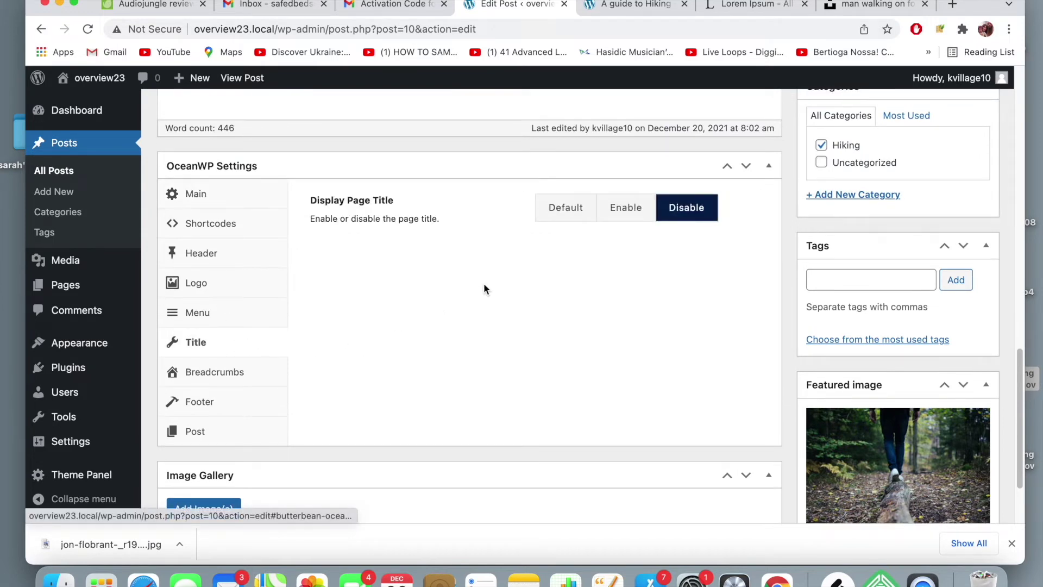
click(588, 220)
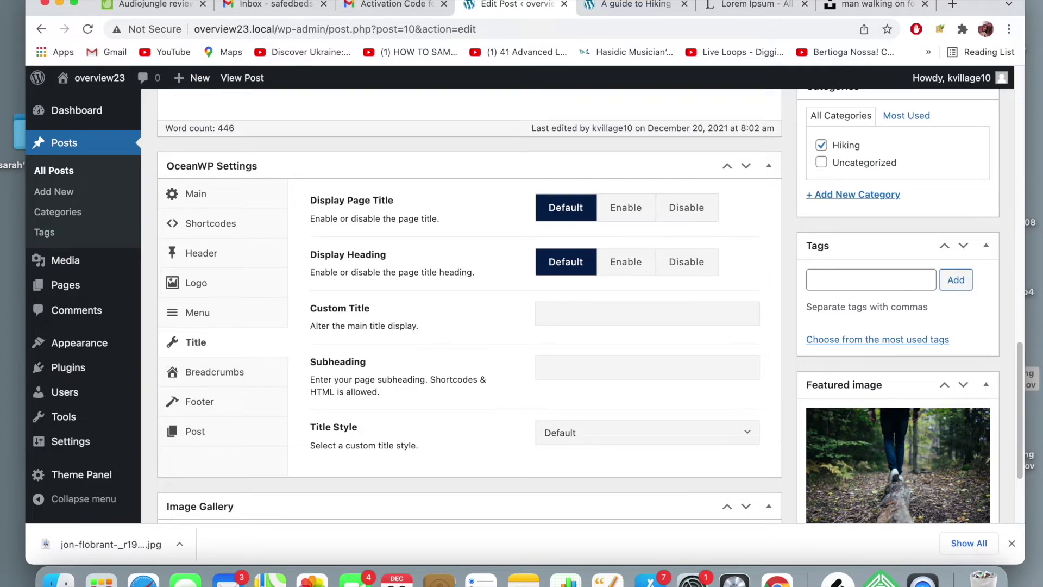
text(A guide to Hiking)
scroll(761, 319, up, 5)
scroll(761, 314, up, 3)
click(962, 299)
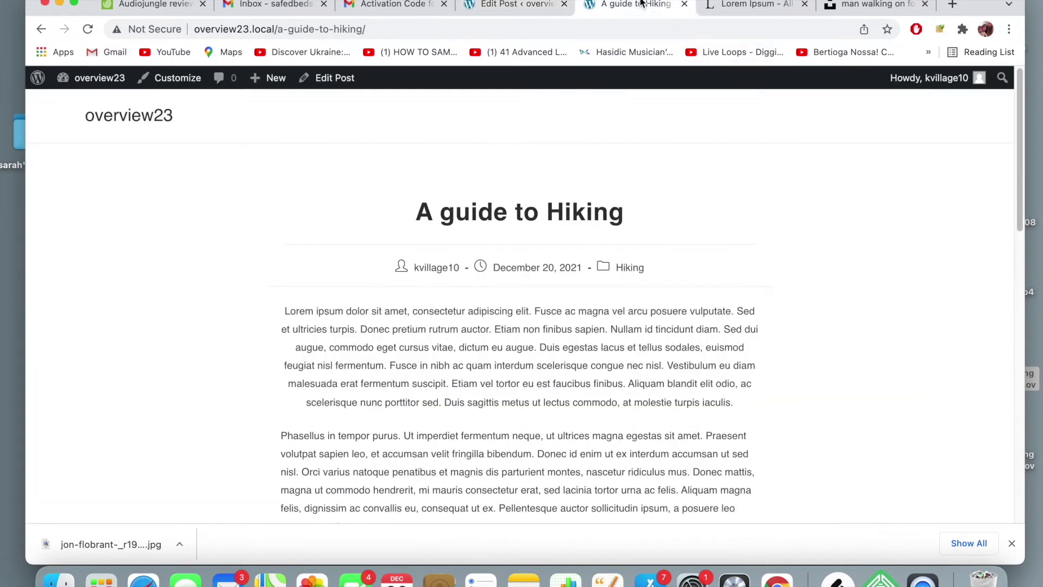
- Reload the live post and check the title banner over the forest-trail photo
click(644, 30)
key(Return)
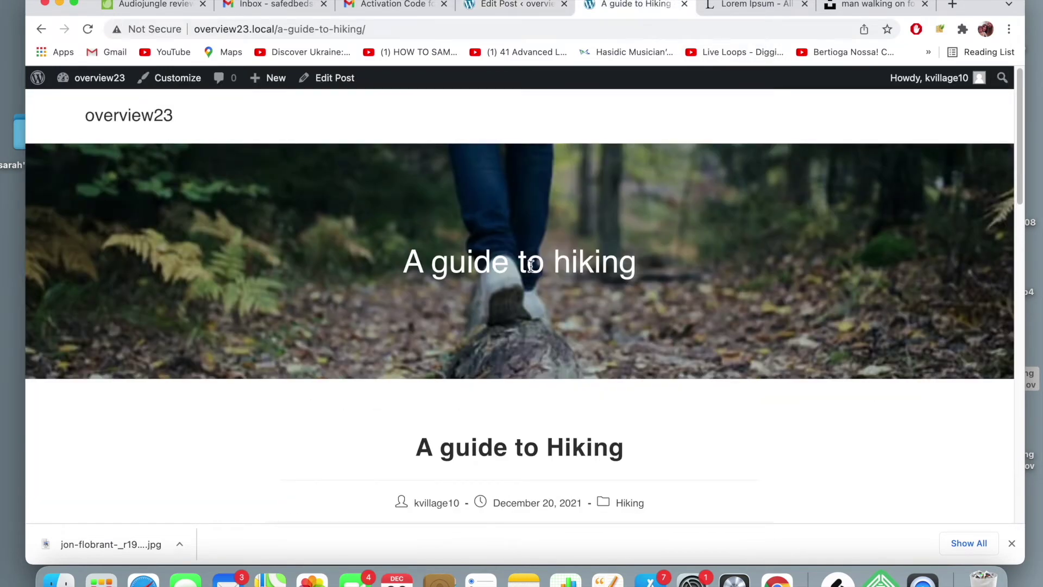
click(521, 8)
click(611, 11)
scroll(540, 409, down, 5)
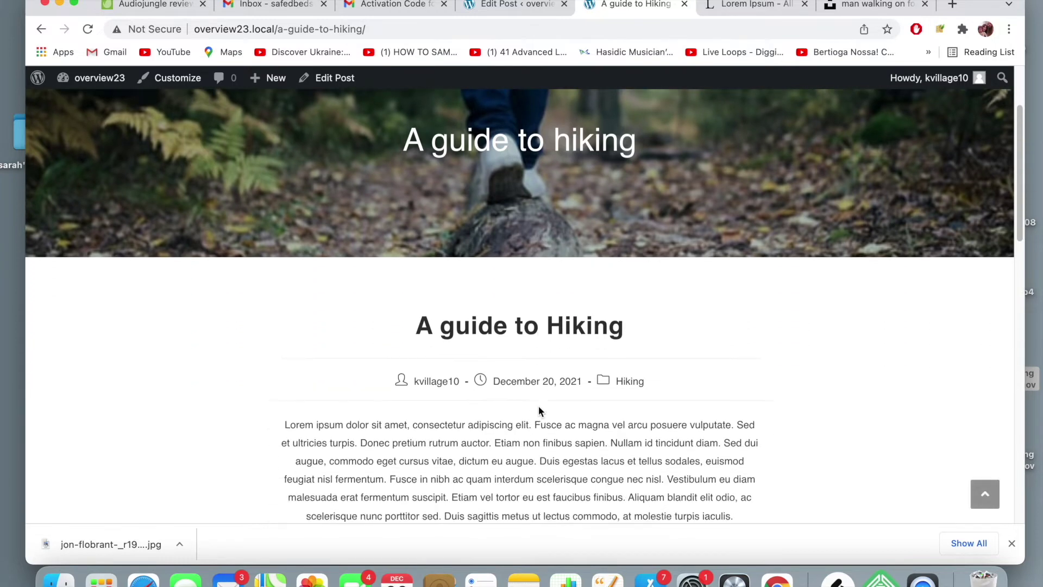
scroll(539, 408, up, 5)
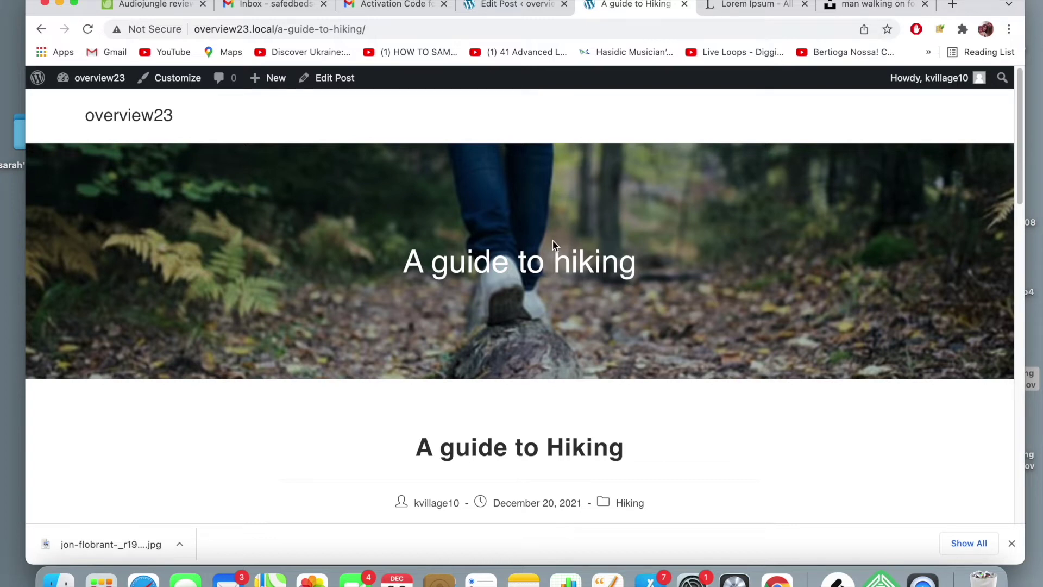
scroll(553, 240, down, 3)
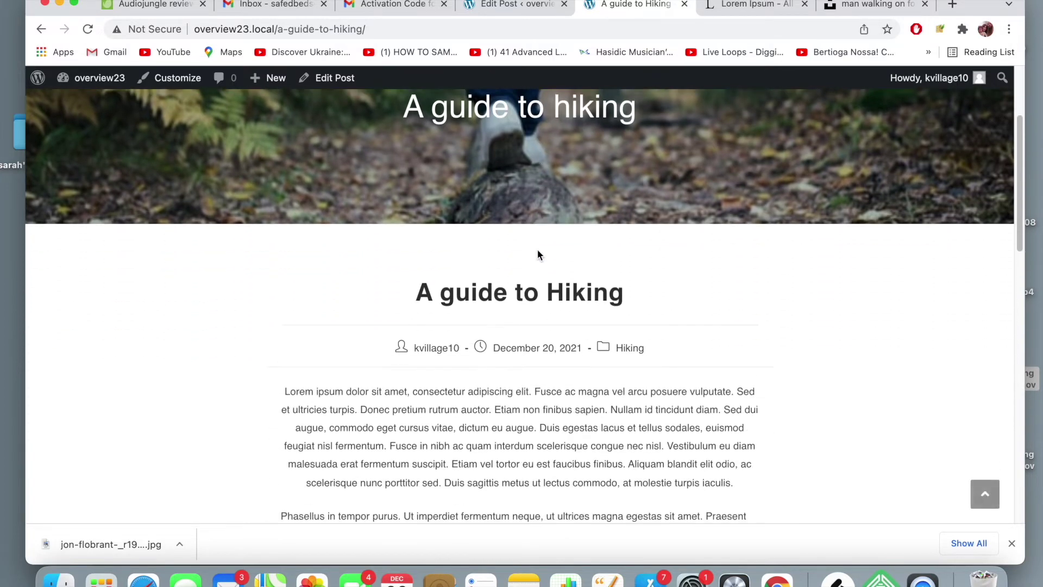
scroll(537, 249, up, 2)
- Look through the post's OceanWP Footer, Post, Menu, Logo and Header settings
click(515, 4)
scroll(425, 197, down, 10)
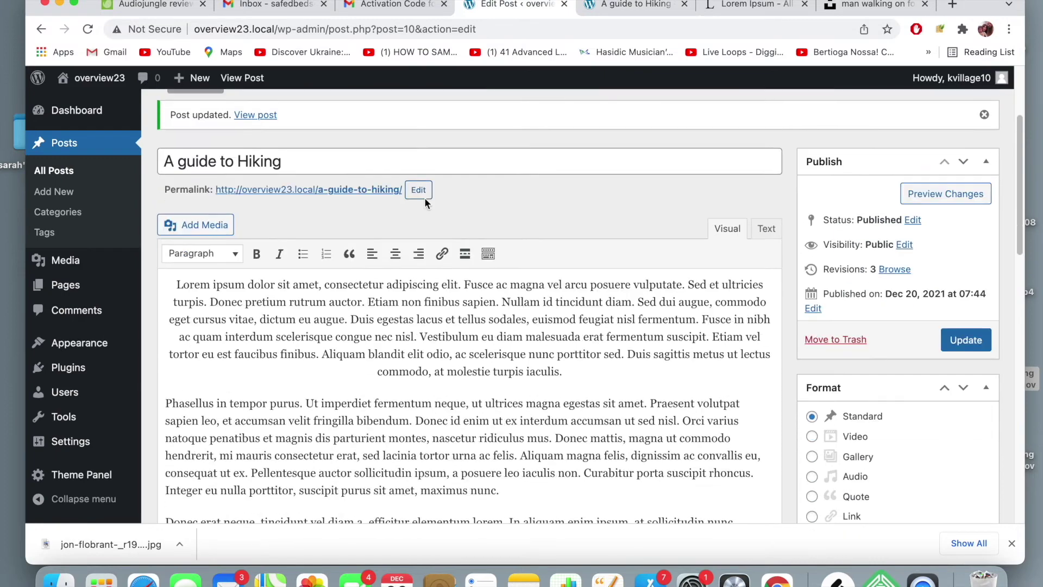
scroll(425, 198, down, 10)
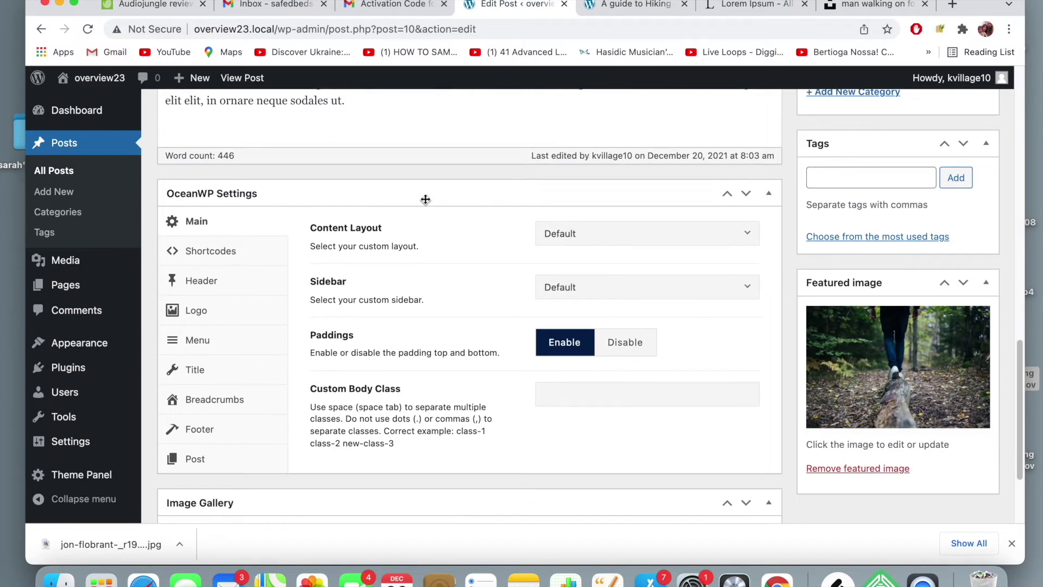
click(224, 407)
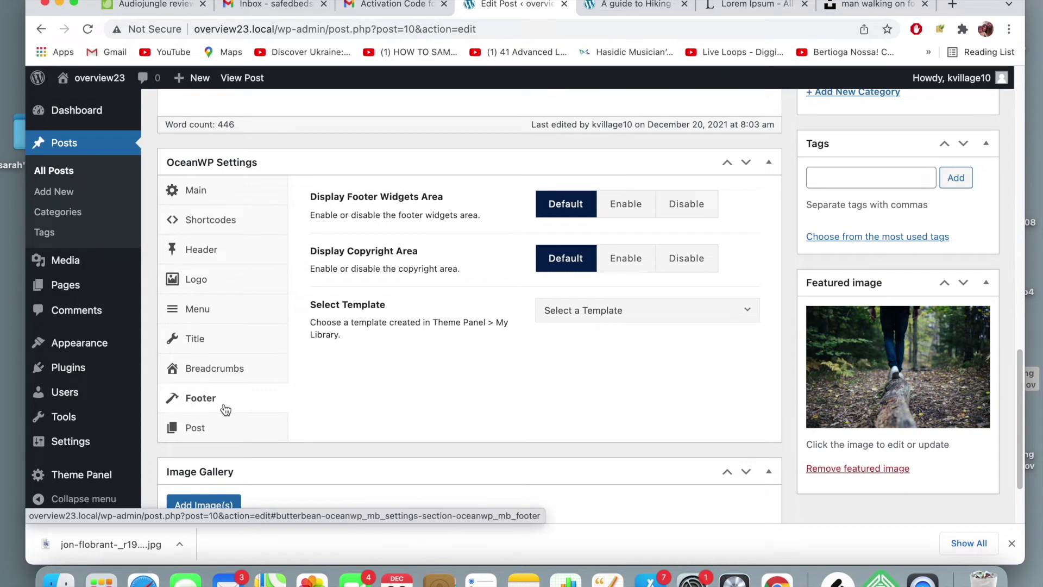
click(196, 428)
scroll(527, 304, down, 2)
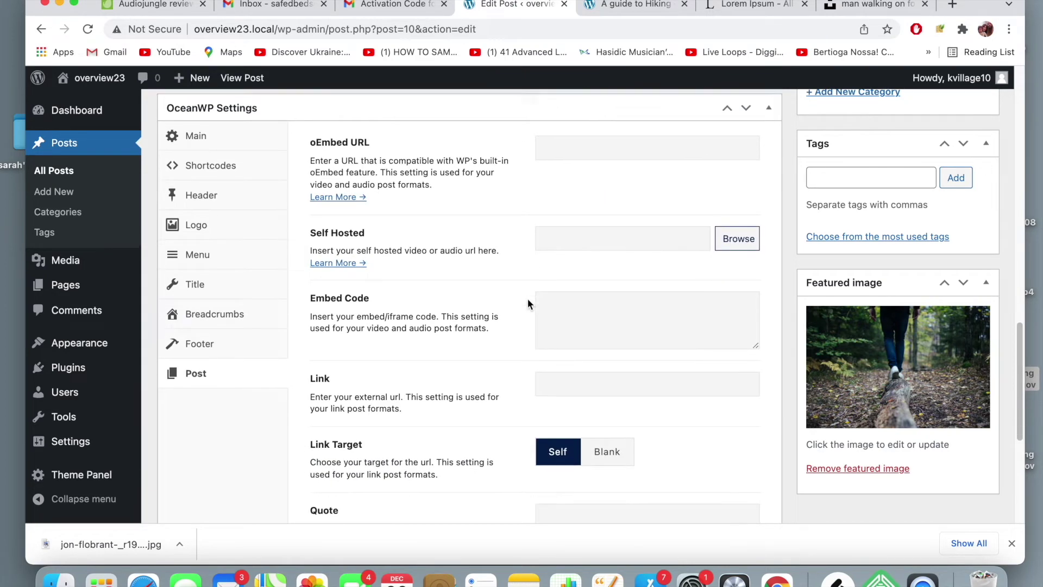
scroll(527, 303, down, 1)
scroll(527, 303, up, 4)
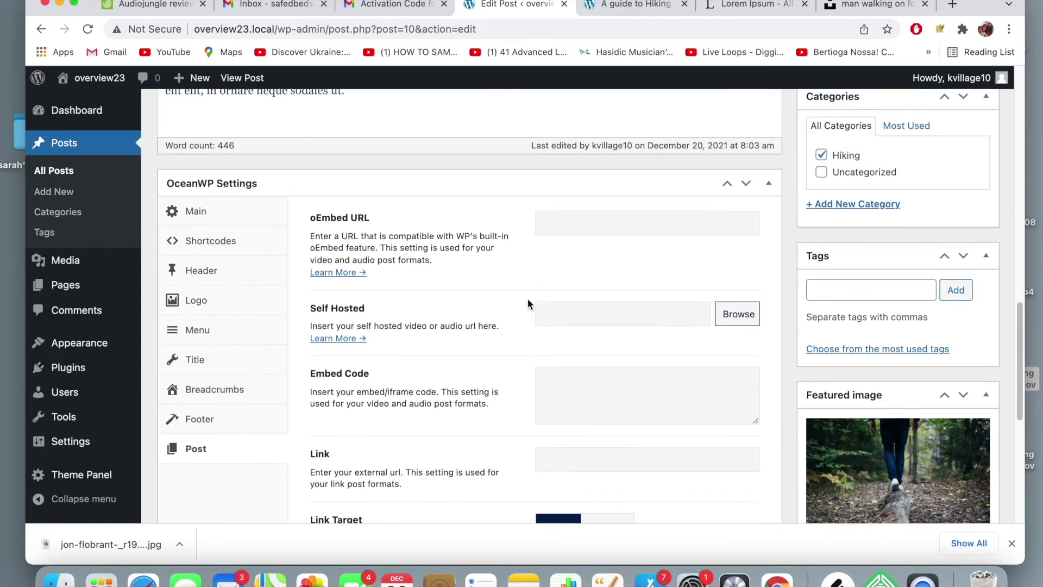
click(239, 343)
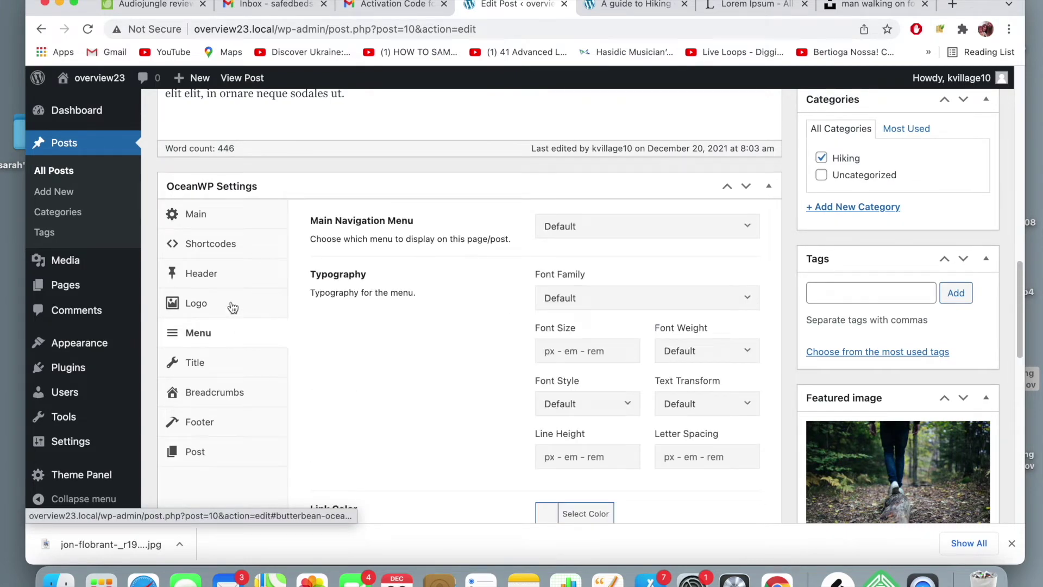
click(232, 308)
click(230, 278)
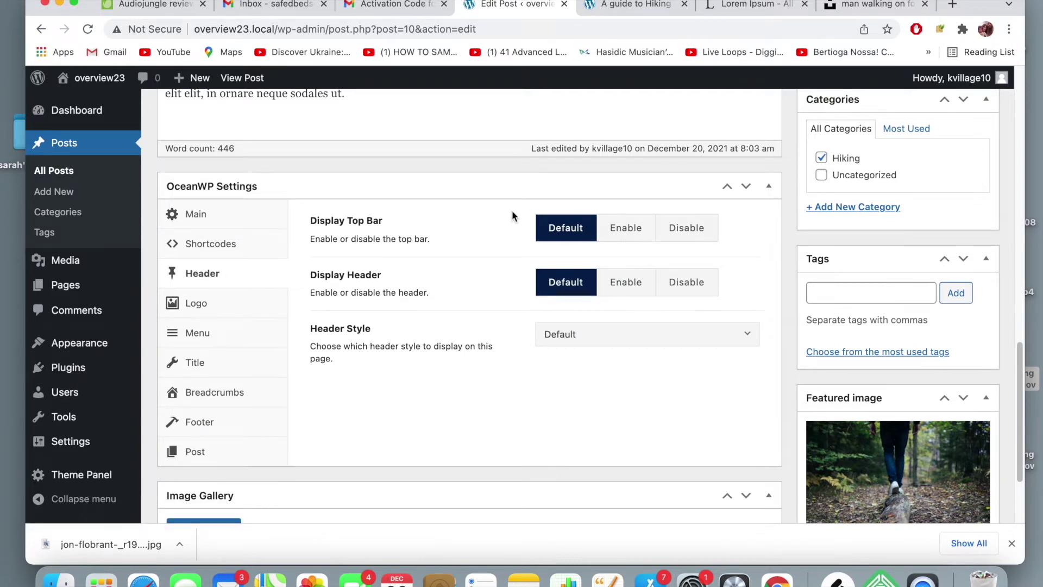
- Reload the live hiking post to check its appearance
click(618, 6)
key(super+r)
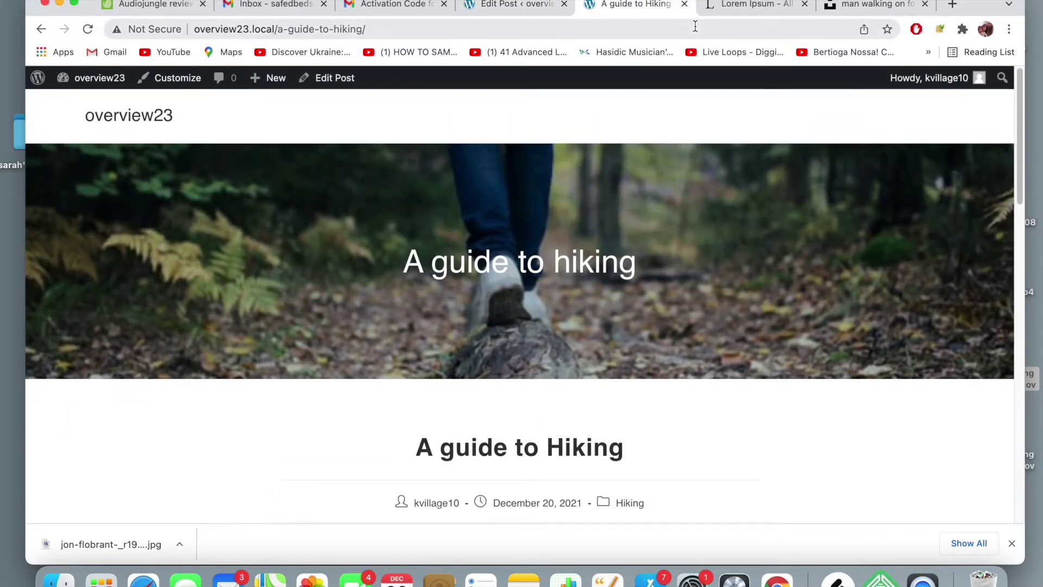
click(533, 12)
click(624, 8)
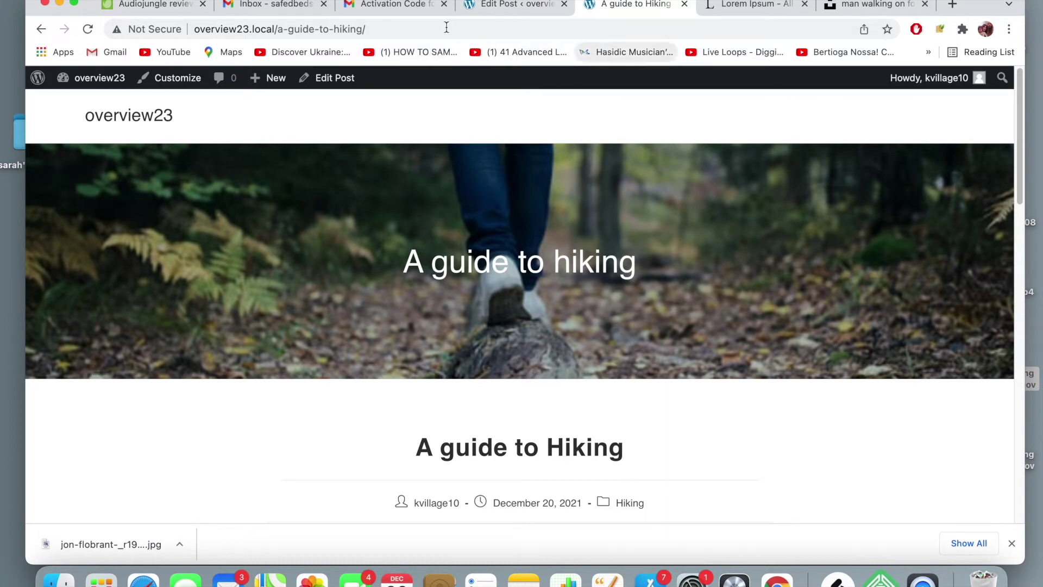
- Glance at the live post again, then scroll the post editor back to the top
click(519, 15)
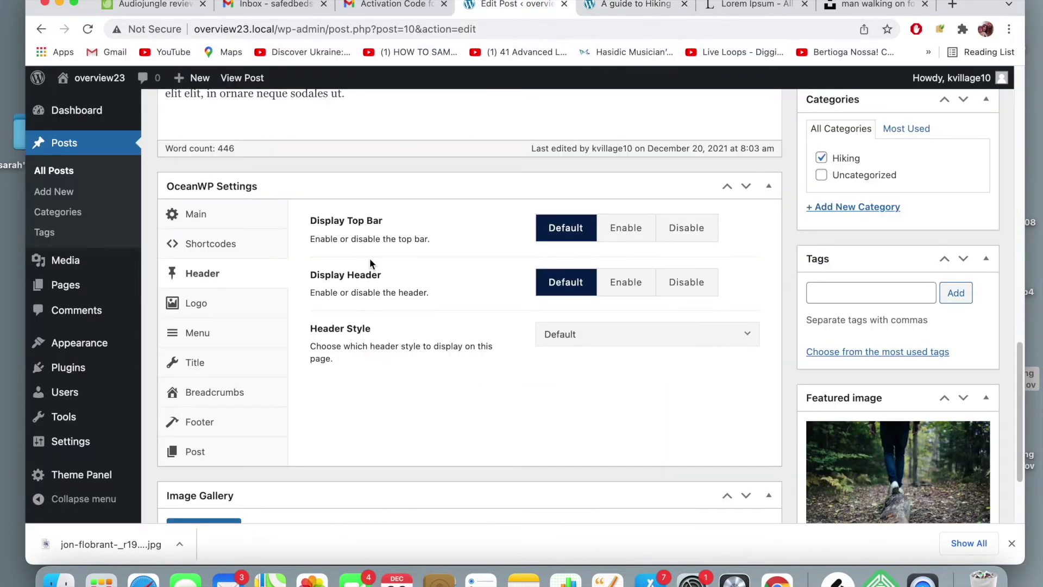
scroll(262, 306, up, 5)
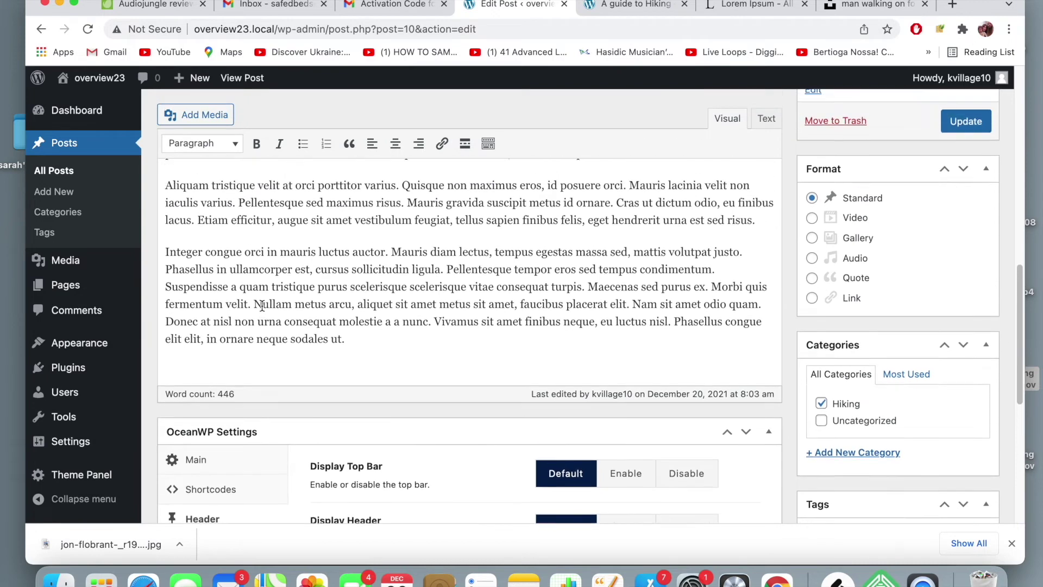
scroll(262, 306, up, 1)
scroll(262, 306, down, 1)
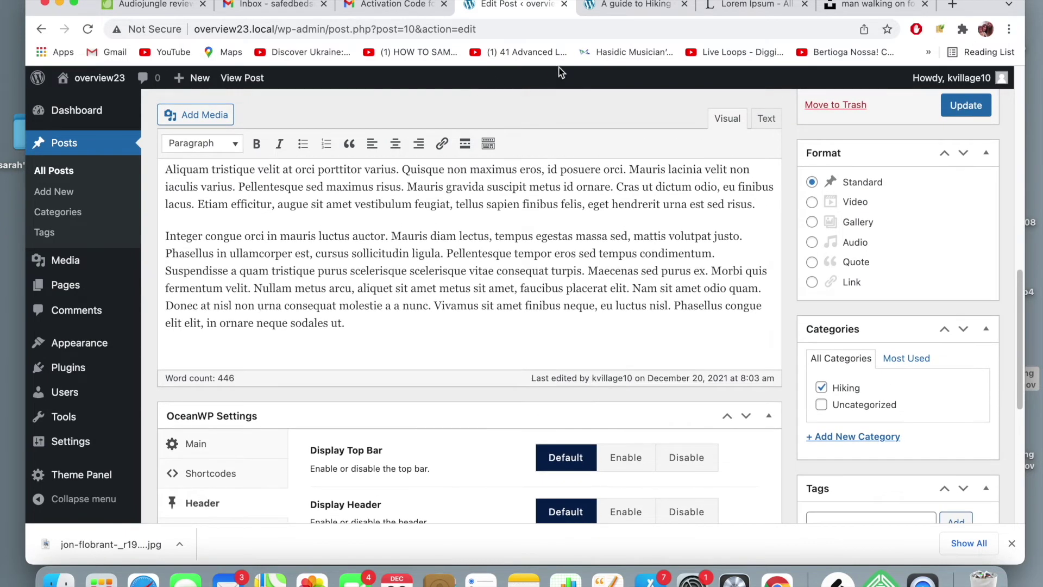
click(605, 12)
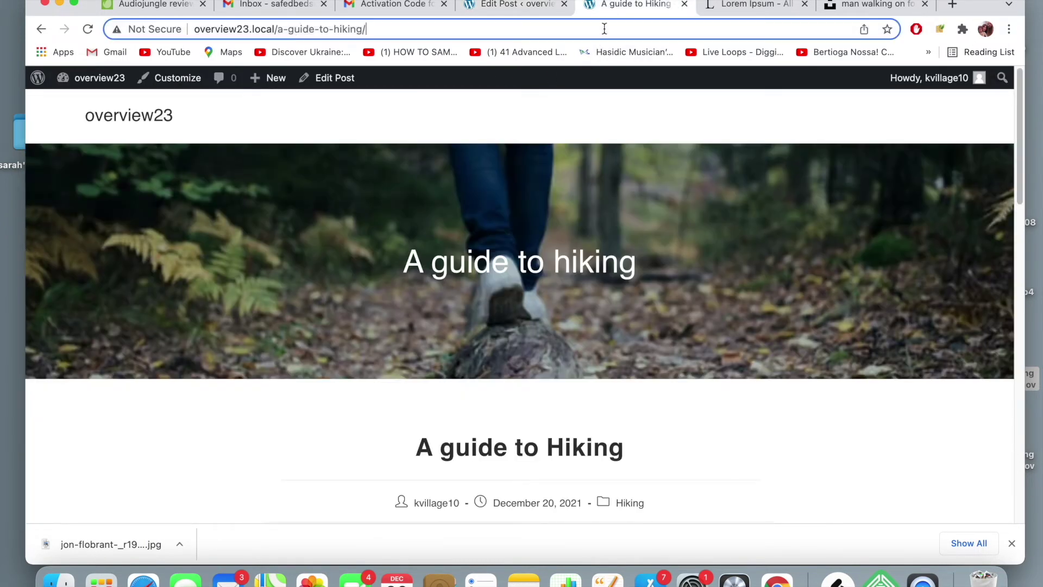
click(521, 7)
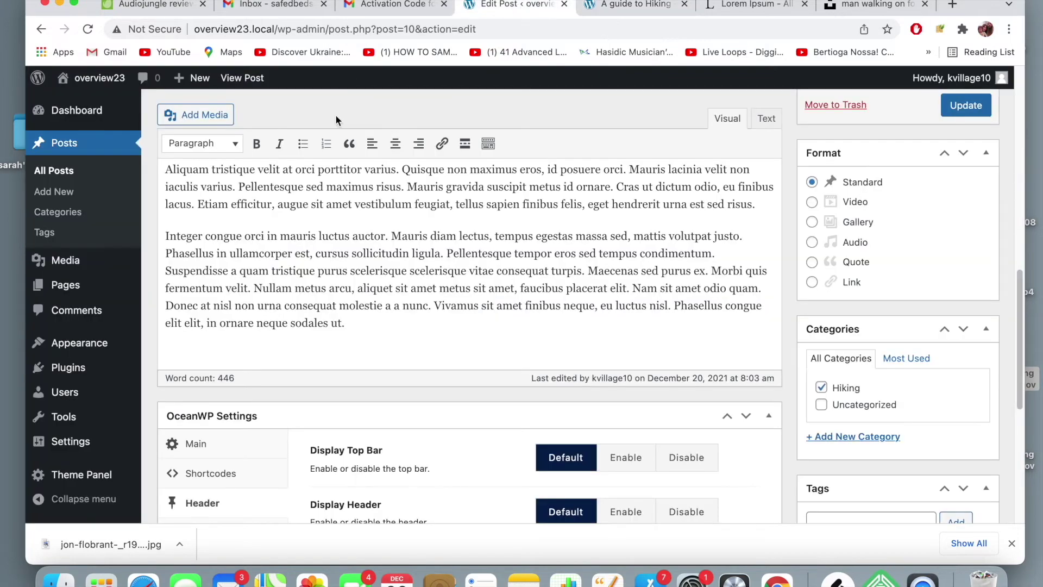
scroll(291, 158, up, 10)
mouse_move(93, 336)
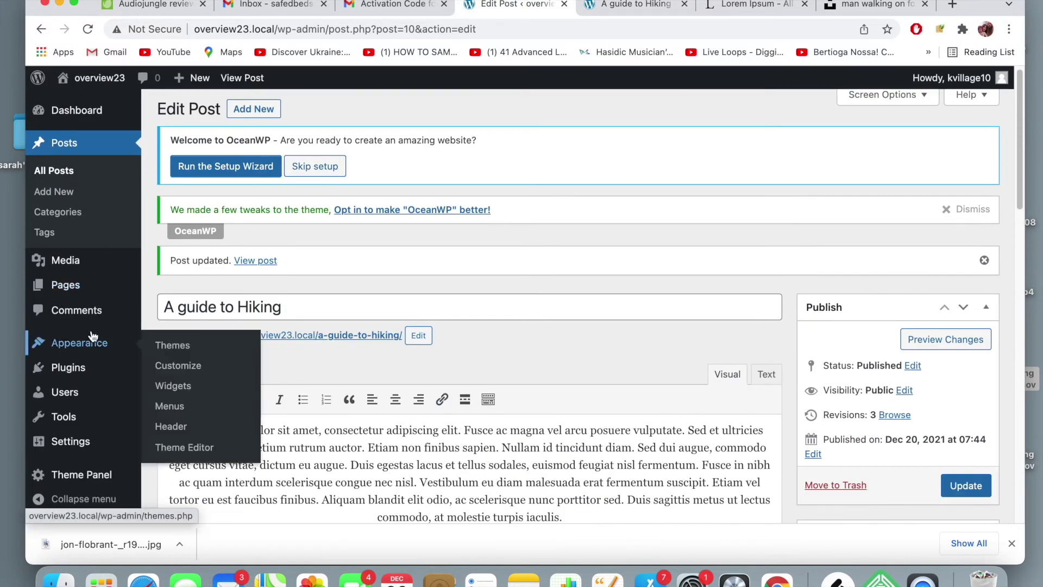
scroll(71, 391, up, 1)
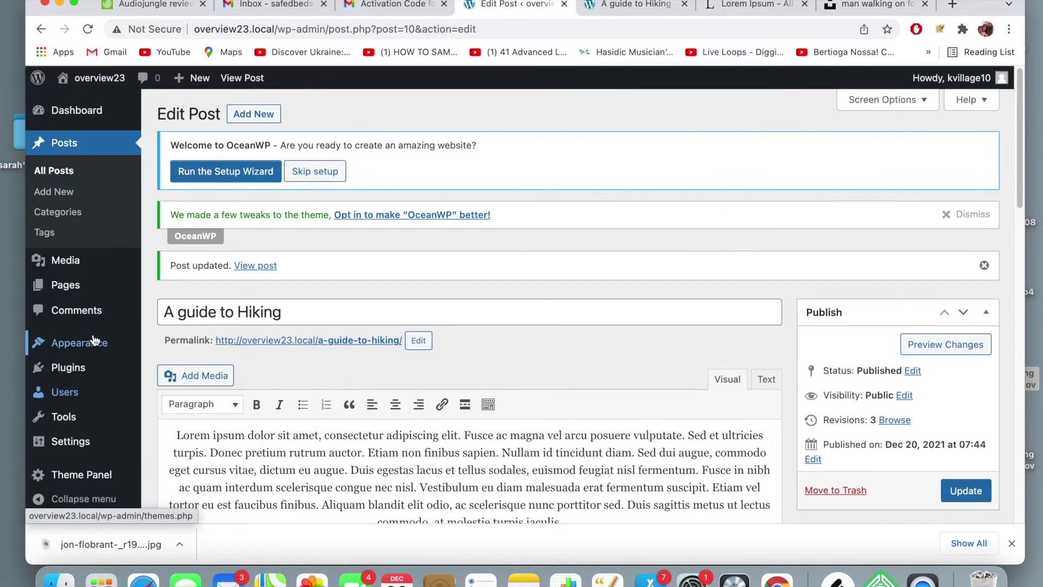
- In the Customizer's Blog > Single Post settings, stop using the featured image as the page header
click(184, 366)
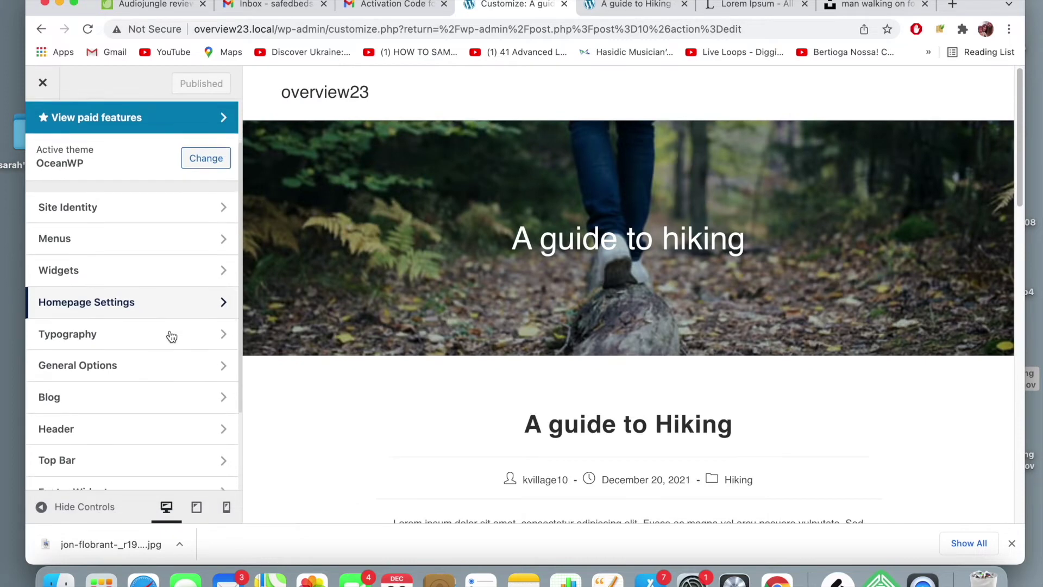
scroll(171, 335, down, 3)
click(158, 326)
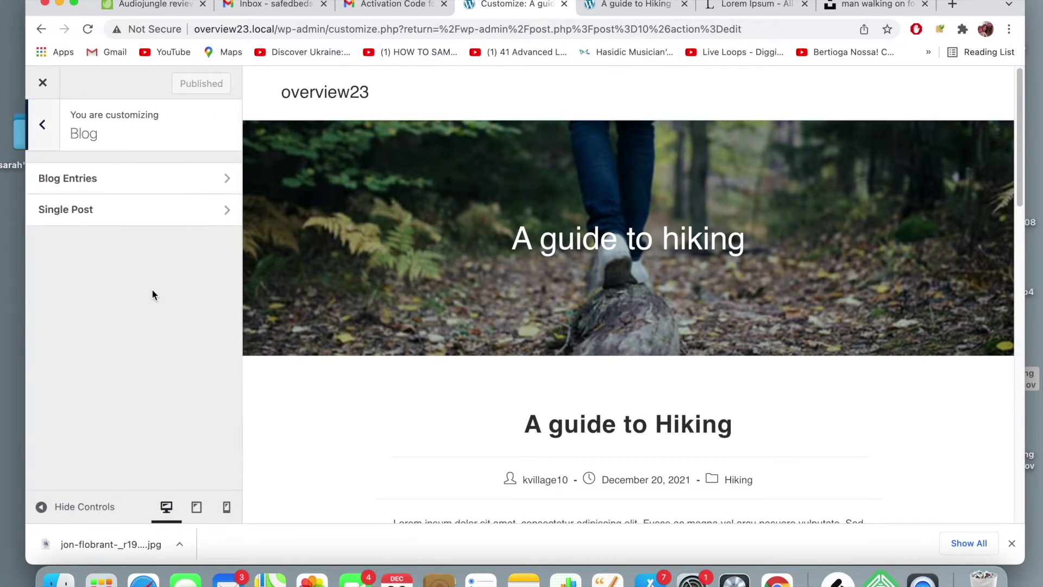
click(153, 211)
scroll(131, 245, down, 2)
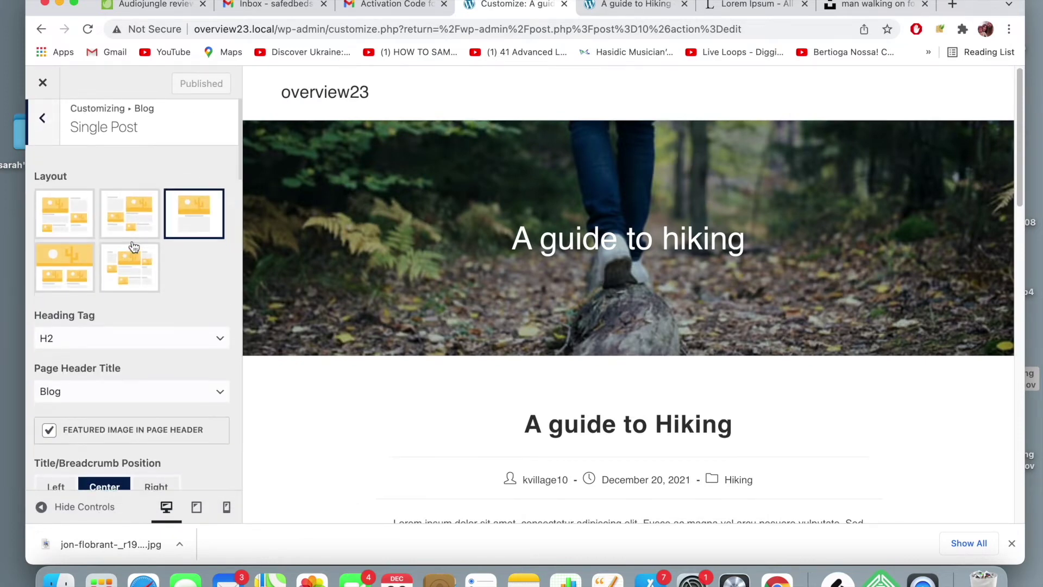
click(50, 383)
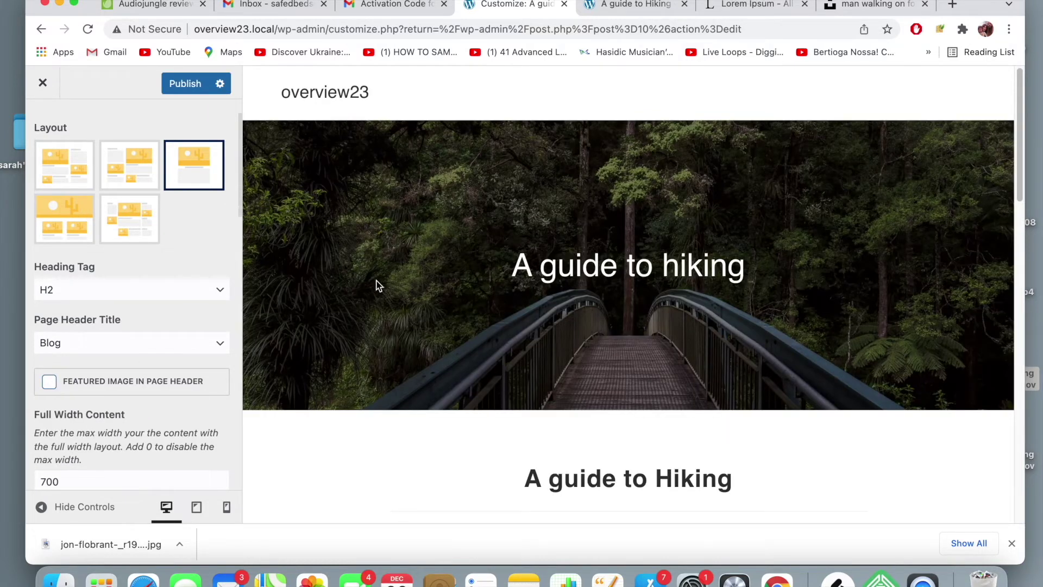
- Enable Featured Image in Elements Positioning and move it above the title, meta and content
scroll(379, 281, down, 3)
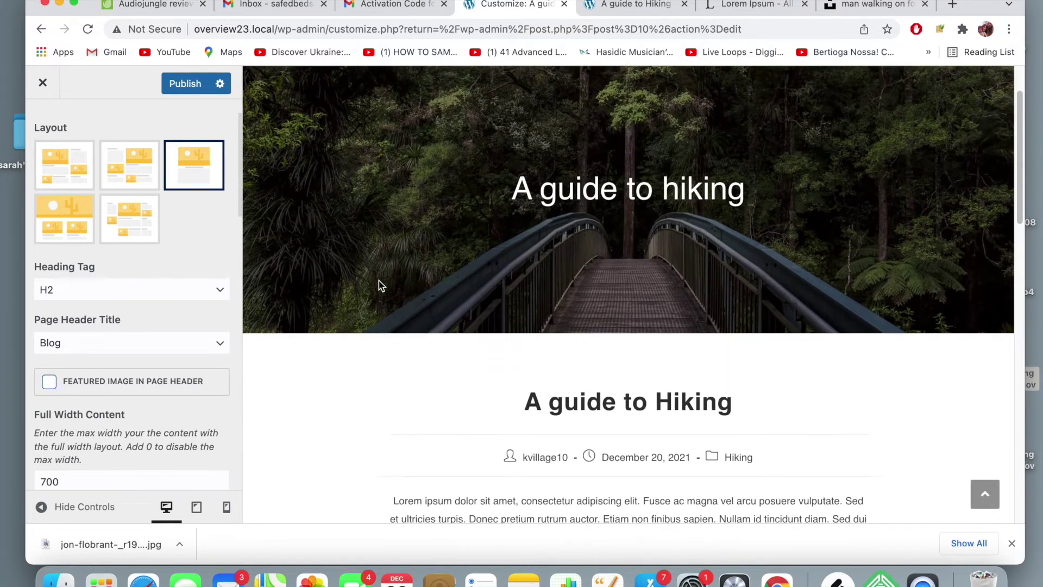
scroll(379, 280, down, 1)
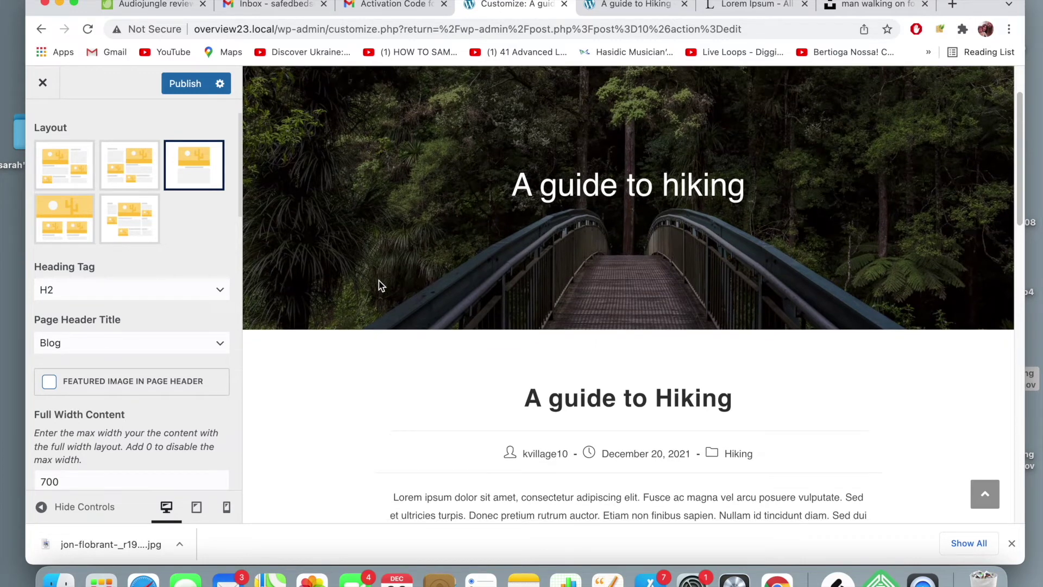
scroll(379, 280, down, 2)
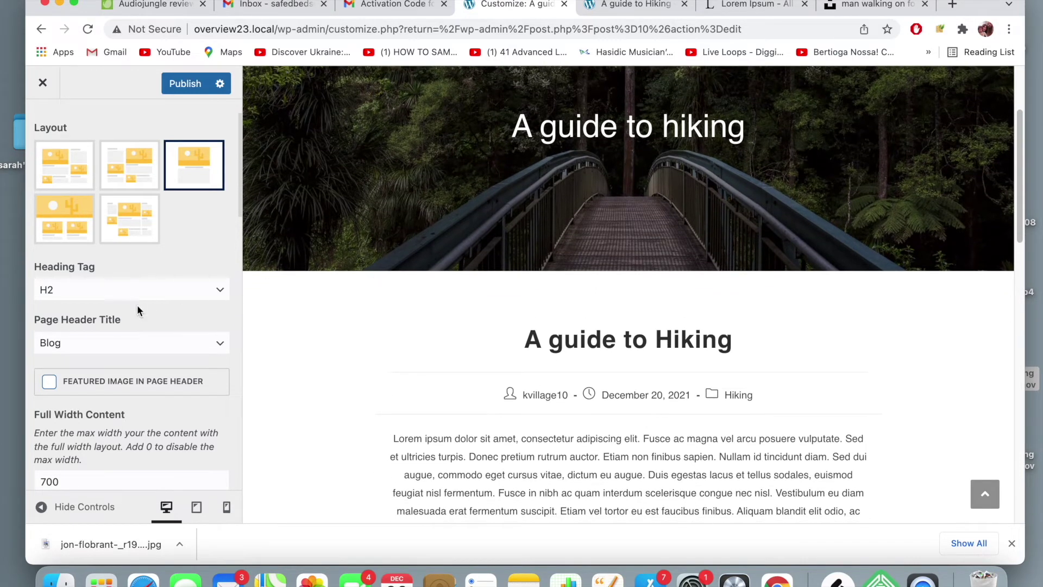
scroll(137, 305, down, 5)
scroll(137, 304, down, 5)
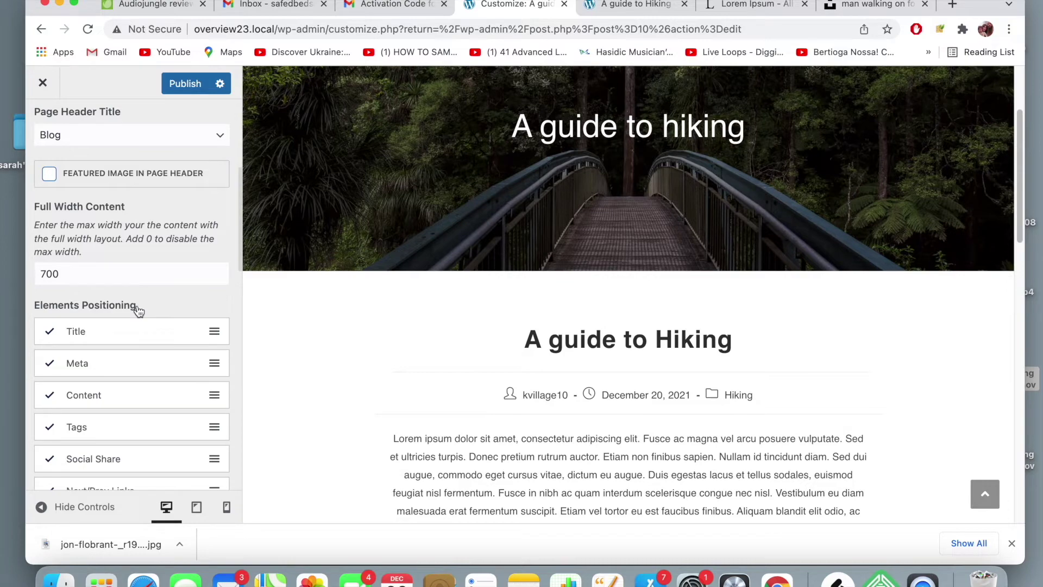
scroll(139, 310, down, 1)
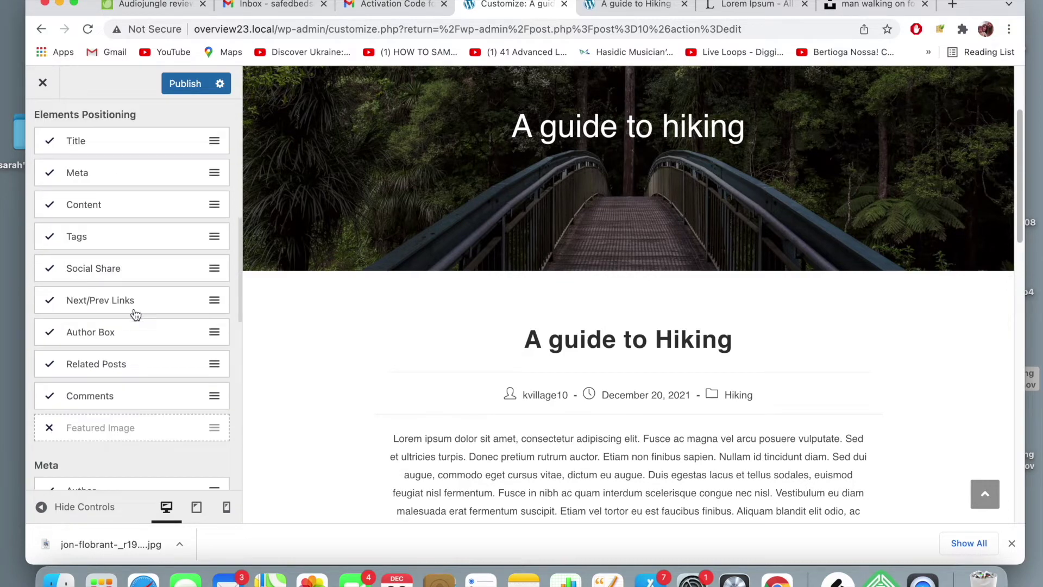
click(50, 428)
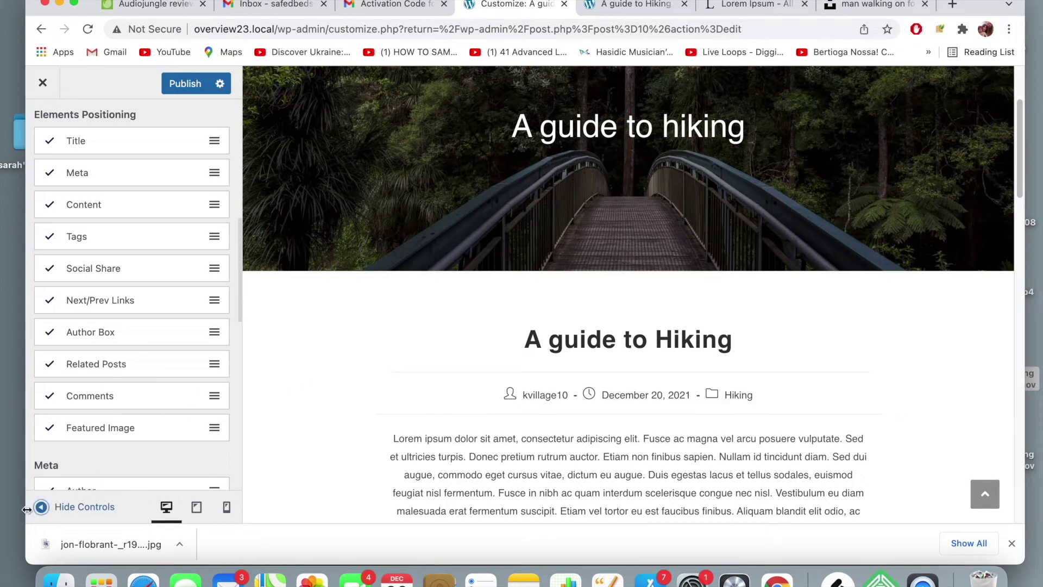
drag(99, 433, 88, 142)
scroll(509, 300, down, 1)
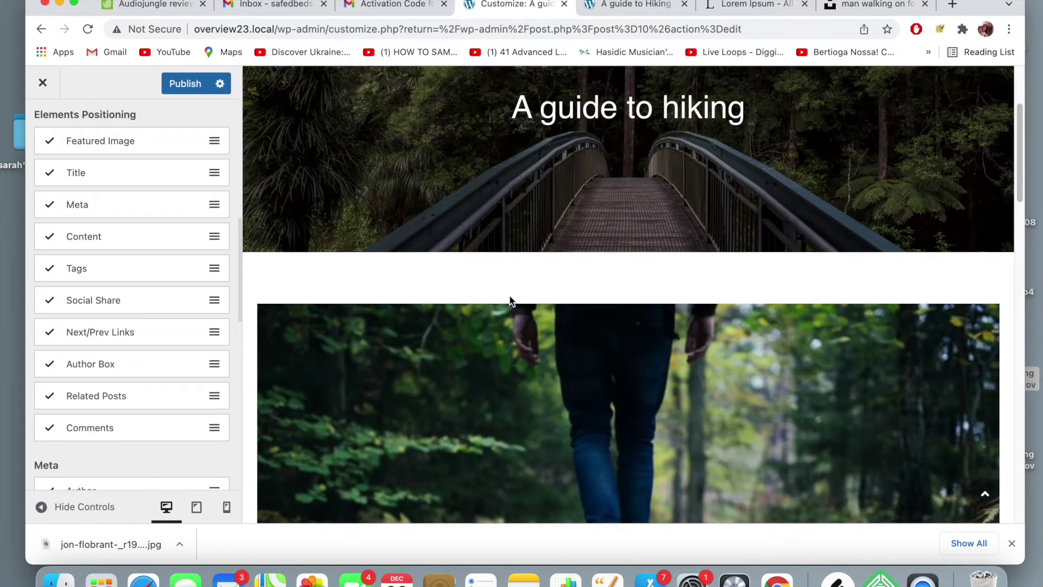
scroll(510, 301, down, 2)
scroll(457, 277, up, 6)
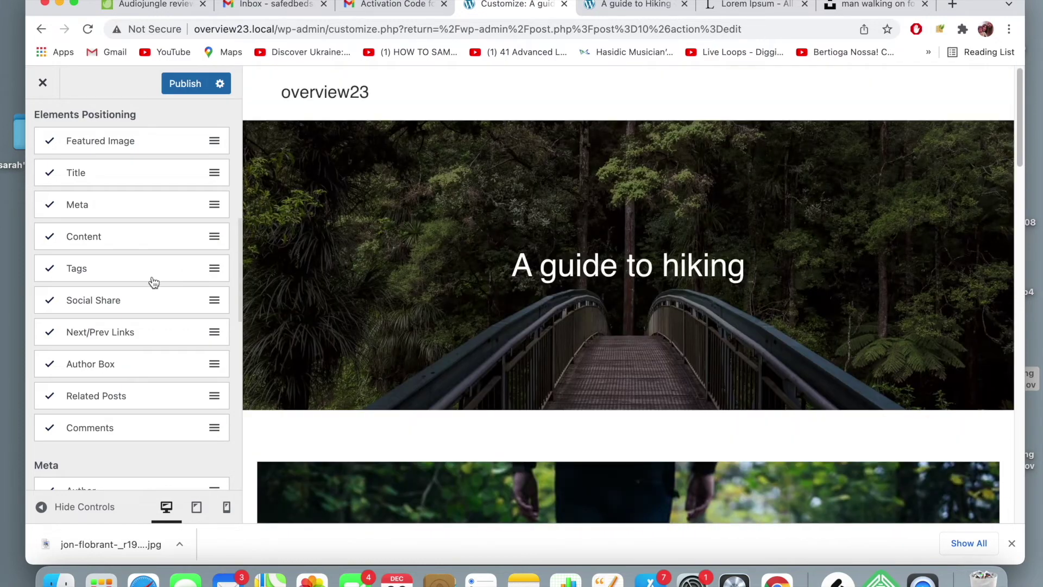
scroll(125, 315, down, 5)
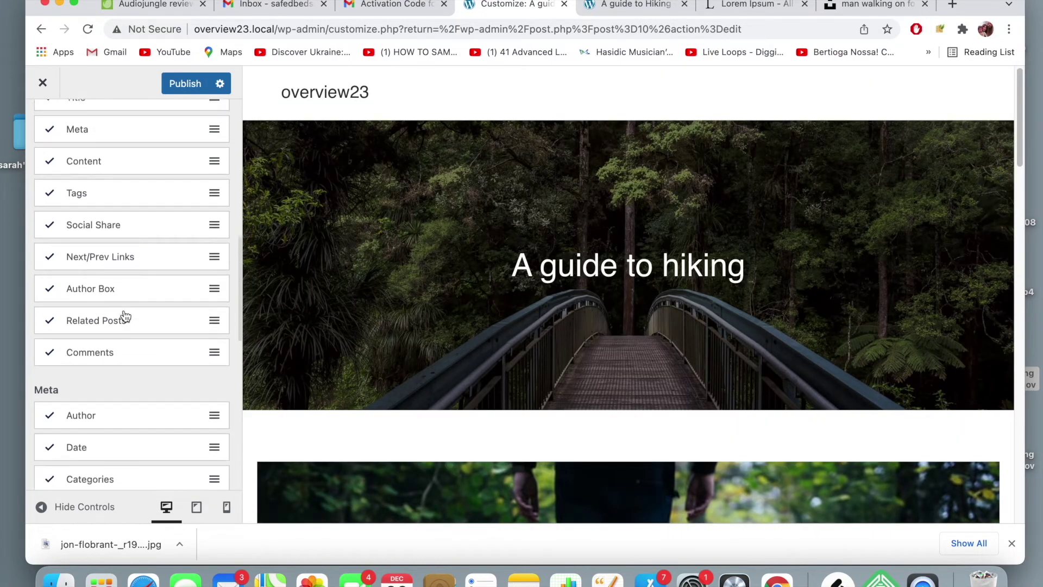
scroll(125, 316, down, 7)
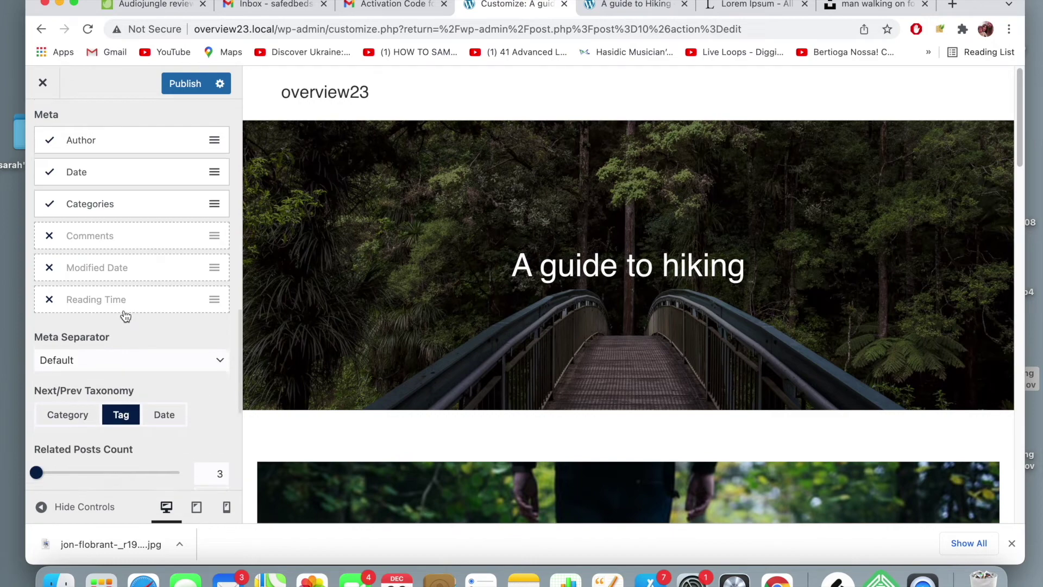
scroll(125, 316, down, 6)
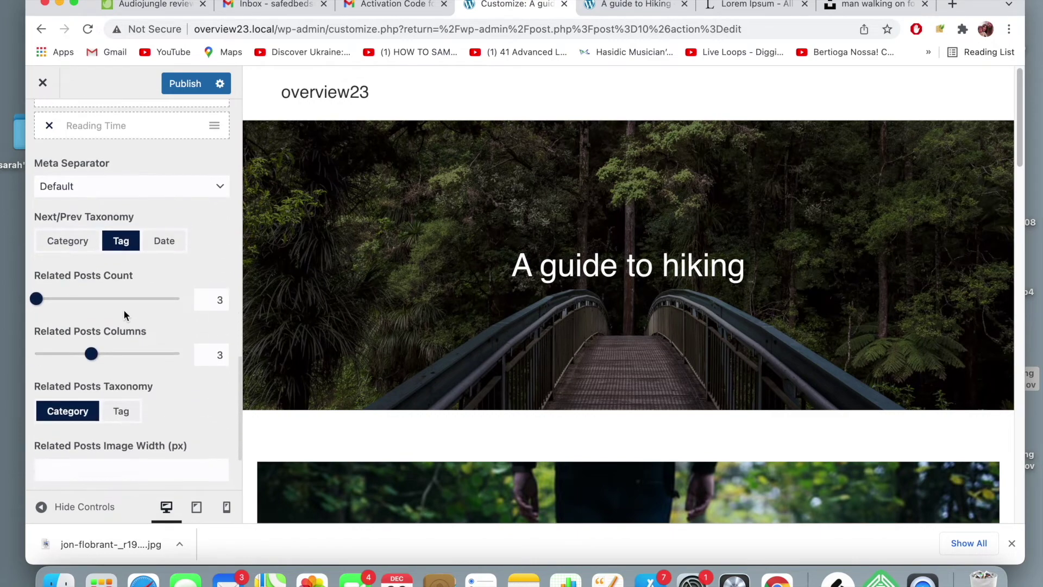
scroll(124, 314, down, 2)
scroll(124, 314, up, 15)
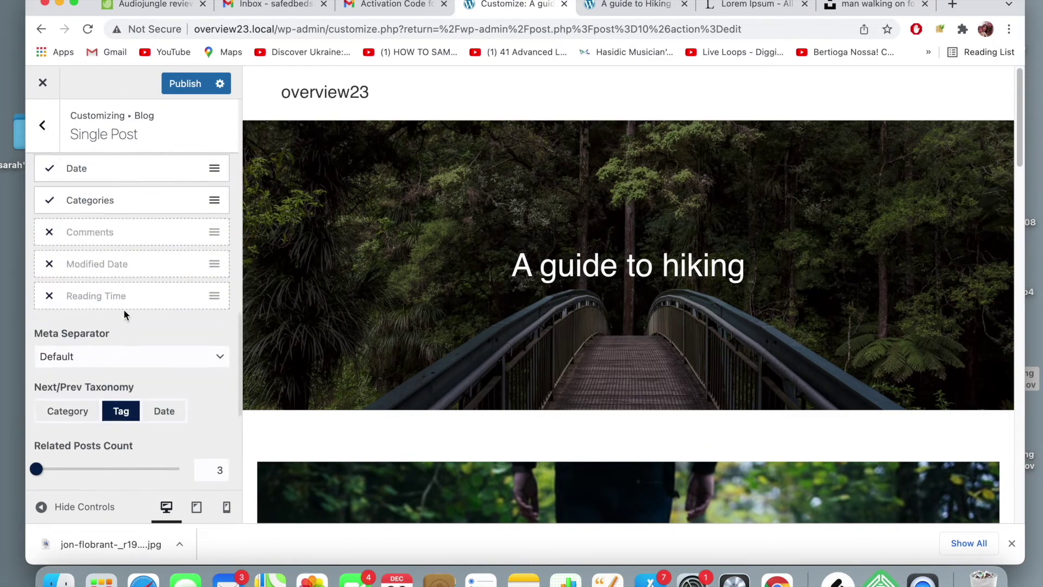
scroll(125, 316, up, 13)
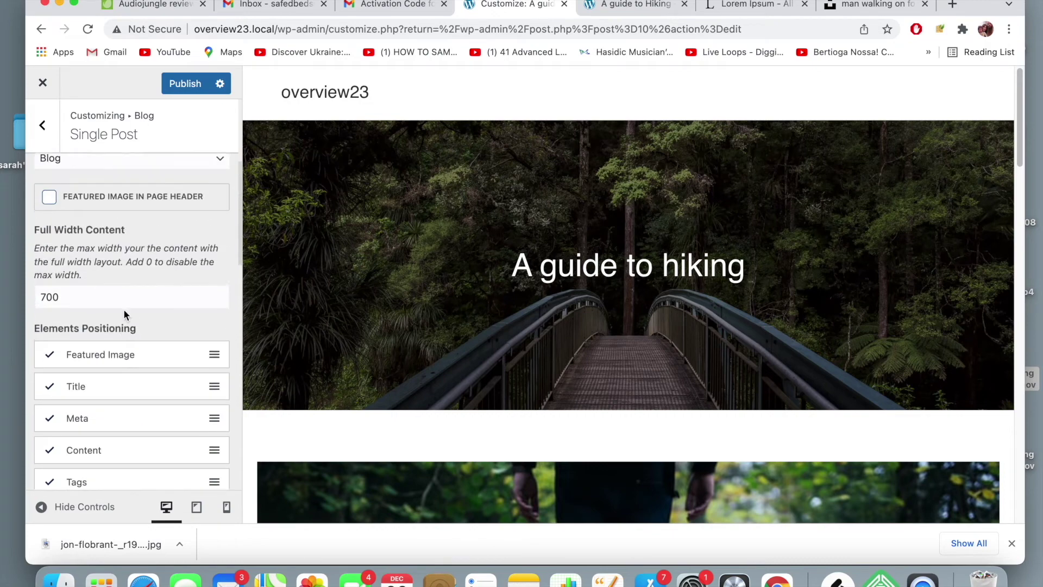
scroll(125, 316, up, 5)
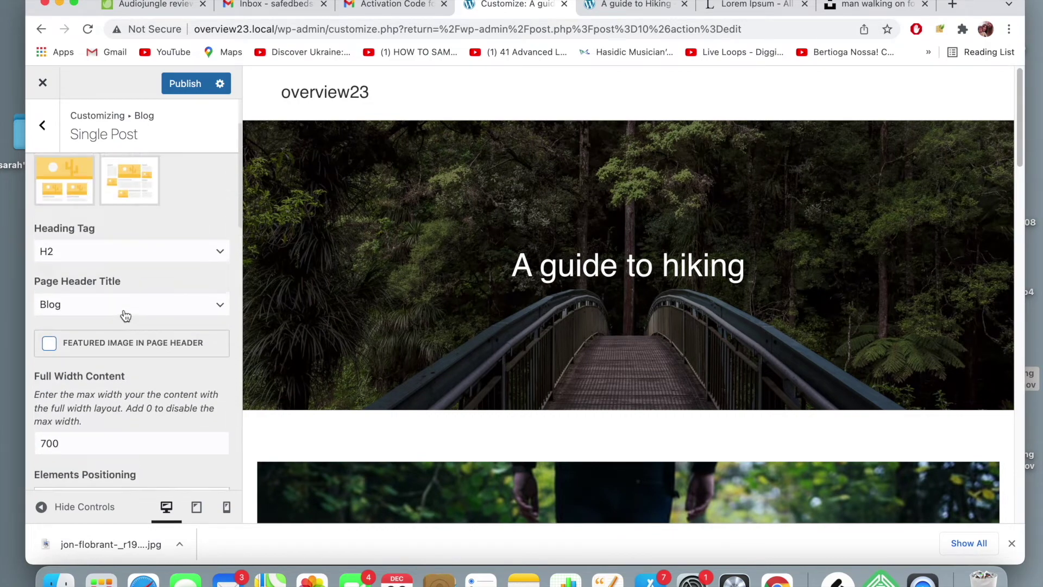
scroll(126, 315, up, 1)
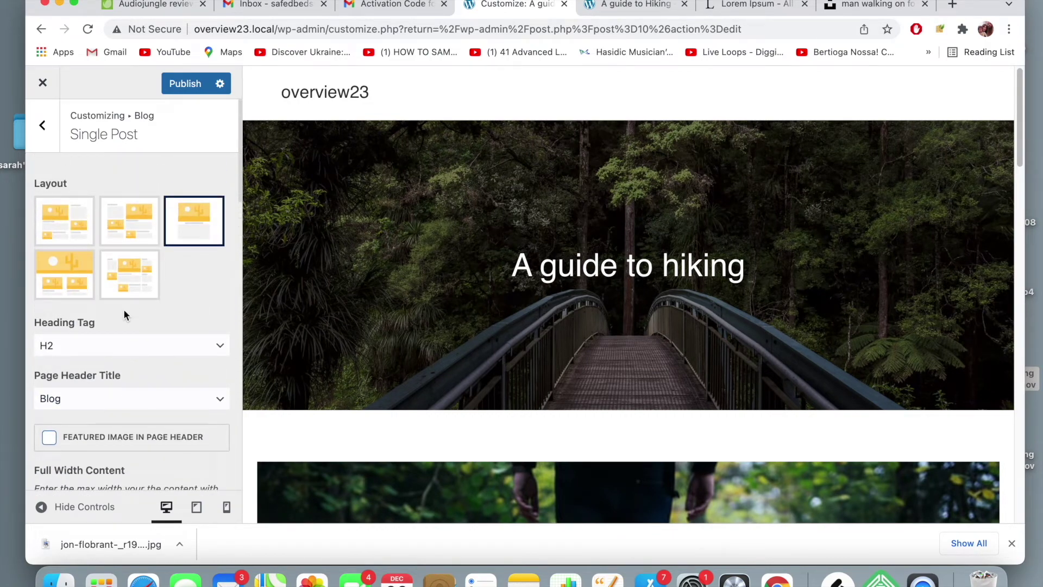
scroll(413, 304, down, 2)
scroll(412, 305, up, 2)
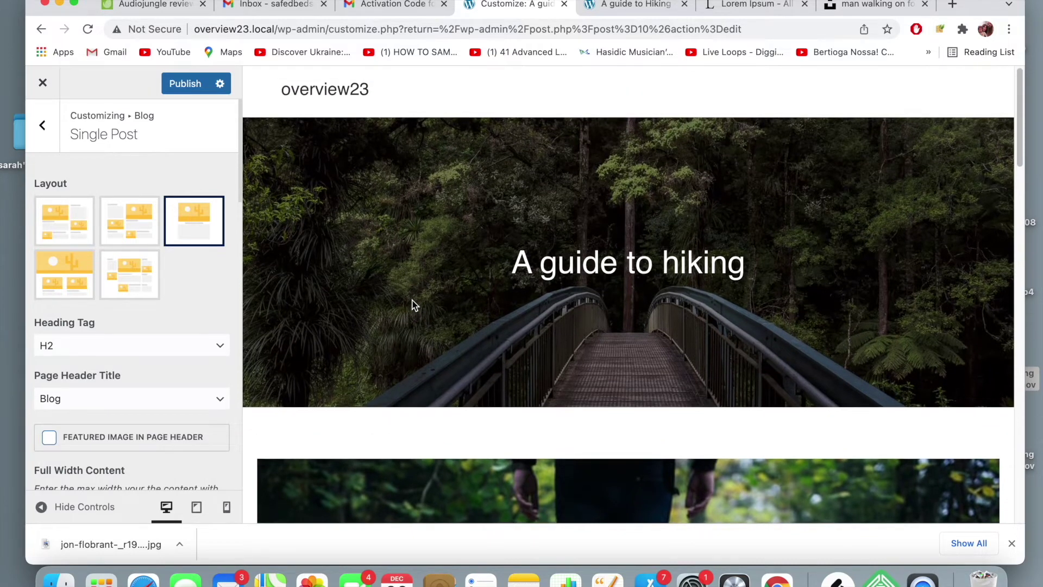
- Publish the Customizer's single-post layout changes
click(185, 87)
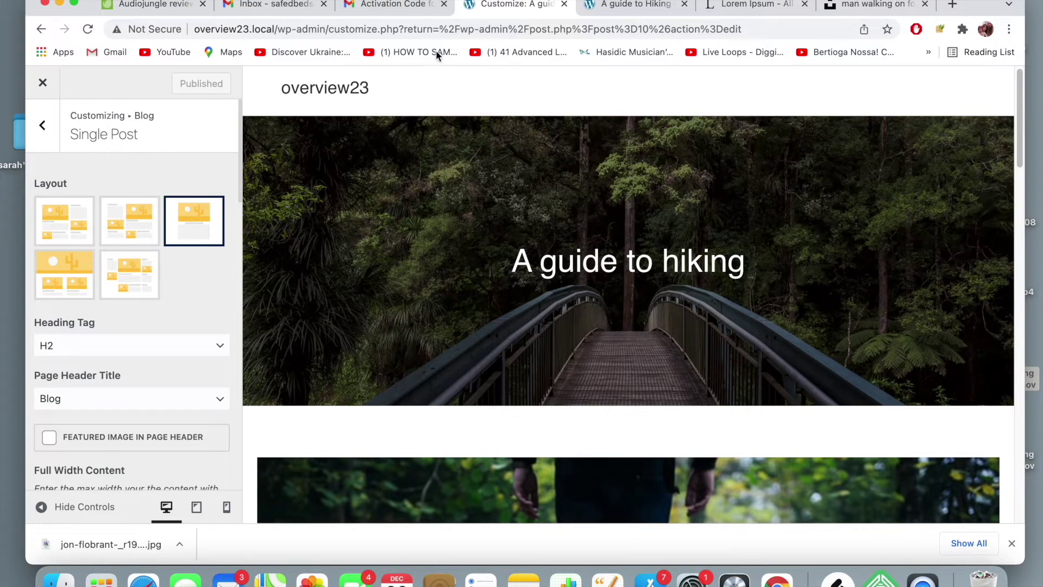
scroll(342, 261, down, 1)
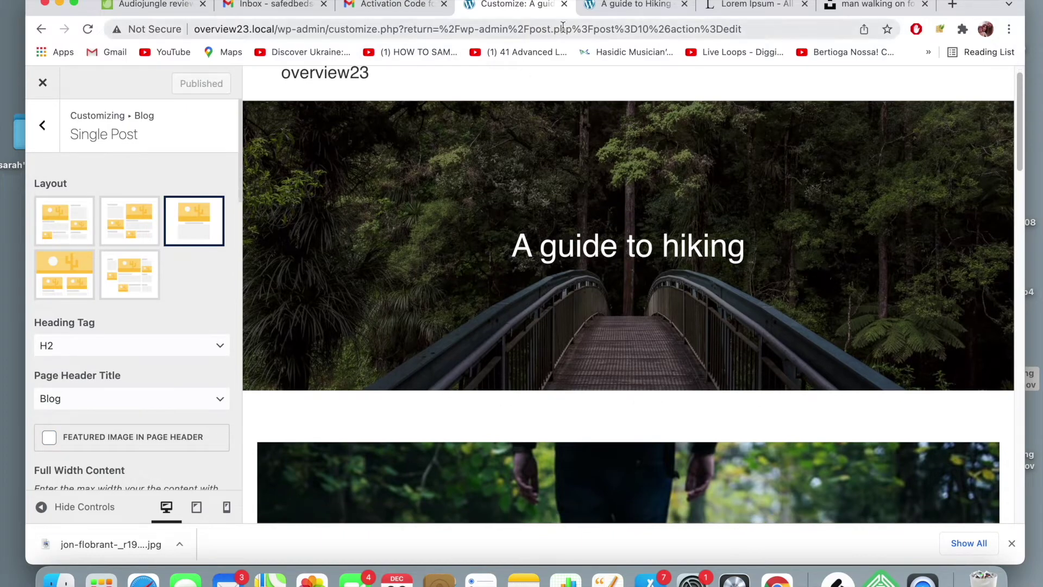
click(634, 4)
- Set Display Page Title to Disable for the 'A guide to Hiking' post and update it
click(341, 78)
scroll(472, 233, down, 20)
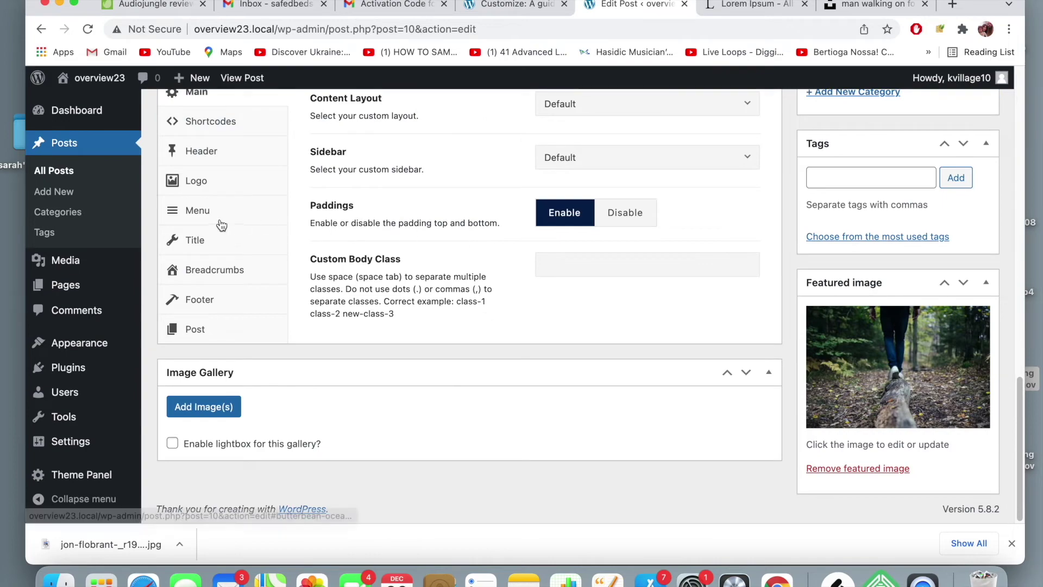
click(195, 239)
scroll(468, 243, up, 3)
click(691, 191)
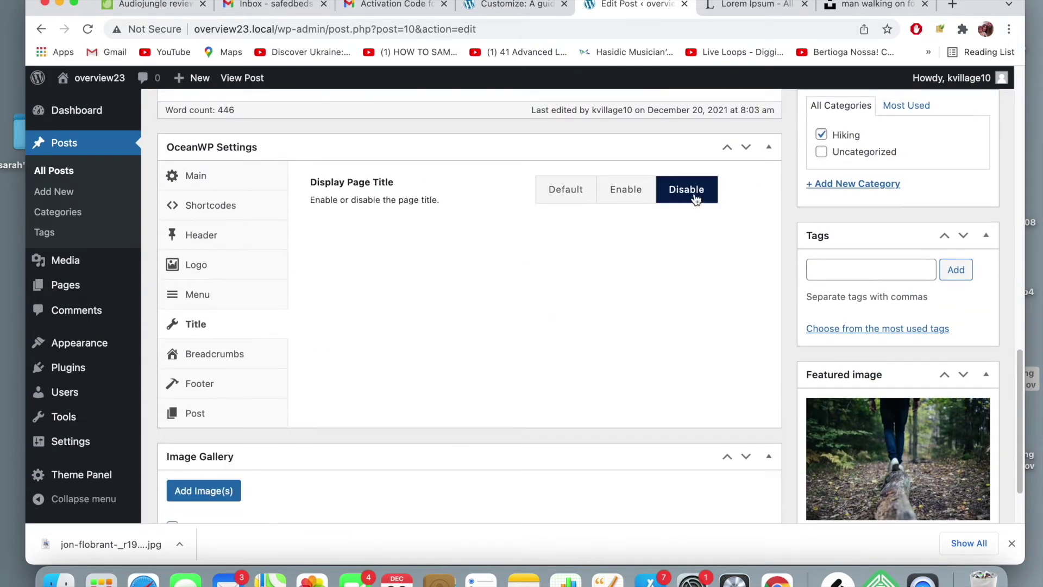
scroll(784, 265, up, 10)
click(970, 298)
click(236, 265)
- Check the live hiking post's walking photo above its title, then return to the Customizer
scroll(449, 241, down, 1)
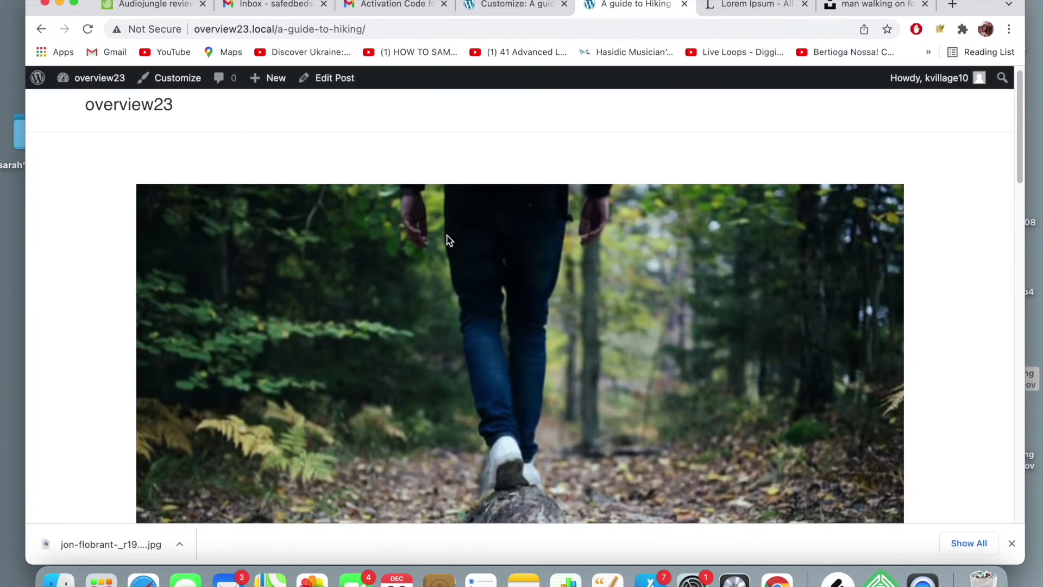
scroll(449, 241, up, 1)
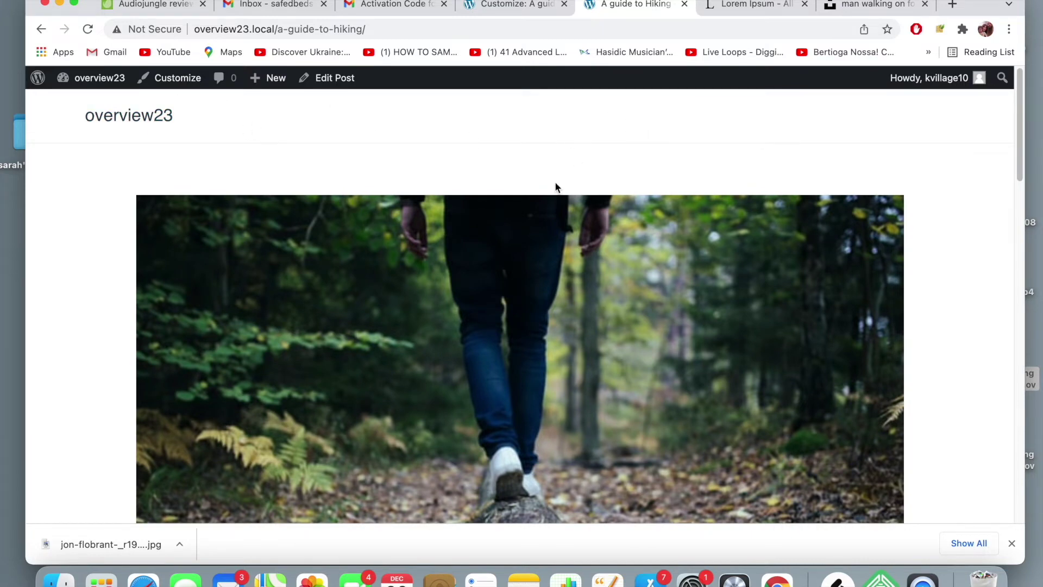
scroll(521, 202, down, 3)
scroll(521, 202, up, 2)
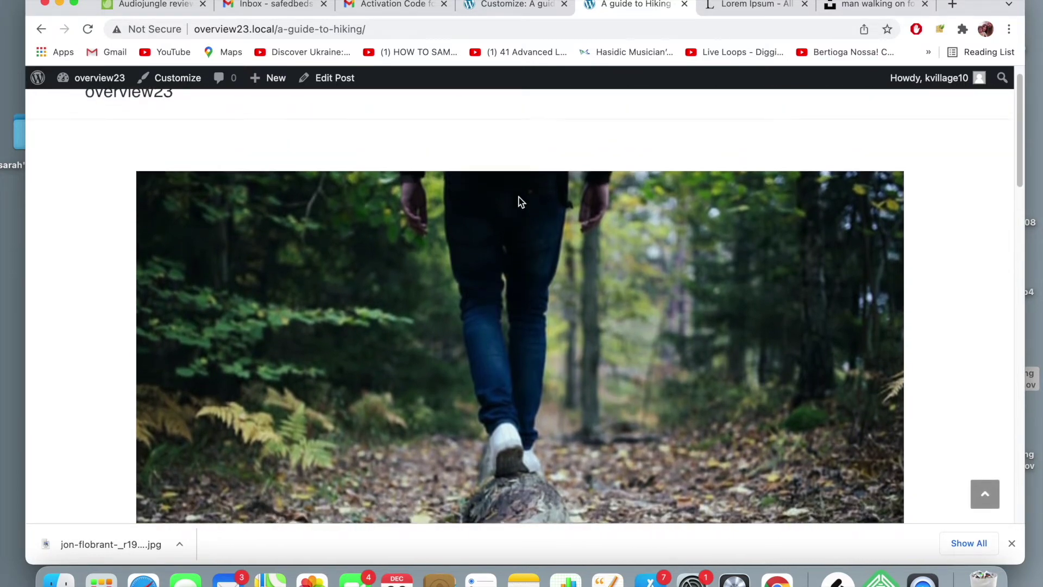
scroll(520, 202, down, 5)
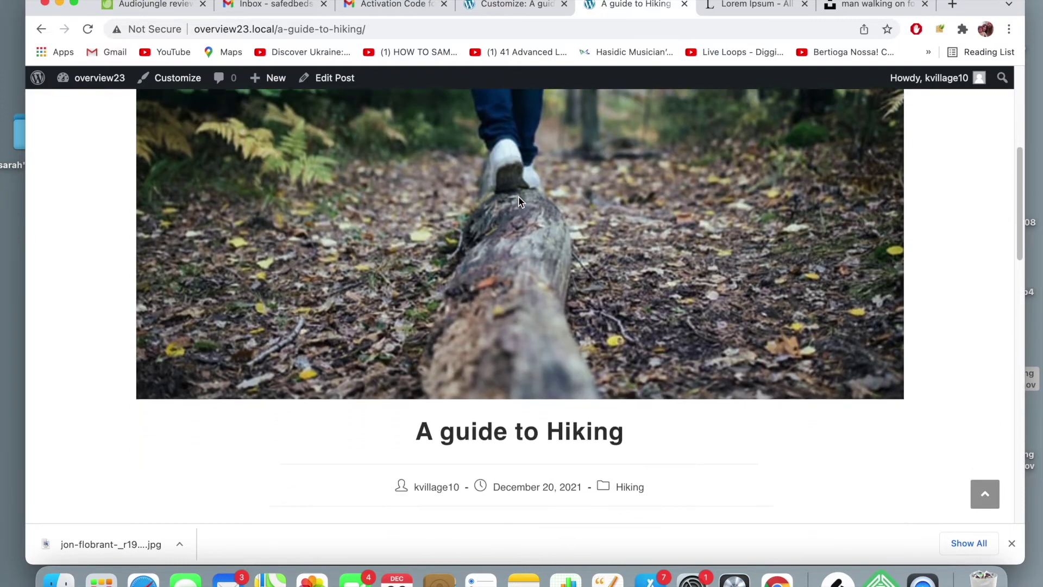
scroll(521, 202, up, 2)
scroll(521, 202, up, 1)
scroll(520, 202, down, 6)
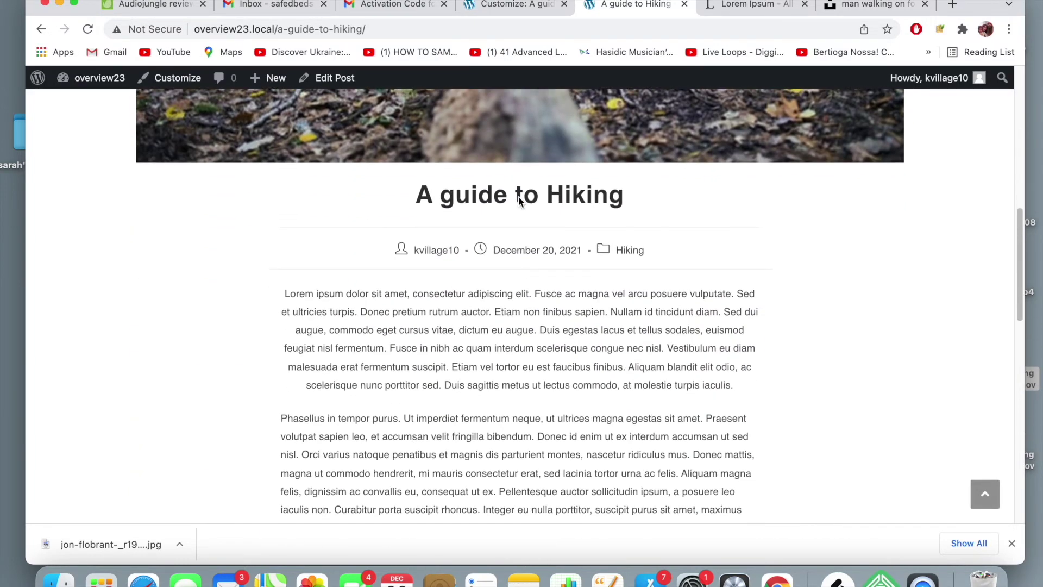
scroll(518, 197, up, 10)
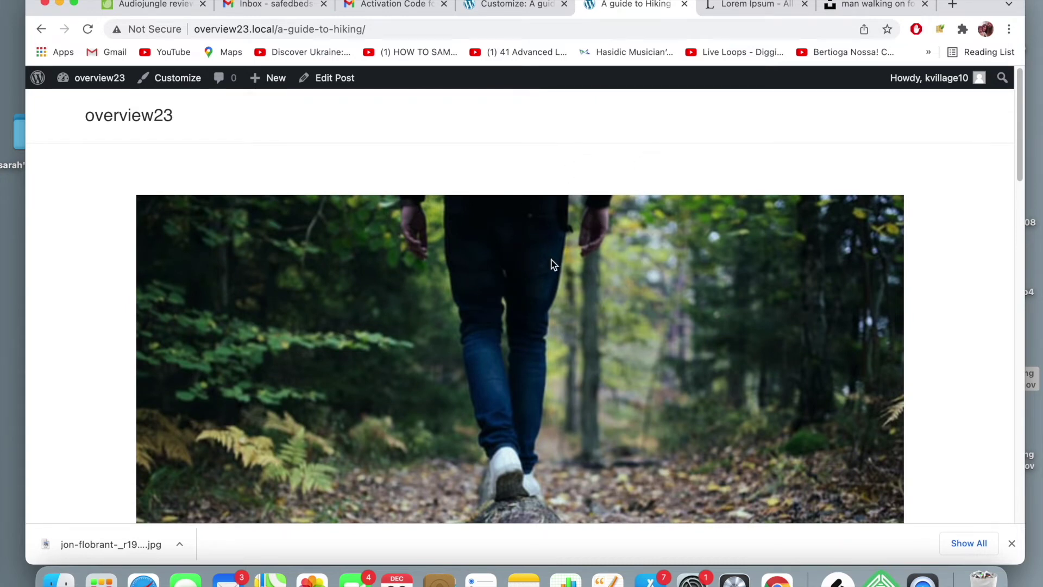
scroll(552, 232, down, 1)
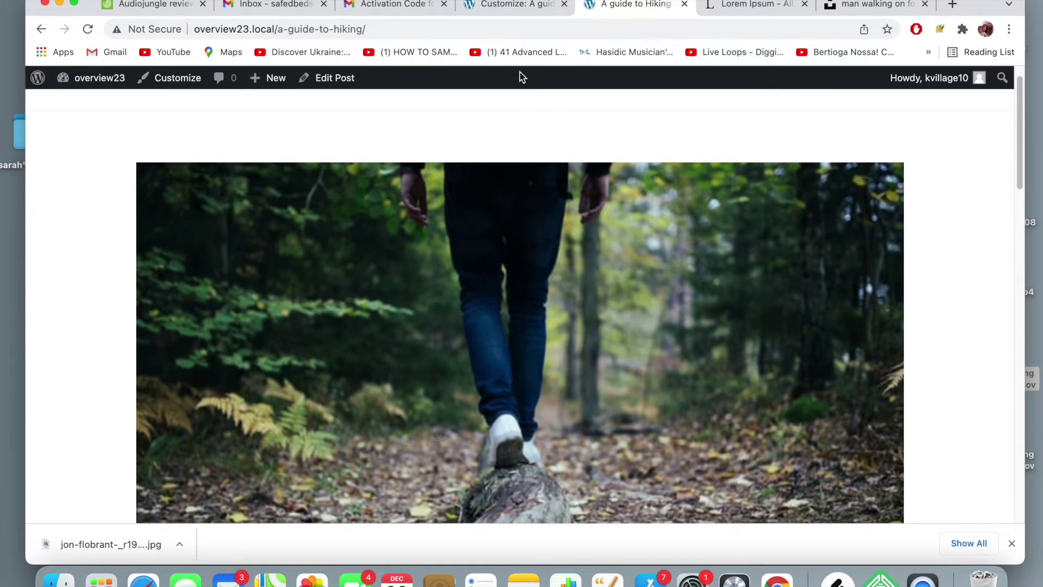
click(525, 7)
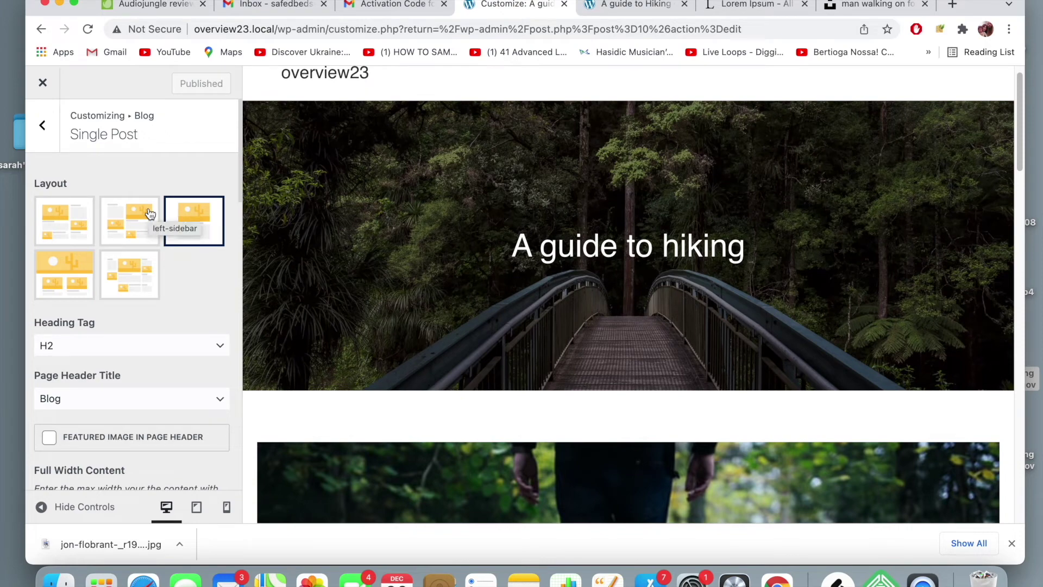
- Review the Single Post options: featured image first, related posts at 3 posts in 3 columns
scroll(150, 213, down, 4)
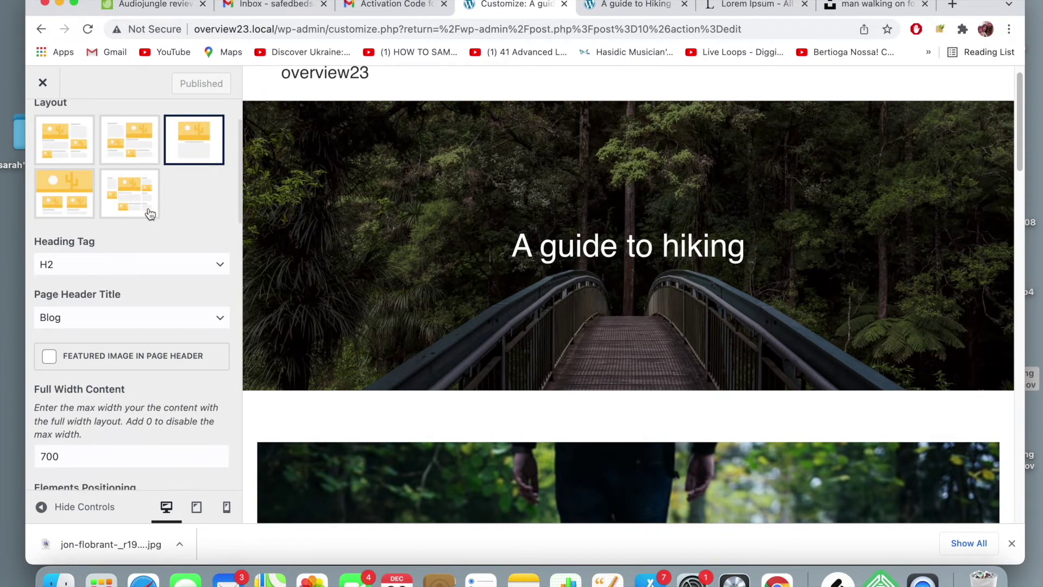
scroll(150, 213, down, 3)
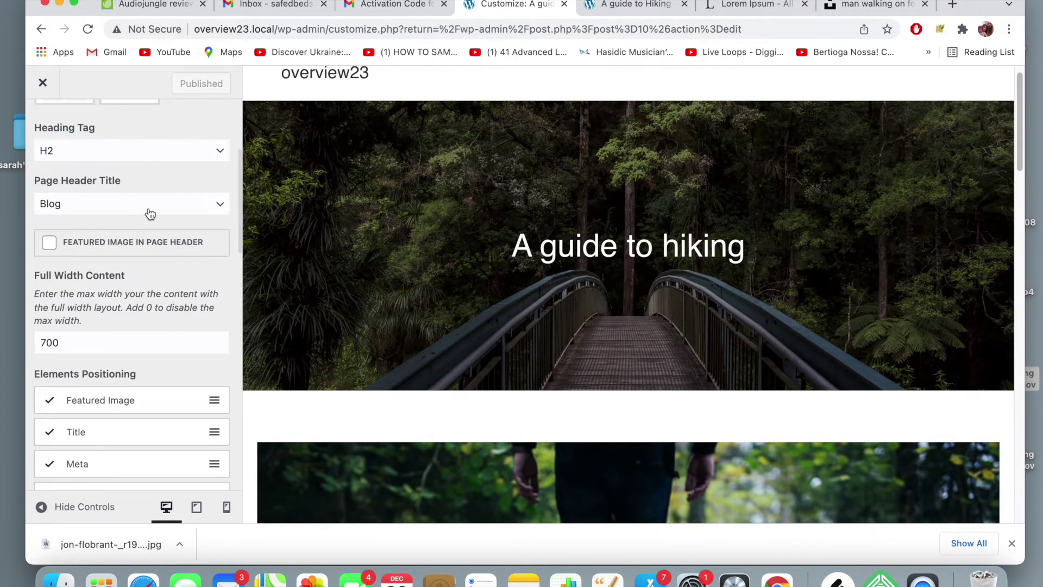
scroll(150, 213, down, 2)
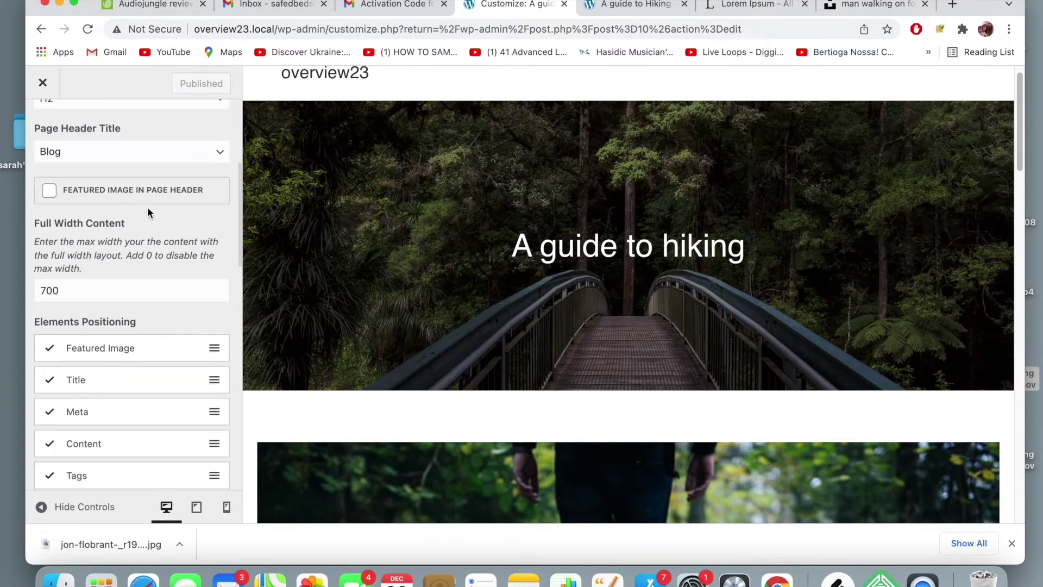
scroll(148, 208, down, 2)
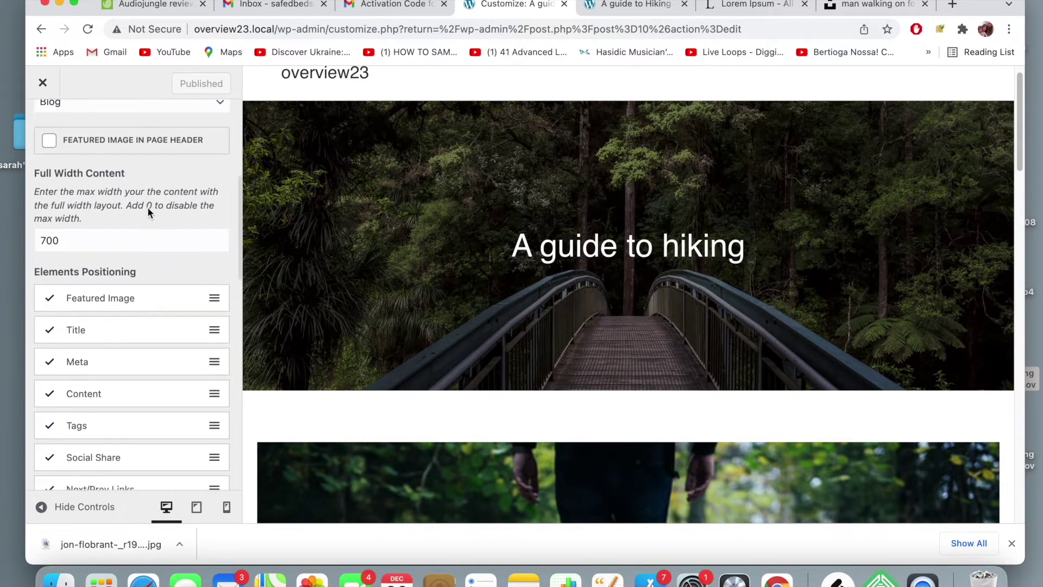
scroll(148, 212, down, 9)
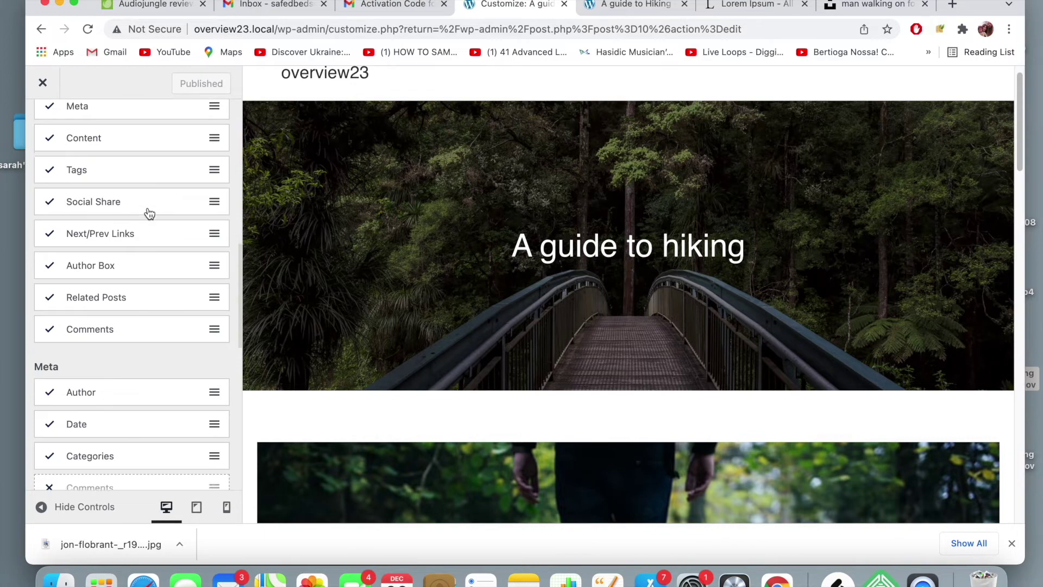
scroll(150, 213, down, 7)
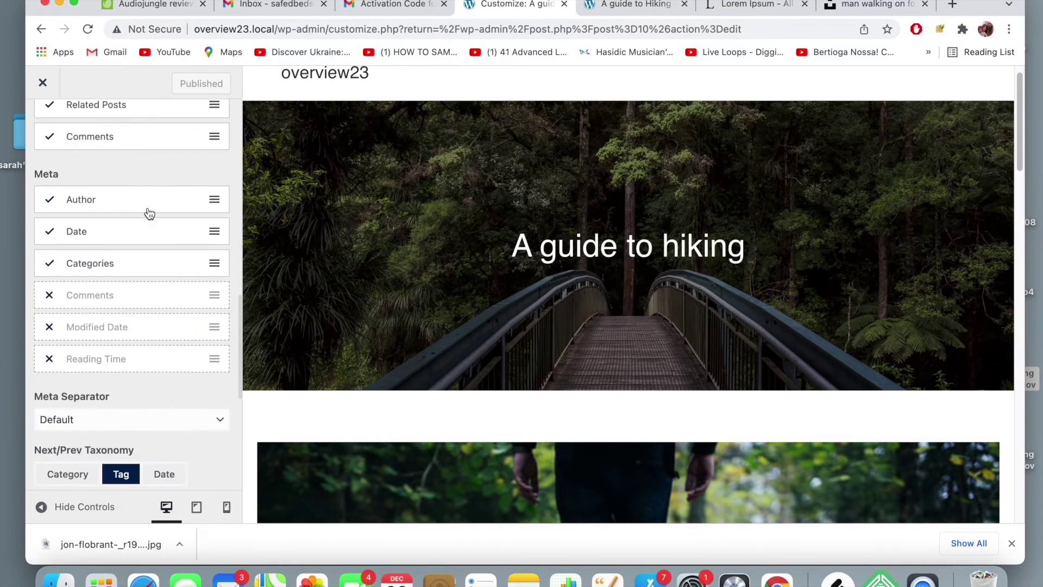
scroll(150, 213, down, 8)
scroll(150, 213, down, 5)
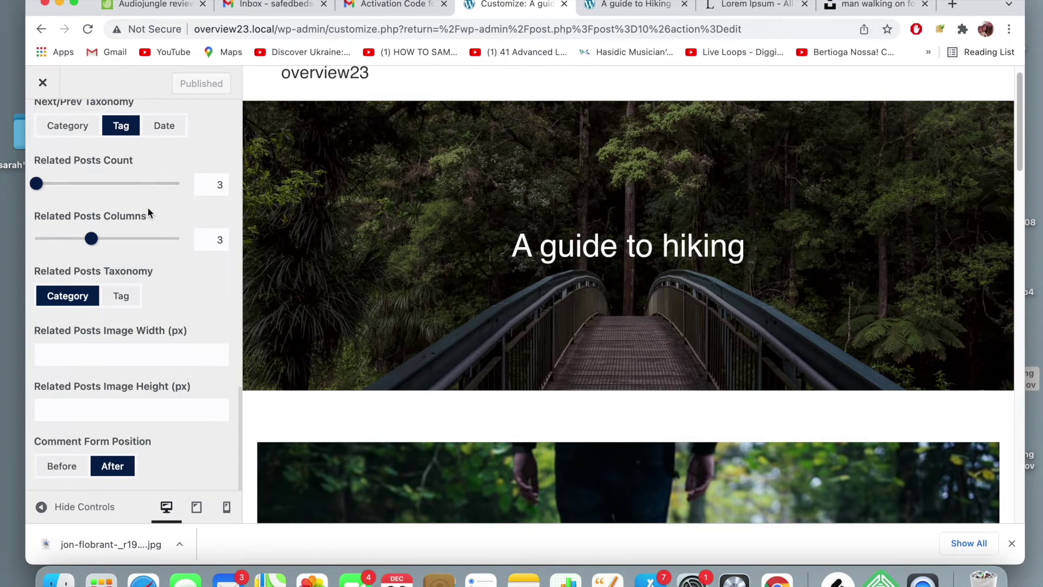
scroll(148, 212, up, 20)
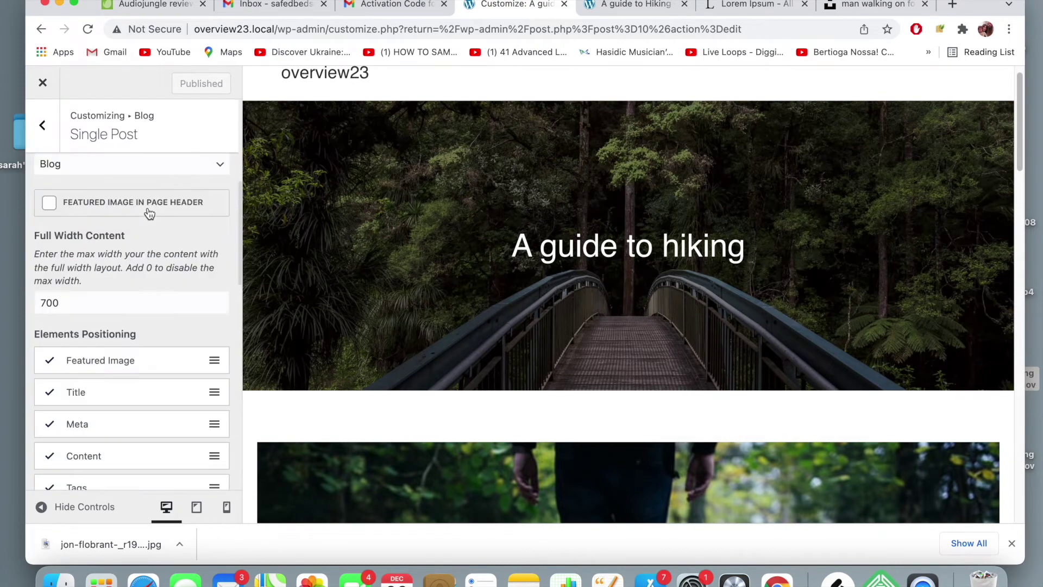
click(44, 126)
- Look through the Blog Entries settings, then return to the main Customizer sections
click(71, 168)
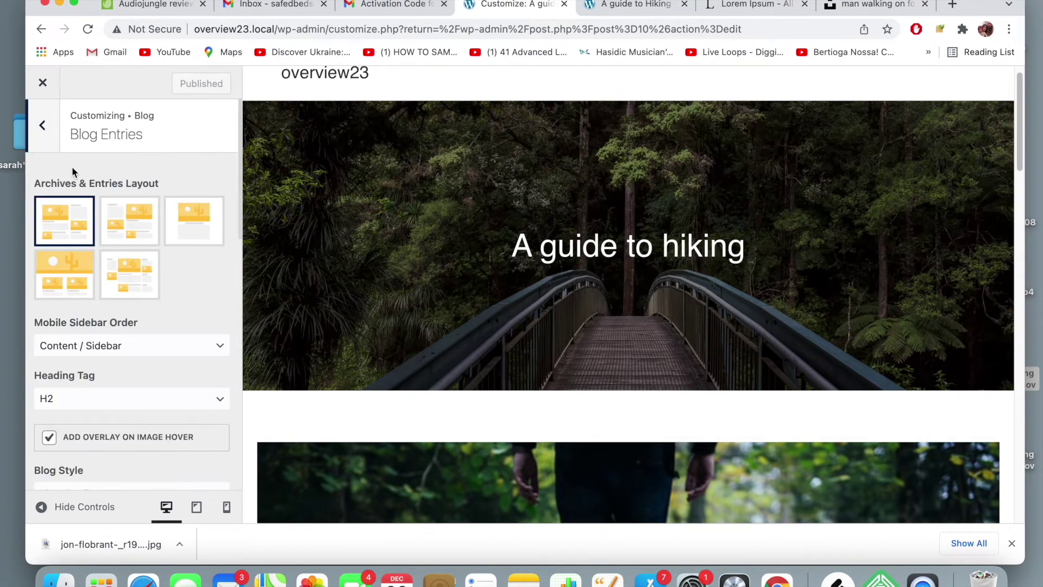
scroll(89, 254, down, 4)
scroll(90, 255, down, 5)
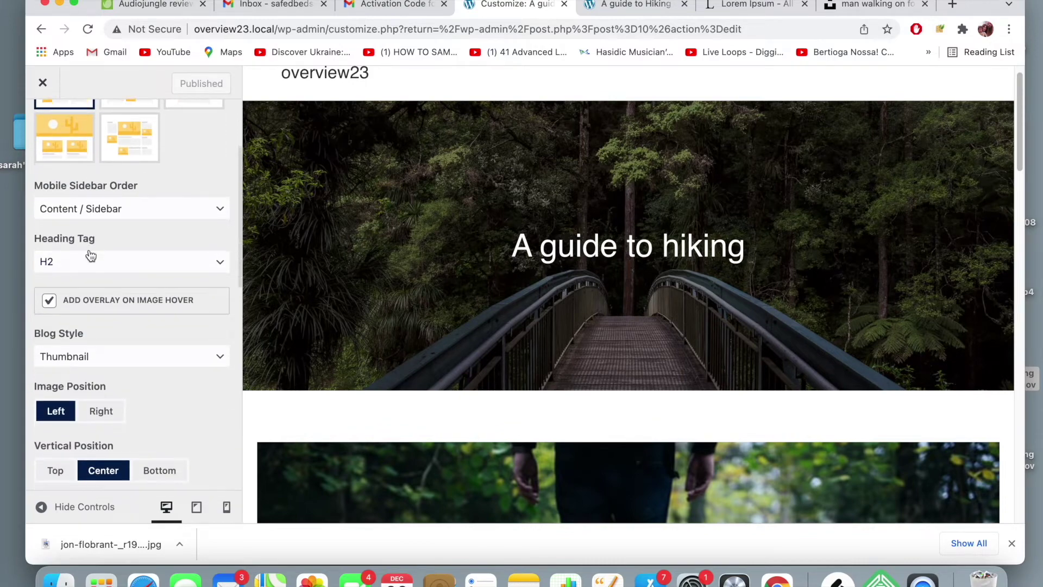
scroll(90, 255, down, 17)
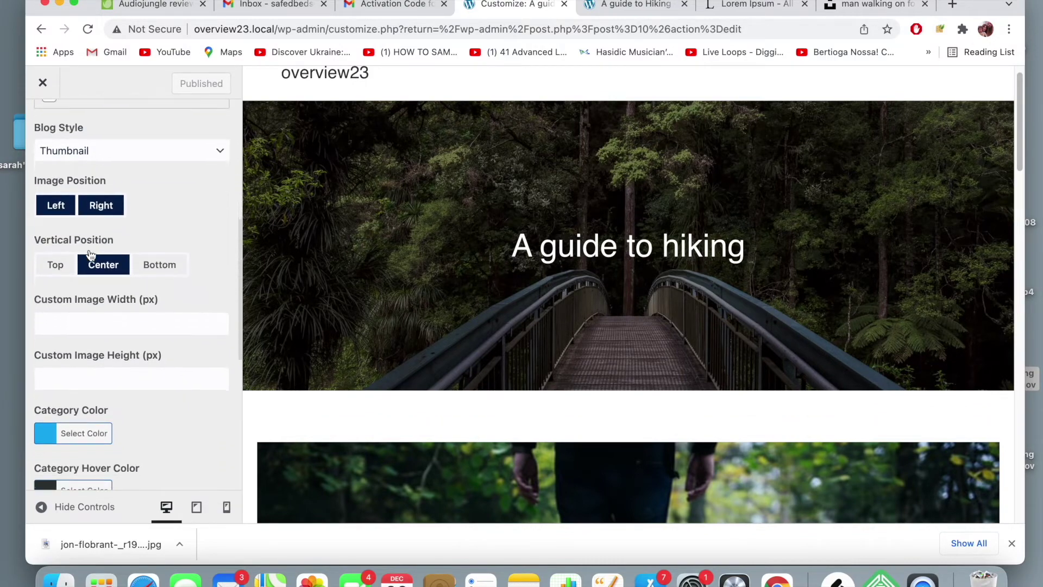
scroll(91, 254, up, 20)
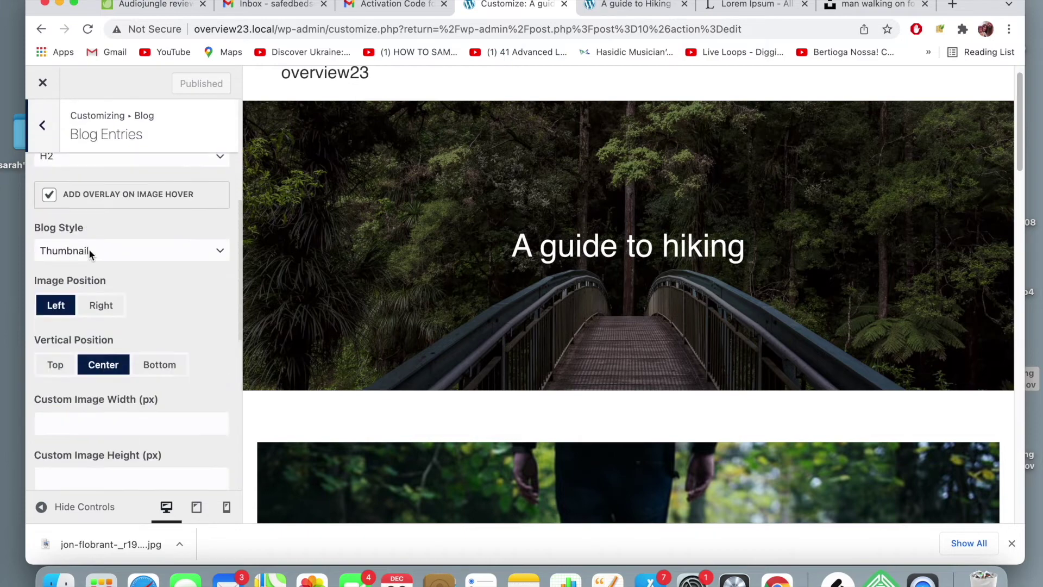
click(48, 148)
click(45, 143)
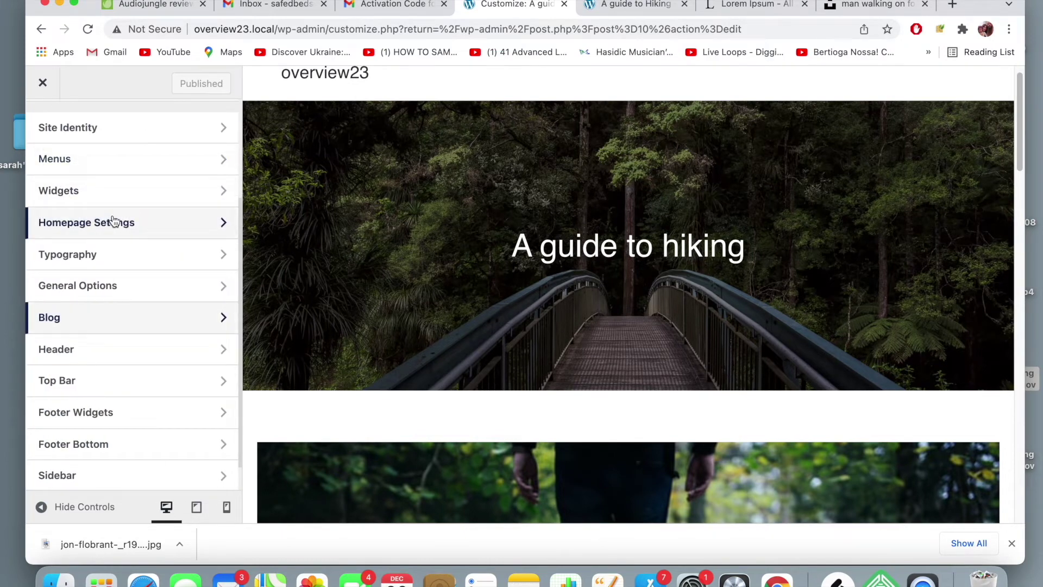
scroll(103, 318, down, 2)
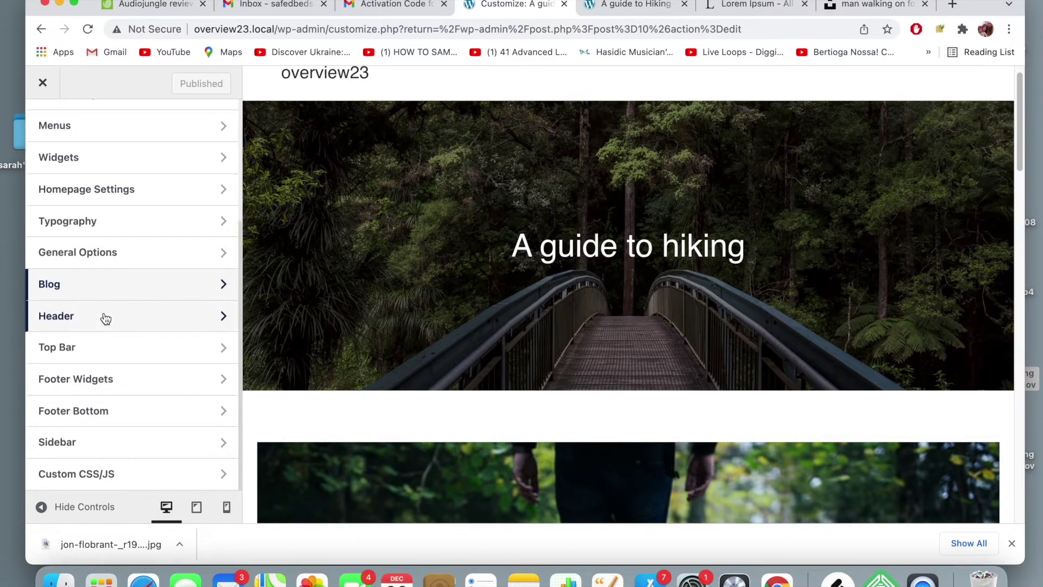
scroll(104, 318, up, 1)
- Review the General Styling and General Settings pages under General Options
click(124, 279)
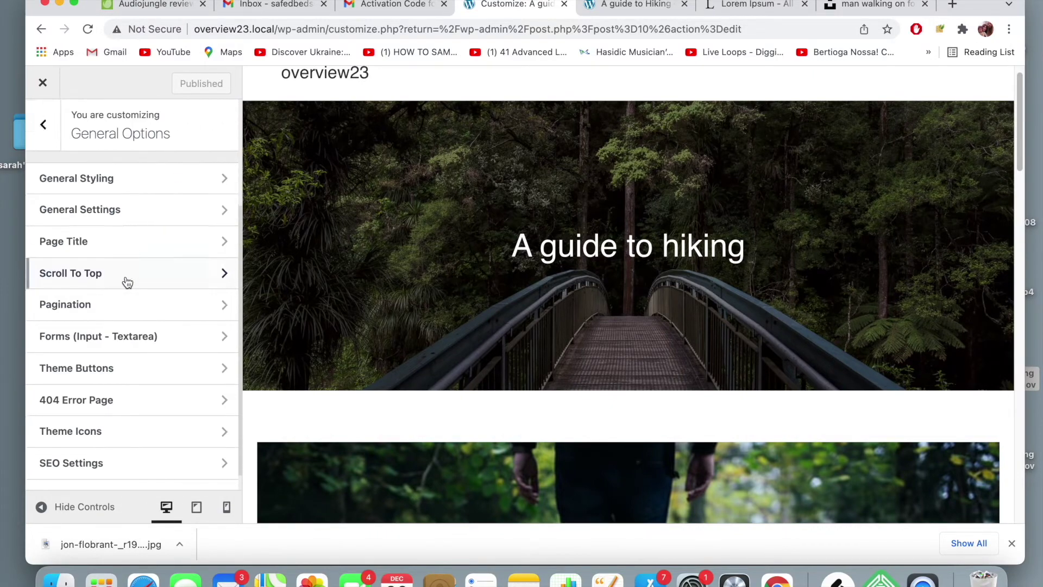
click(135, 182)
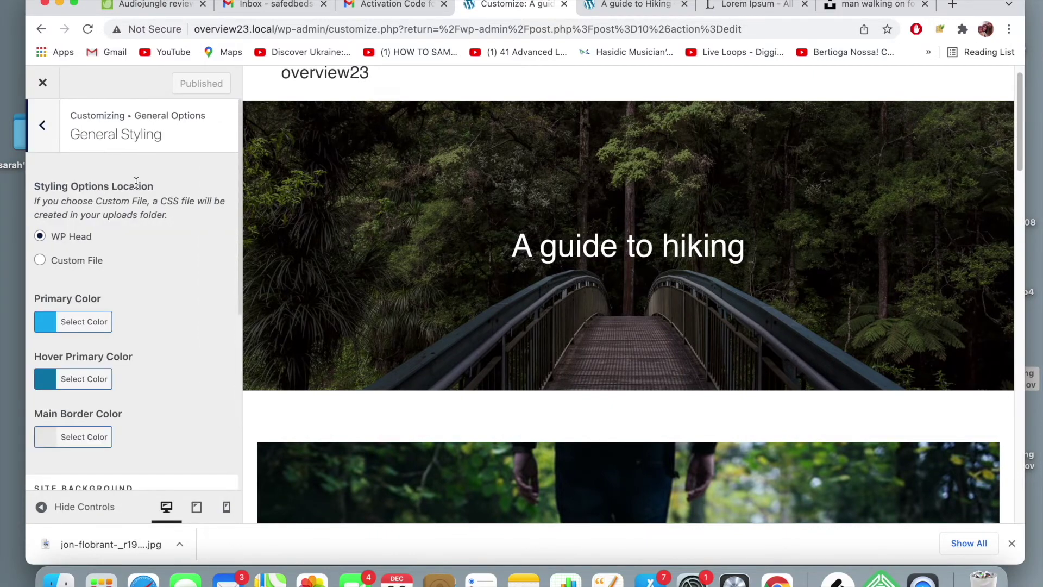
scroll(132, 263, down, 10)
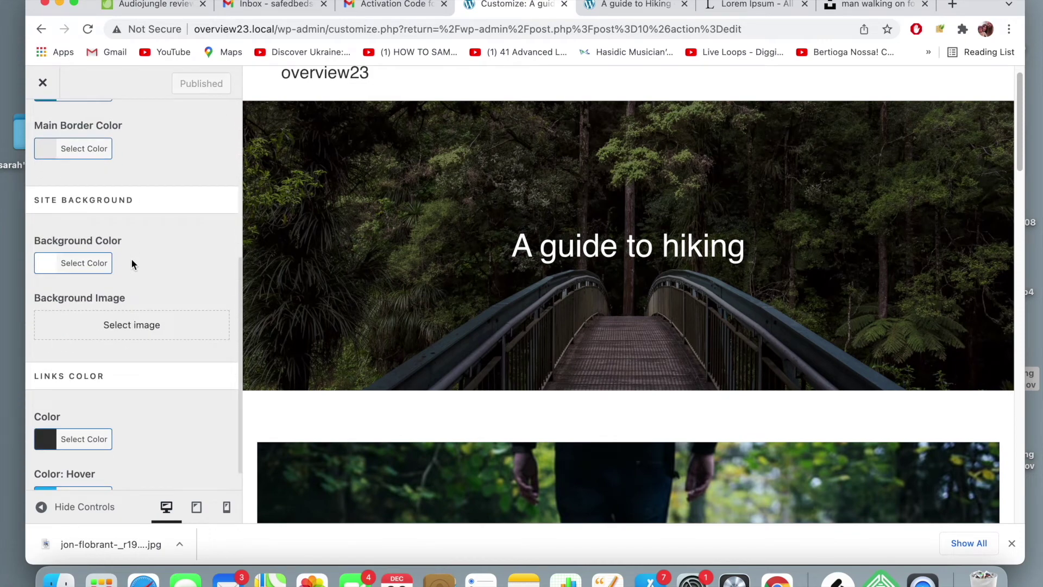
scroll(132, 263, up, 10)
click(44, 126)
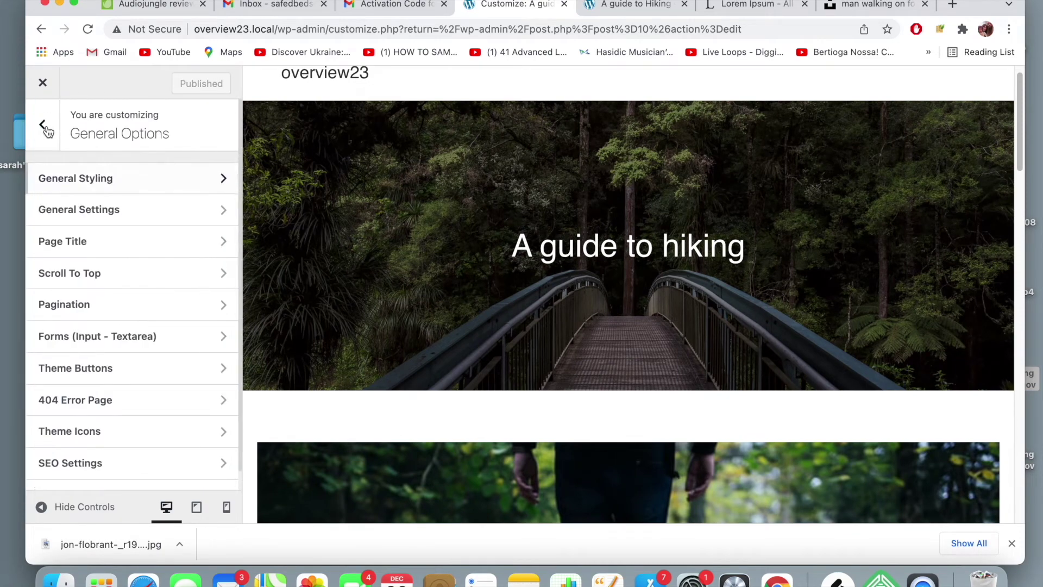
click(100, 211)
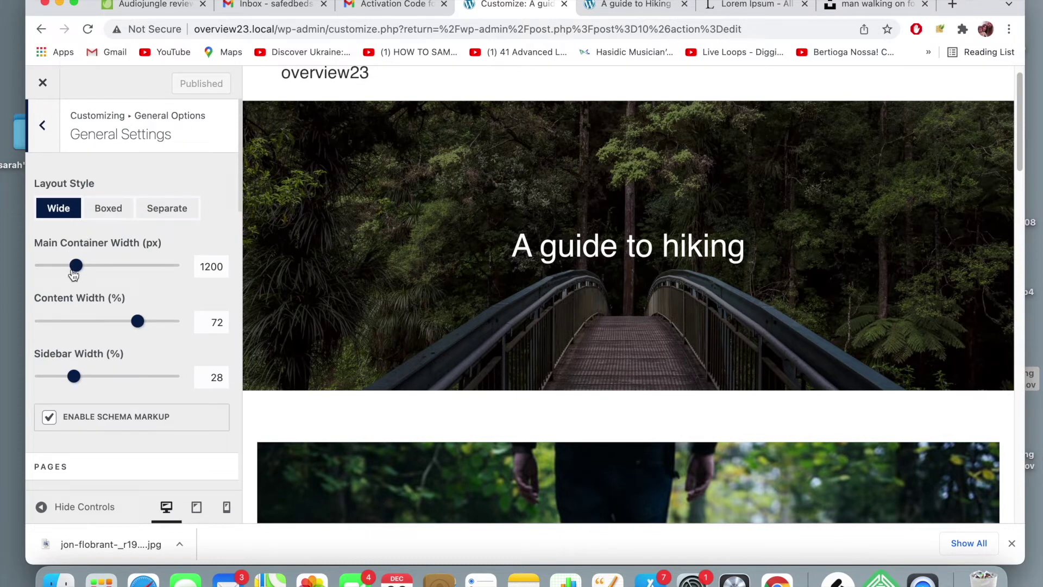
scroll(94, 292, down, 5)
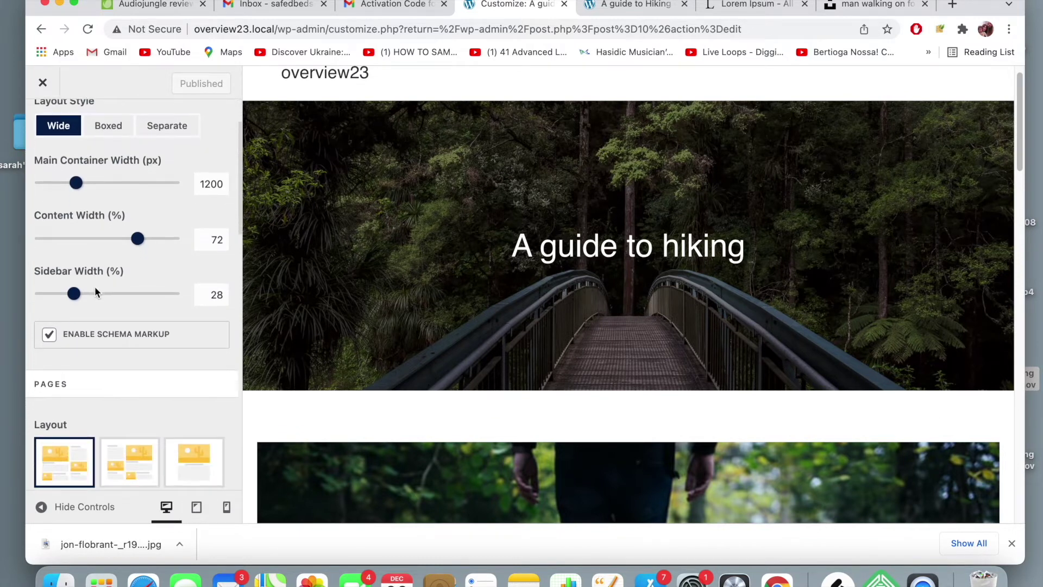
scroll(96, 292, down, 8)
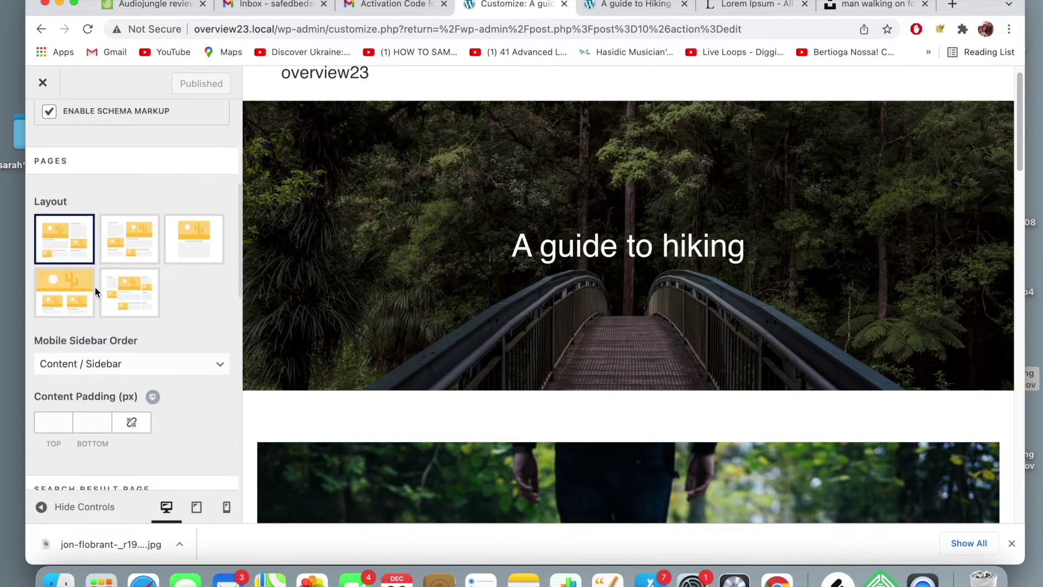
scroll(95, 291, down, 10)
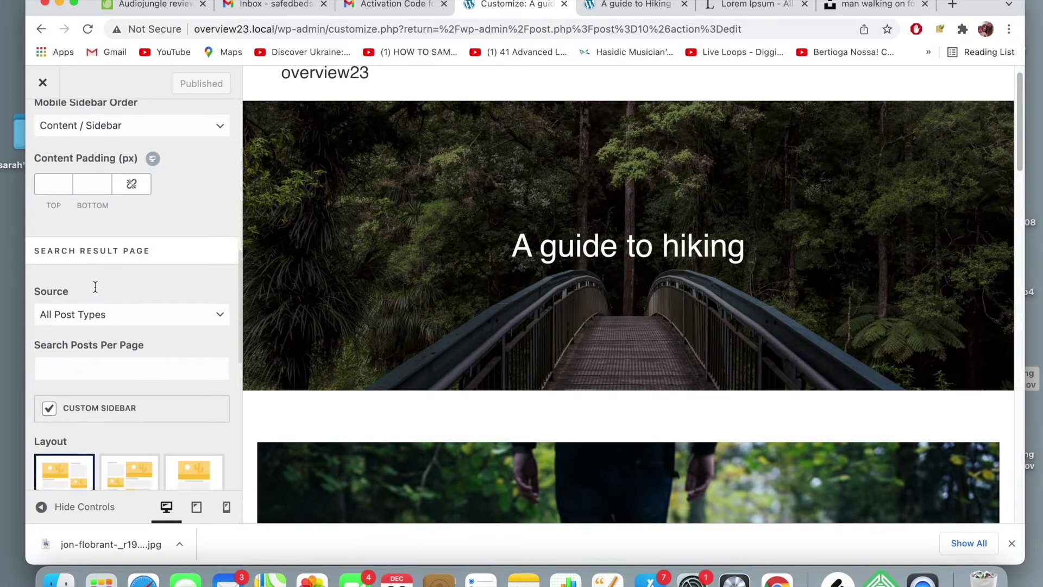
scroll(95, 292, down, 10)
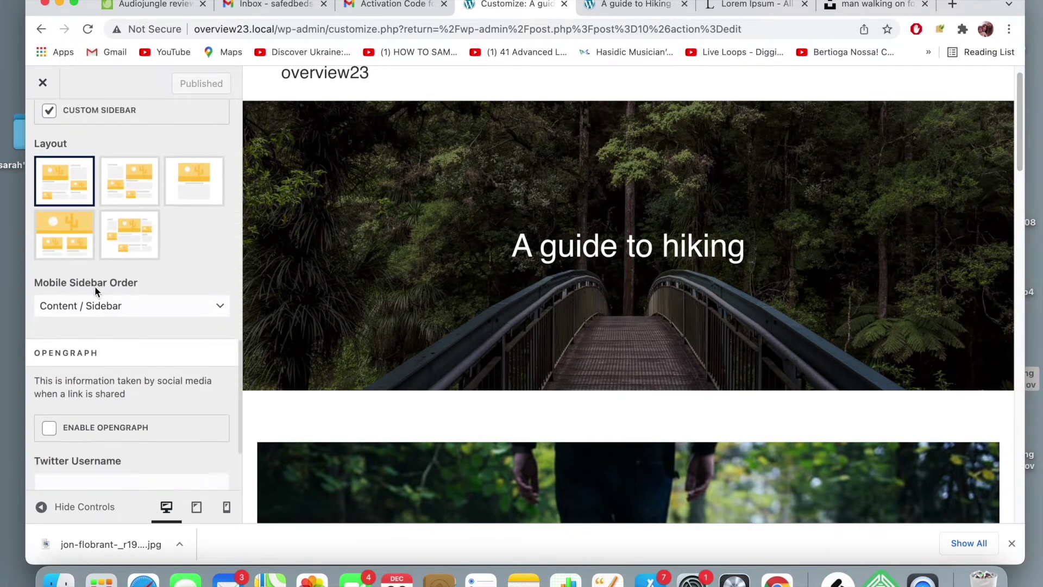
scroll(76, 228, up, 15)
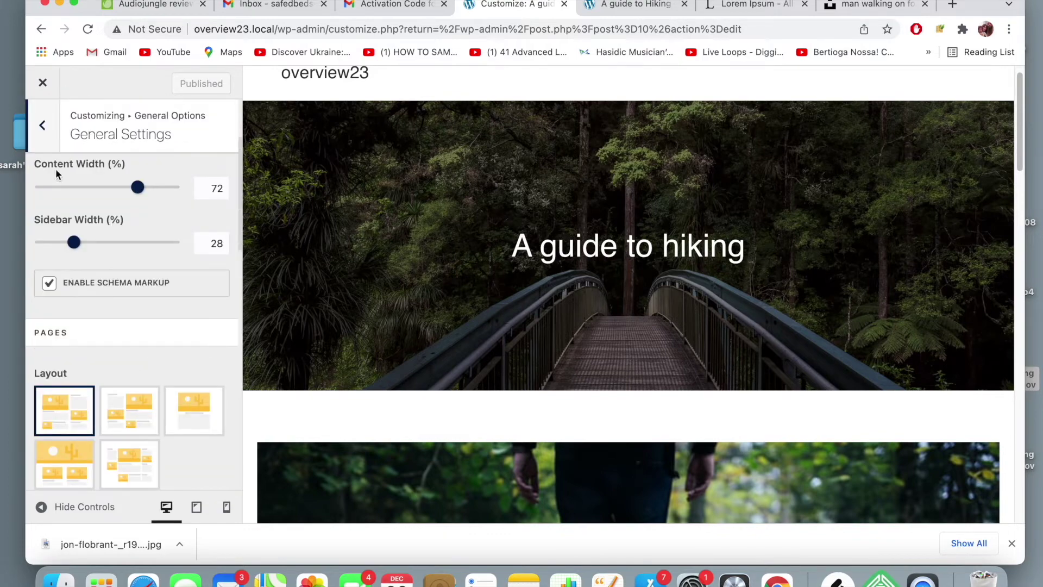
click(42, 126)
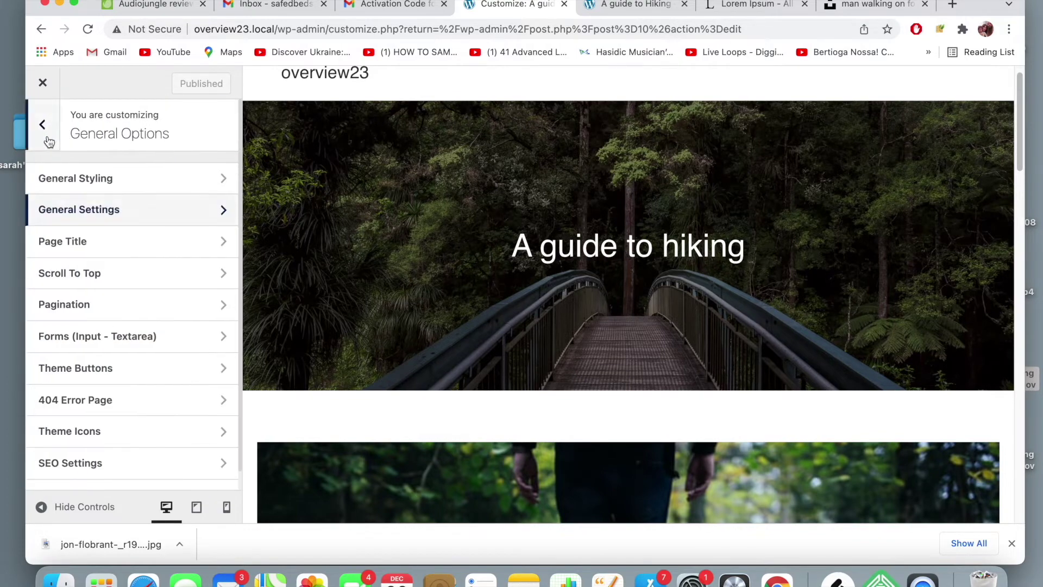
- Review the Page Title background-image settings, then go back to the top-level section list
click(101, 246)
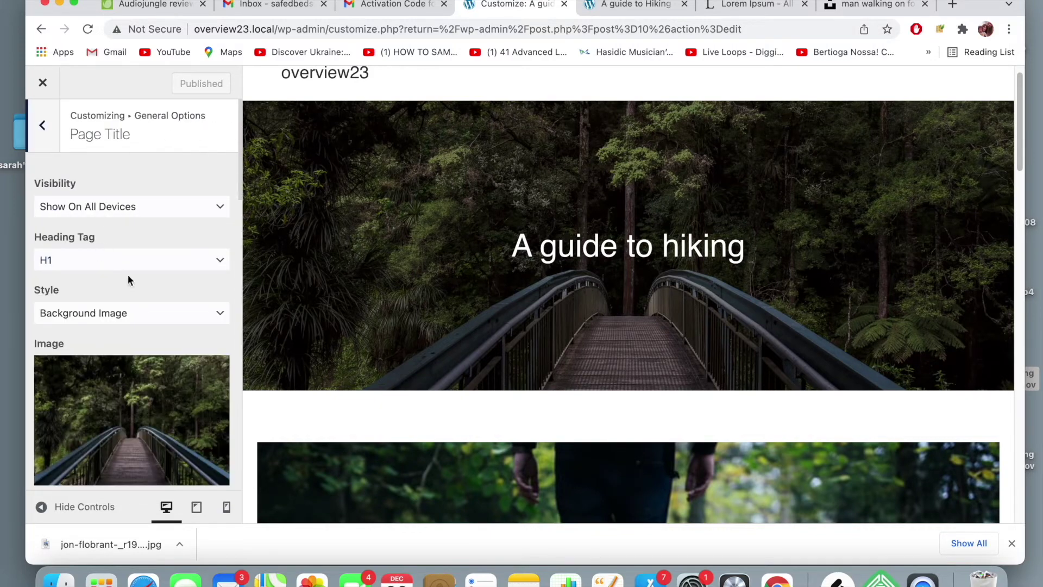
scroll(127, 274, down, 8)
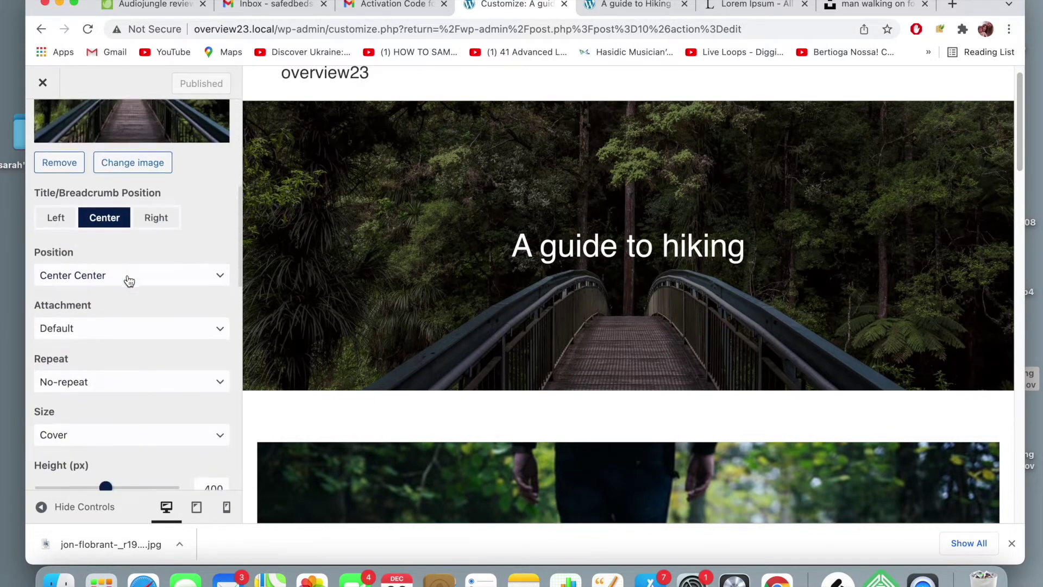
scroll(129, 279, down, 6)
scroll(127, 274, down, 5)
scroll(127, 275, up, 15)
click(61, 127)
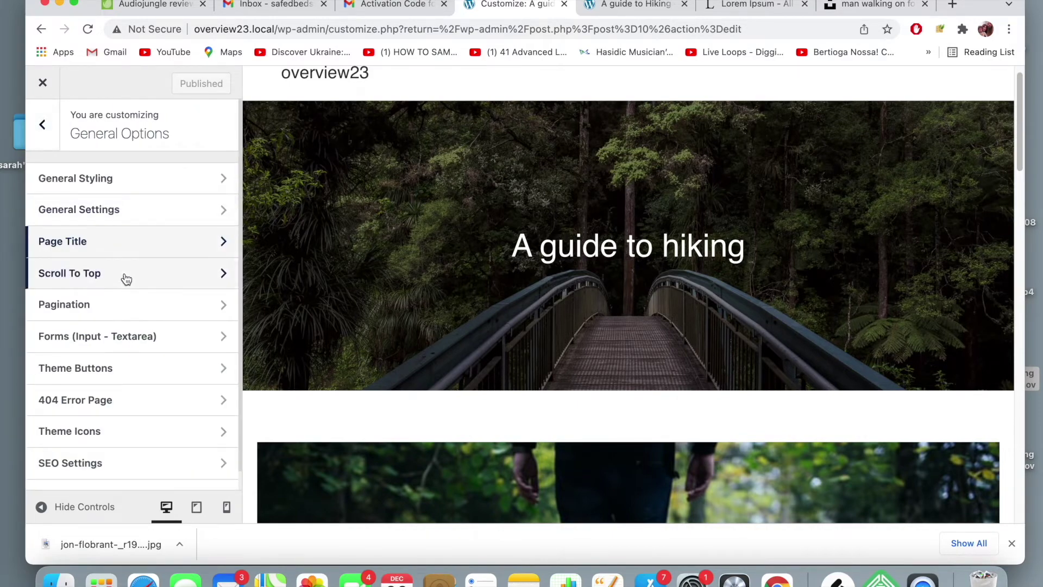
click(43, 126)
scroll(65, 153, up, 3)
scroll(64, 153, down, 5)
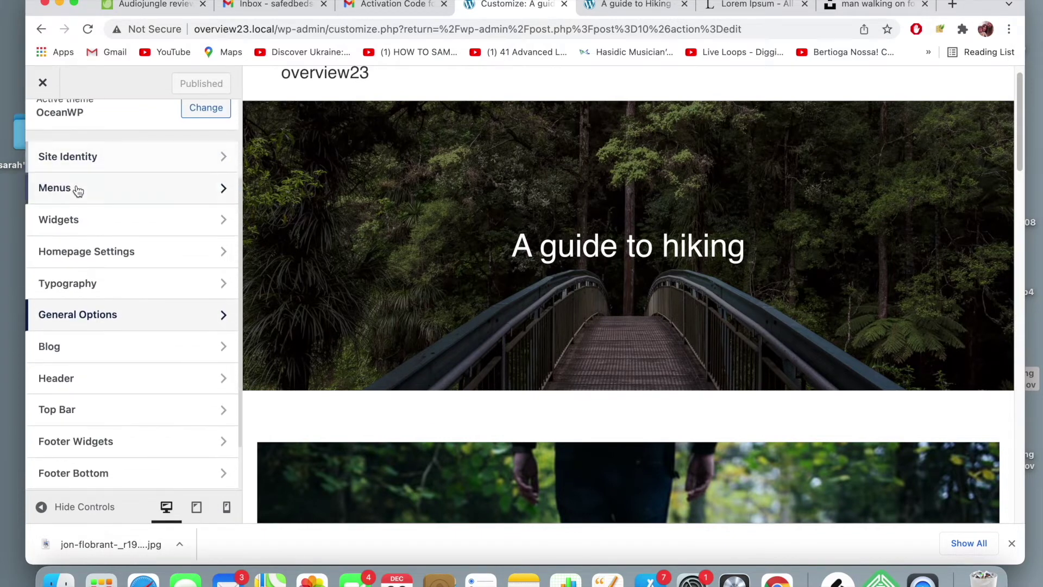
scroll(78, 189, down, 2)
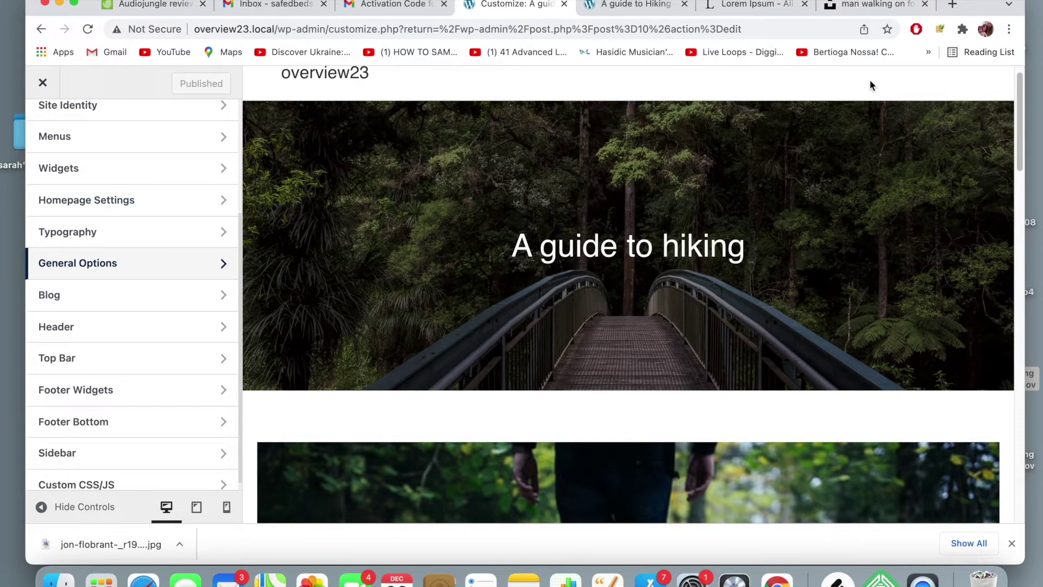
- Search Google for 'change featured image size oceanwp' and open the 'Featured Image size / resize' thread
click(952, 5)
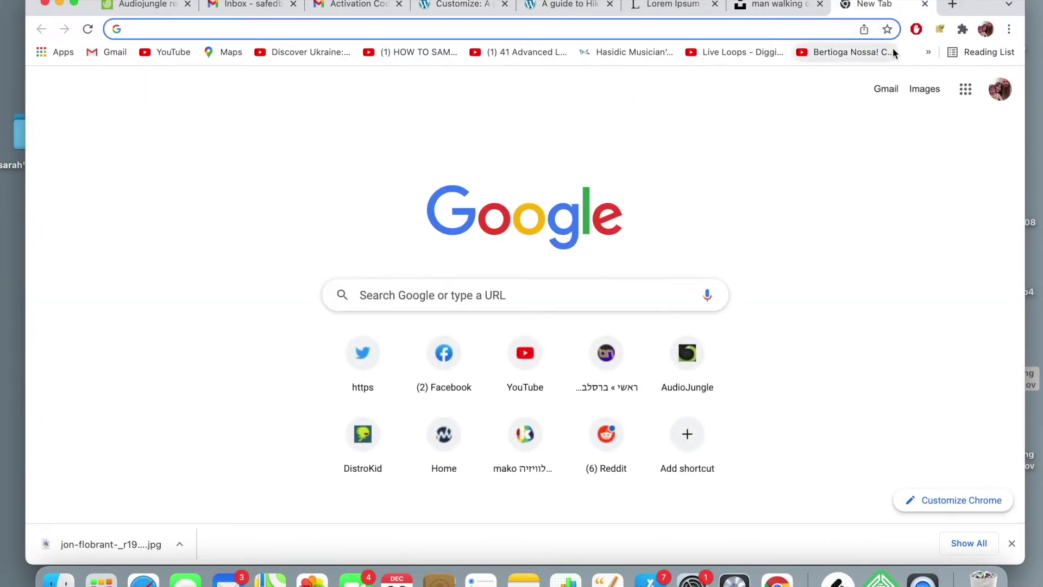
text(change featured image si)
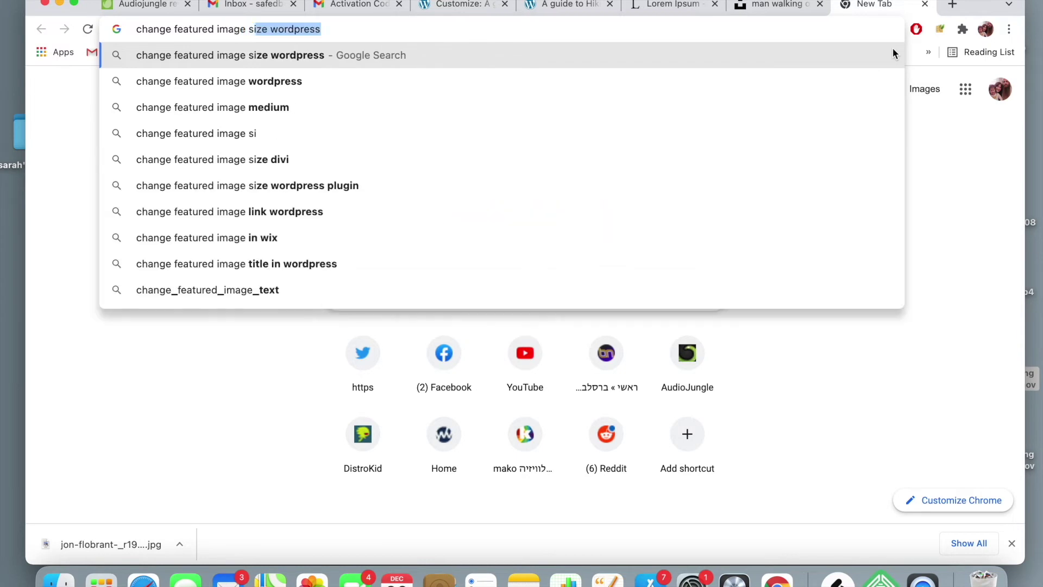
text(ze oceanwp)
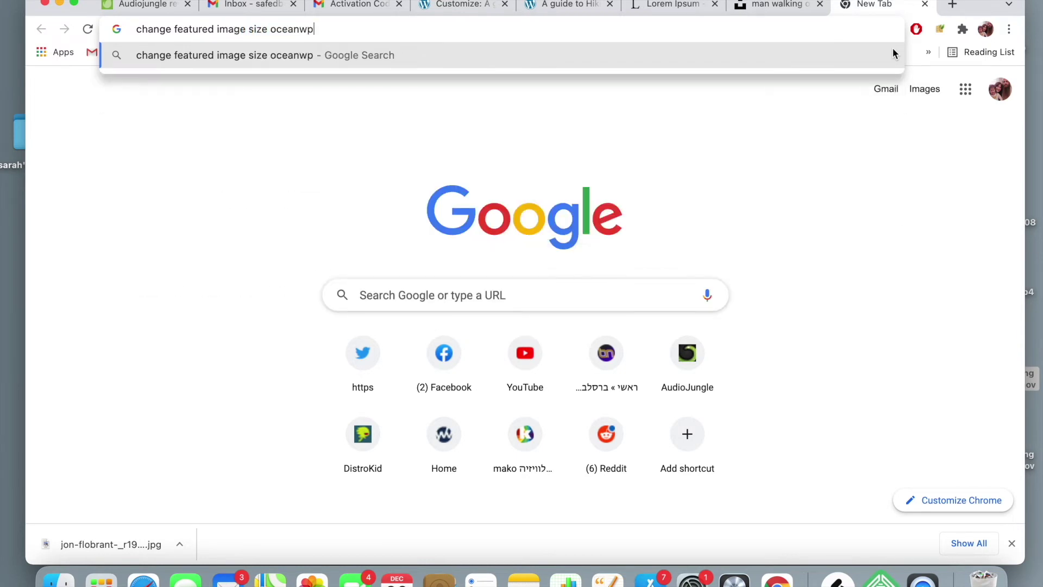
key(Return)
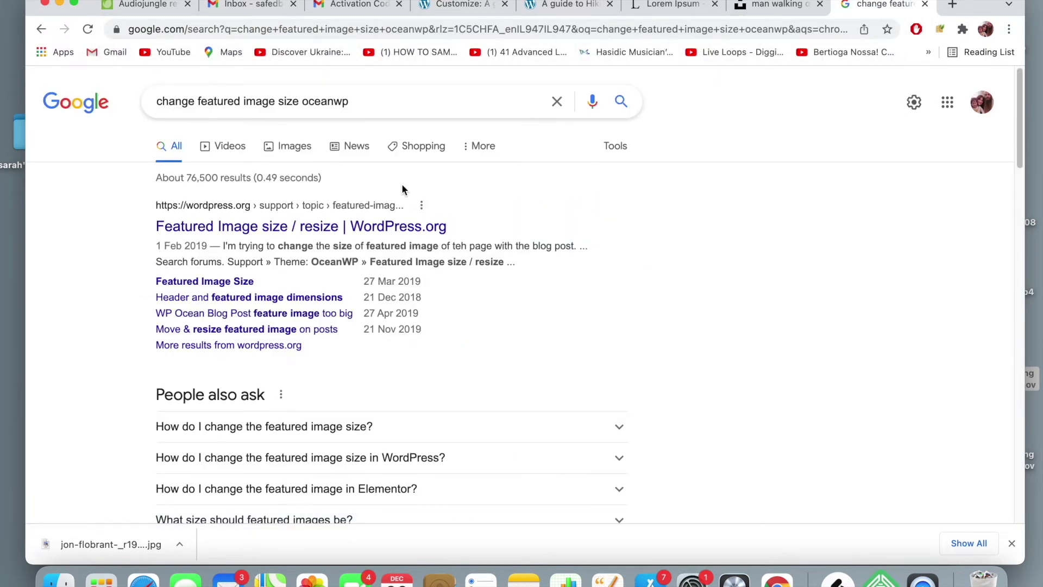
click(386, 228)
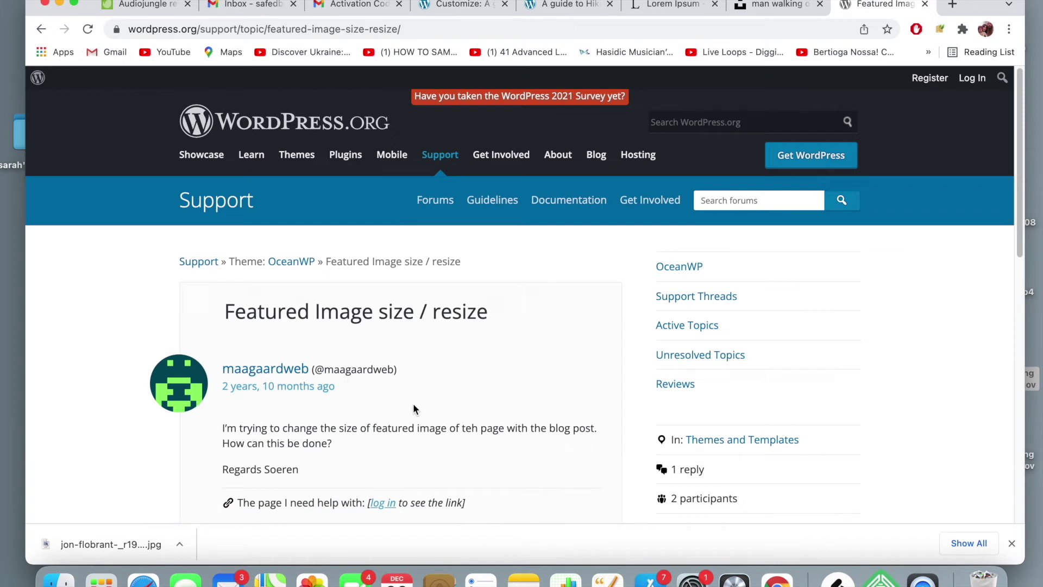
- Read the forum reply's Custom CSS snippet setting max-width: 70%, then return to the Customizer
scroll(467, 396, down, 5)
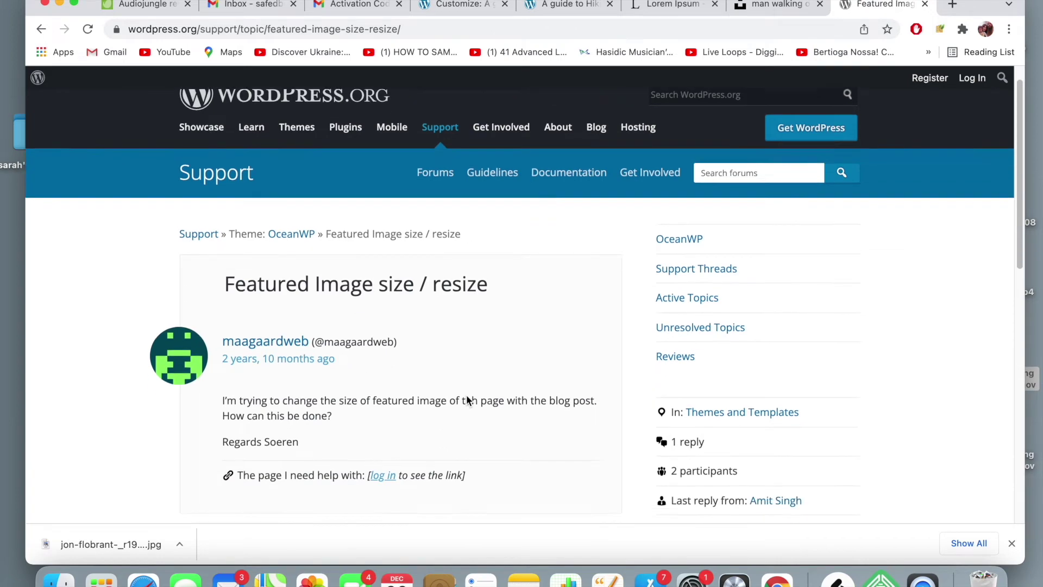
scroll(466, 401, down, 2)
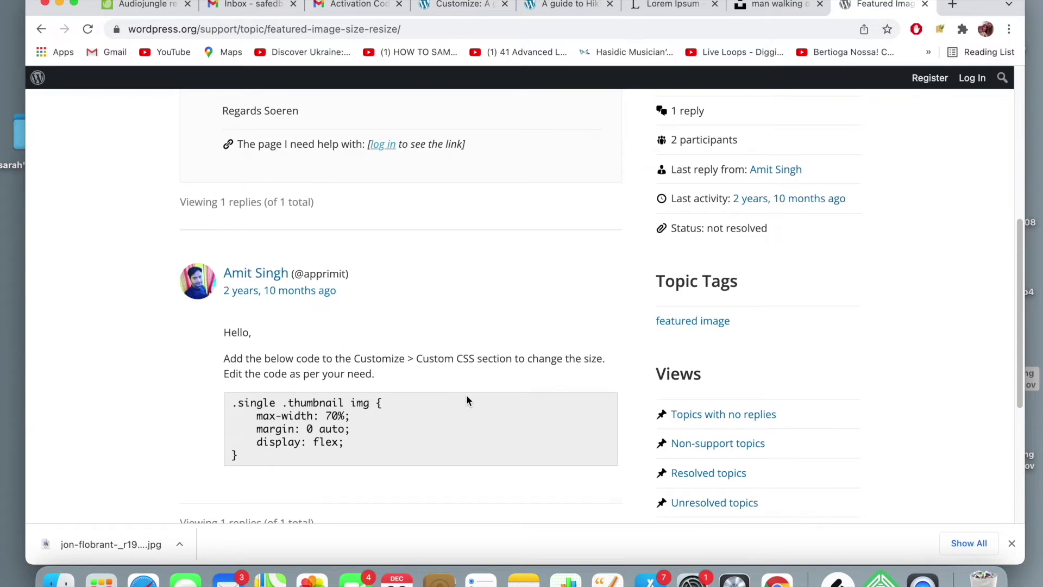
scroll(466, 400, down, 2)
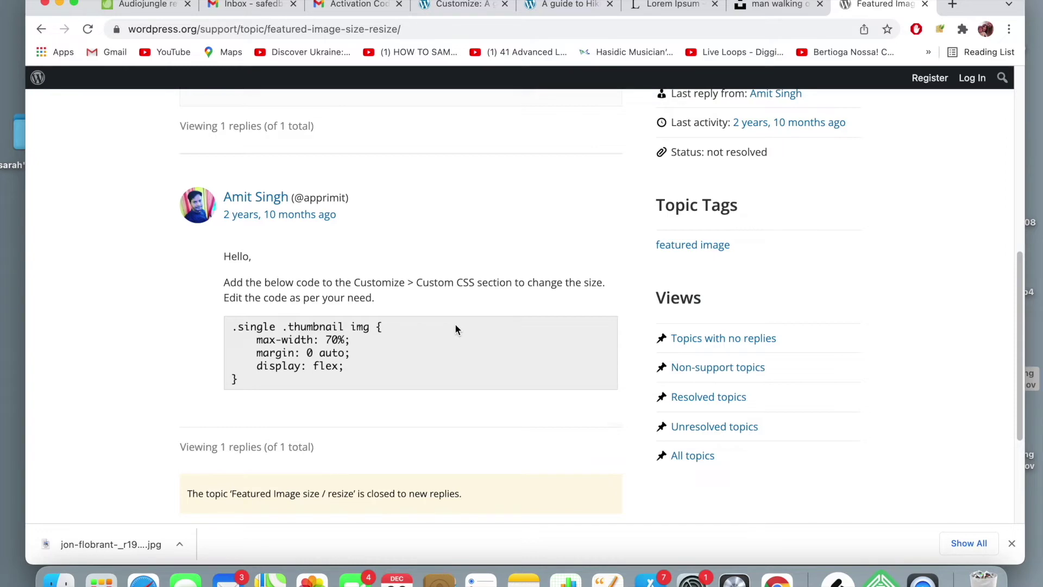
scroll(455, 324, up, 10)
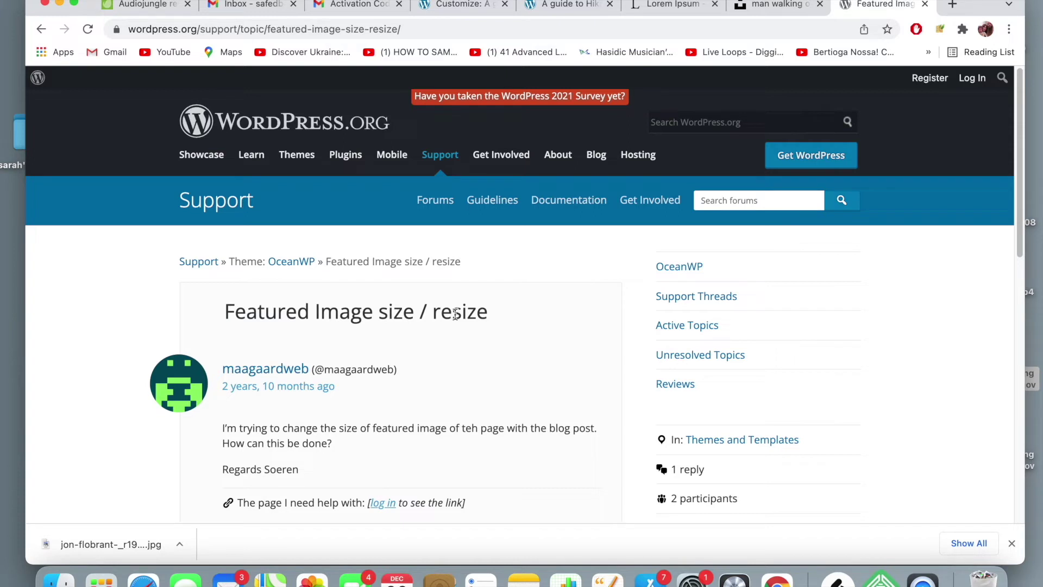
scroll(236, 360, down, 3)
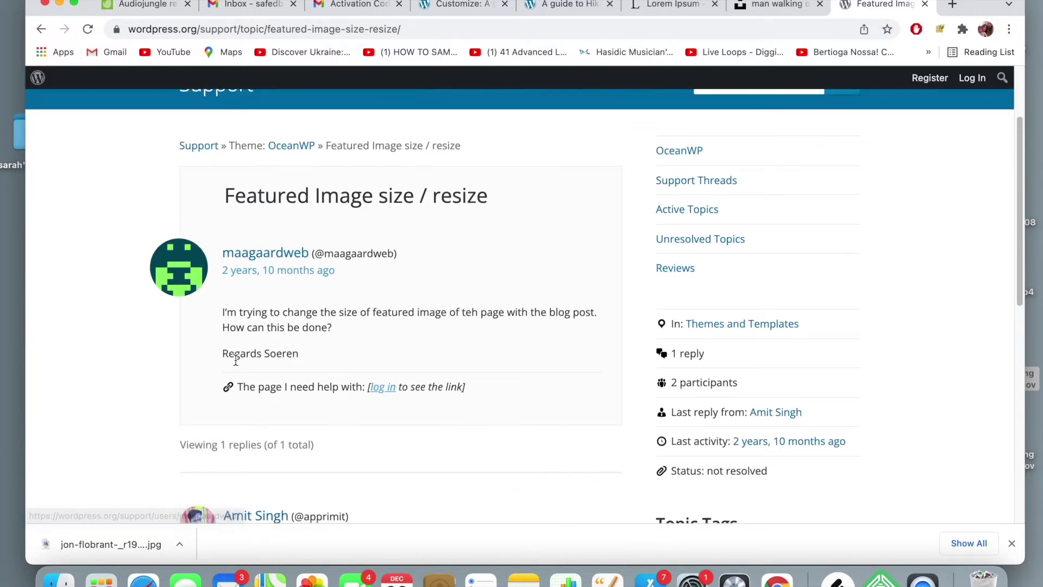
scroll(236, 360, up, 3)
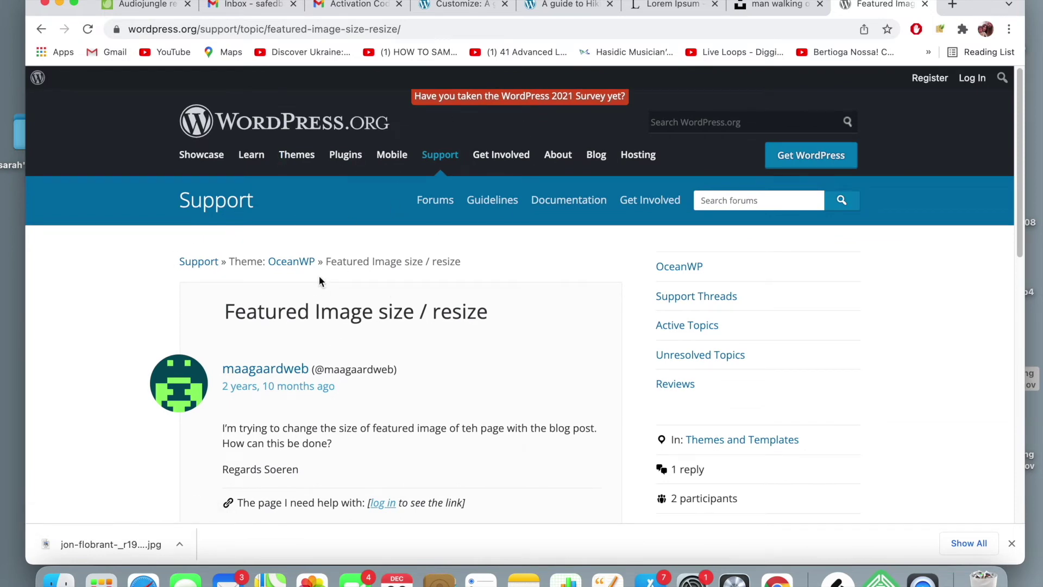
scroll(319, 280, down, 3)
scroll(319, 275, down, 6)
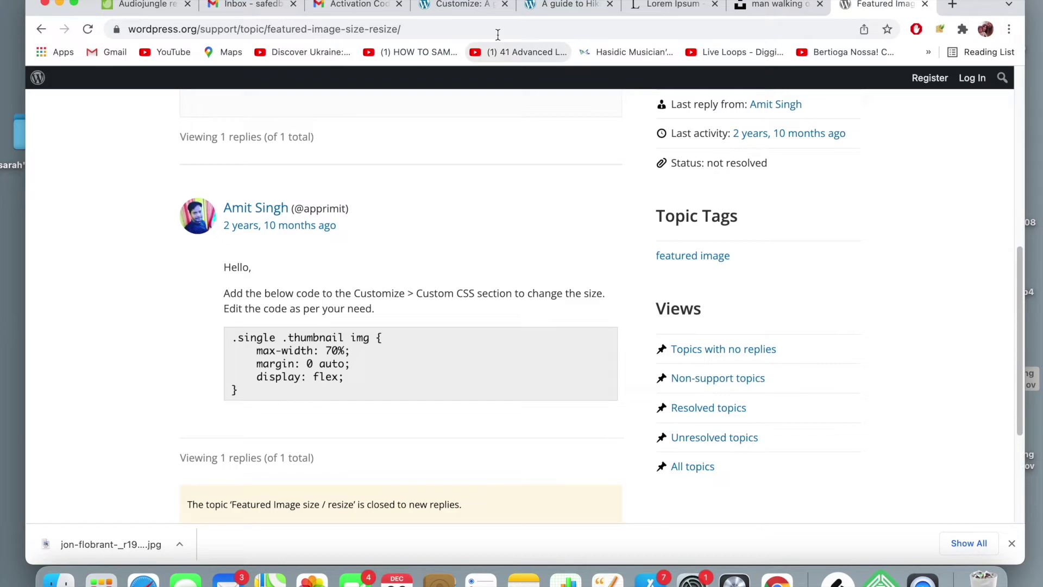
click(468, 8)
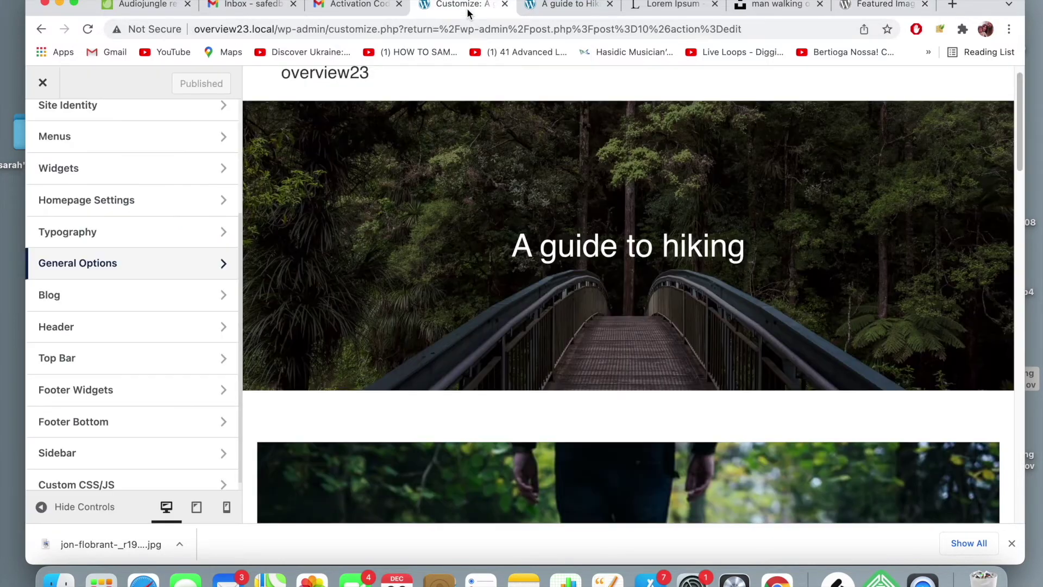
- Open the empty Custom CSS/JS editor in the Customizer
scroll(115, 259, up, 4)
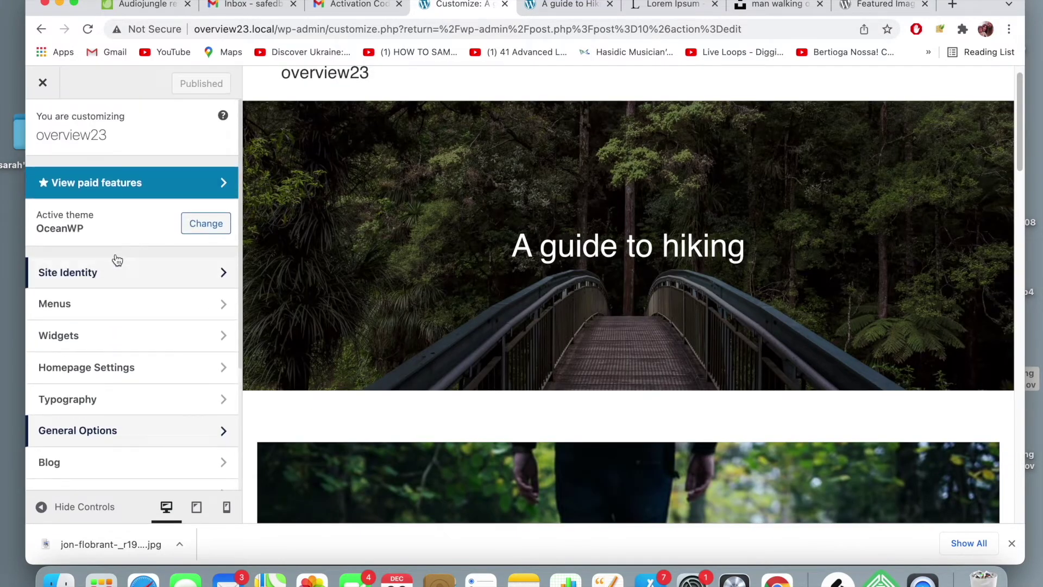
scroll(115, 255, down, 3)
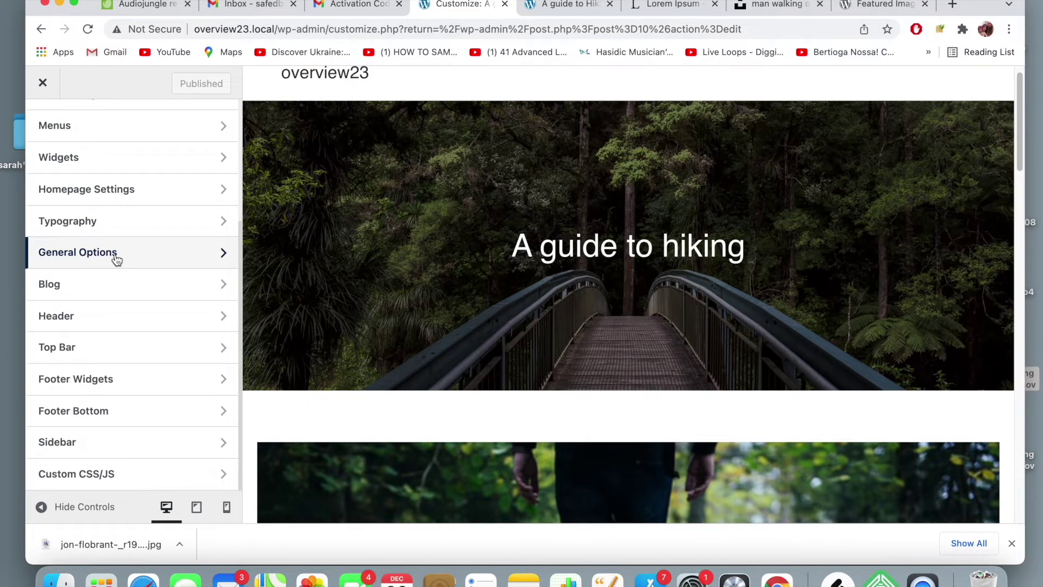
click(142, 468)
click(88, 199)
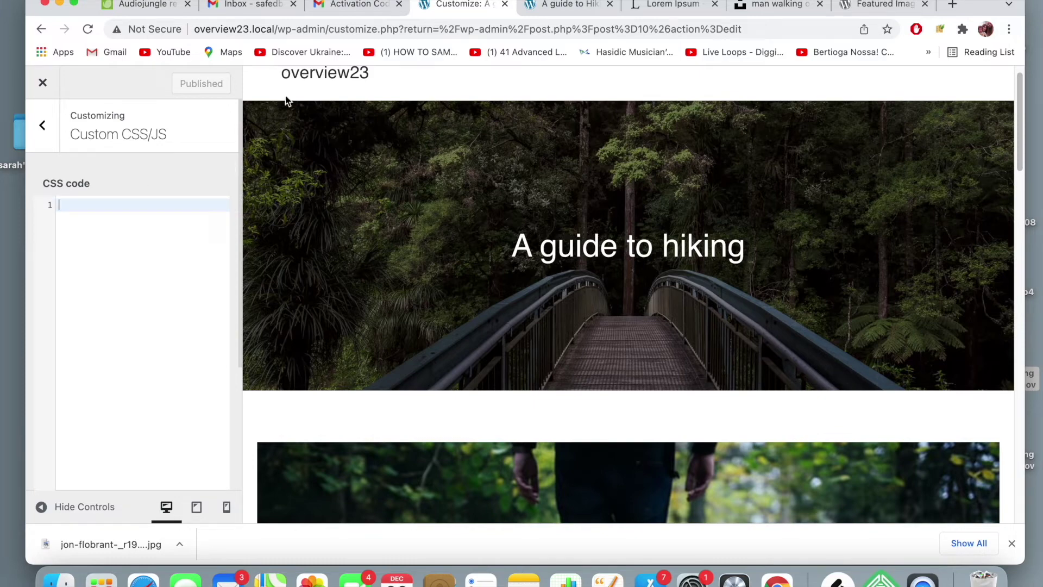
- Copy the forum reply's .single .thumbnail img CSS rule and return to the CSS editor
click(896, 19)
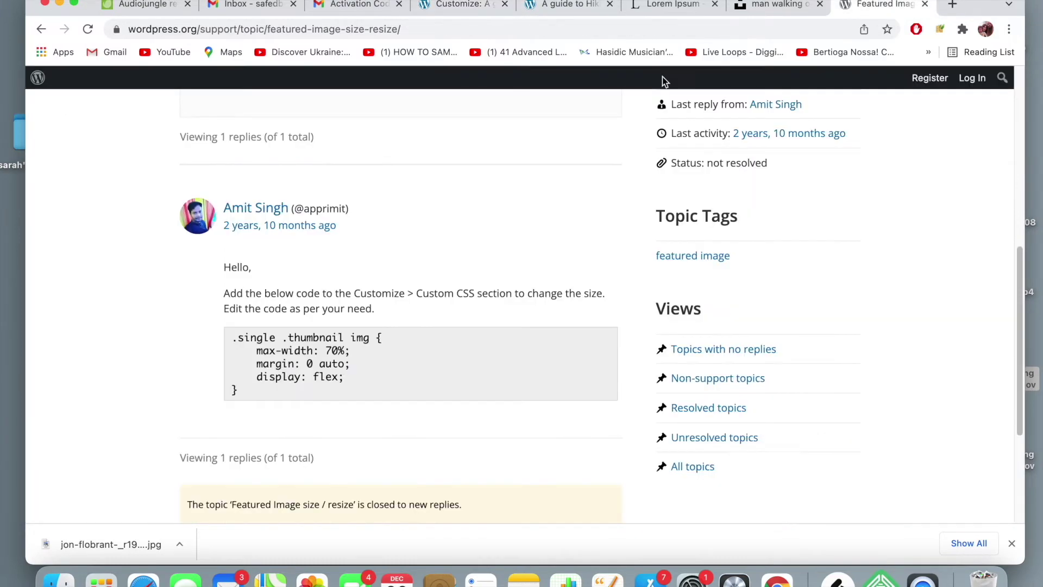
drag(240, 396, 229, 339)
key(super+c)
click(458, 4)
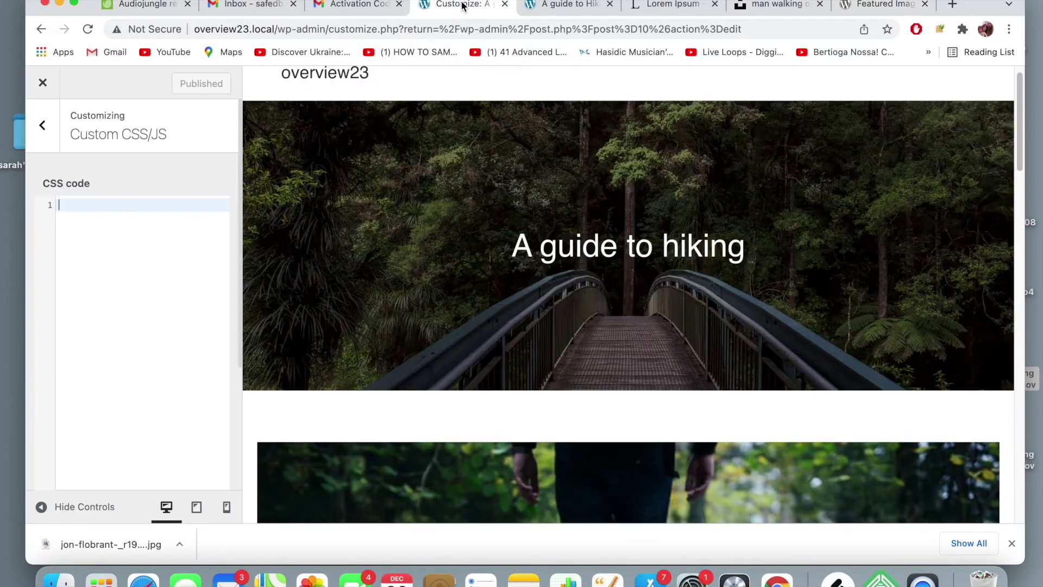
click(86, 207)
- Paste the CSS rule and try max-width 30% and 90% before settling on 70%
key(super+v)
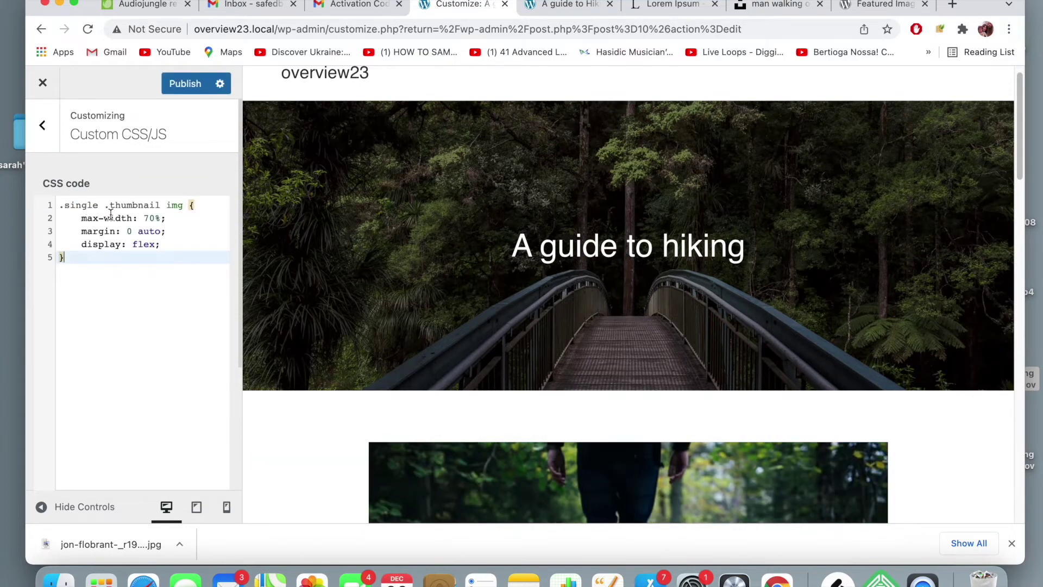
scroll(373, 267, down, 7)
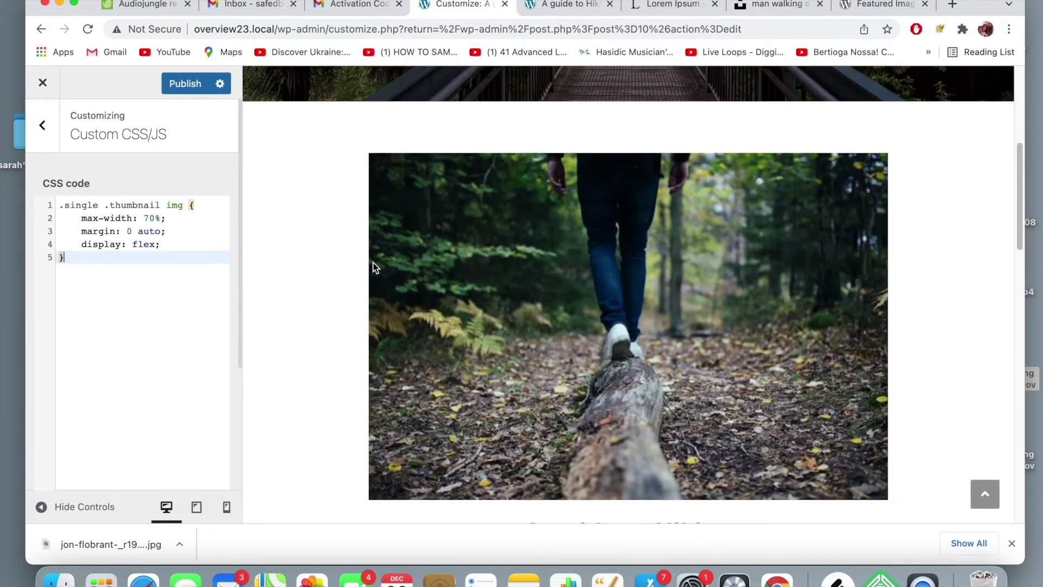
scroll(373, 267, up, 2)
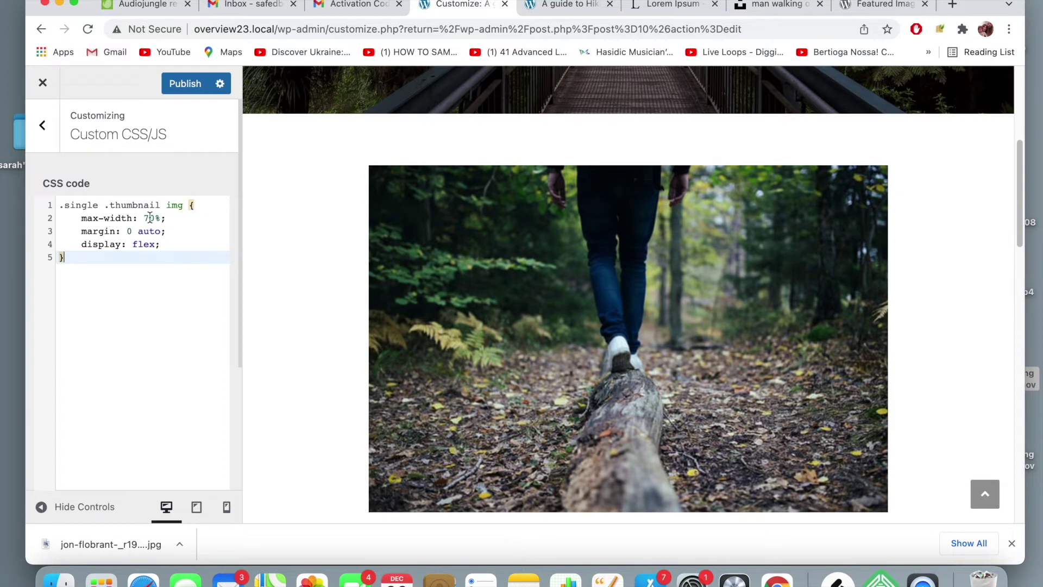
click(148, 218)
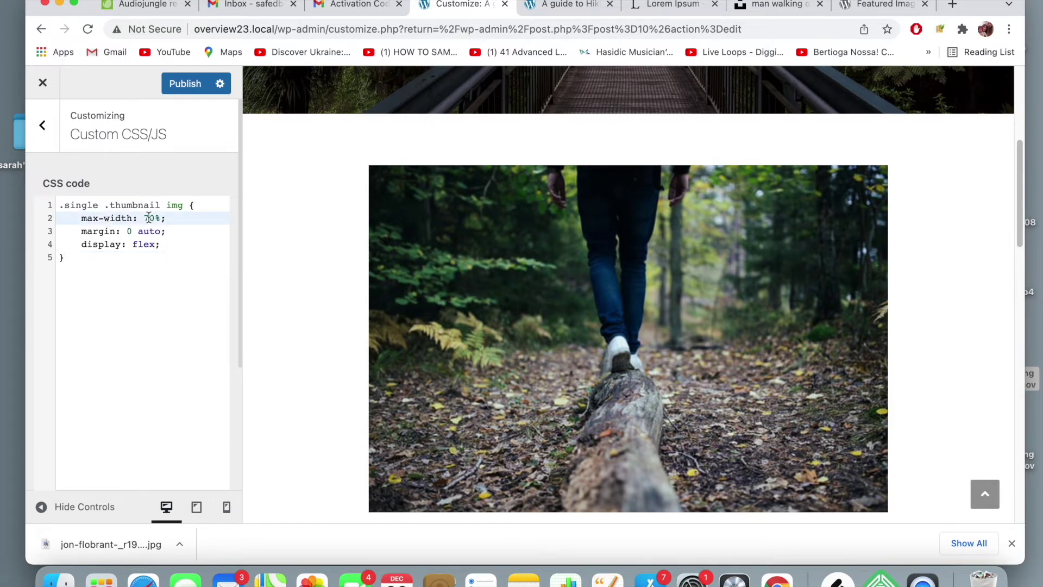
key(BackSpace)
text(3)
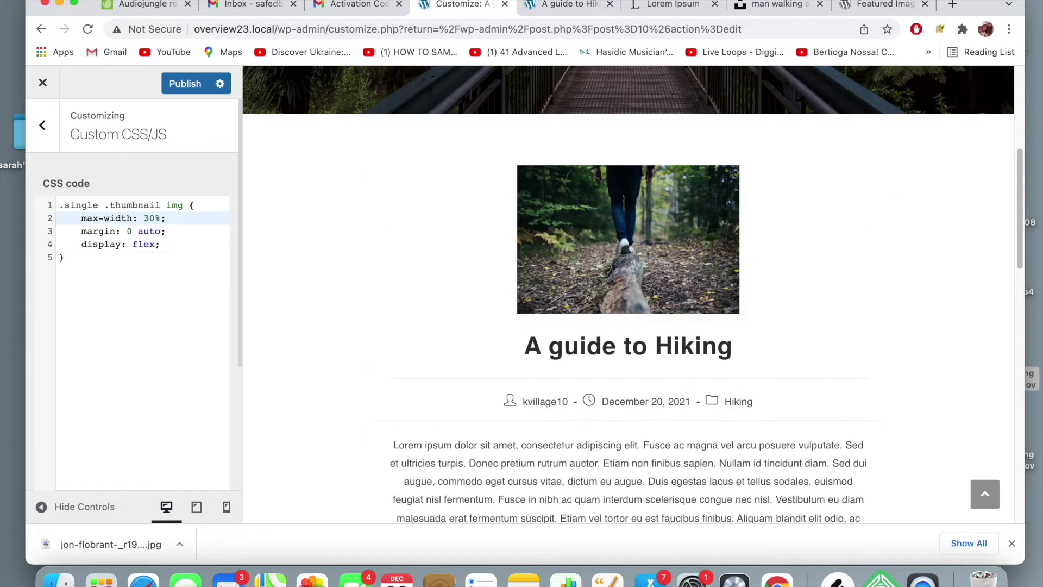
key(BackSpace)
text(9)
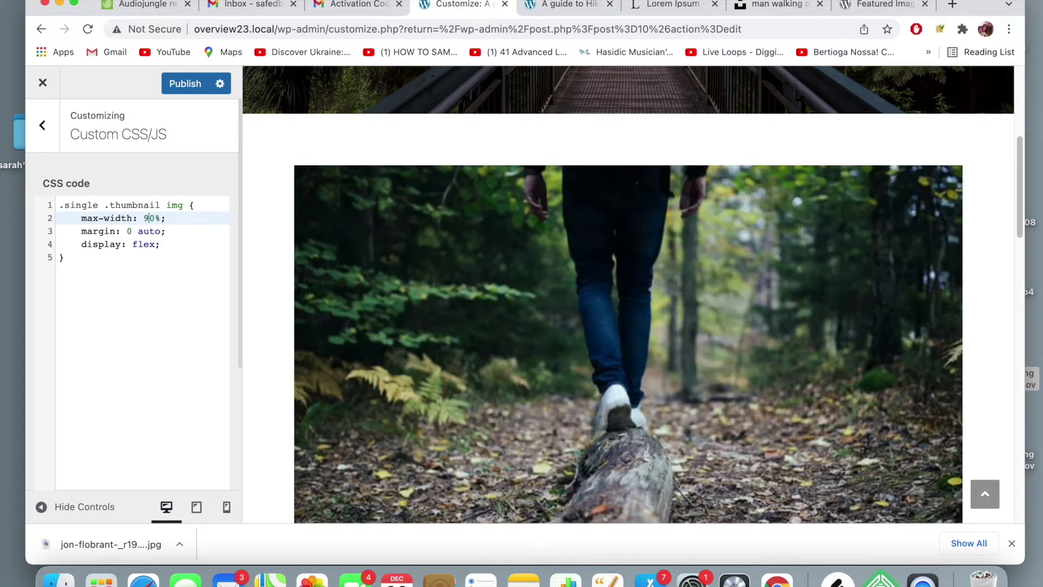
key(BackSpace)
text(7)
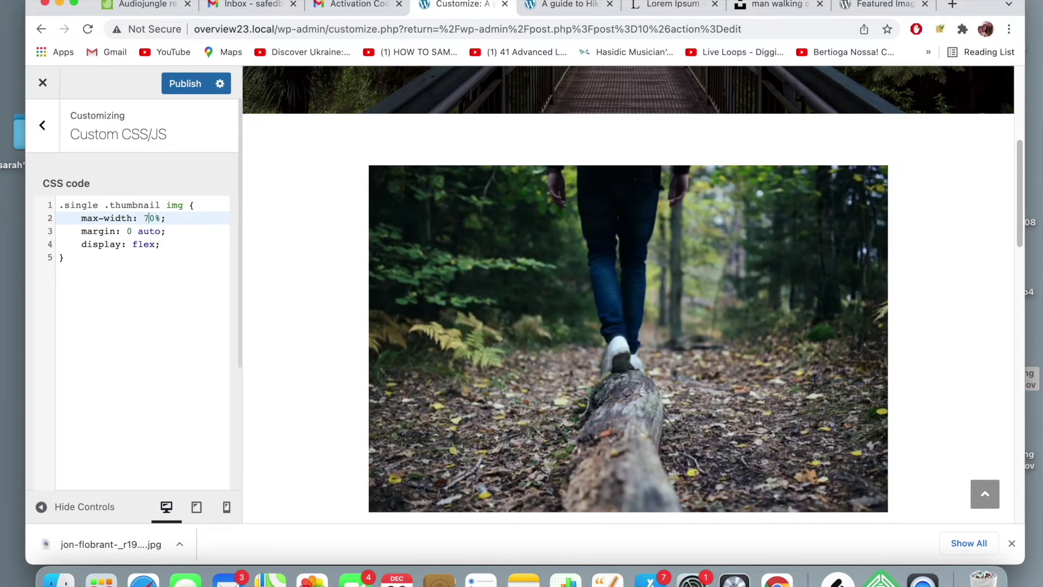
- Publish the max-width: 70% custom CSS and view the live hiking post
scroll(471, 240, down, 5)
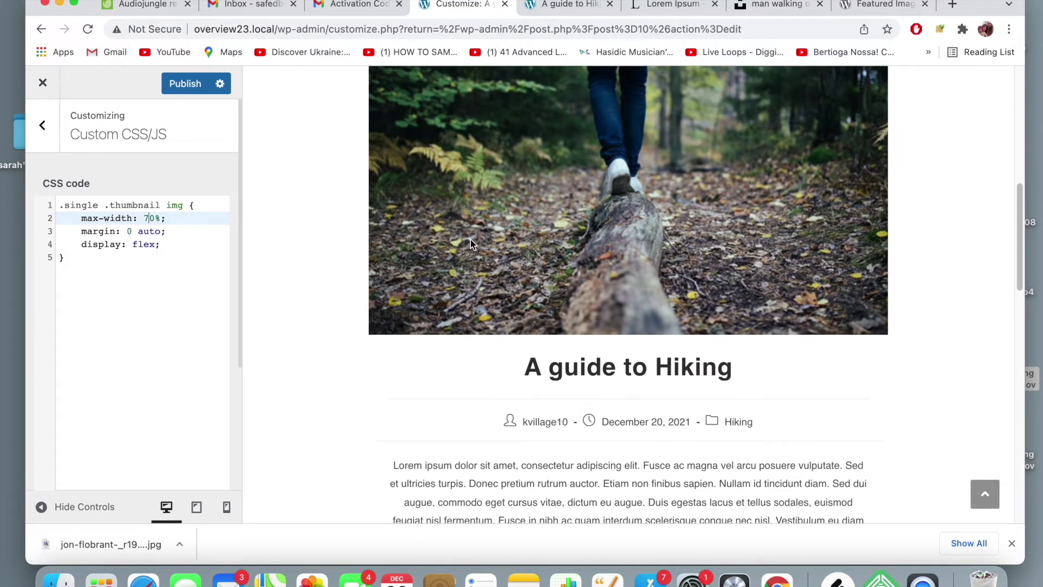
scroll(452, 217, up, 4)
click(181, 86)
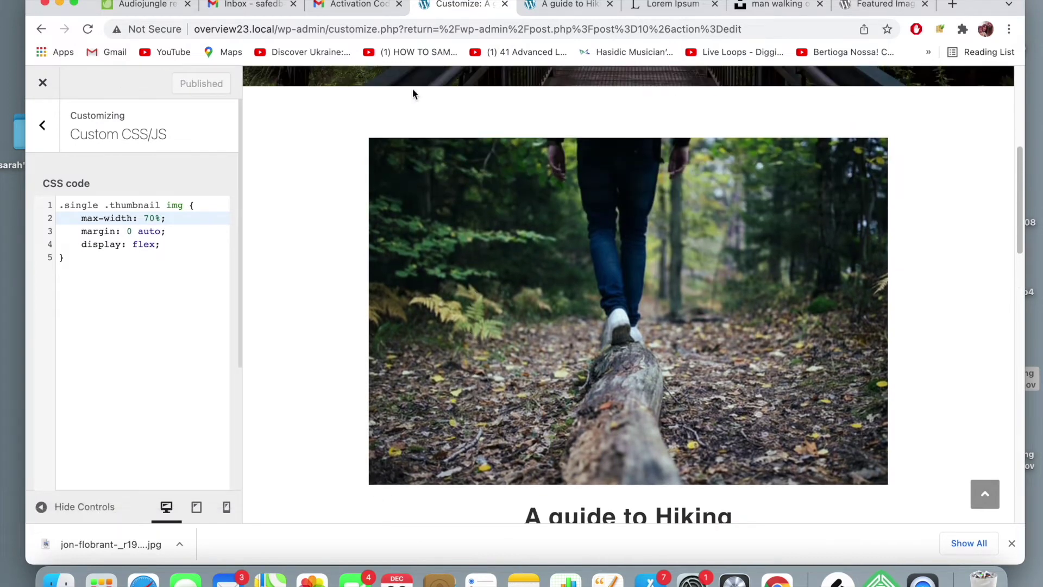
click(565, 6)
- Reload the hiking post to check how the resized featured image looks
key(super+r)
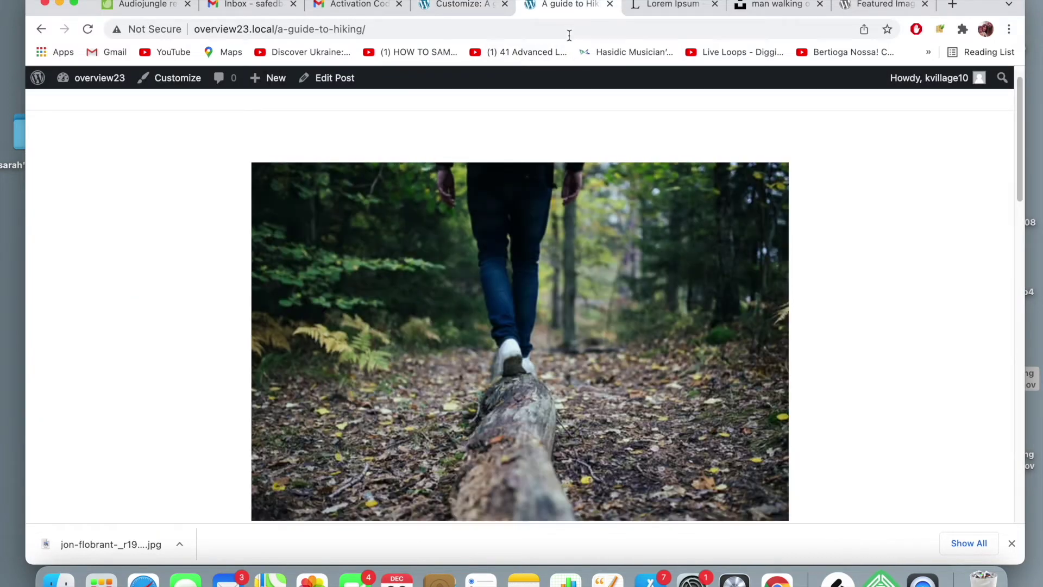
scroll(613, 270, down, 3)
scroll(612, 270, up, 3)
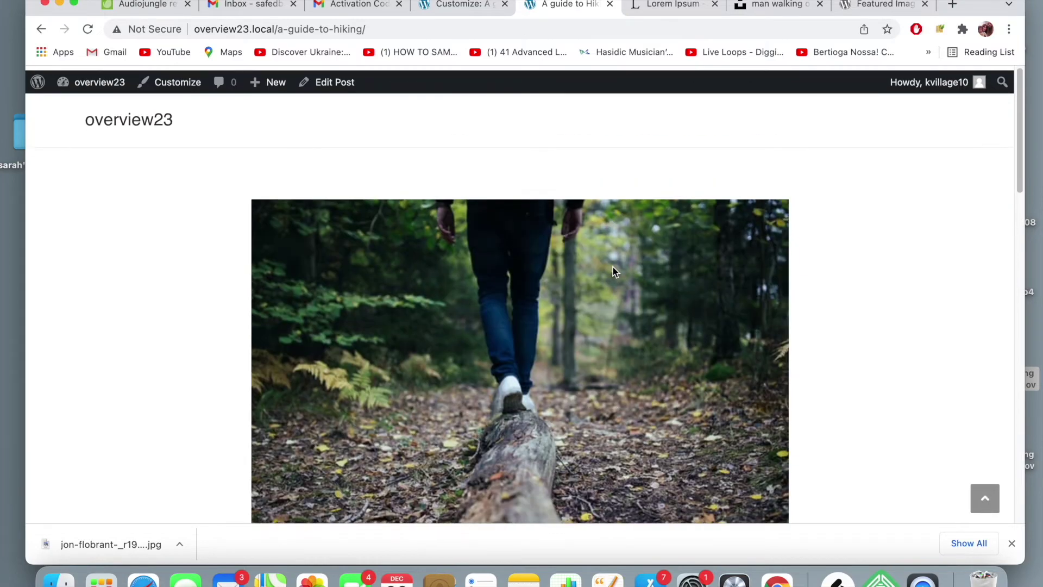
- Change the thumbnail image max-width to 50% in the Custom CSS and publish it
click(465, 6)
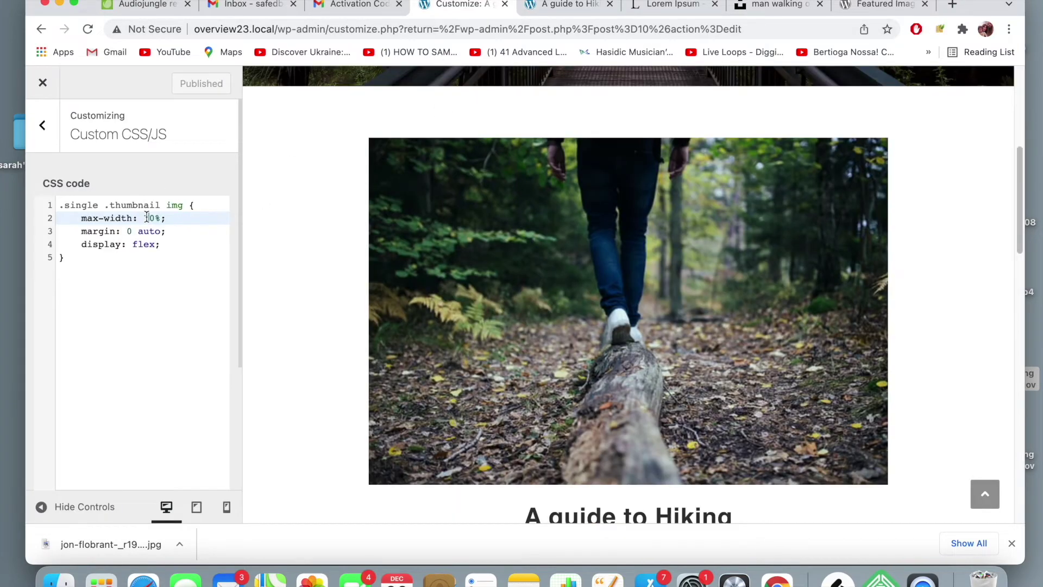
double_click(146, 217)
text(50)
click(171, 79)
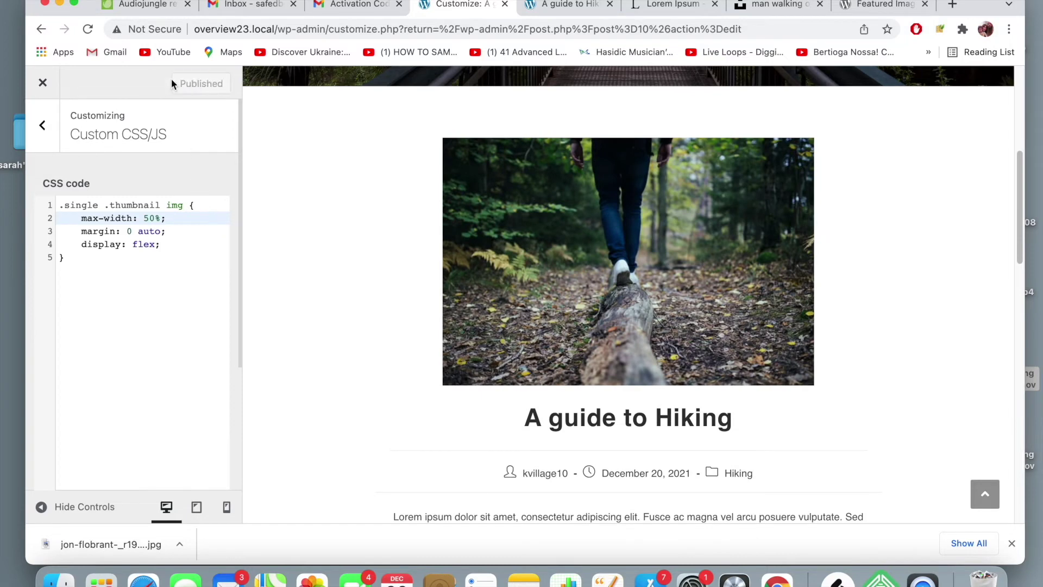
- Reload the live hiking post and look over the featured image at 50% width
click(567, 4)
click(545, 29)
key(Return)
scroll(476, 235, down, 1)
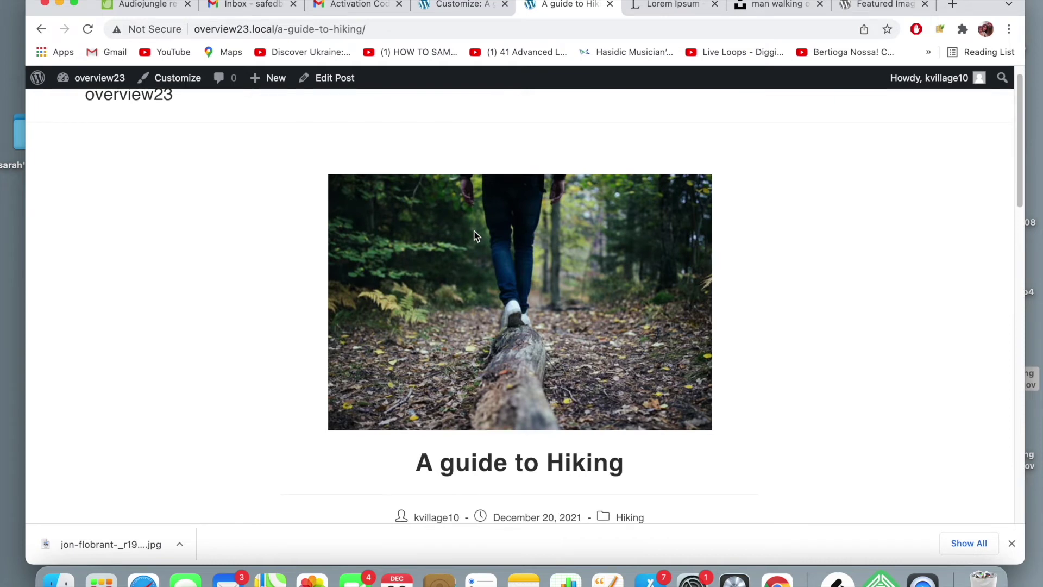
scroll(476, 235, up, 1)
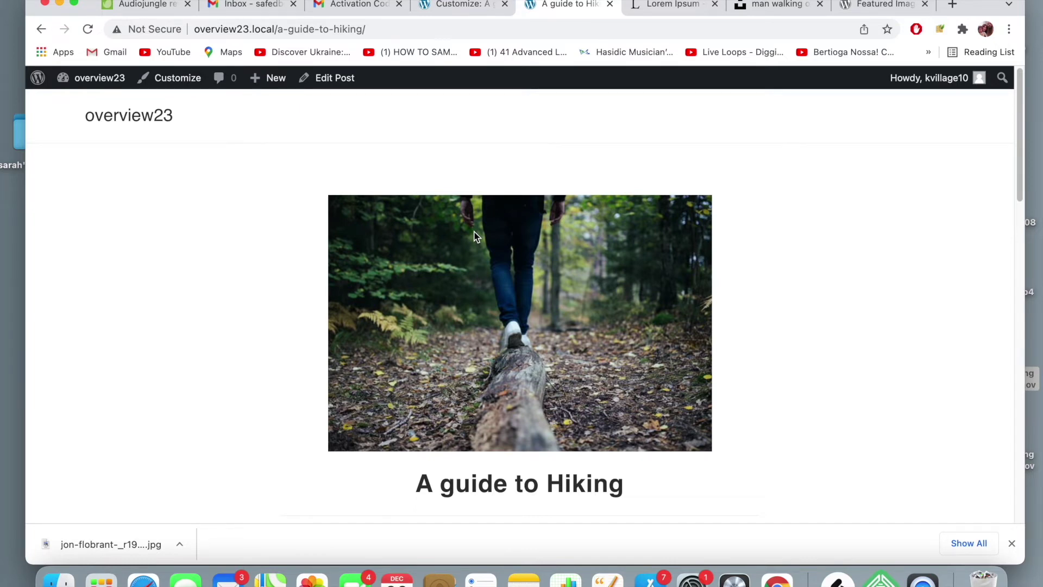
scroll(462, 273, up, 1)
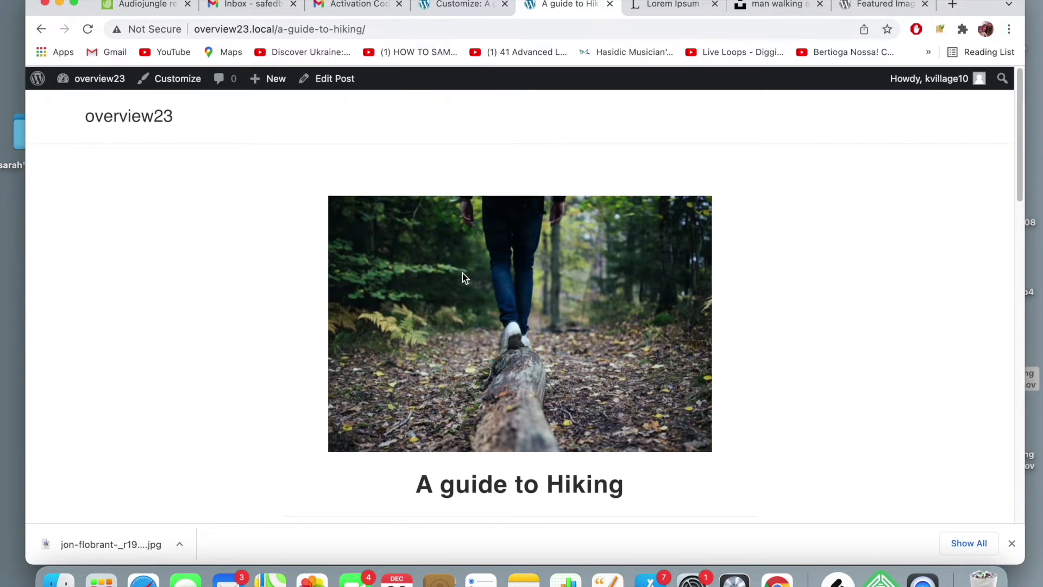
scroll(462, 273, down, 2)
scroll(462, 272, up, 2)
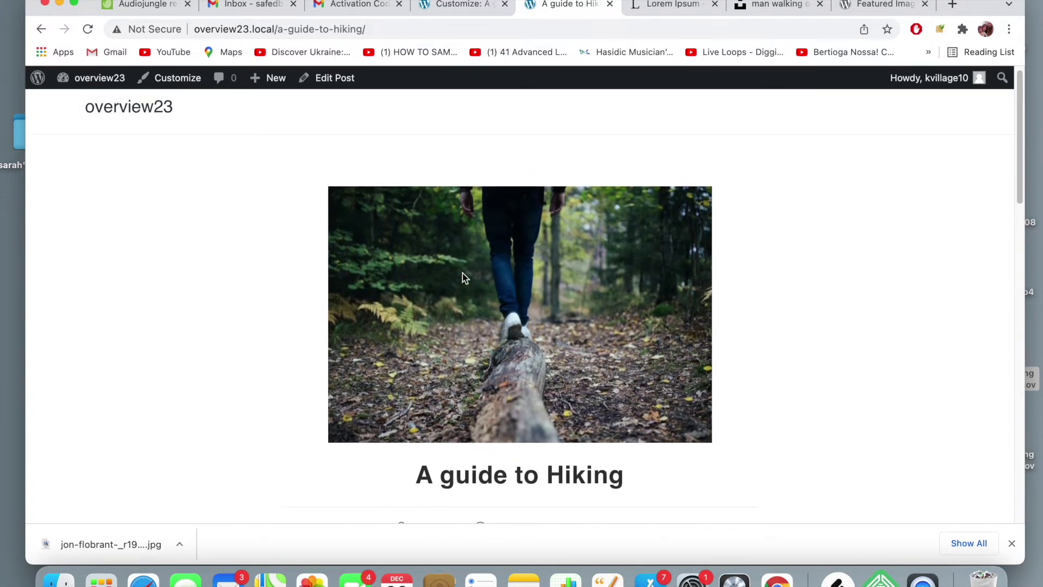
- Return from the featured-image-size support topic to the Google search results
click(472, 6)
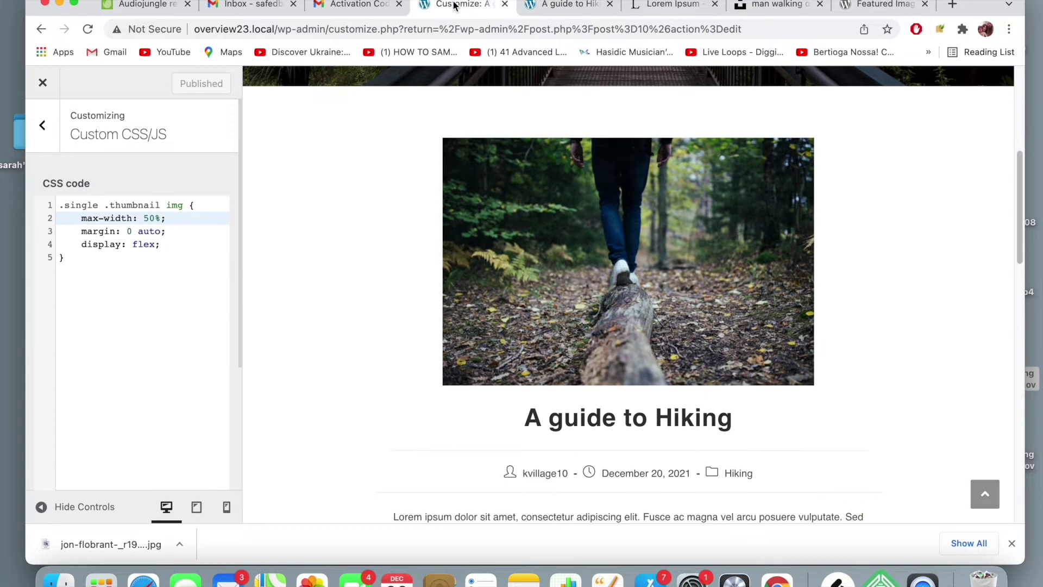
click(867, 5)
click(40, 32)
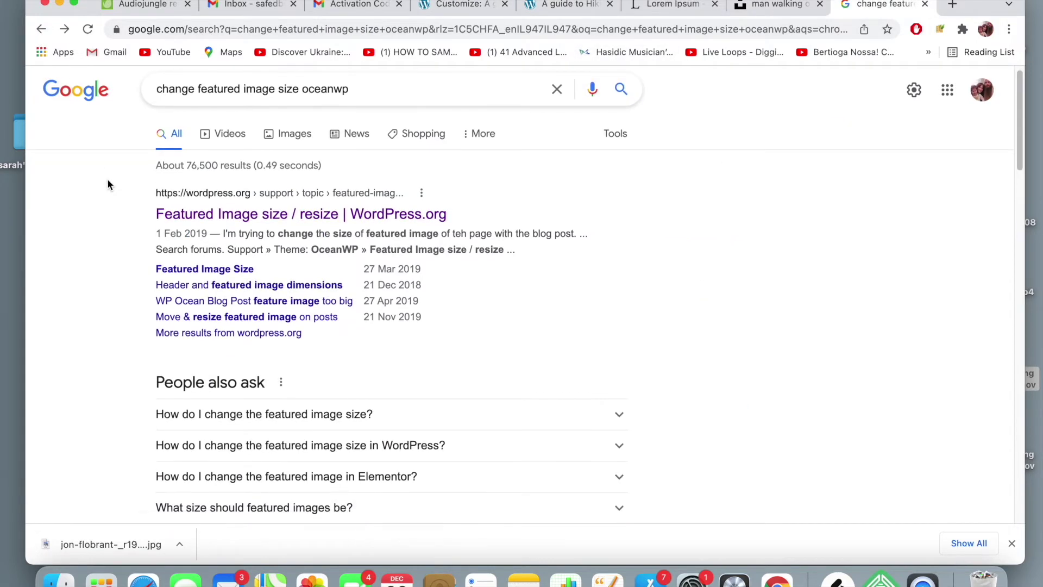
- Read HubSpot's 'How to Change Your Featured Image Size in WordPress' article, then go back to the hiking post
scroll(108, 185, down, 3)
scroll(108, 184, down, 2)
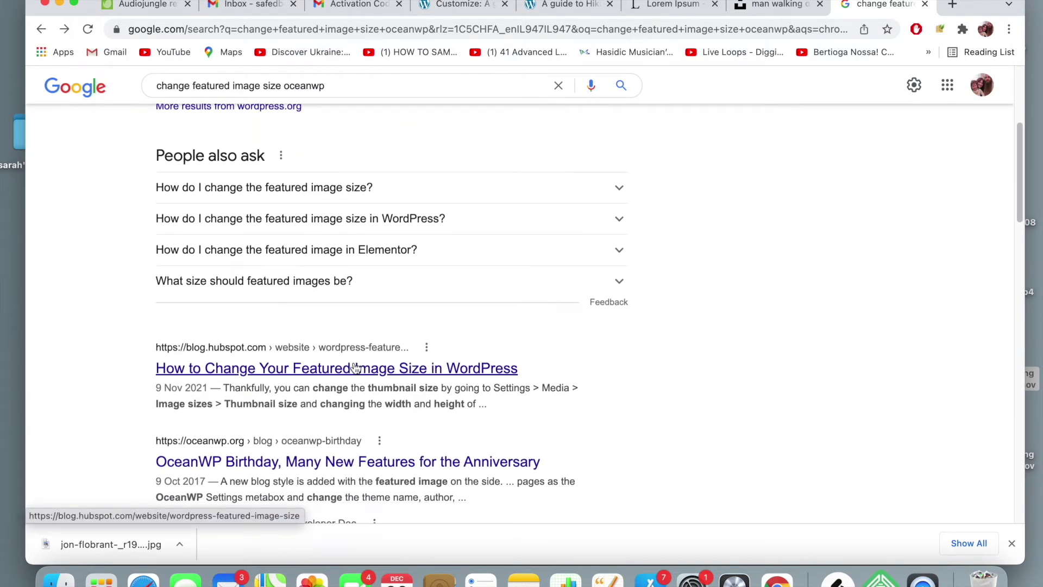
click(355, 368)
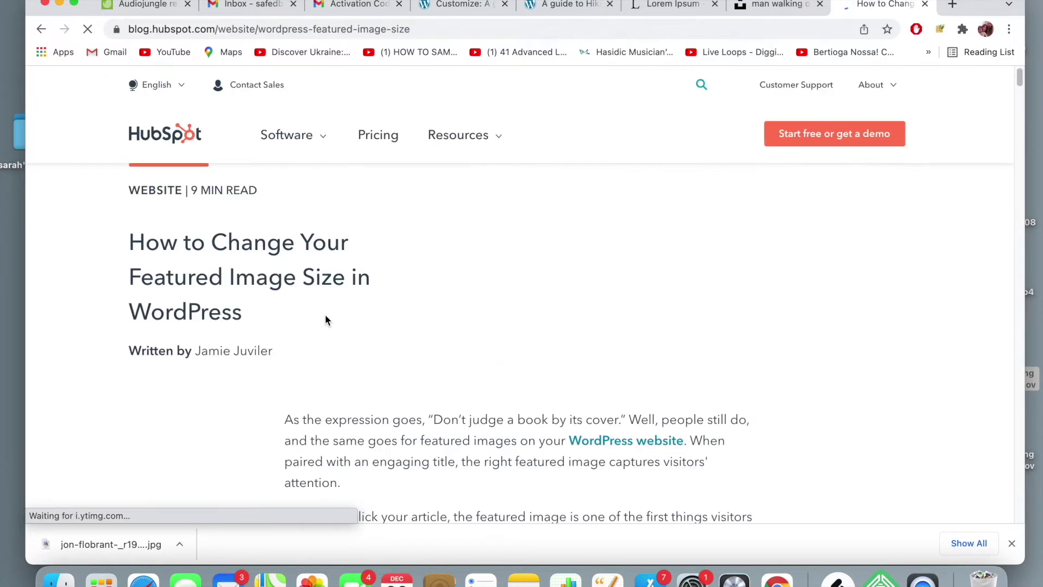
scroll(325, 319, down, 2)
scroll(325, 314, down, 3)
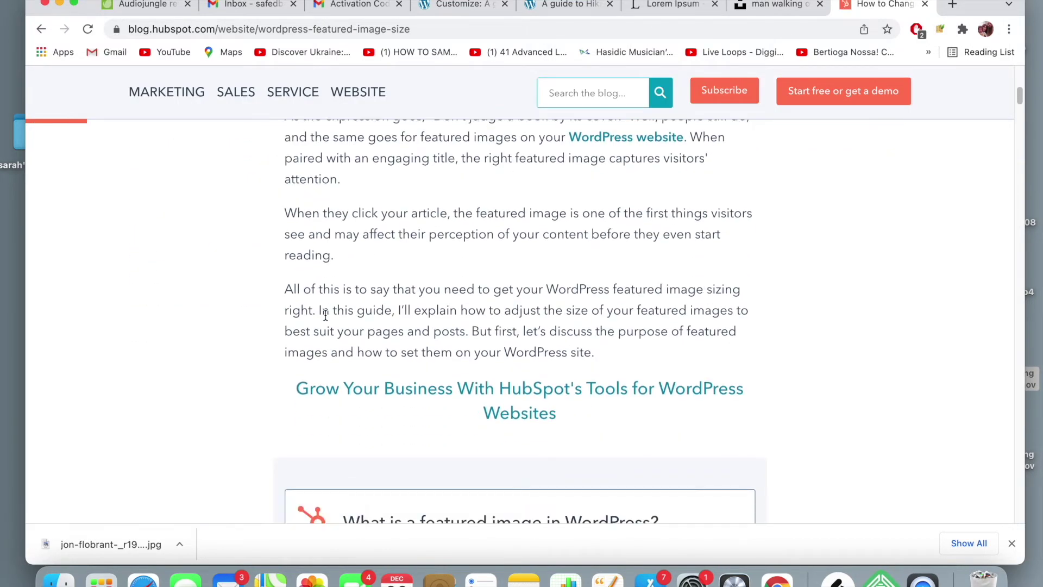
scroll(326, 315, down, 1)
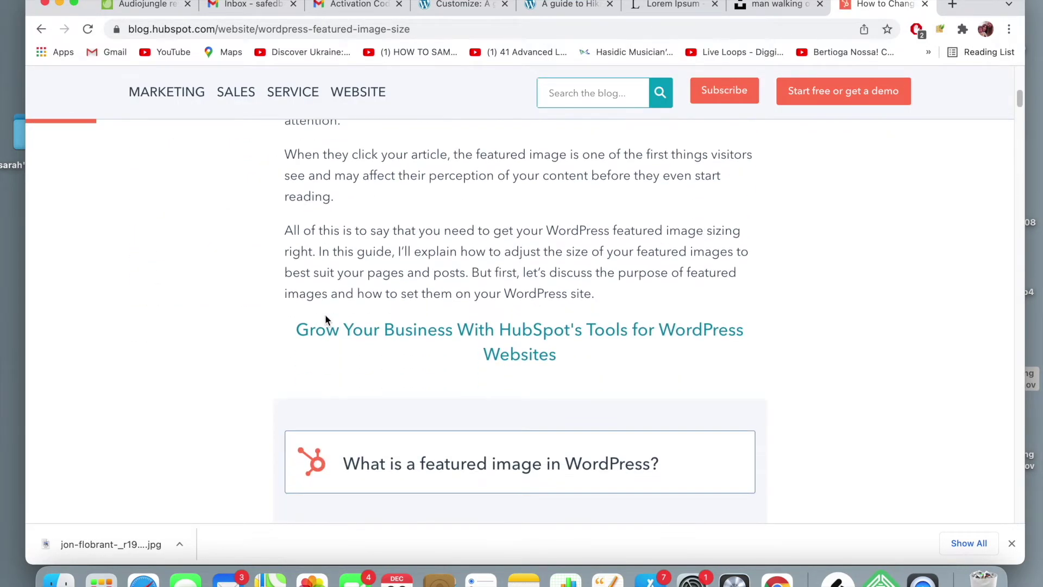
scroll(325, 320, up, 8)
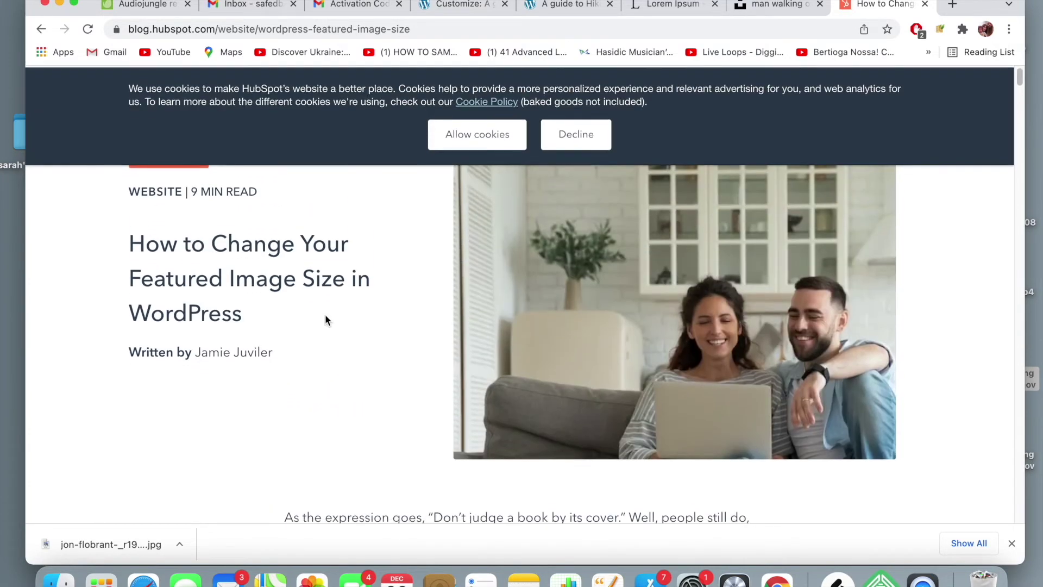
click(568, 5)
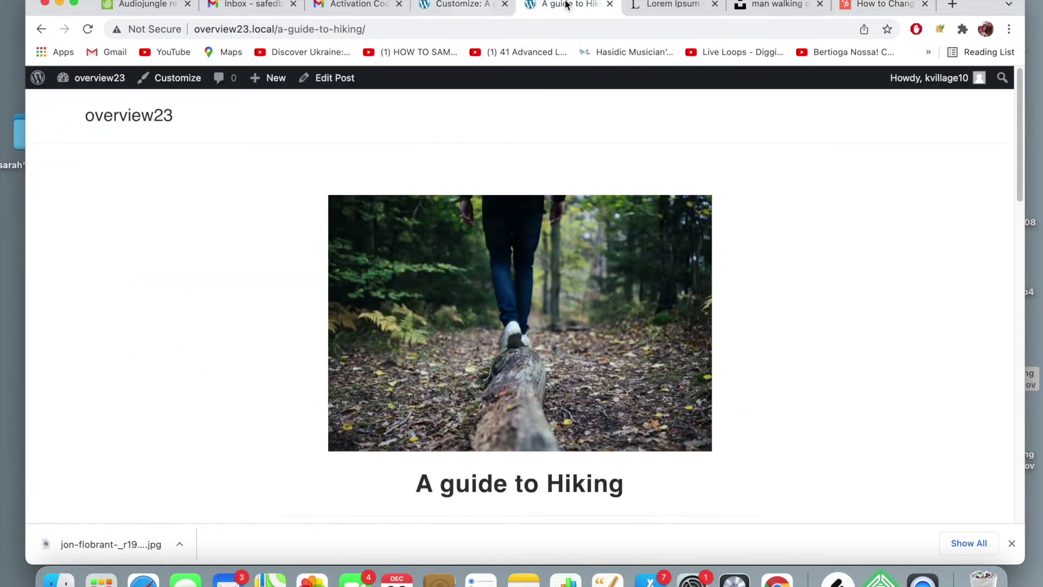
- Scroll through the hiking post to review its resized featured image
scroll(519, 179, down, 5)
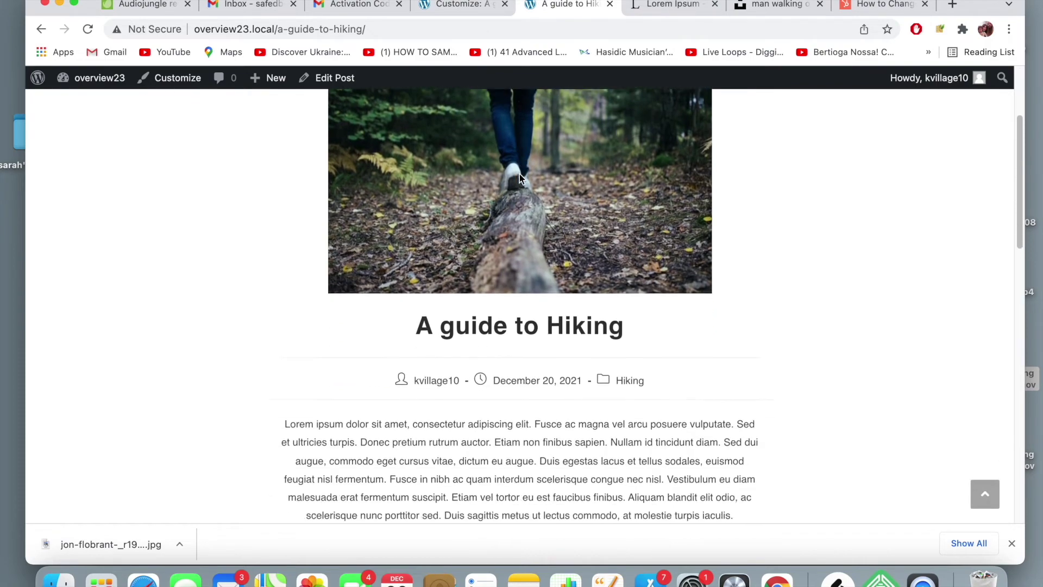
scroll(520, 177, down, 1)
scroll(519, 173, down, 8)
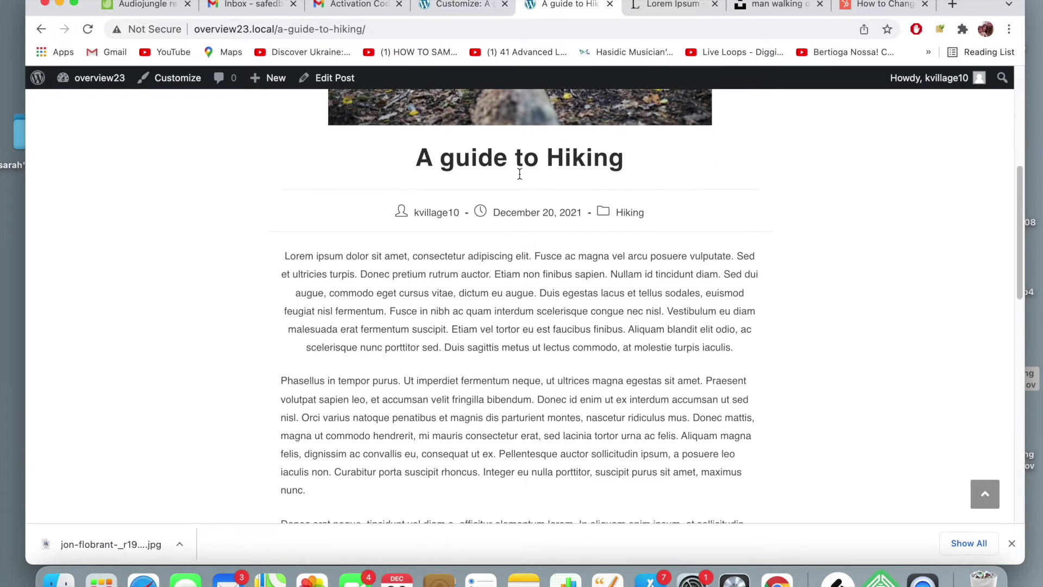
scroll(519, 173, down, 11)
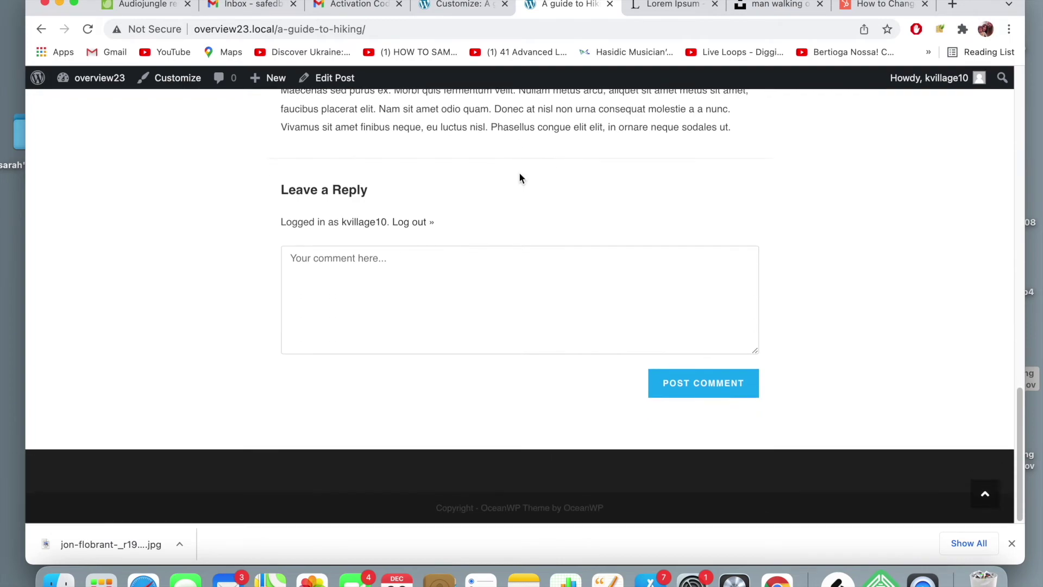
scroll(519, 172, up, 19)
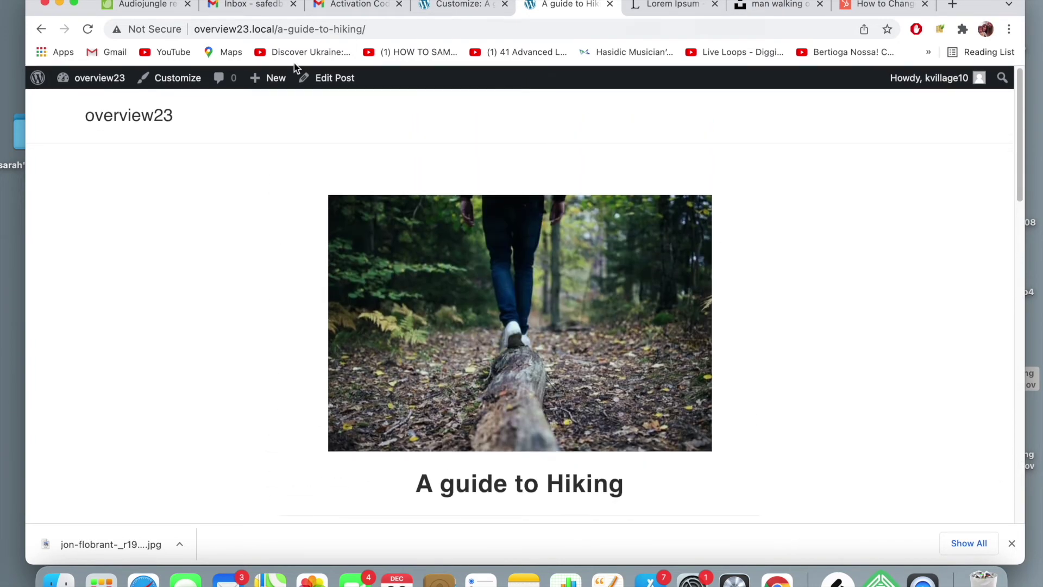
- Open the home page from the overview23 site title and look over the Welcome to Nature banner
click(118, 114)
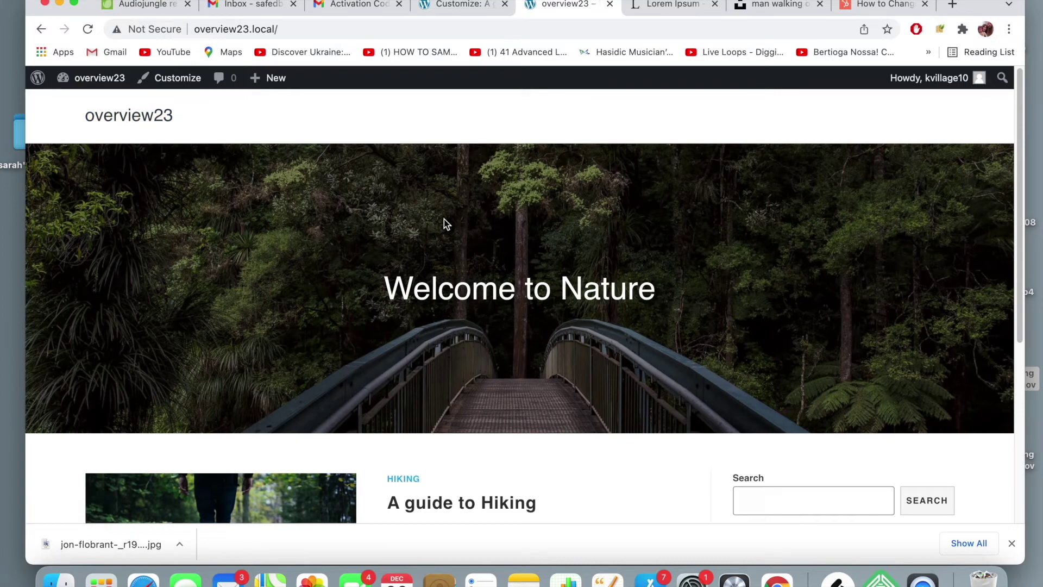
scroll(385, 235, down, 1)
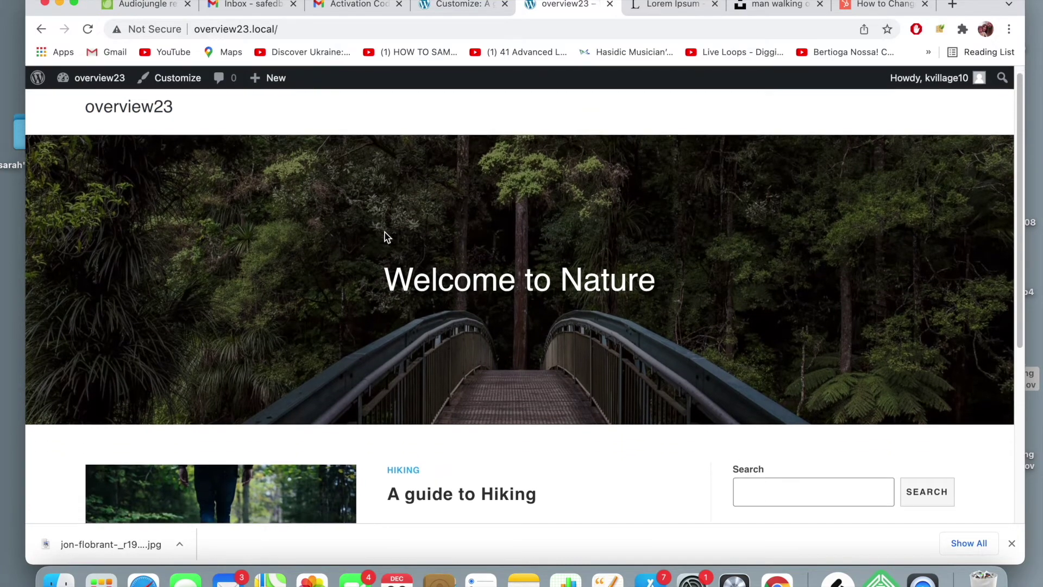
scroll(384, 235, down, 5)
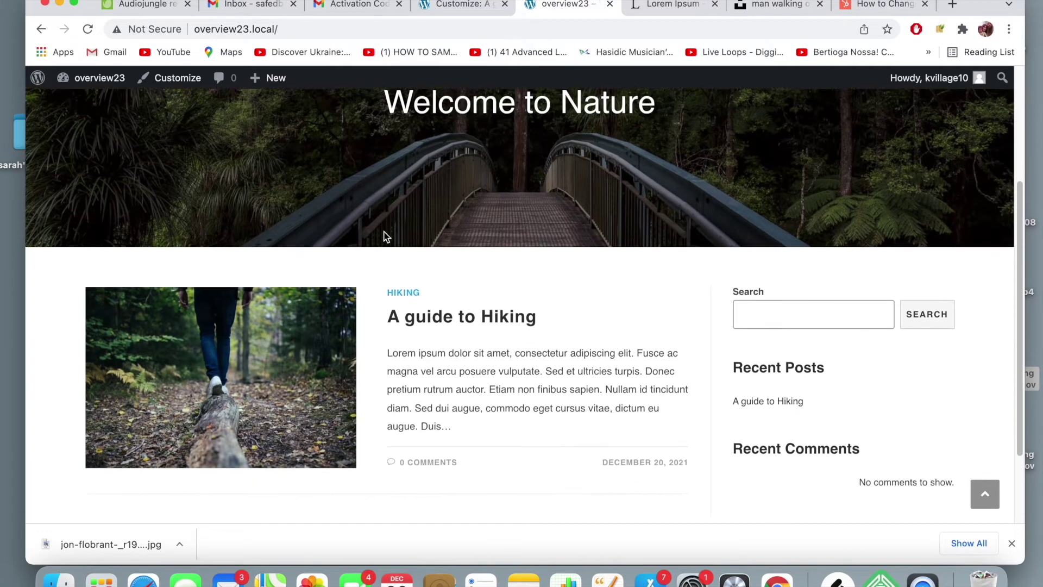
scroll(384, 230, down, 2)
scroll(383, 230, up, 10)
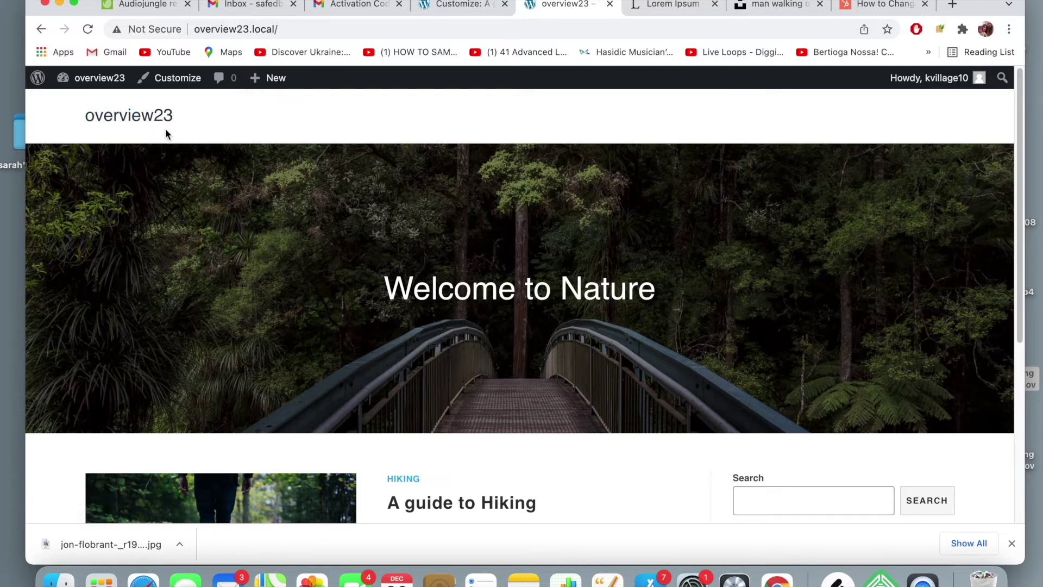
scroll(490, 268, down, 5)
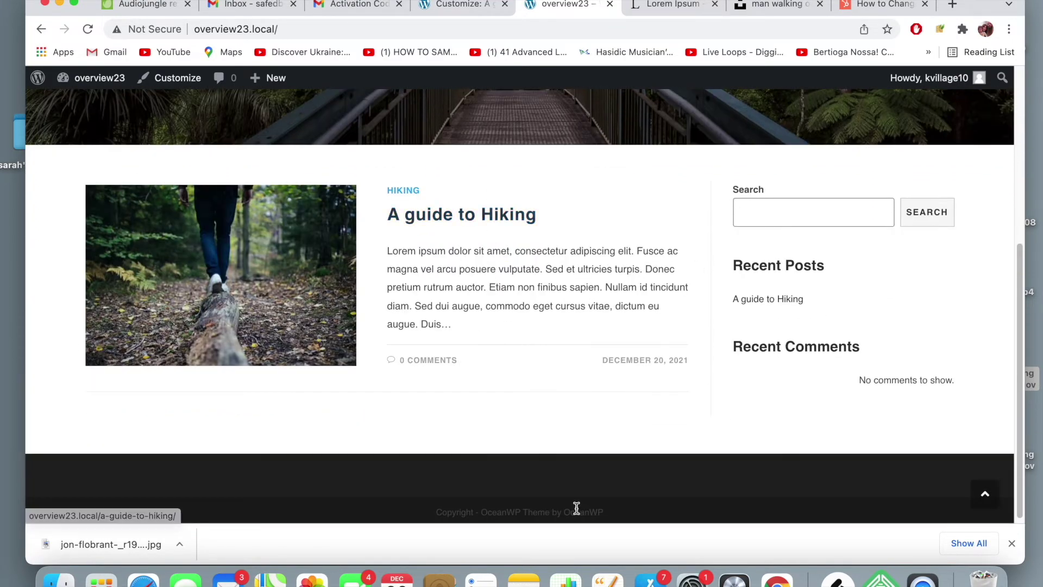
scroll(554, 265, up, 6)
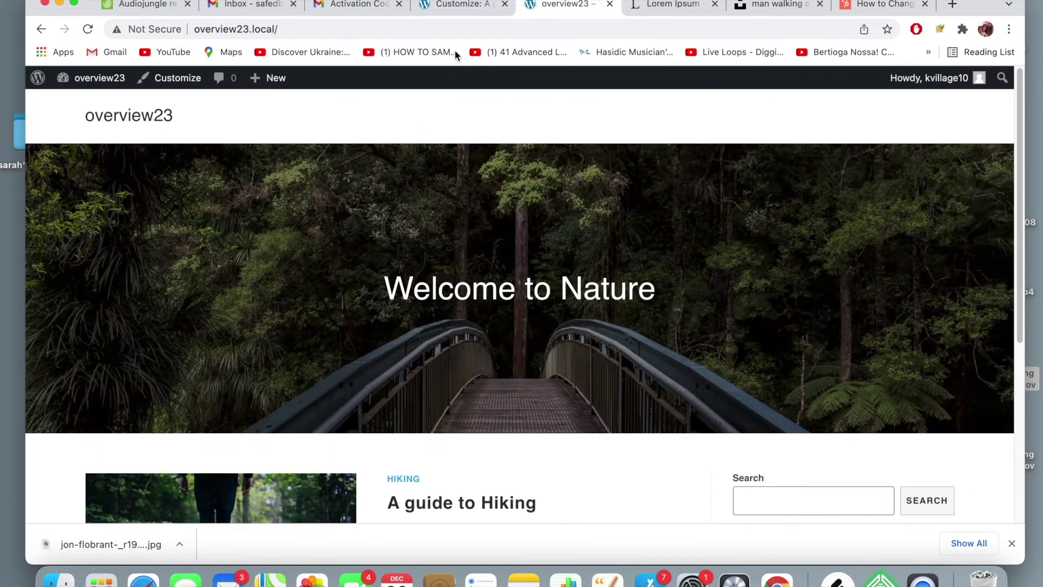
click(480, 7)
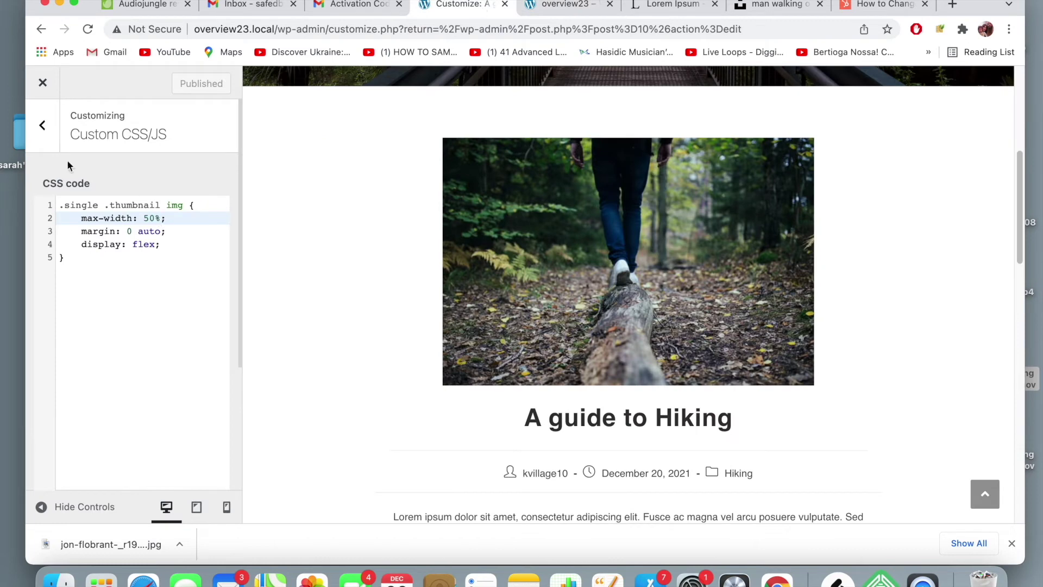
- Return to the main Customizer list and open Site Identity
click(39, 113)
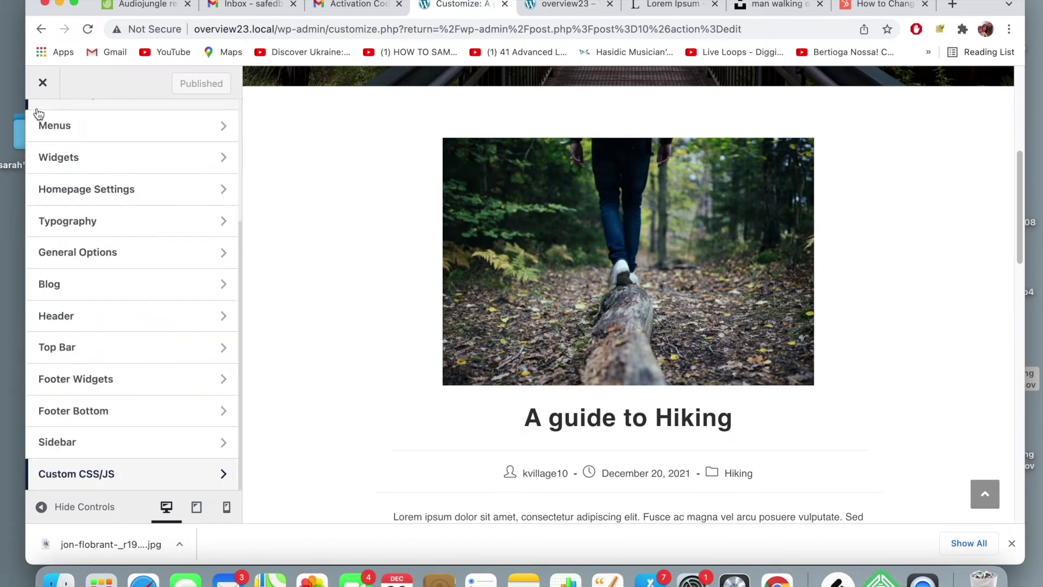
scroll(154, 188, up, 4)
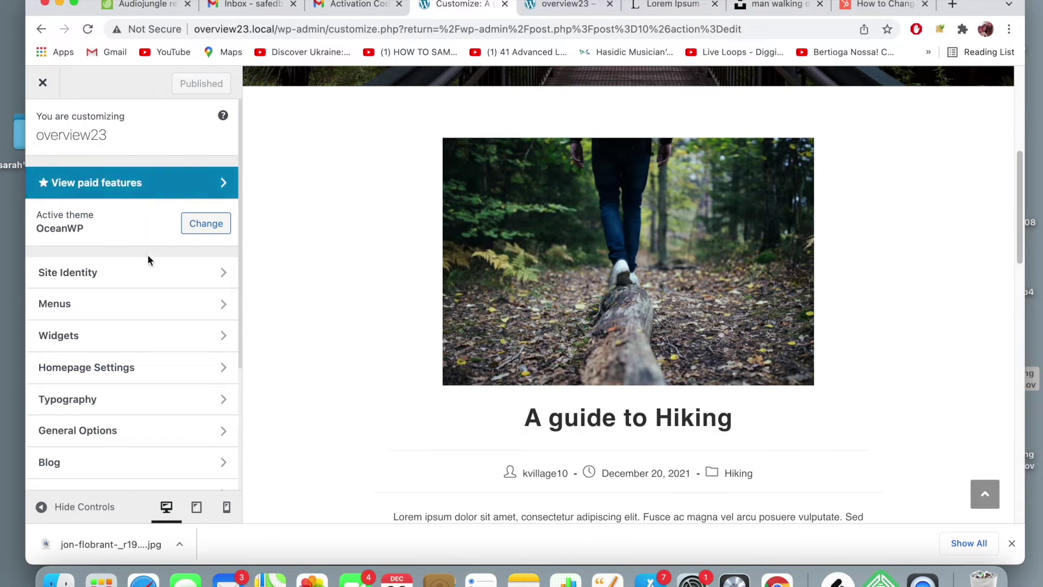
click(152, 273)
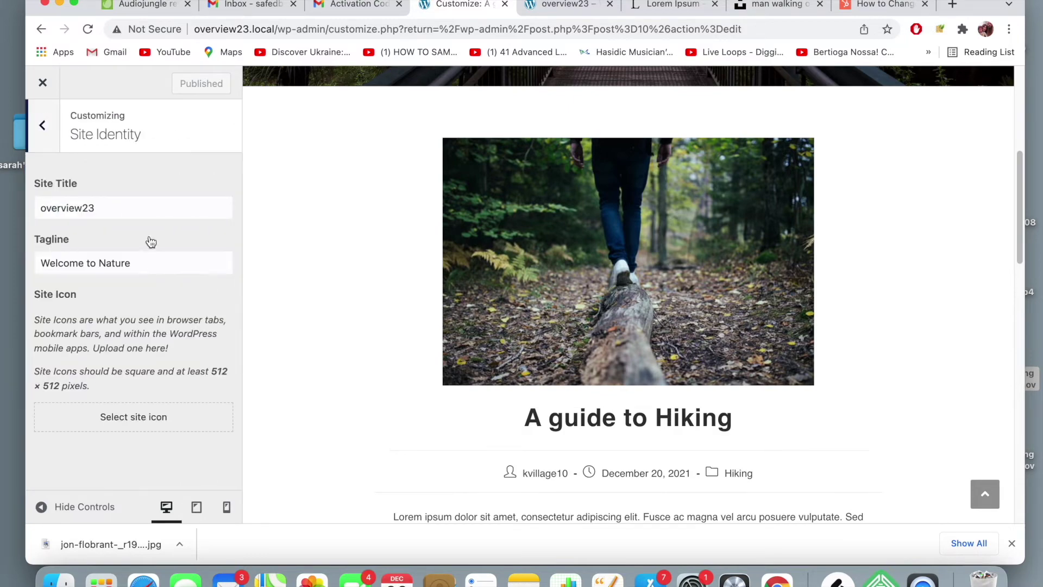
scroll(294, 237, up, 5)
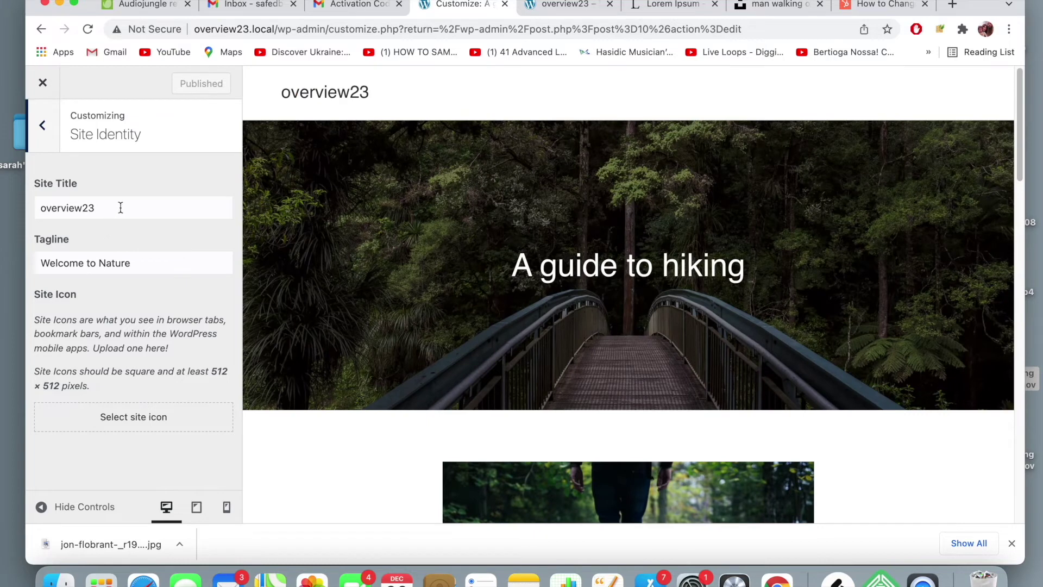
- Rename the site title from overview23 to 'The Hiking Blog' and publish it
drag(121, 207, 0, 197)
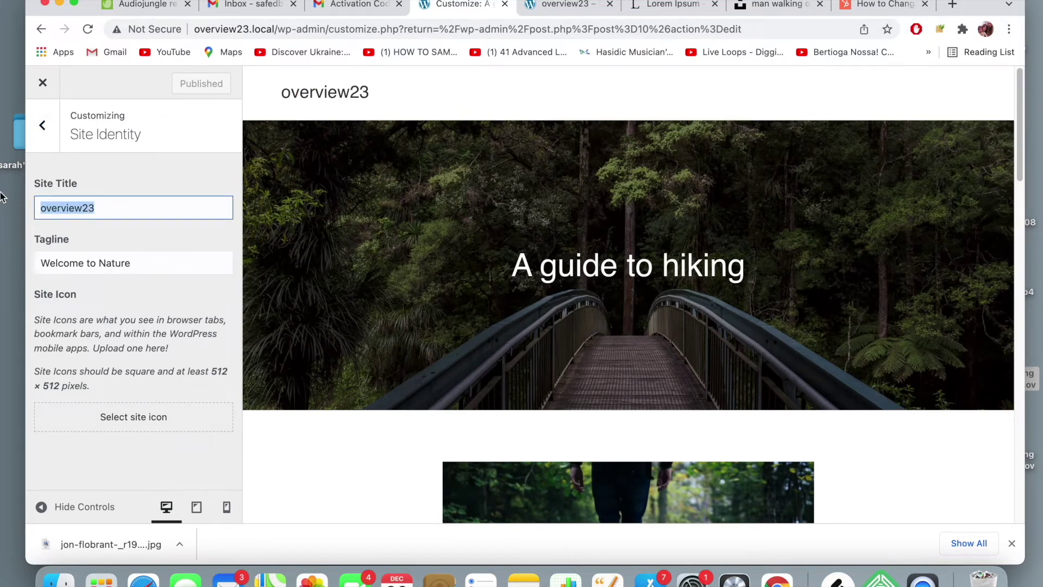
key(BackSpace)
text(T)
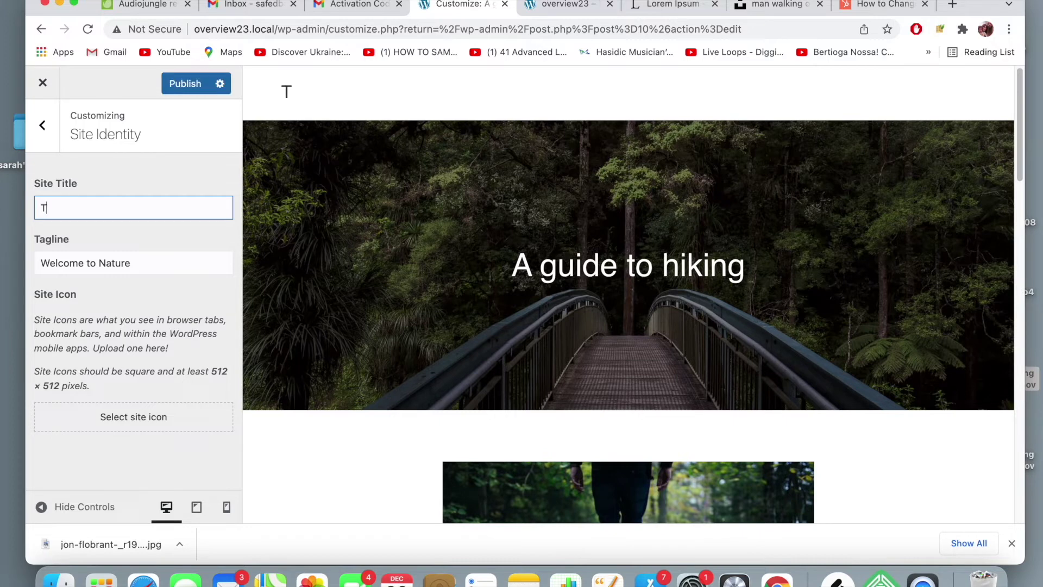
text(he H)
text(iki)
key(BackSpace)
text(king Blog)
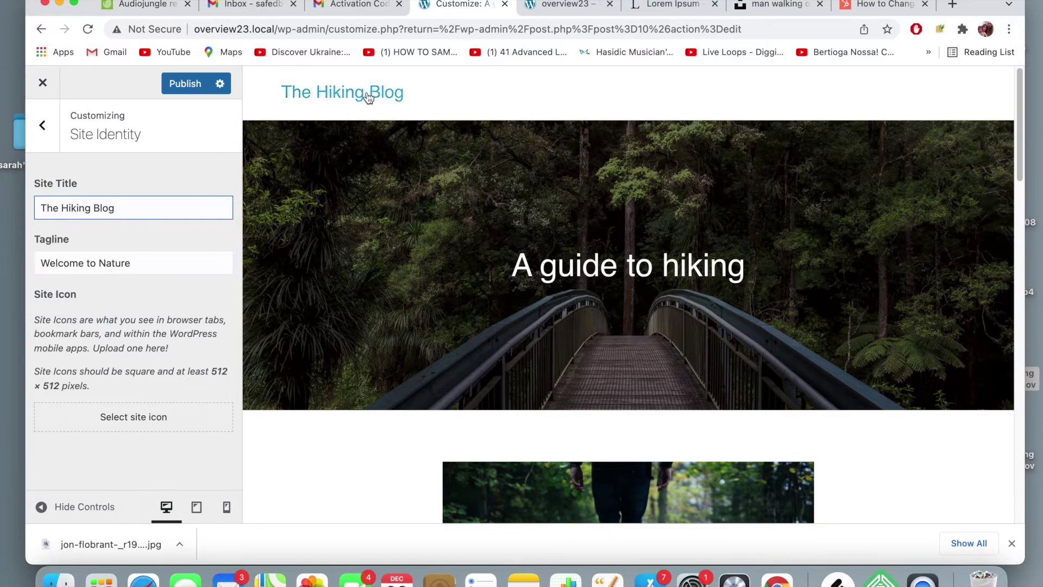
click(197, 90)
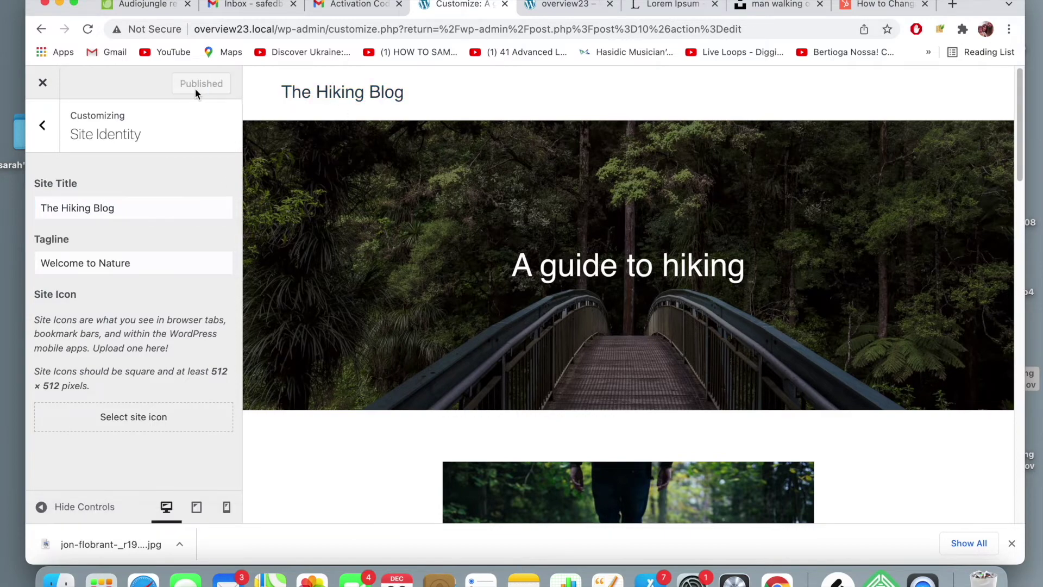
- Reload the live site to show the new site title
click(577, 10)
click(577, 29)
key(Return)
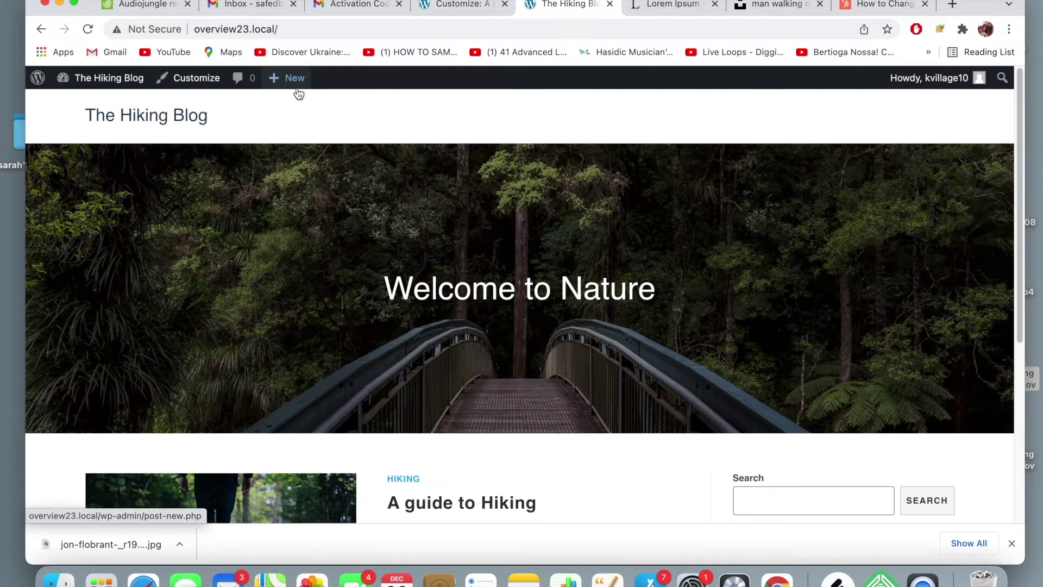
click(462, 6)
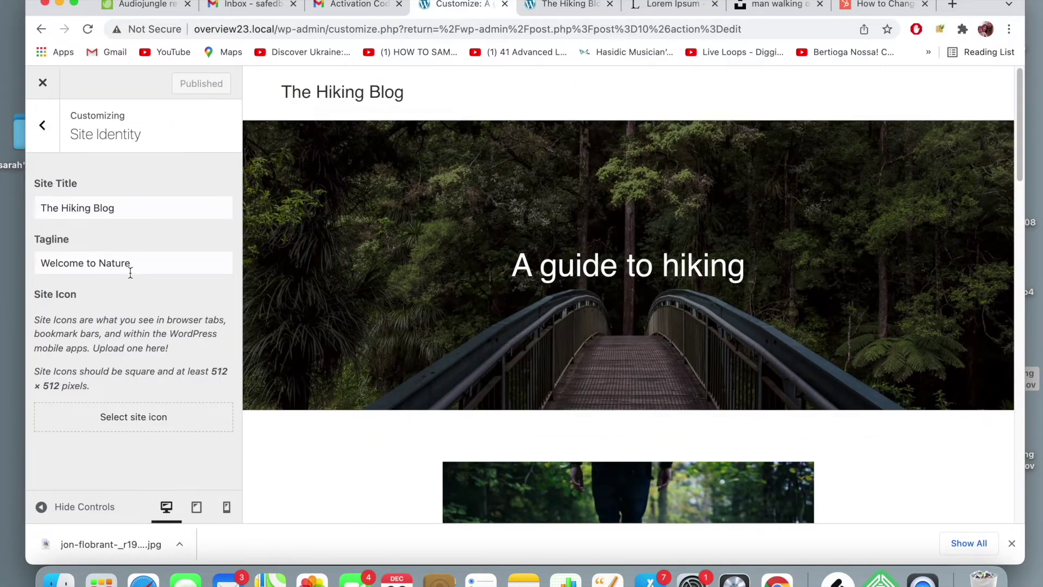
- Check the Header logo settings, then go back and reopen Site Identity
click(43, 126)
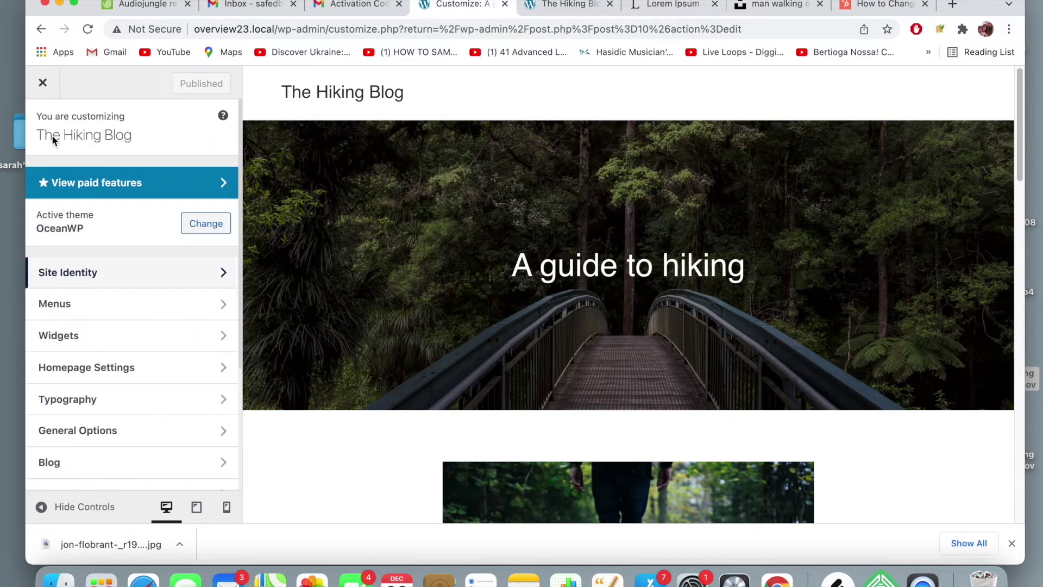
scroll(105, 403, down, 3)
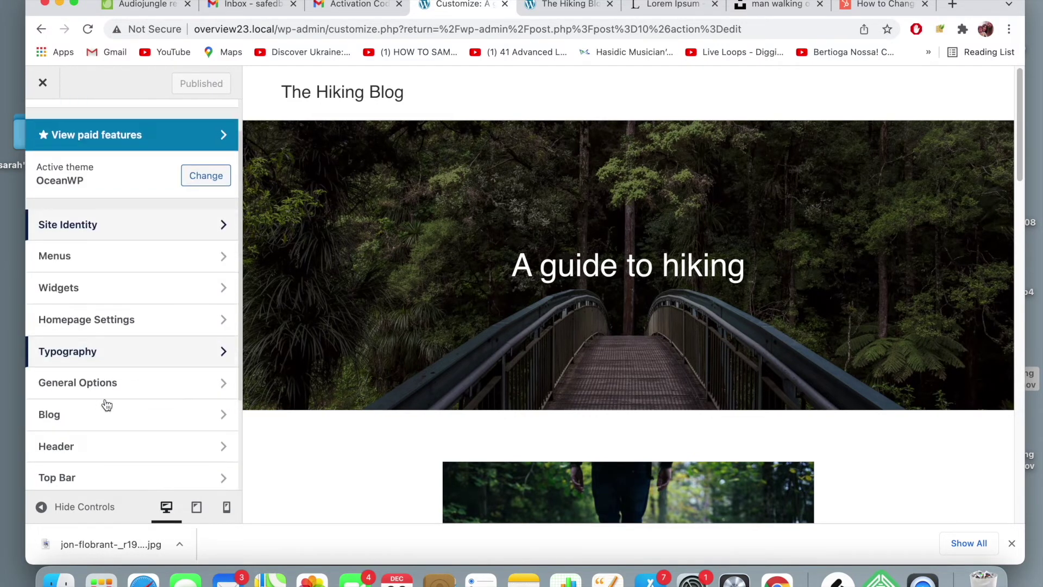
click(108, 435)
click(89, 210)
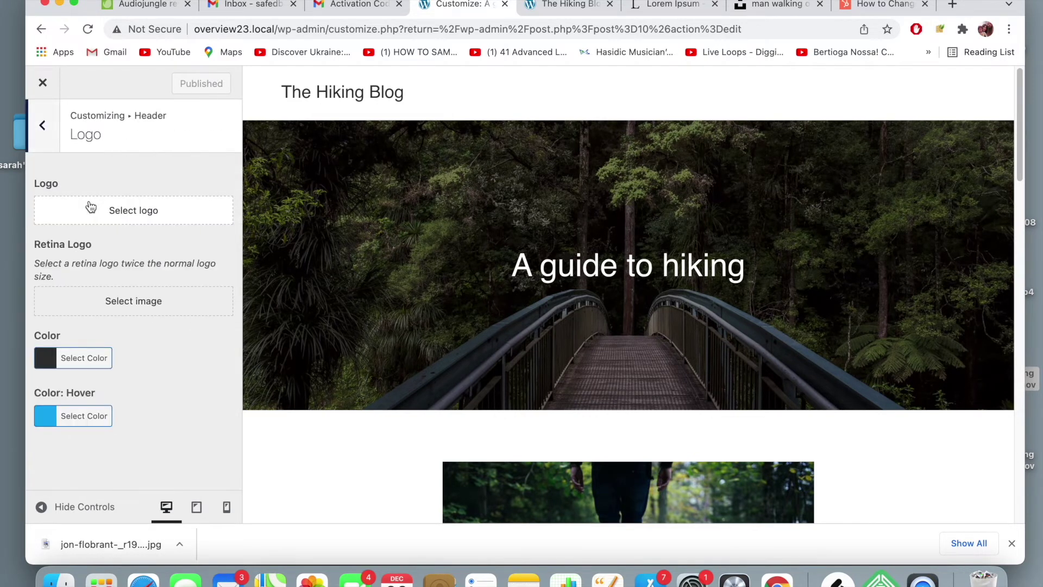
click(54, 130)
click(52, 127)
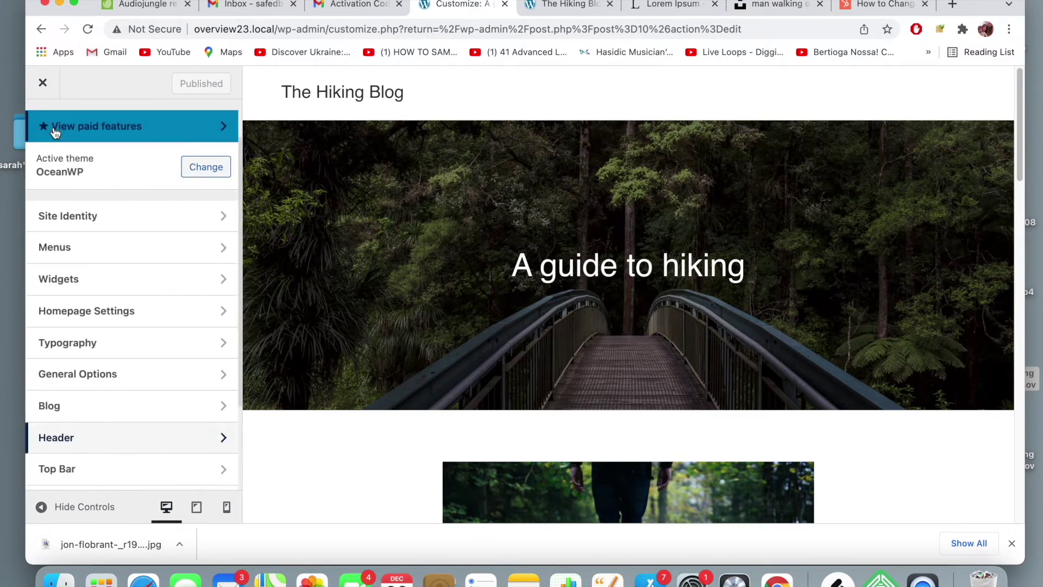
click(87, 217)
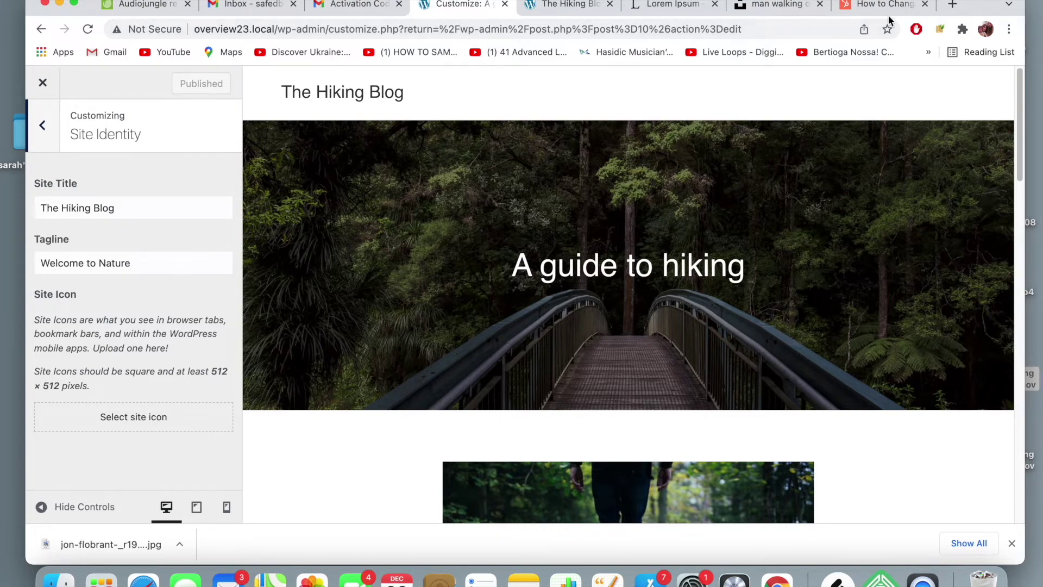
click(952, 6)
- Open Gmail and Twitter in two new browser tabs
text(gm)
key(Return)
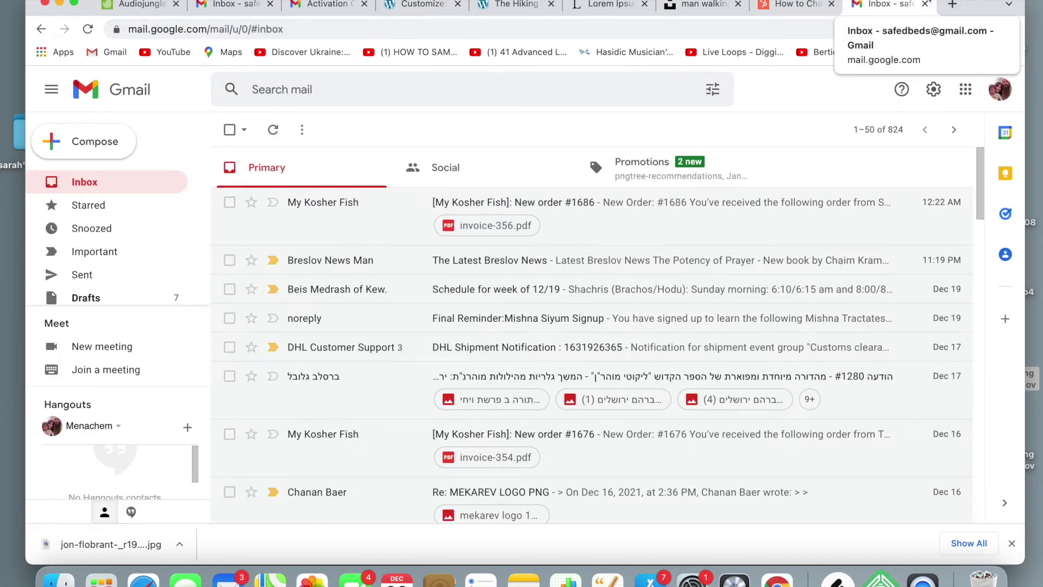
click(953, 5)
text(tw)
key(Return)
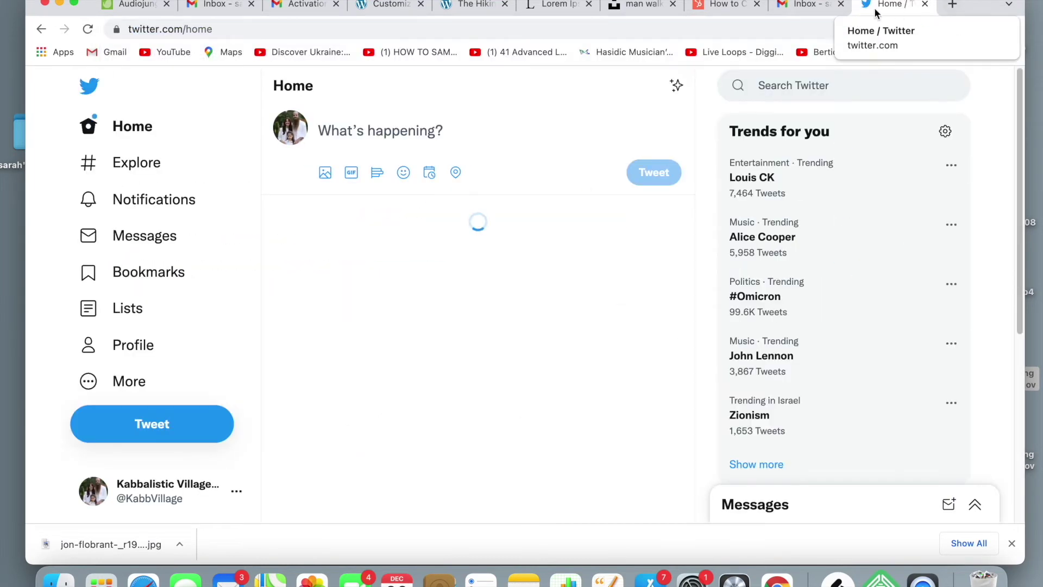
scroll(767, 204, down, 6)
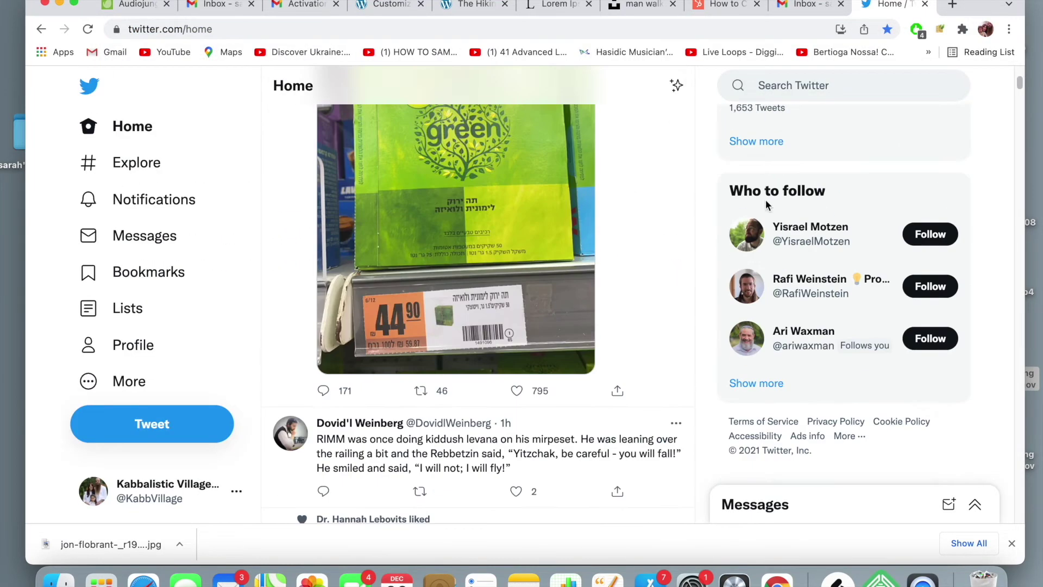
- Move through the Unsplash, Lorem Ipsum and Hiking Blog tabs, ending on Lorem Ipsum
click(639, 5)
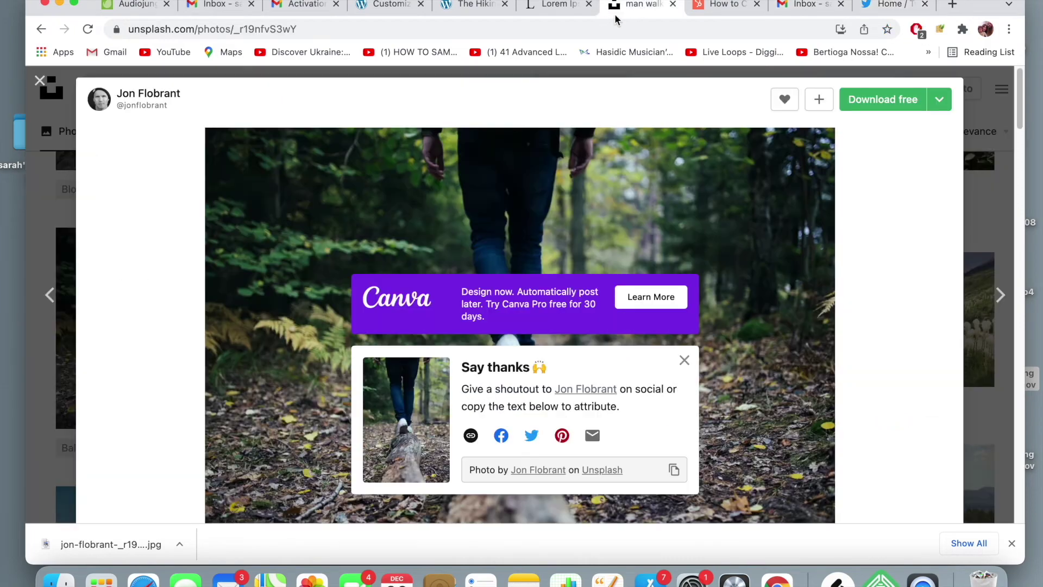
click(561, 8)
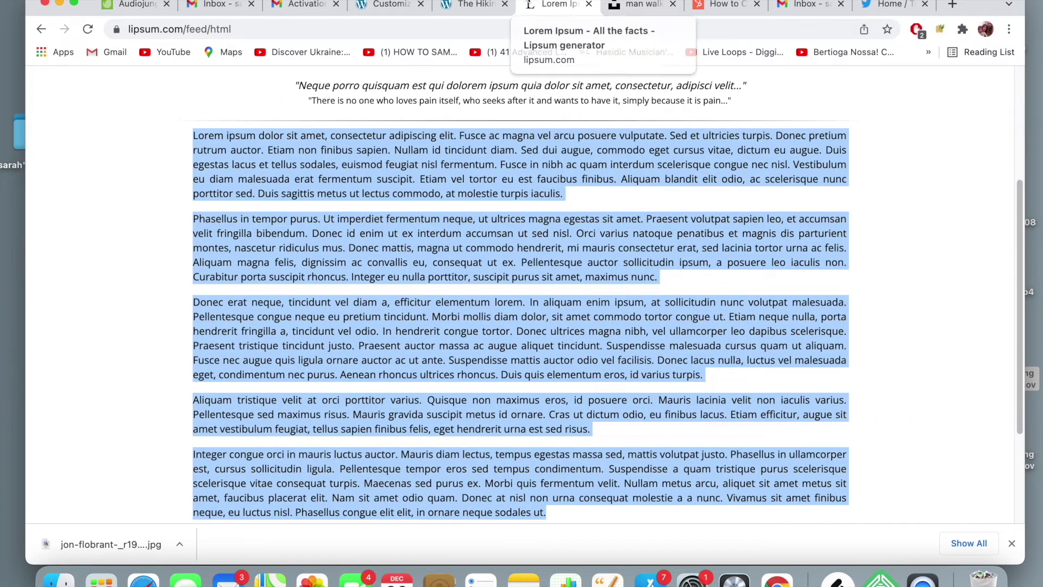
click(478, 6)
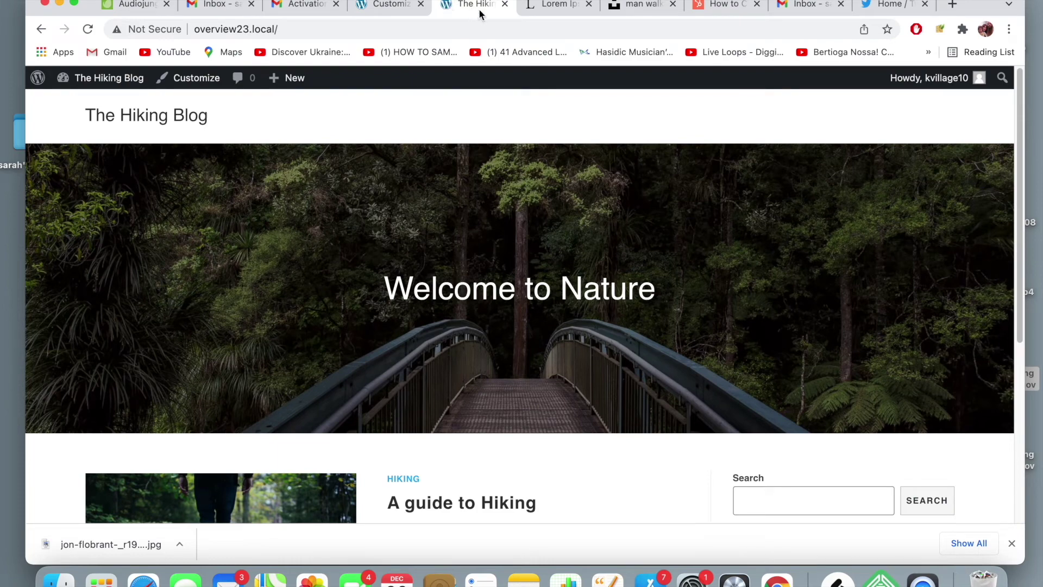
click(547, 8)
click(548, 22)
- Go to Iconfinder and search for 'nature' icons
text(i)
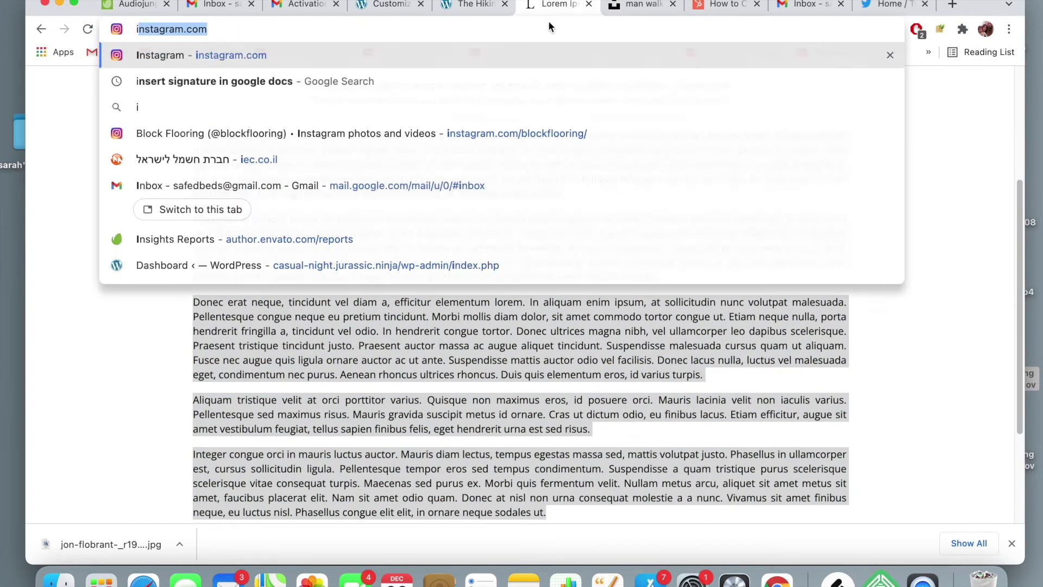
text(confinde)
key(Return)
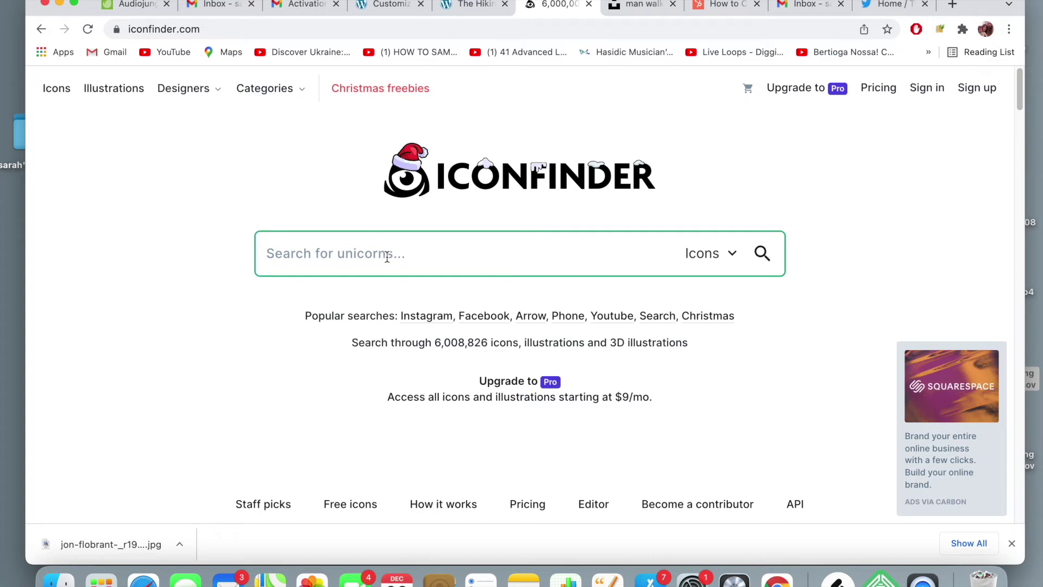
text(nature)
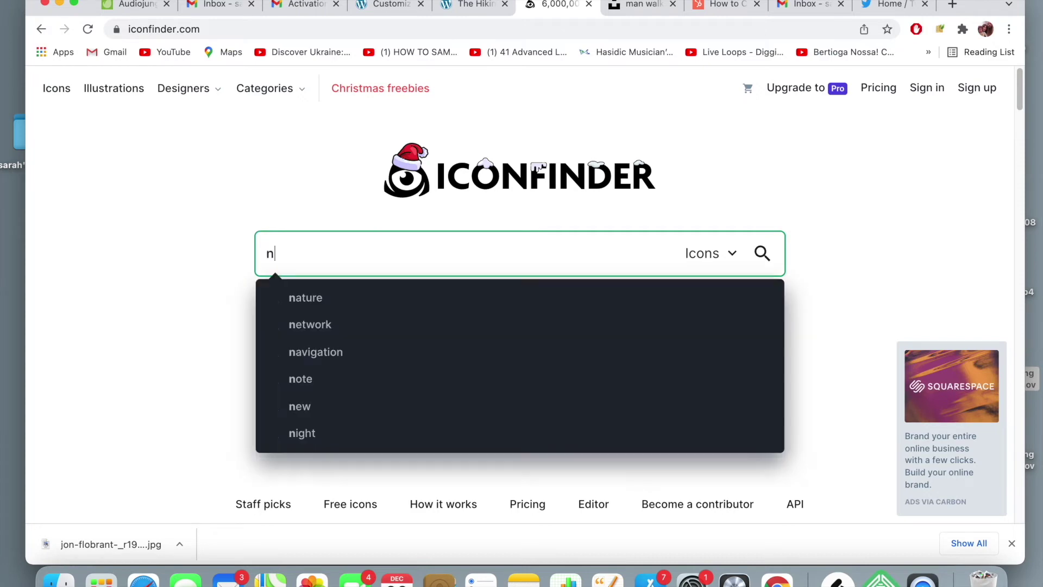
key(Return)
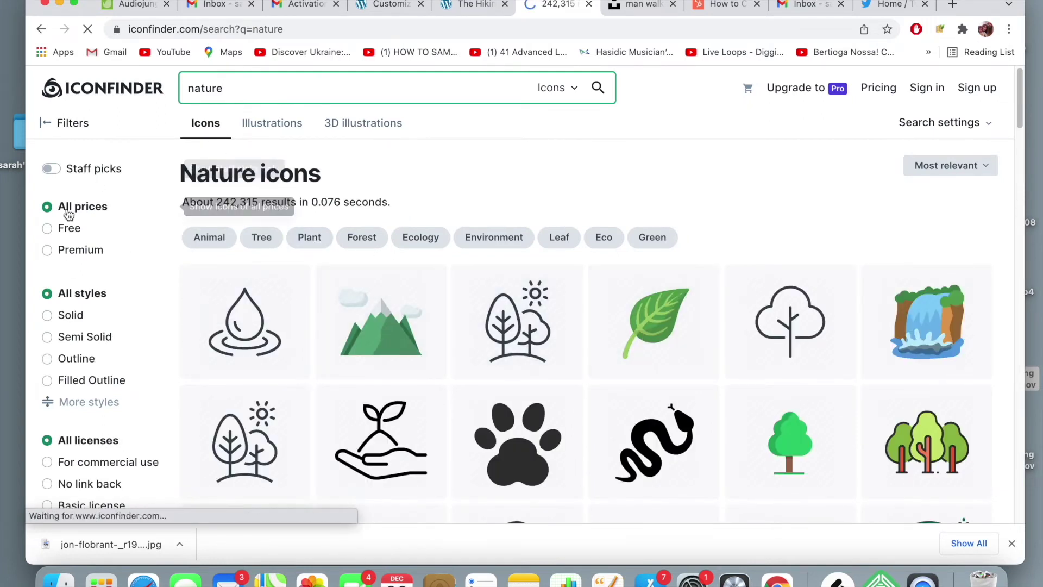
- Filter to free icons and download the green tree icon as a 4096 px PNG
click(44, 230)
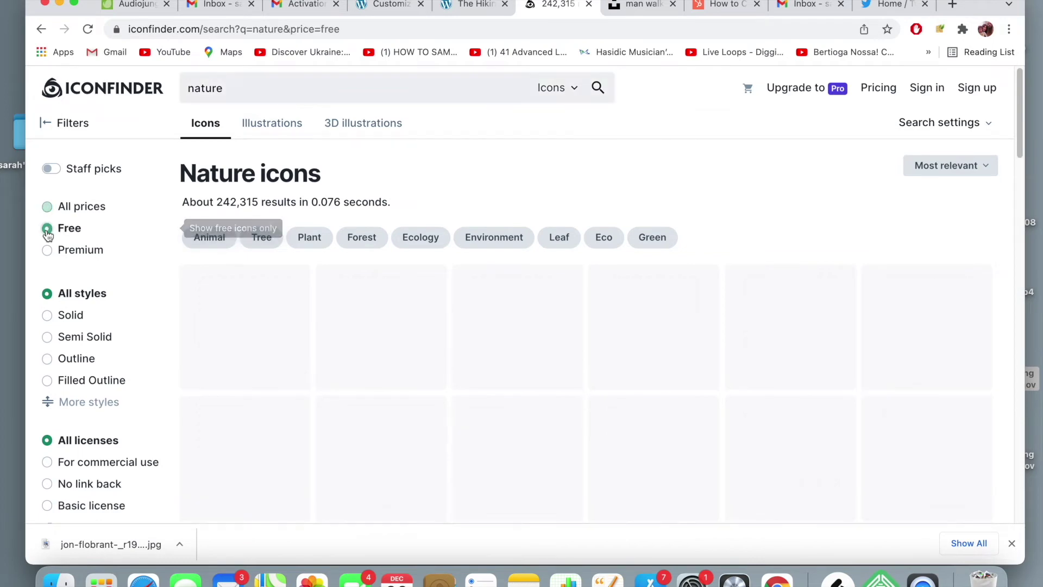
scroll(545, 252, down, 3)
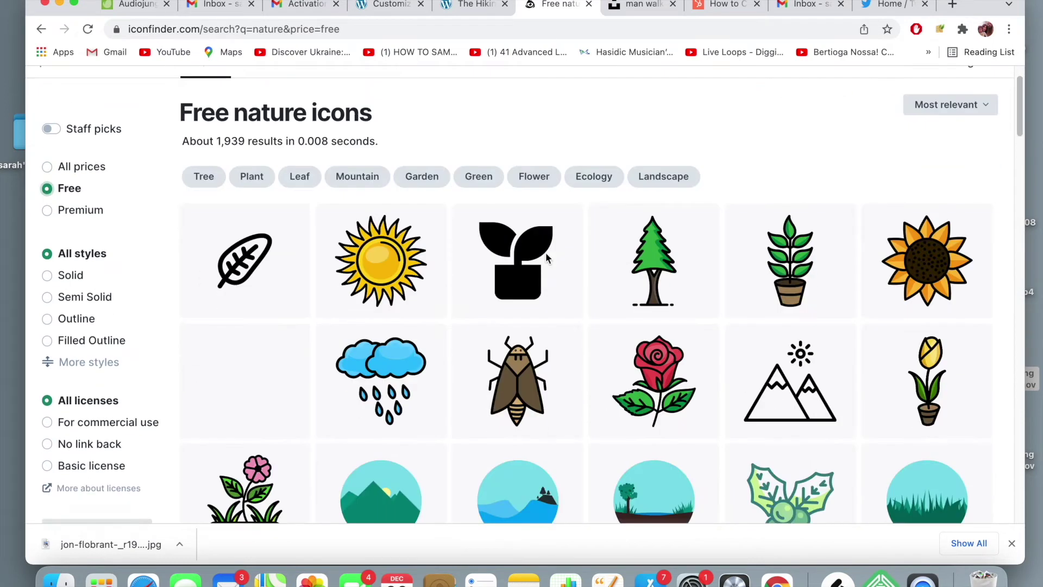
click(655, 234)
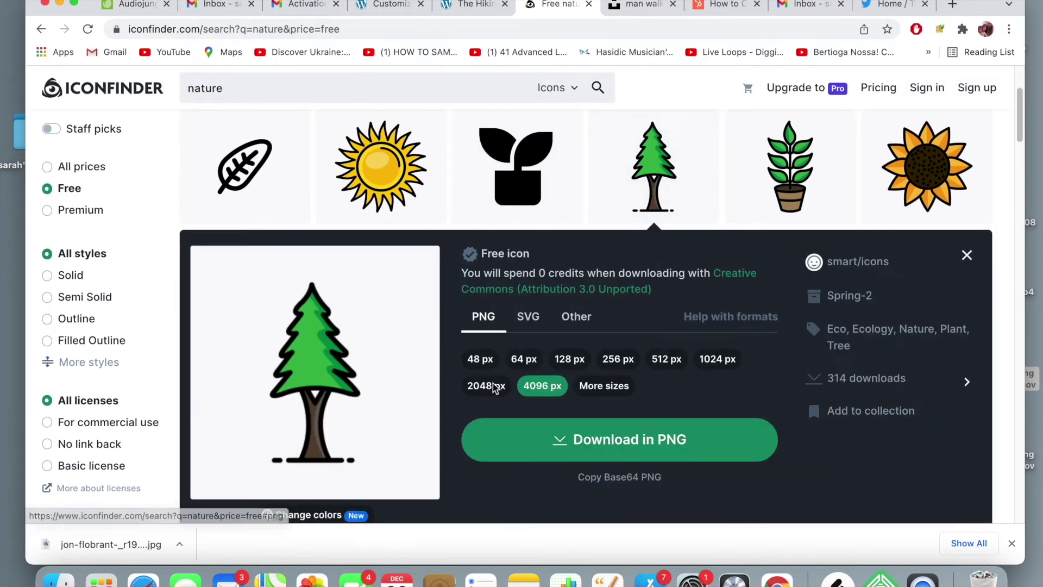
click(598, 443)
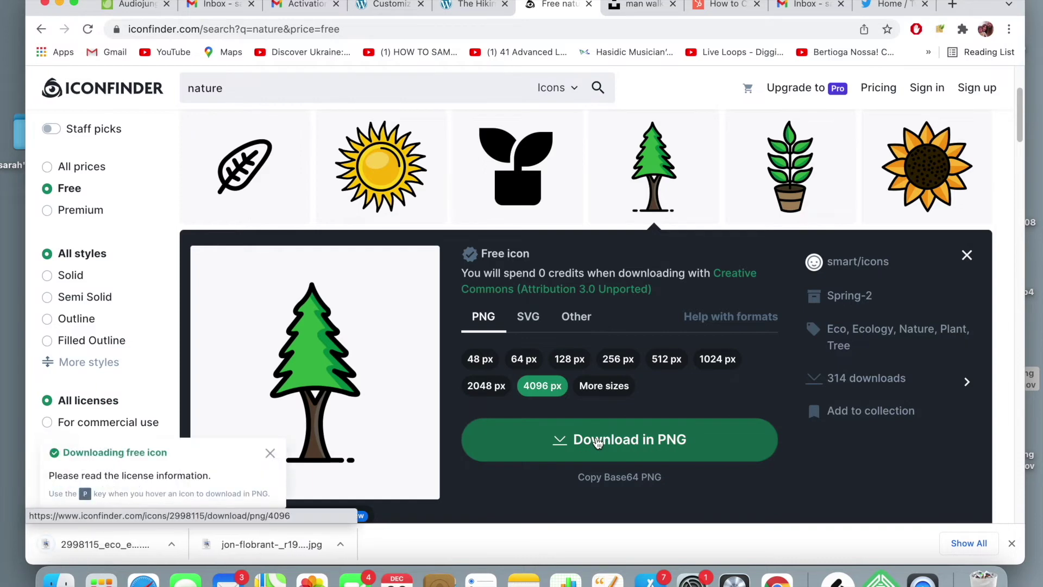
click(390, 7)
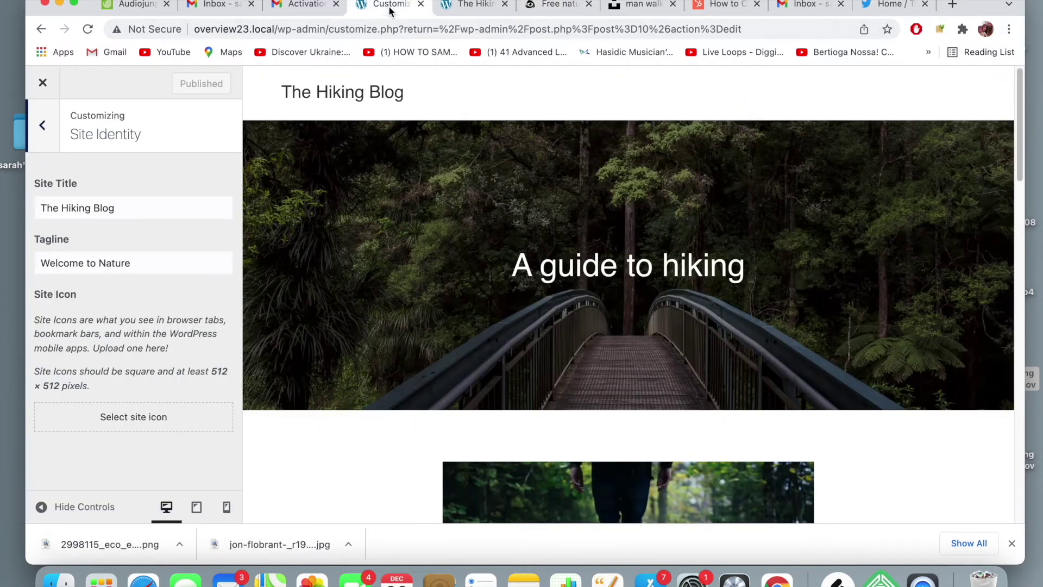
- Upload the downloaded tree PNG, crop it, and publish it as the site icon
click(152, 421)
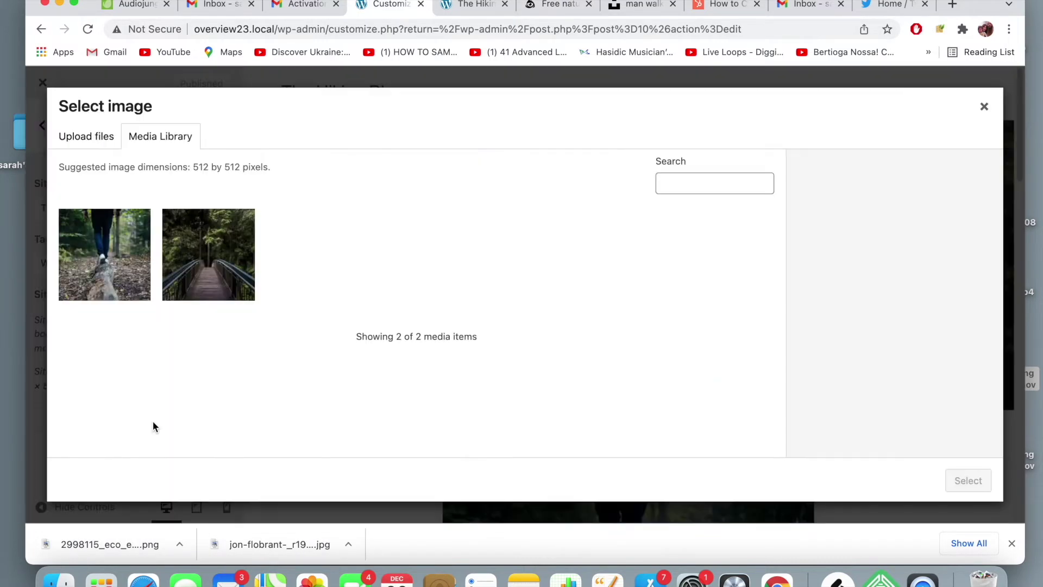
click(86, 137)
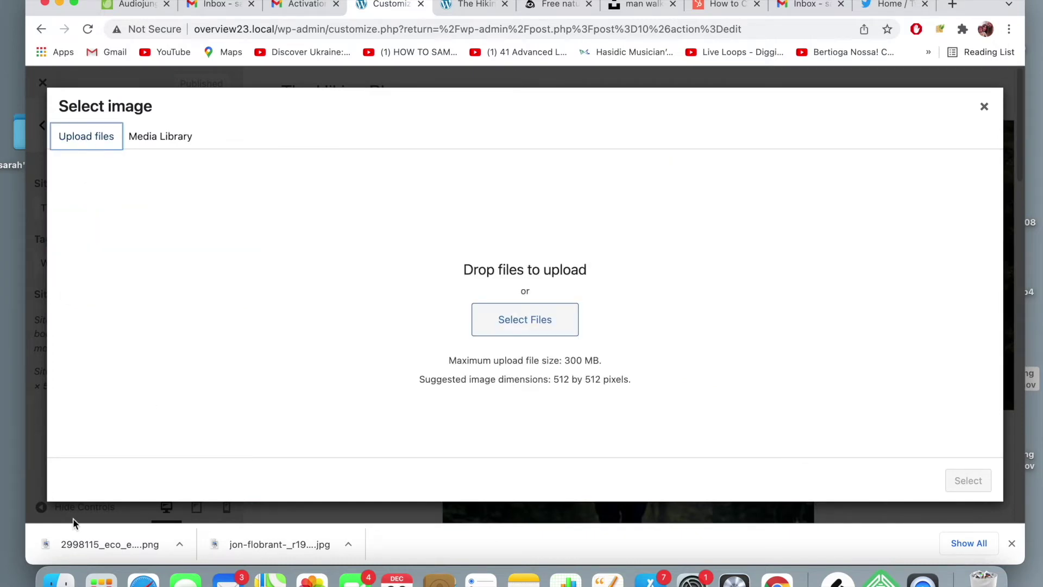
drag(84, 531, 344, 311)
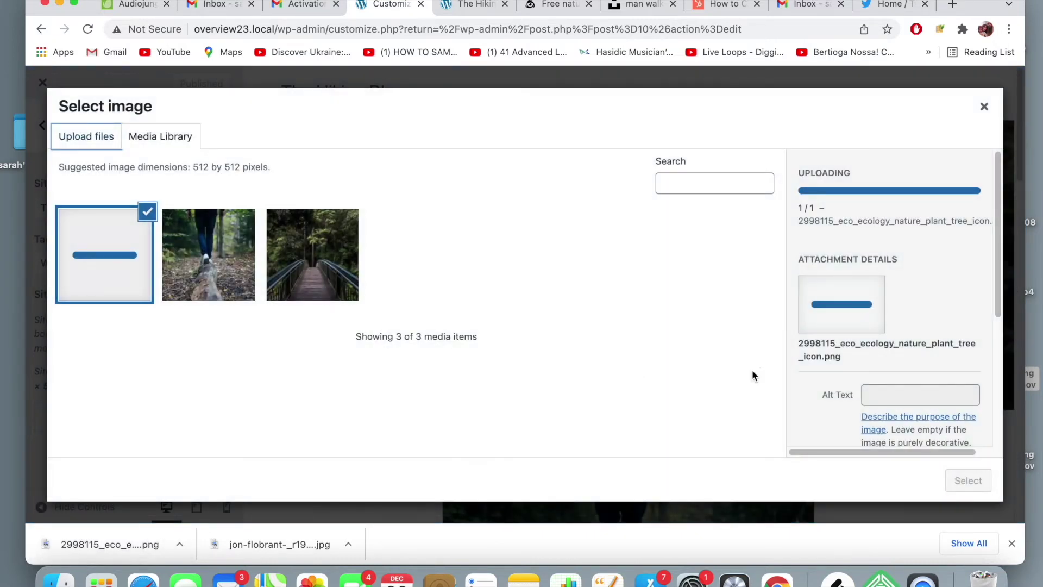
click(960, 484)
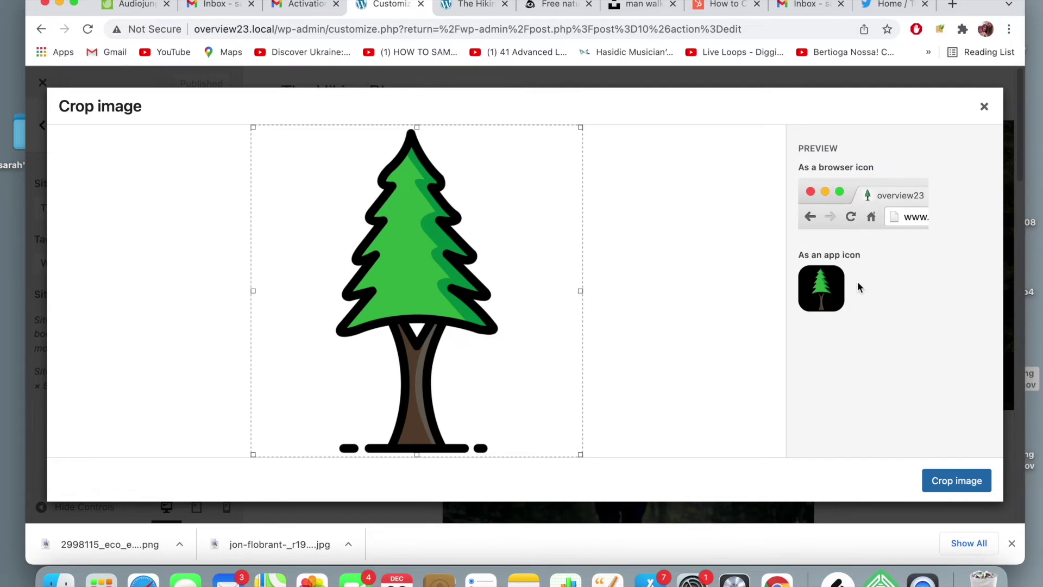
click(951, 473)
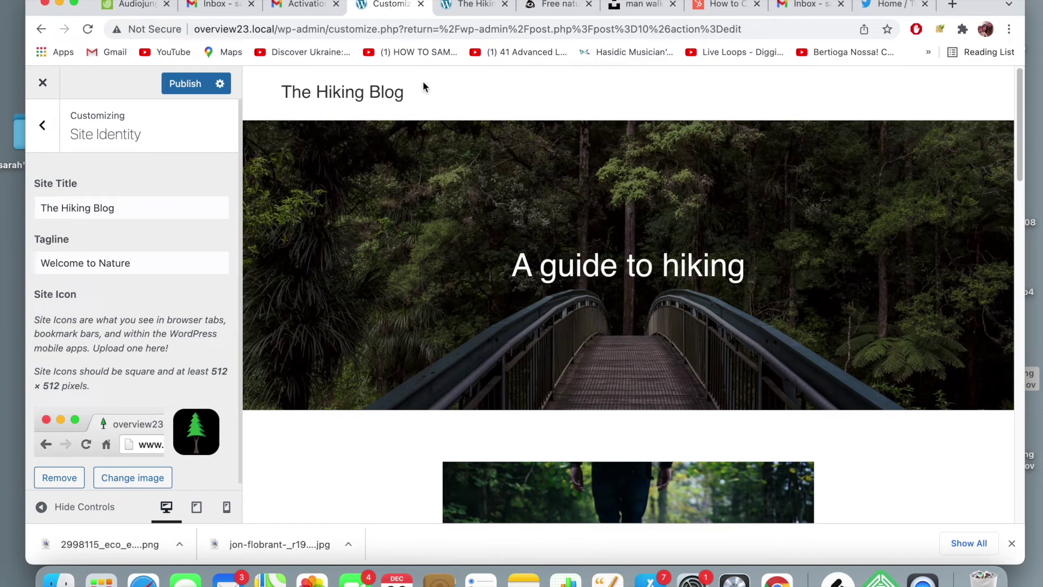
click(184, 91)
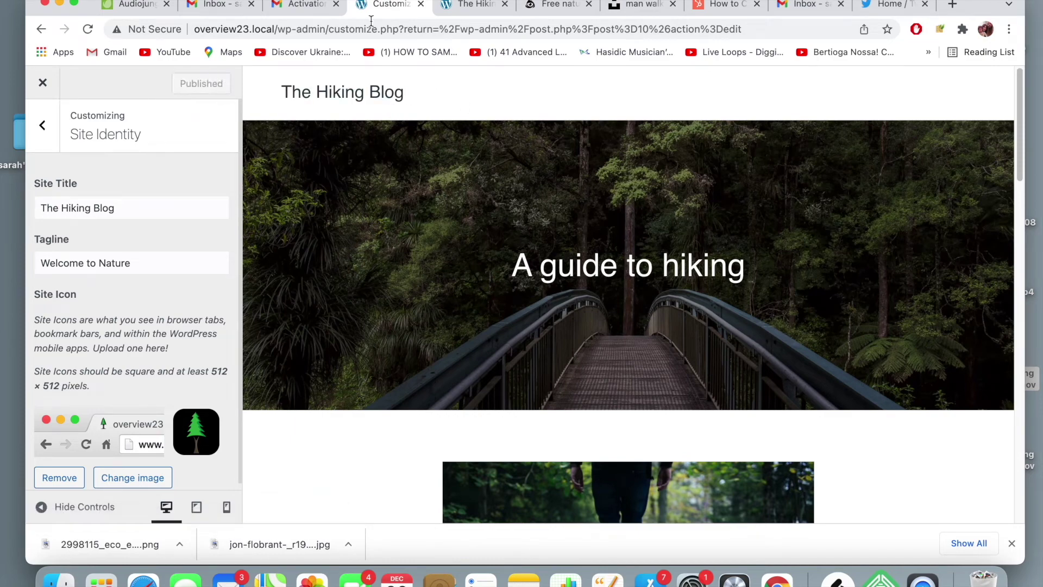
- Reload the live Hiking Blog site so its tab shows the tree icon
click(439, 6)
click(452, 28)
key(Return)
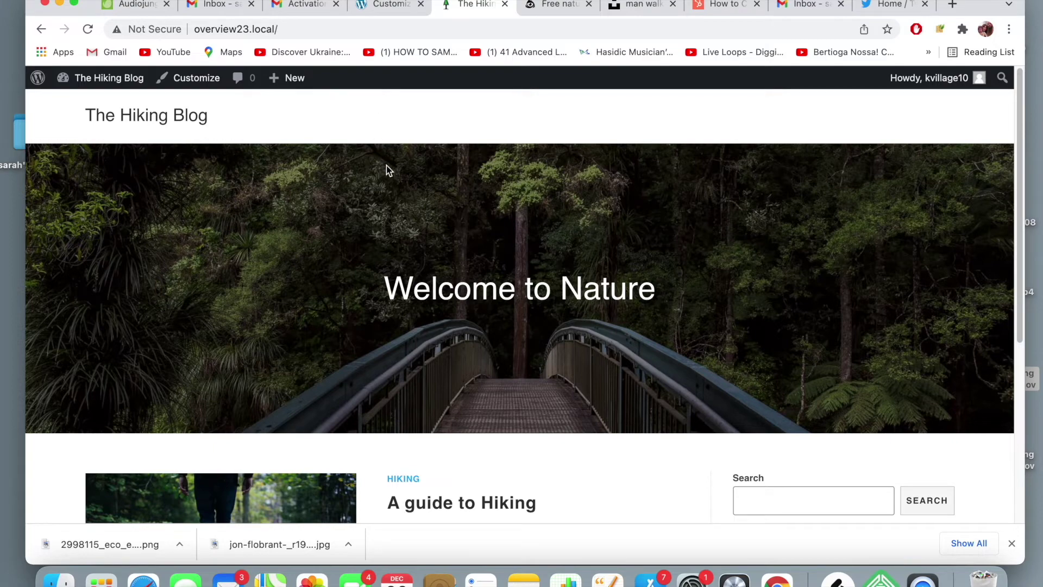
- Compare the live site with the Customizer, then close the Customizer back to editing 'A guide to Hiking'
click(388, 5)
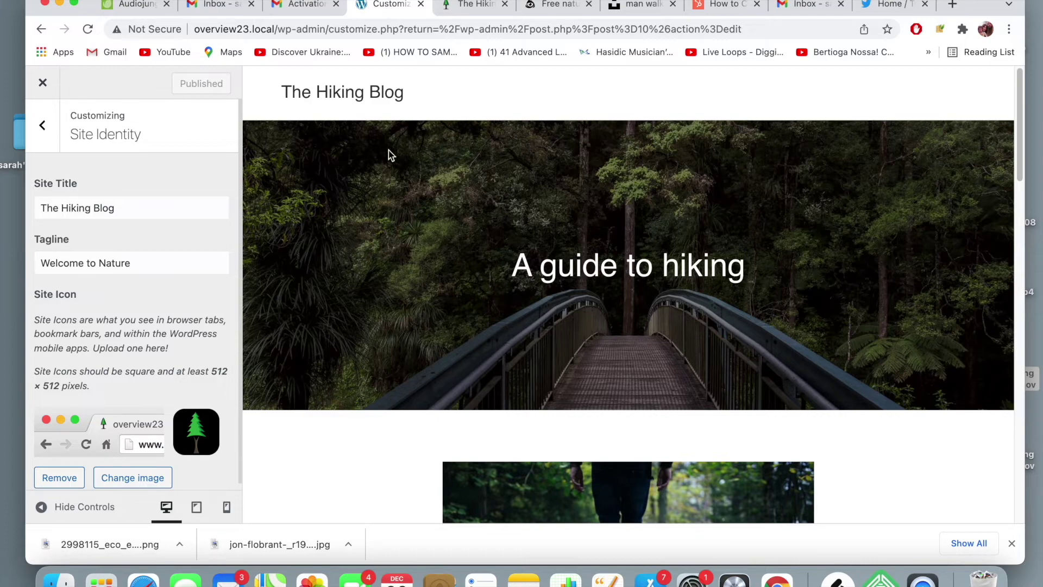
click(470, 8)
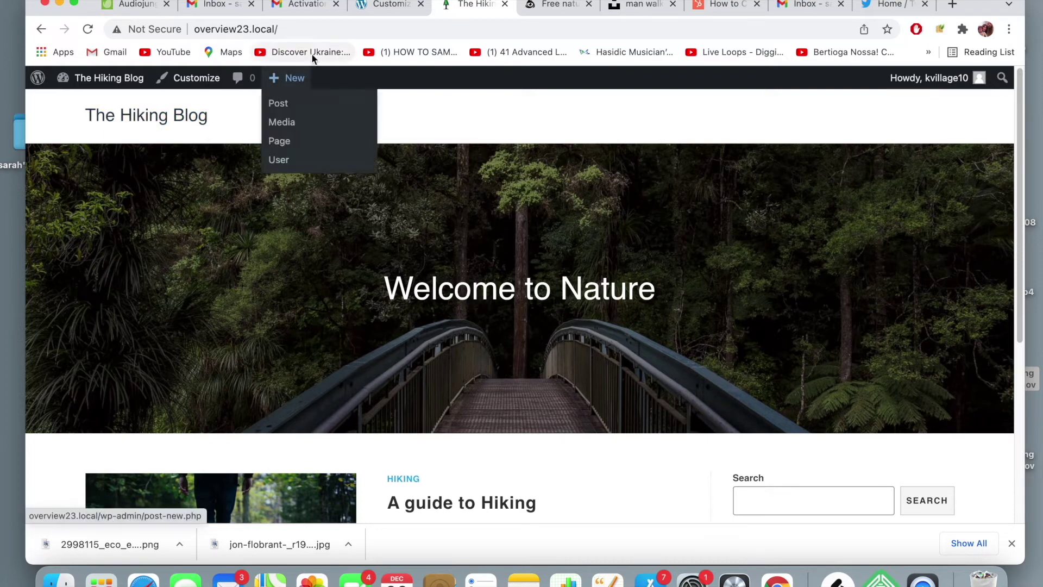
scroll(453, 185, down, 3)
scroll(452, 184, up, 10)
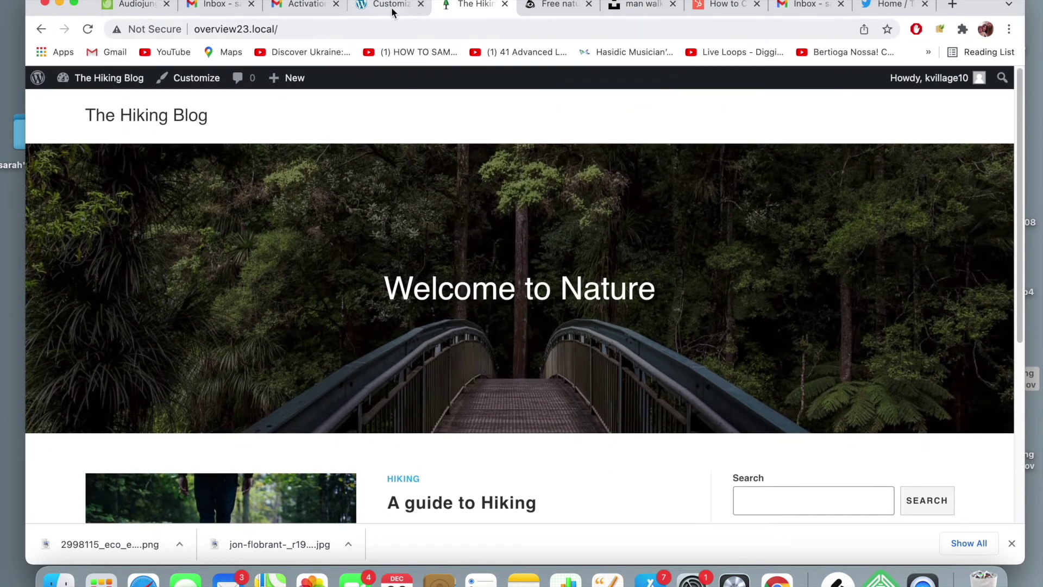
click(391, 5)
click(43, 86)
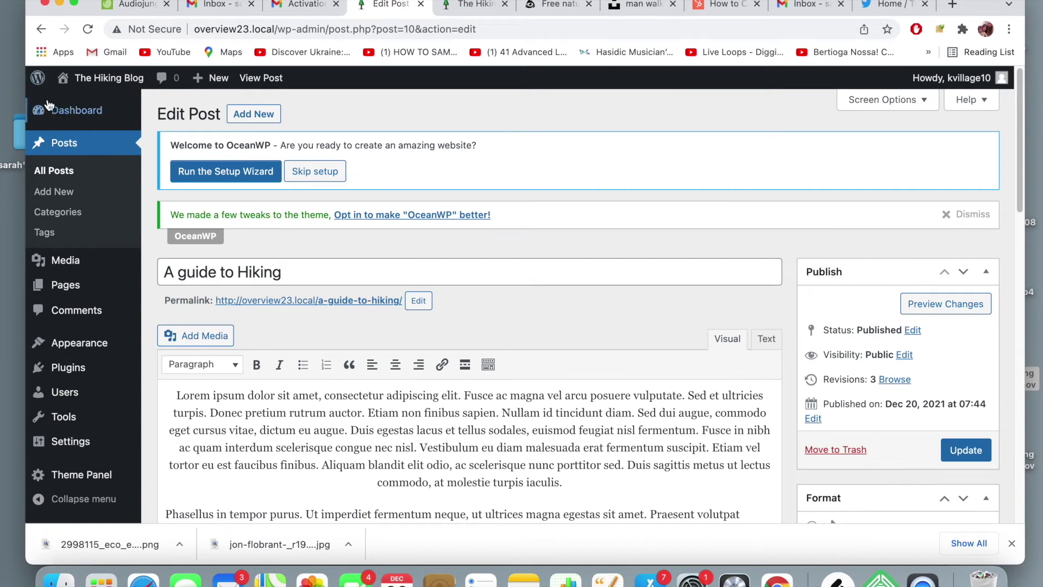
- Trash the default Sample Page and Privacy Policy pages
click(71, 286)
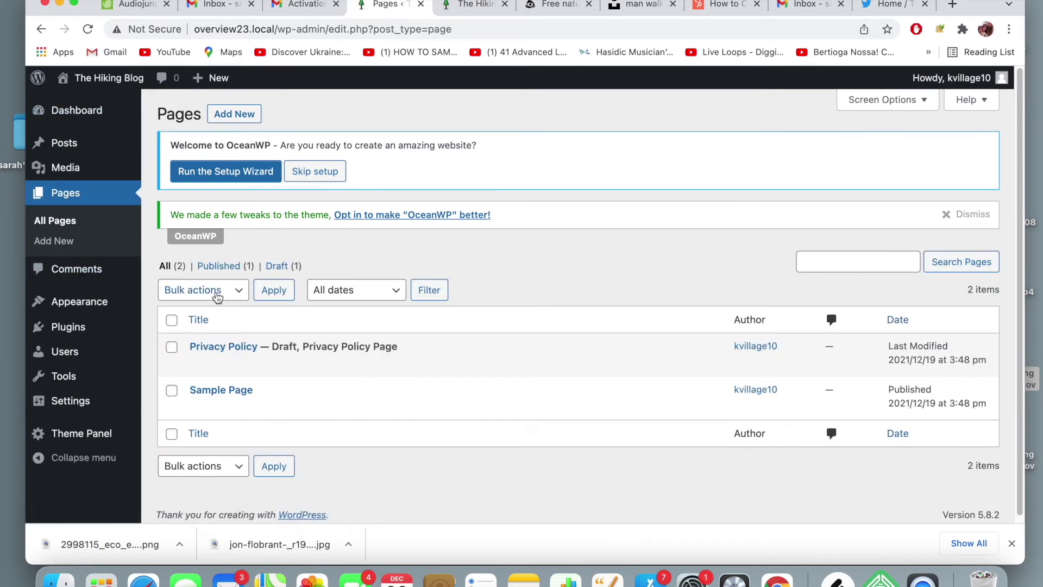
mouse_move(262, 356)
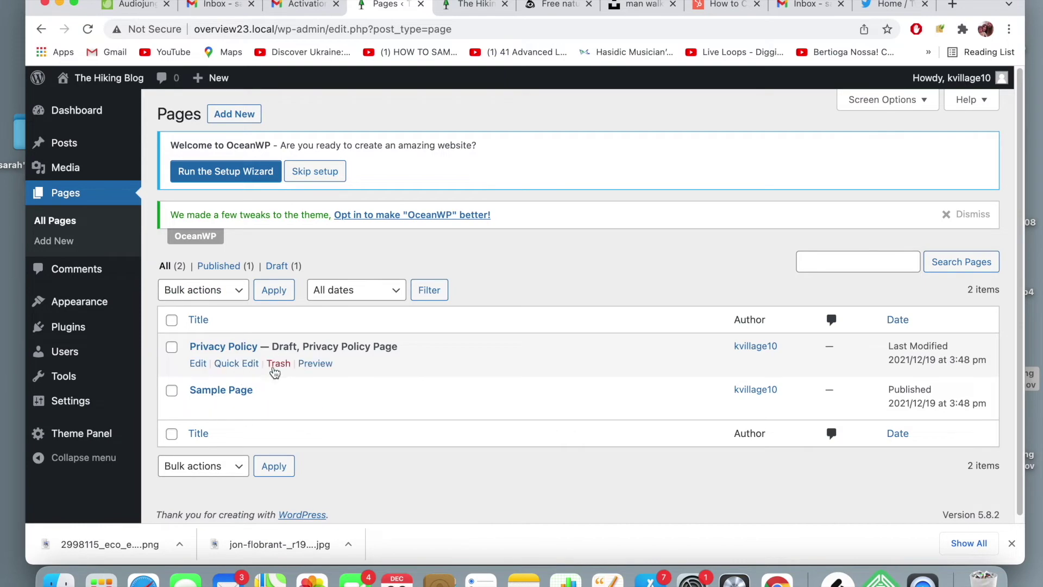
mouse_move(219, 397)
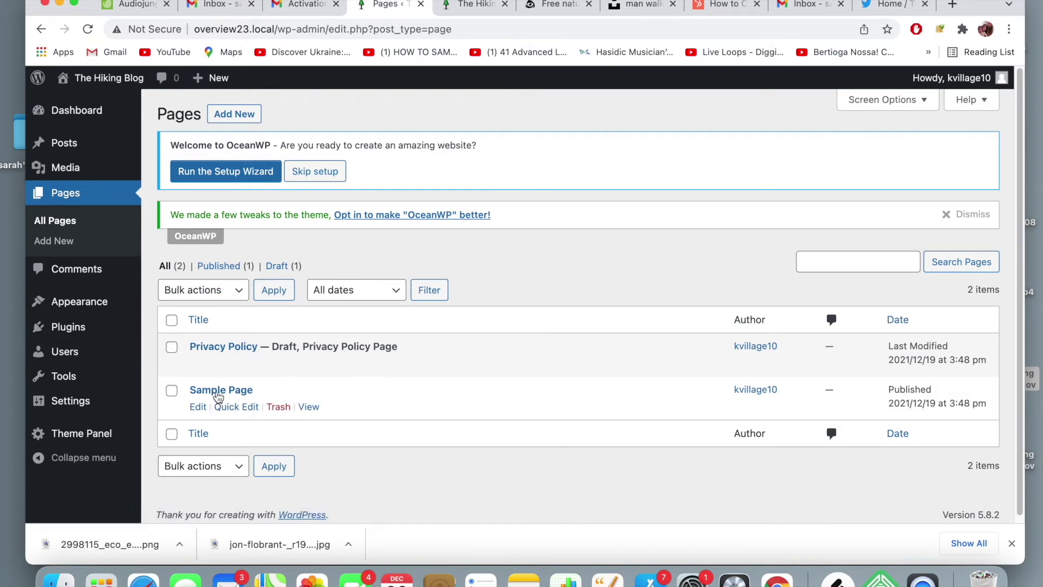
click(277, 407)
click(283, 407)
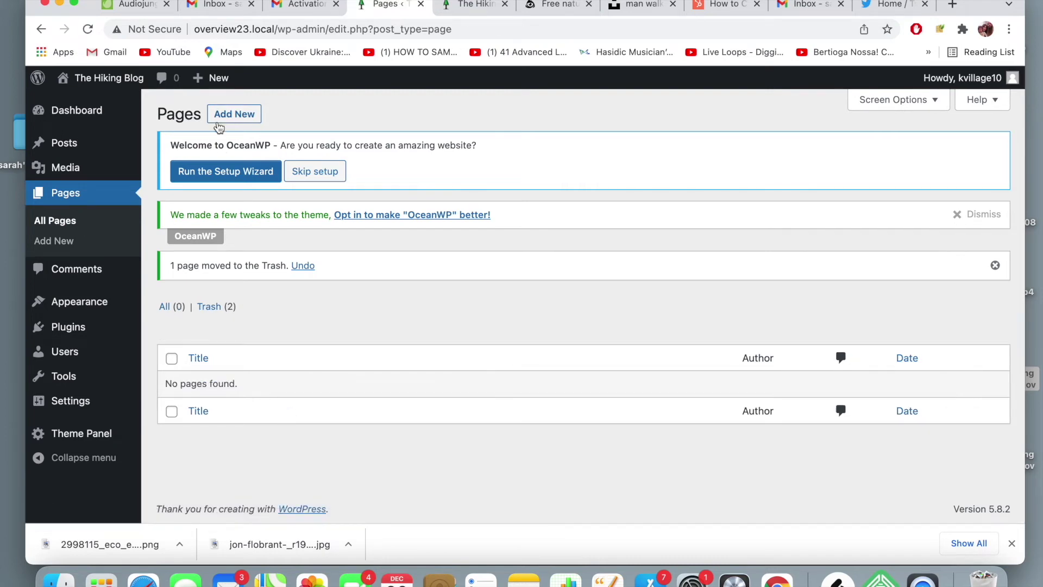
- Create and publish a new empty page titled 'About'
click(218, 121)
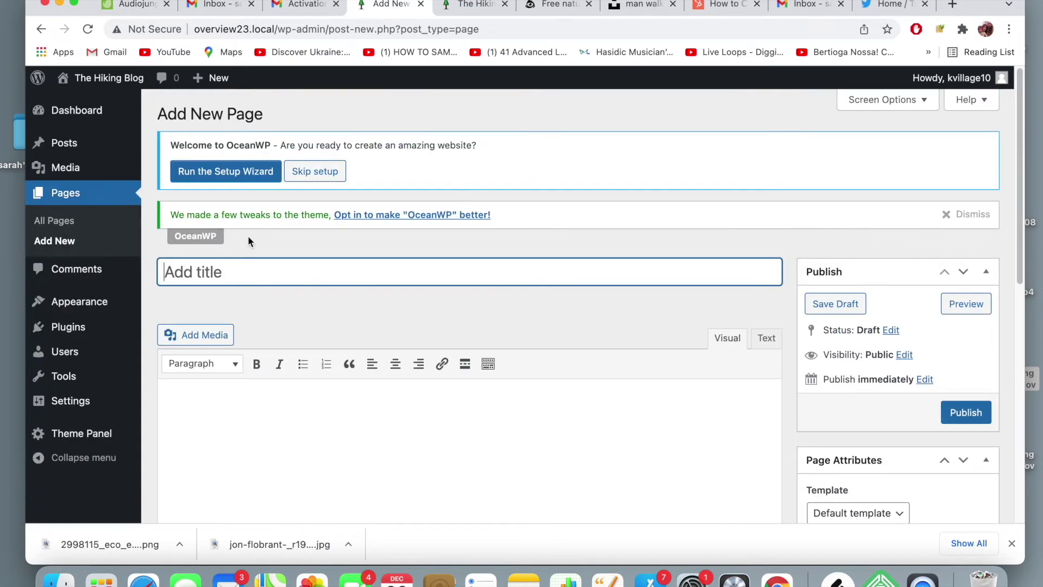
text(About)
scroll(656, 341, down, 5)
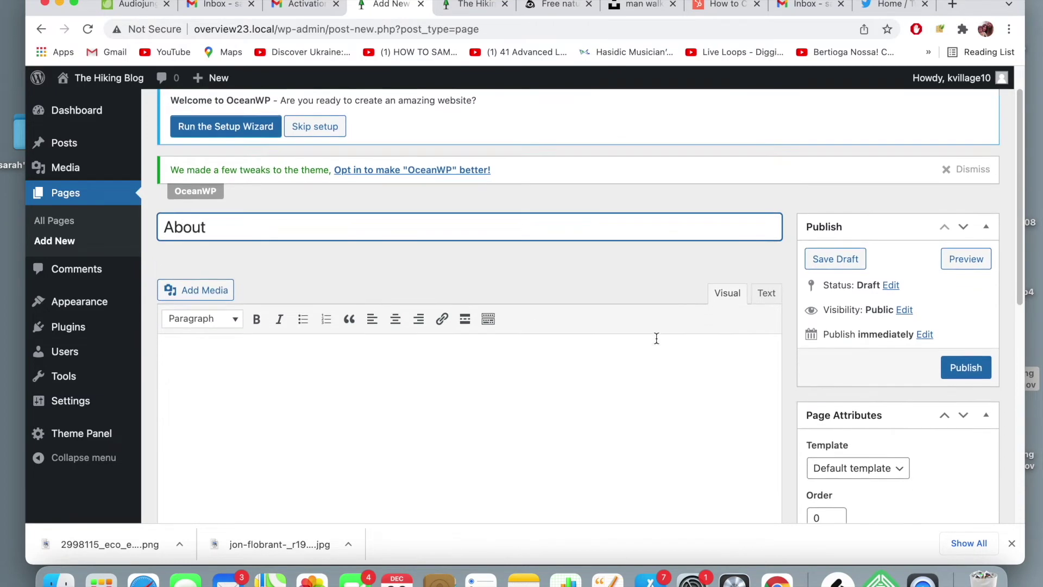
scroll(657, 335, down, 2)
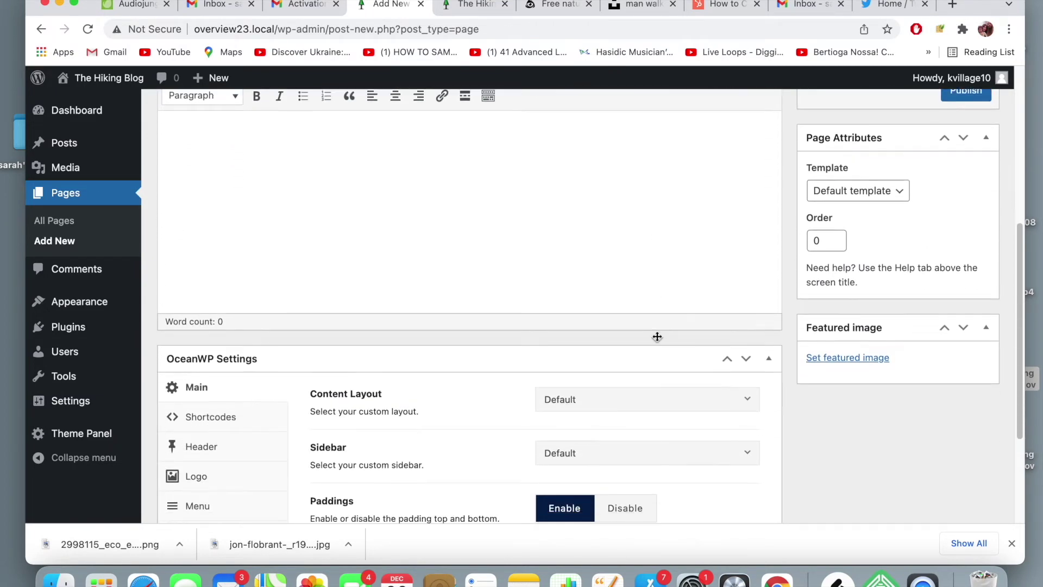
scroll(656, 336, up, 8)
scroll(656, 336, down, 2)
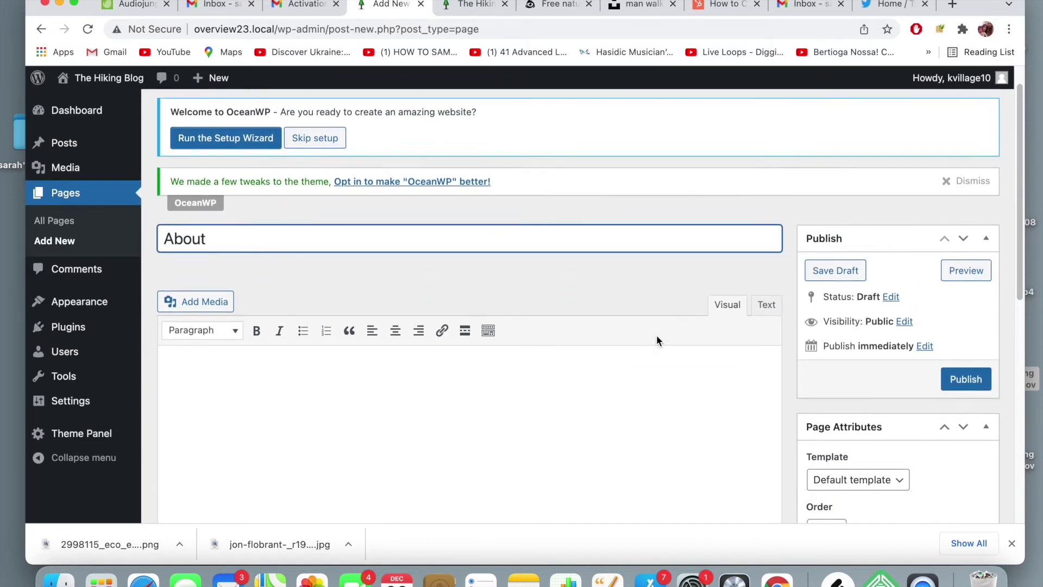
click(626, 320)
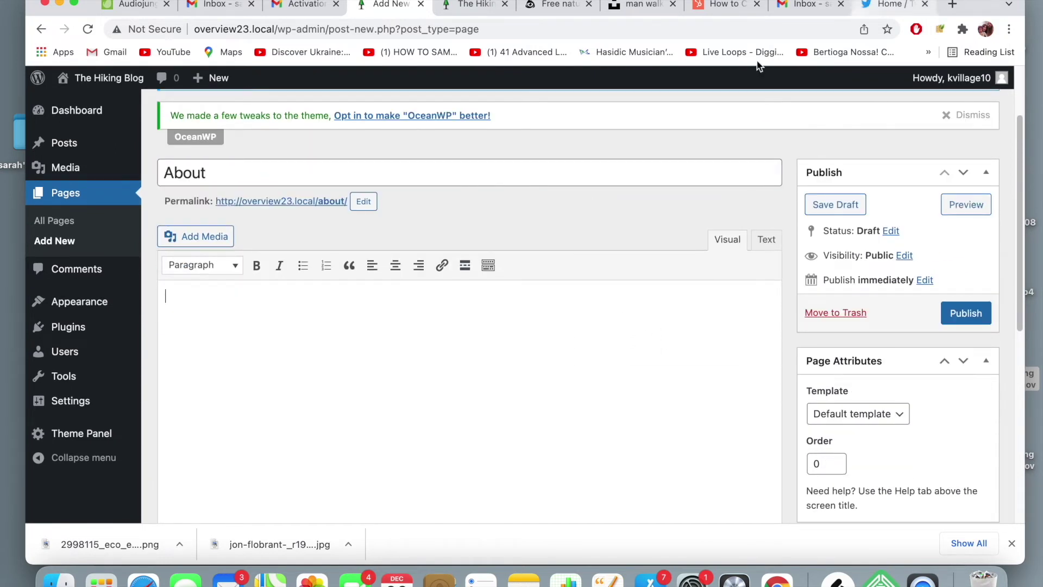
scroll(549, 283, up, 2)
click(972, 408)
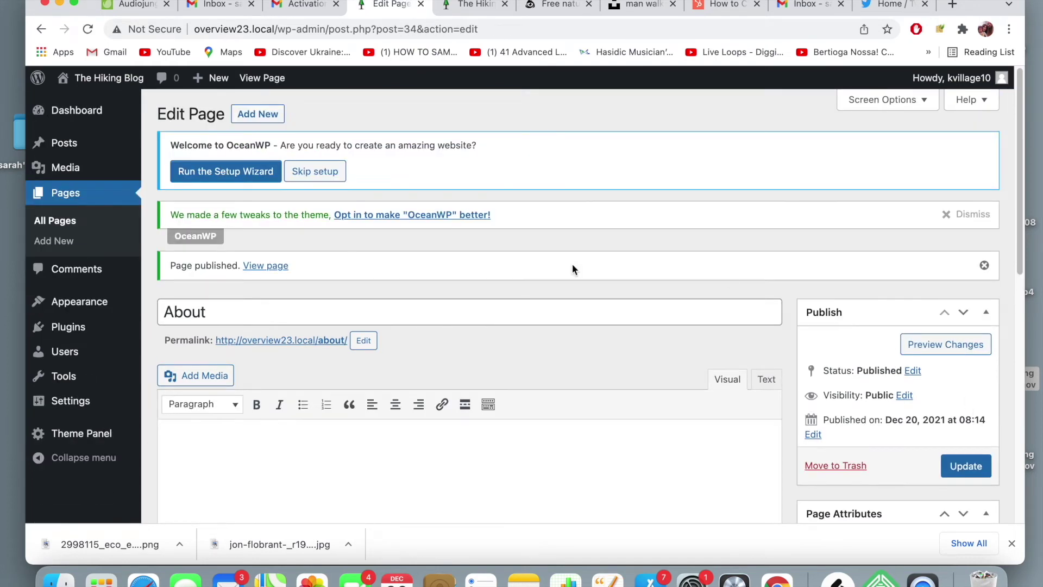
click(251, 116)
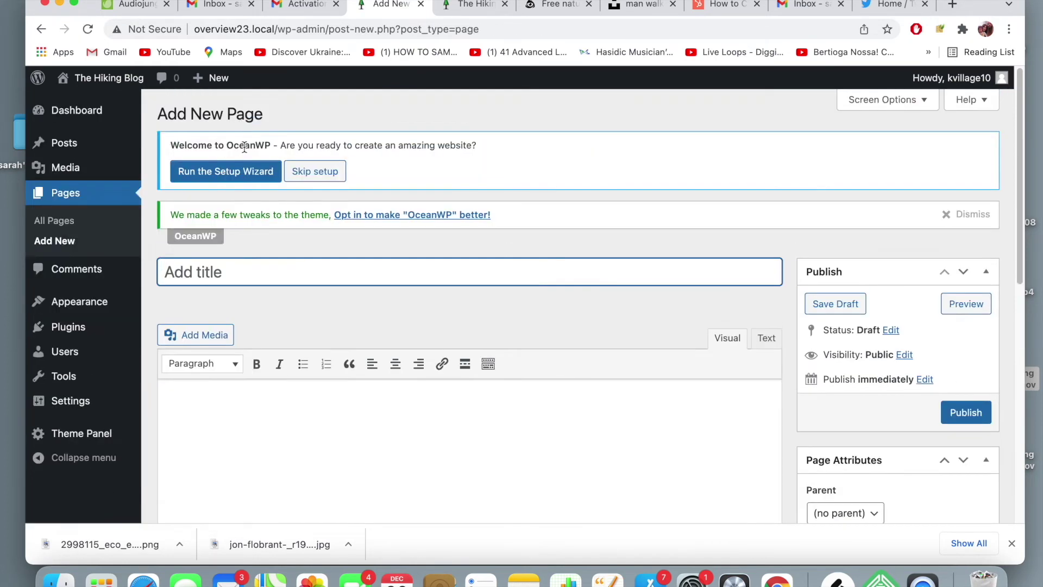
- Publish a new empty page titled 'Contact'
text(Contact)
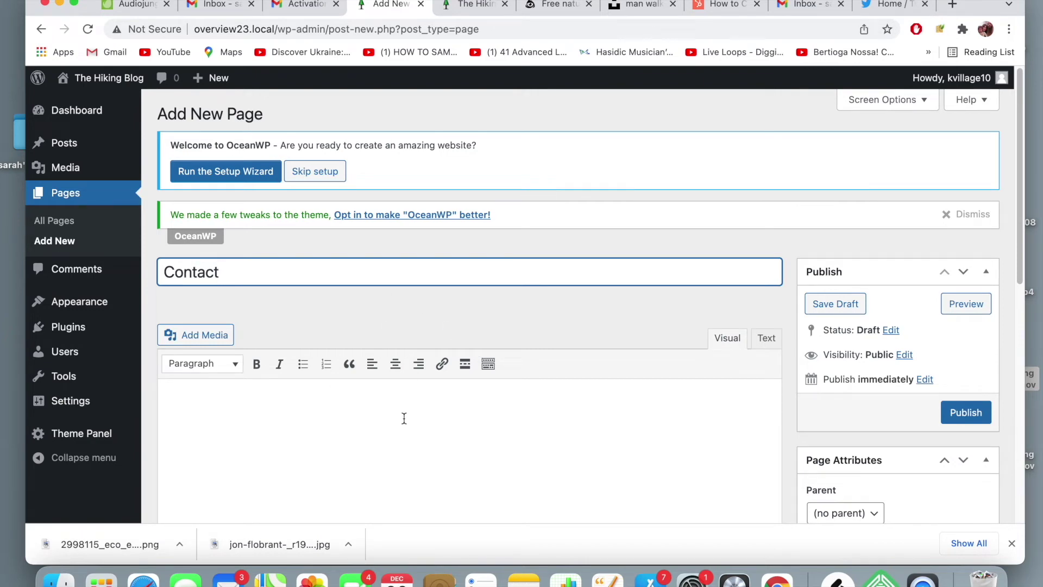
scroll(360, 413, down, 2)
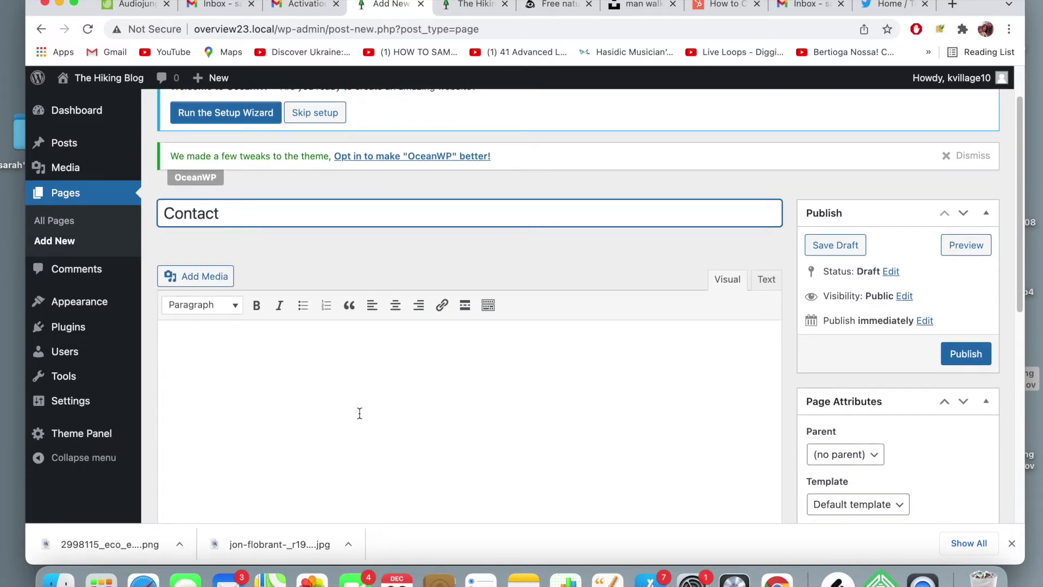
scroll(360, 413, down, 1)
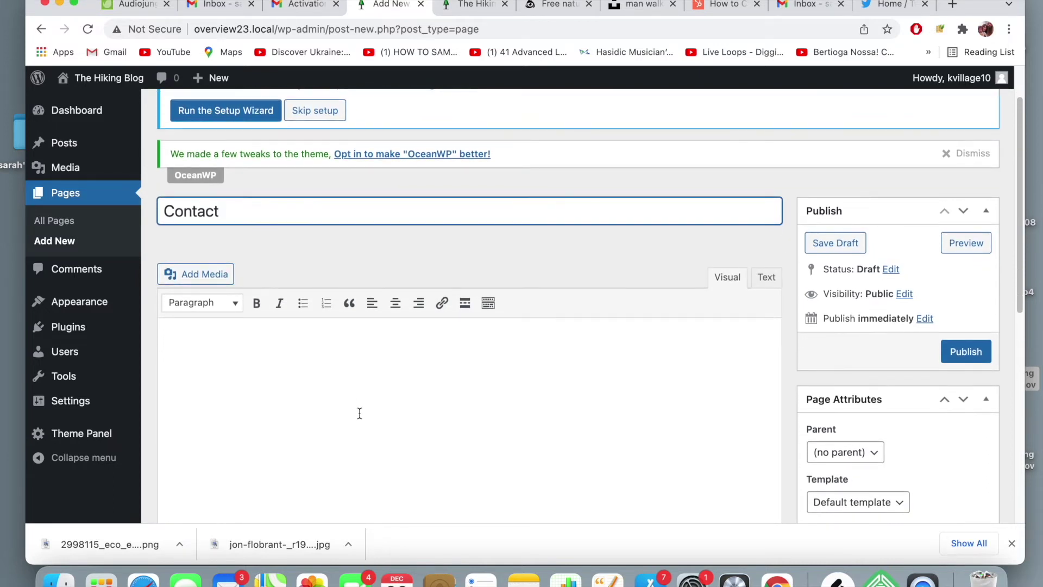
scroll(359, 413, up, 3)
scroll(360, 414, down, 1)
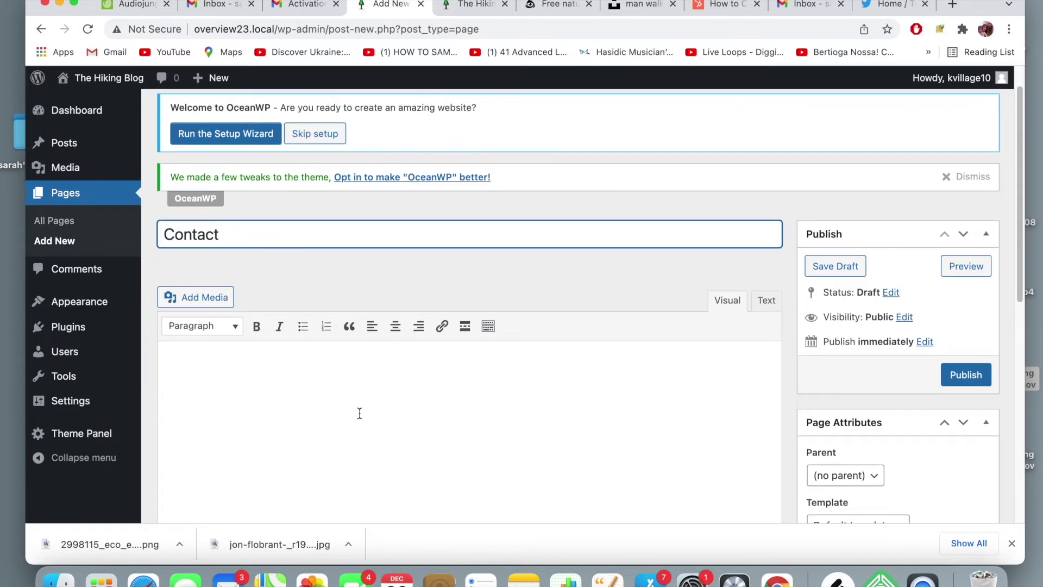
click(965, 374)
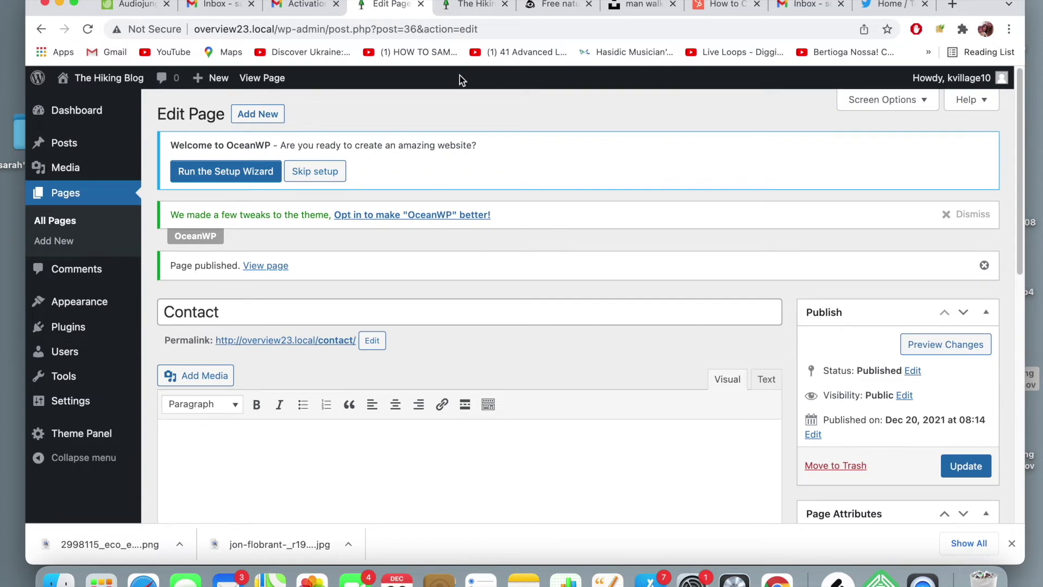
- Reload the live site's front page to check it, then return to the page editor
click(461, 11)
click(468, 28)
key(Return)
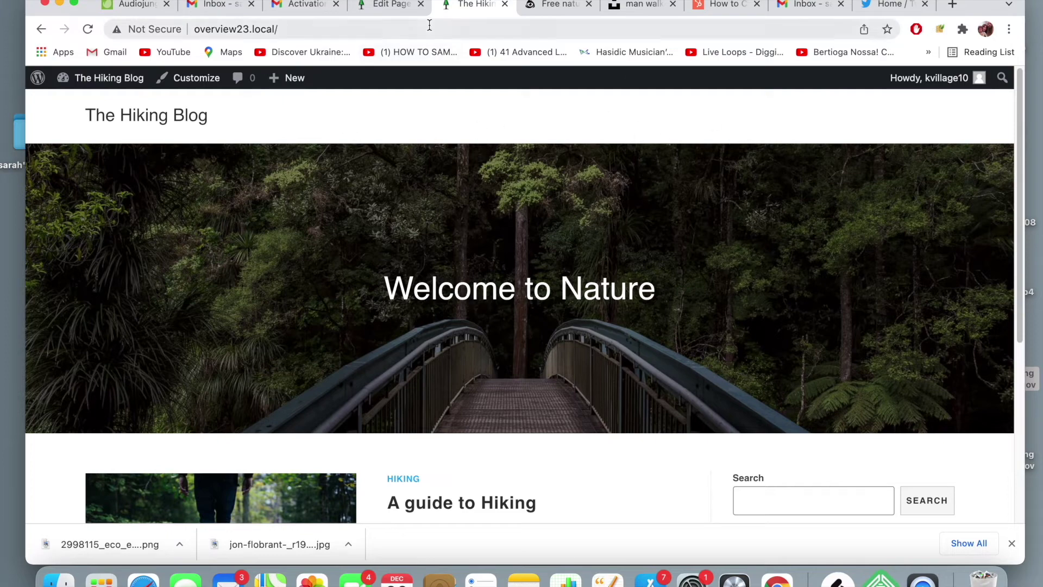
click(390, 11)
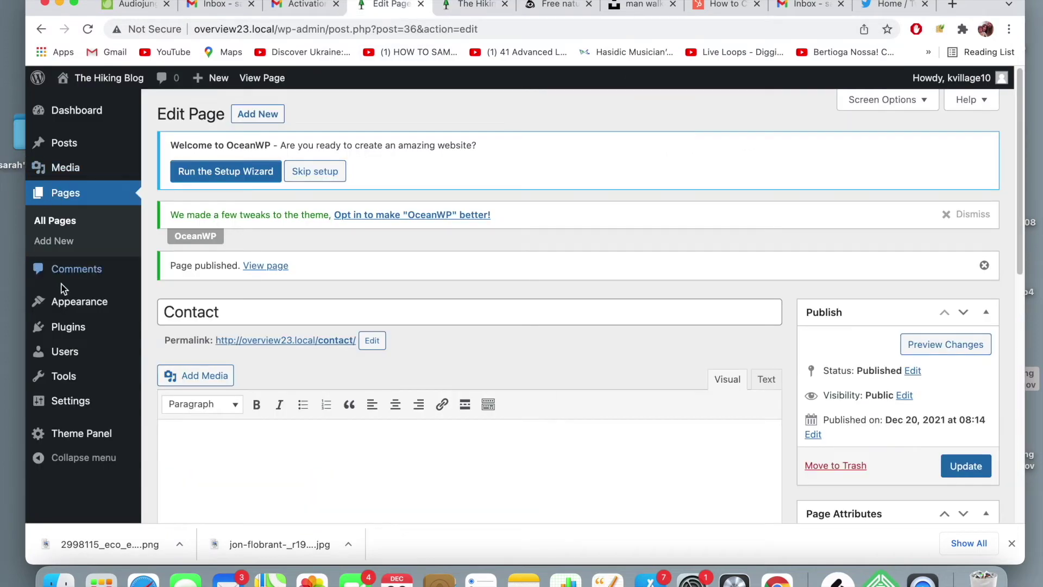
- Go to the Appearance > Menus management screen
mouse_move(71, 297)
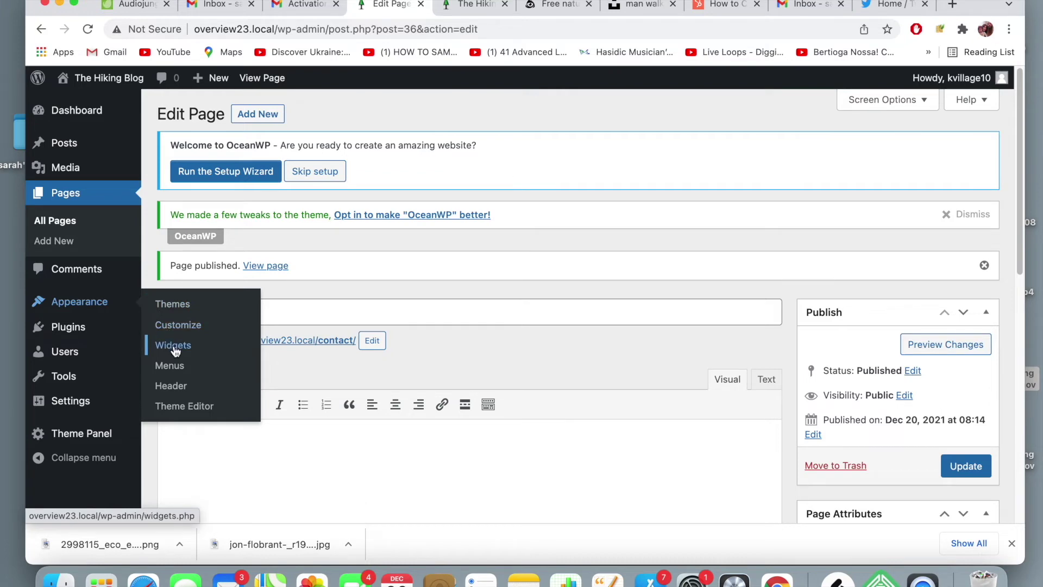
click(173, 367)
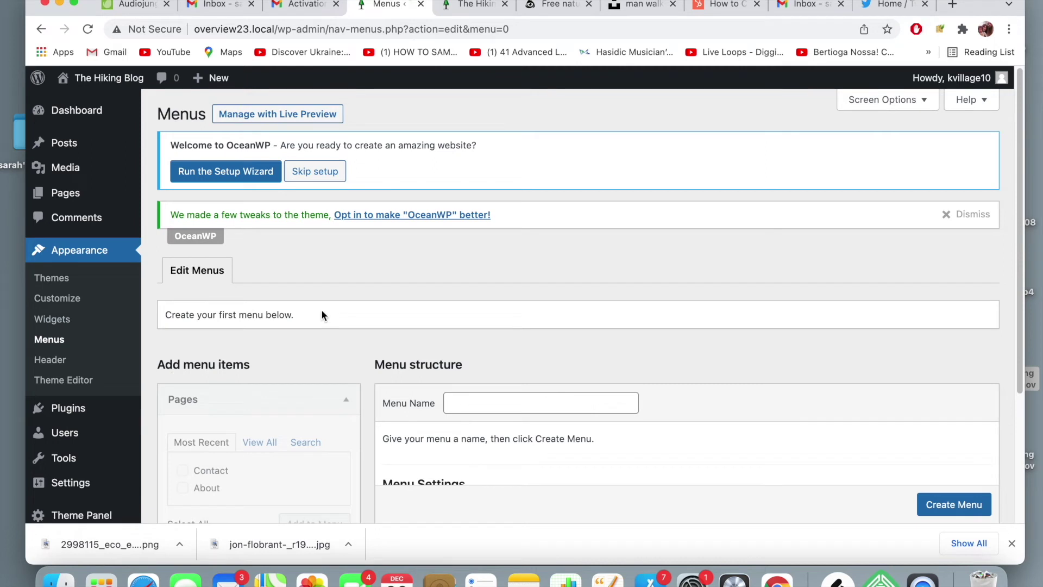
scroll(321, 315, down, 3)
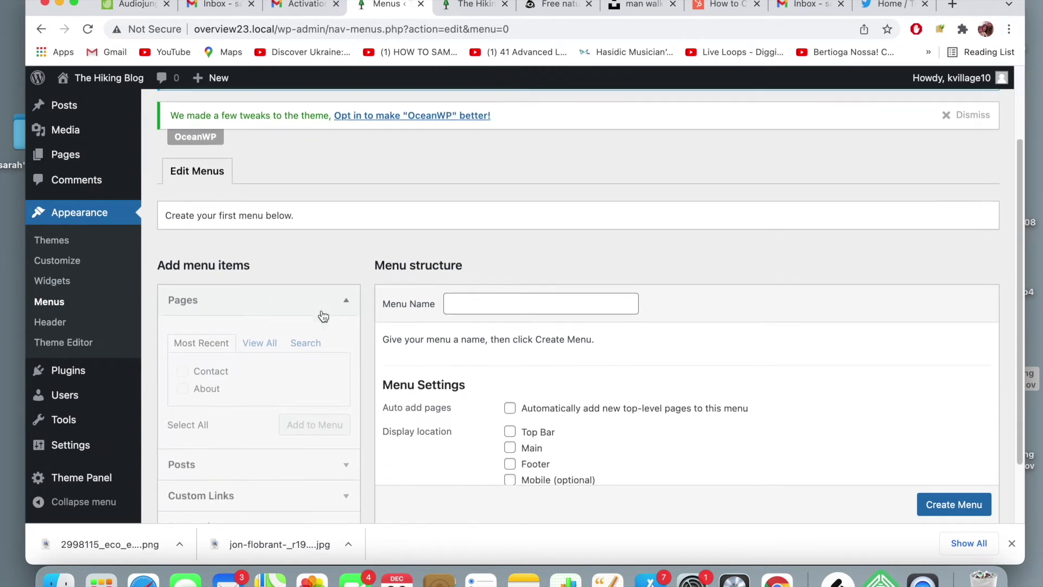
scroll(324, 317, up, 1)
scroll(322, 312, down, 1)
scroll(321, 309, up, 2)
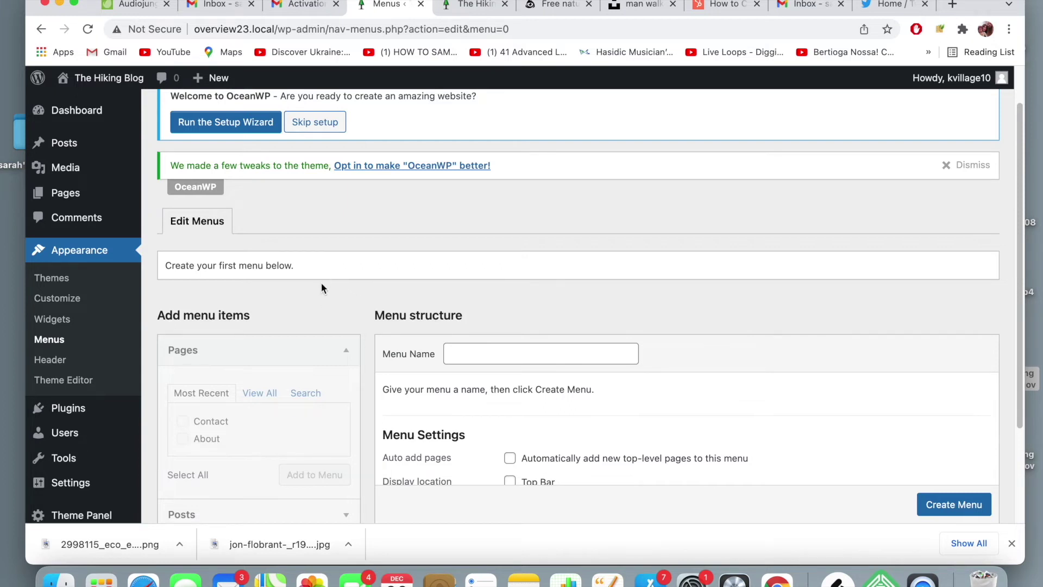
scroll(322, 289, down, 3)
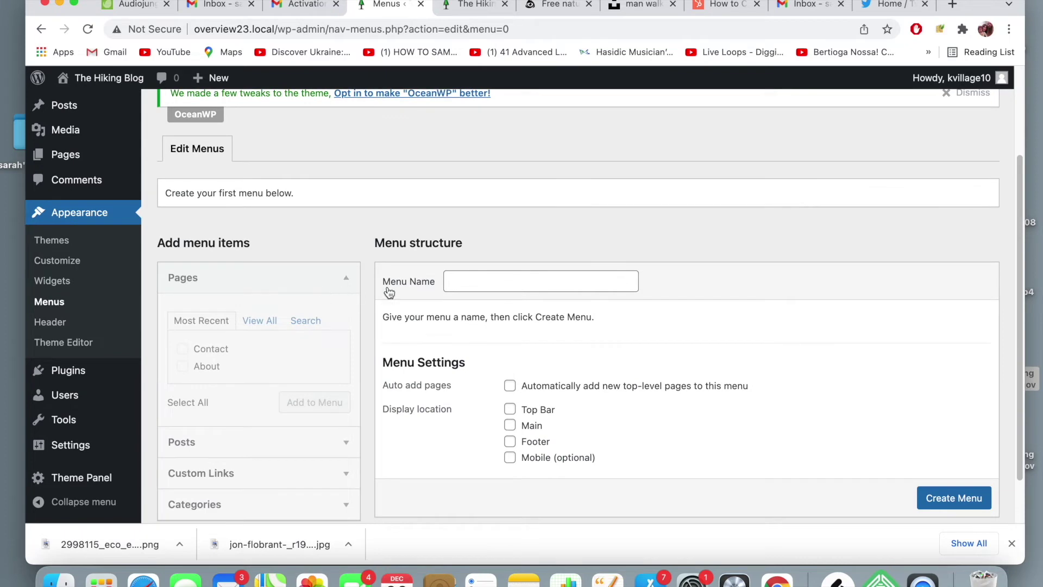
- Create a menu named 'Main Menu' assigned to the Main display location
click(467, 280)
text(Main Menu)
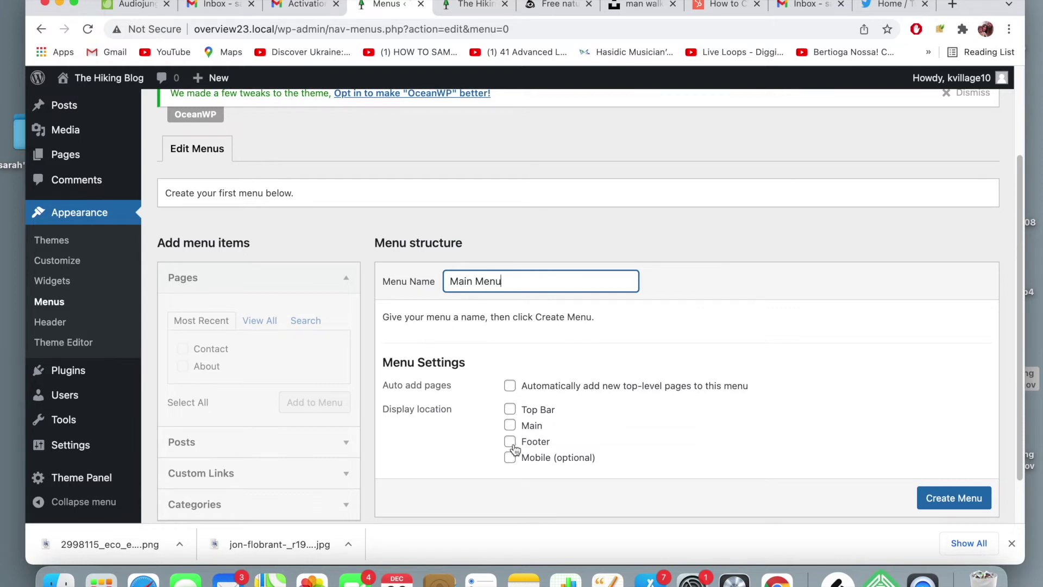
click(511, 426)
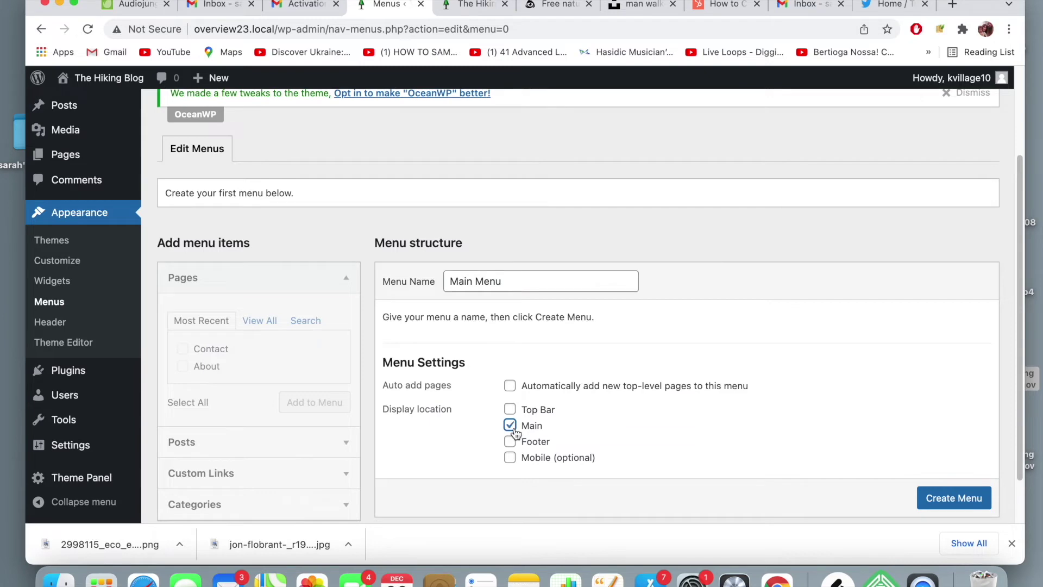
click(978, 505)
scroll(978, 505, down, 1)
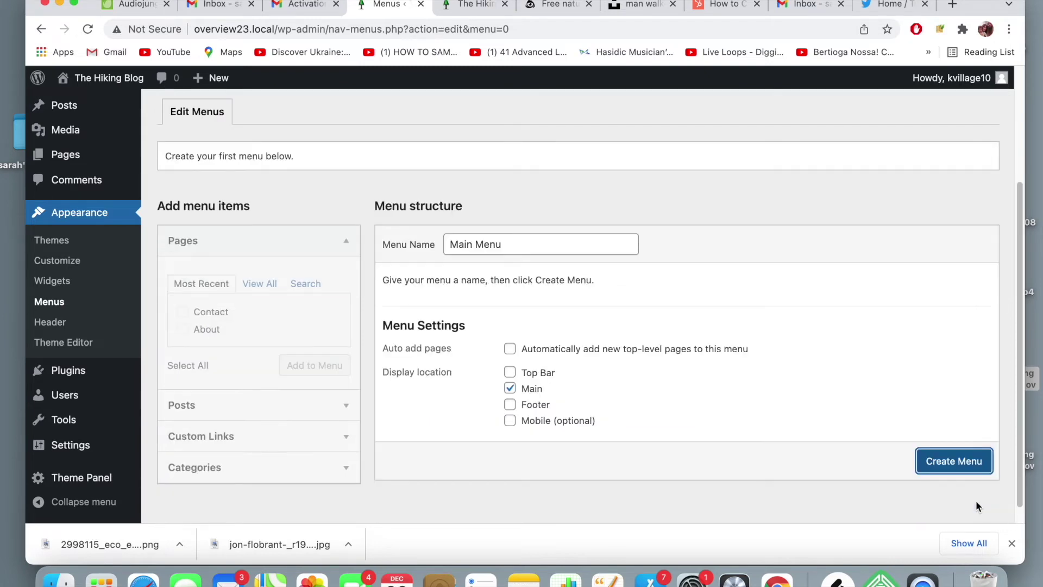
click(966, 466)
scroll(321, 337, down, 3)
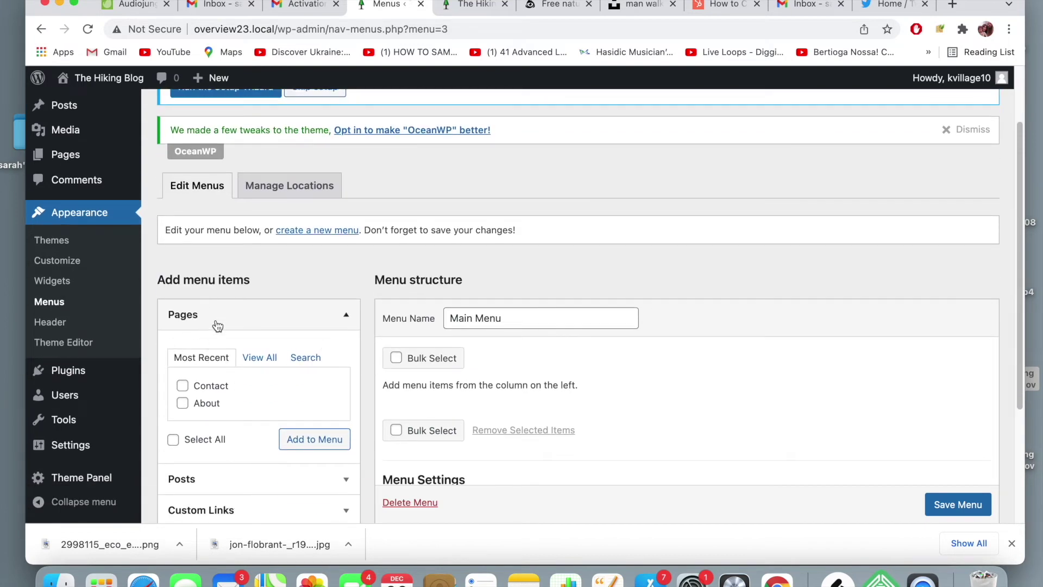
- Add the About and Contact pages to Main Menu, About first, and save it
click(182, 387)
click(182, 404)
click(302, 449)
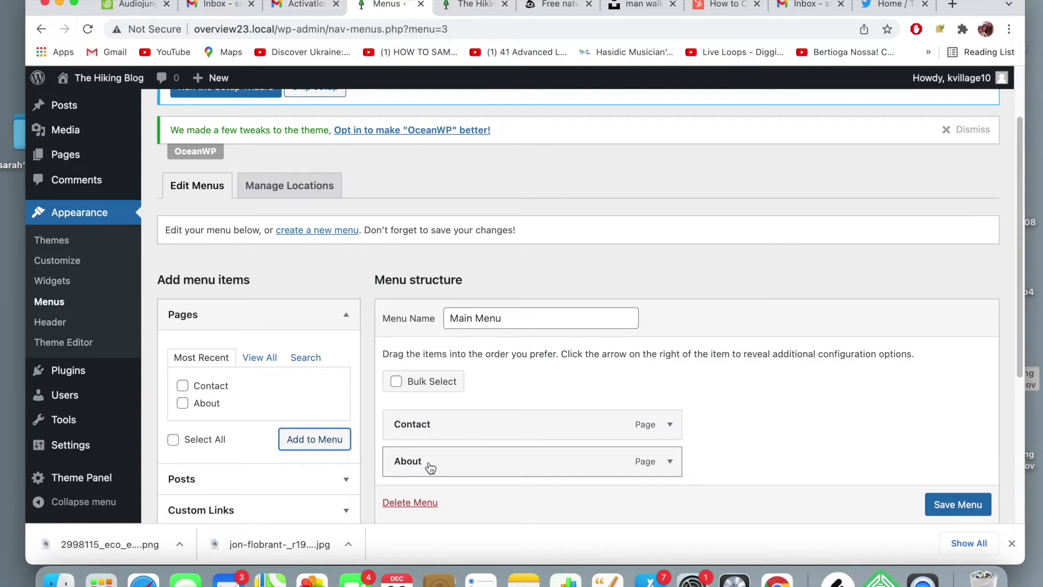
drag(430, 468, 429, 422)
scroll(956, 514, down, 1)
click(956, 506)
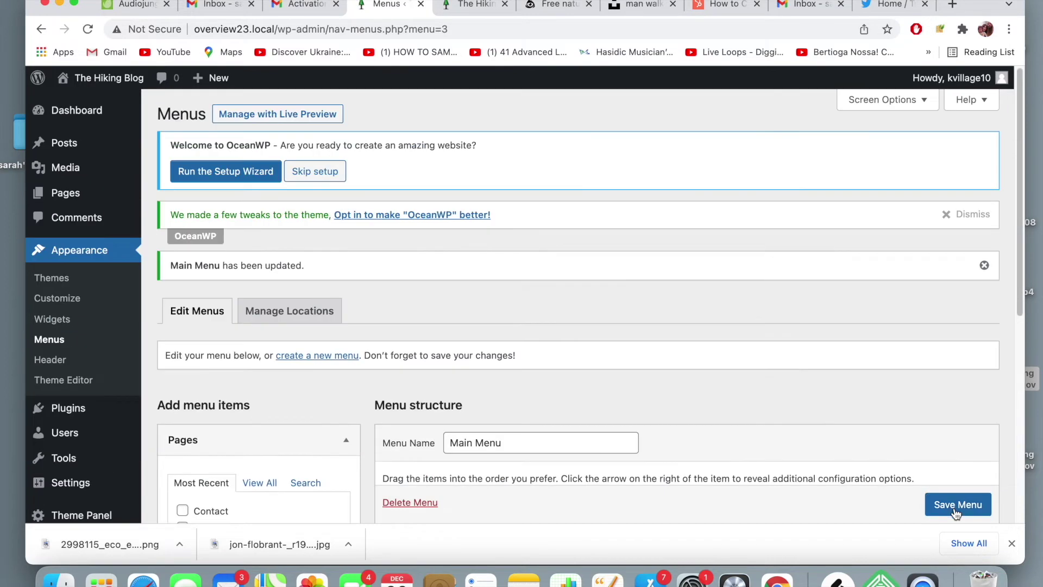
- Reload the live site's front page to check the new header menu
click(477, 15)
click(481, 28)
key(Return)
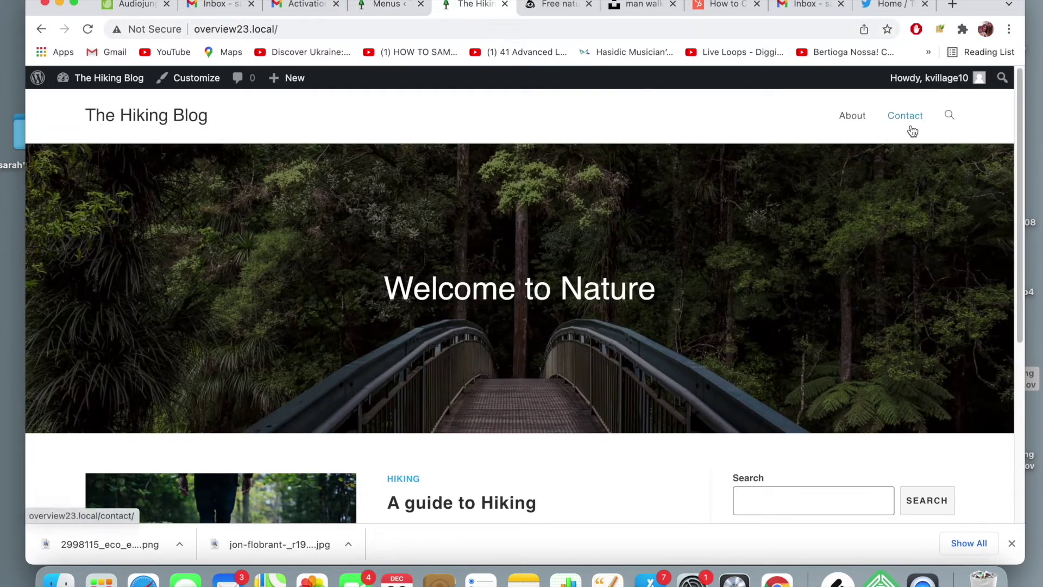
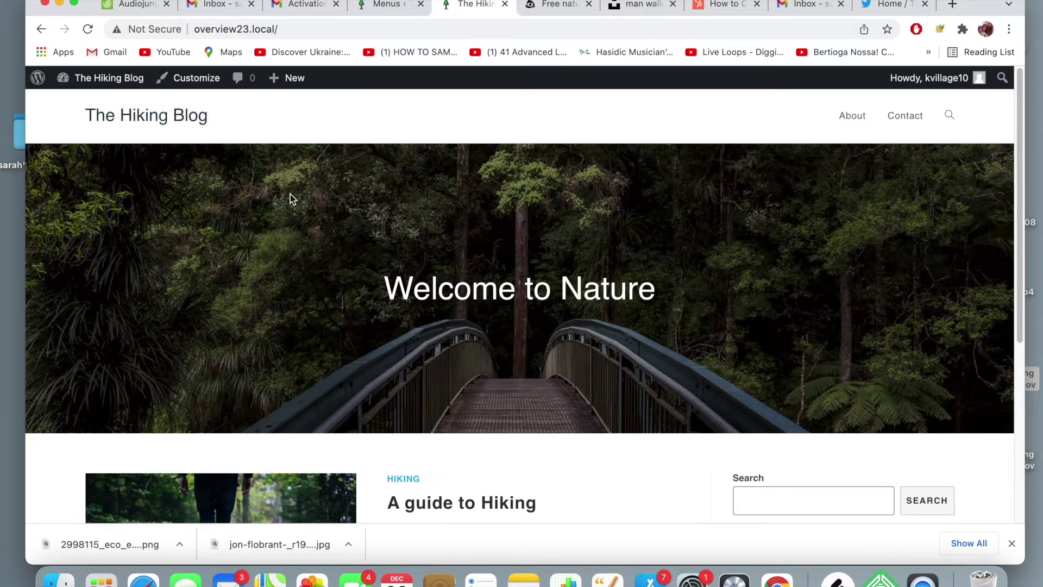
- Bring the browser window into focus and raise the screen brightness
scroll(532, 338, down, 2)
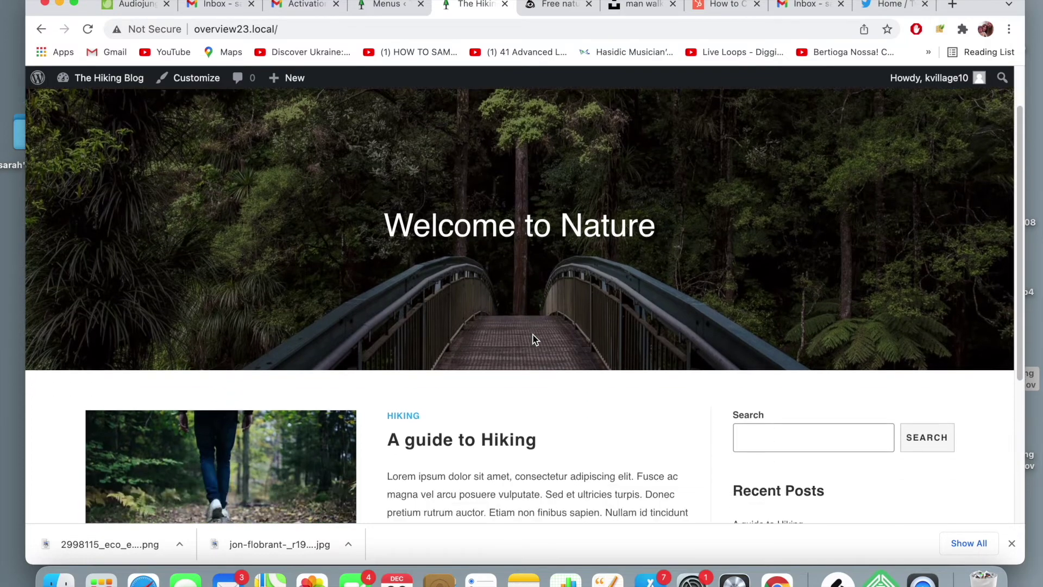
scroll(535, 339, up, 3)
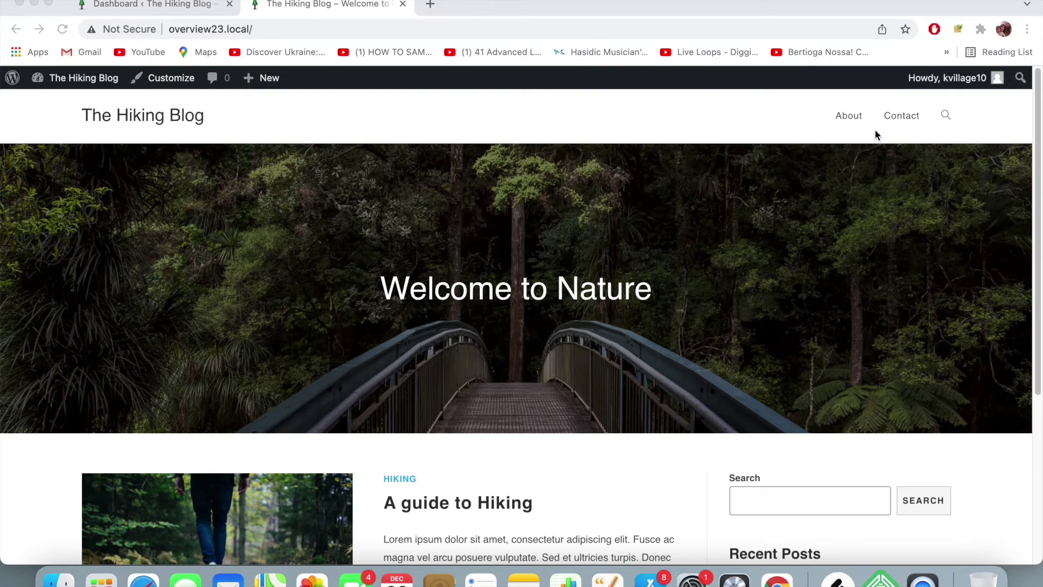
click(788, 111)
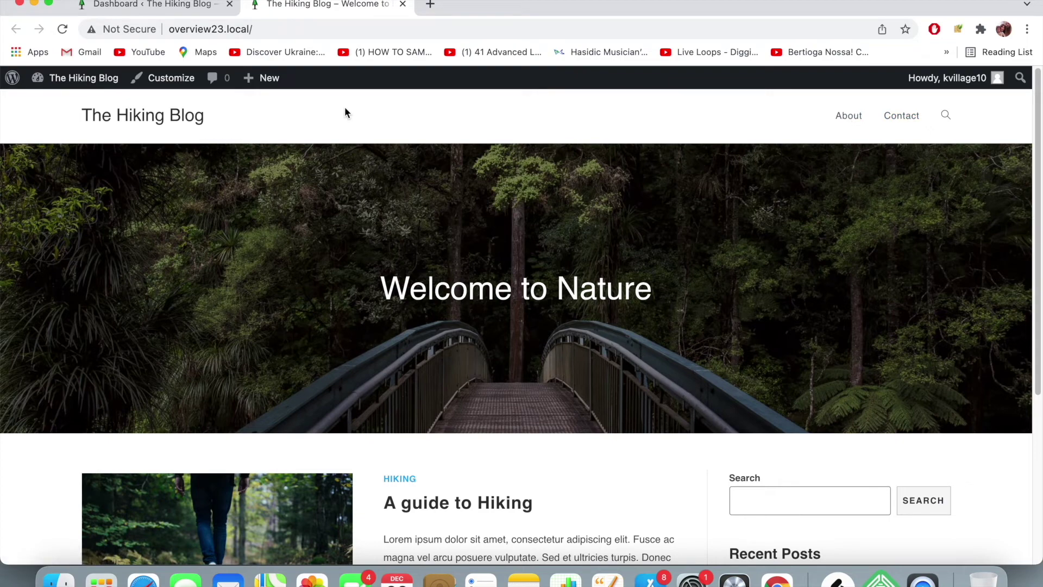
scroll(324, 282, down, 5)
scroll(325, 282, up, 5)
key(XF86MonBrightnessUp)
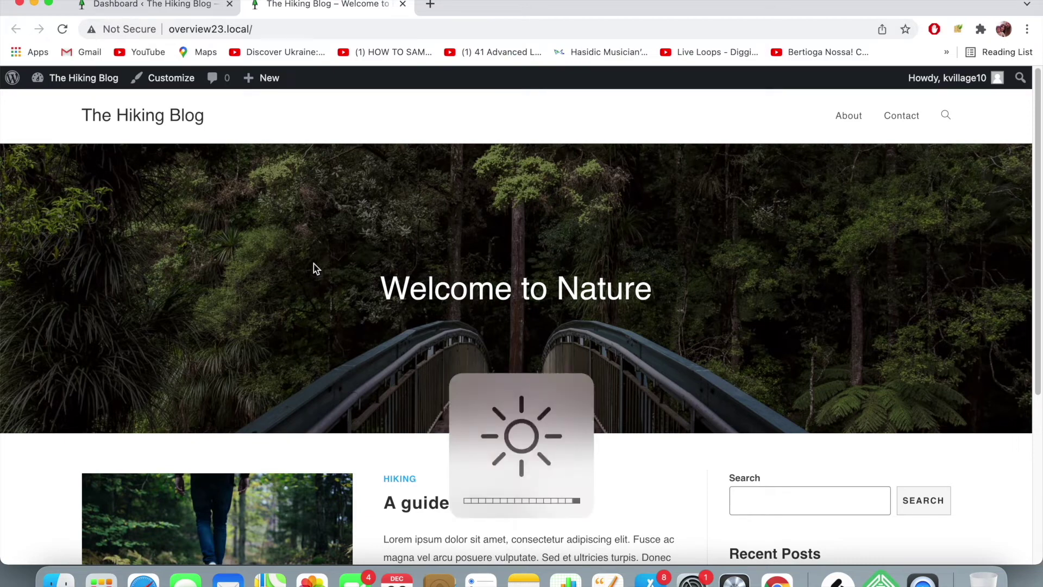
- From the admin dashboard, open Appearance > Customize, glance at Menus, then enter Header settings
click(194, 12)
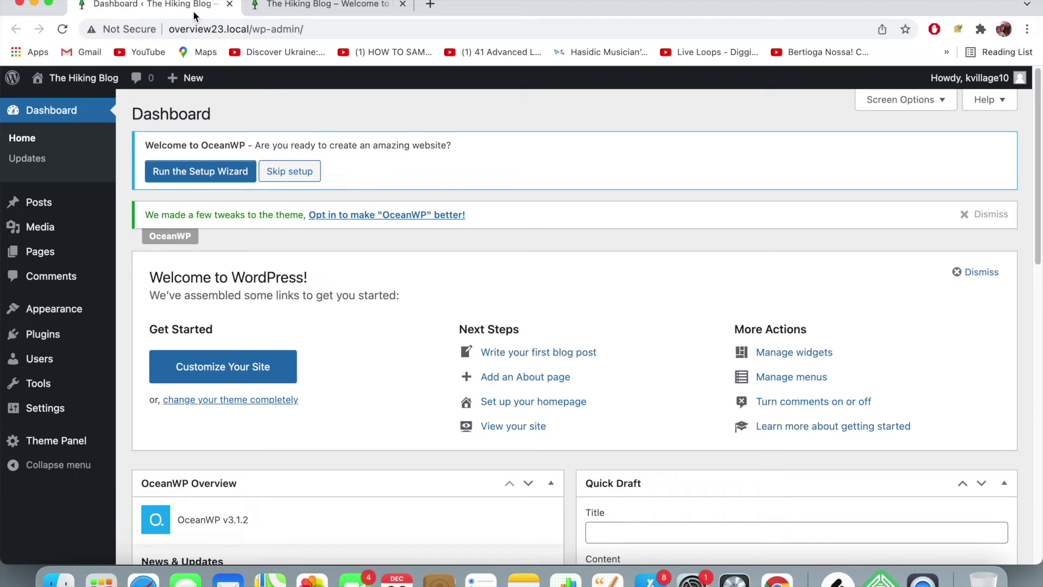
mouse_move(52, 308)
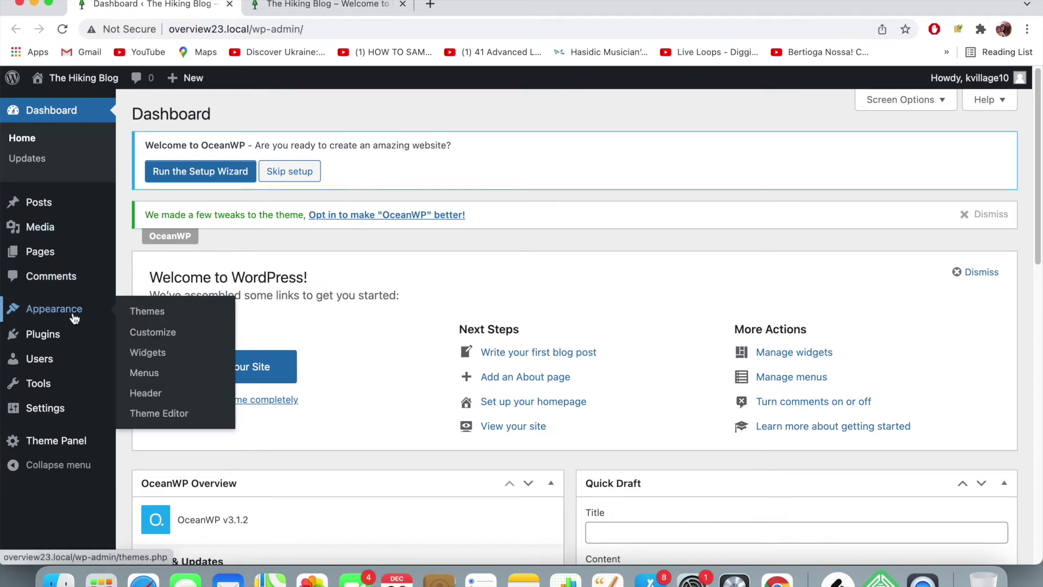
click(151, 332)
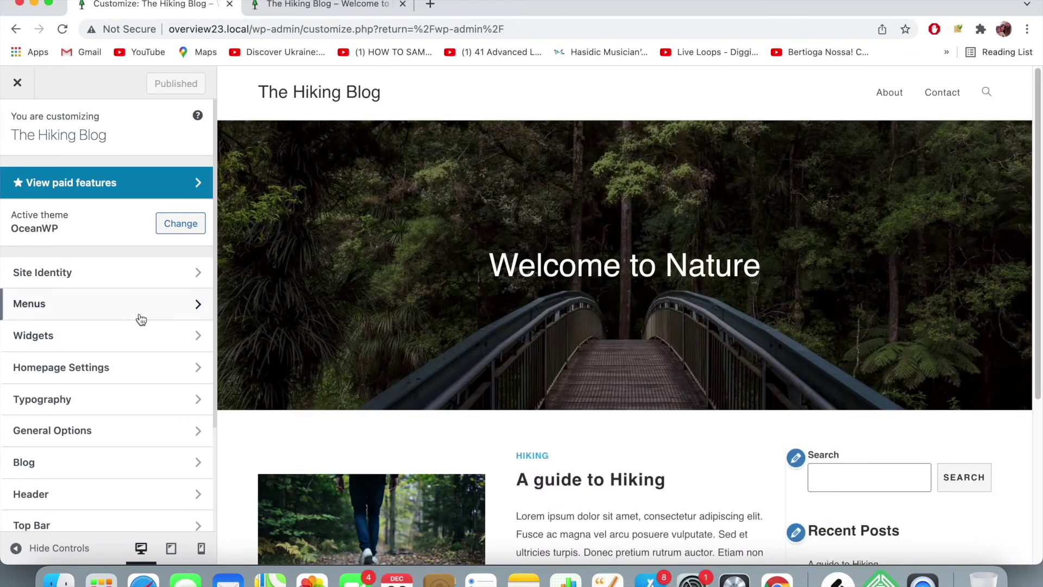
click(140, 312)
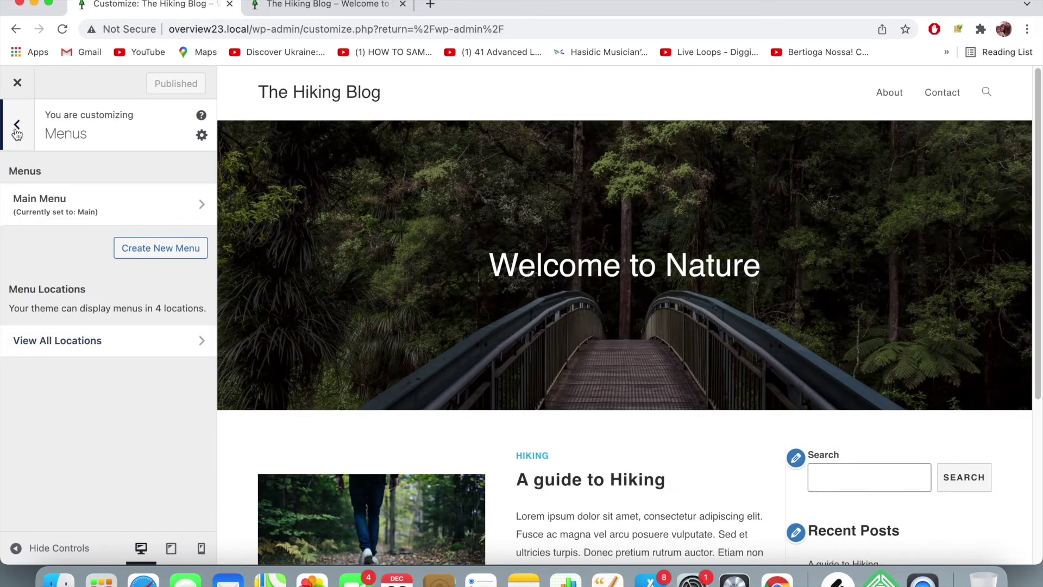
click(16, 129)
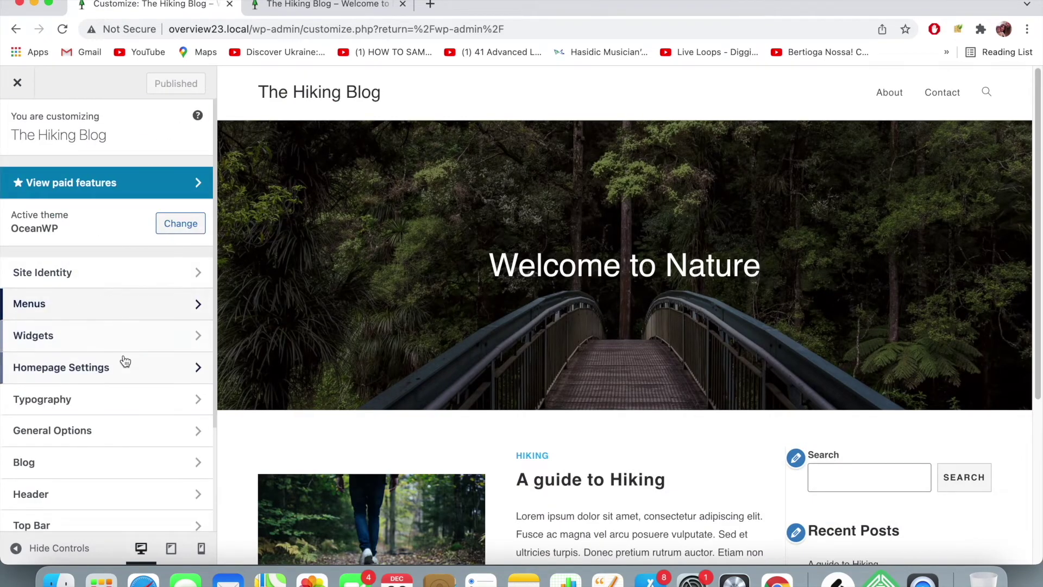
scroll(123, 361, down, 2)
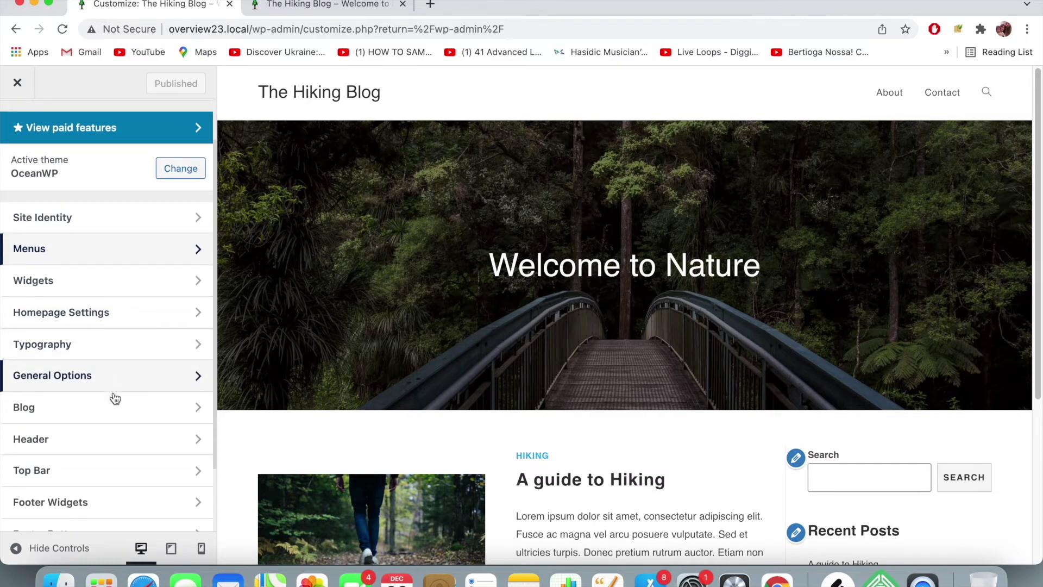
click(115, 438)
- Open the Header › Menu settings panel and scroll to its Position options
click(89, 280)
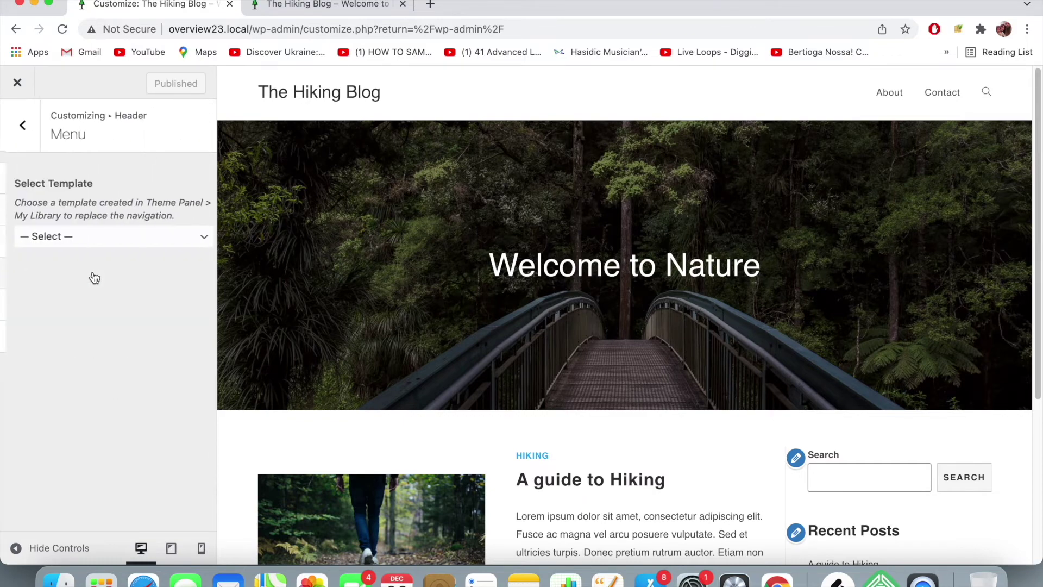
scroll(80, 281, down, 3)
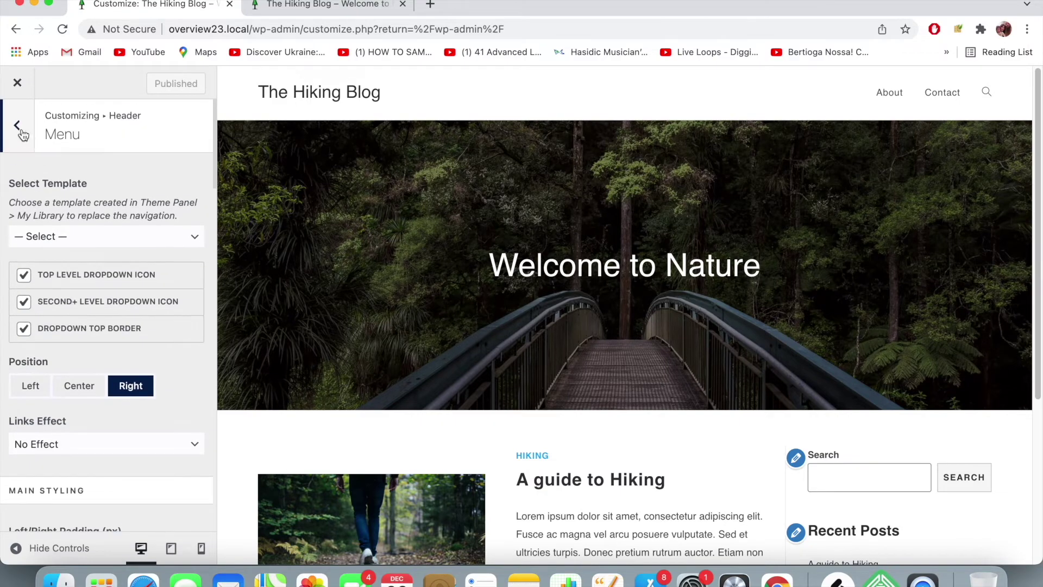
click(18, 126)
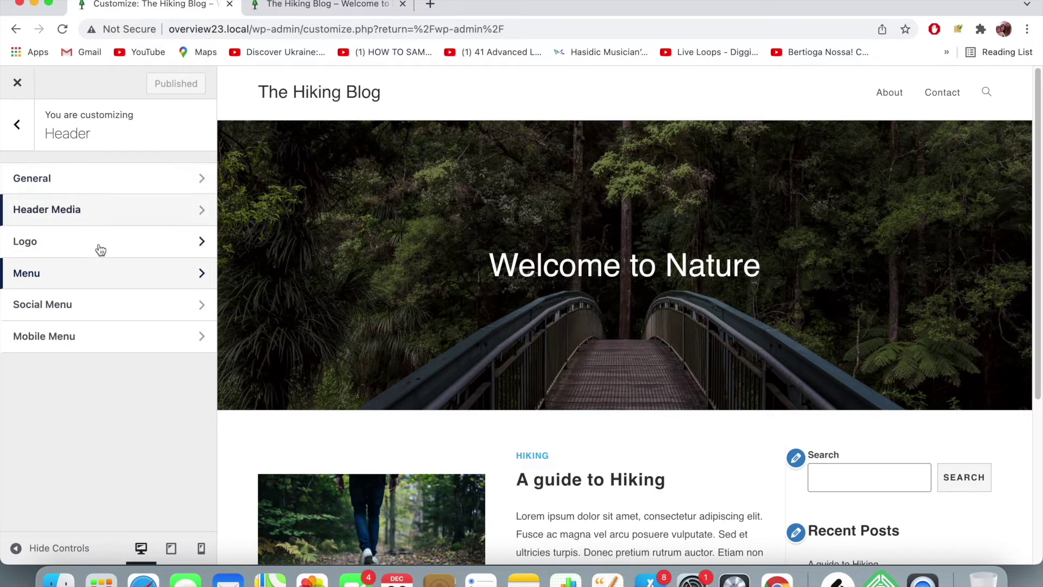
click(105, 279)
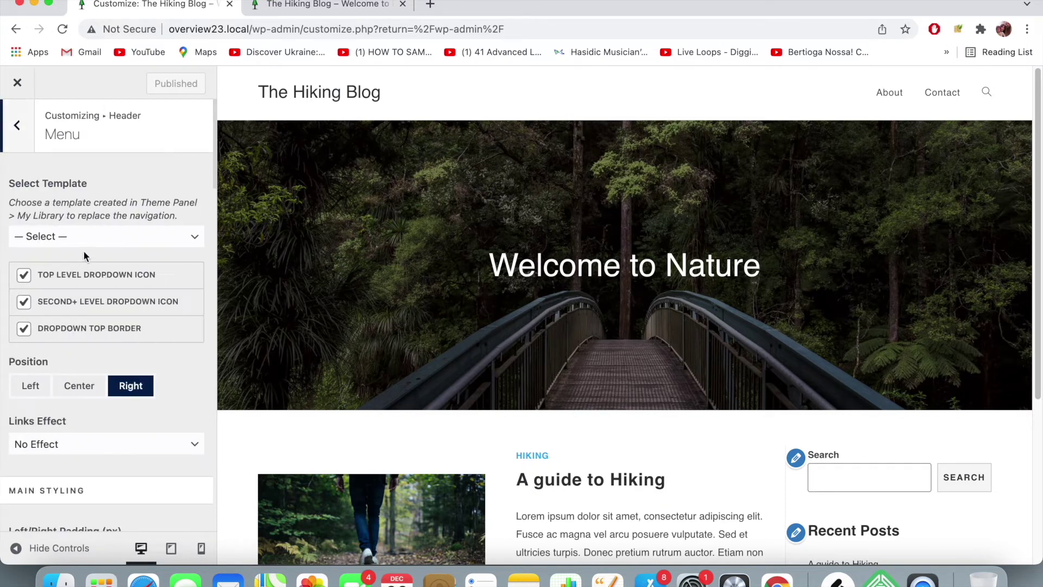
scroll(70, 275, down, 3)
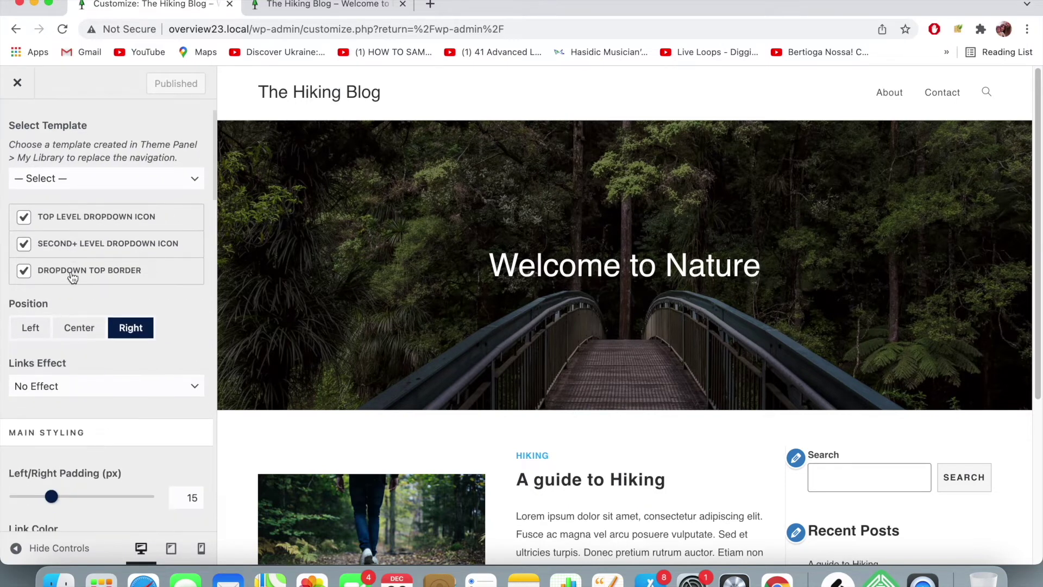
scroll(72, 277, down, 1)
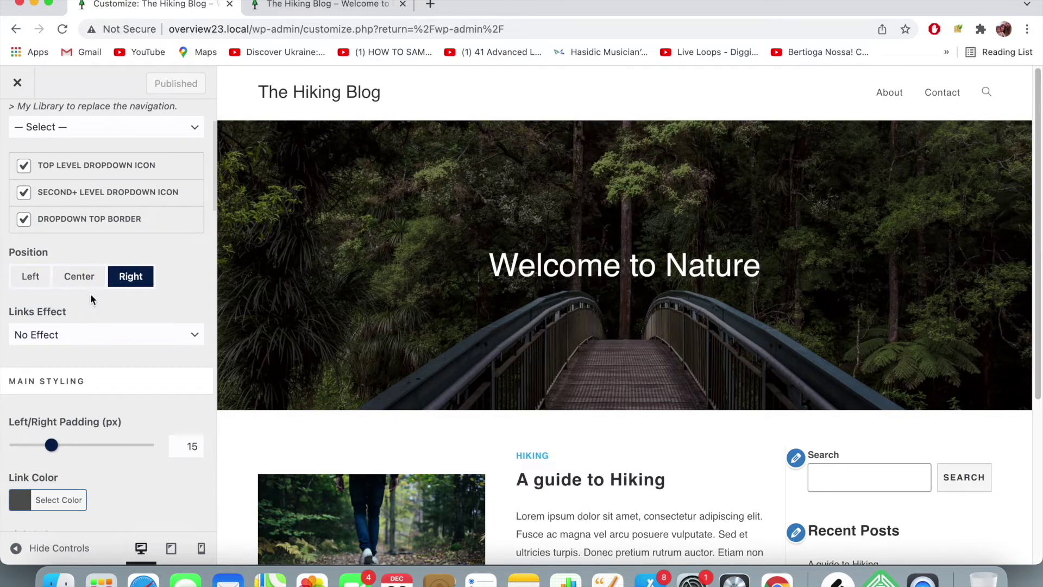
- Preview menu Position Left and Center, then keep it on Right
click(44, 274)
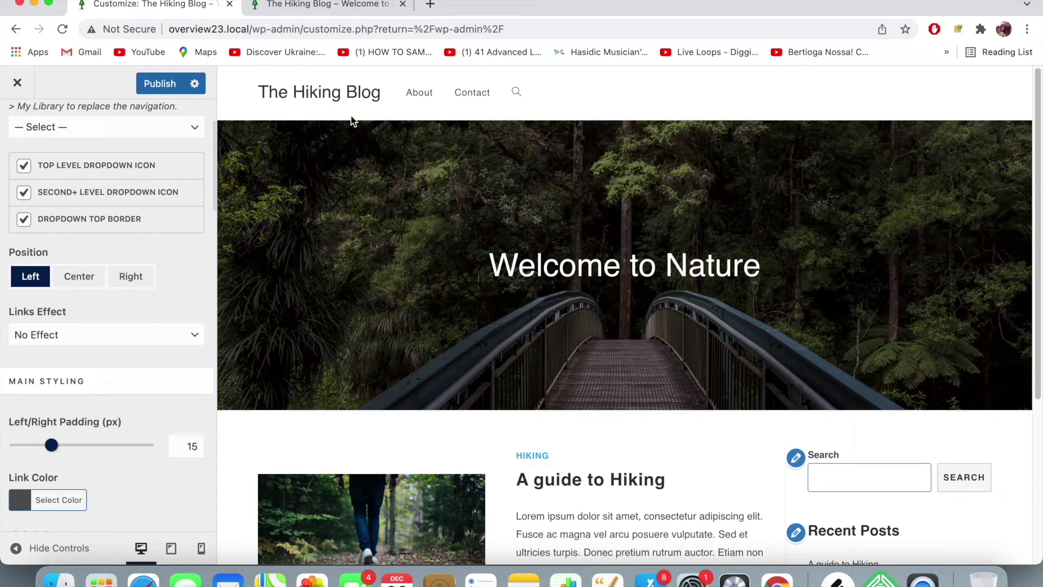
click(93, 277)
click(125, 276)
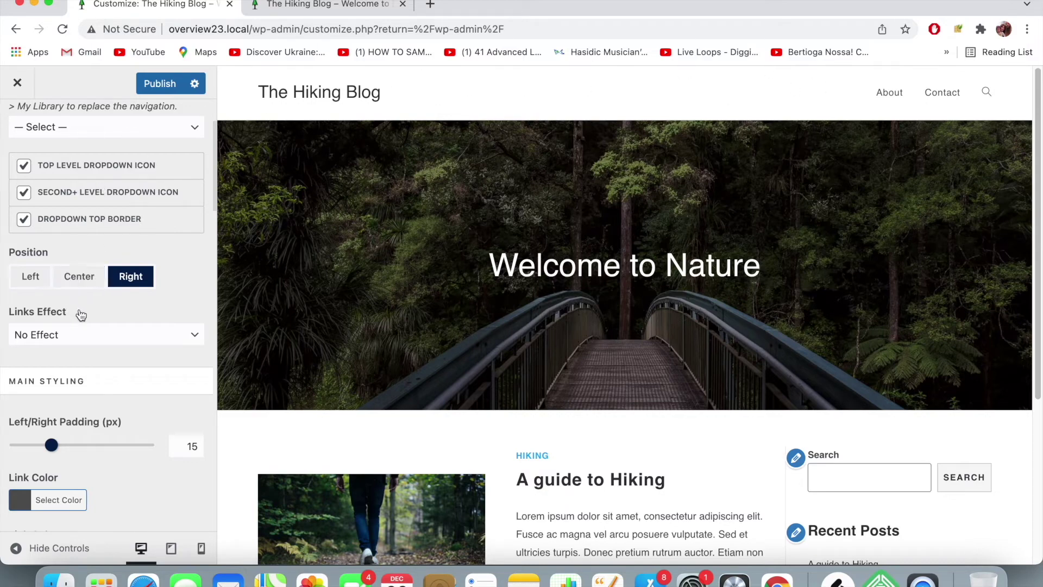
click(143, 334)
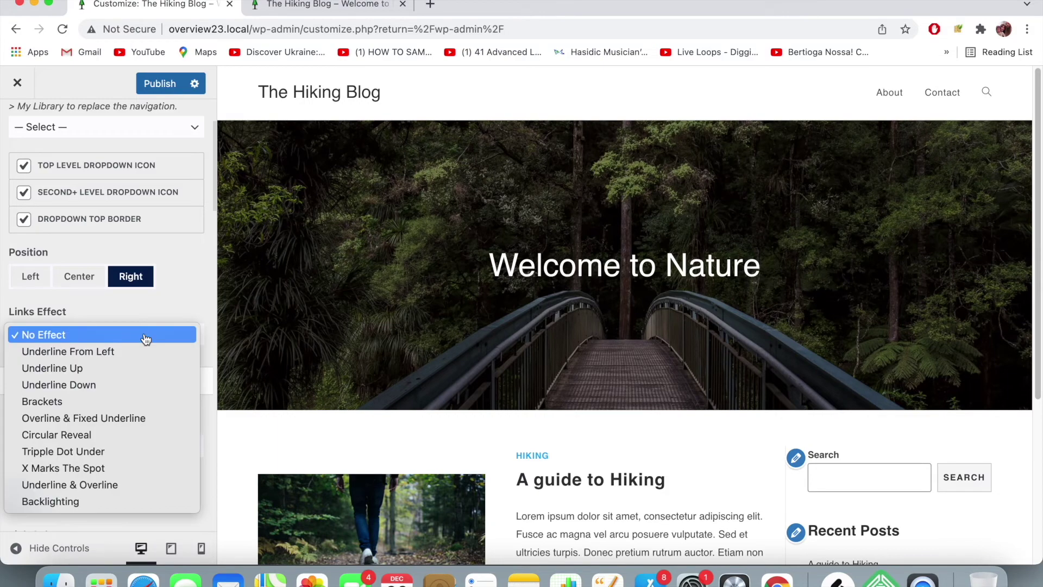
- Set the header menu Links Effect to Circular Reveal
click(136, 435)
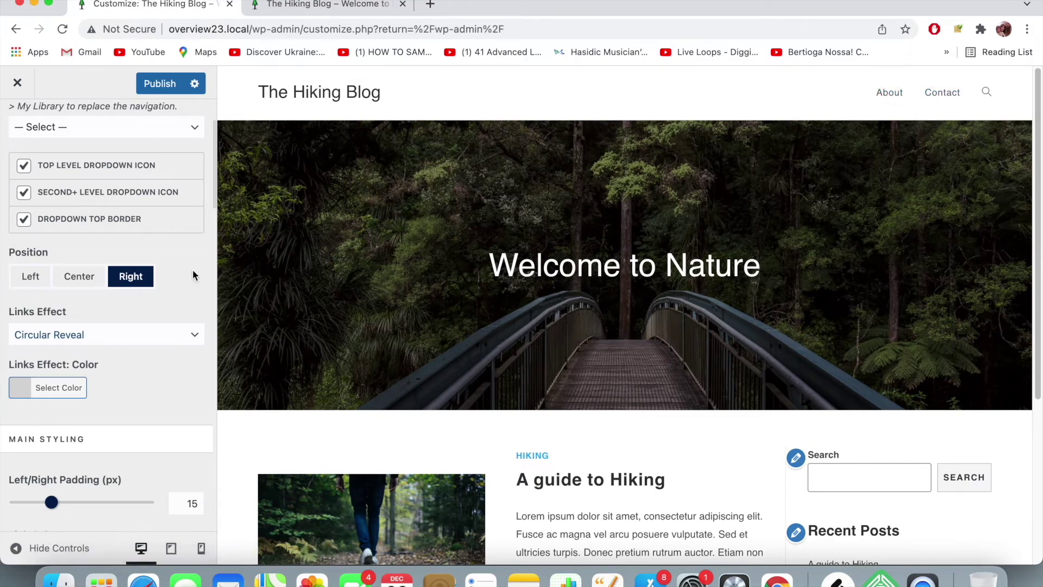
scroll(171, 285, down, 3)
scroll(171, 285, down, 1)
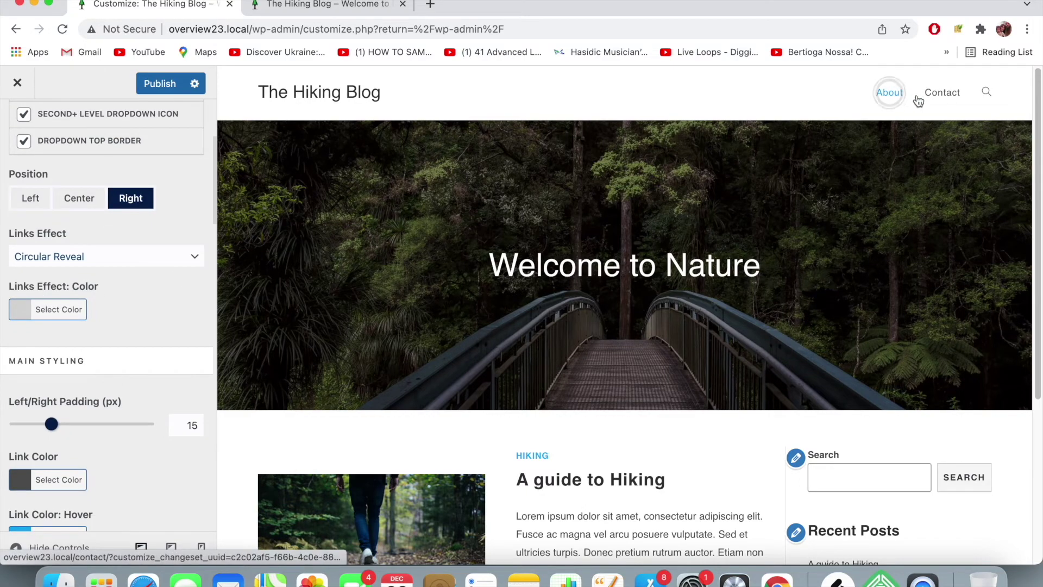
scroll(75, 309, down, 1)
scroll(75, 309, down, 5)
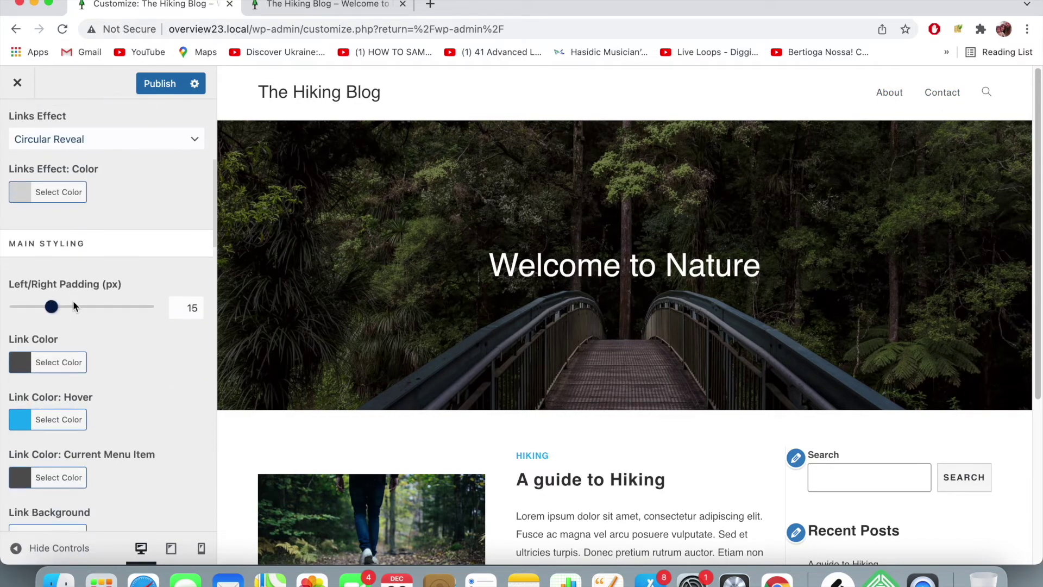
click(57, 356)
- Try grey, purple and teal for the menu Link Color, finishing at near-black #0c0200
scroll(55, 383, down, 4)
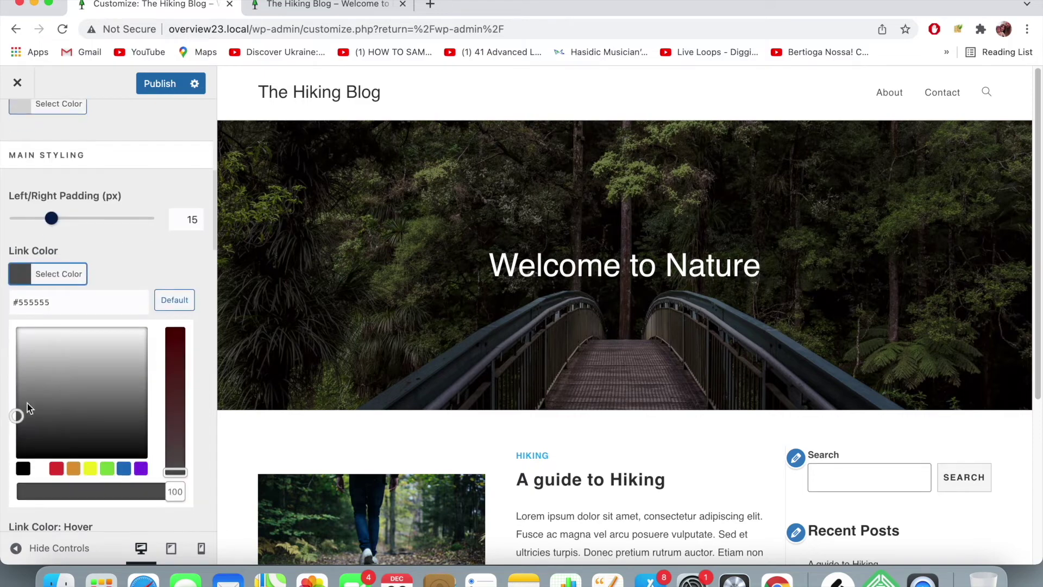
drag(17, 417, 113, 366)
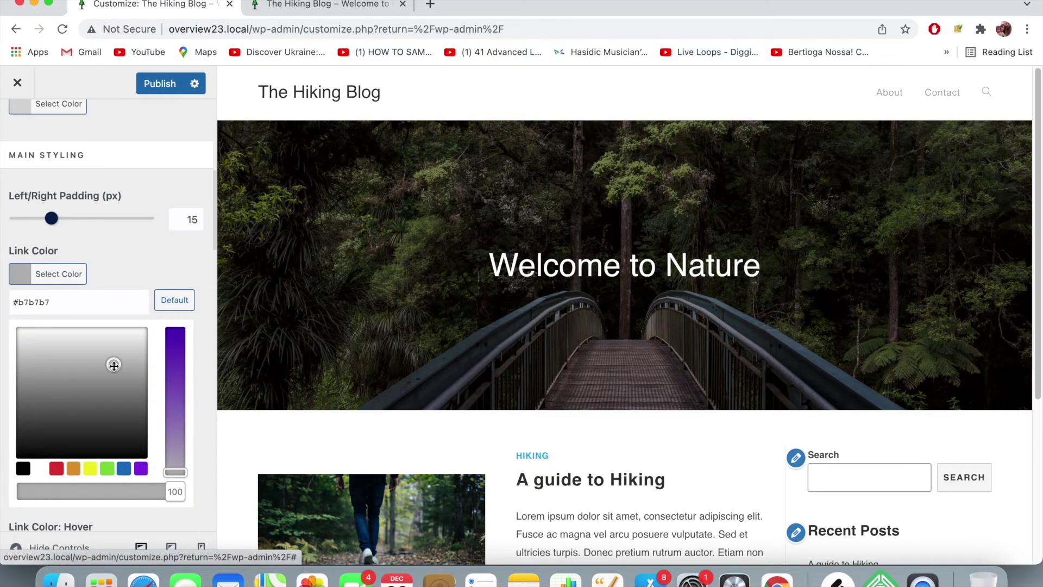
click(175, 345)
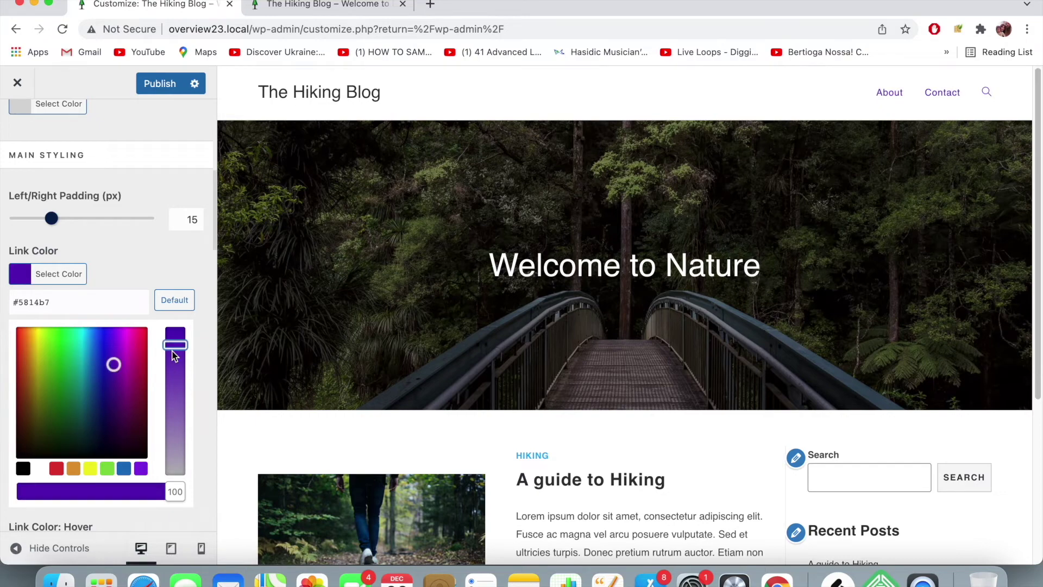
drag(77, 384, 21, 452)
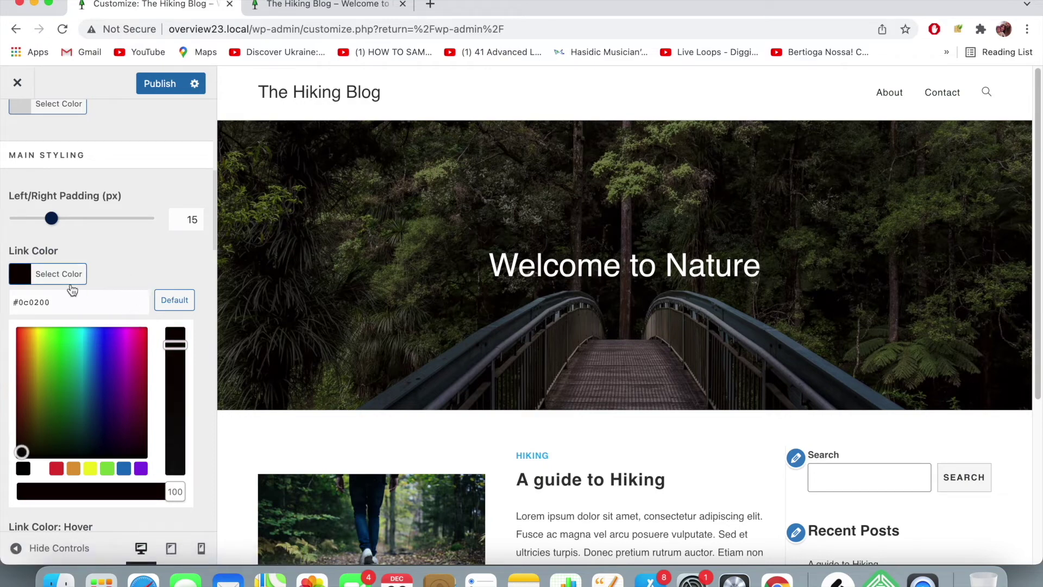
click(20, 276)
click(20, 276)
click(20, 276)
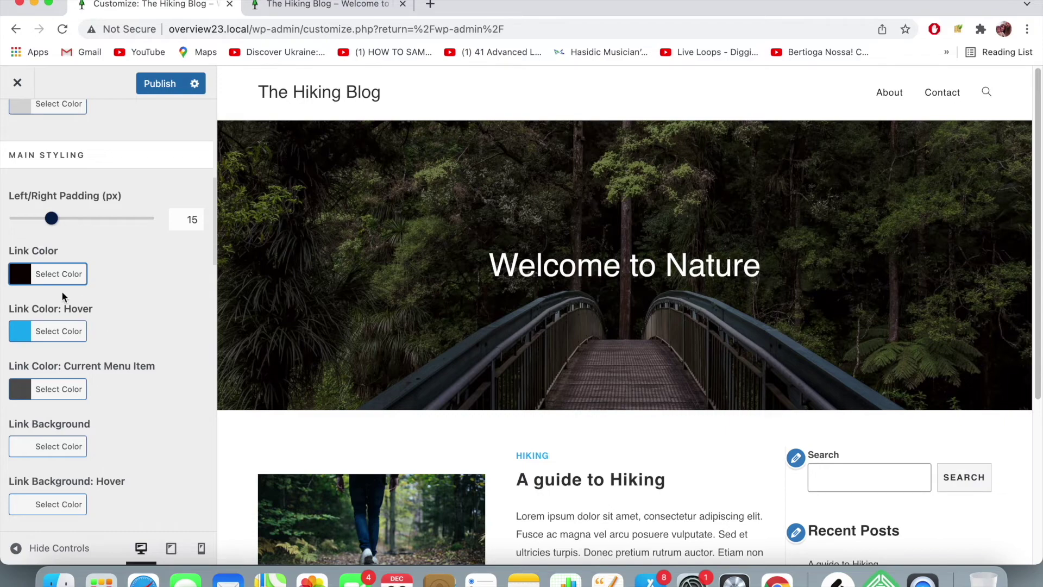
click(22, 332)
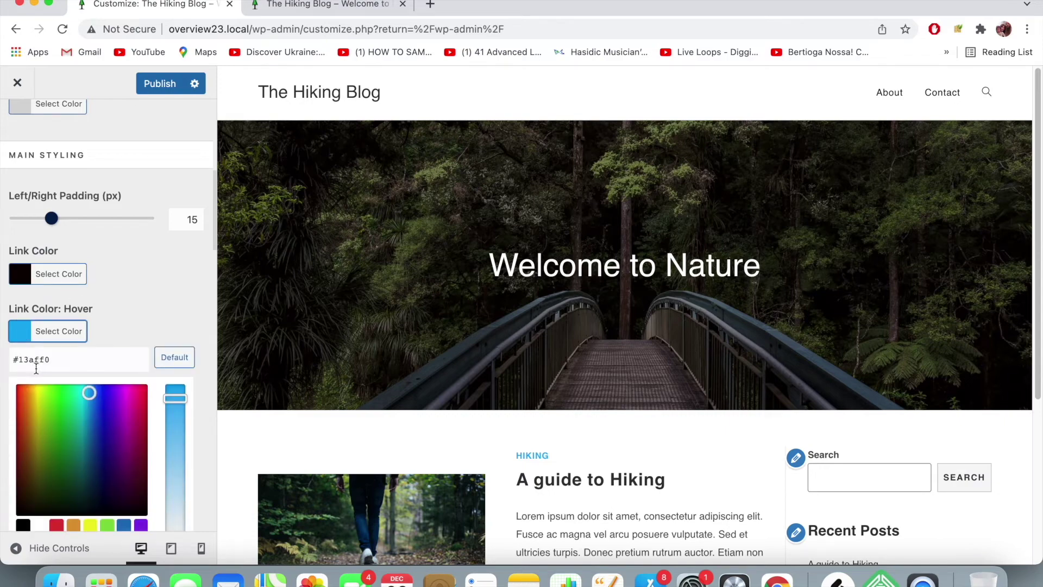
- Set the menu Link Color: Hover to green #9ab200
click(67, 472)
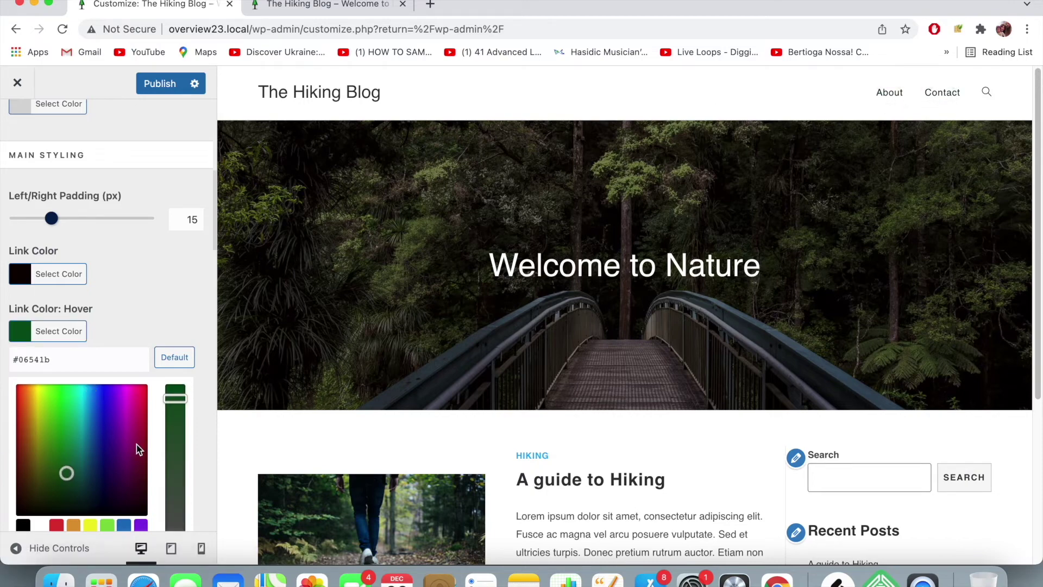
drag(66, 476, 37, 493)
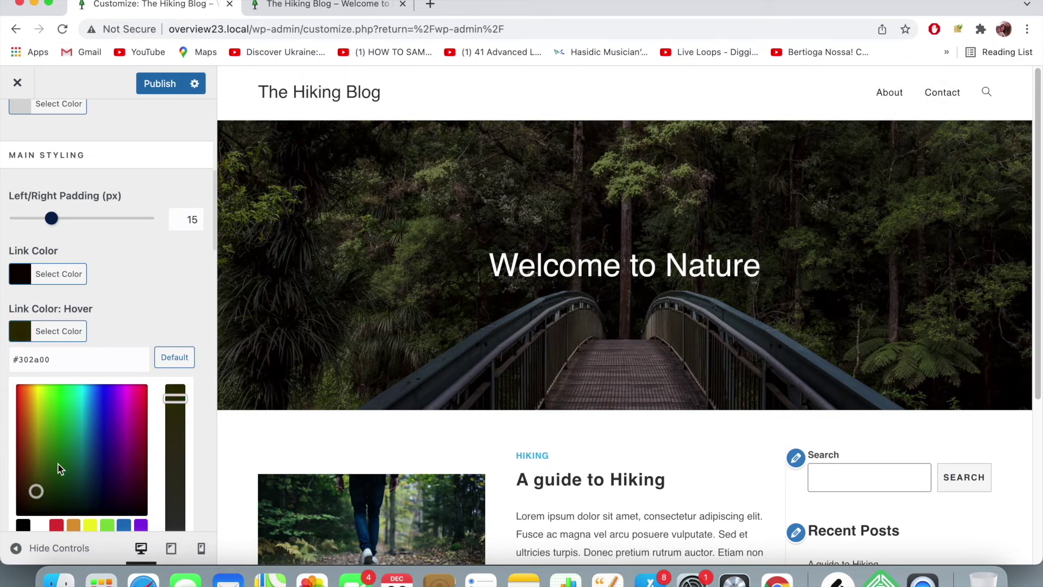
click(41, 424)
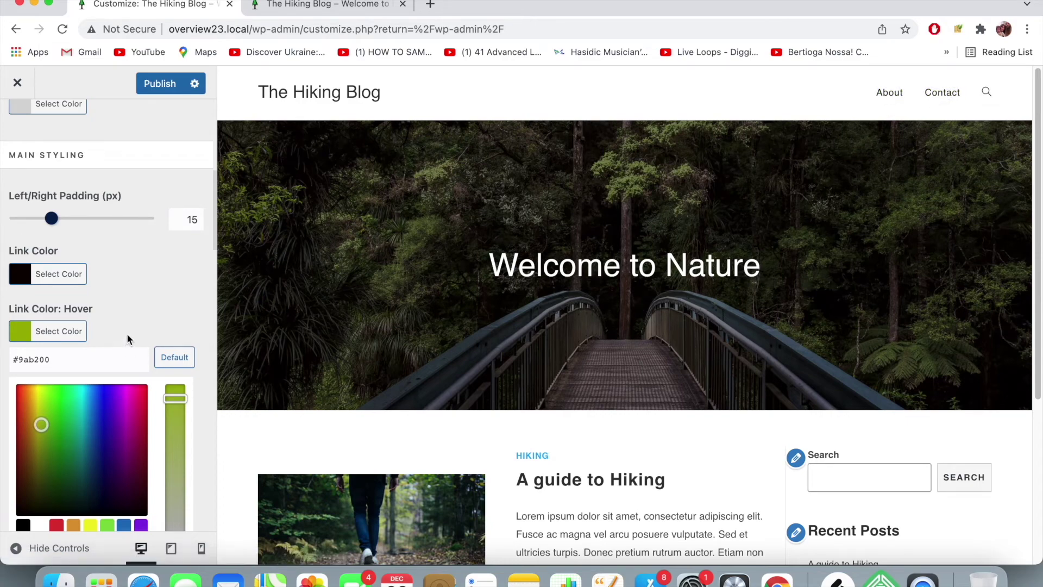
click(26, 328)
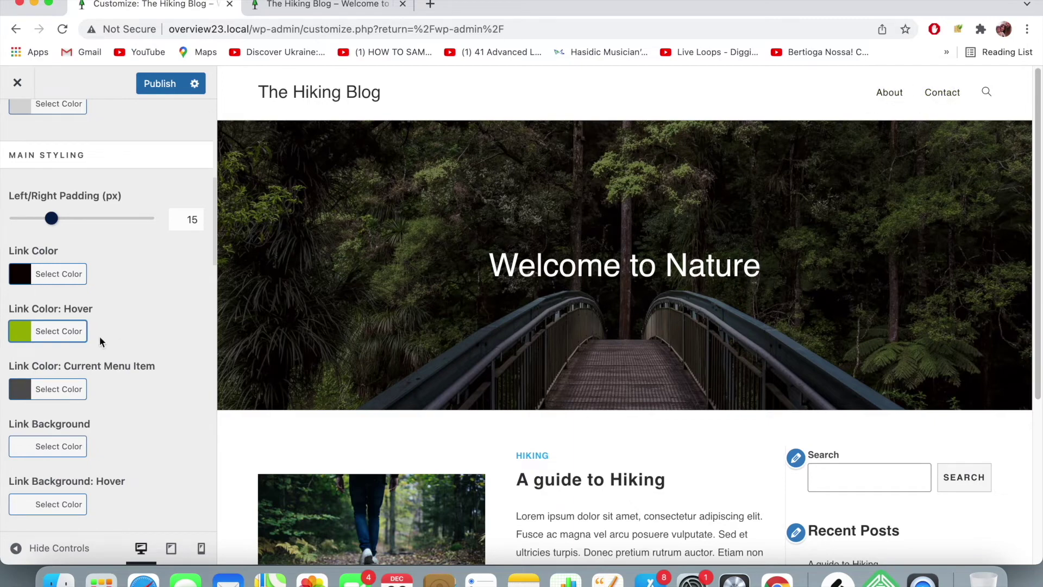
- Review the menu settings, return to the Header panel and publish the changes
scroll(85, 354, down, 8)
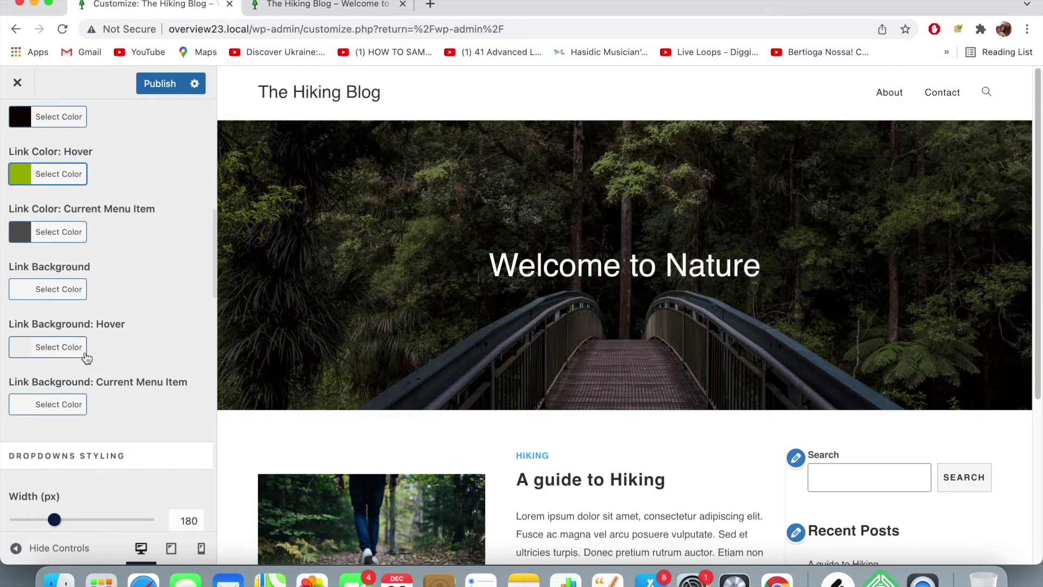
scroll(86, 357, down, 3)
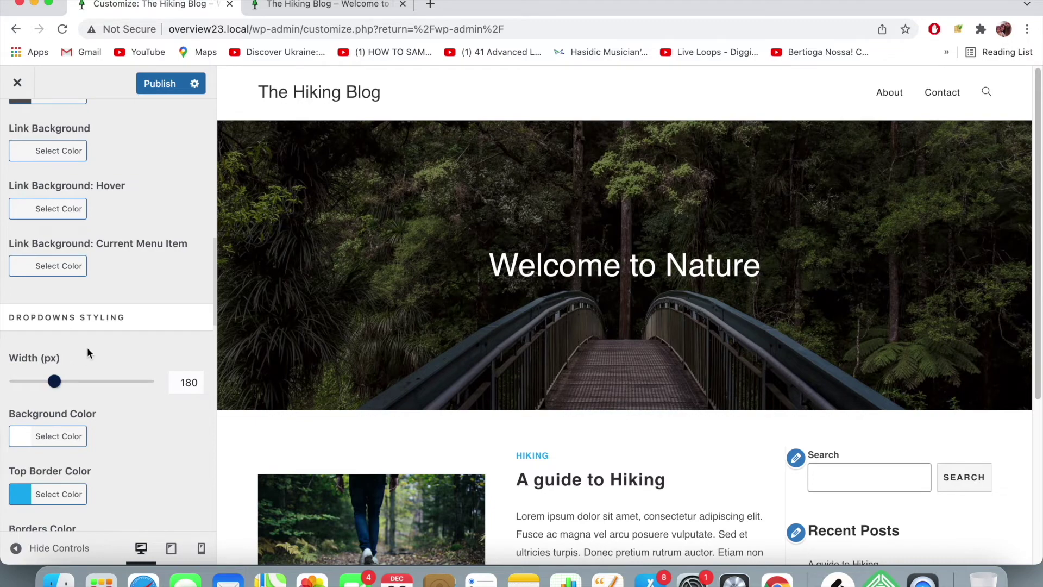
scroll(108, 379, down, 1)
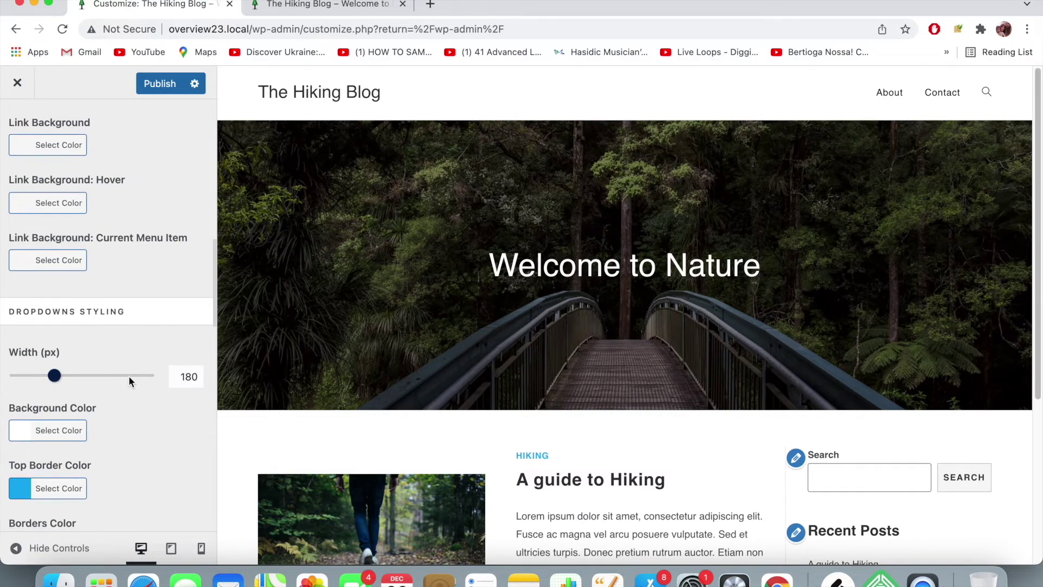
scroll(78, 367, down, 6)
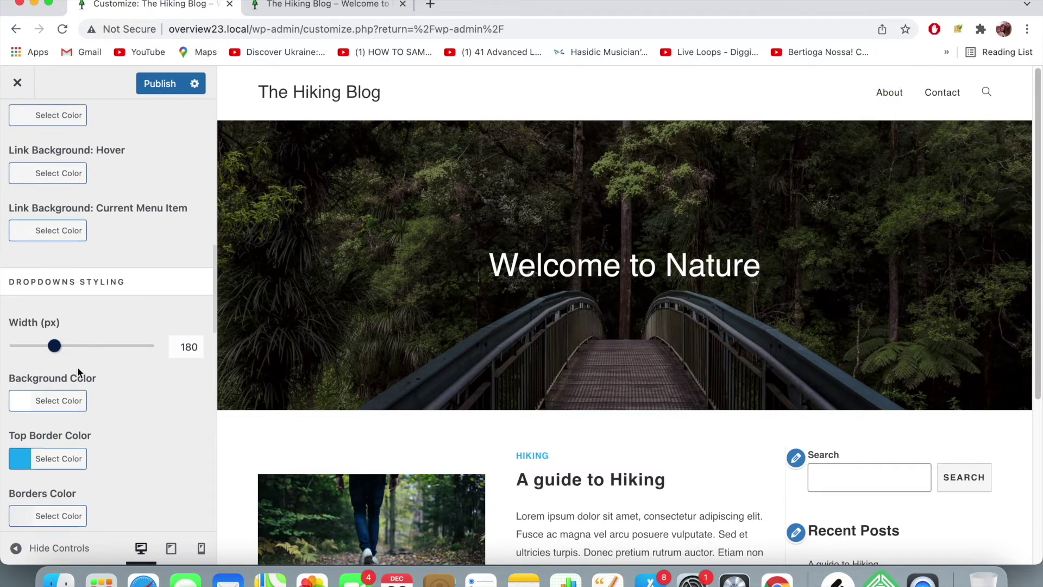
scroll(78, 372, down, 10)
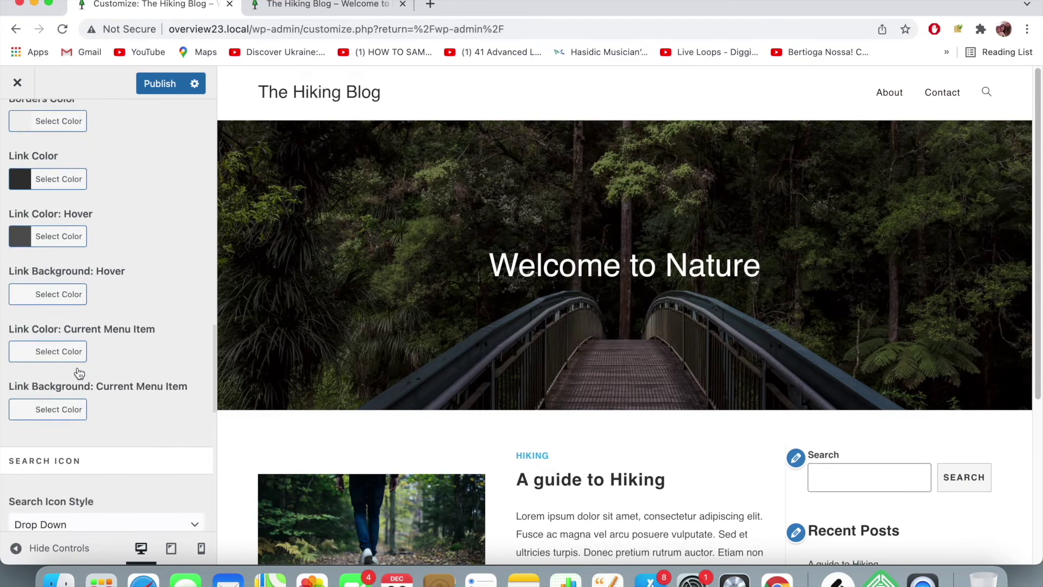
scroll(78, 370, down, 4)
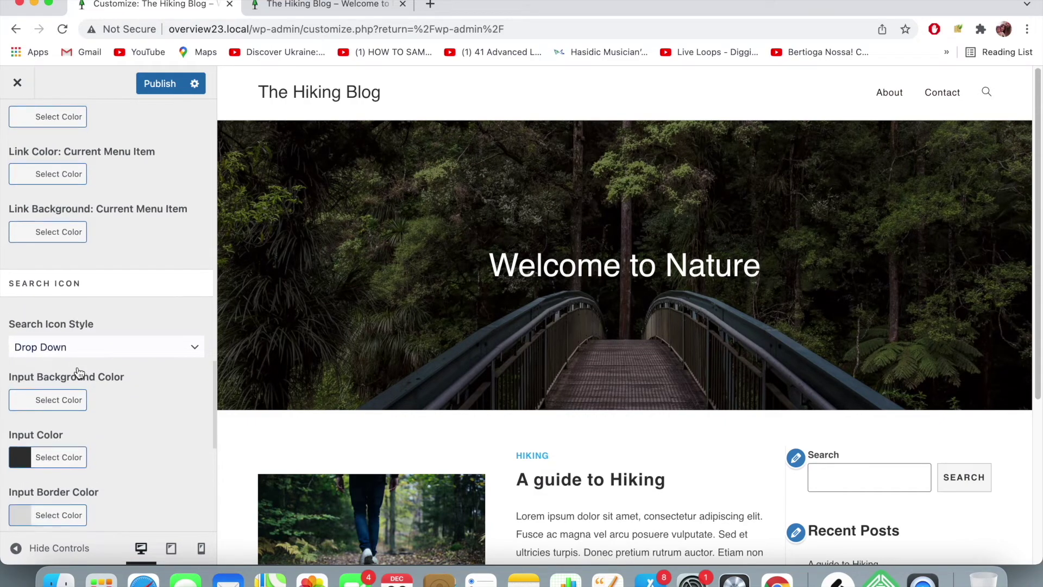
scroll(78, 372, up, 8)
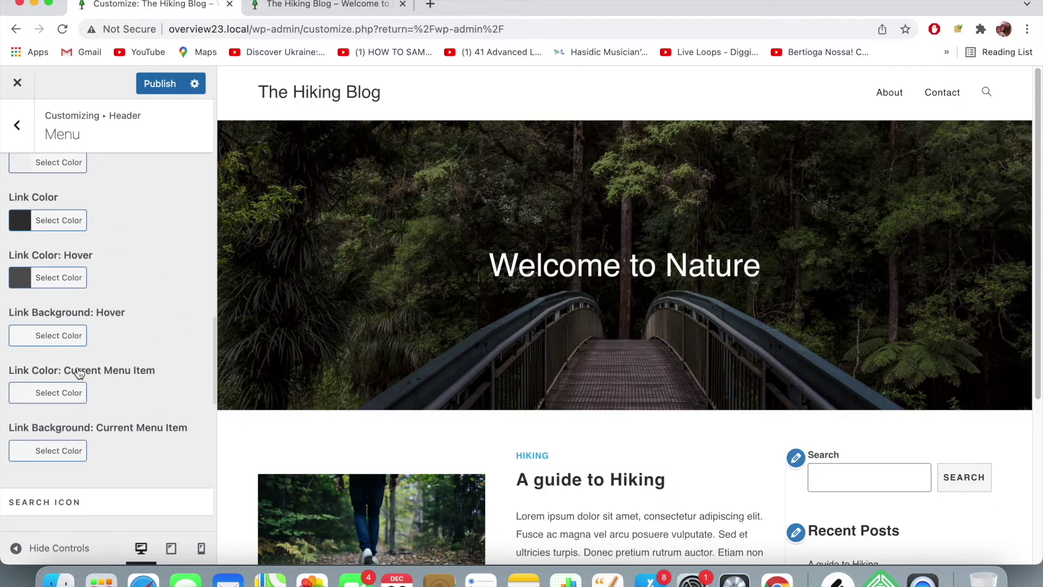
scroll(79, 372, up, 3)
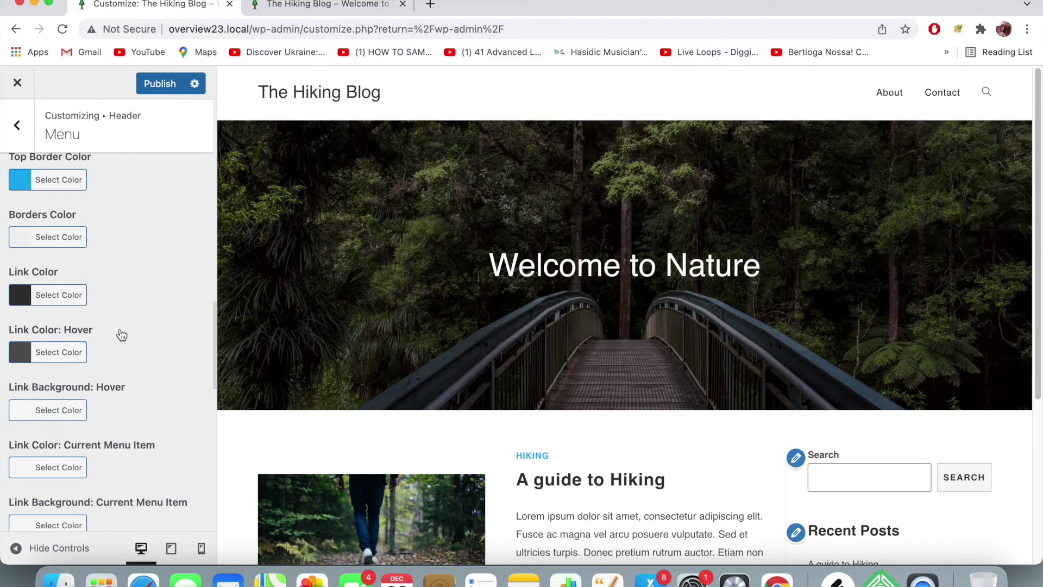
scroll(122, 337, down, 17)
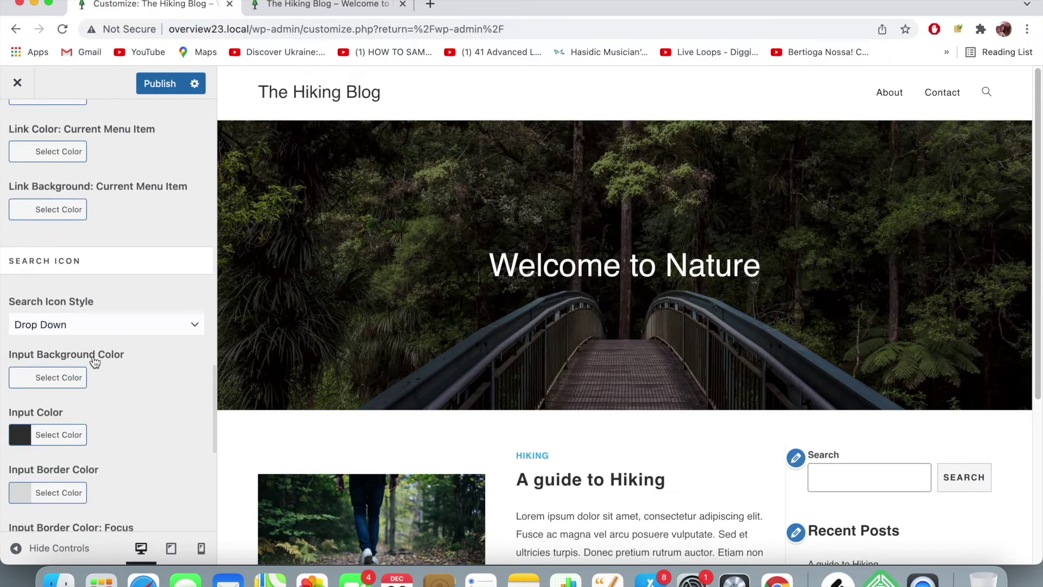
scroll(93, 356, down, 4)
scroll(93, 355, up, 20)
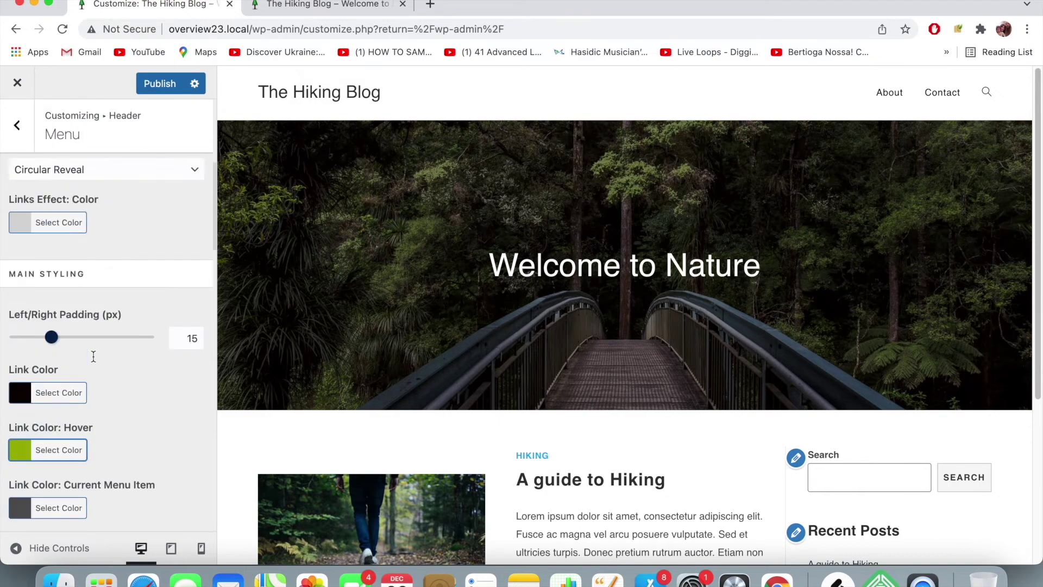
click(17, 126)
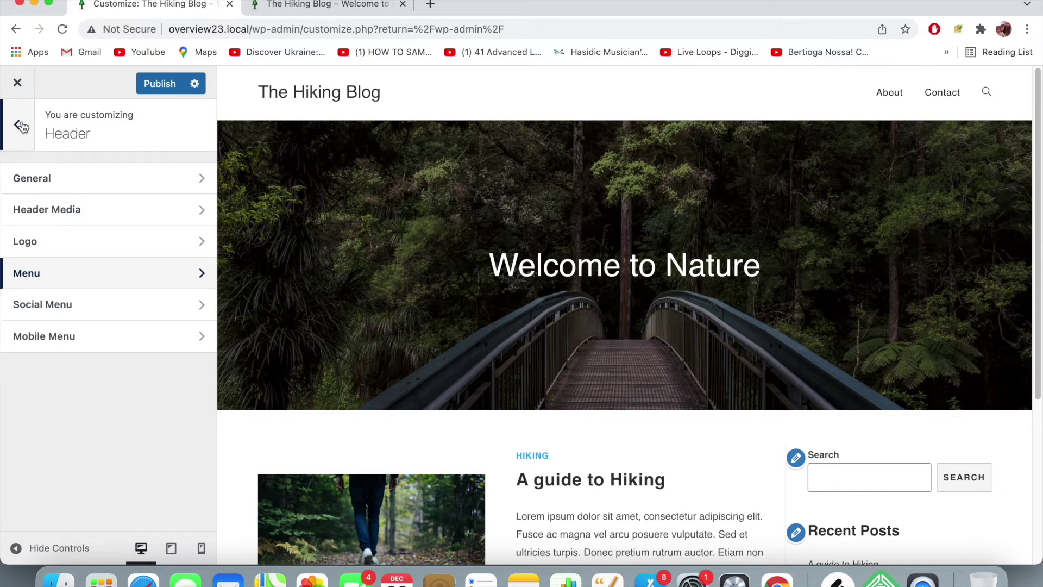
click(157, 83)
- Reload the live Hiking Blog site to check the green menu hover colour
click(320, 4)
click(323, 30)
key(Return)
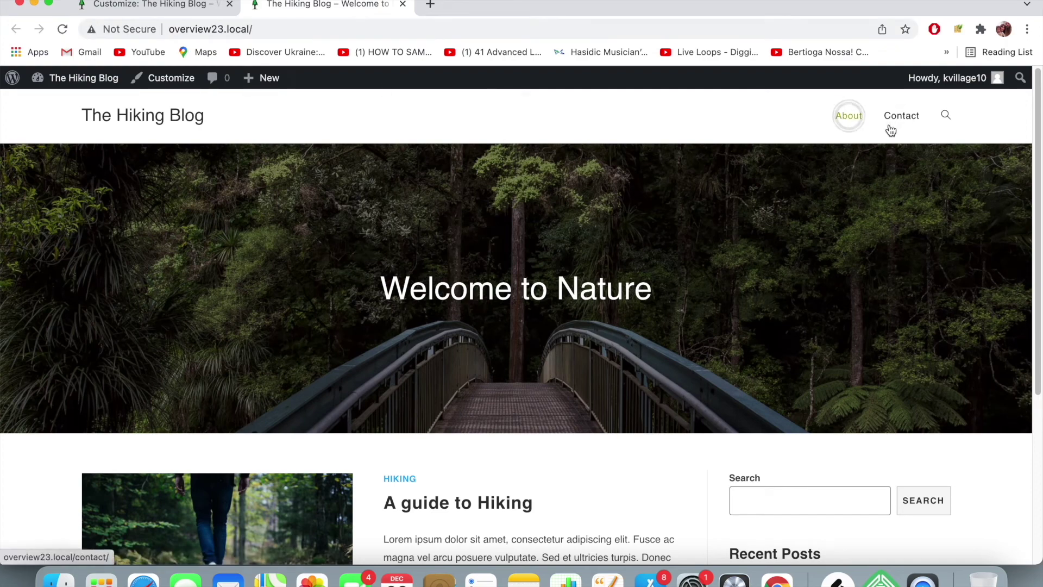
click(941, 117)
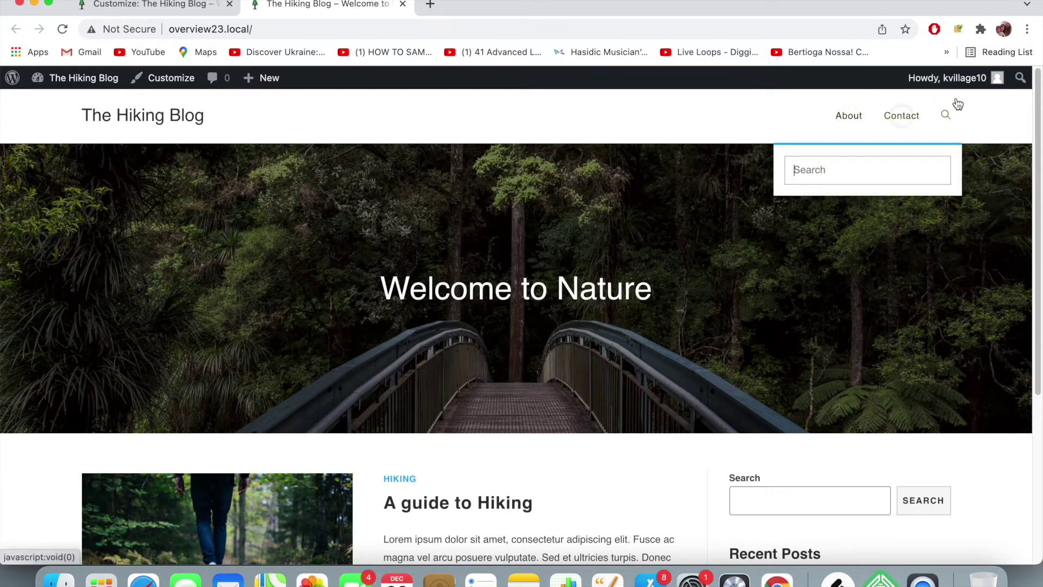
click(946, 115)
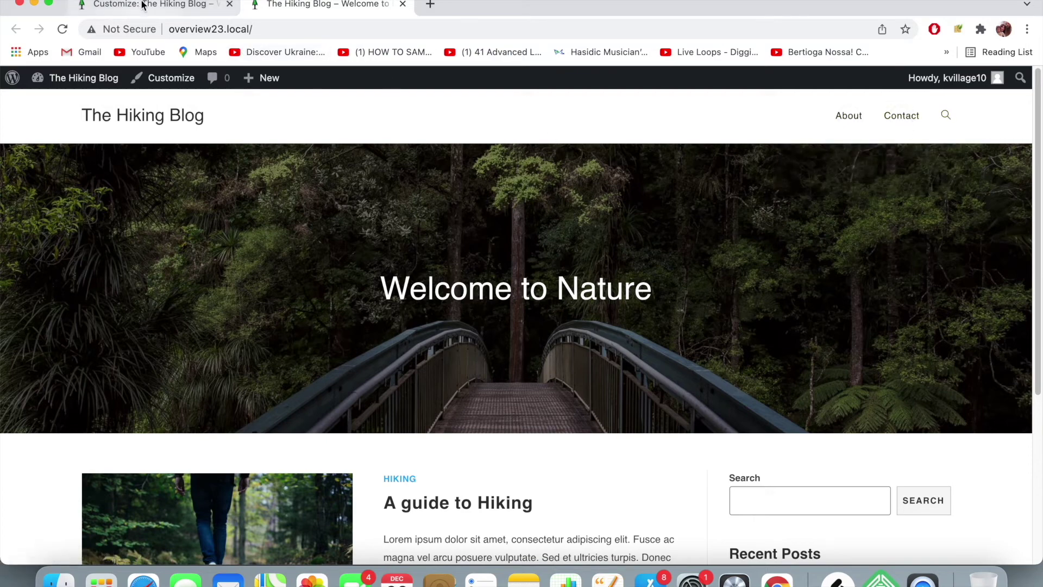
- In Typography › Main Menu, change the Font Size from 13px to 16px
click(145, 5)
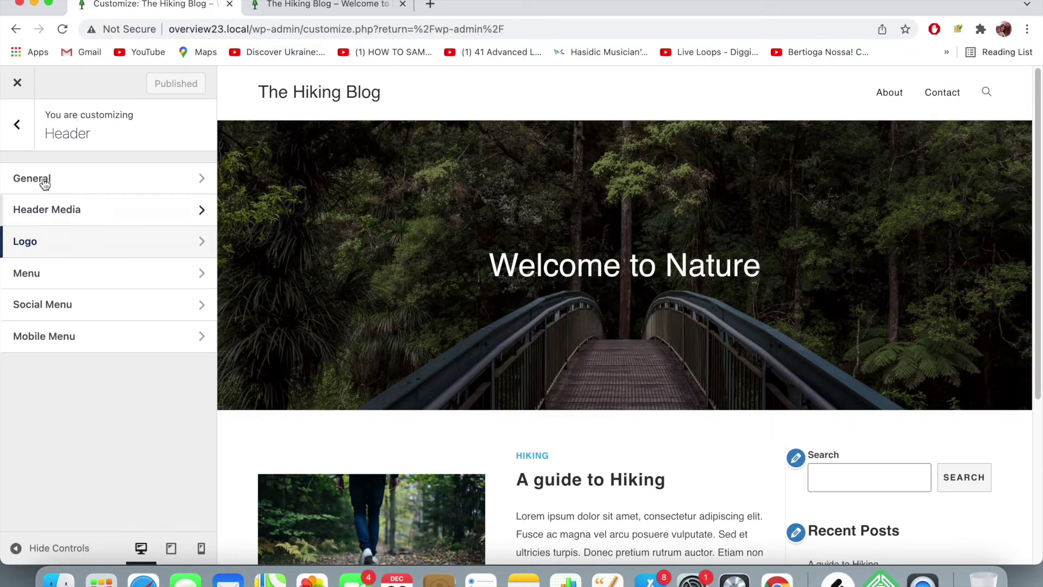
click(17, 126)
scroll(59, 188, down, 4)
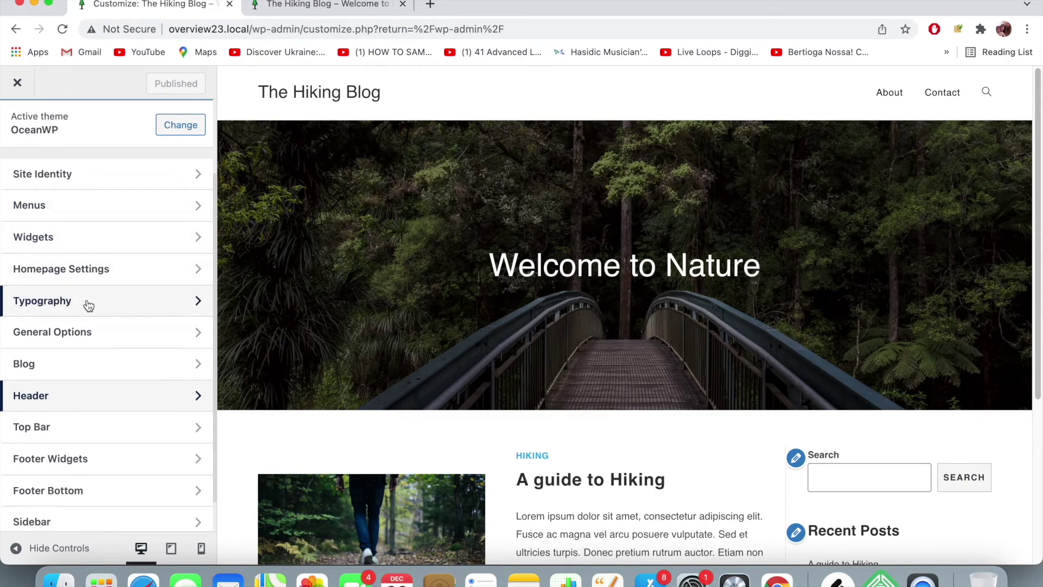
click(89, 306)
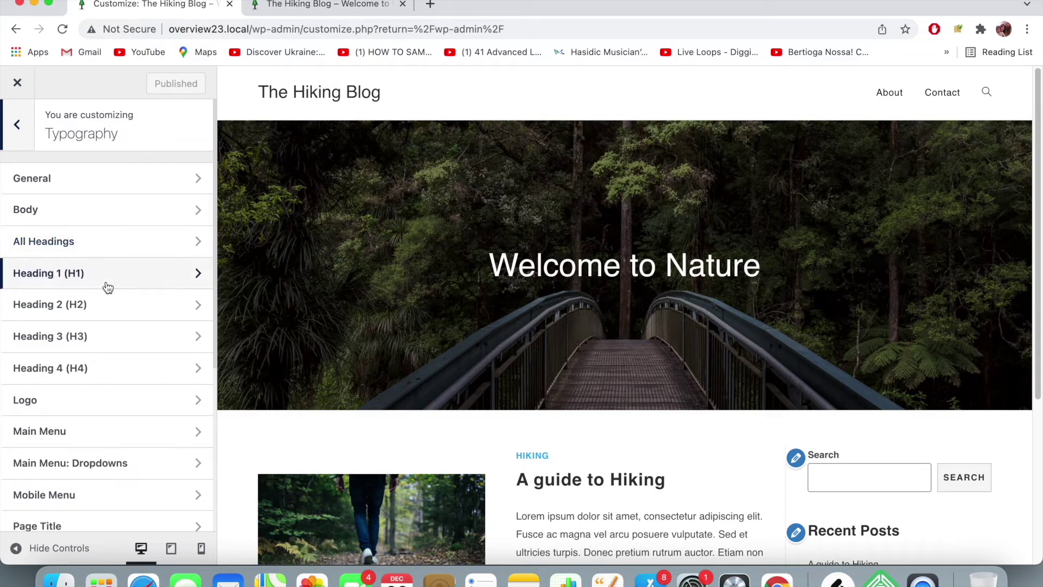
scroll(109, 429, down, 4)
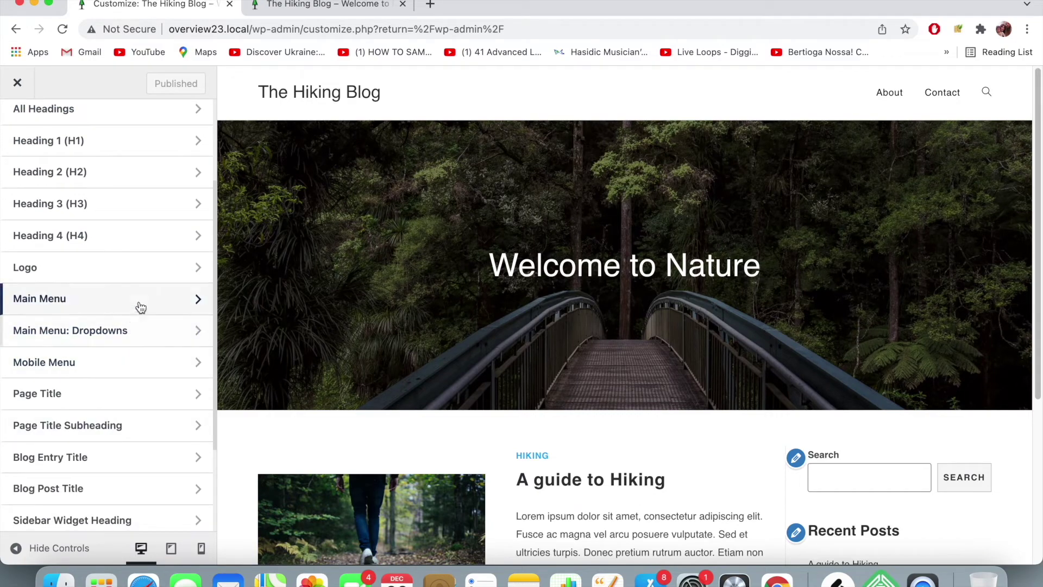
click(139, 305)
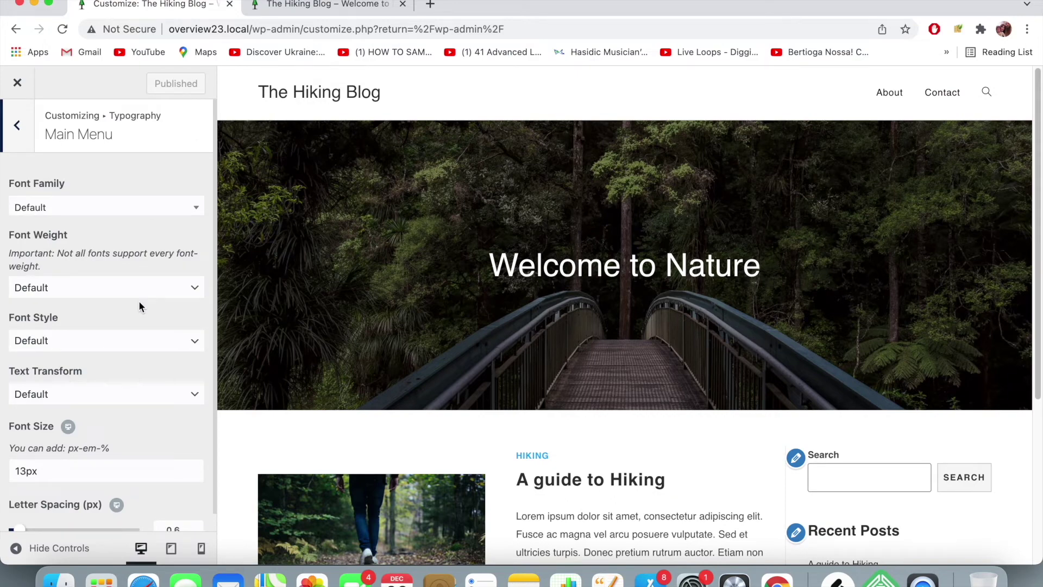
scroll(100, 324, down, 1)
click(23, 451)
key(BackSpace)
text(6)
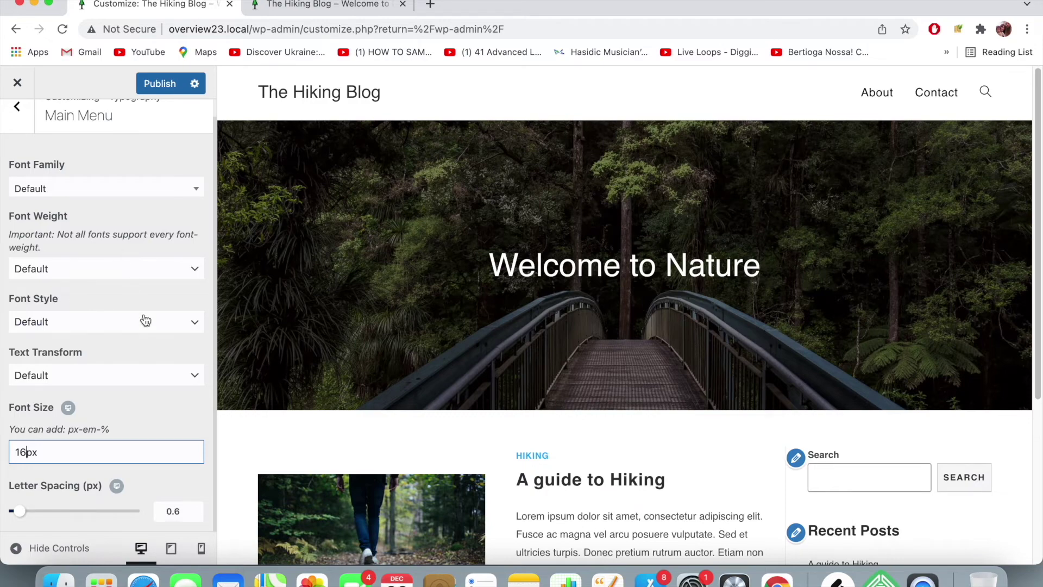
scroll(146, 320, up, 1)
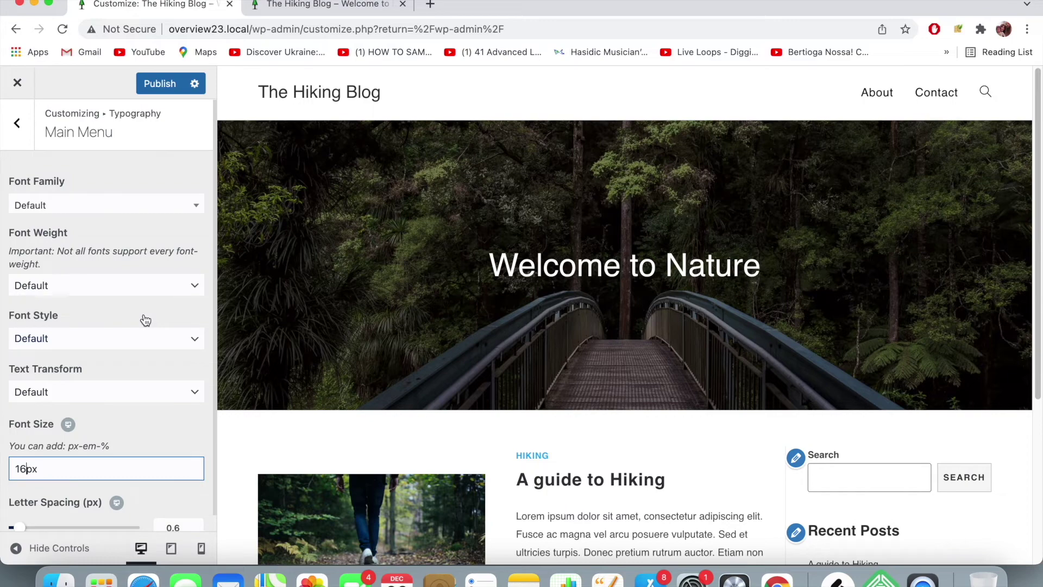
scroll(145, 319, down, 2)
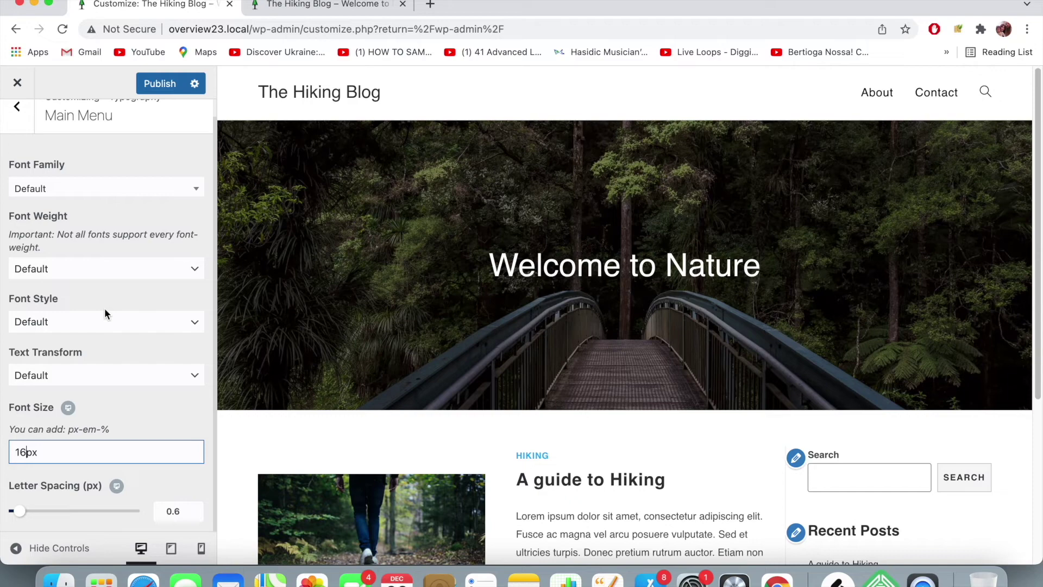
scroll(100, 337, up, 2)
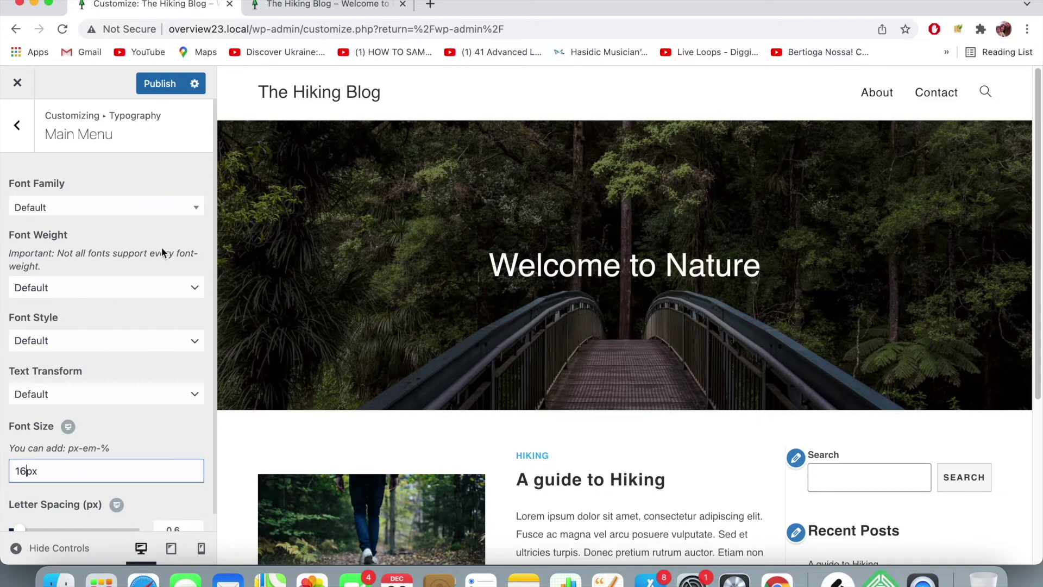
- Browse the main menu font family list and try Allura
click(116, 217)
scroll(134, 265, down, 5)
scroll(135, 265, down, 10)
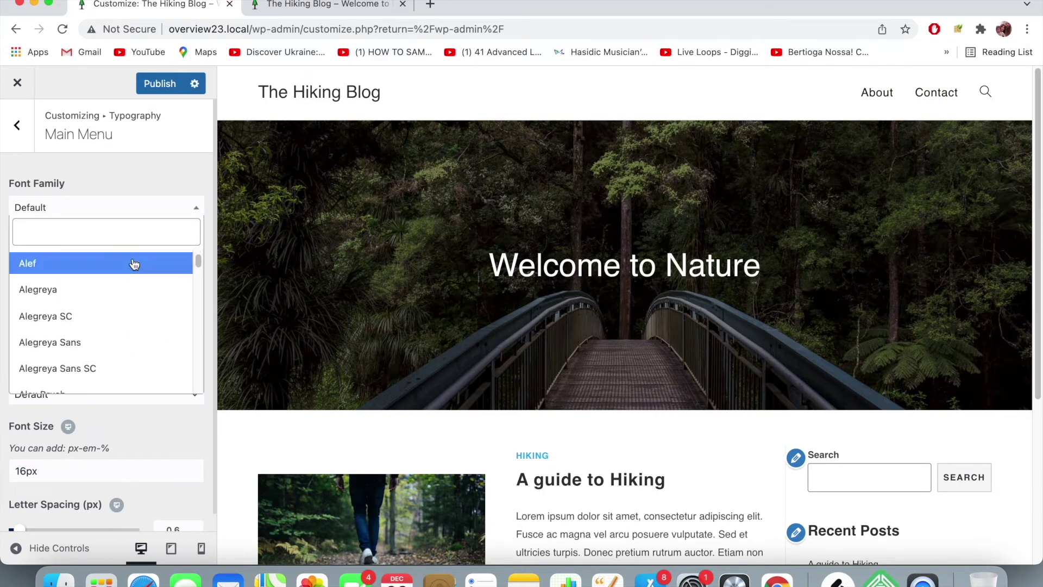
scroll(135, 265, down, 3)
click(127, 287)
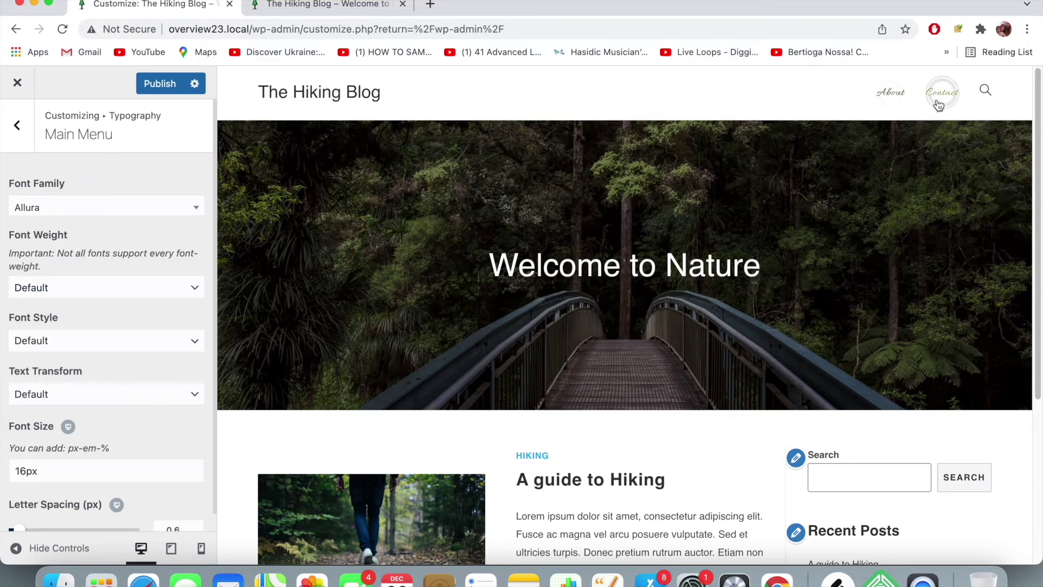
- Try Lora, then set the main menu font family to Lato
click(130, 208)
scroll(128, 300, down, 5)
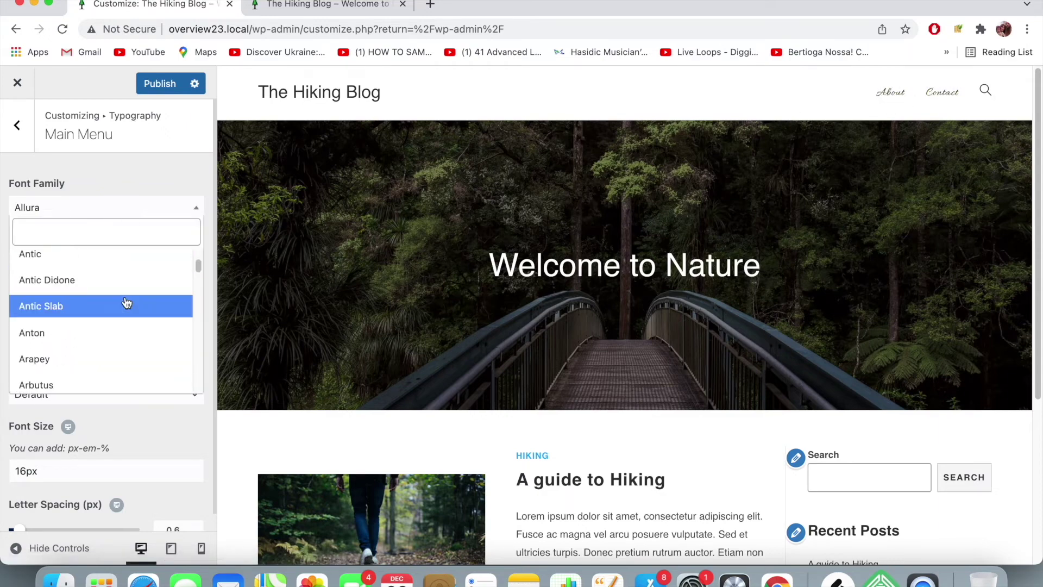
scroll(125, 301, down, 15)
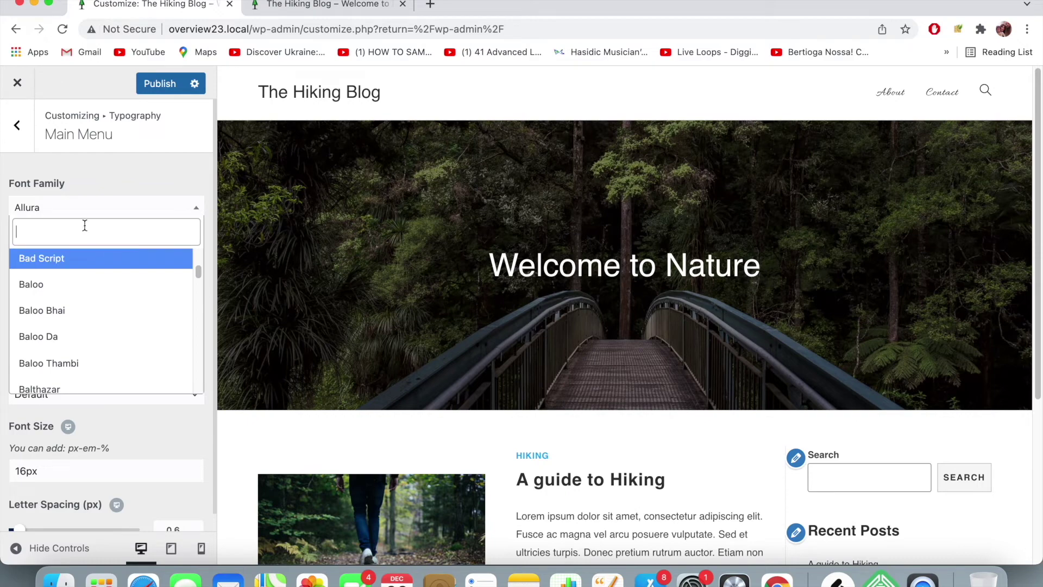
text(Lora)
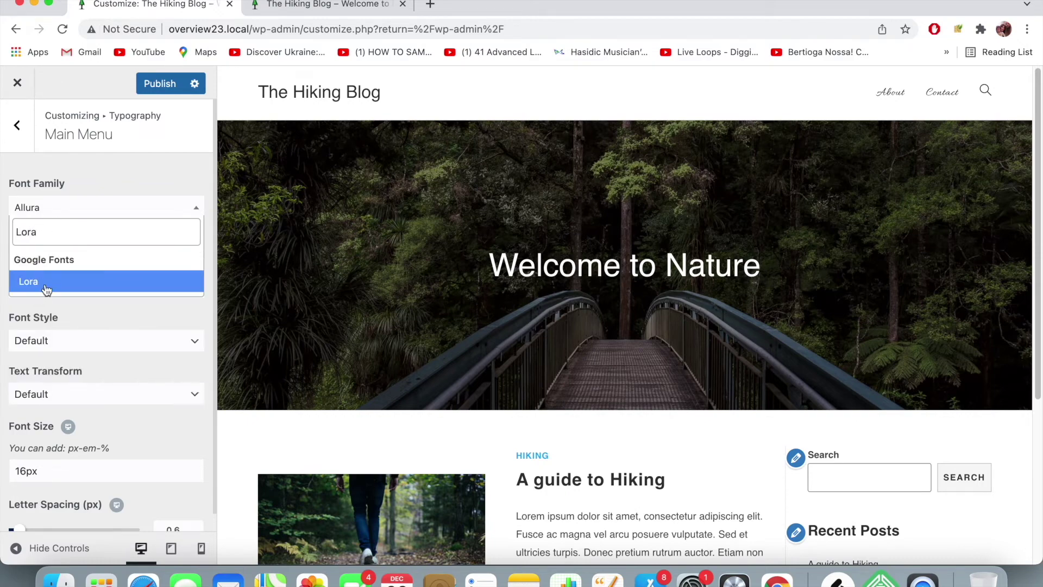
click(45, 287)
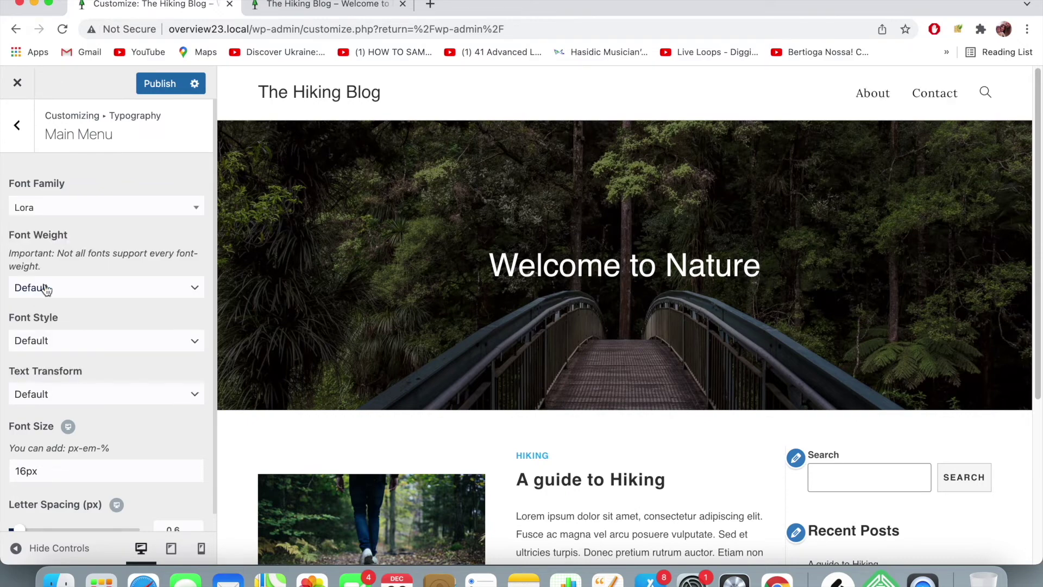
click(134, 209)
text(Lato)
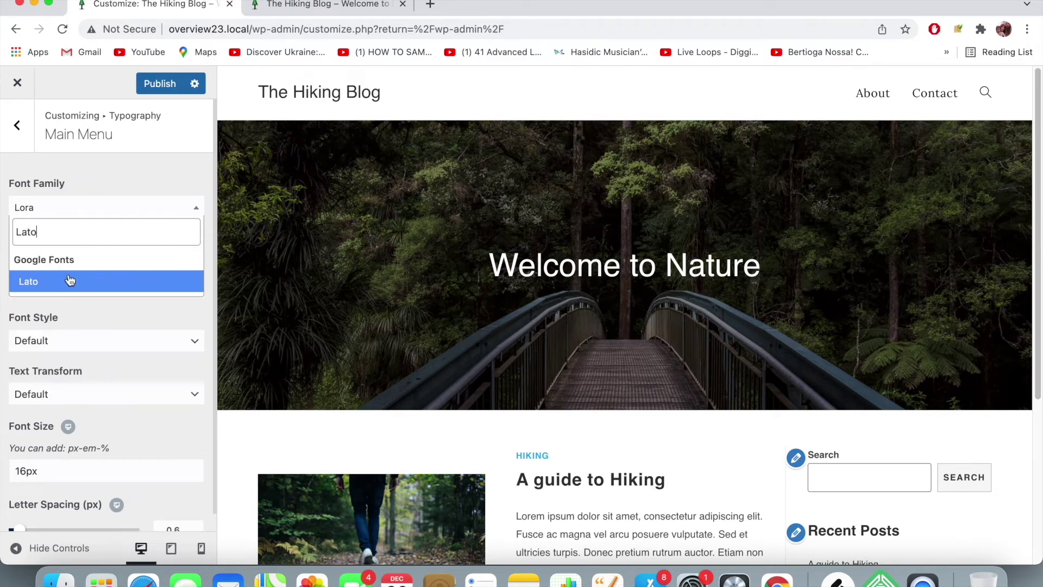
click(71, 282)
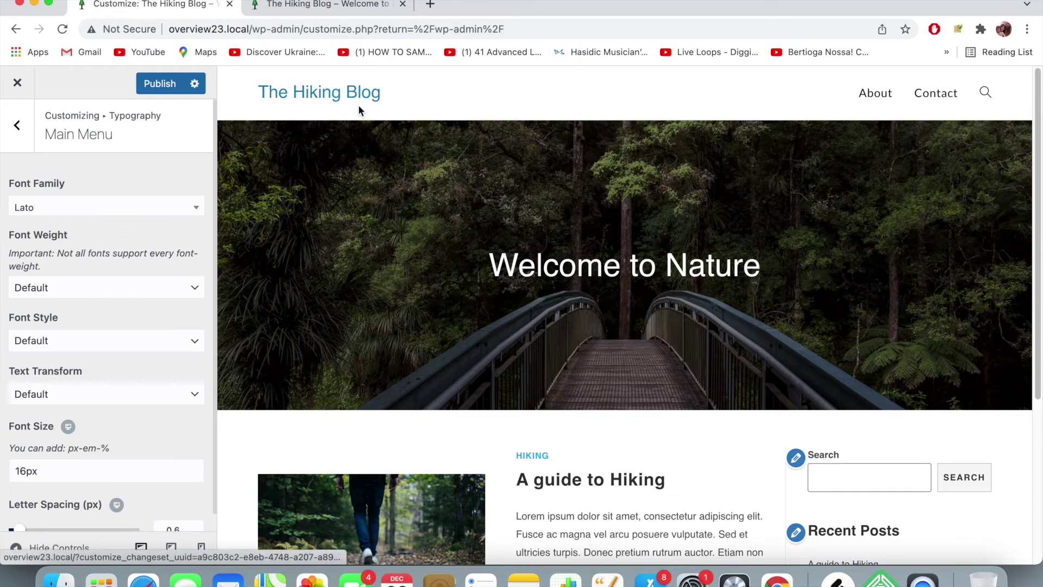
- Look through the Typography General section, then open the Body typography settings
click(17, 125)
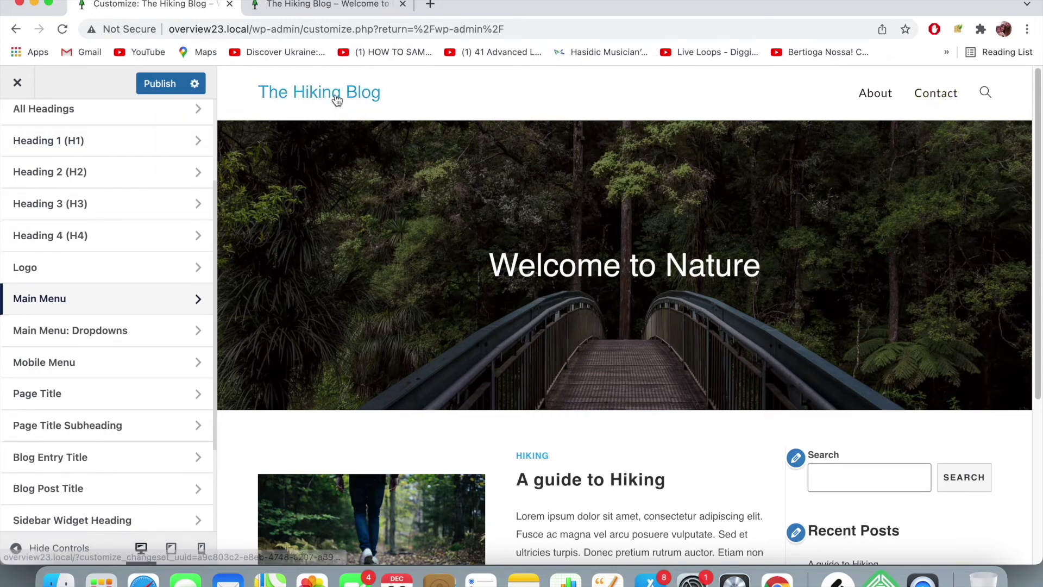
scroll(71, 211, up, 4)
scroll(75, 225, up, 2)
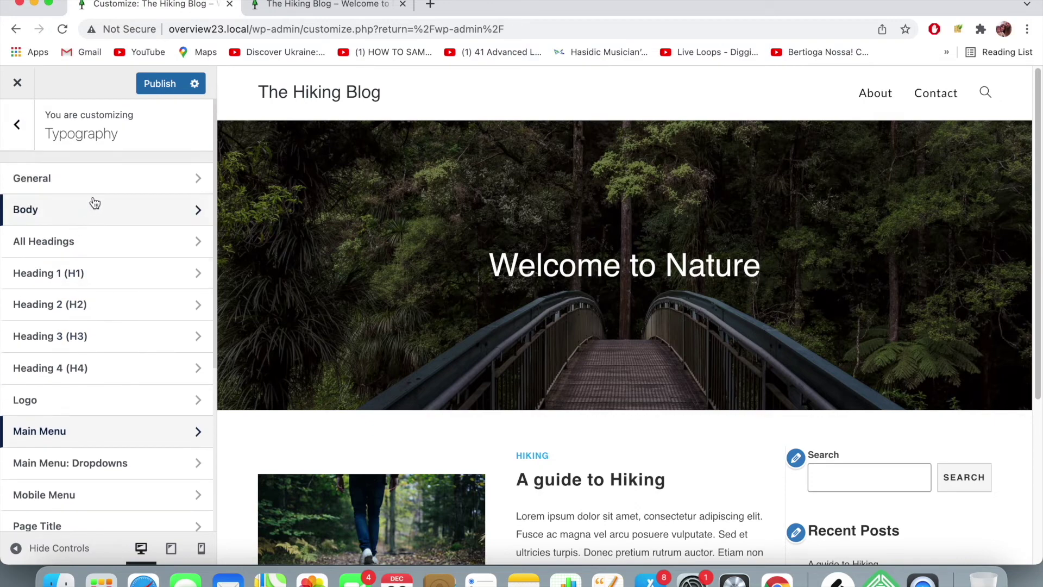
click(96, 179)
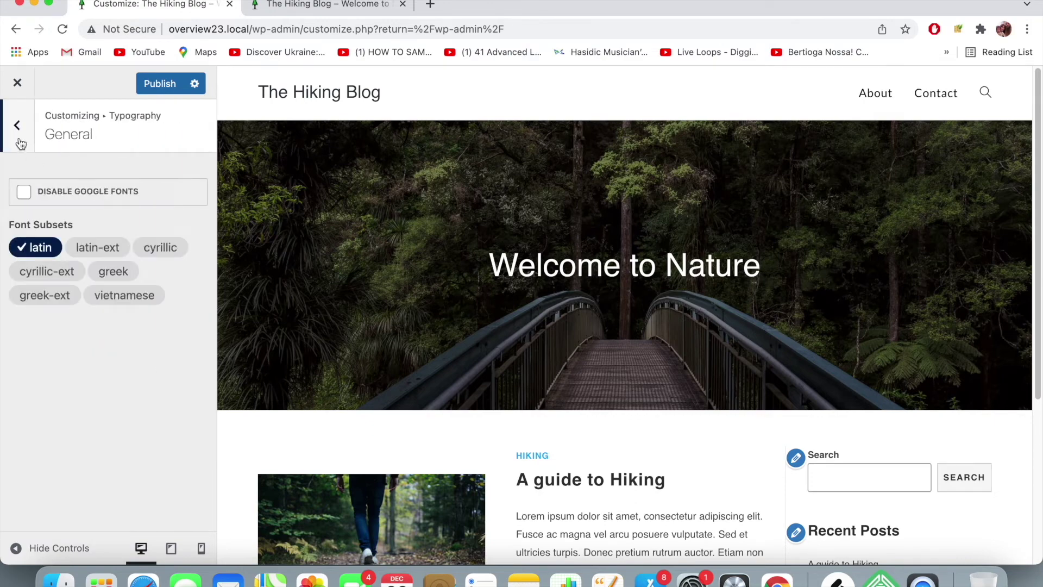
click(17, 125)
click(68, 181)
click(17, 125)
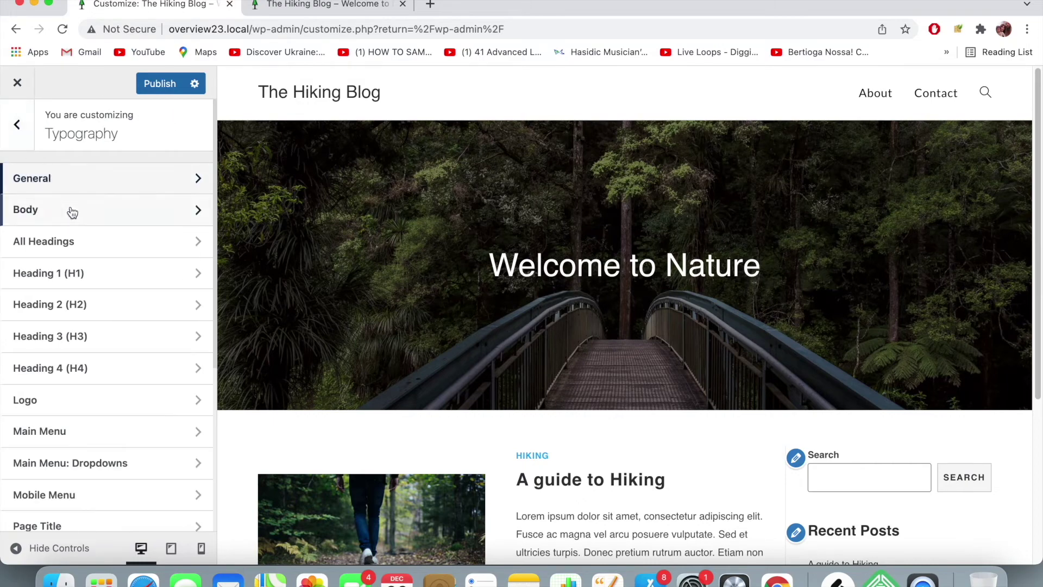
click(71, 209)
scroll(407, 307, down, 2)
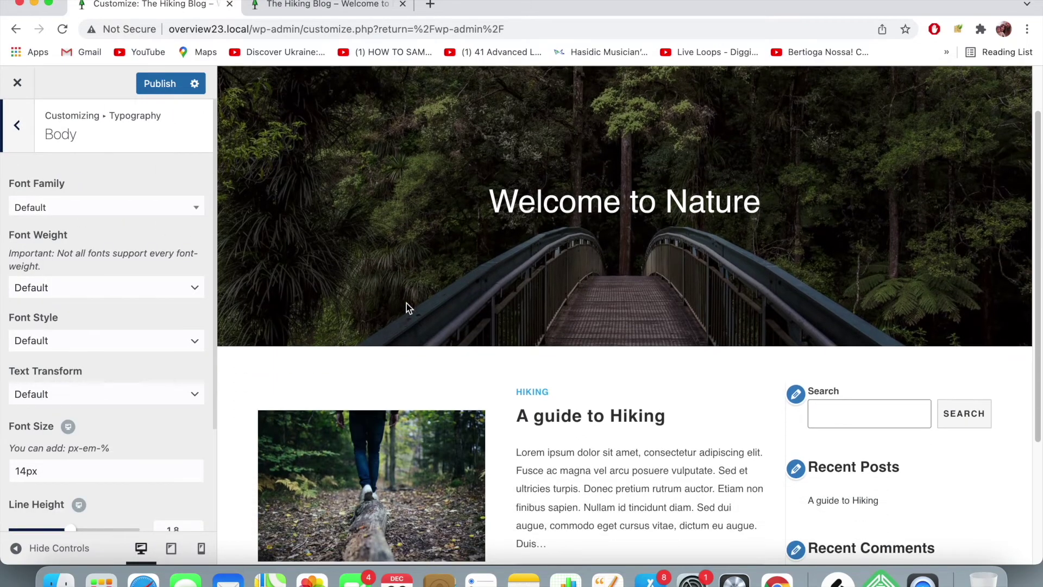
- View the 'A guide to Hiking' post on the live site, then return to the Customizer
click(320, 4)
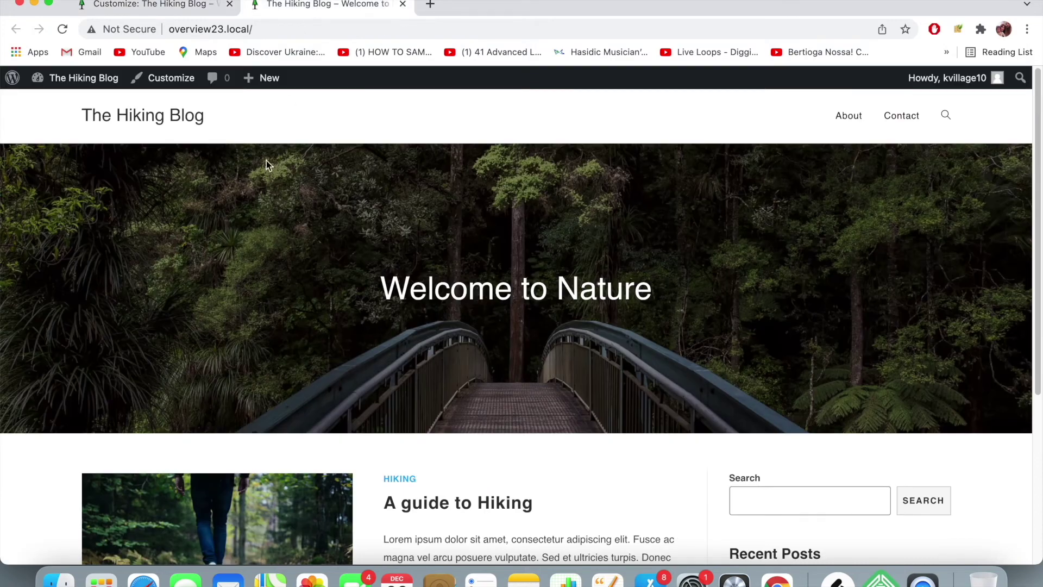
scroll(408, 309, down, 3)
click(459, 368)
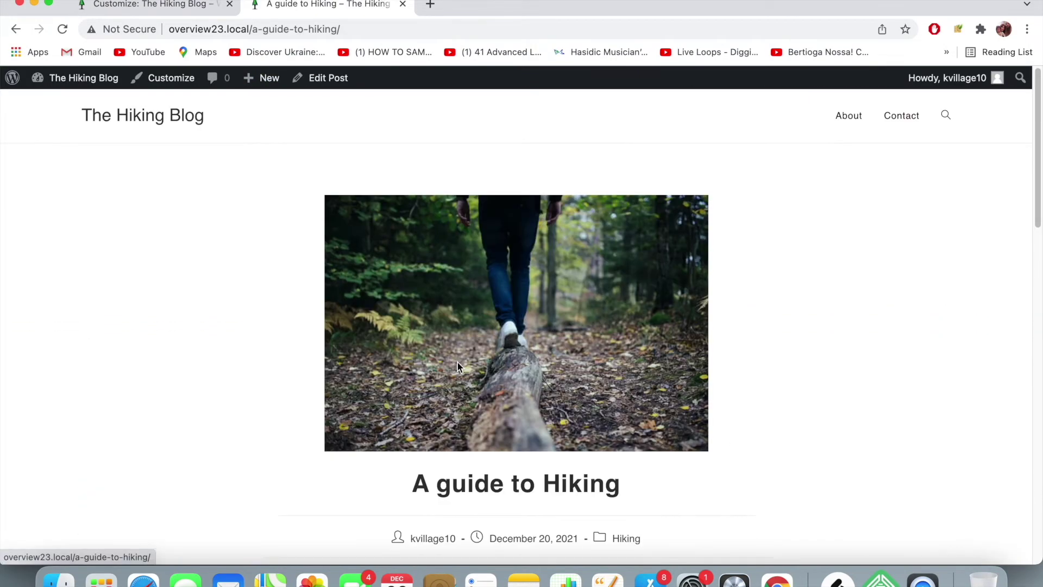
scroll(268, 226, down, 5)
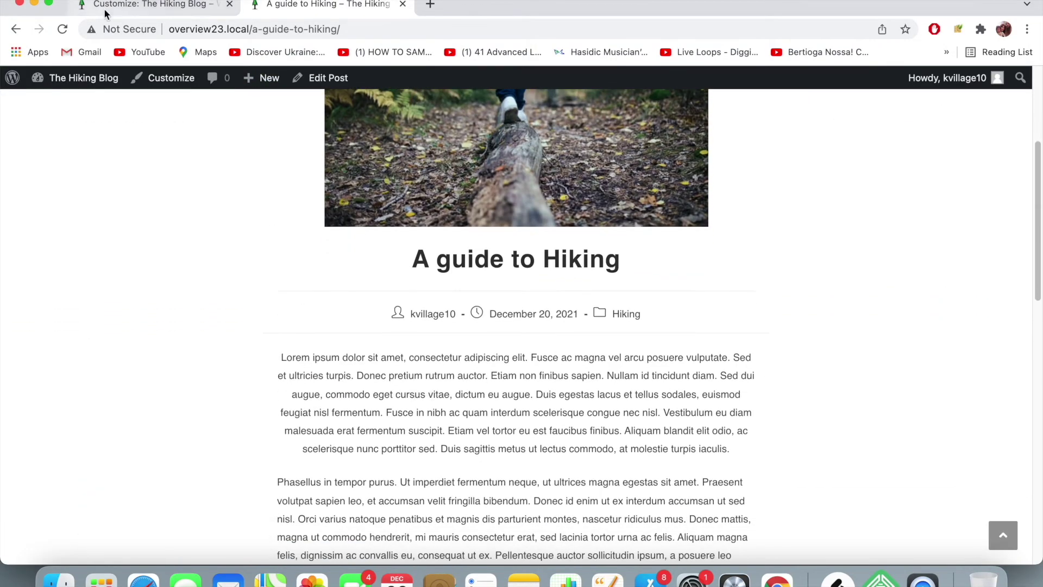
click(144, 4)
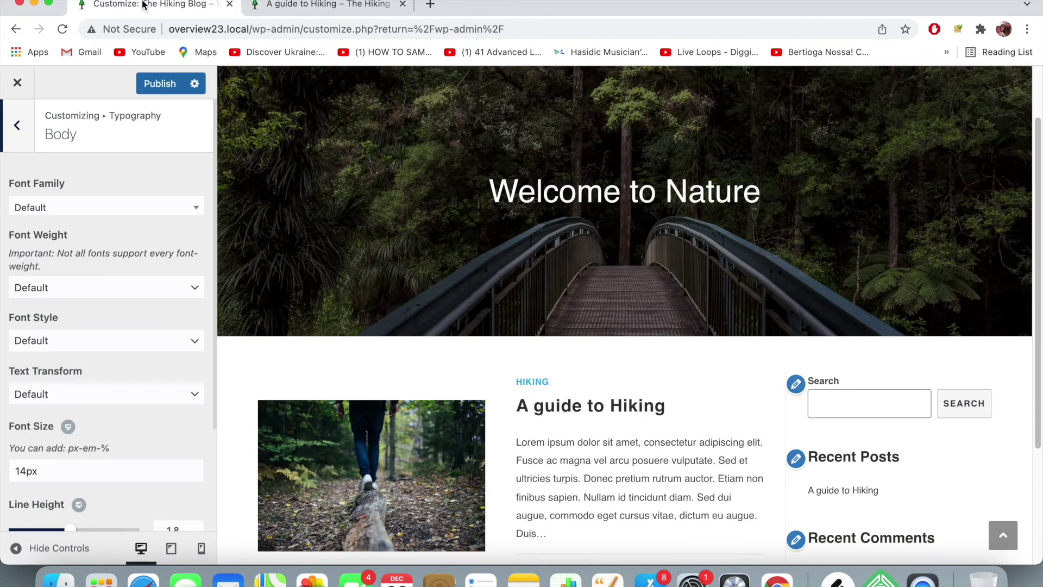
- Set the body font family to Lato and the body font size to 16px
click(103, 212)
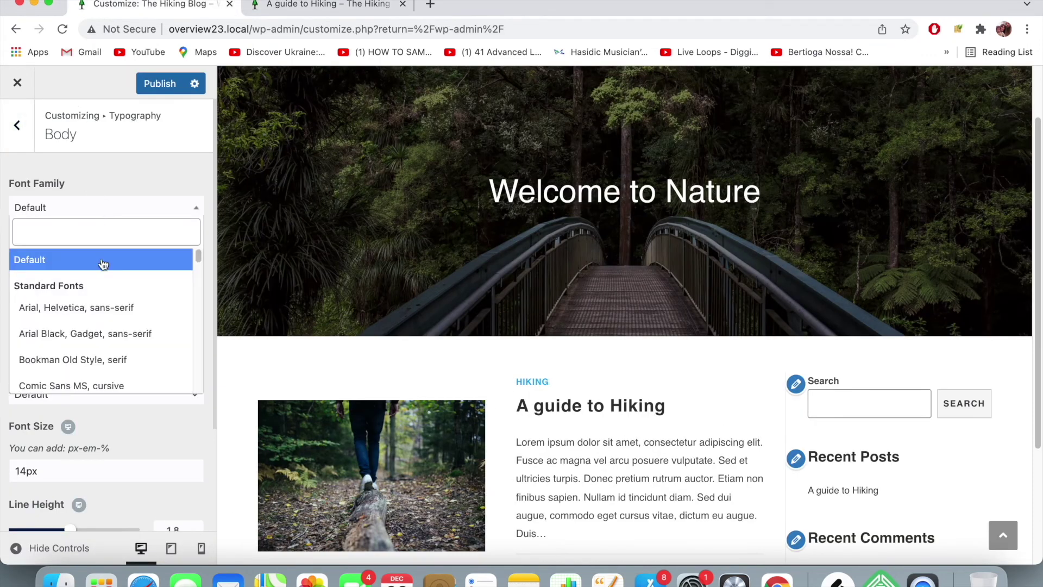
scroll(103, 264, down, 5)
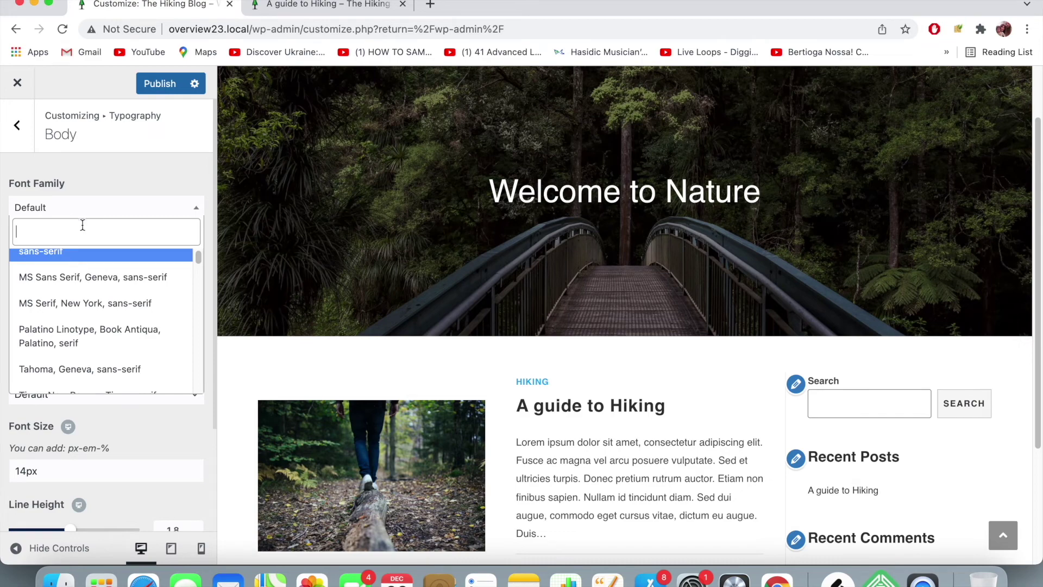
text(Lato)
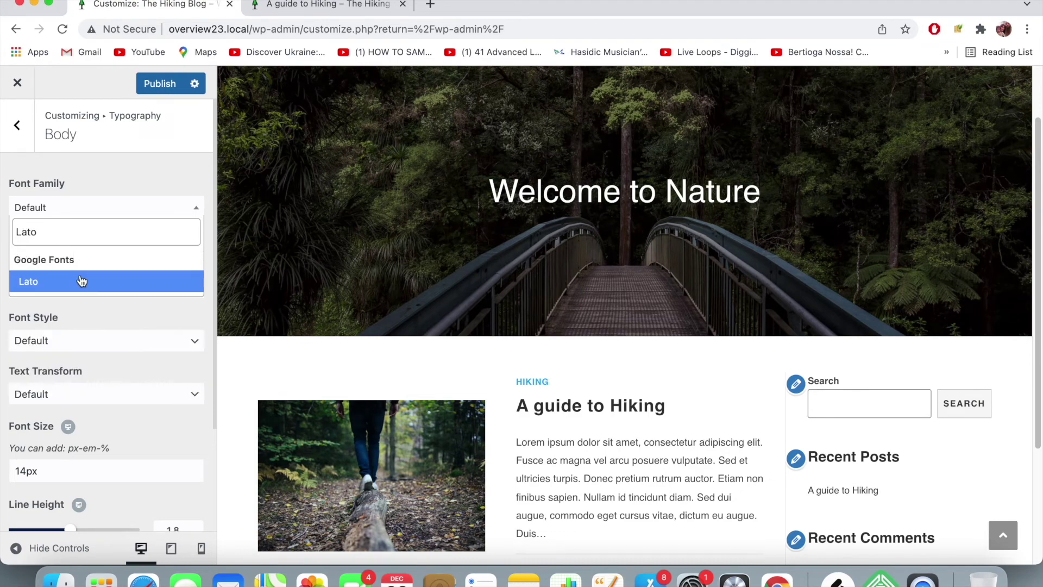
click(80, 277)
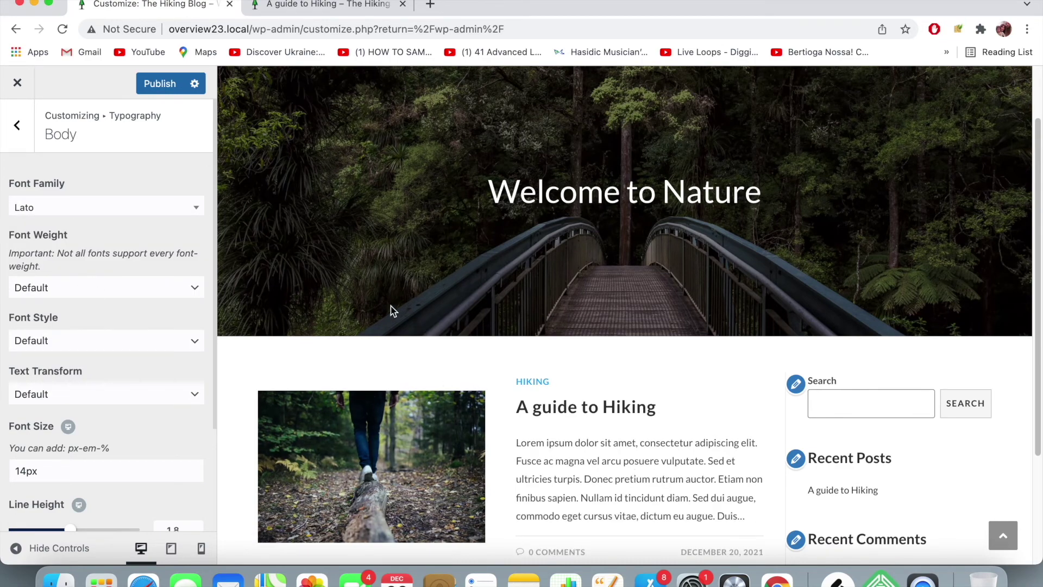
click(26, 470)
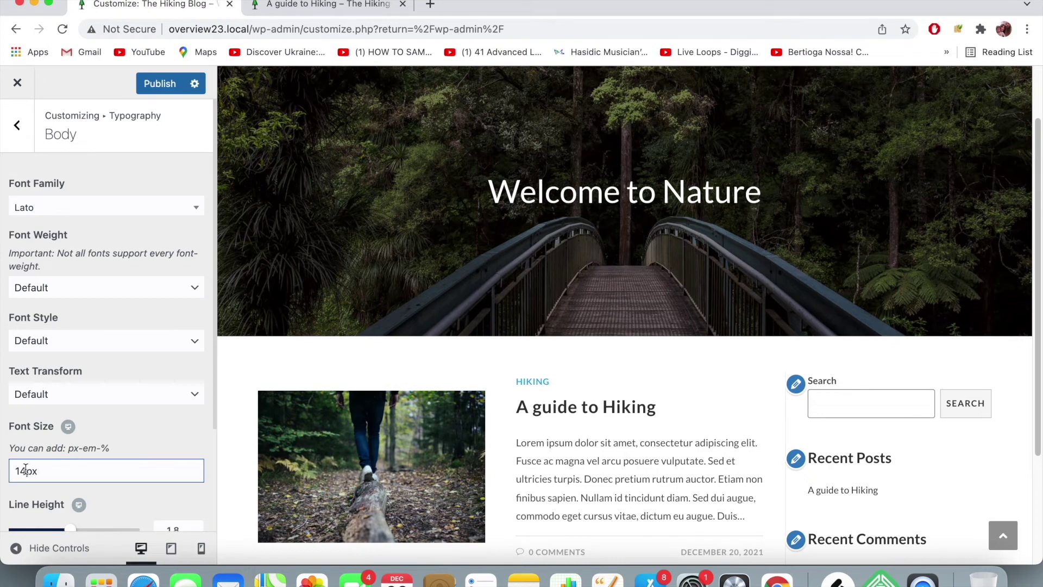
text(8)
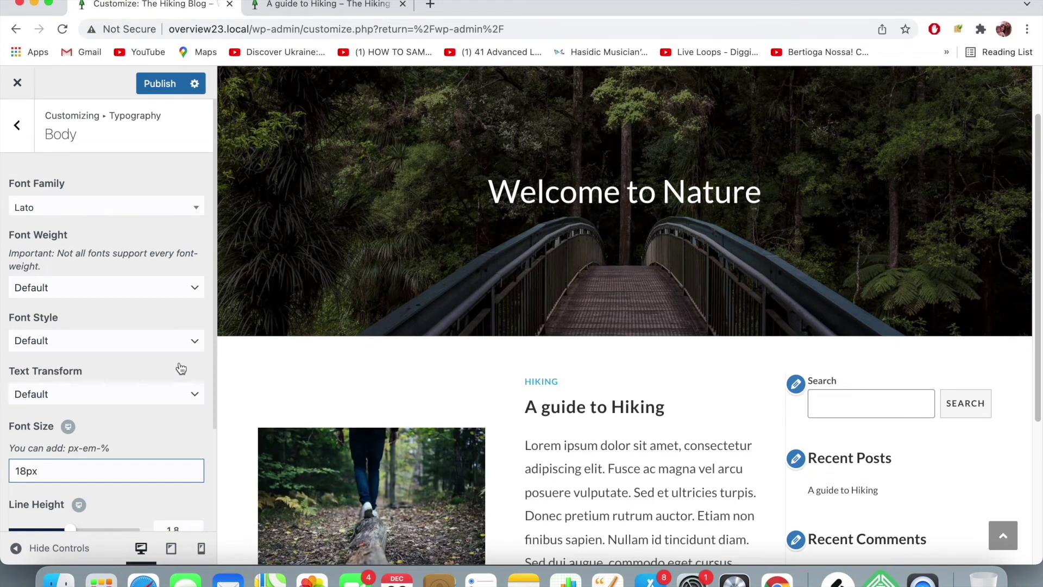
scroll(263, 377, down, 5)
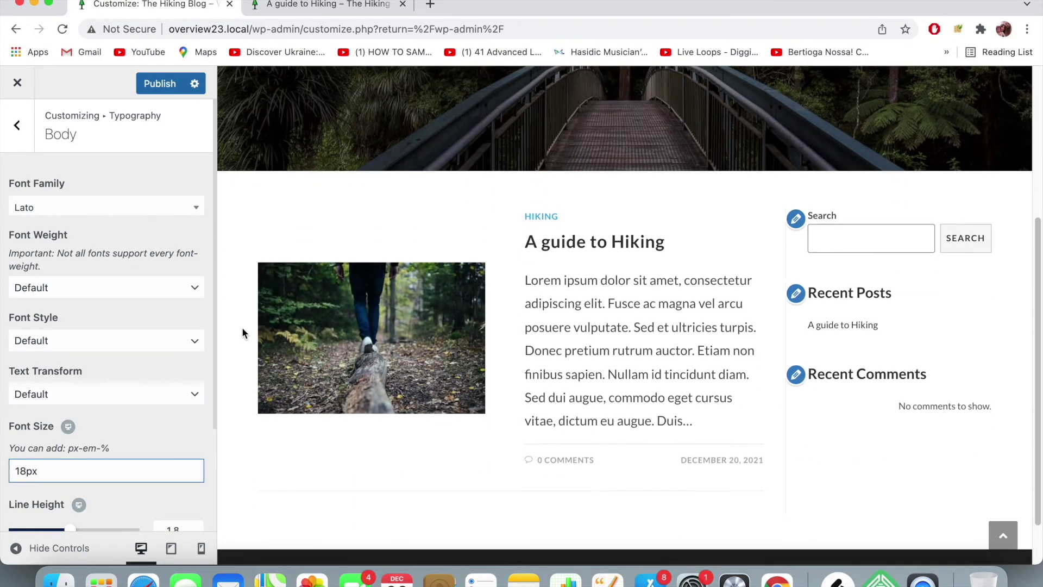
key(BackSpace)
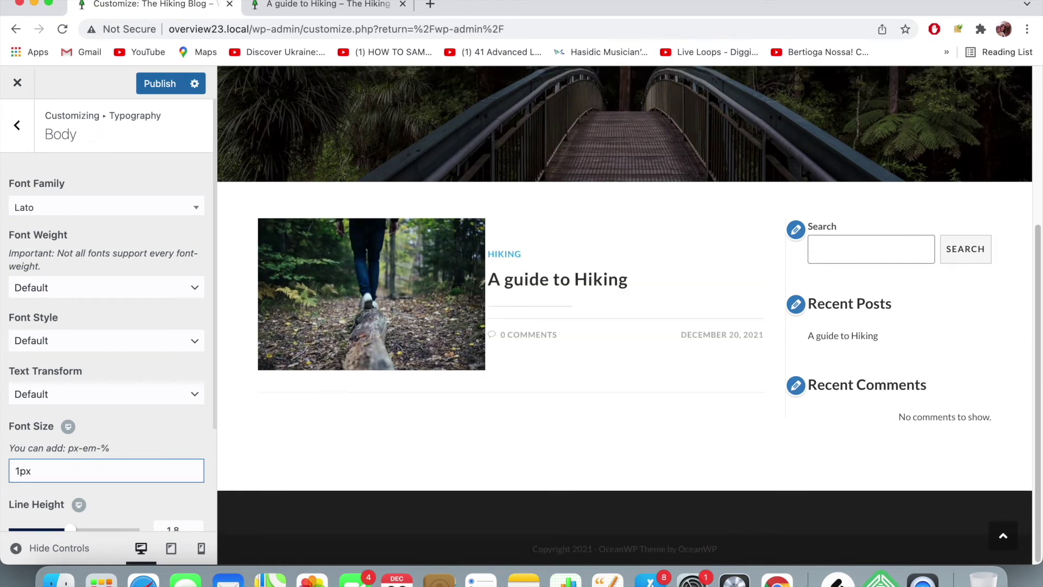
text(6)
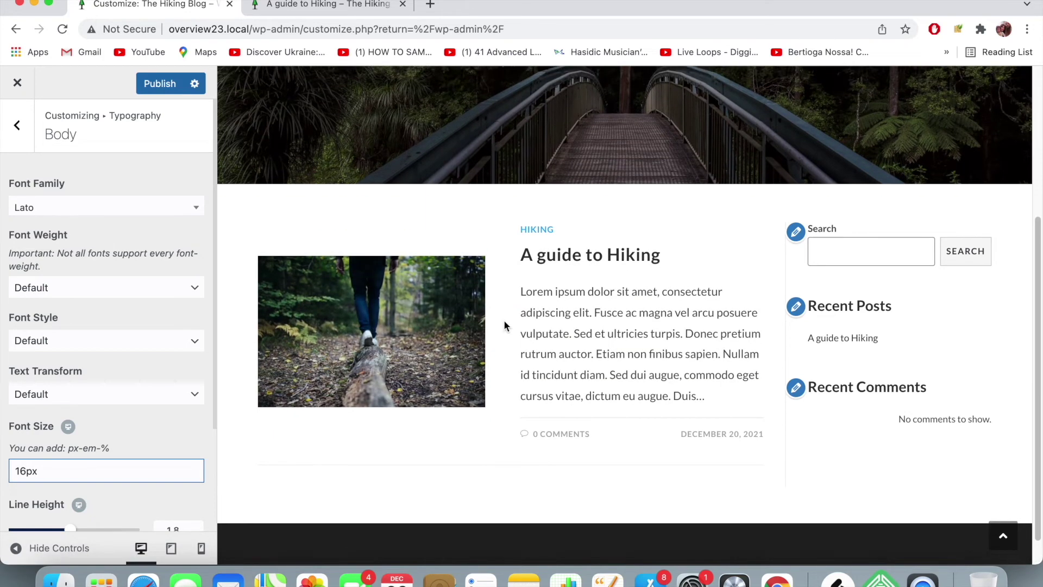
- Try body font weights Semibold 600 and Book 300, then reset it to Default
click(139, 288)
click(140, 389)
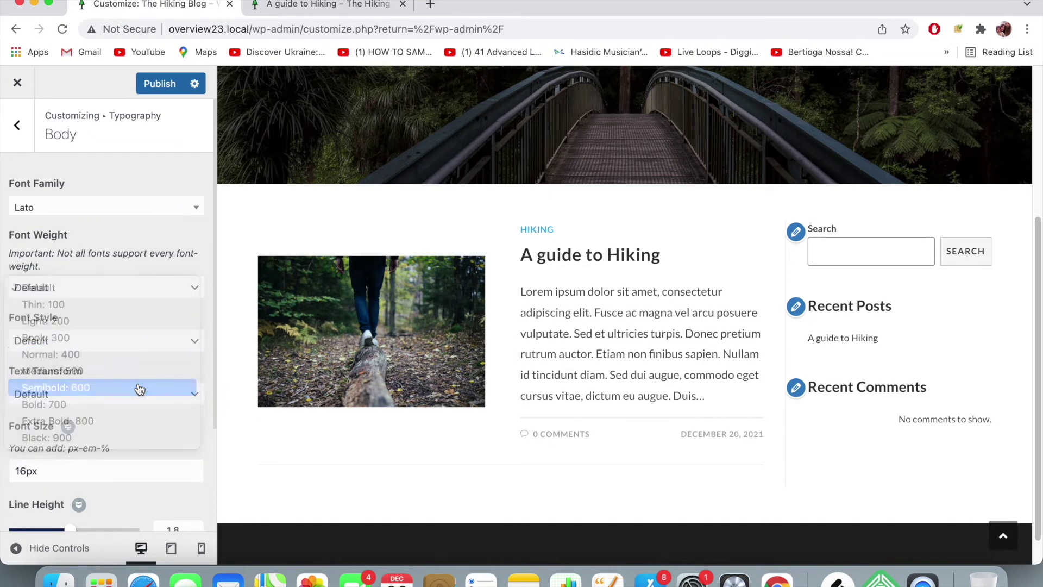
click(121, 288)
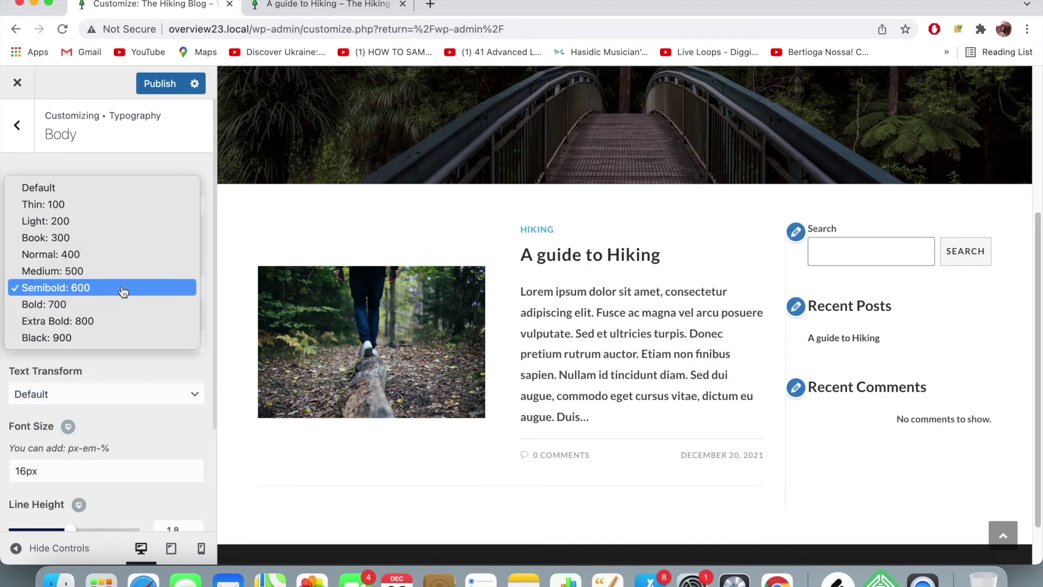
click(116, 237)
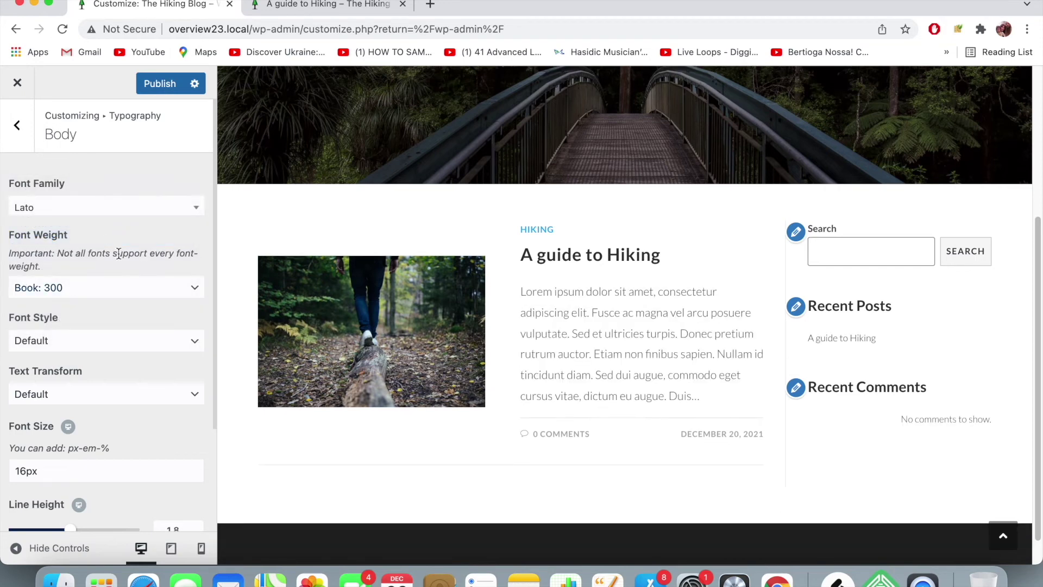
click(131, 290)
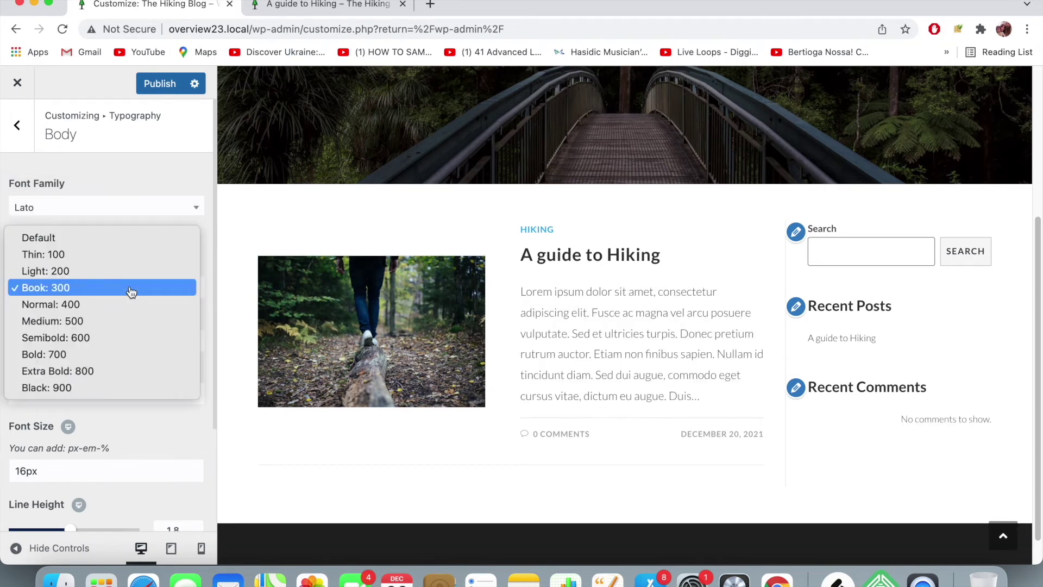
click(130, 243)
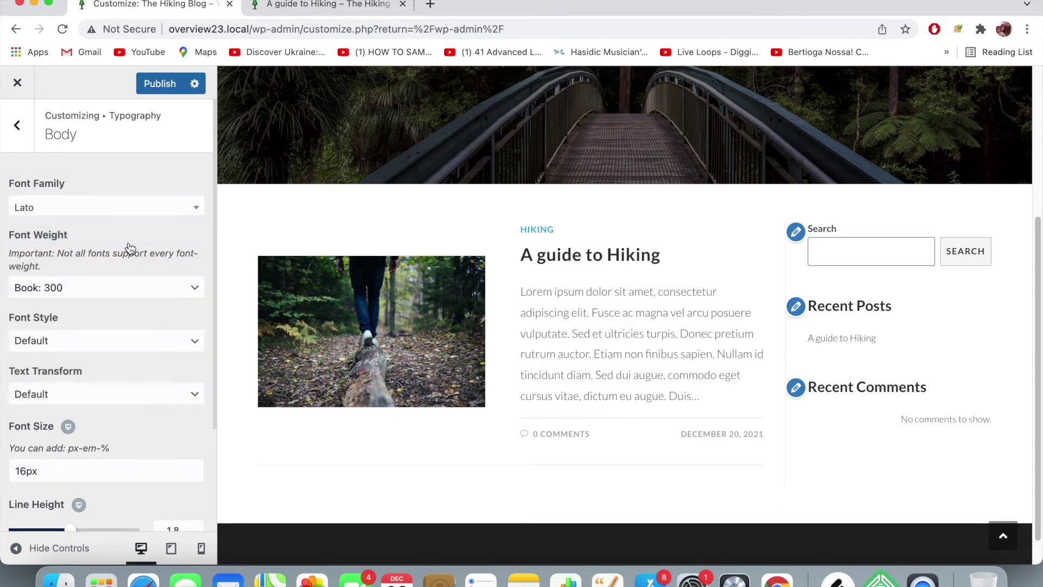
- Publish the typography changes and reload the live 'A guide to Hiking' post
click(158, 84)
click(333, 7)
click(304, 28)
key(Return)
scroll(284, 252, down, 10)
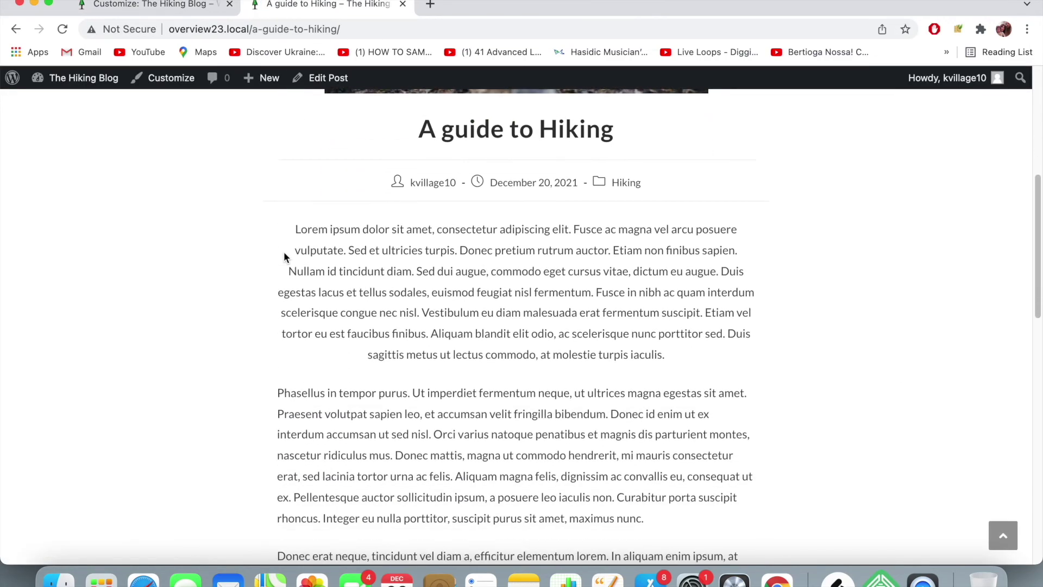
- Go back to the Customizer and from Typography › Body to the Typography sections list
scroll(284, 252, down, 5)
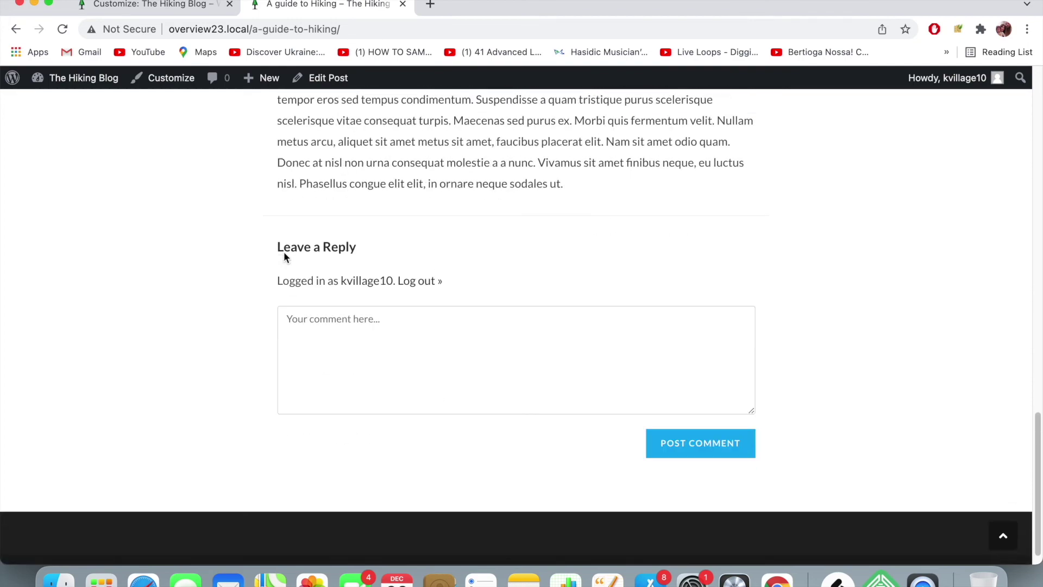
scroll(283, 252, up, 20)
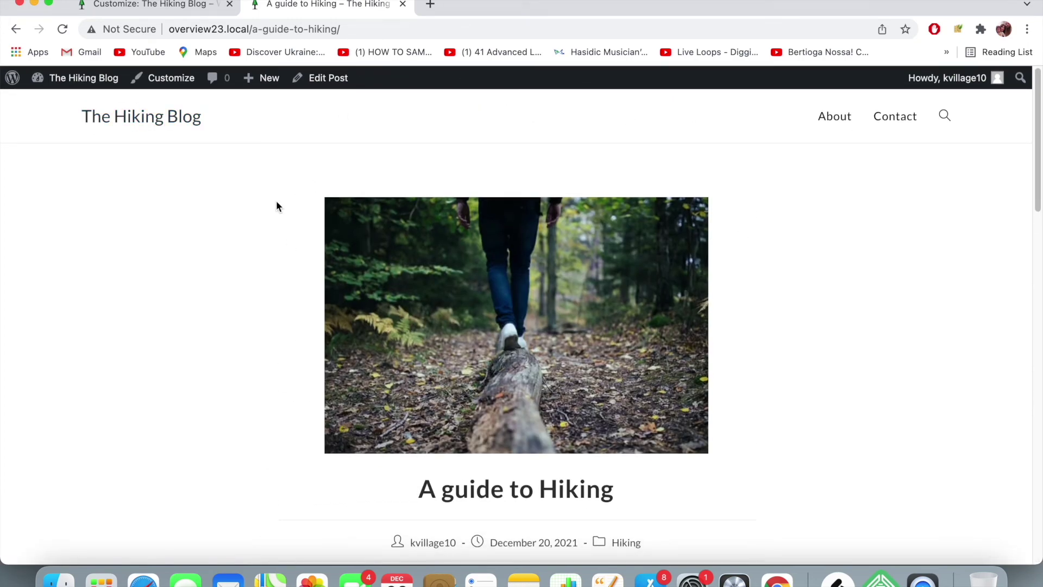
click(185, 6)
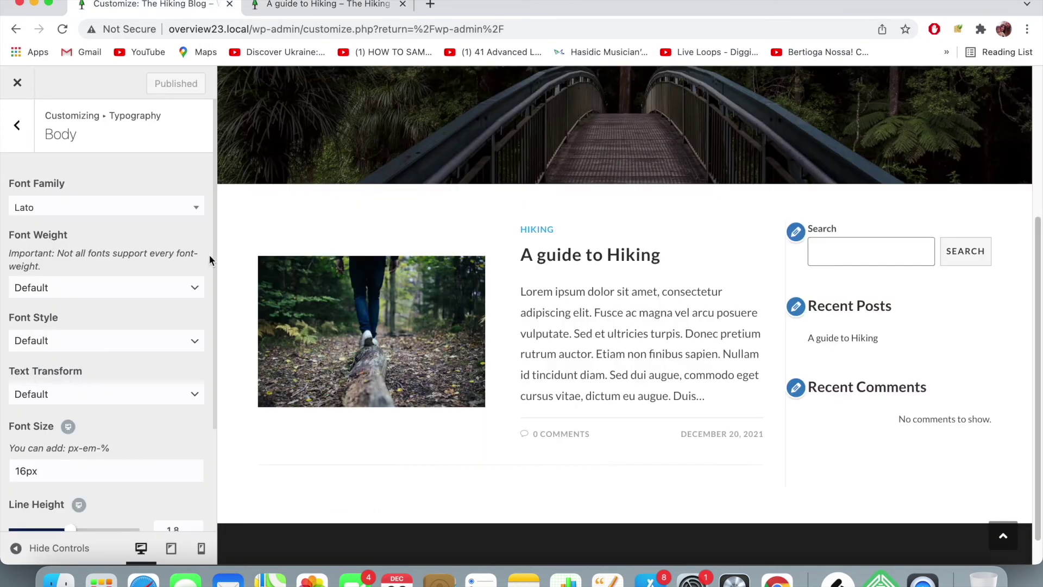
click(17, 125)
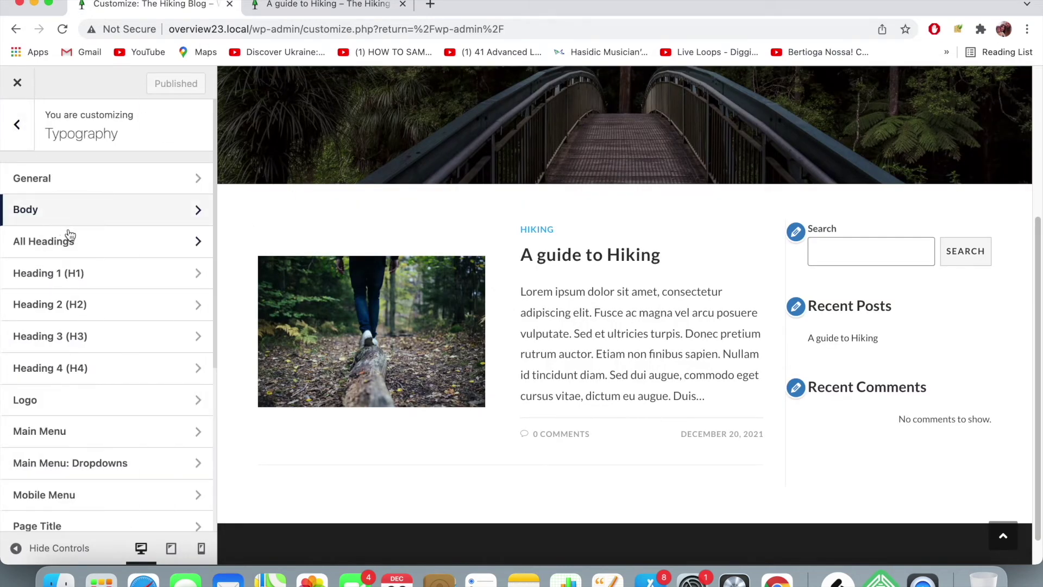
- Set the All Headings font family to Abril Fatface
click(113, 245)
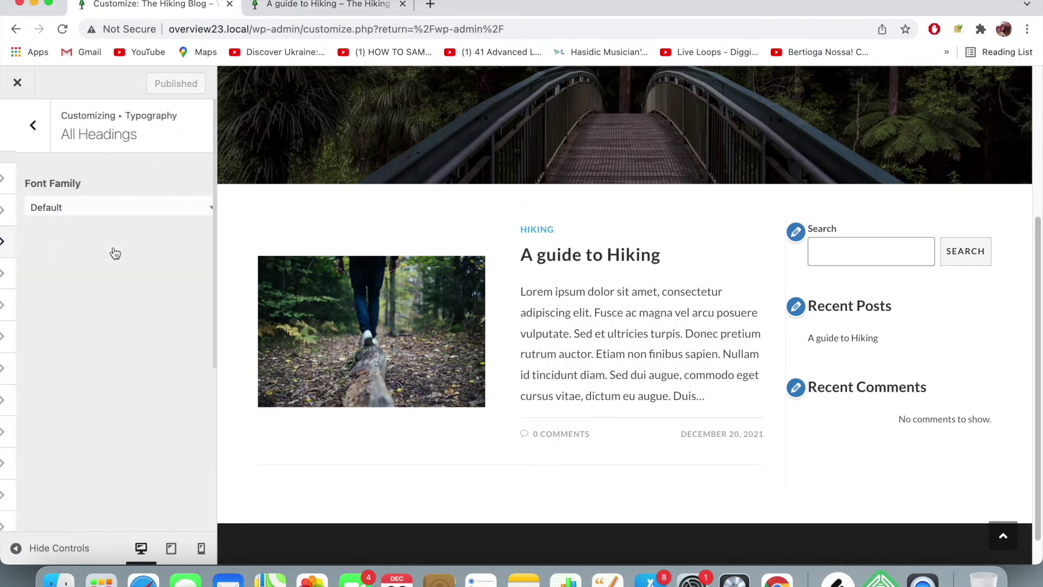
click(117, 206)
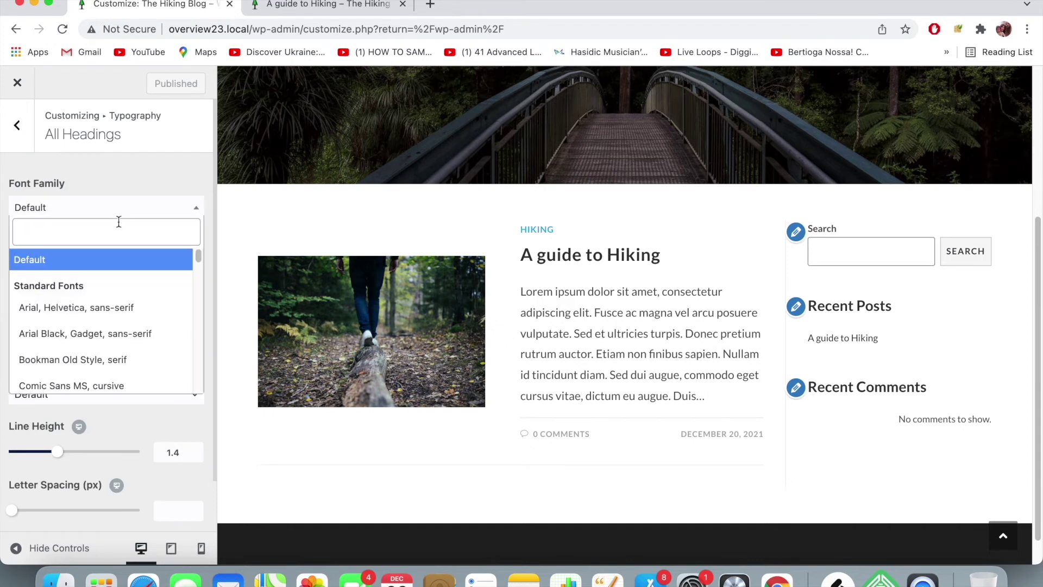
scroll(119, 257, down, 2)
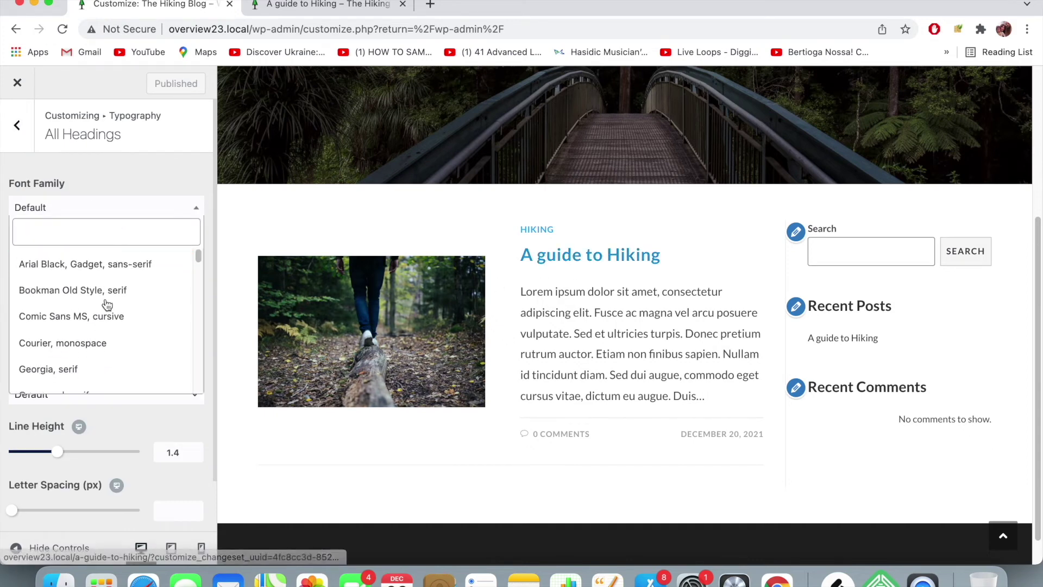
scroll(120, 324, down, 1)
scroll(120, 324, down, 6)
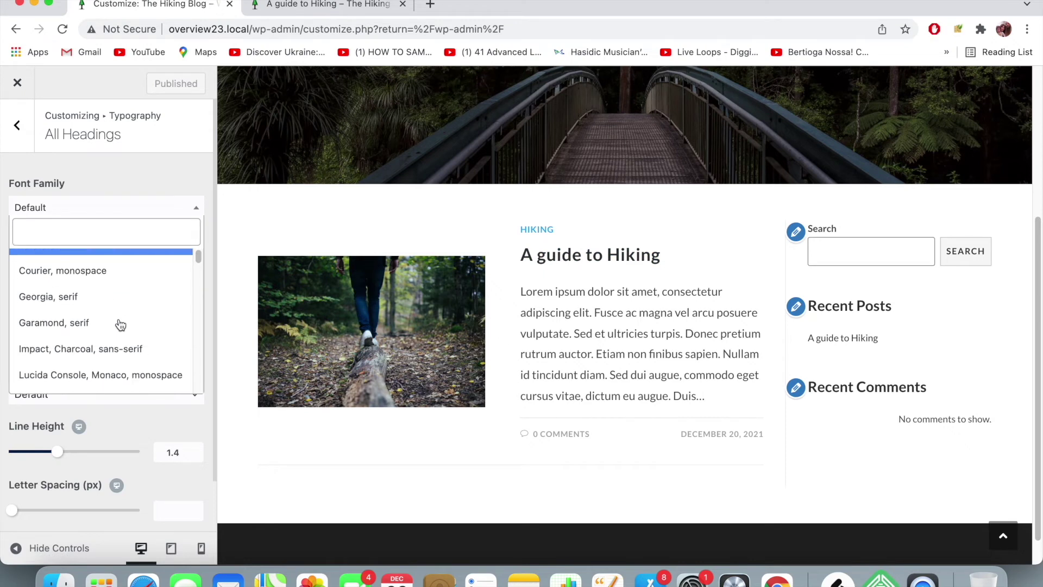
scroll(120, 324, down, 5)
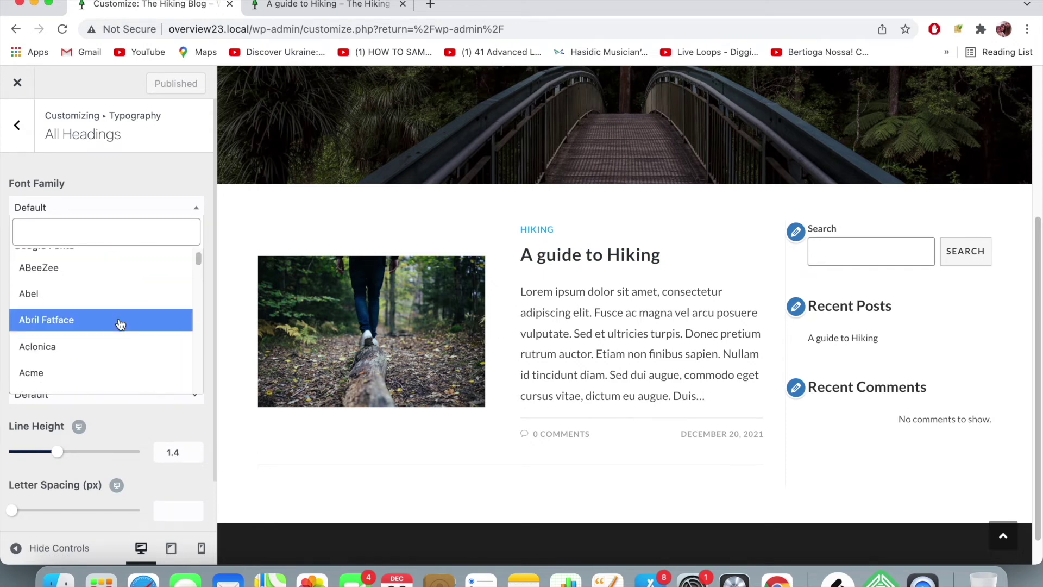
click(121, 325)
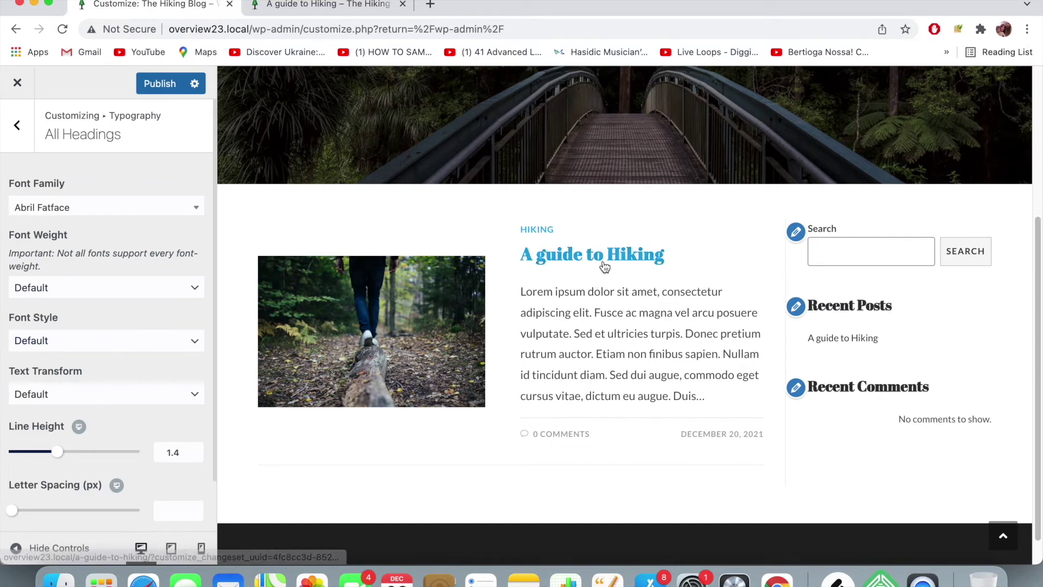
- Publish the Abril Fatface heading font
scroll(605, 267, up, 5)
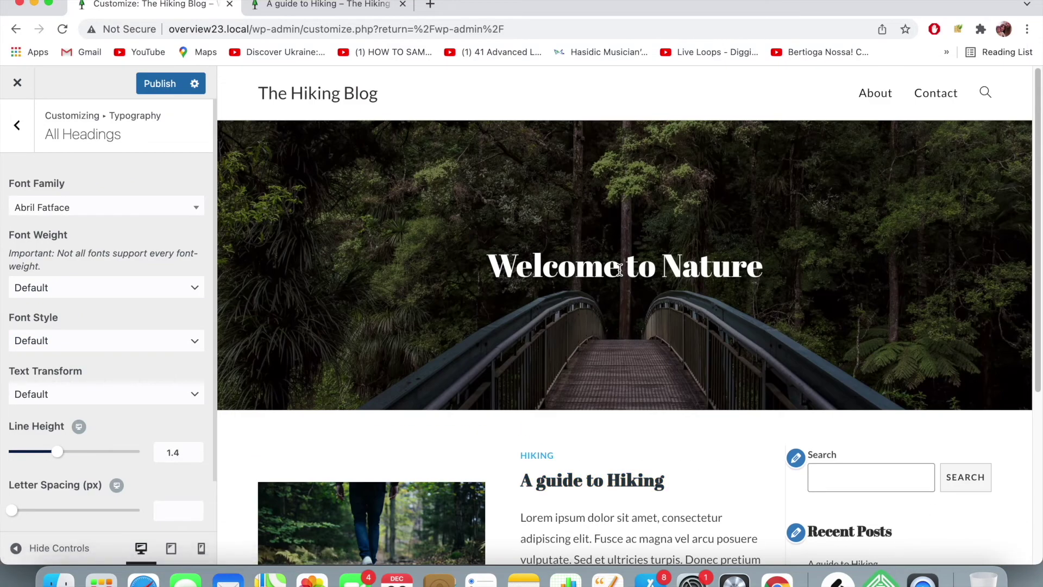
scroll(758, 366, down, 3)
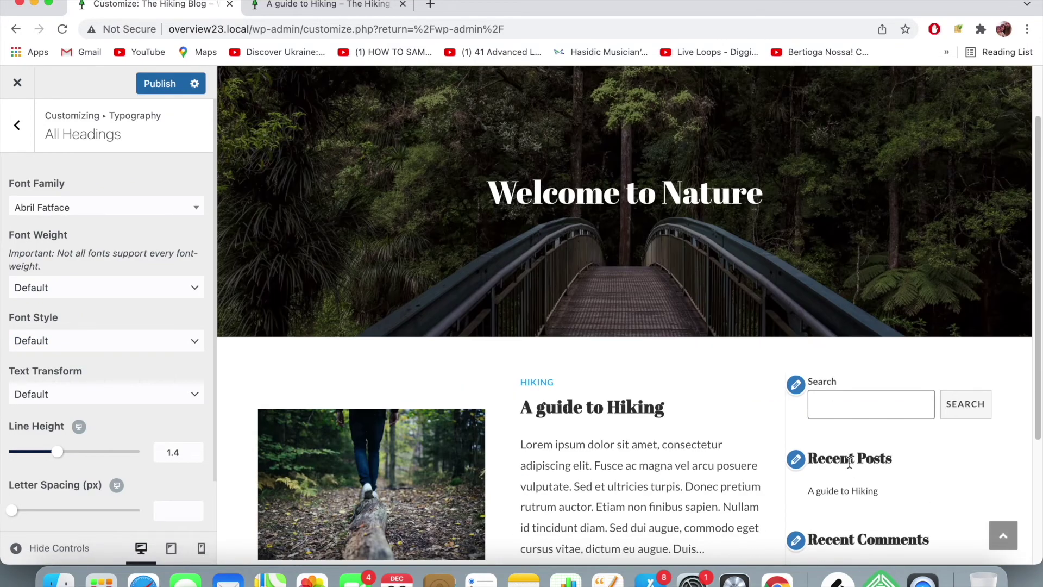
scroll(850, 462, down, 5)
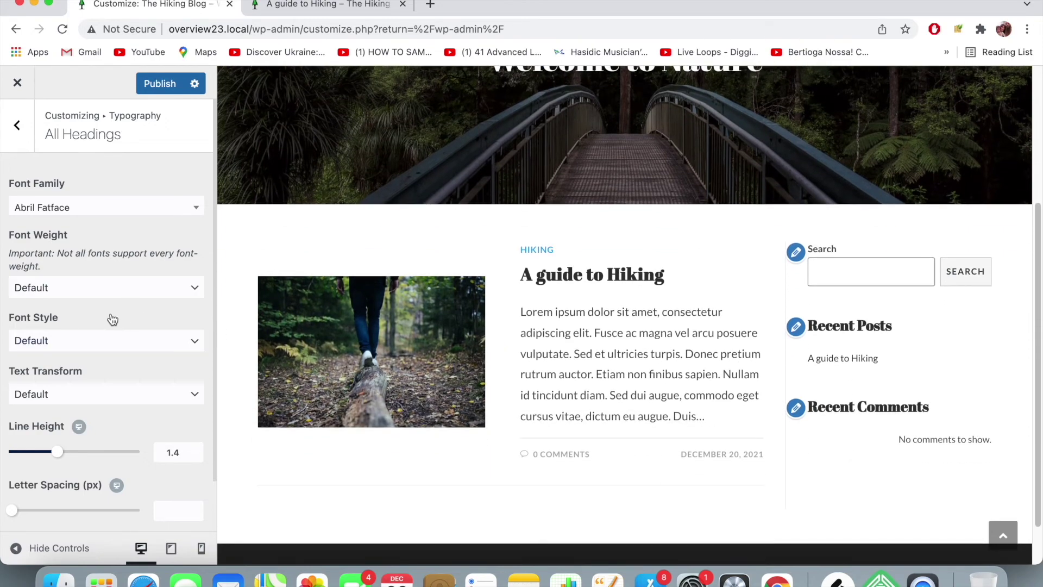
click(157, 87)
- Reload the live 'A guide to Hiking' post to check the new heading font
click(321, 11)
click(326, 29)
key(Return)
scroll(453, 429, down, 2)
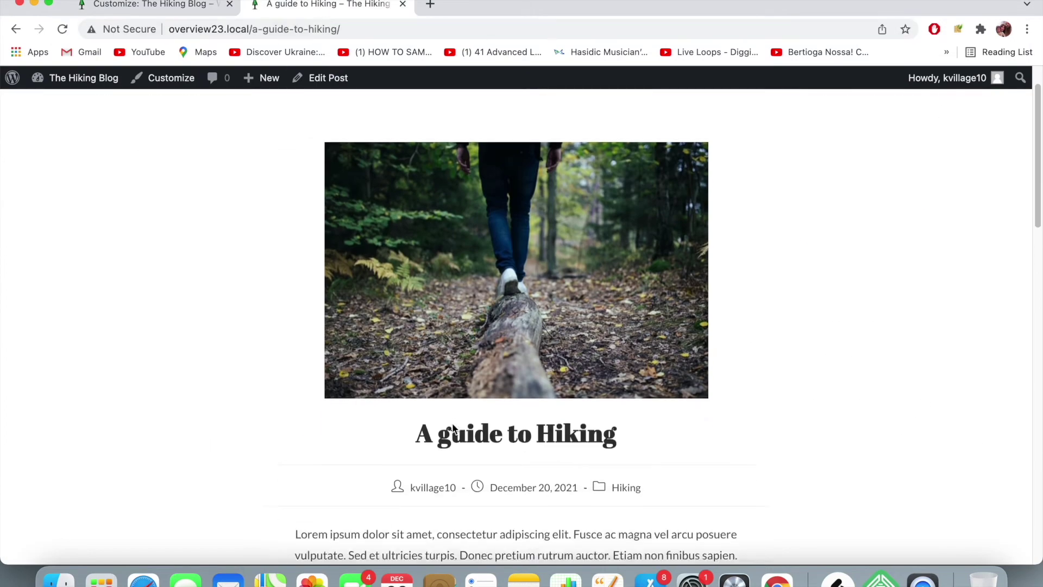
scroll(272, 236, up, 3)
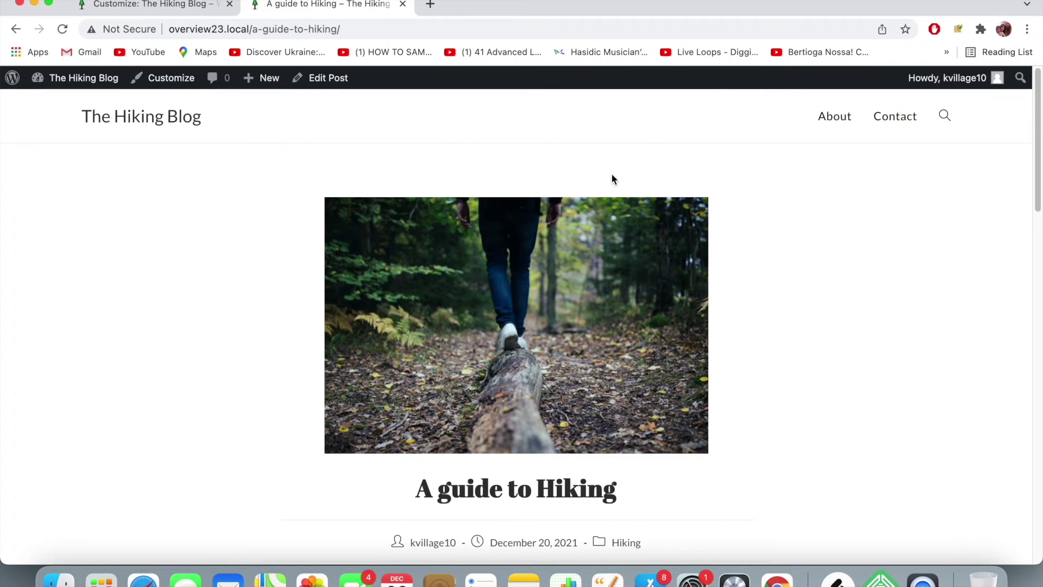
- Return to the Typography sections list and look inside Mobile Menu typography
click(163, 6)
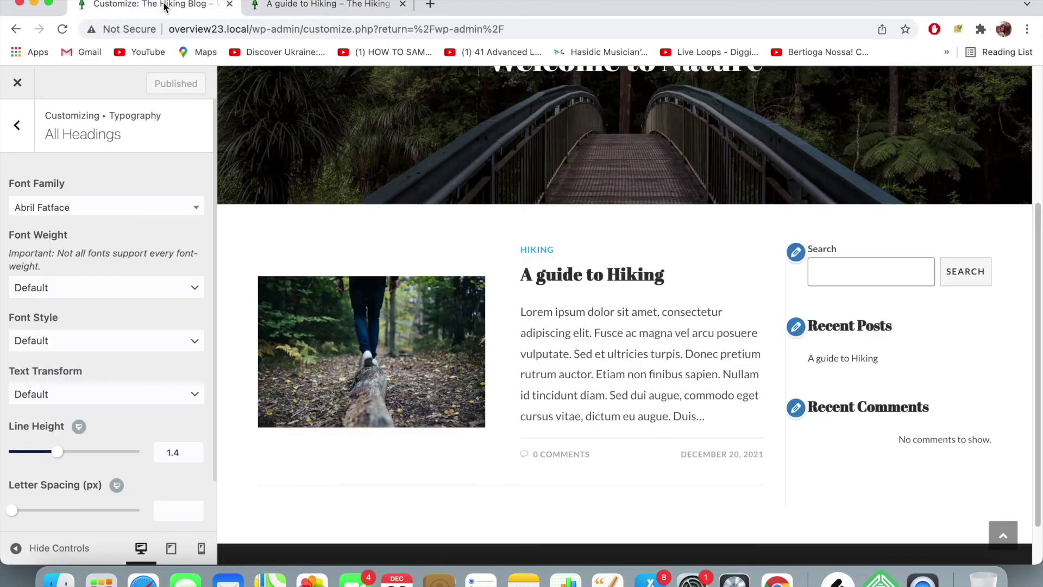
click(16, 125)
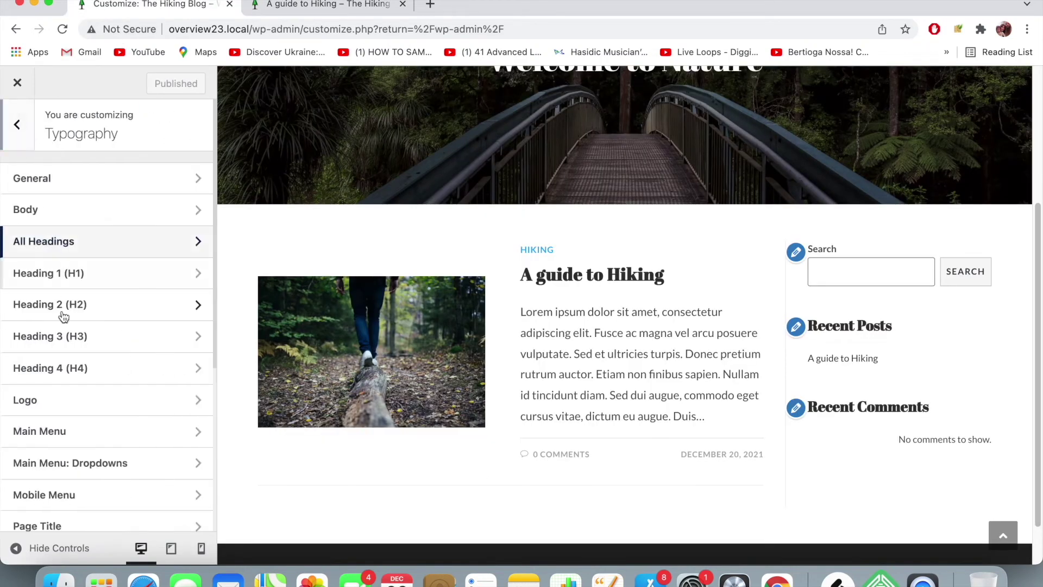
scroll(88, 396, down, 3)
scroll(89, 396, down, 1)
click(100, 321)
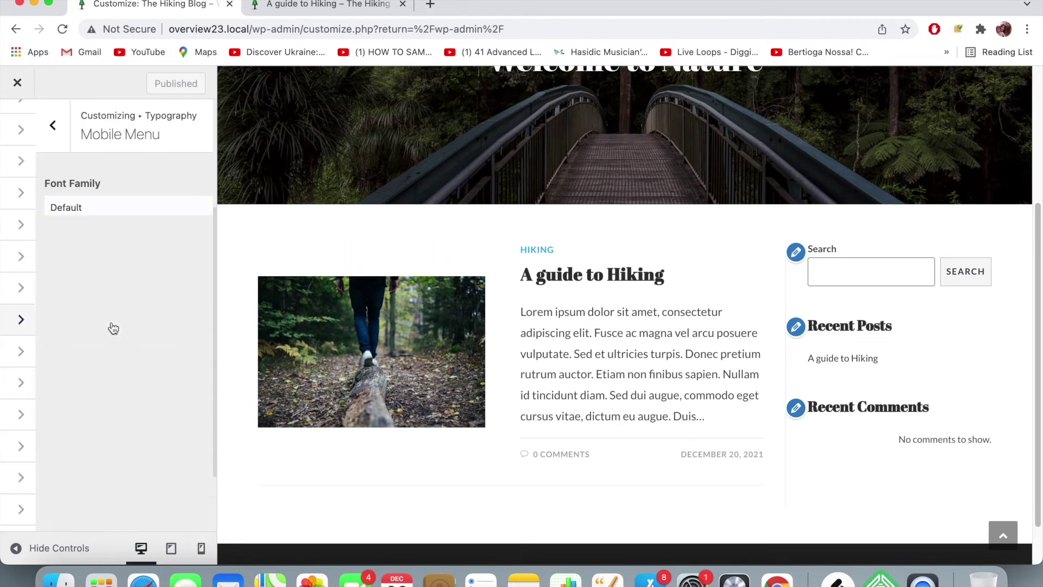
click(16, 136)
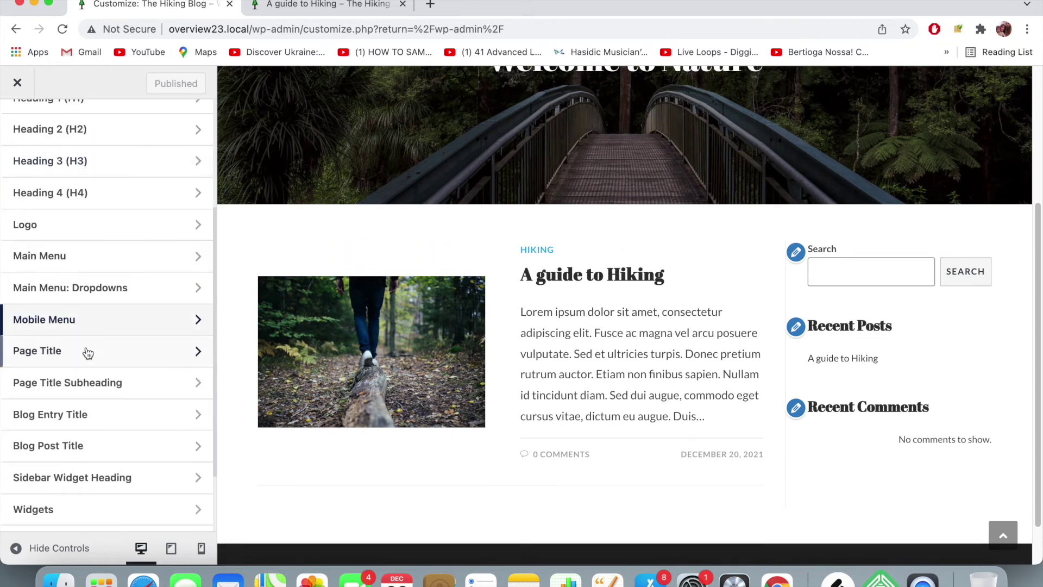
- Scroll through the typography sections, then go back to the main Customizer panel
scroll(86, 352, down, 2)
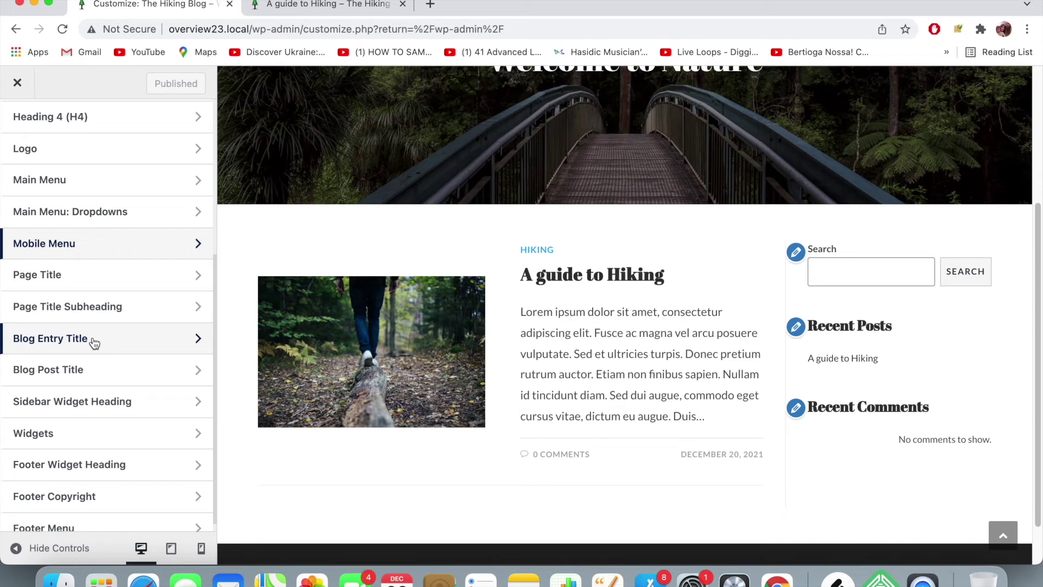
scroll(93, 341, up, 3)
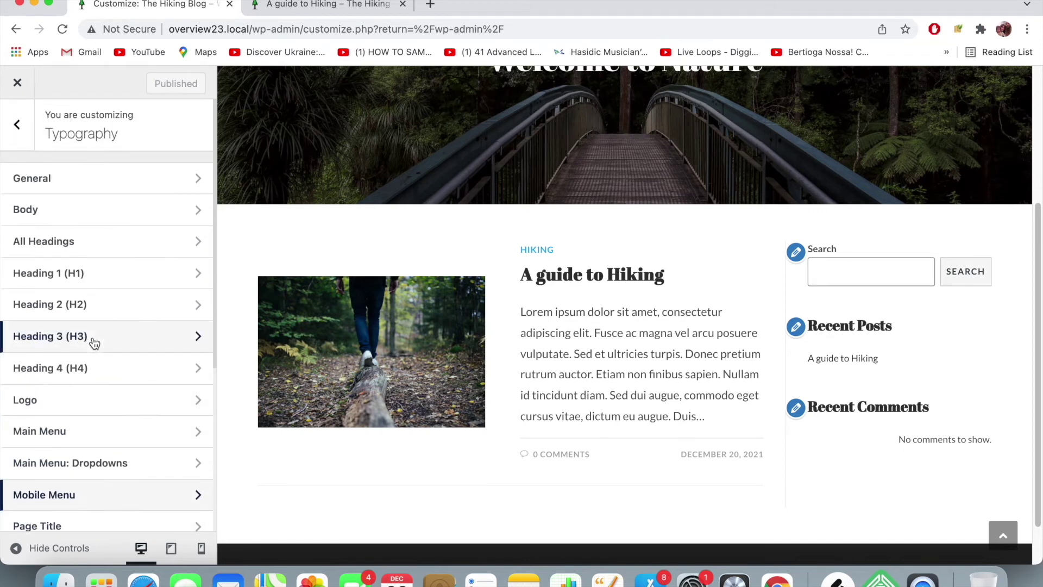
scroll(90, 331, down, 3)
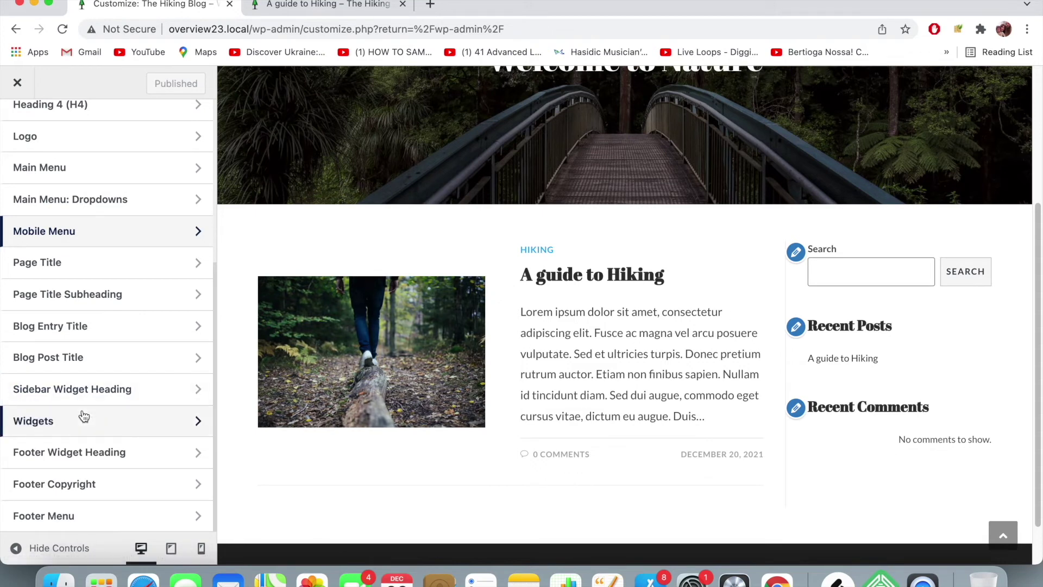
scroll(401, 454, down, 2)
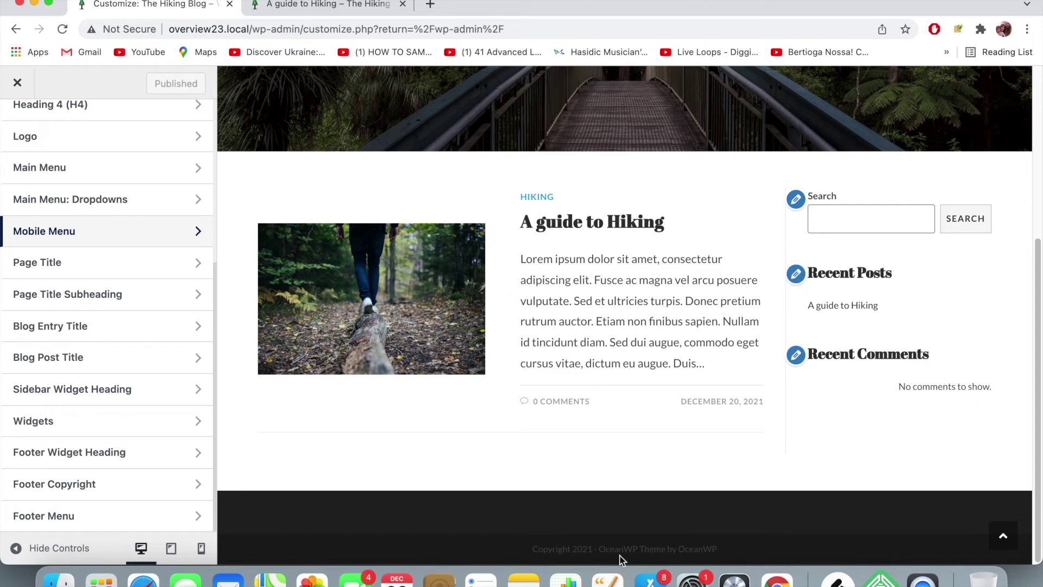
scroll(23, 323, up, 3)
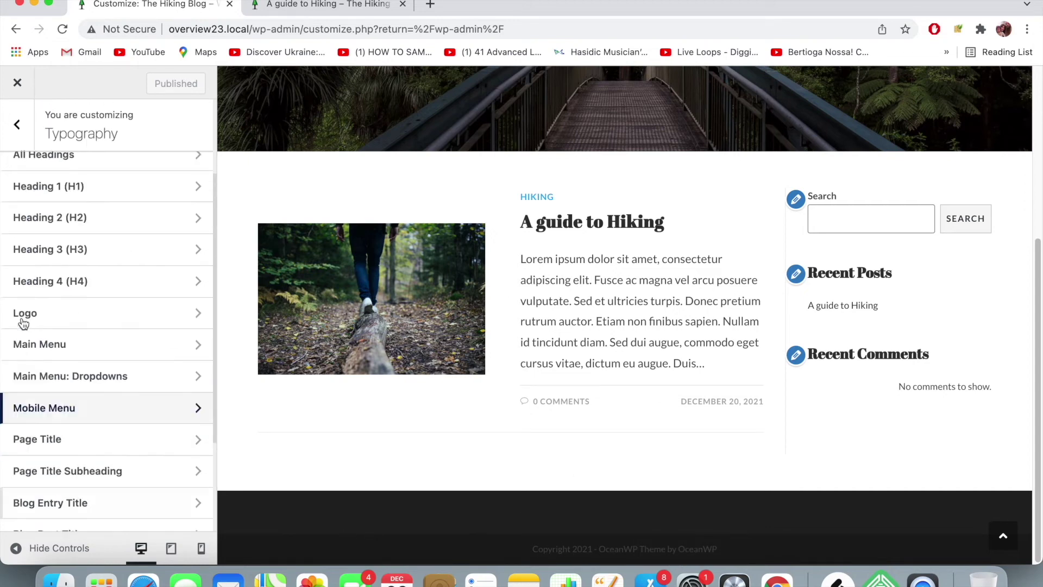
scroll(23, 323, up, 2)
click(17, 124)
scroll(91, 366, down, 3)
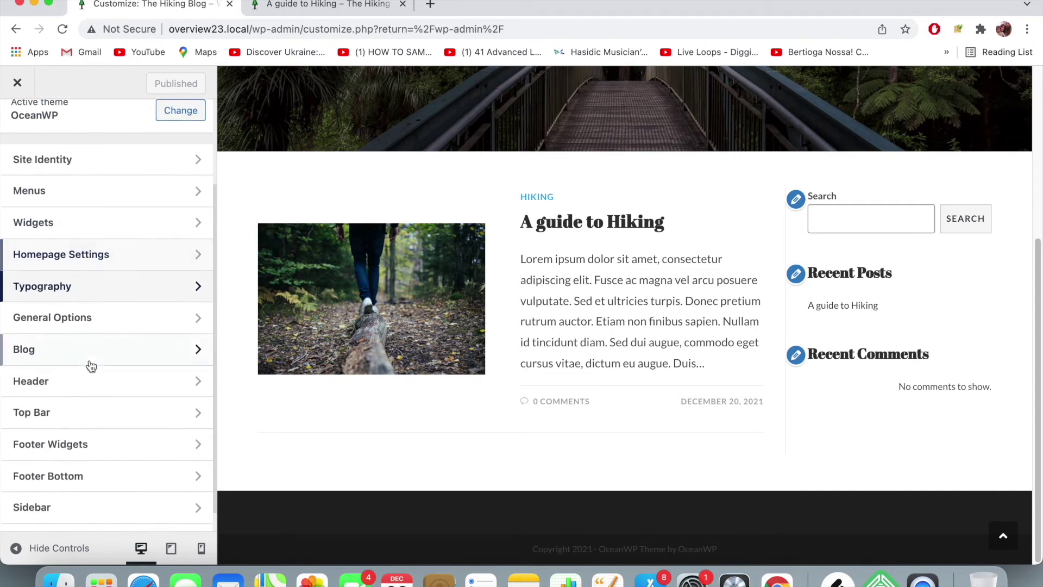
scroll(92, 365, down, 1)
- Replace the theme credit in the Footer Bottom copyright text with a 'Site by' author credit
click(105, 448)
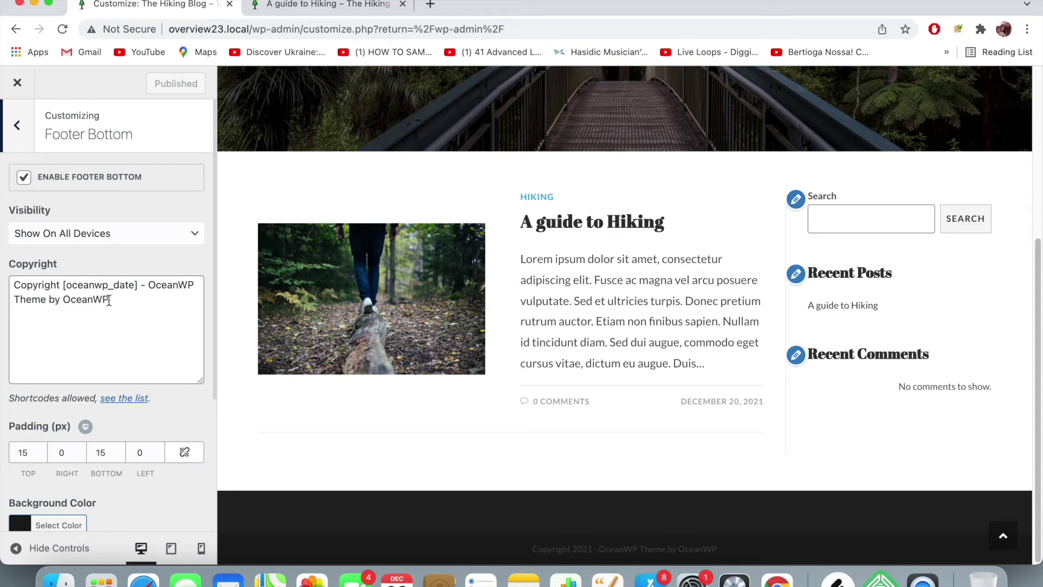
drag(108, 300, 152, 286)
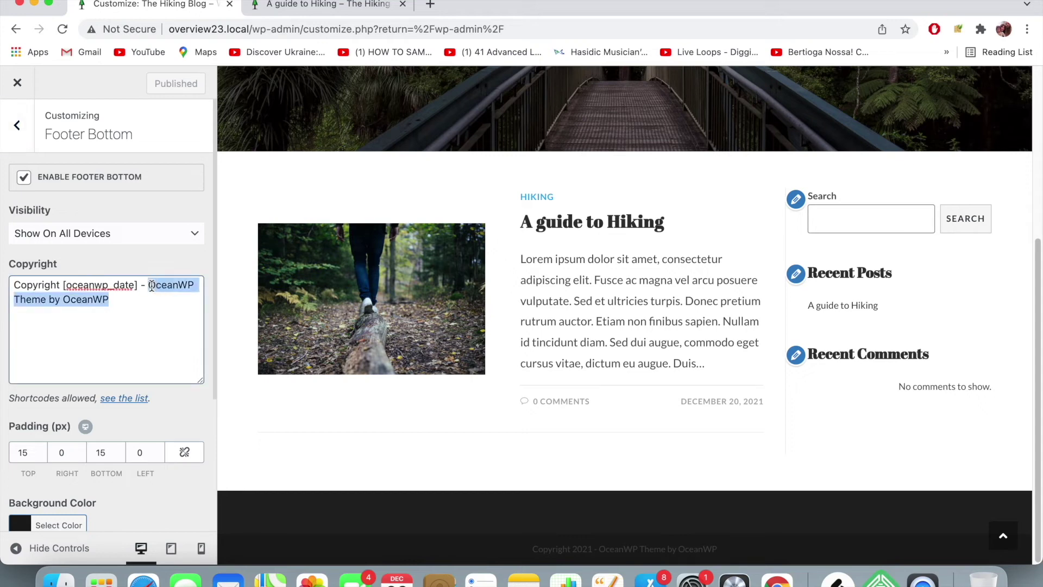
text(Site by Michael Smith)
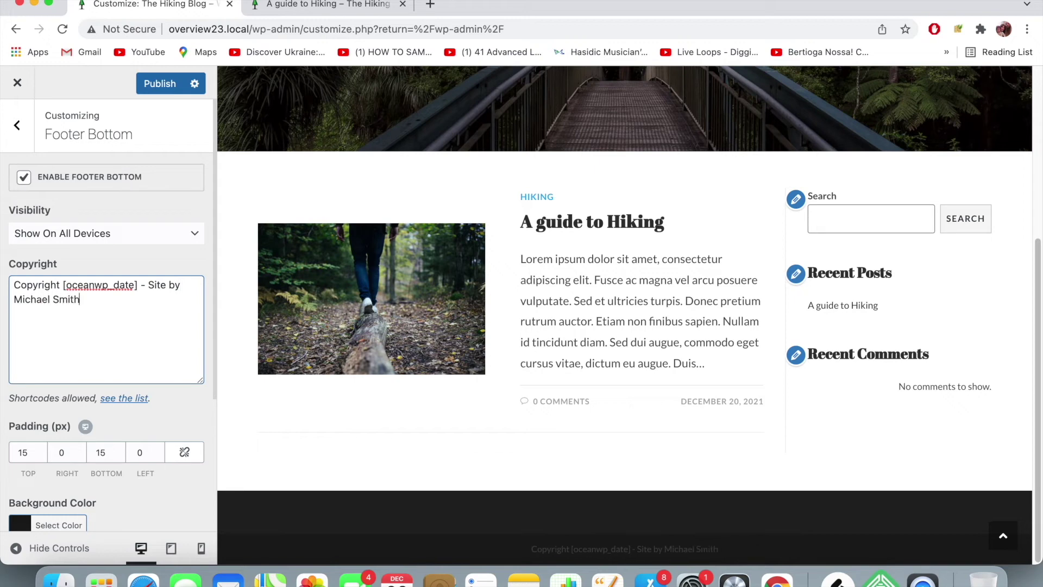
- Set the footer text colour to white in the colour picker
scroll(81, 406, down, 5)
click(25, 462)
scroll(33, 485, down, 3)
drag(18, 502, 16, 447)
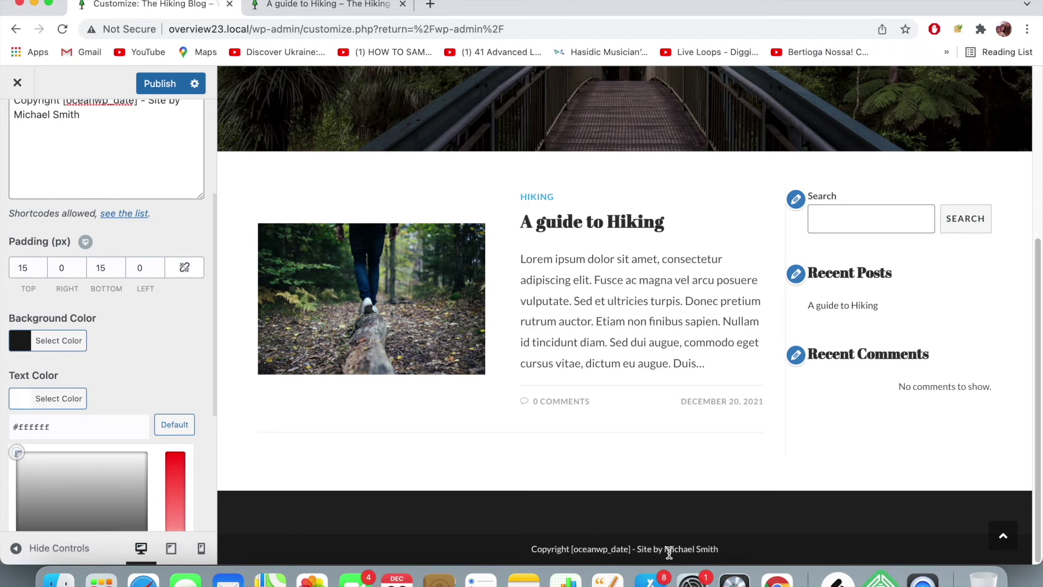
- Publish the footer changes and check the footer on the live post
click(160, 83)
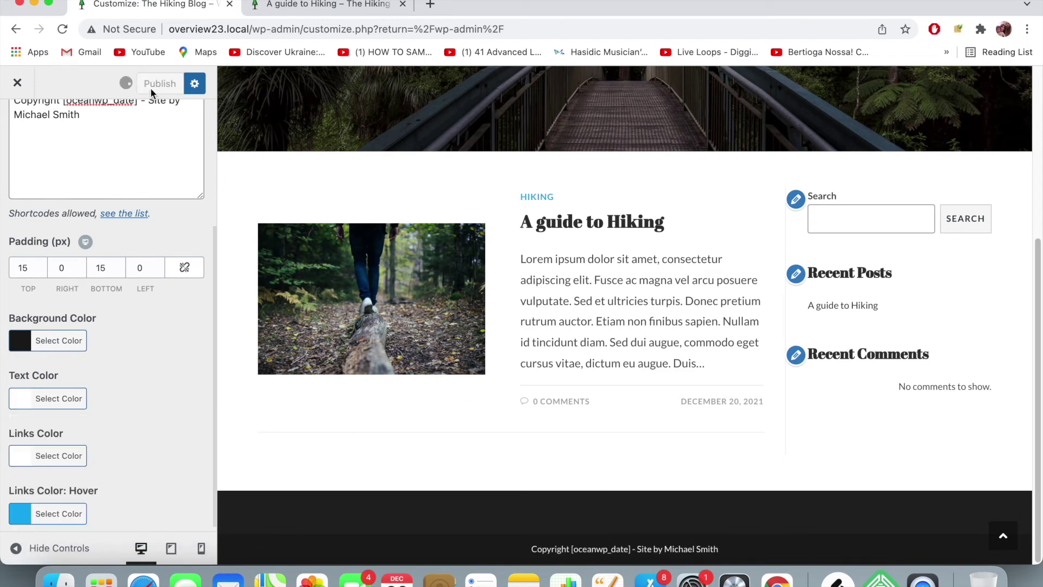
click(318, 7)
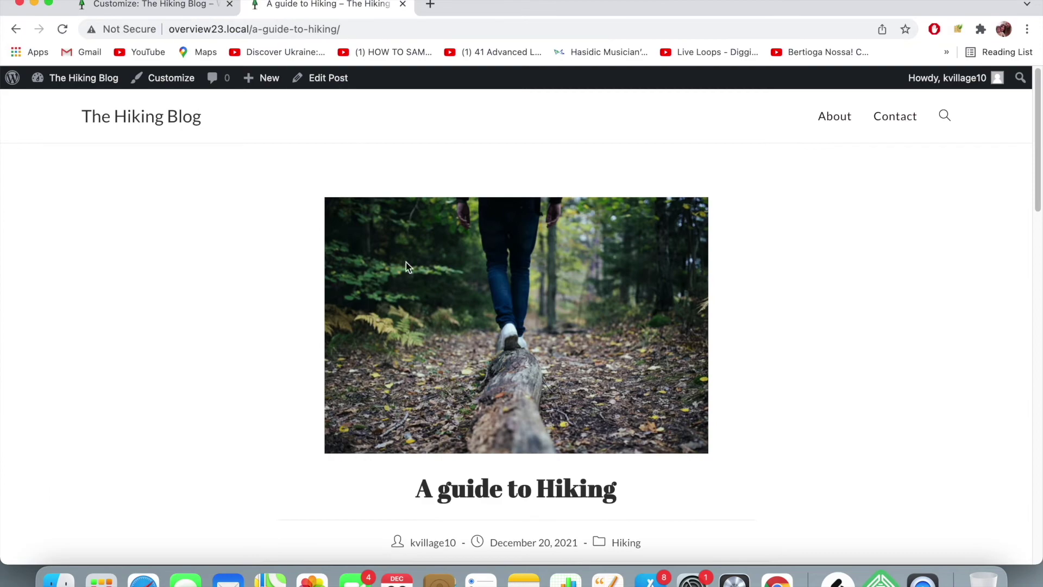
scroll(472, 303, down, 15)
scroll(472, 303, down, 10)
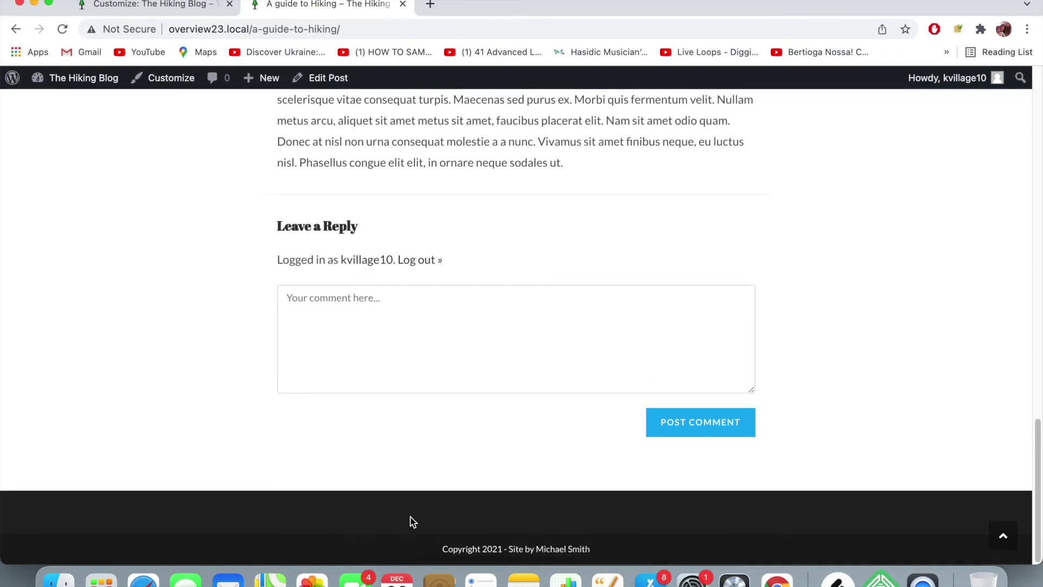
scroll(328, 438, up, 20)
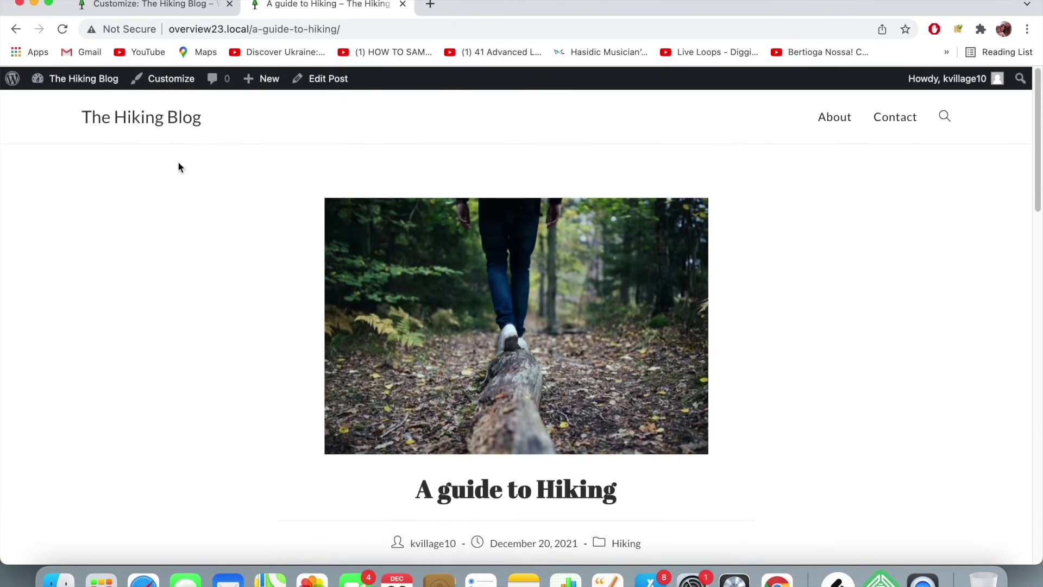
- Leave Footer Bottom for the main sections list and open the Header section
click(182, 7)
scroll(52, 209, up, 3)
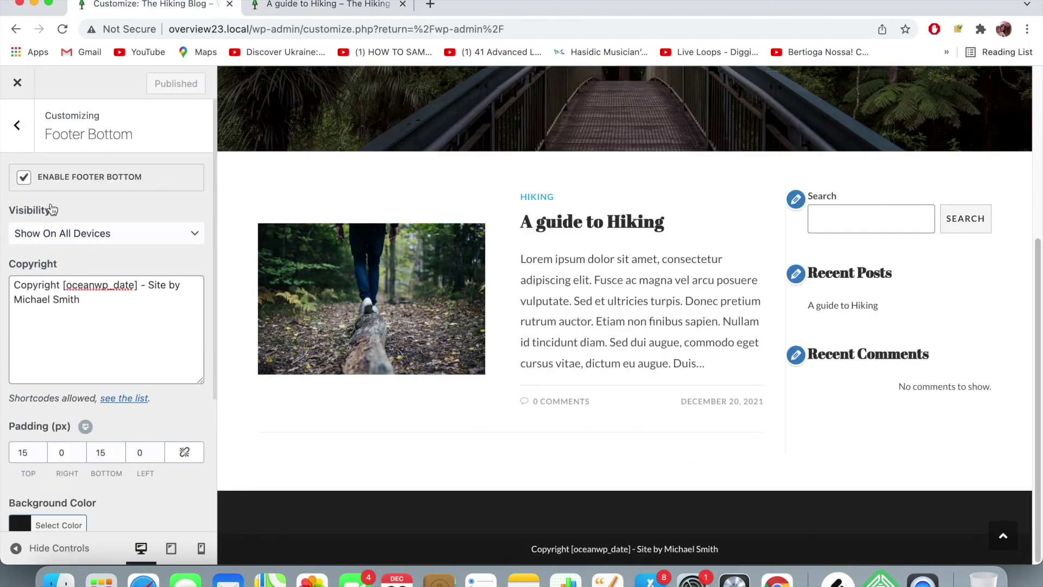
click(16, 121)
scroll(44, 347, up, 2)
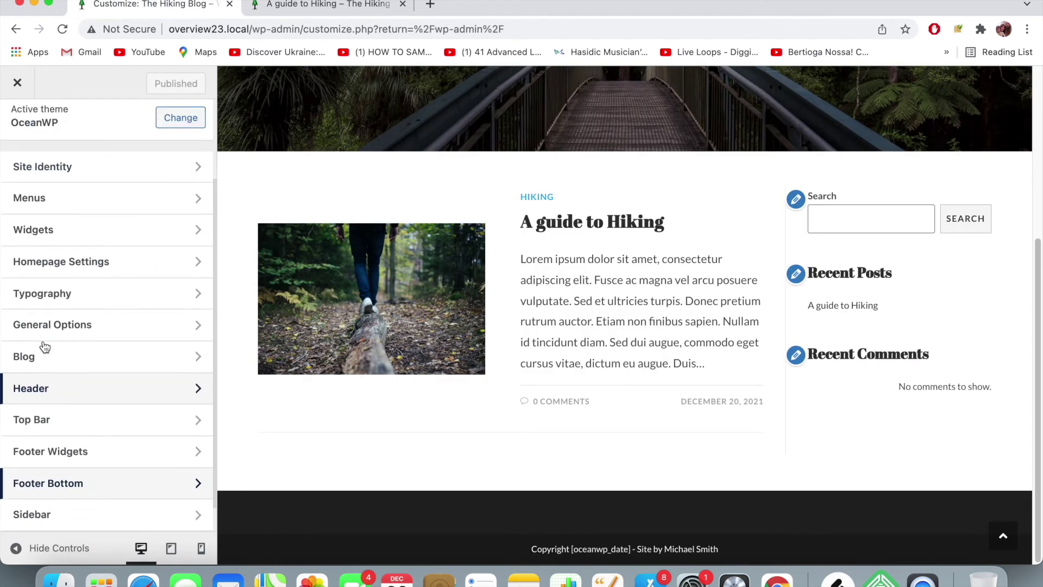
click(52, 396)
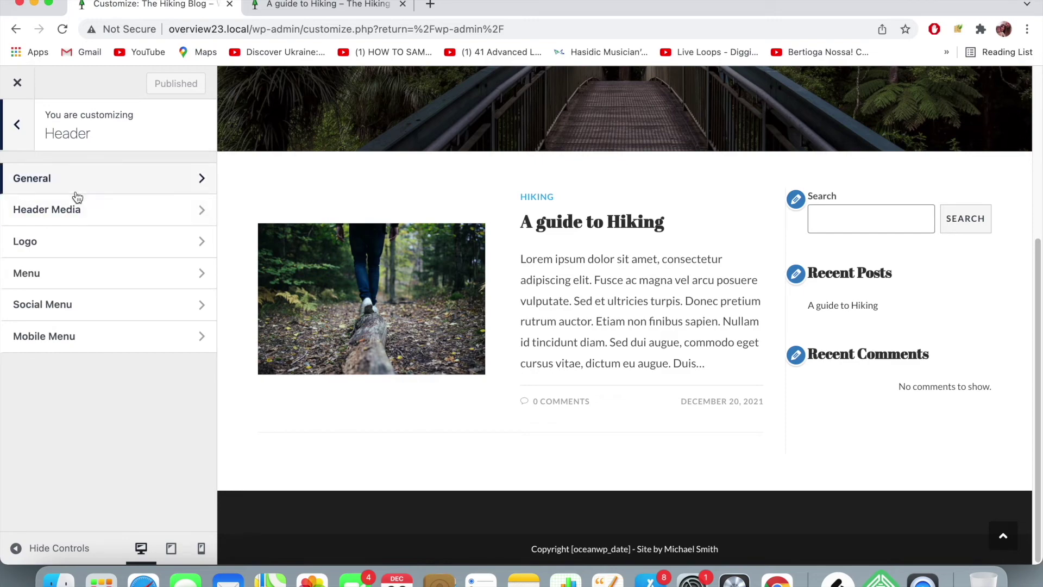
- In Header › General, compare the Transparent header style against Minimal
click(77, 187)
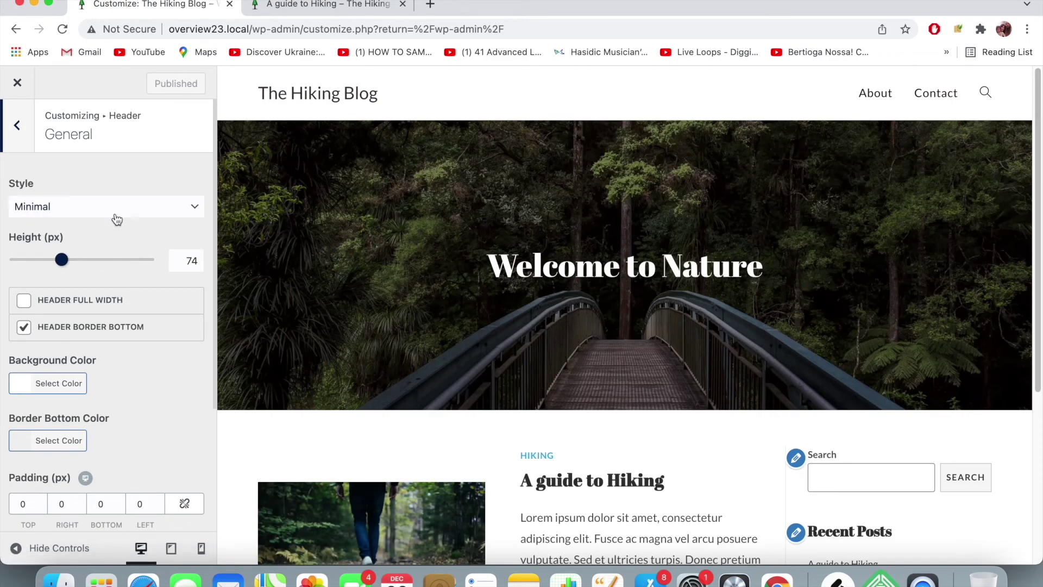
click(163, 211)
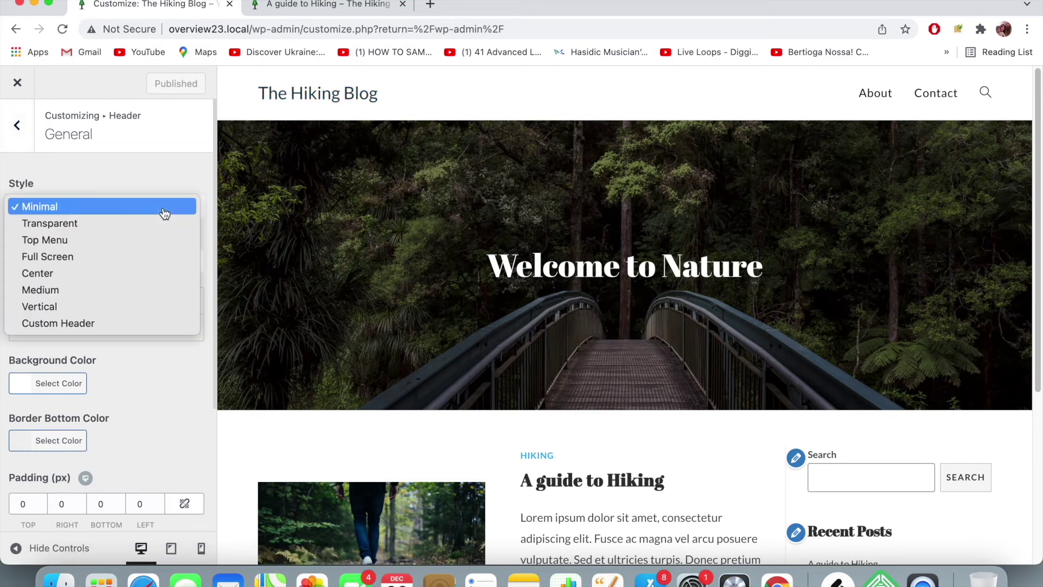
click(164, 223)
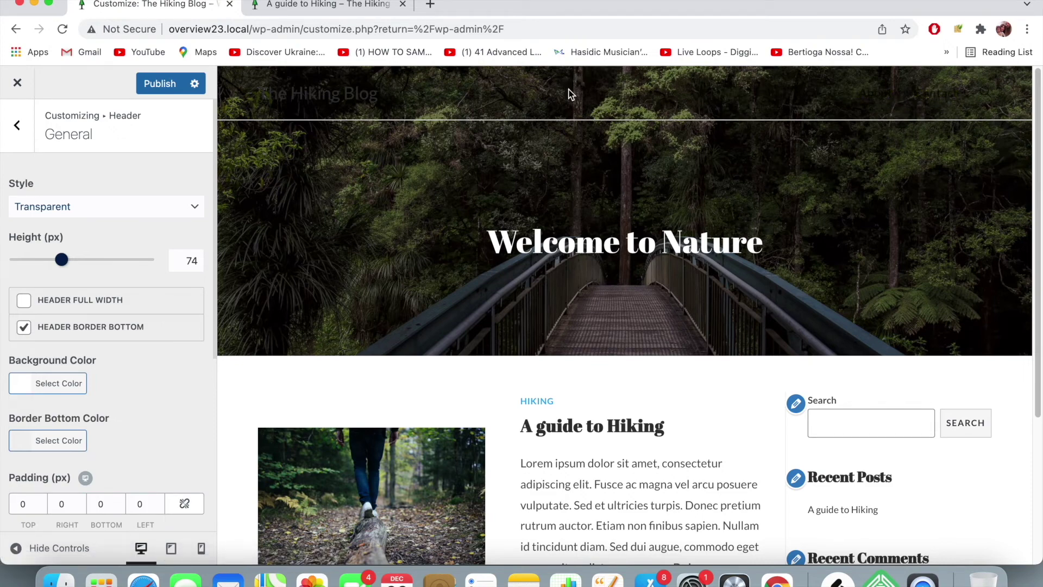
click(87, 205)
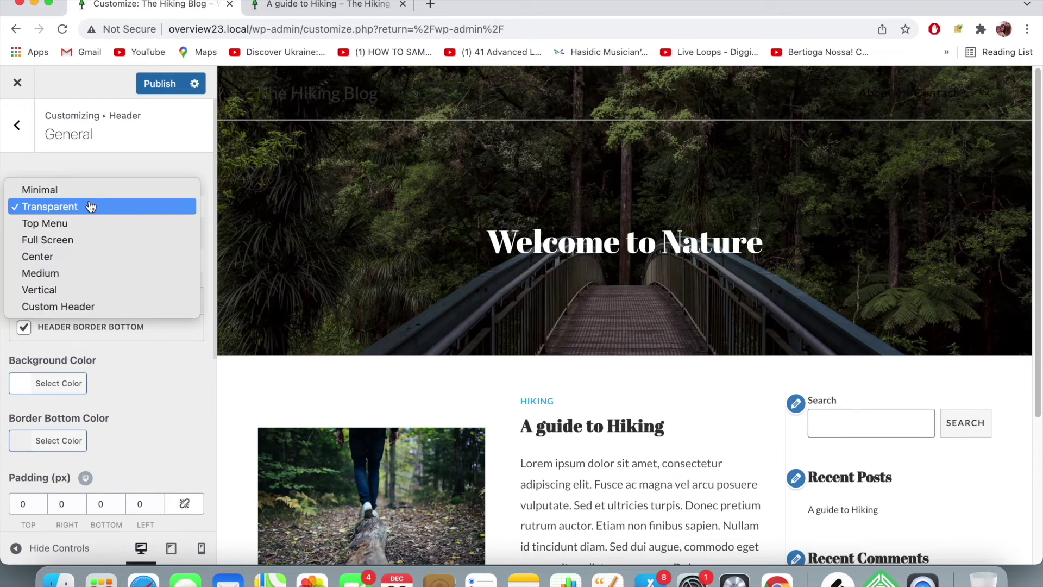
click(97, 190)
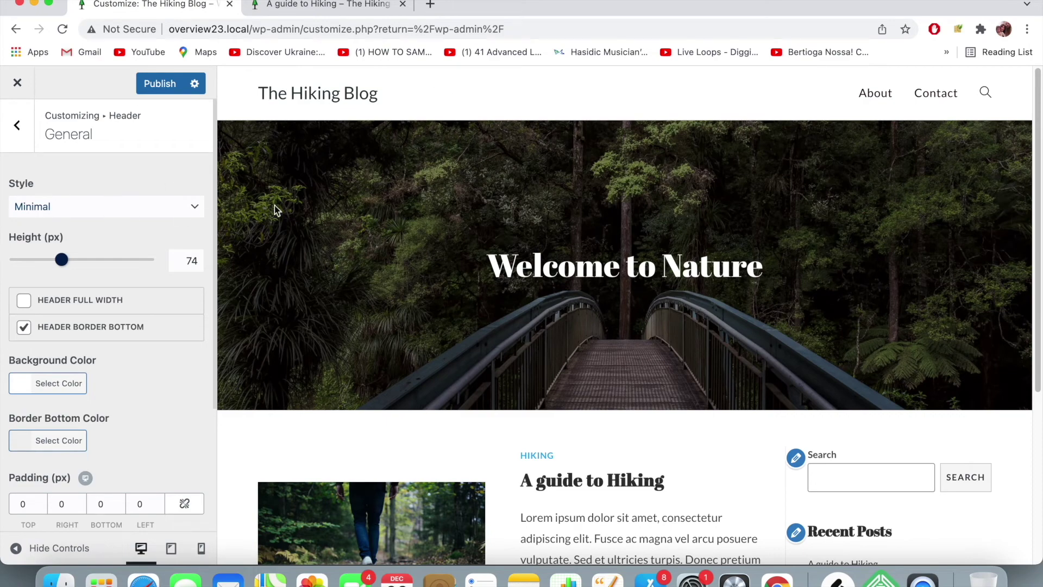
click(54, 208)
click(80, 225)
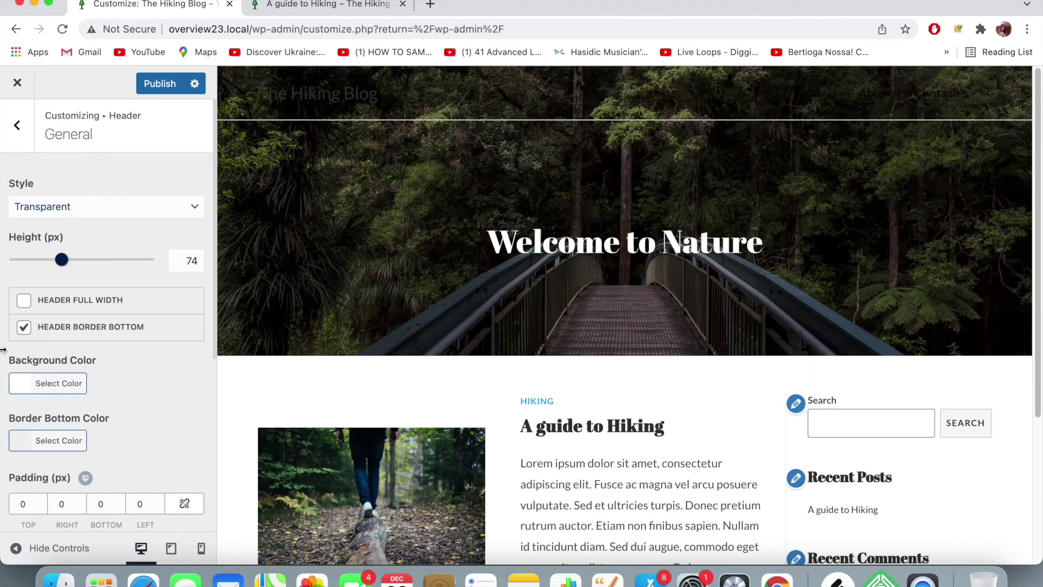
- Turn off the header bottom border, restore the Minimal style and set height to 70 px
click(24, 328)
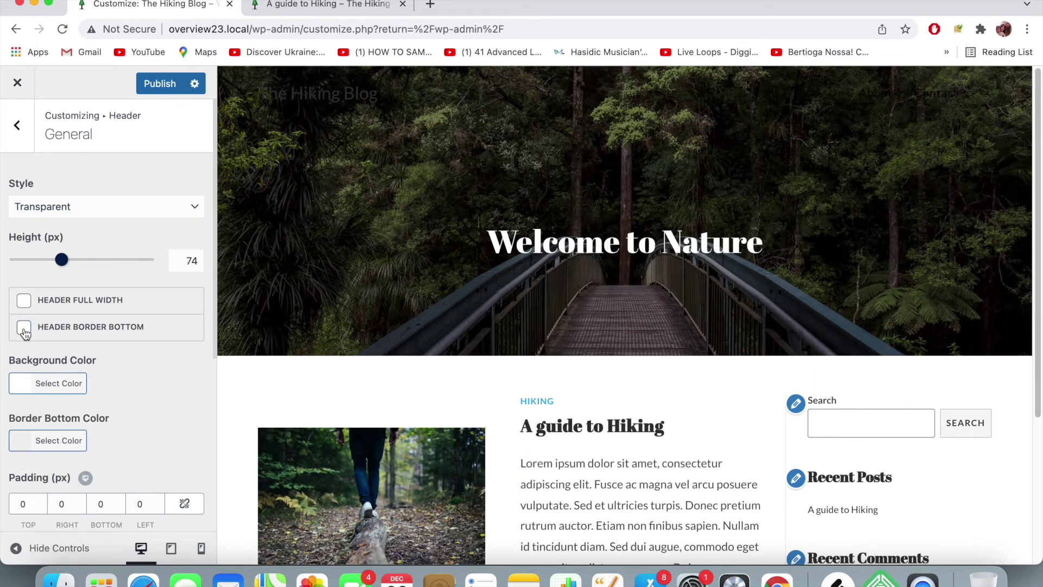
click(23, 328)
click(26, 329)
click(122, 206)
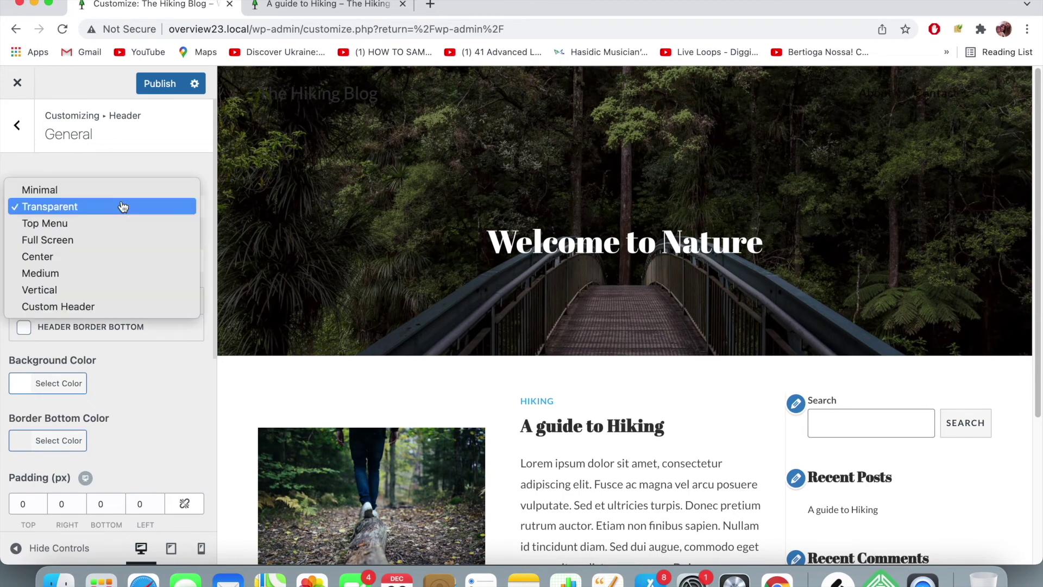
click(127, 195)
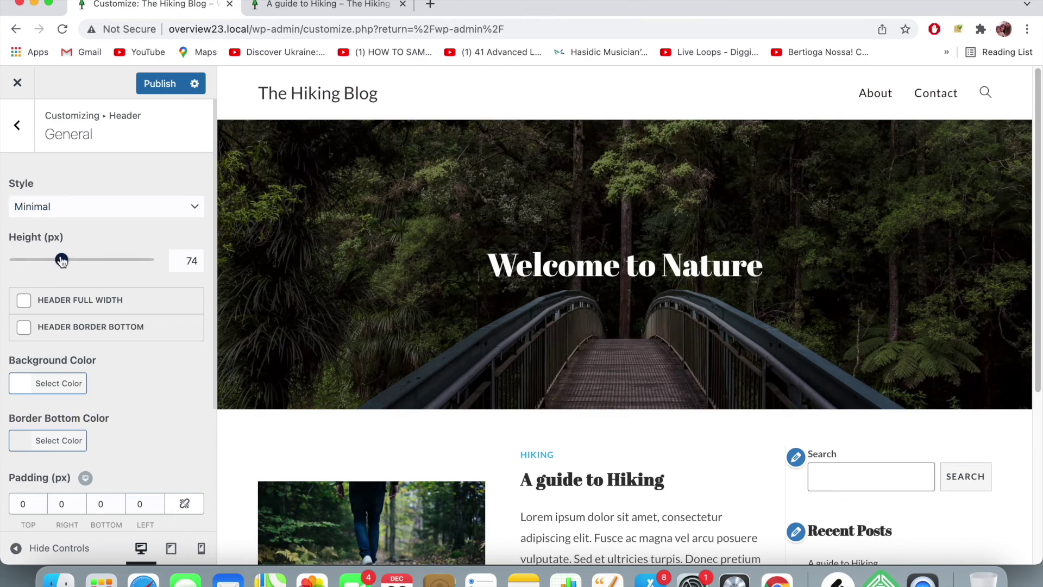
mouse_move(61, 260)
mouse_down()
mouse_move(121, 268)
mouse_move(64, 269)
mouse_up()
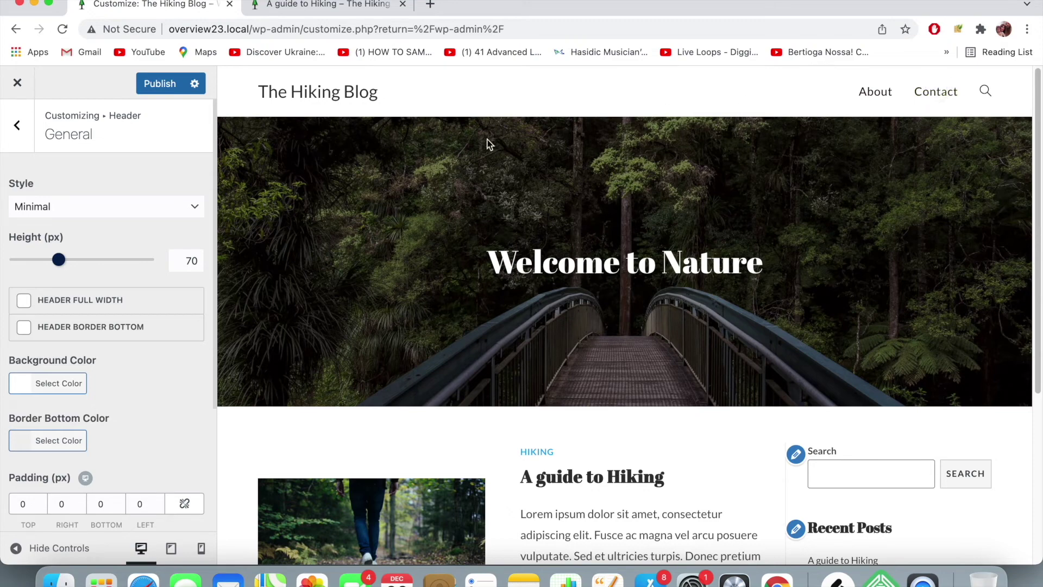
scroll(125, 289, down, 2)
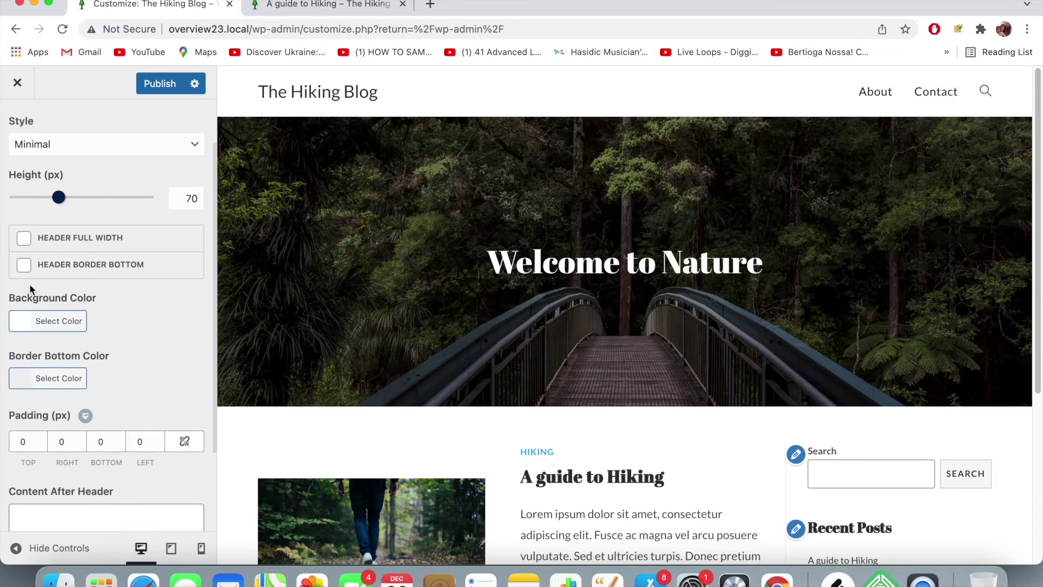
click(27, 321)
- Try grey, teal and several green header background shades in the colour picker
scroll(74, 360, down, 1)
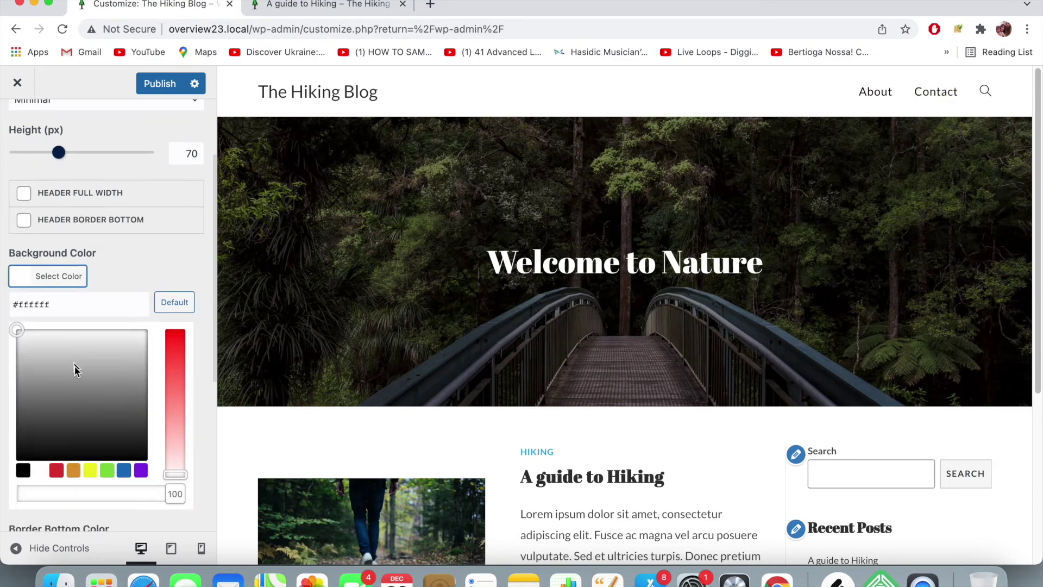
click(79, 394)
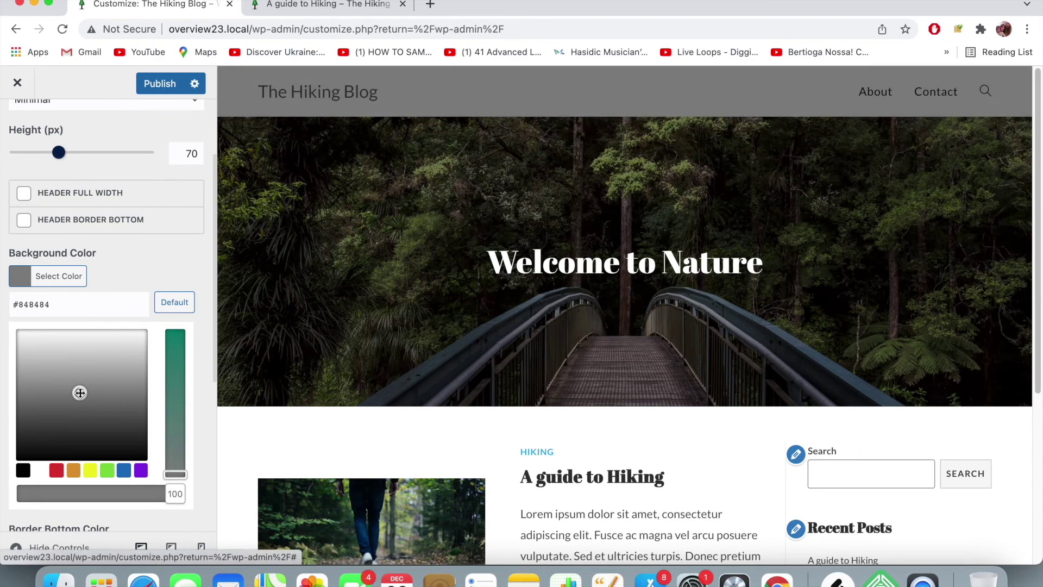
click(179, 375)
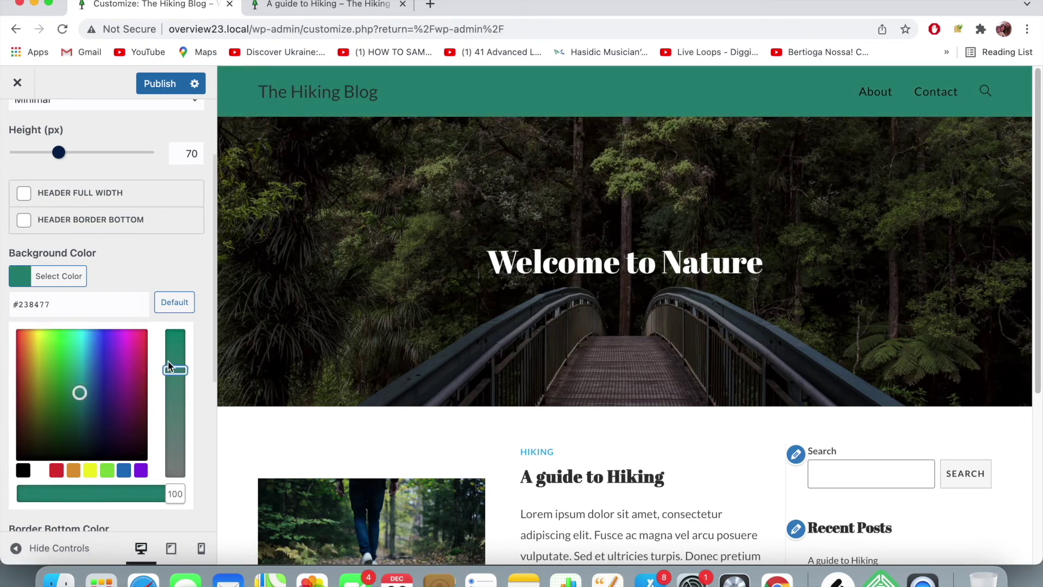
click(65, 383)
click(176, 444)
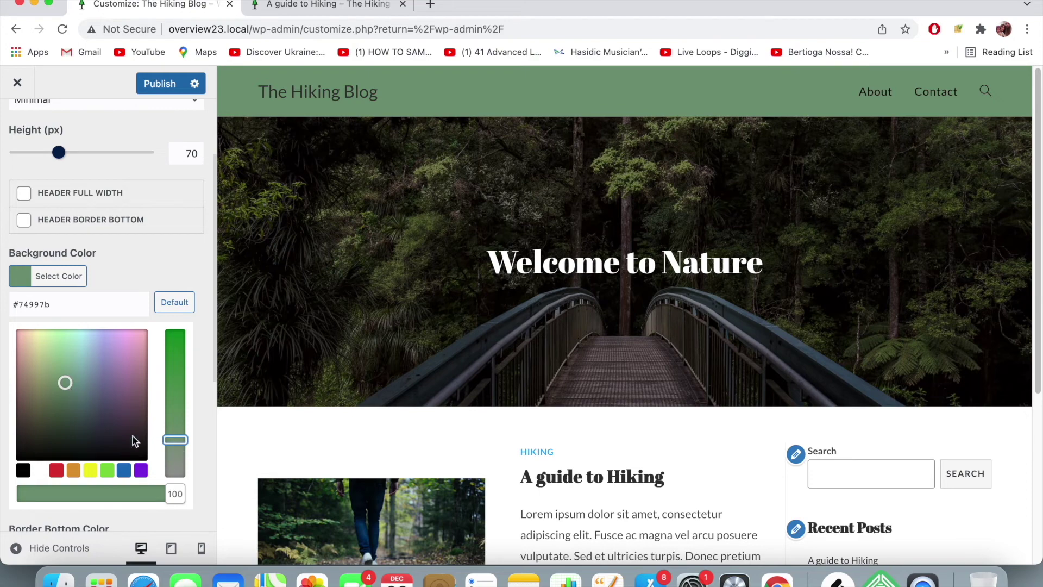
drag(177, 434, 178, 427)
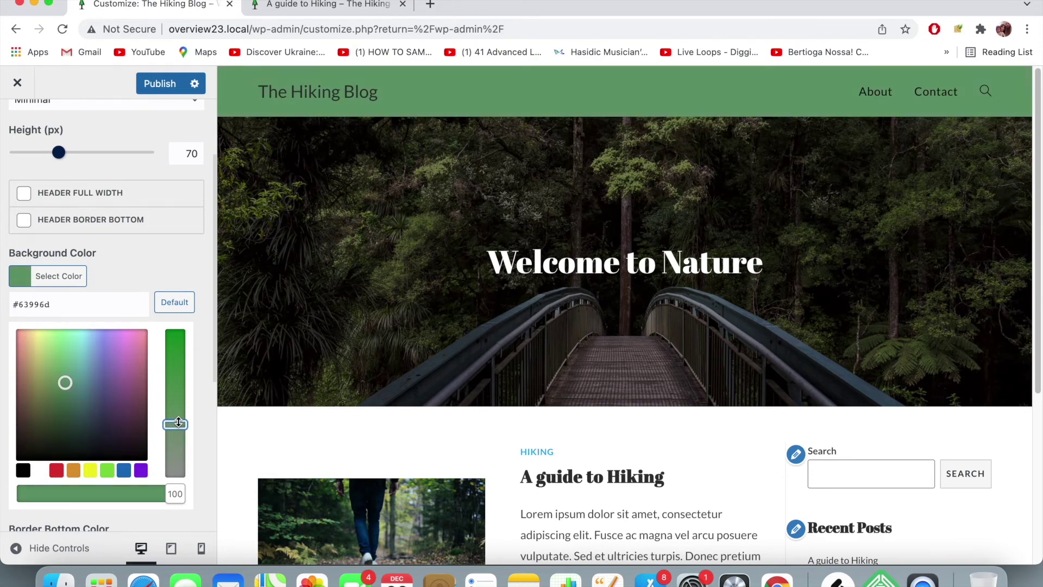
drag(176, 427, 169, 493)
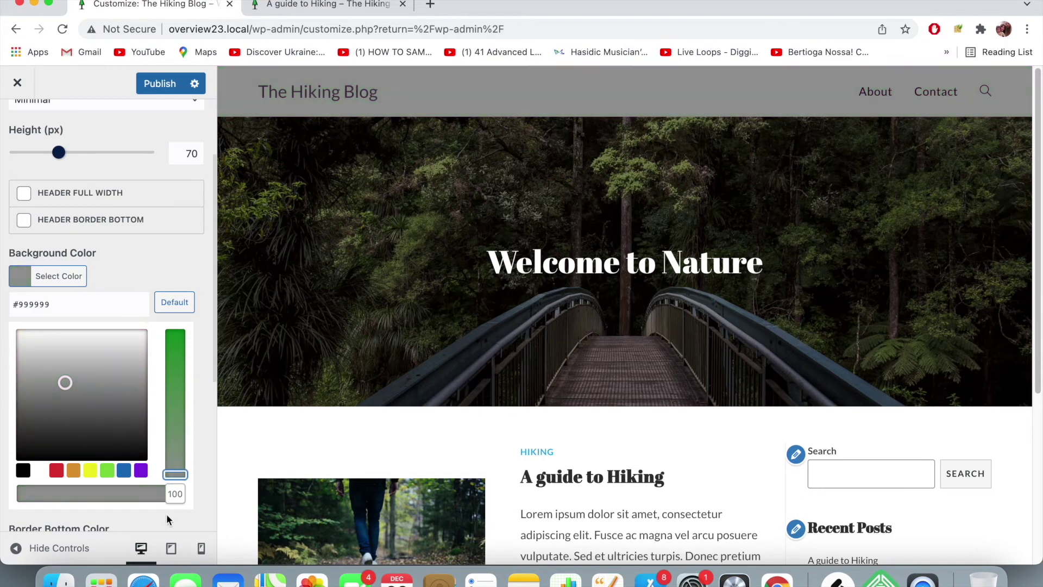
click(167, 515)
- Reopen the header background picker and set a slightly lighter green
click(22, 285)
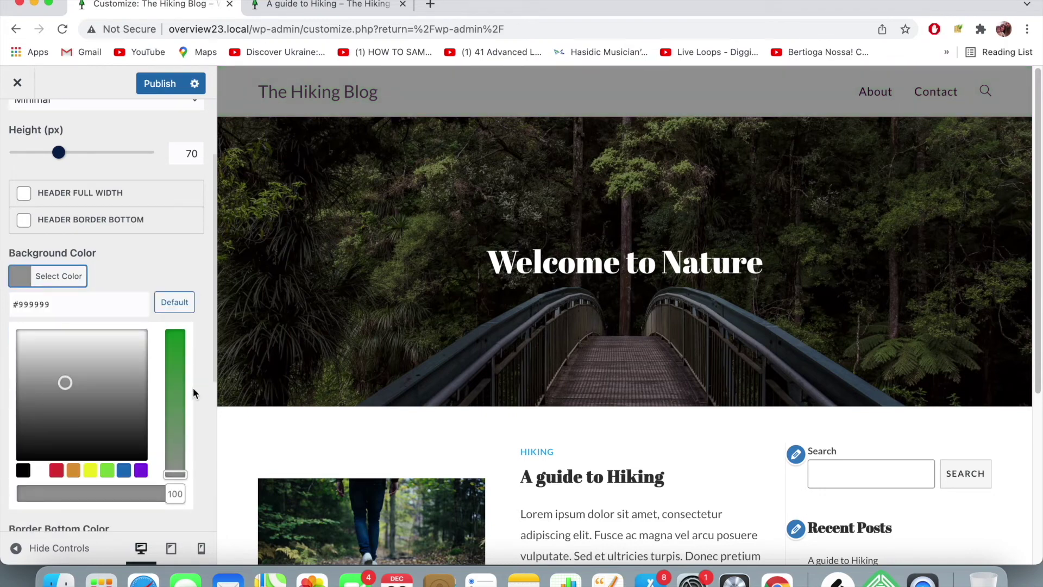
click(174, 427)
mouse_move(173, 430)
mouse_down()
mouse_move(175, 443)
mouse_move(177, 428)
mouse_up()
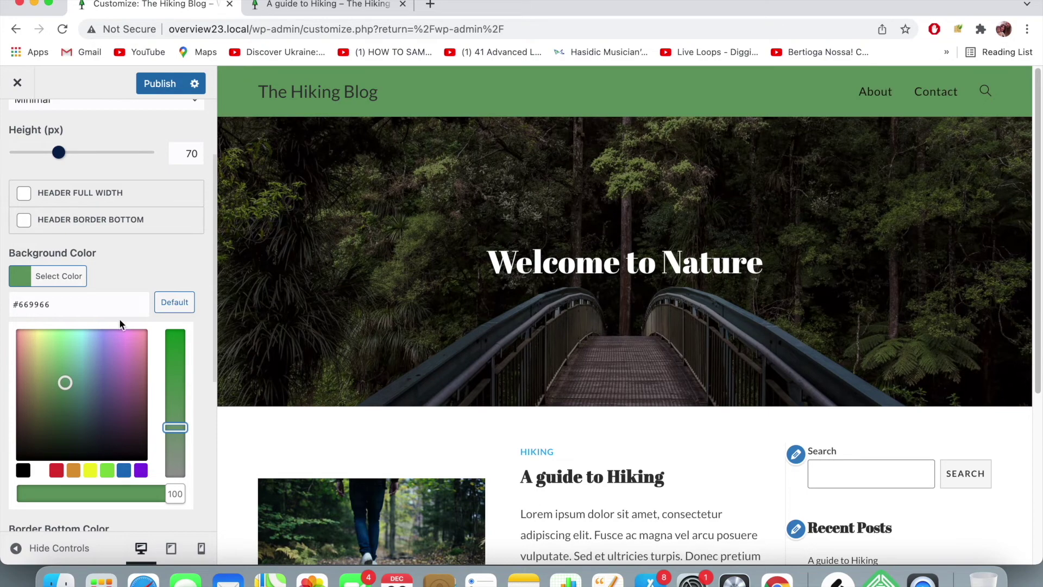
scroll(435, 264, down, 3)
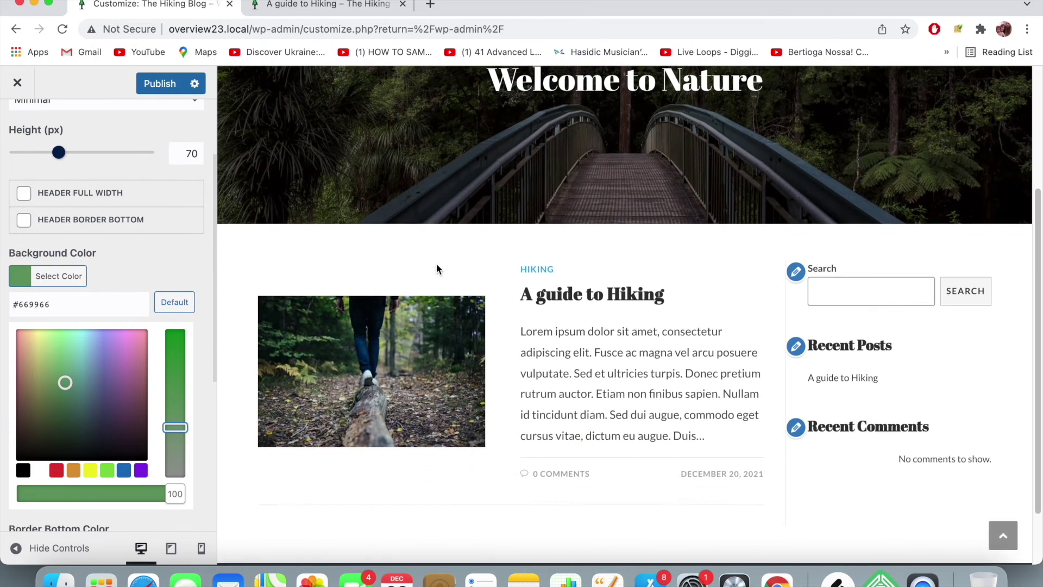
scroll(436, 265, up, 4)
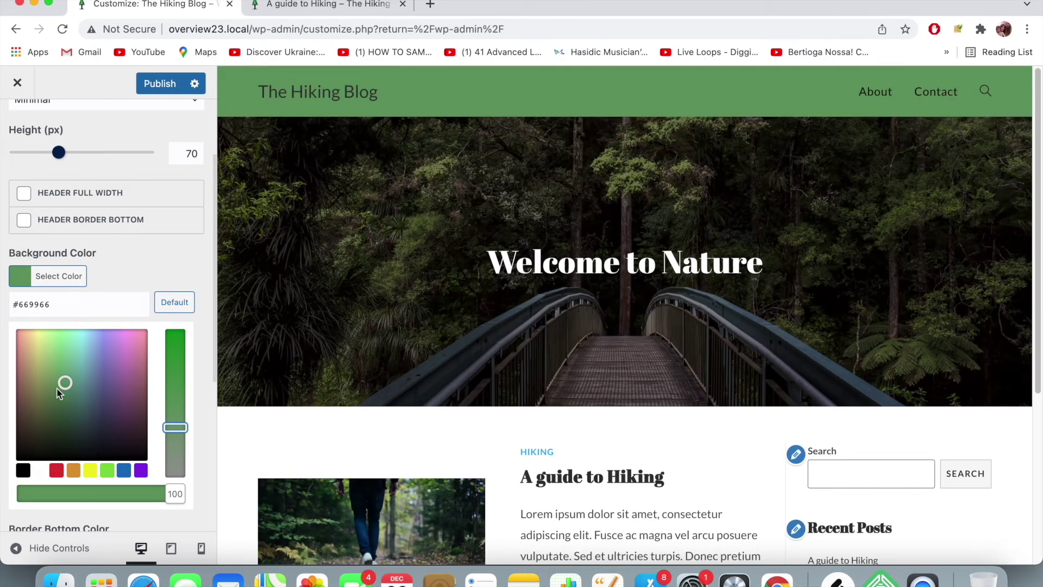
scroll(60, 391, down, 5)
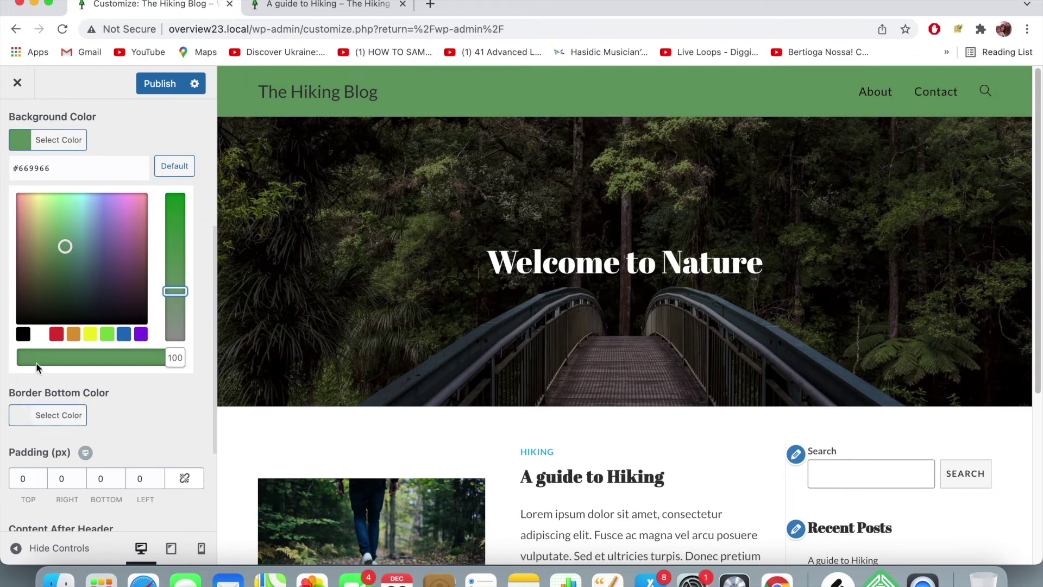
- Try black, white and light grey, then set the header background to tan #dba97d
click(26, 334)
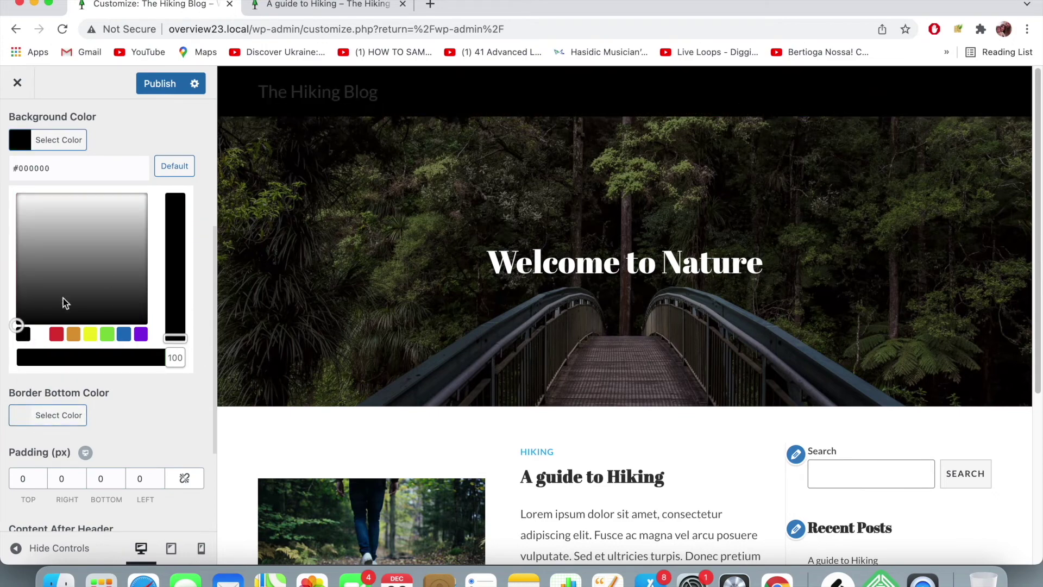
click(38, 337)
click(27, 212)
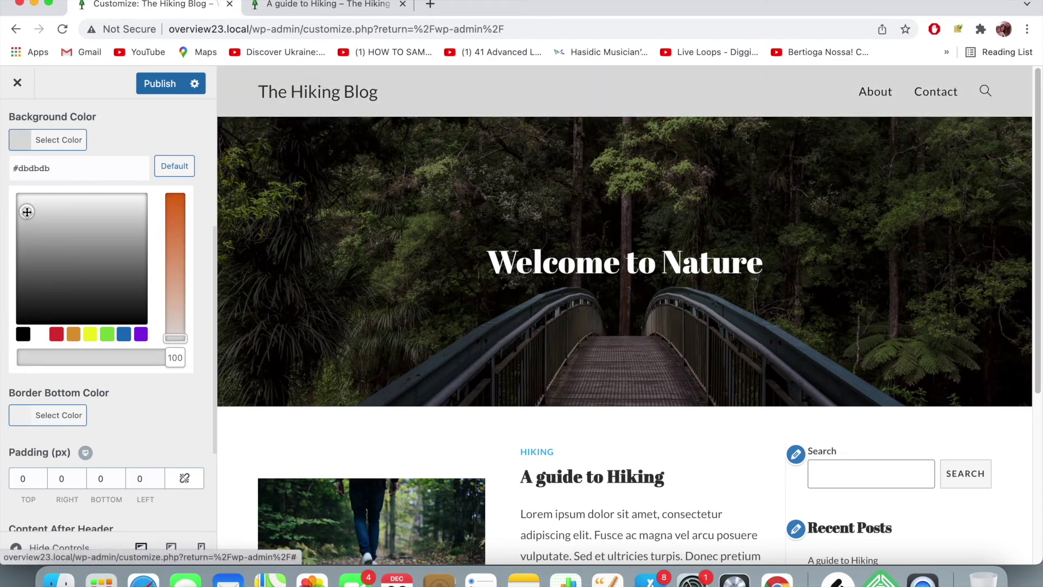
click(178, 277)
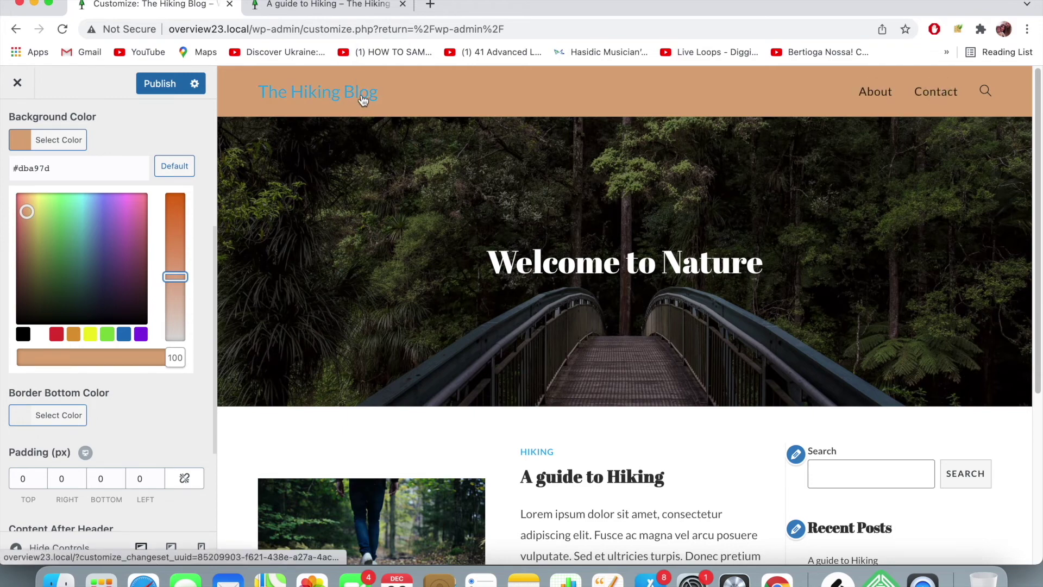
scroll(190, 297, down, 3)
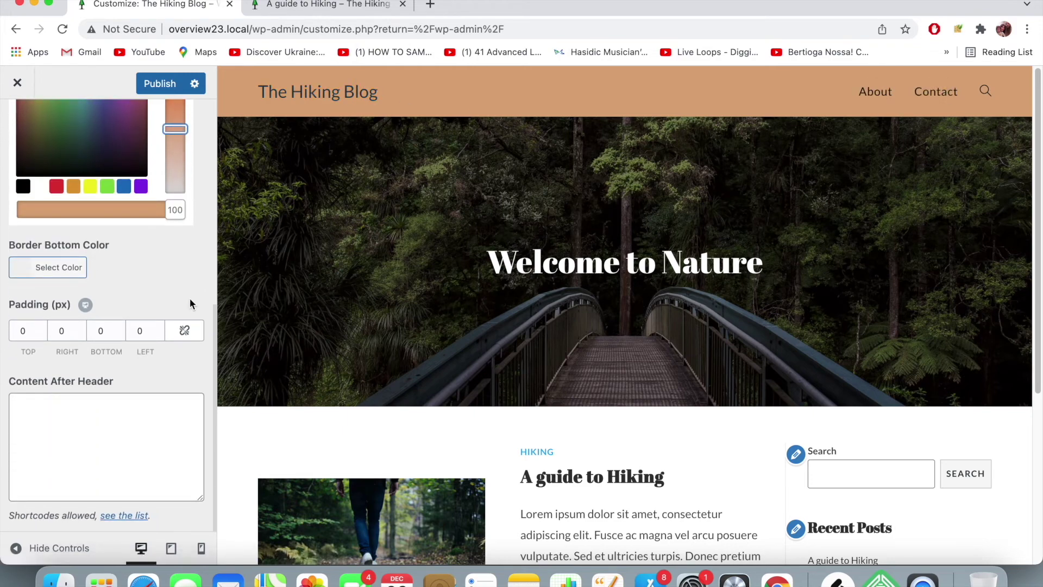
scroll(190, 297, up, 7)
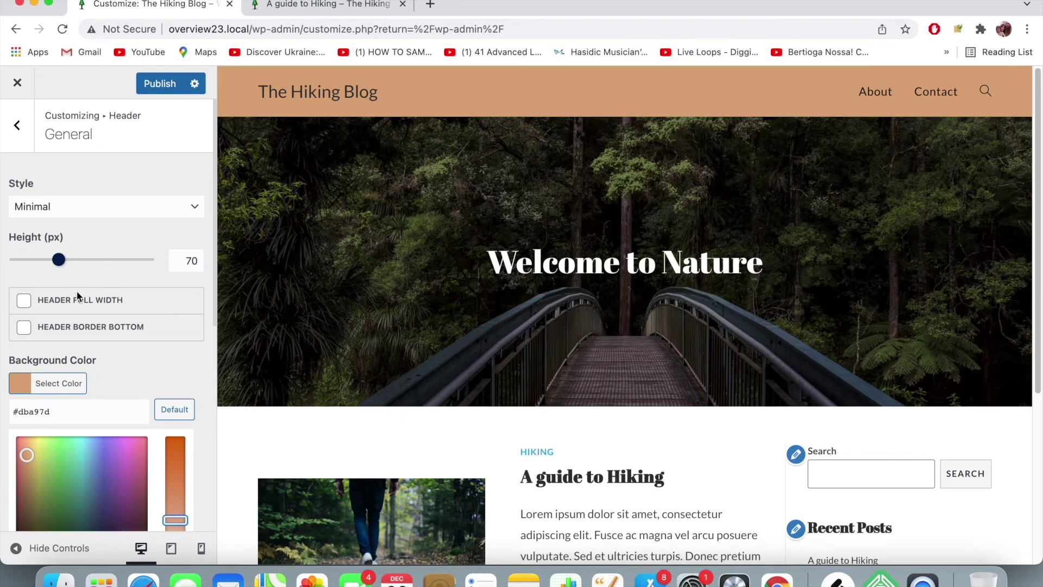
- Turn on the Header Border Bottom option
scroll(76, 293, down, 8)
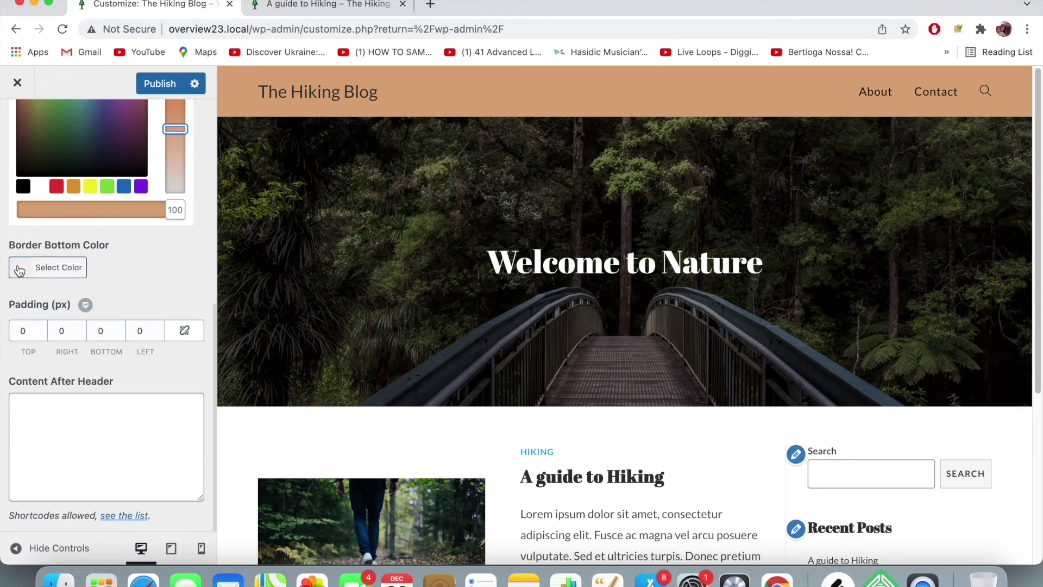
scroll(35, 254, up, 8)
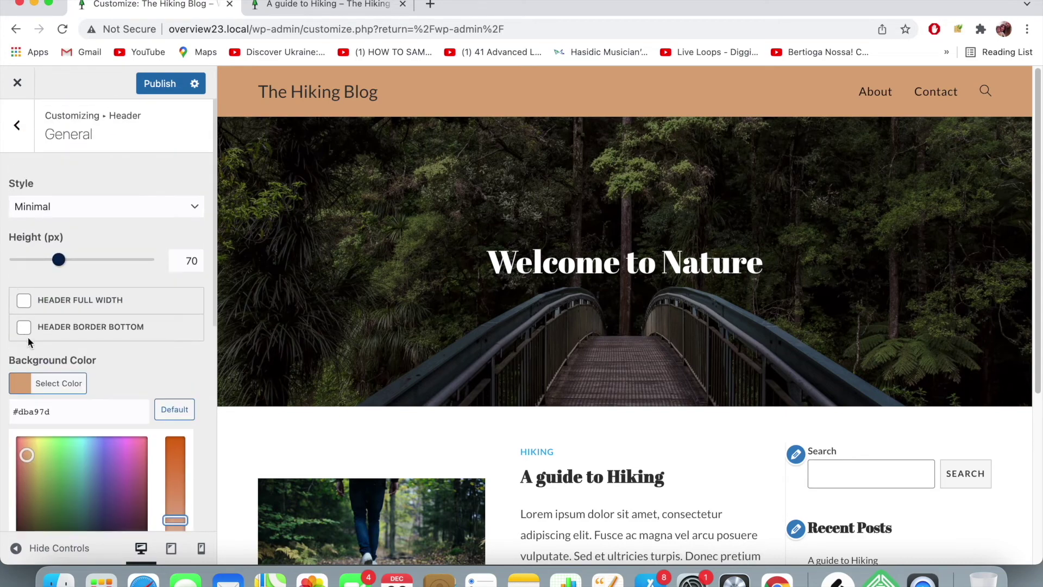
click(24, 327)
scroll(138, 283, down, 3)
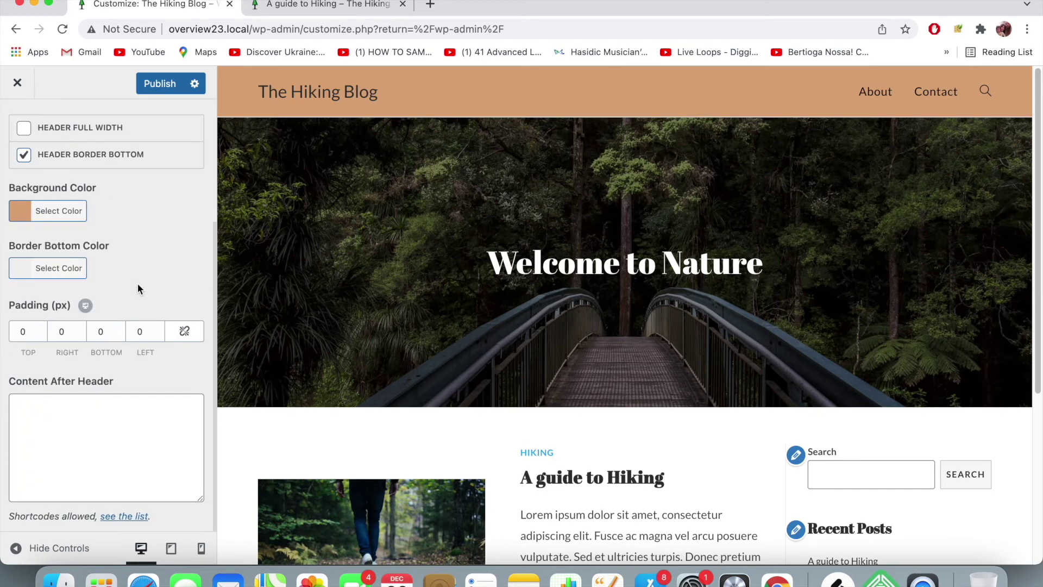
- Colour the header bottom border navy #1a137a and publish the header changes
click(23, 267)
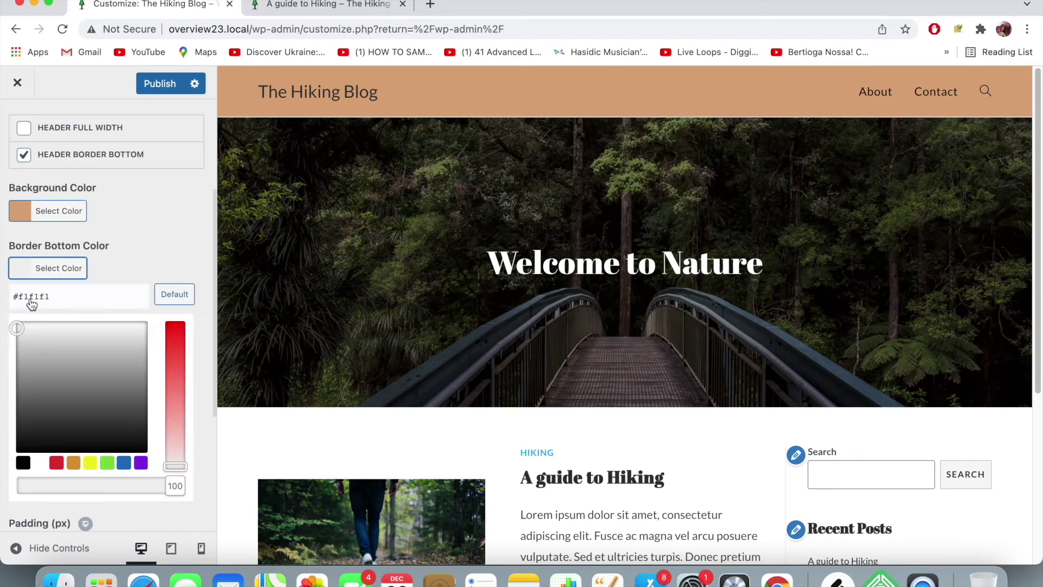
click(49, 437)
drag(49, 437, 50, 395)
drag(92, 361, 116, 333)
click(175, 357)
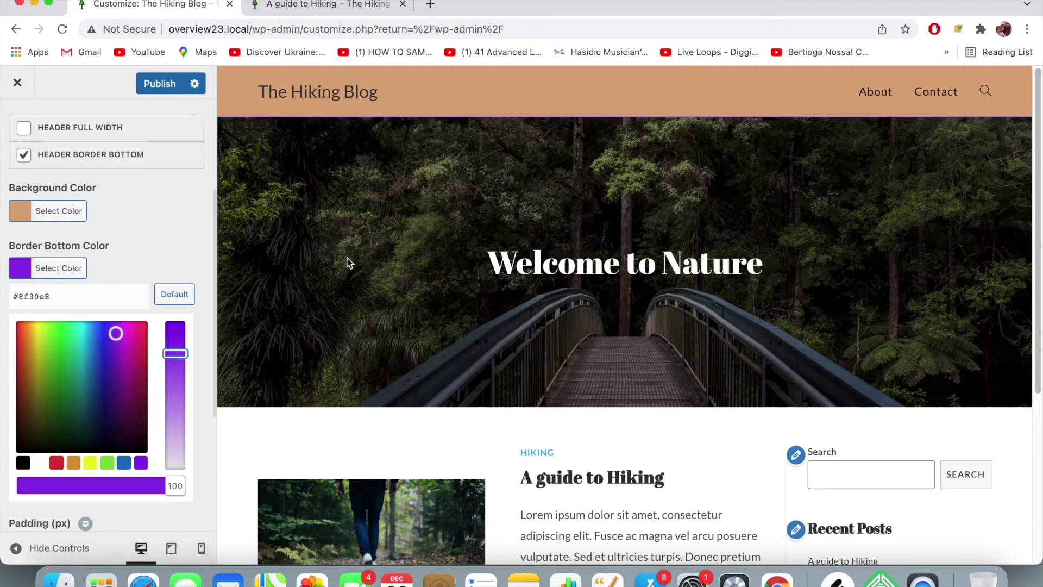
mouse_move(79, 357)
mouse_down()
mouse_move(96, 410)
mouse_move(53, 389)
mouse_move(51, 370)
mouse_move(107, 367)
mouse_move(104, 410)
mouse_move(105, 390)
mouse_up()
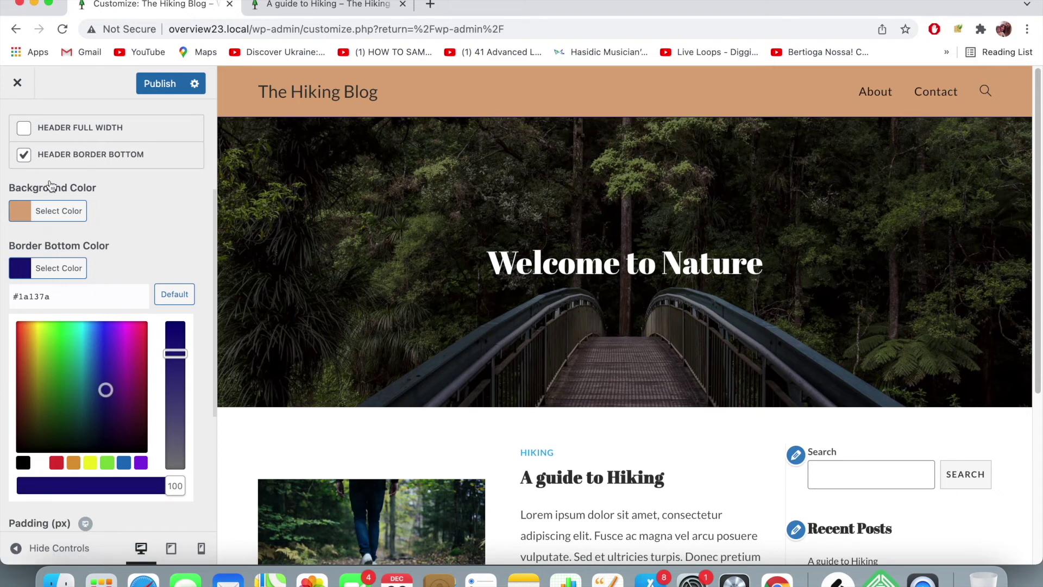
click(157, 83)
click(288, 9)
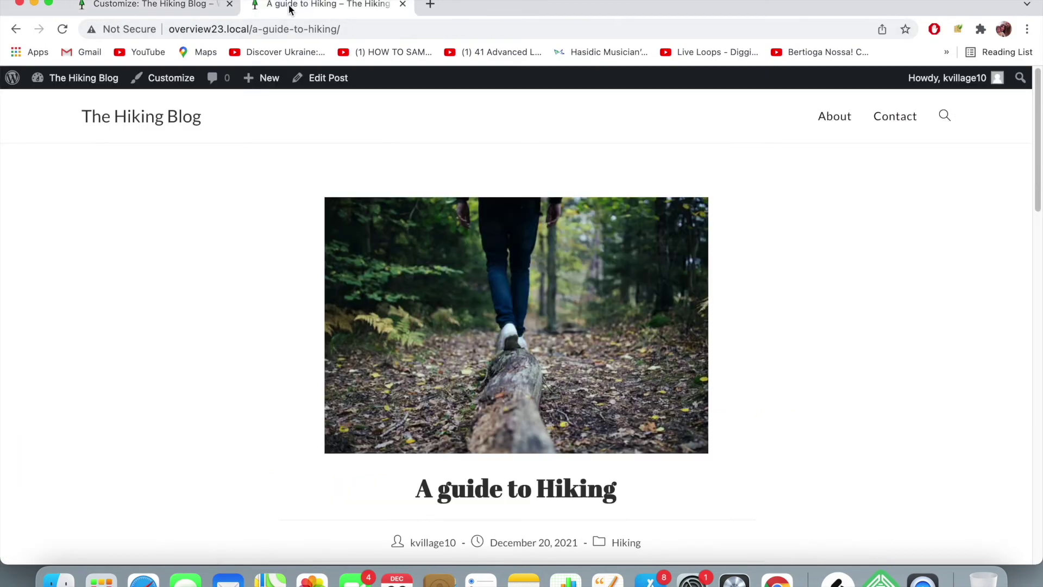
click(305, 27)
key(Return)
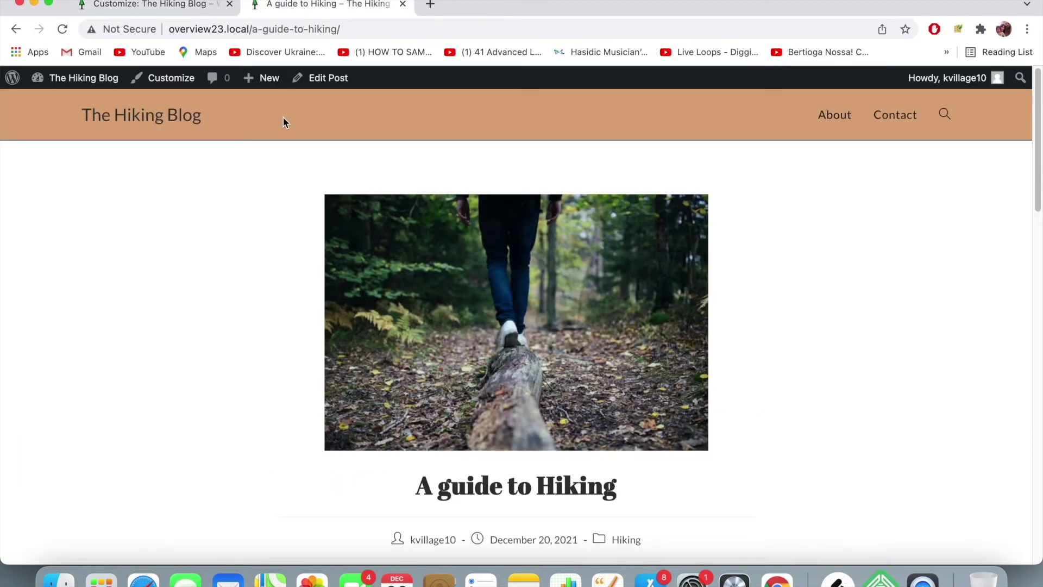
click(158, 116)
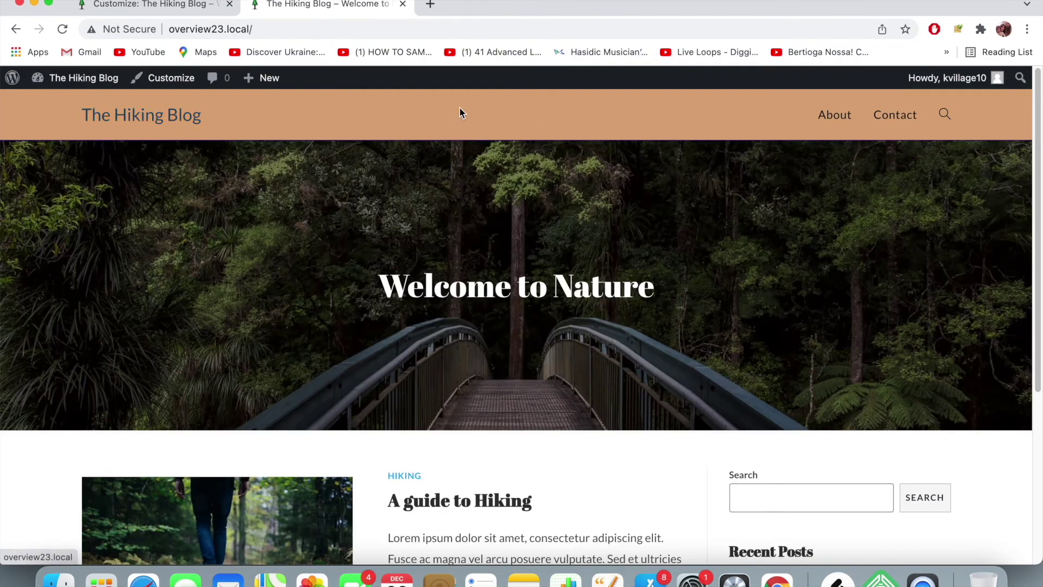
scroll(443, 211, down, 2)
scroll(443, 211, up, 2)
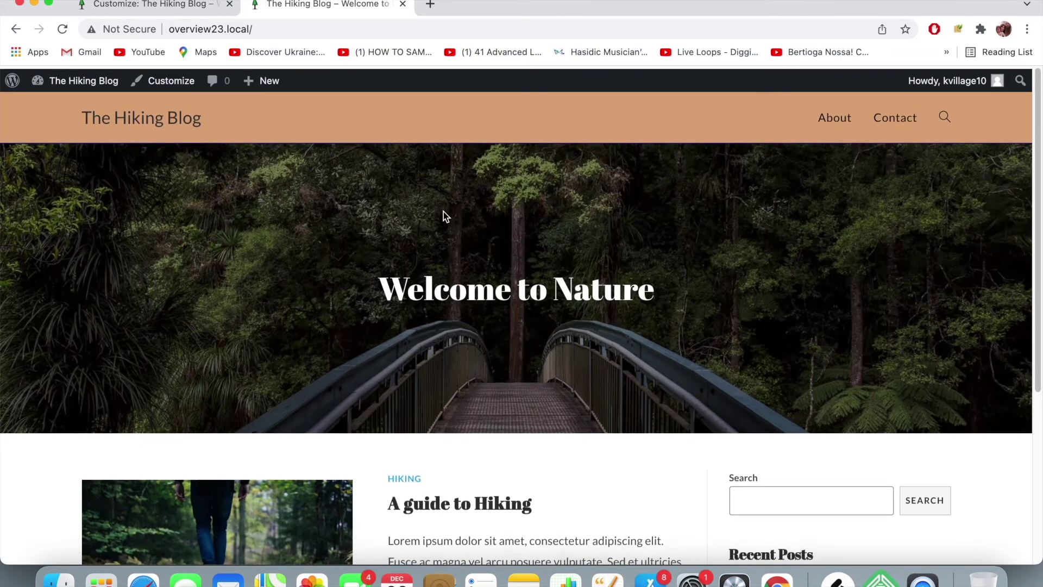
click(138, 6)
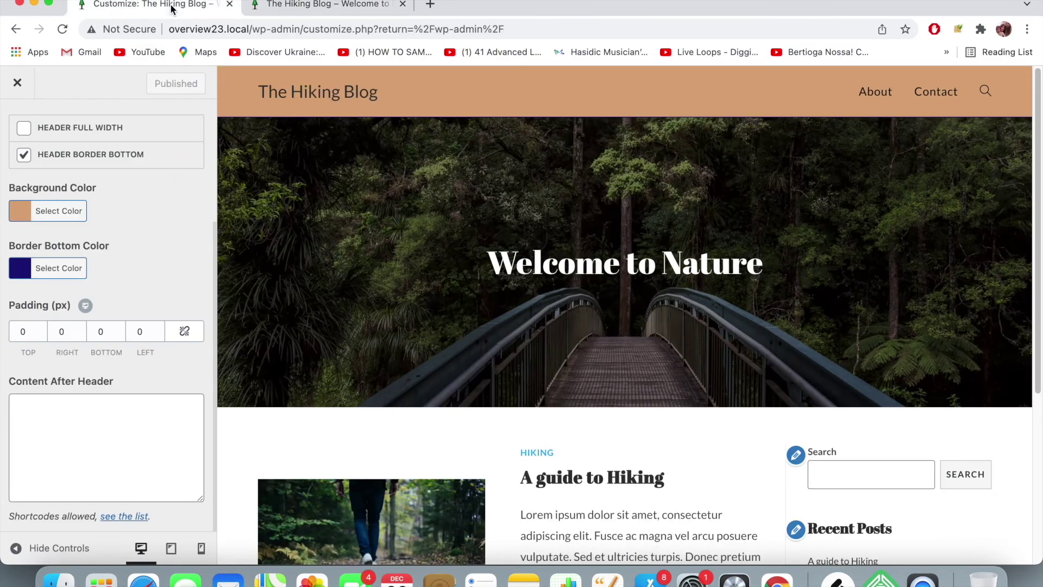
- Back out of the header settings to the main sections list and open Sidebar
scroll(94, 164, up, 3)
click(13, 124)
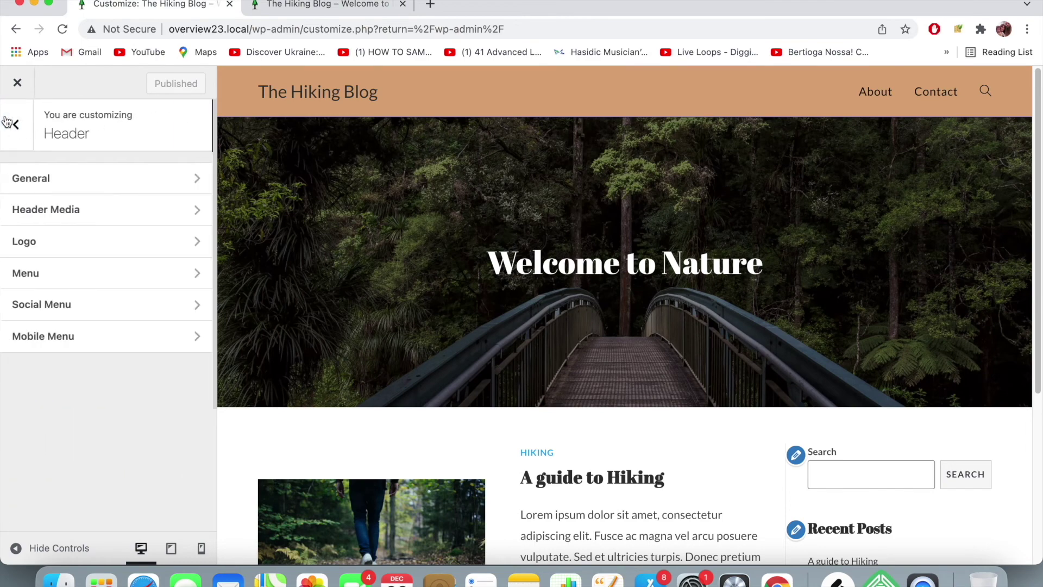
scroll(404, 207, down, 5)
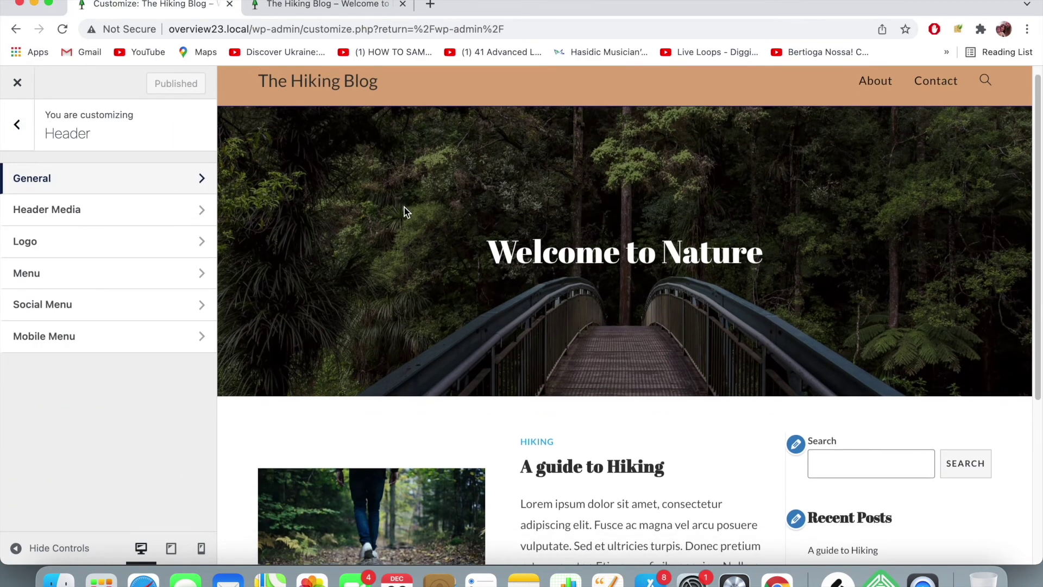
scroll(405, 207, down, 2)
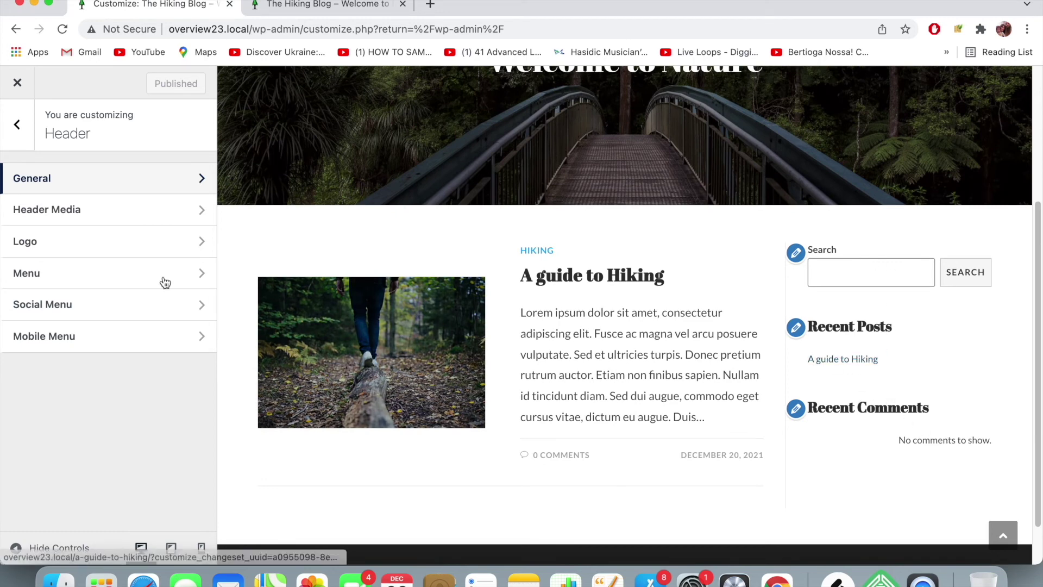
click(17, 124)
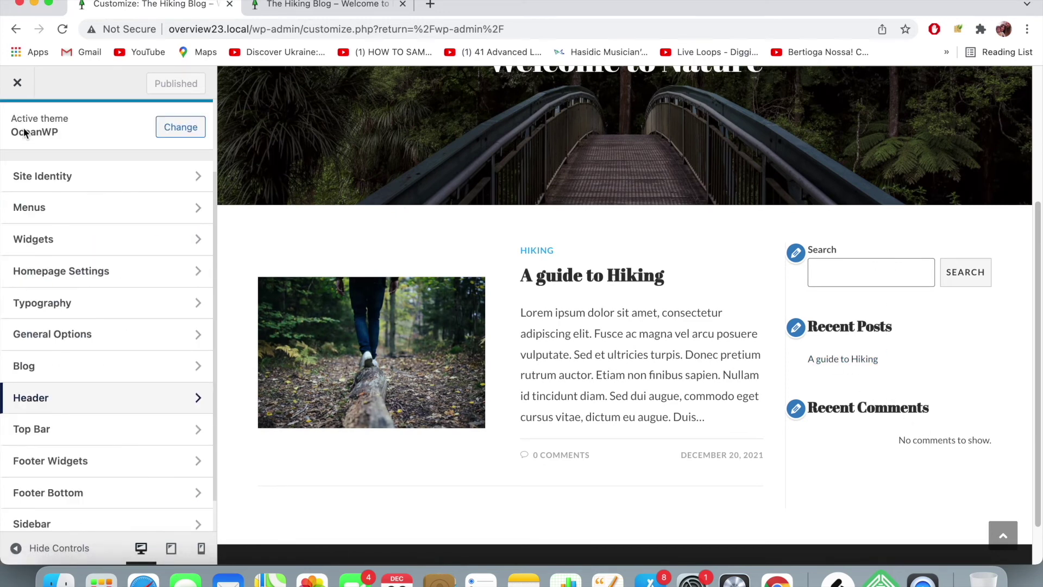
scroll(65, 271, down, 2)
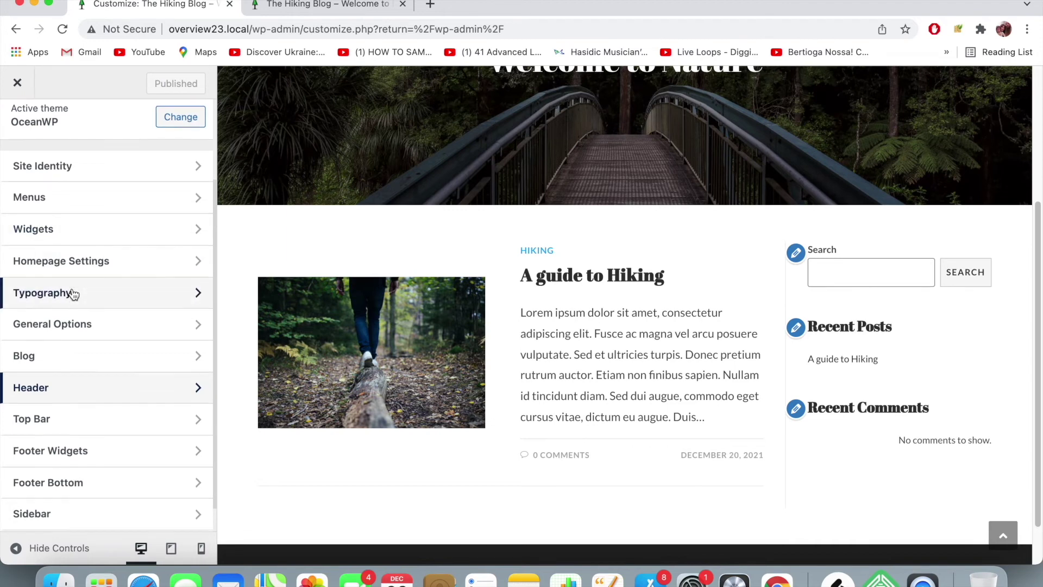
click(94, 478)
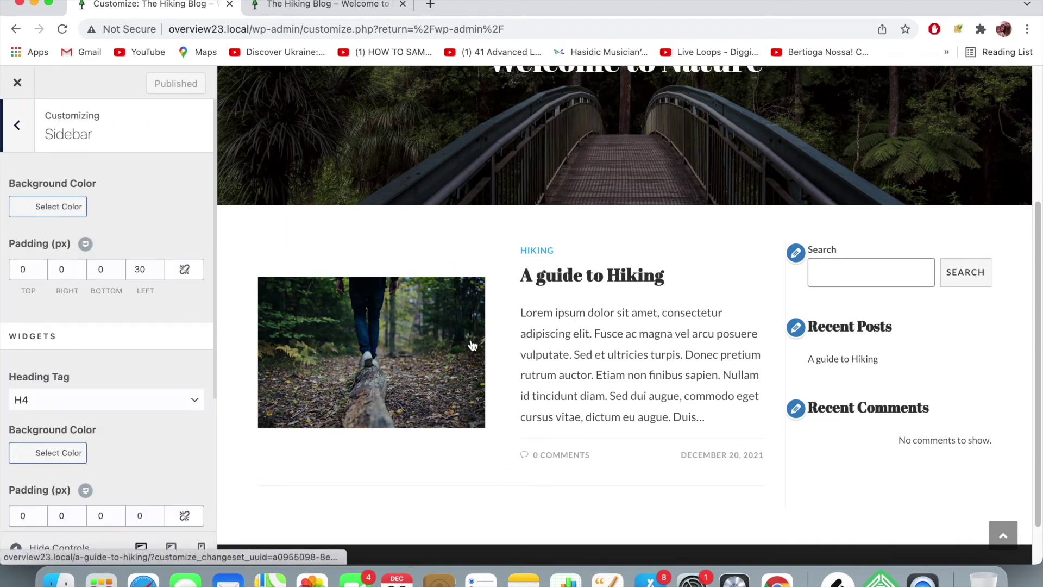
scroll(774, 367, down, 1)
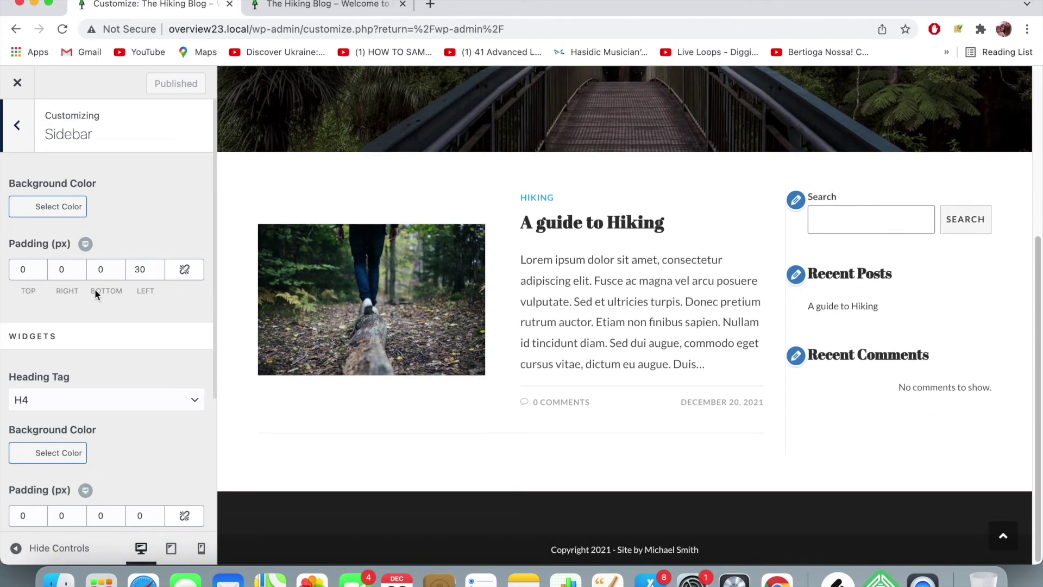
- Try dark grey, light grey and purple, then set the sidebar background to white #ffffff
click(30, 212)
click(61, 364)
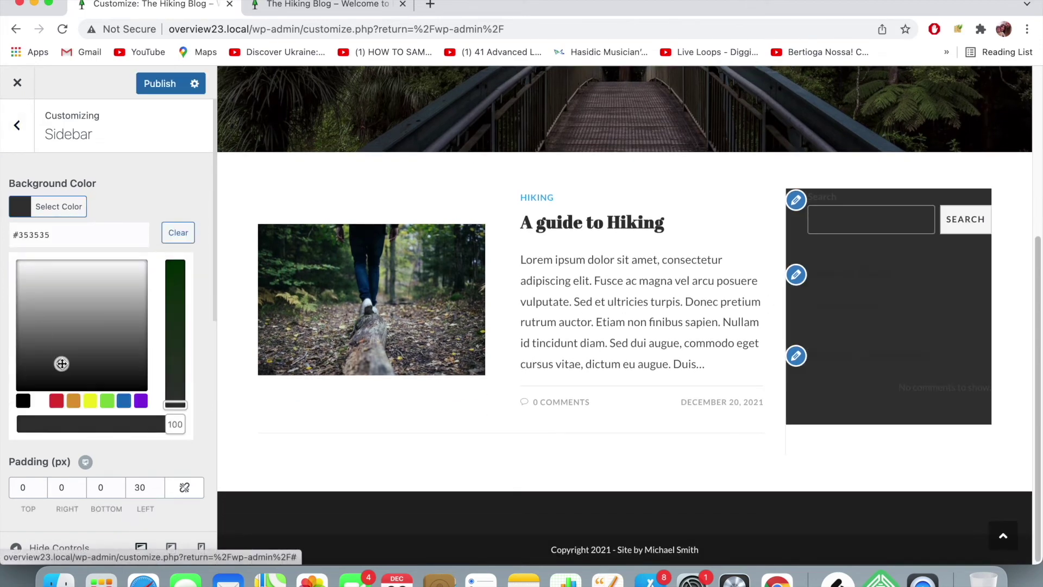
drag(62, 363, 122, 285)
click(171, 284)
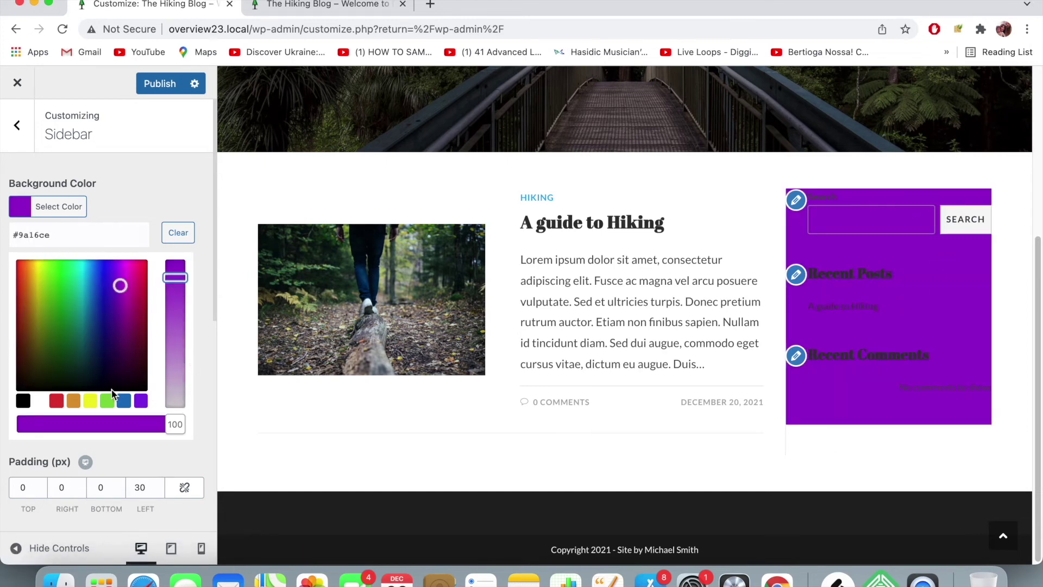
click(46, 404)
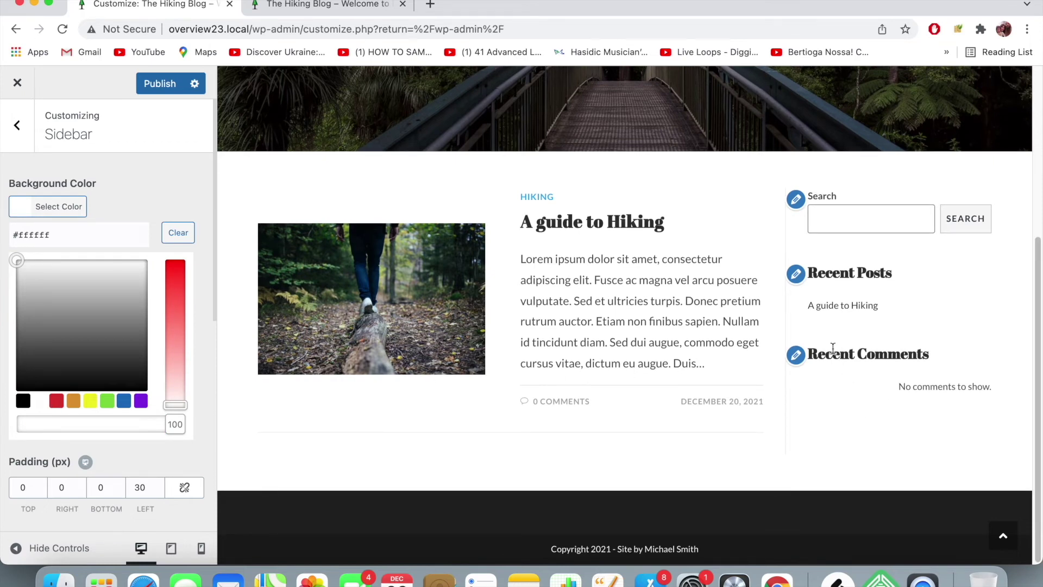
click(215, 202)
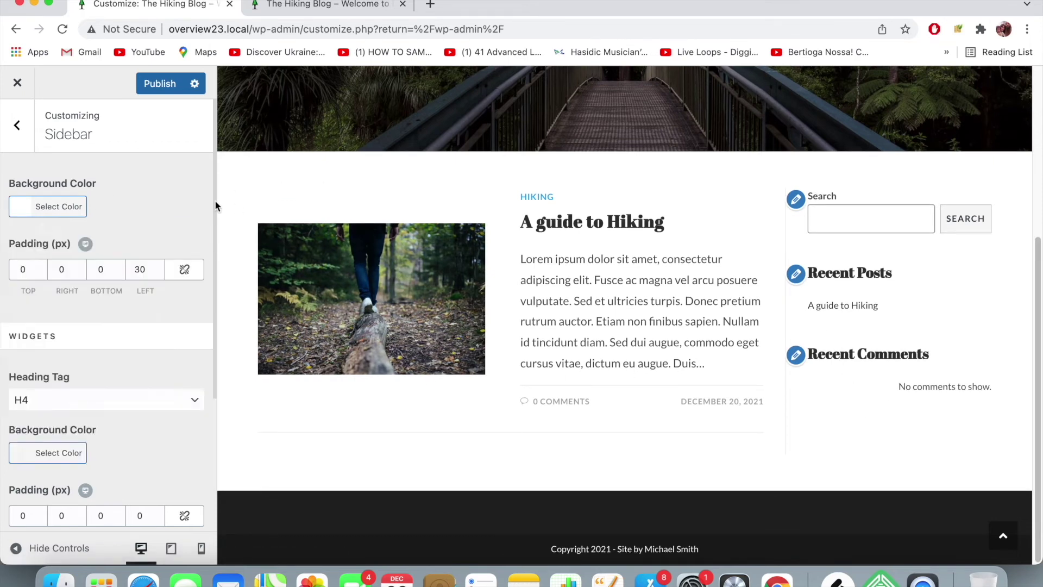
scroll(86, 320, down, 4)
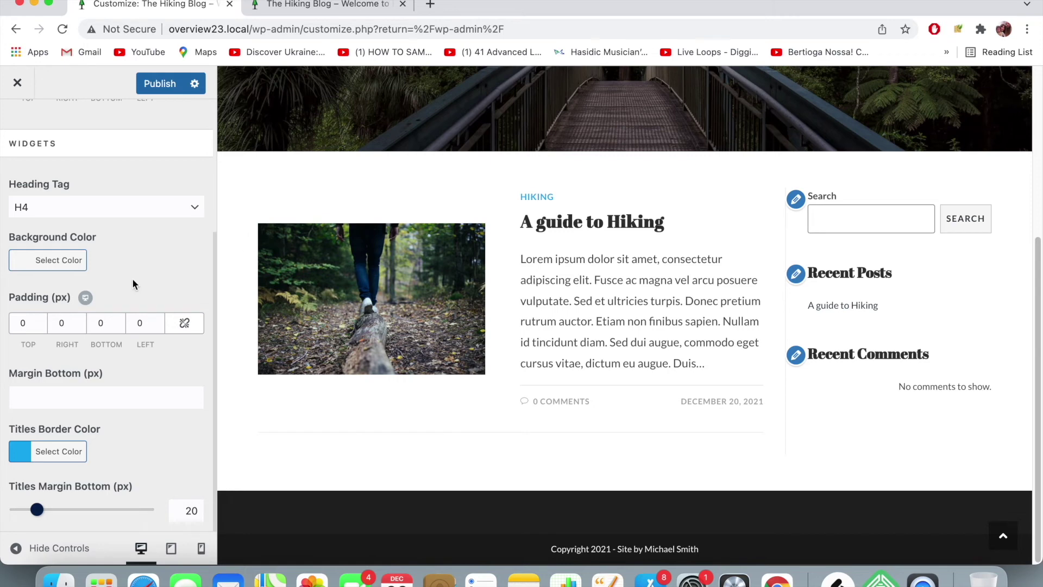
scroll(131, 280, up, 3)
click(31, 136)
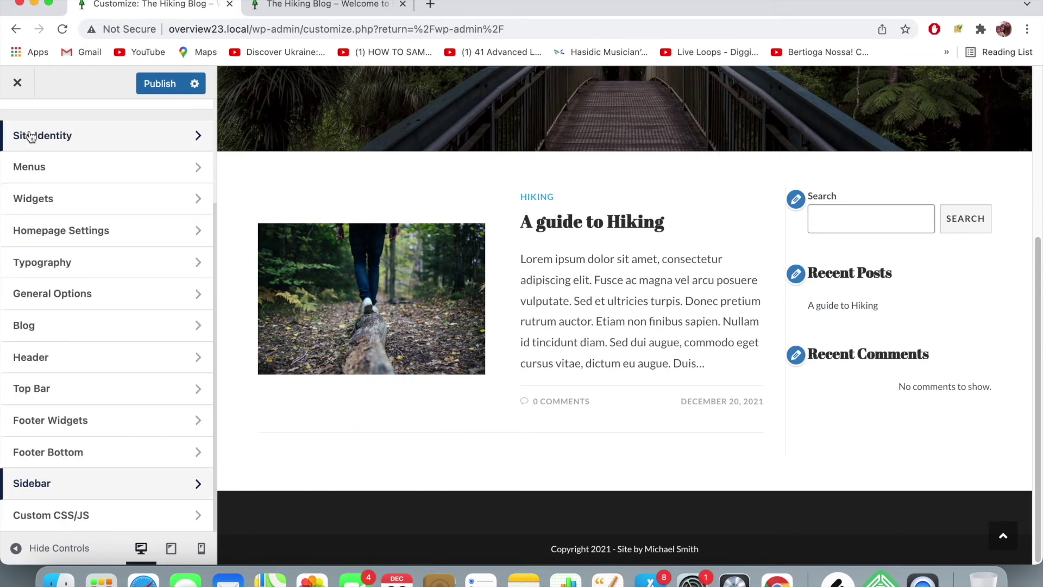
- In Widgets › Default Sidebar, set the Search block placeholder to 'Search for something'
click(65, 196)
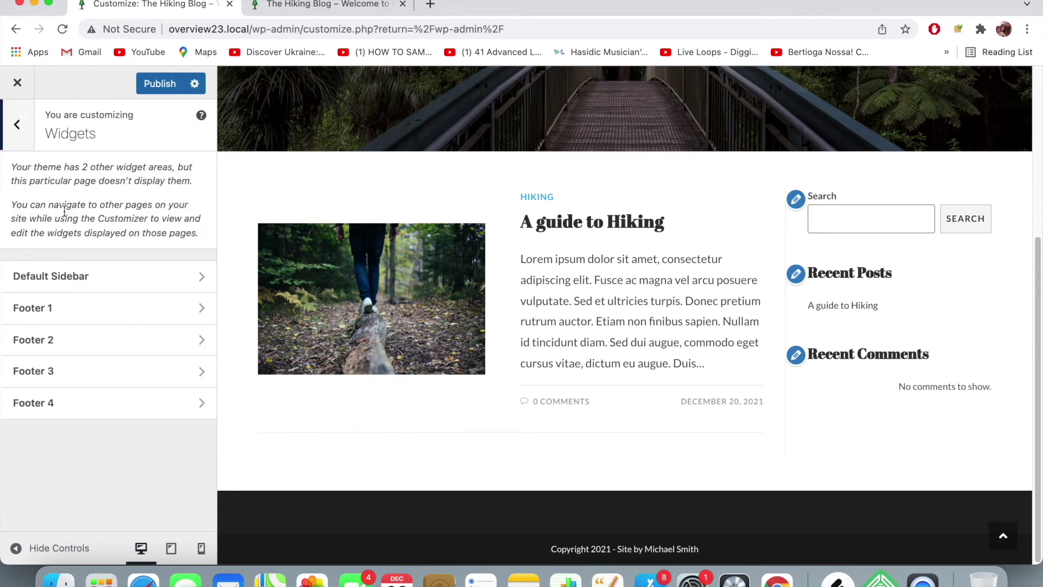
click(100, 276)
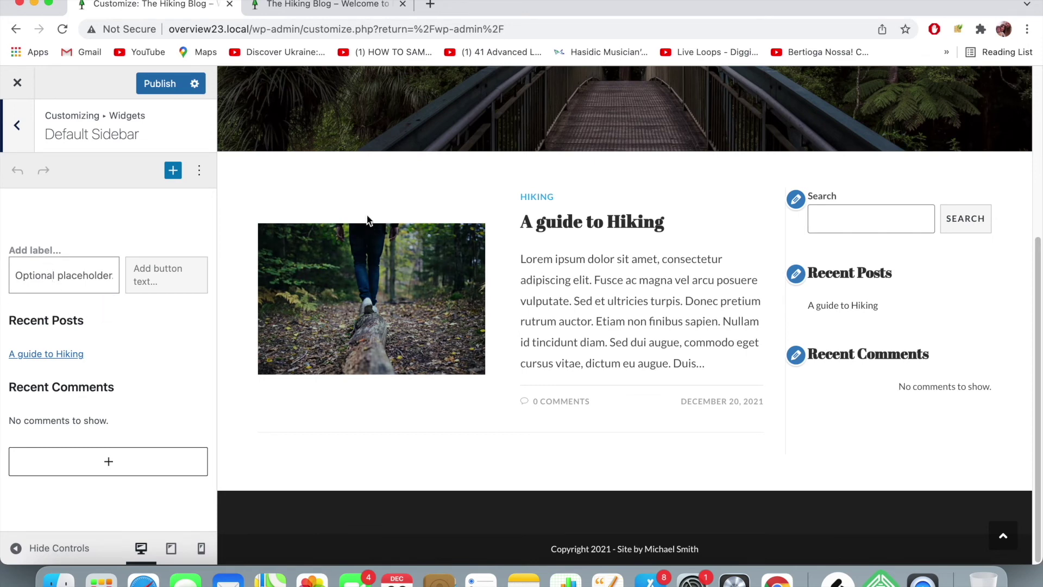
click(71, 275)
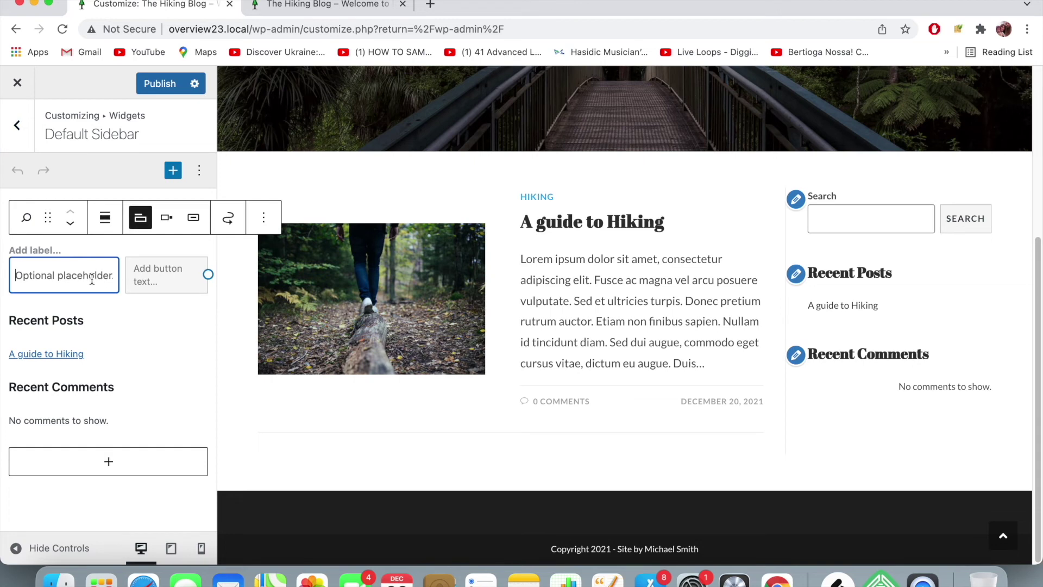
text(S)
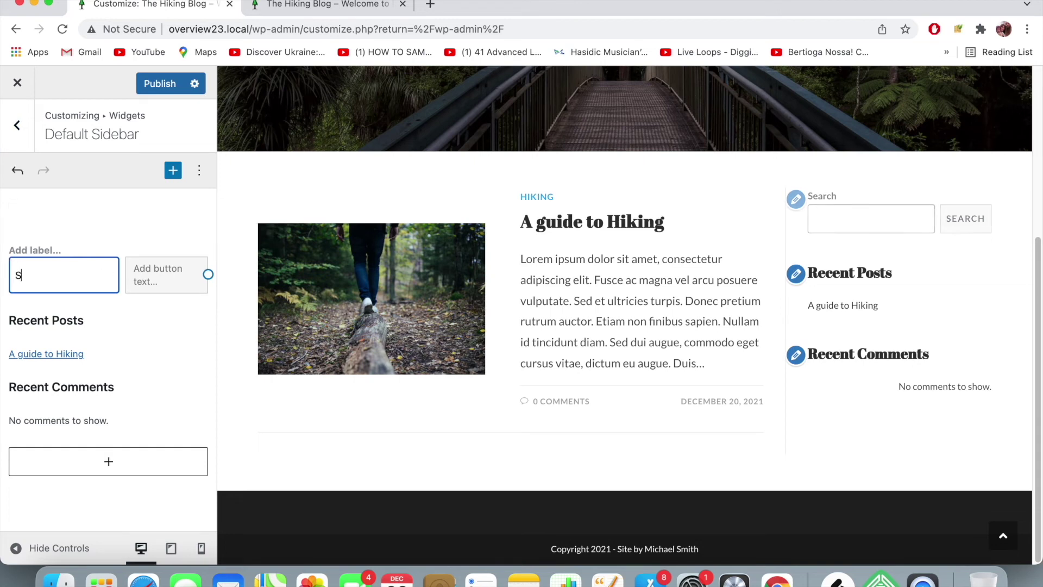
text(earch for something)
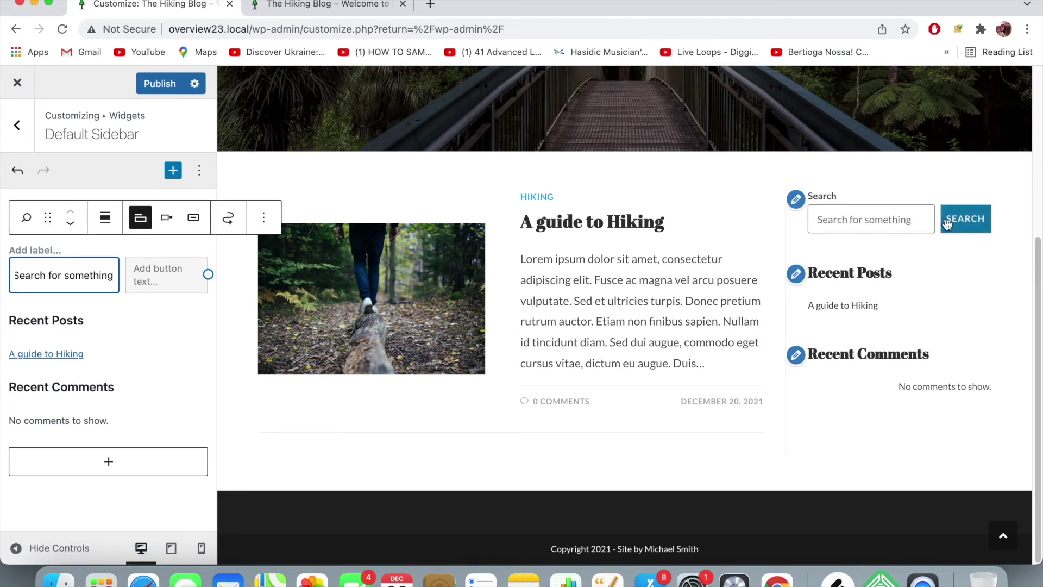
click(107, 174)
click(186, 307)
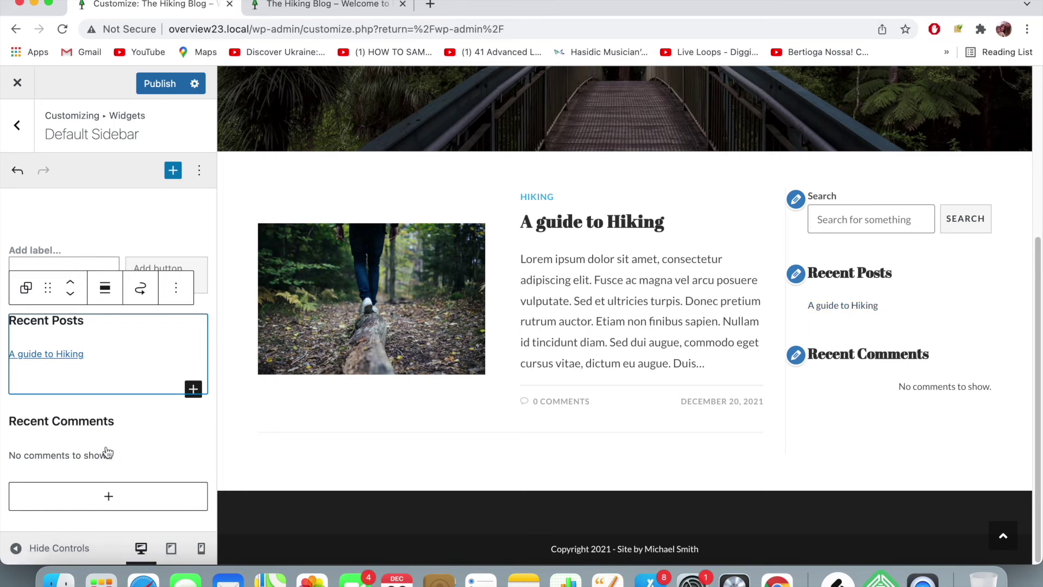
- Select the whole Recent Comments widget group and delete it from the Options menu
click(138, 456)
click(135, 455)
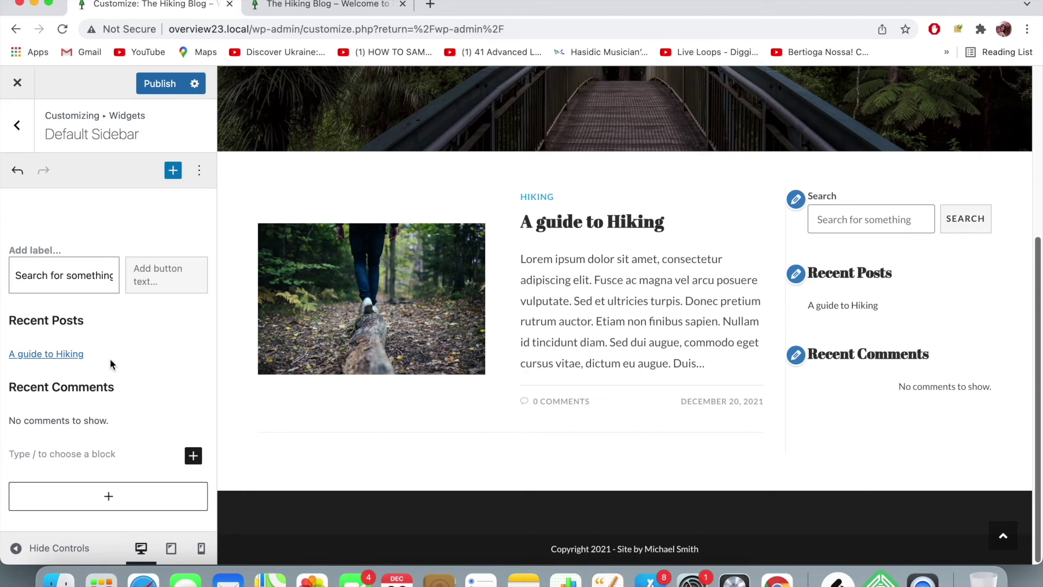
click(110, 387)
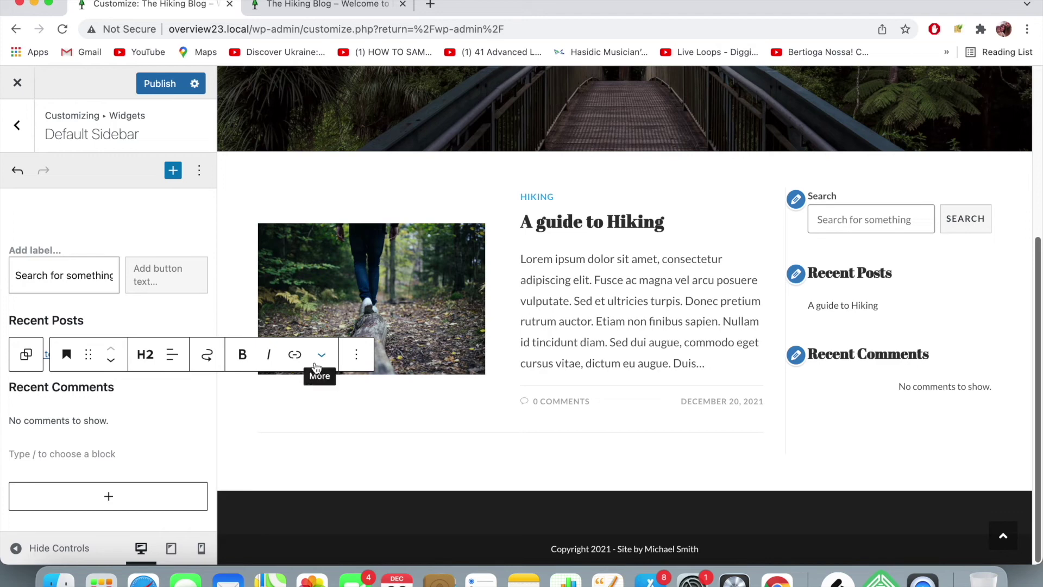
click(116, 424)
click(125, 413)
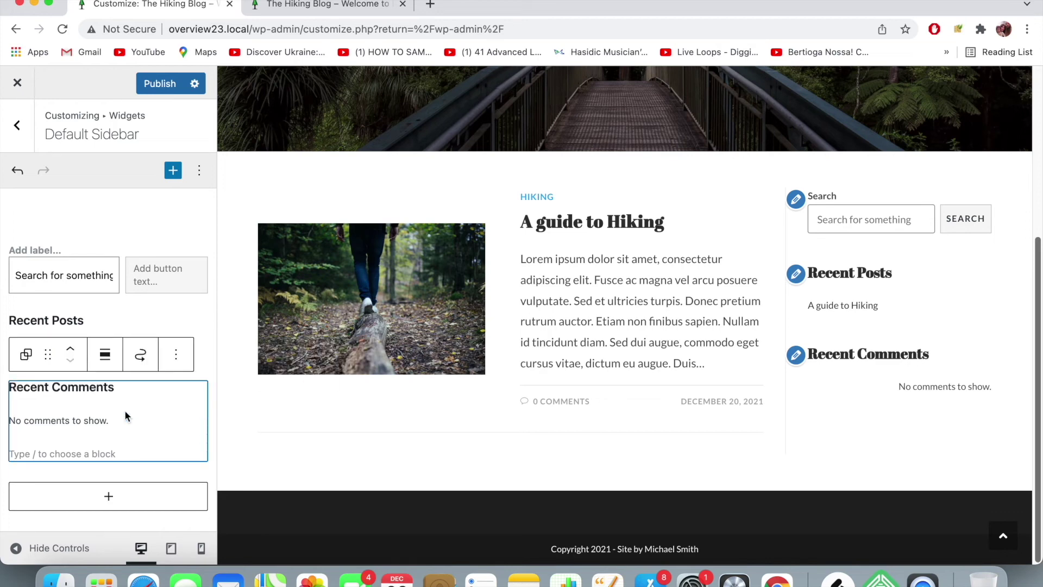
mouse_move(125, 411)
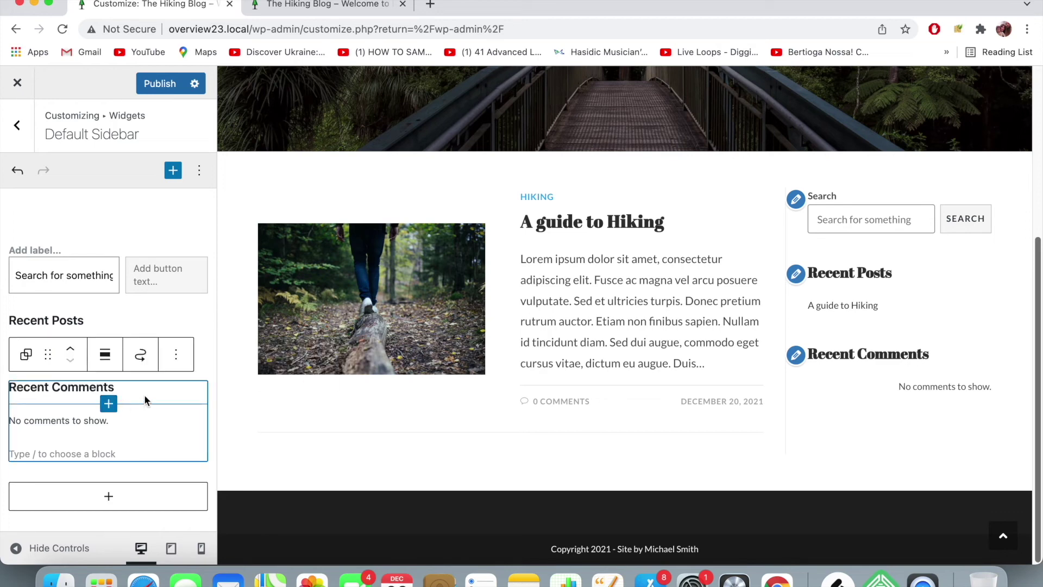
click(177, 362)
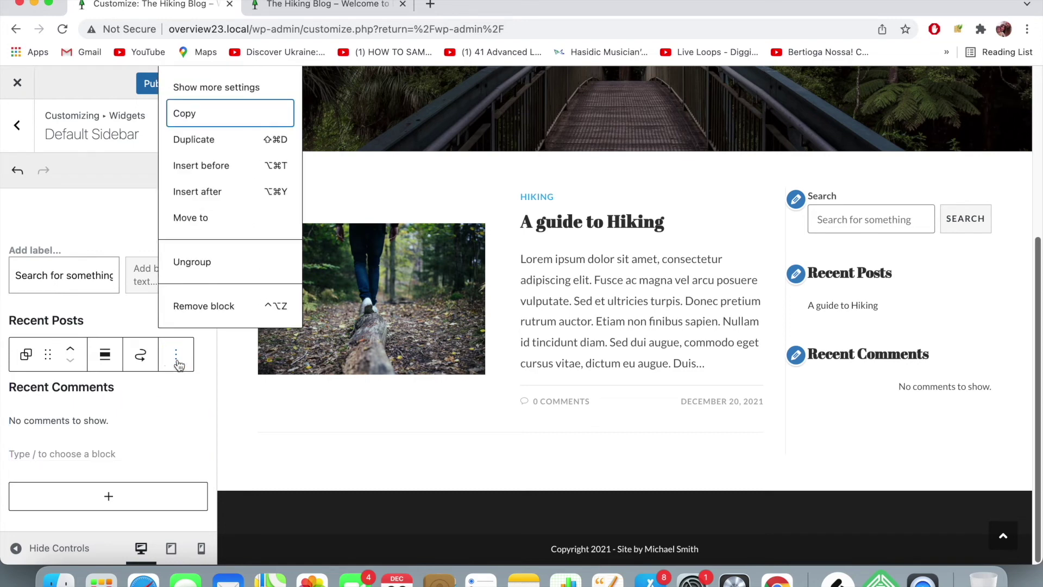
click(204, 320)
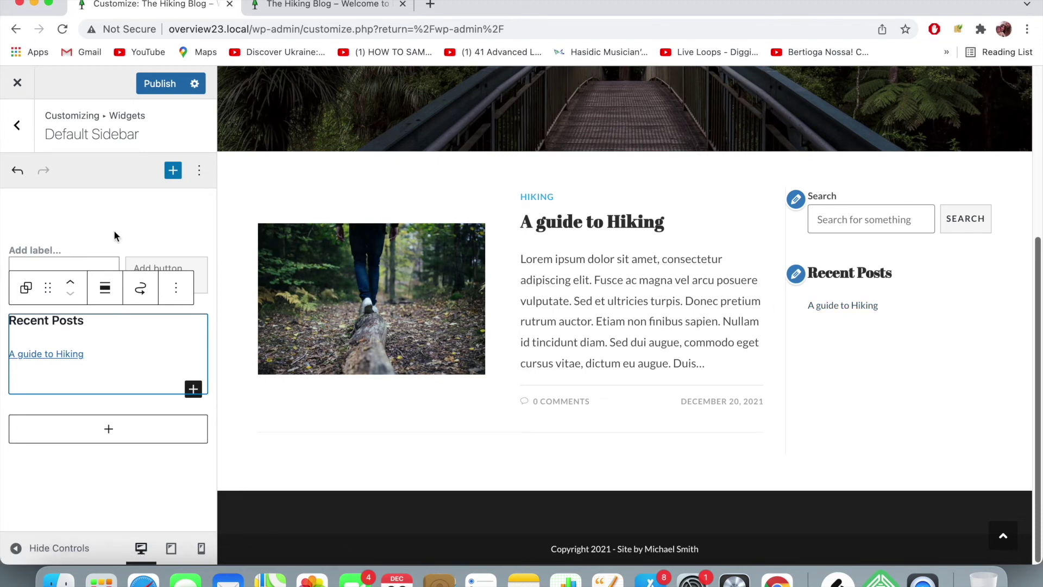
click(109, 429)
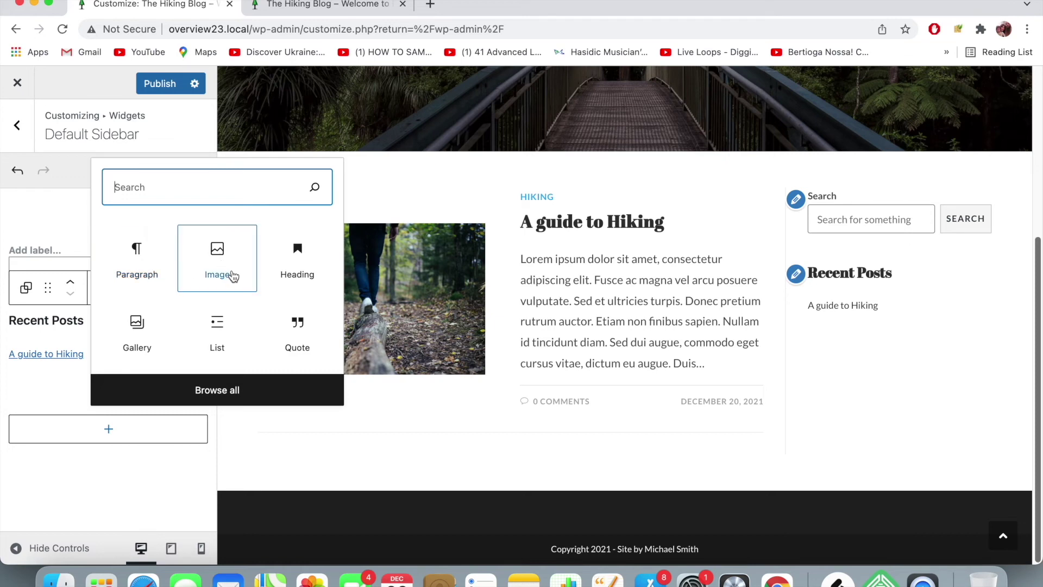
- From the full block list, add a Calendar block showing December 2021 below Recent Posts
click(243, 391)
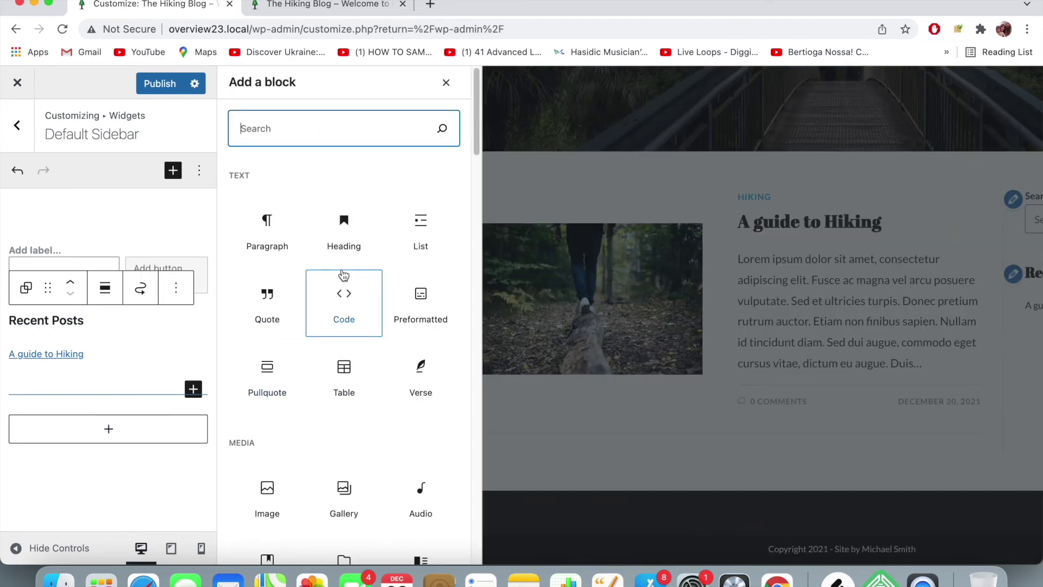
scroll(344, 274, down, 2)
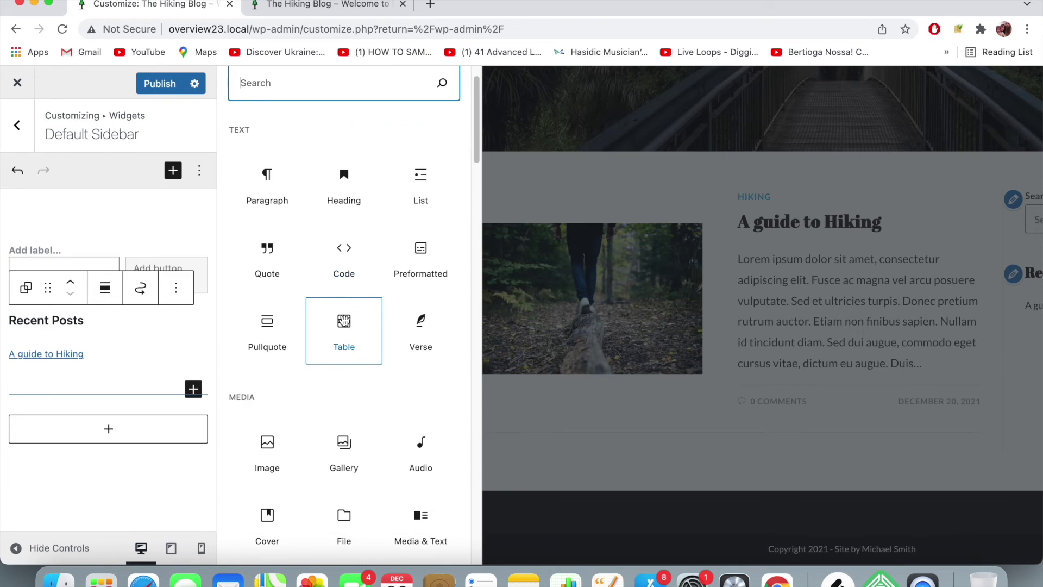
scroll(344, 322, down, 2)
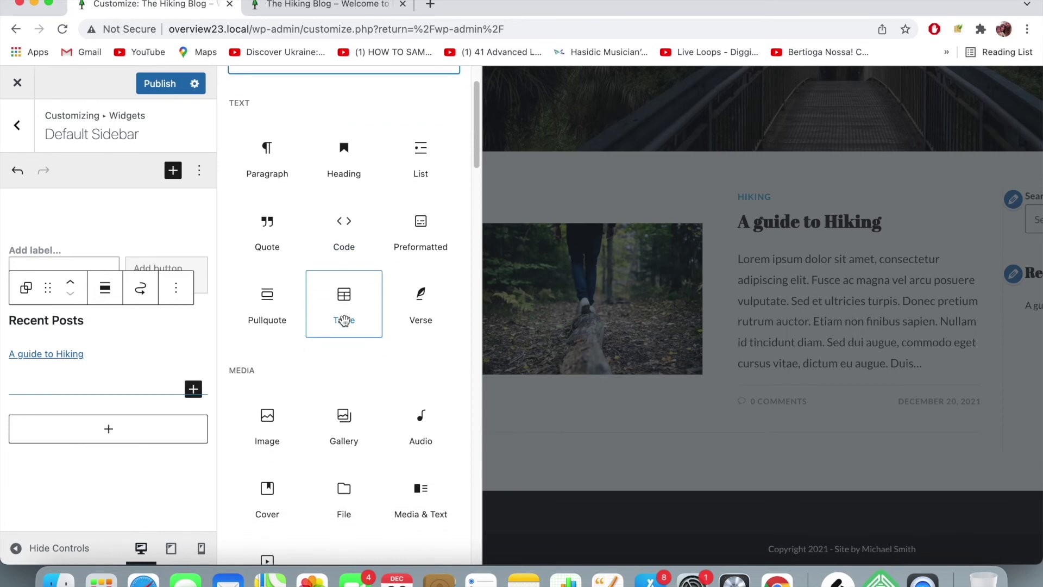
scroll(344, 321, down, 2)
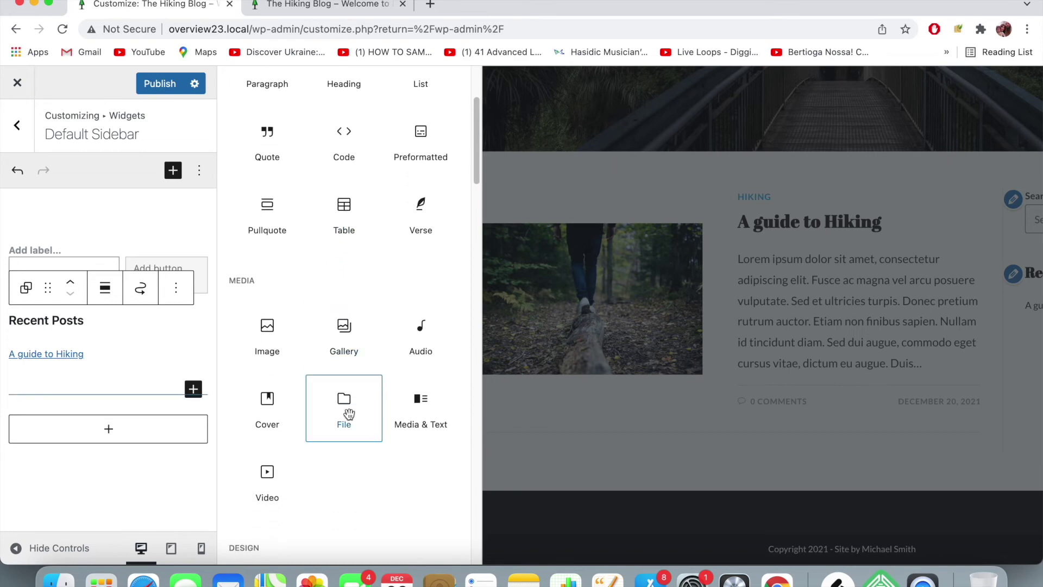
scroll(349, 414, down, 3)
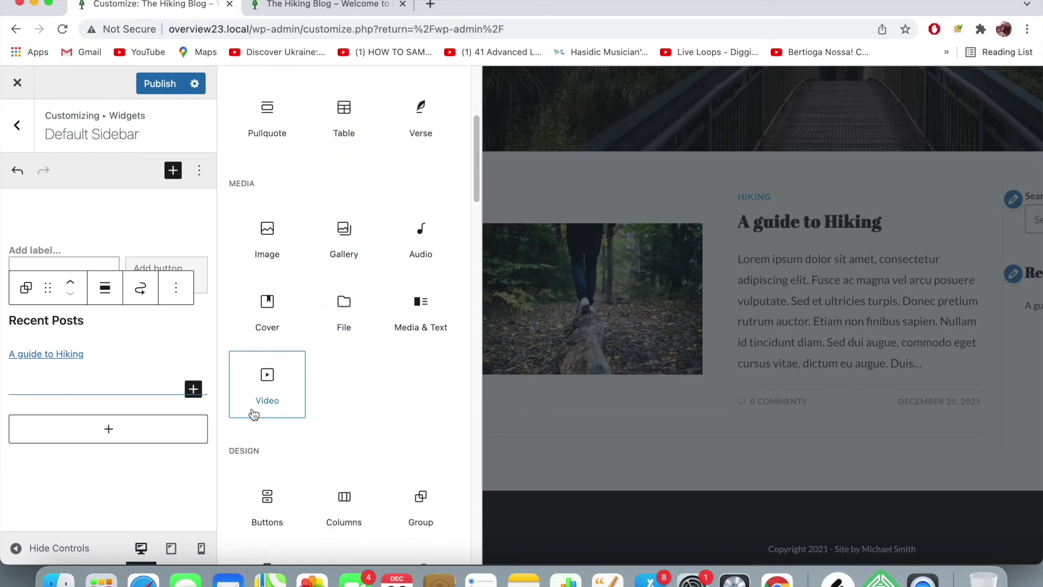
scroll(253, 414, down, 1)
scroll(292, 467, down, 1)
scroll(282, 457, down, 5)
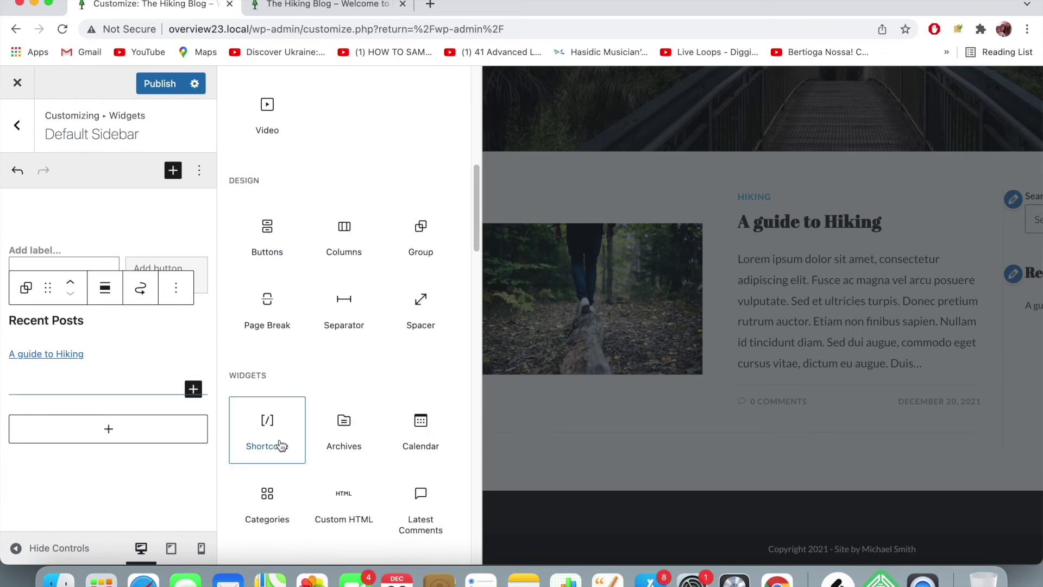
scroll(372, 400, down, 1)
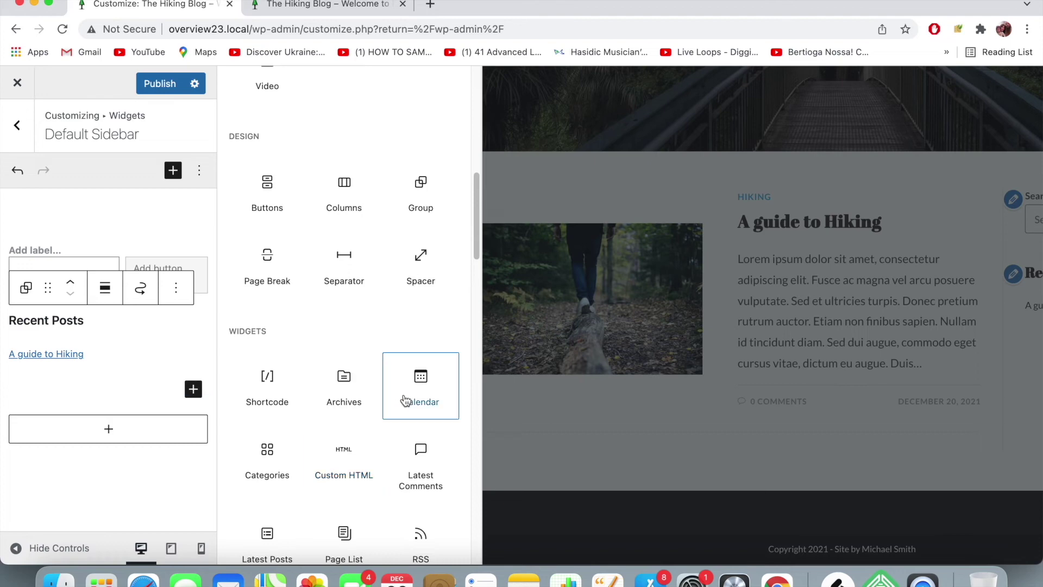
click(418, 377)
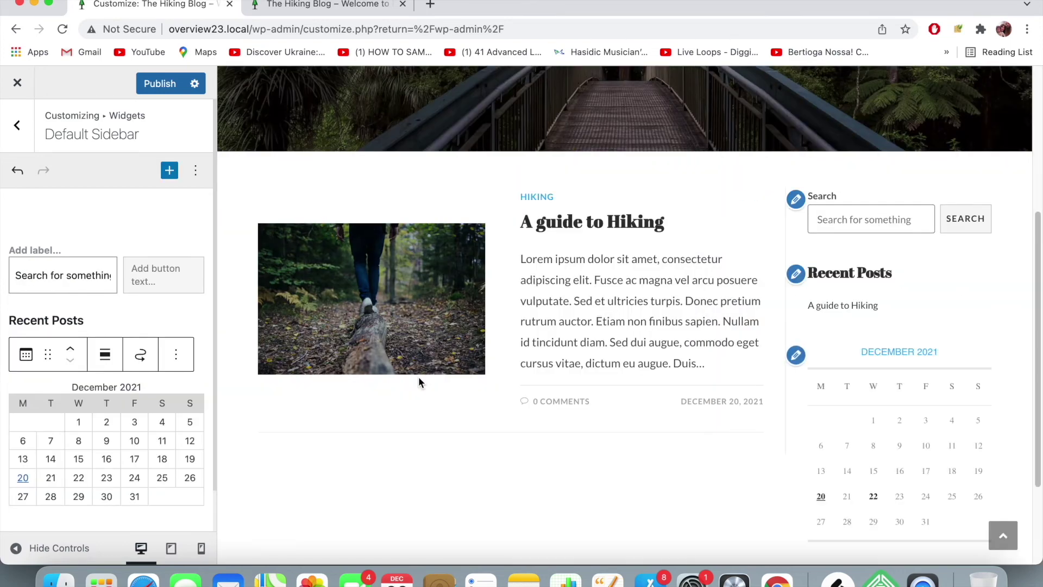
scroll(923, 340, down, 3)
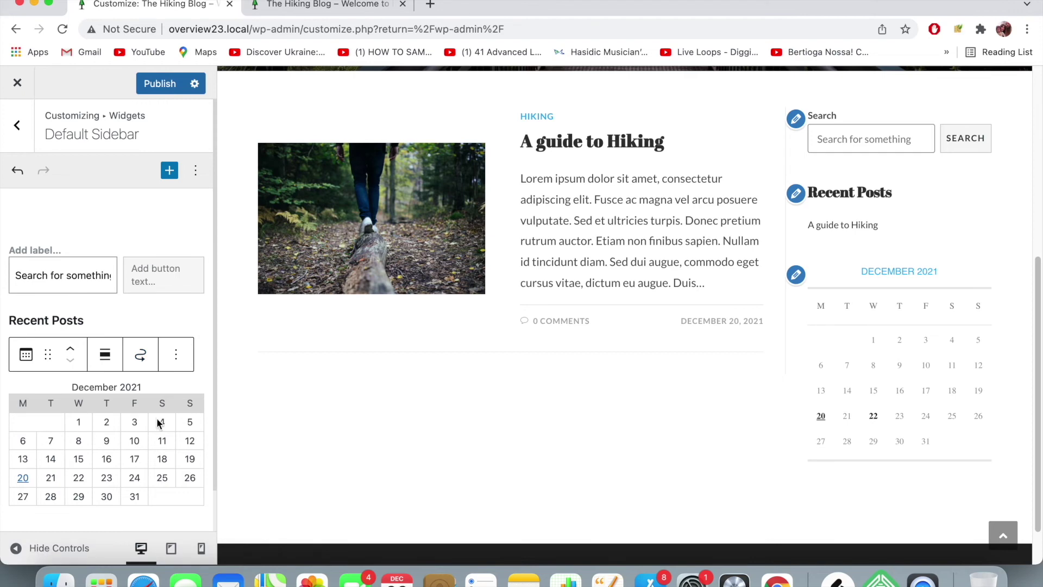
scroll(121, 441, down, 2)
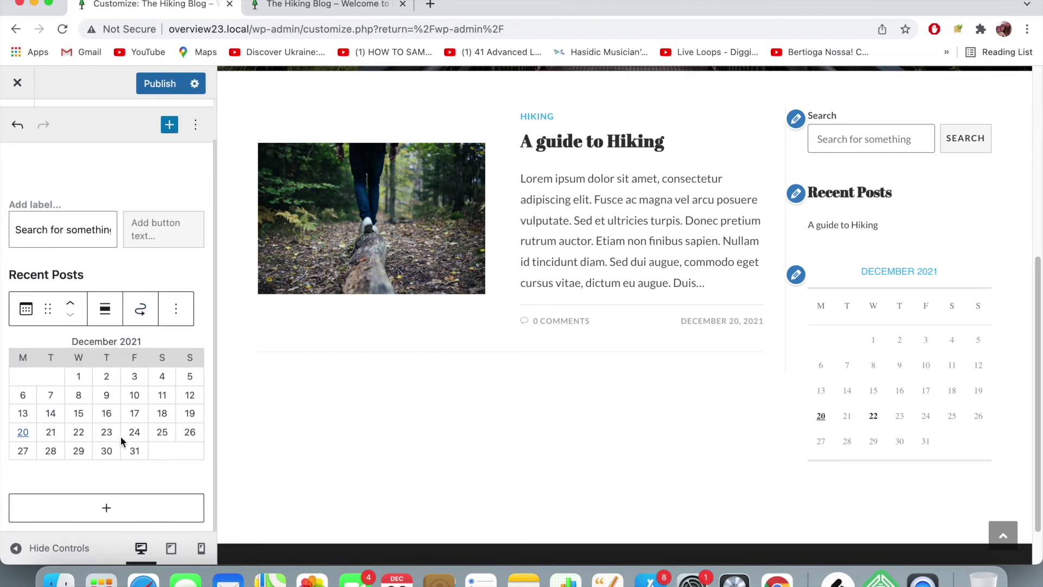
- Add a Facebook Like Box block to the sidebar from the full block list
click(108, 508)
click(205, 469)
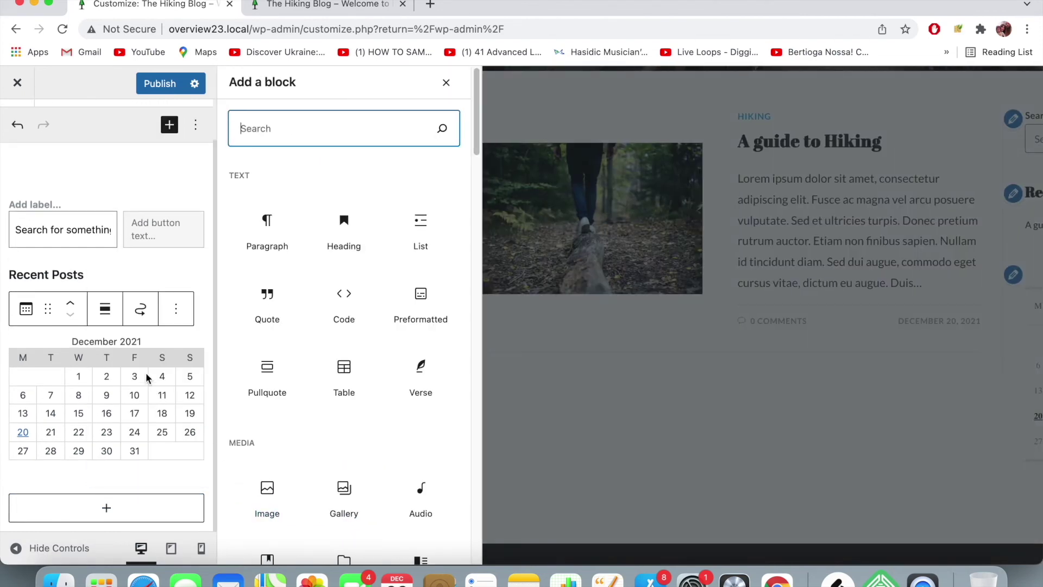
scroll(338, 373, down, 10)
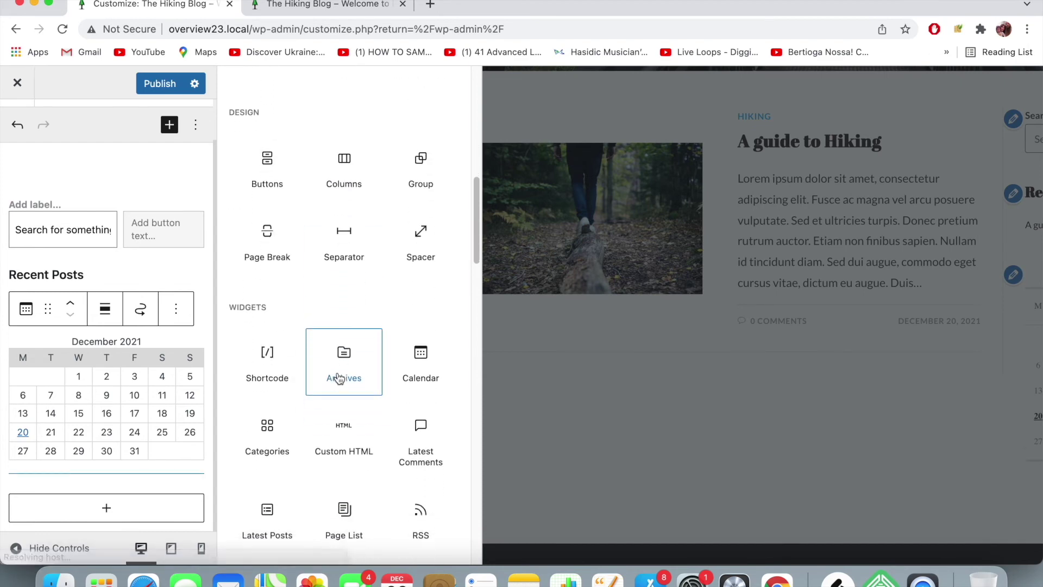
scroll(340, 379, down, 4)
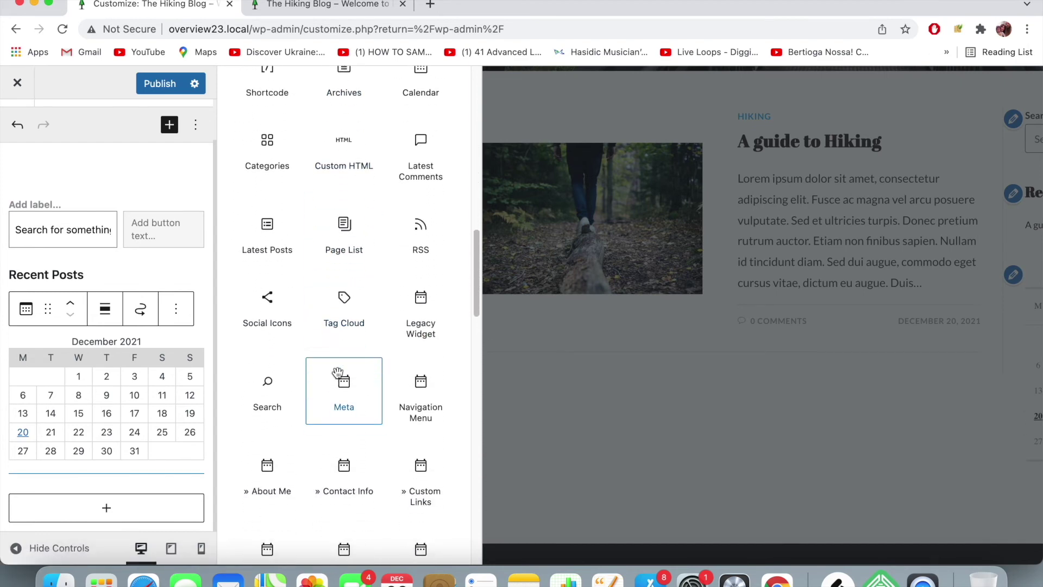
scroll(337, 371, down, 3)
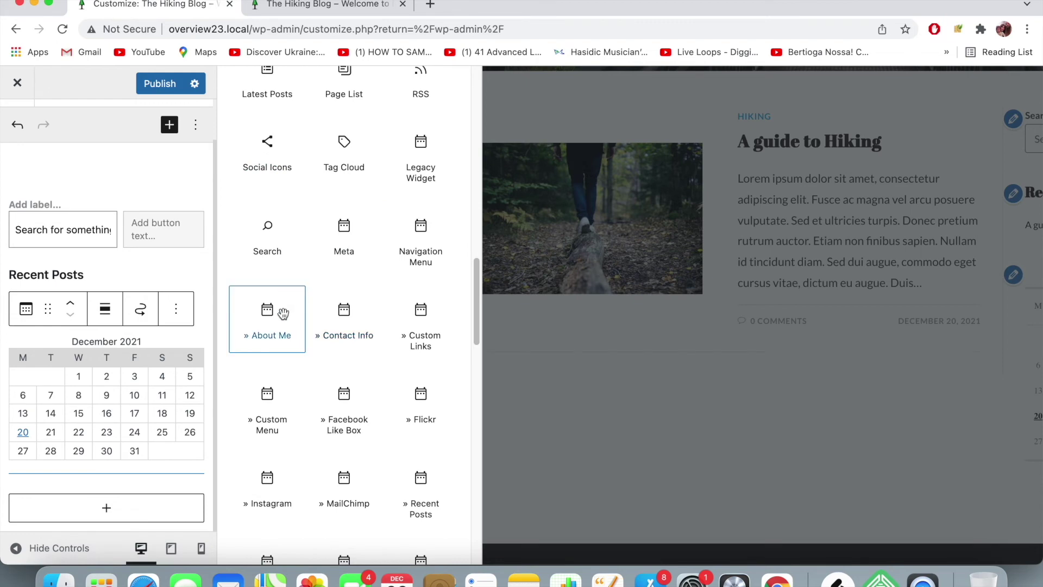
click(346, 408)
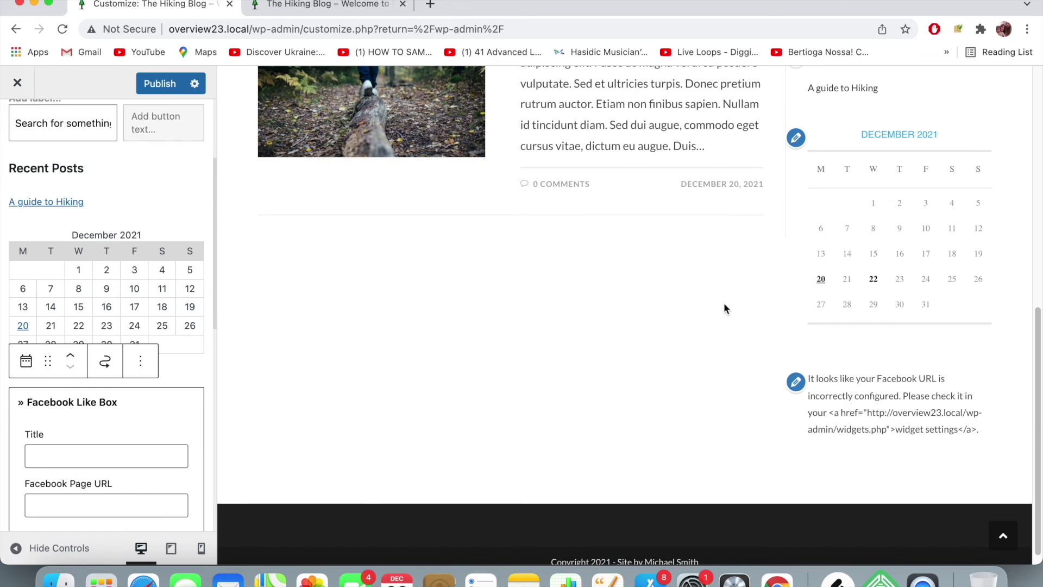
- Publish the sidebar widget changes and bring up the live Hiking Blog tab
scroll(876, 350, up, 6)
scroll(877, 353, down, 3)
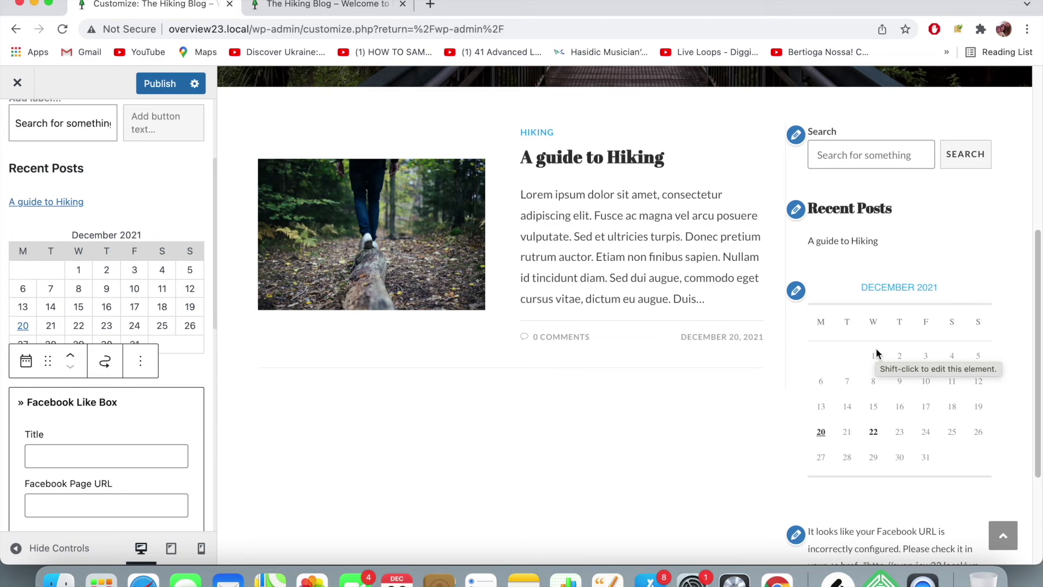
scroll(877, 429, up, 6)
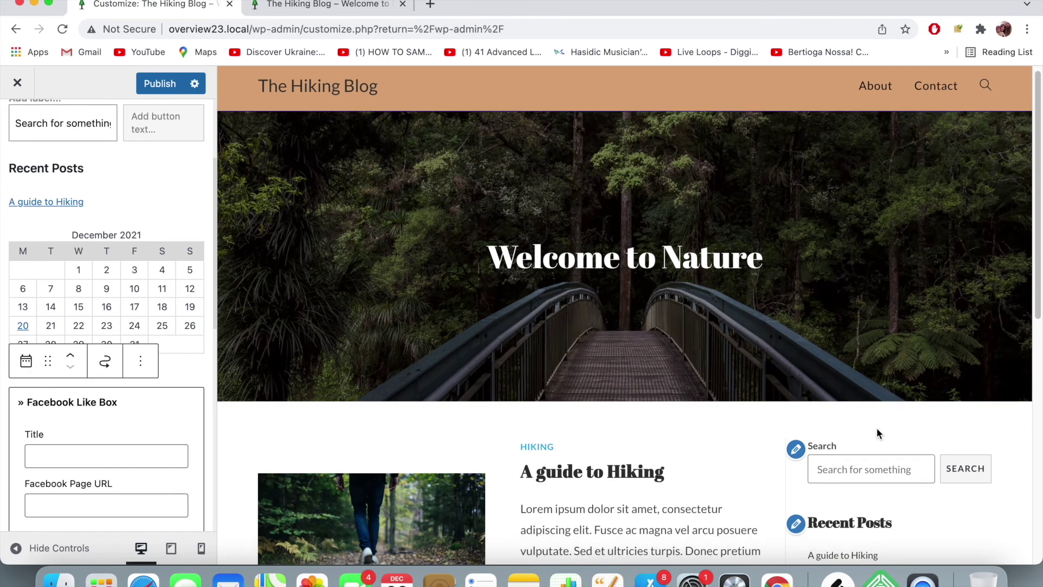
scroll(876, 429, down, 2)
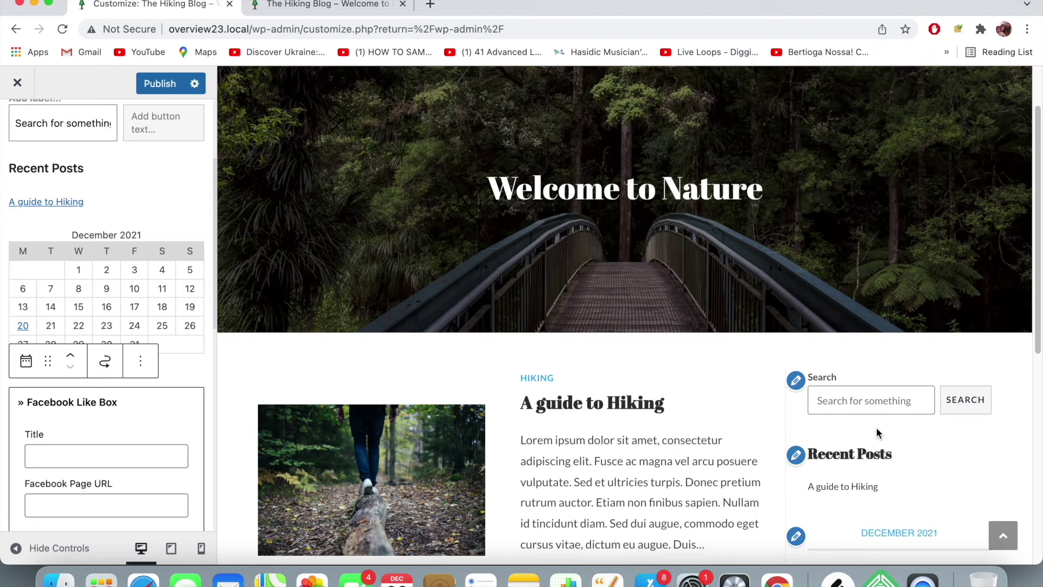
scroll(185, 304, down, 3)
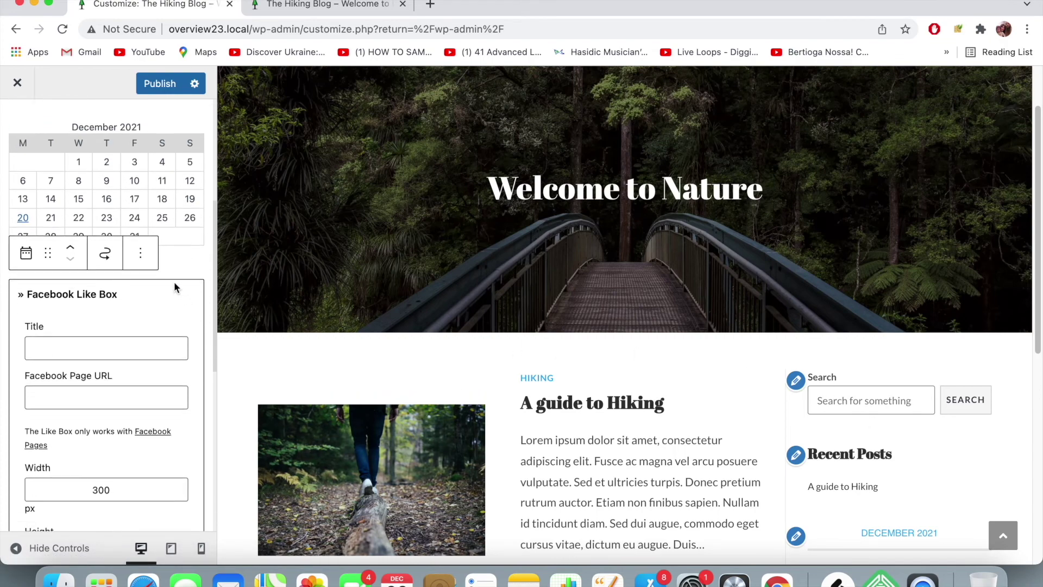
click(161, 78)
click(315, 8)
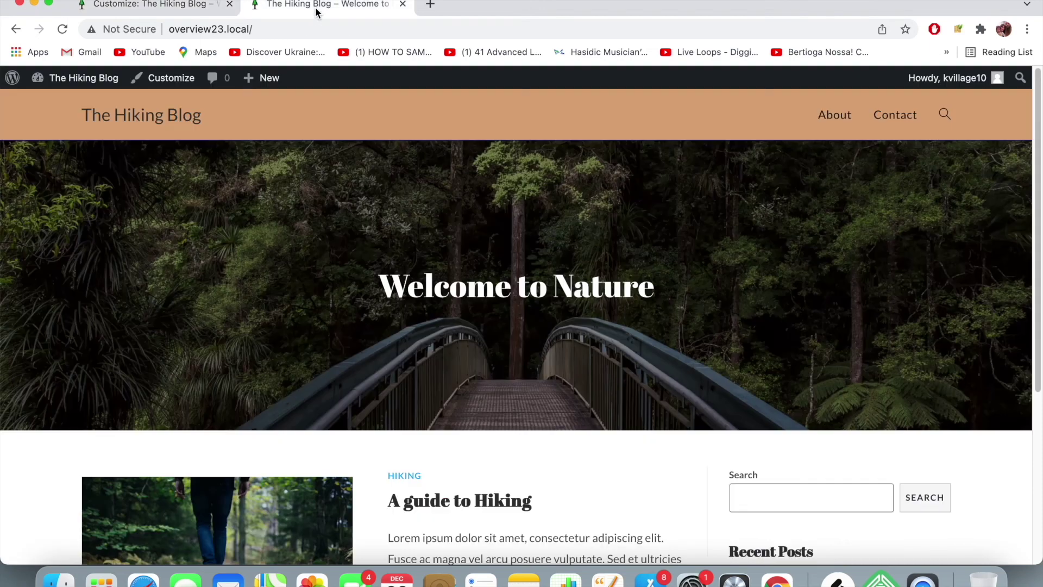
- Reload the live home page and scroll through it to check the sidebar widgets
click(326, 29)
key(Return)
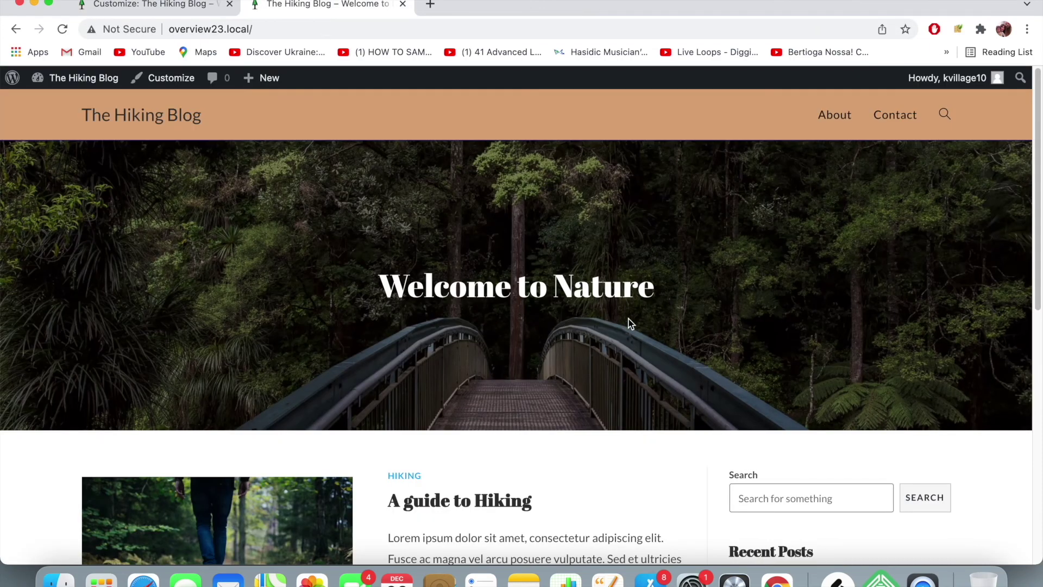
scroll(667, 318, down, 5)
scroll(666, 323, down, 2)
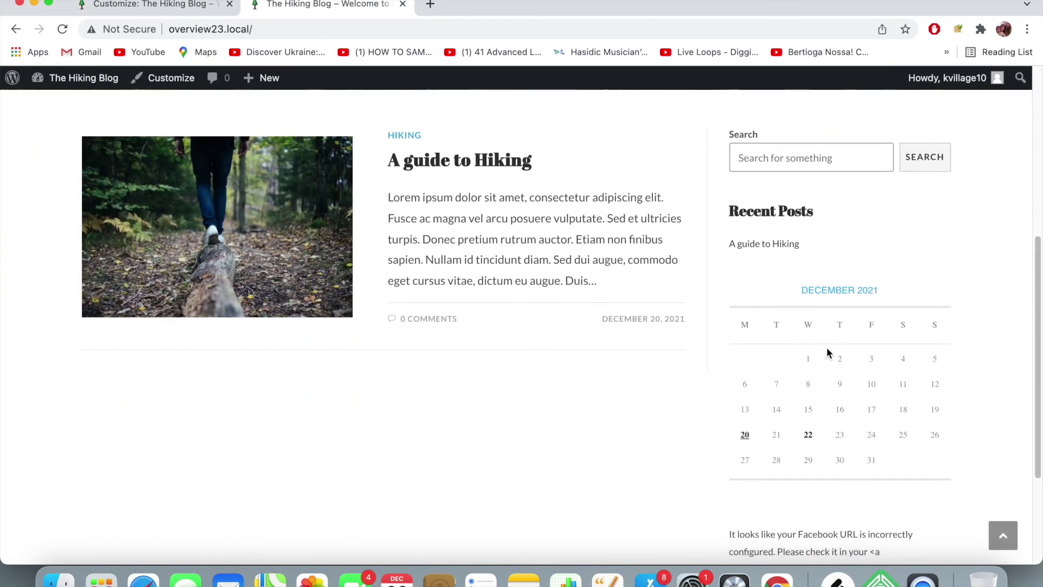
scroll(827, 350, down, 4)
scroll(777, 411, up, 8)
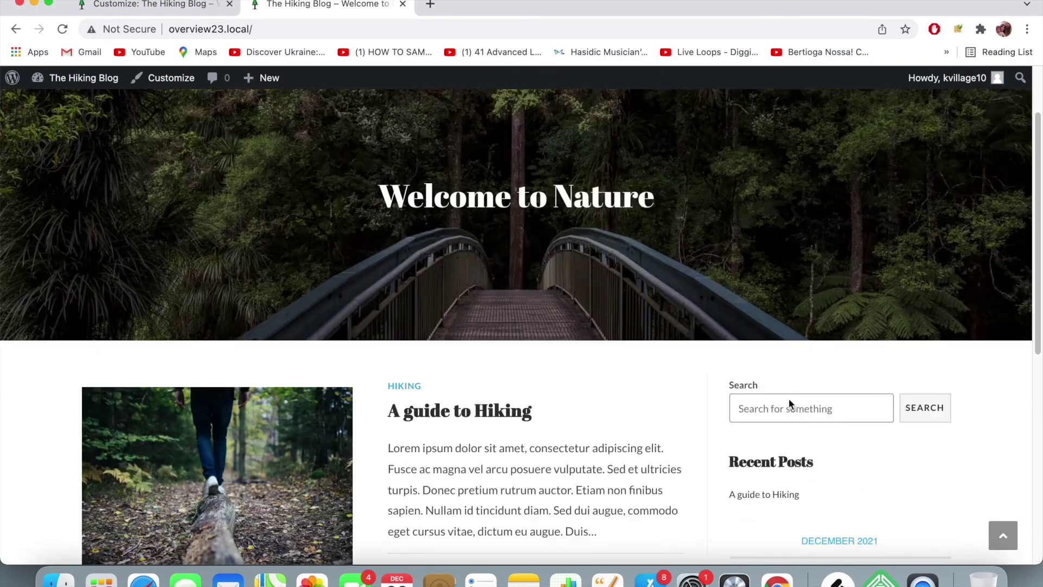
scroll(789, 399, down, 1)
scroll(789, 399, down, 2)
scroll(789, 399, up, 5)
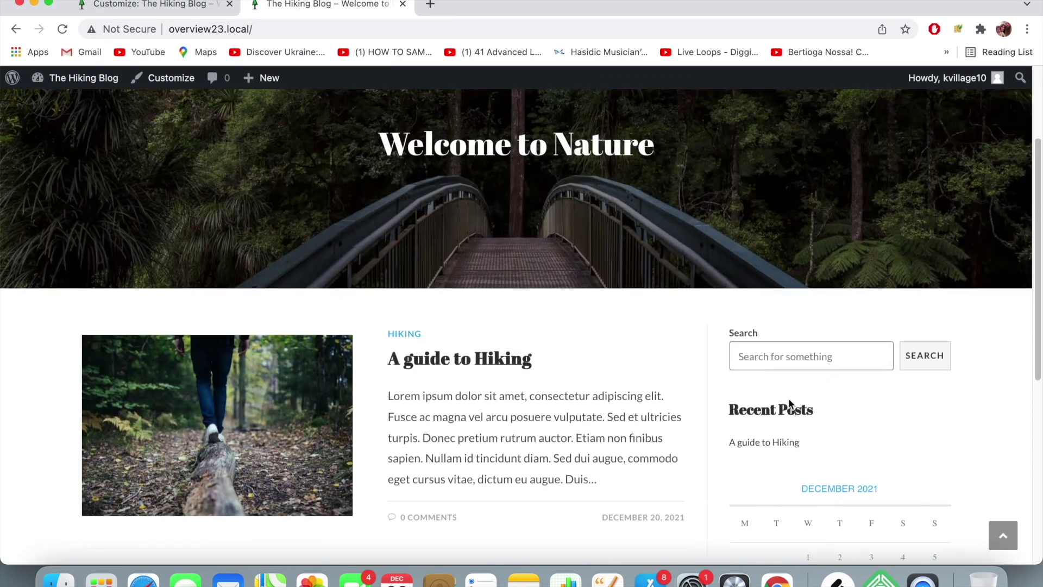
scroll(575, 312, down, 2)
- Open the 'A guide to Hiking' post, then return to the blog home page
click(489, 415)
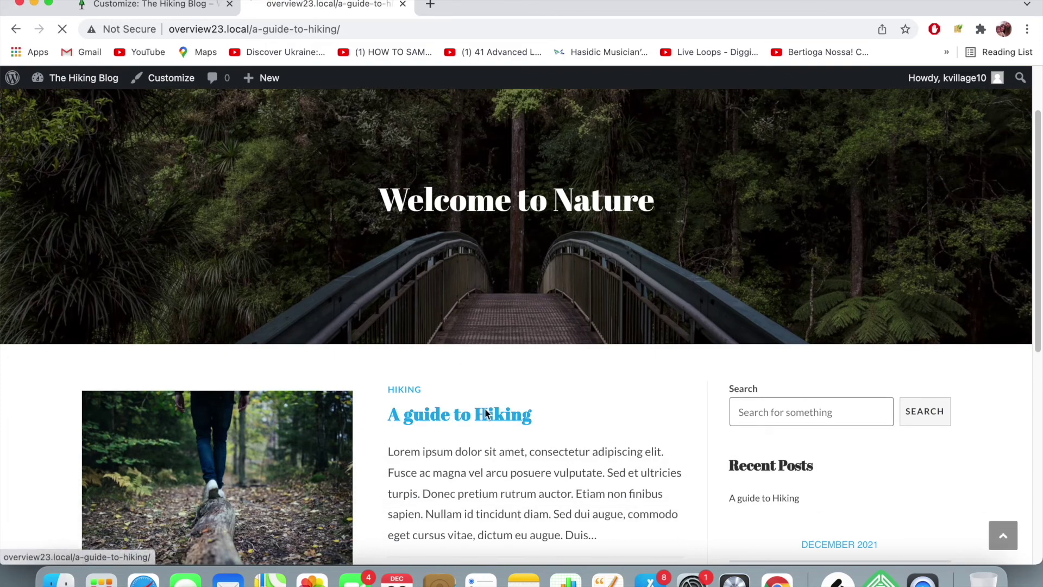
scroll(428, 342, down, 4)
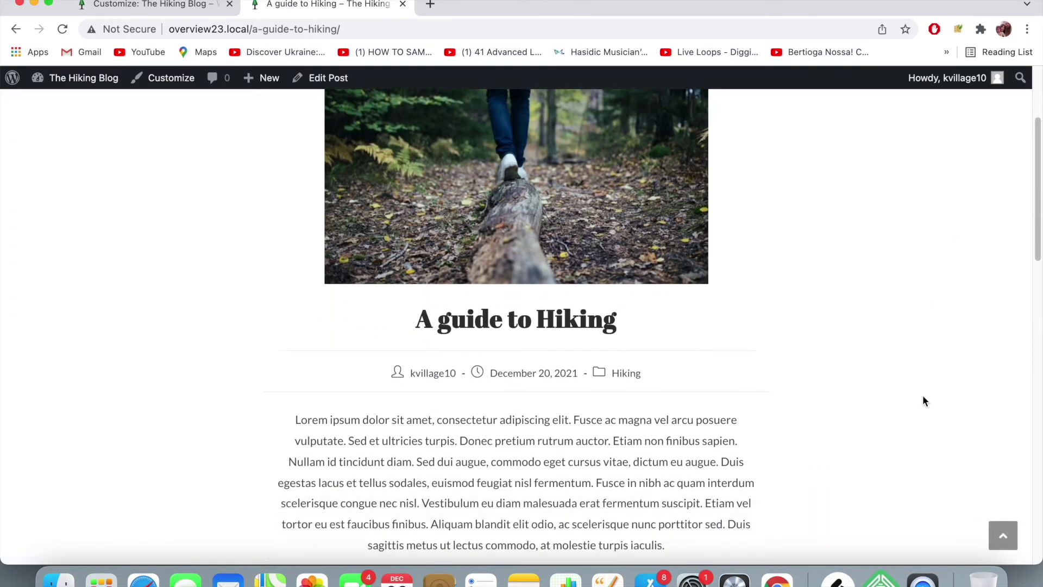
scroll(917, 359, down, 12)
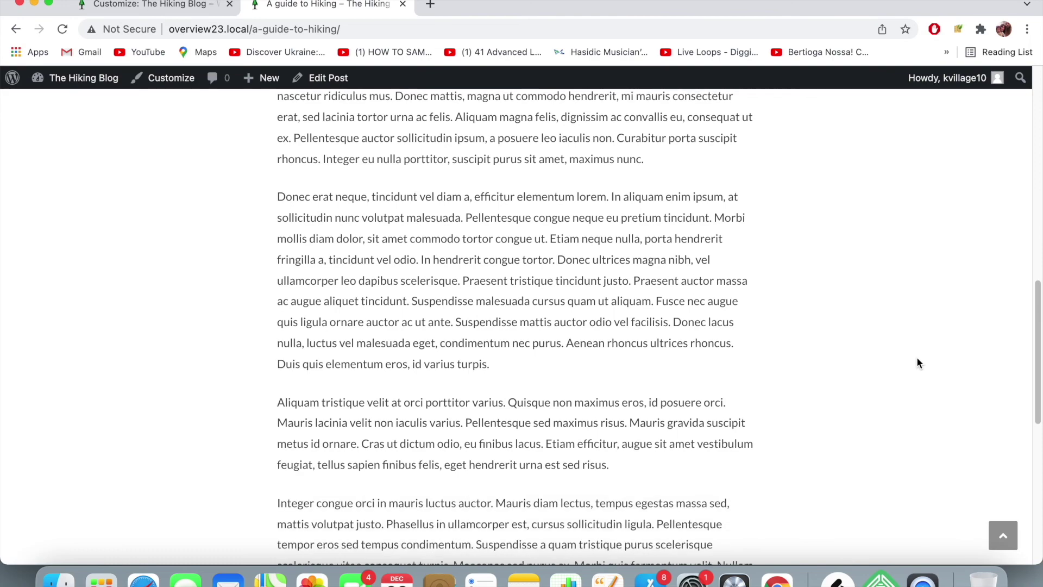
scroll(917, 357, up, 20)
click(154, 124)
scroll(782, 294, down, 7)
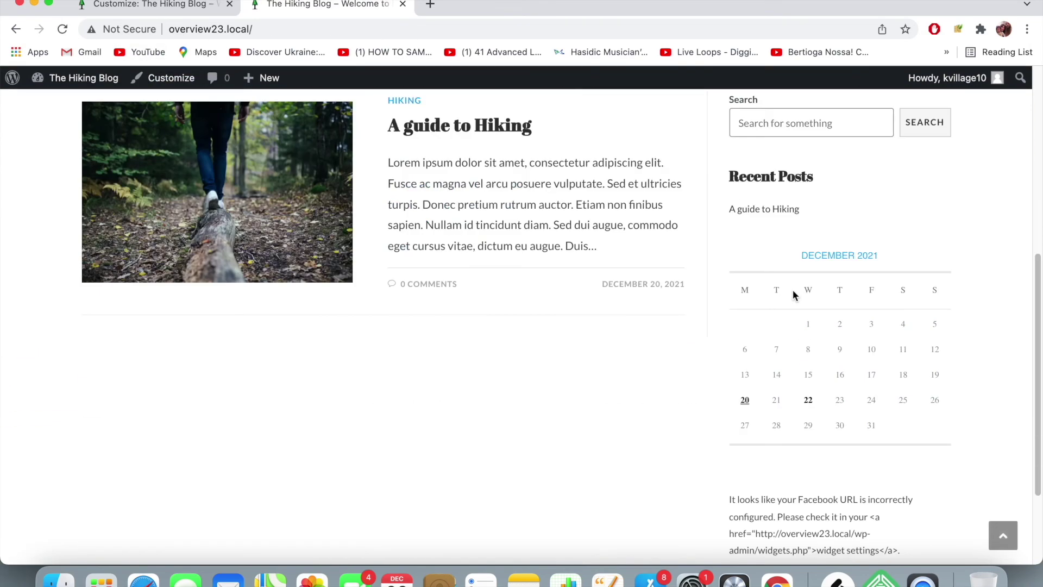
scroll(844, 399, up, 5)
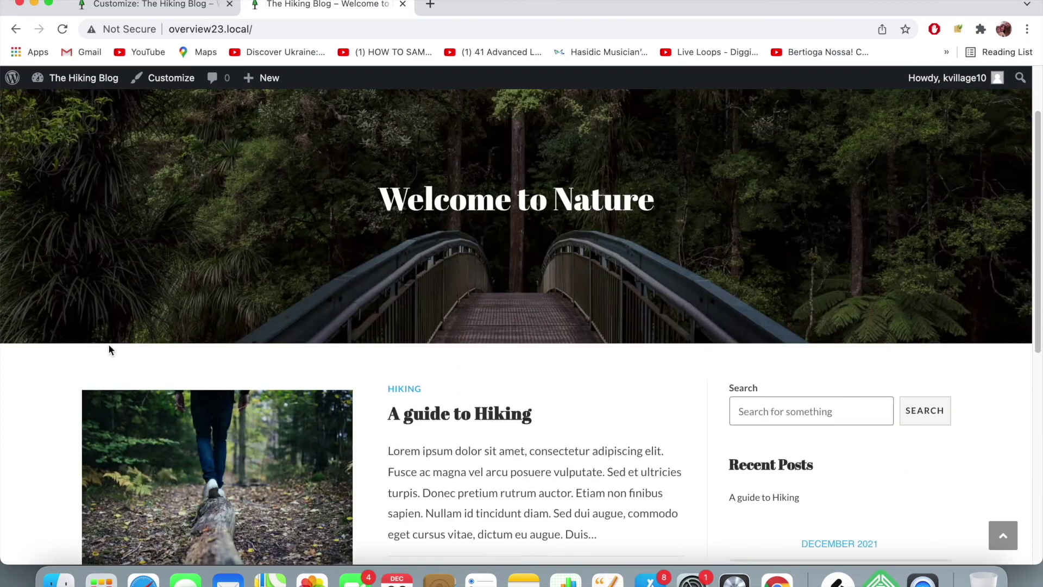
scroll(813, 356, down, 8)
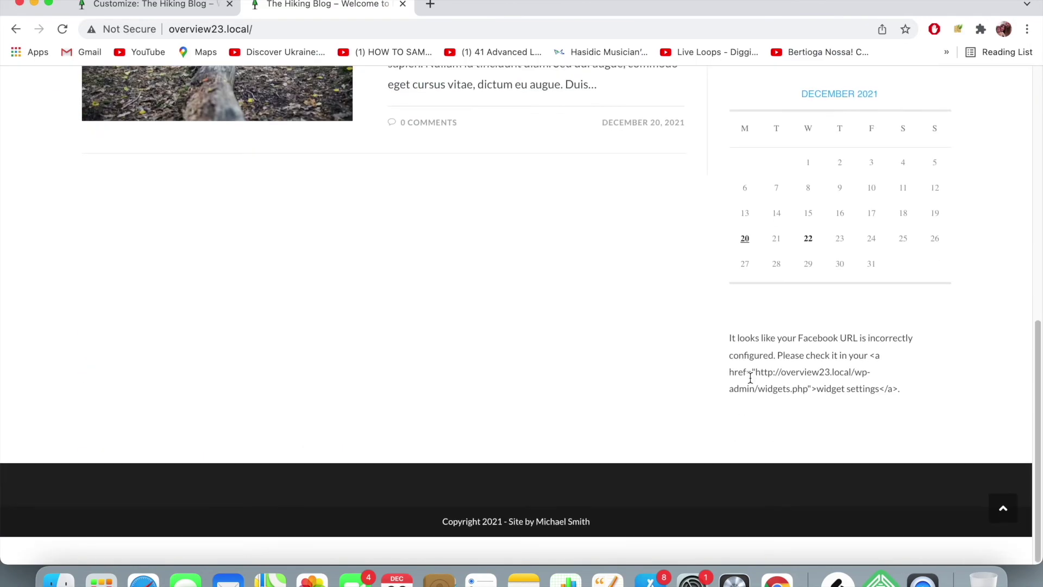
scroll(440, 296, up, 10)
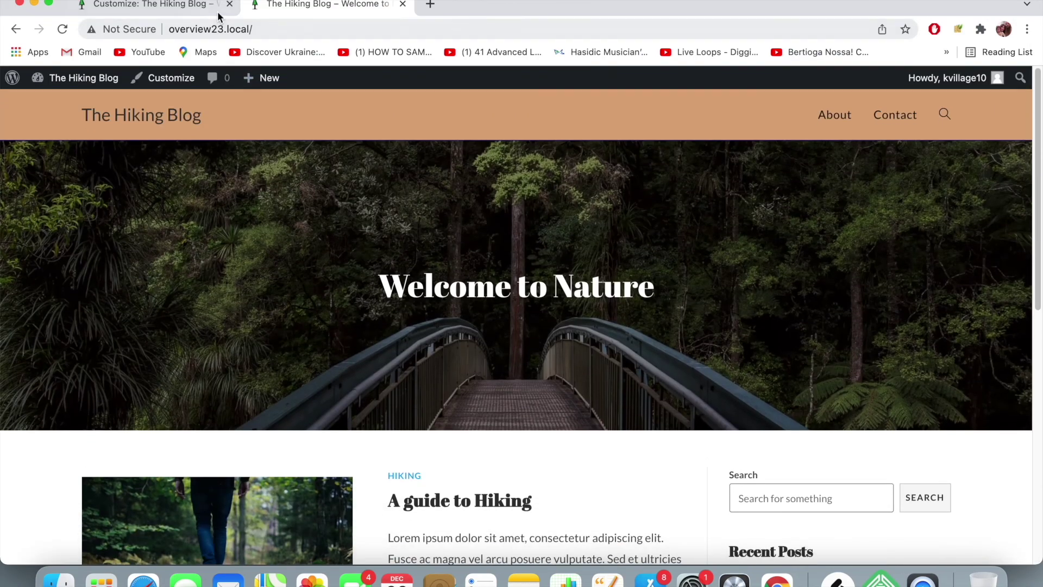
- In the Customizer, scroll the preview and try the Contact and About header links
click(220, 15)
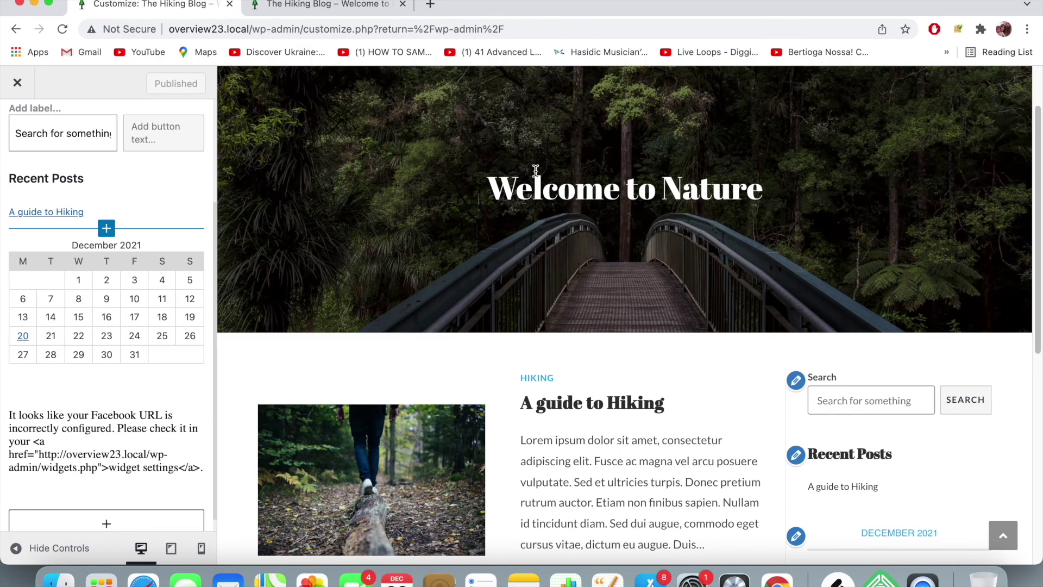
scroll(536, 171, up, 2)
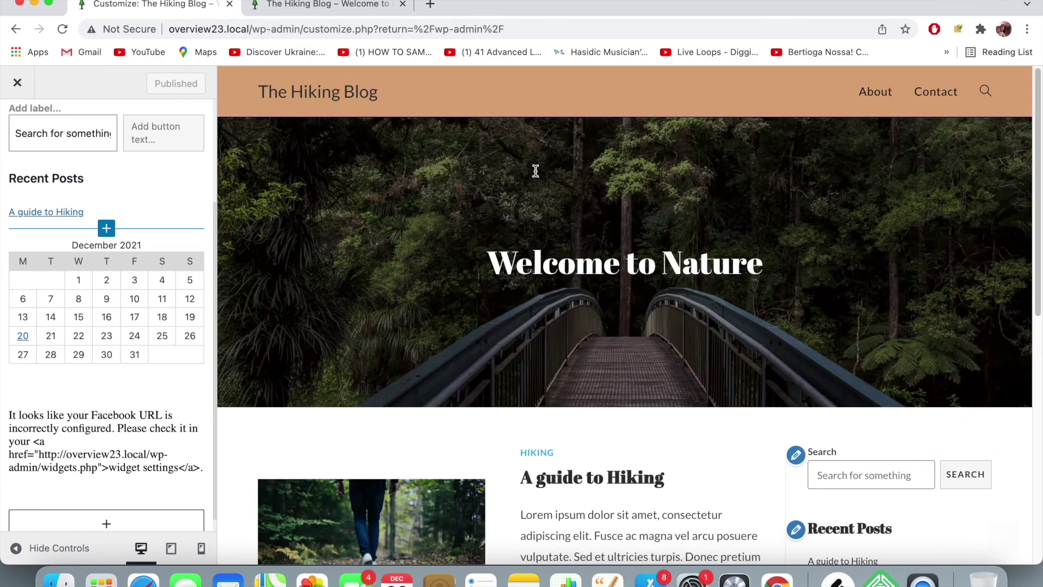
scroll(536, 170, down, 9)
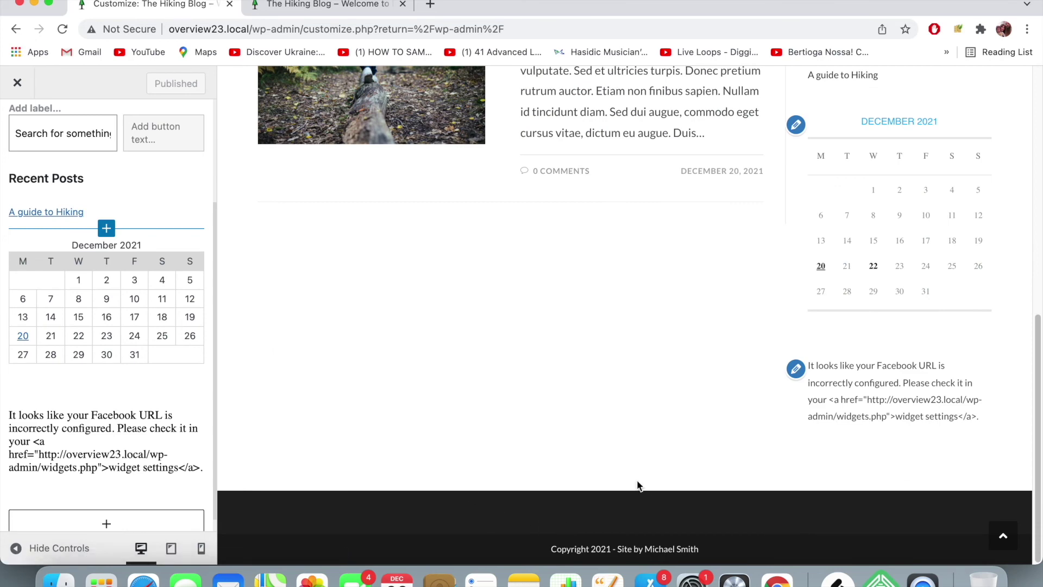
scroll(711, 384, up, 1)
scroll(713, 380, up, 7)
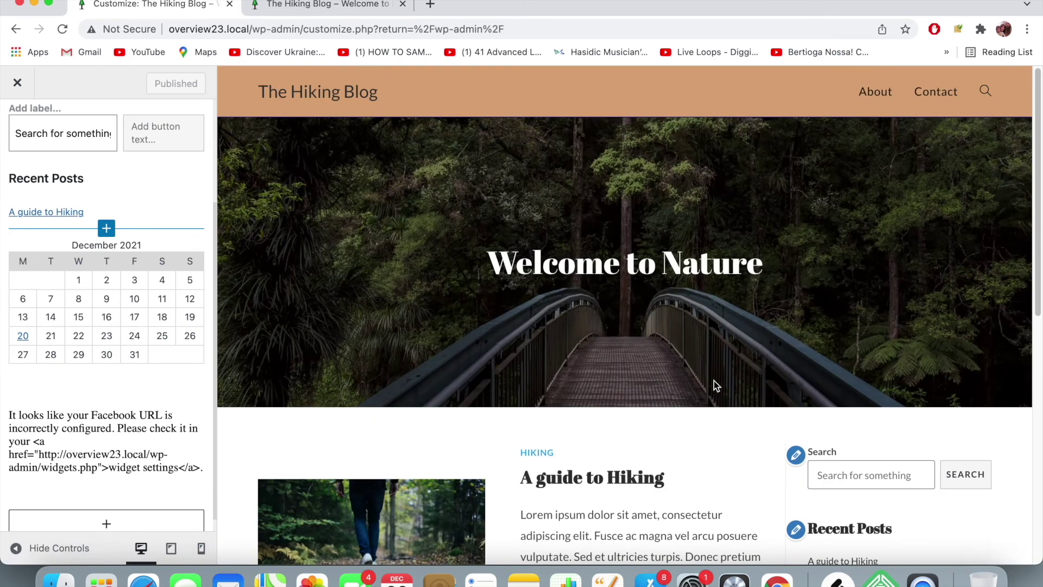
click(935, 99)
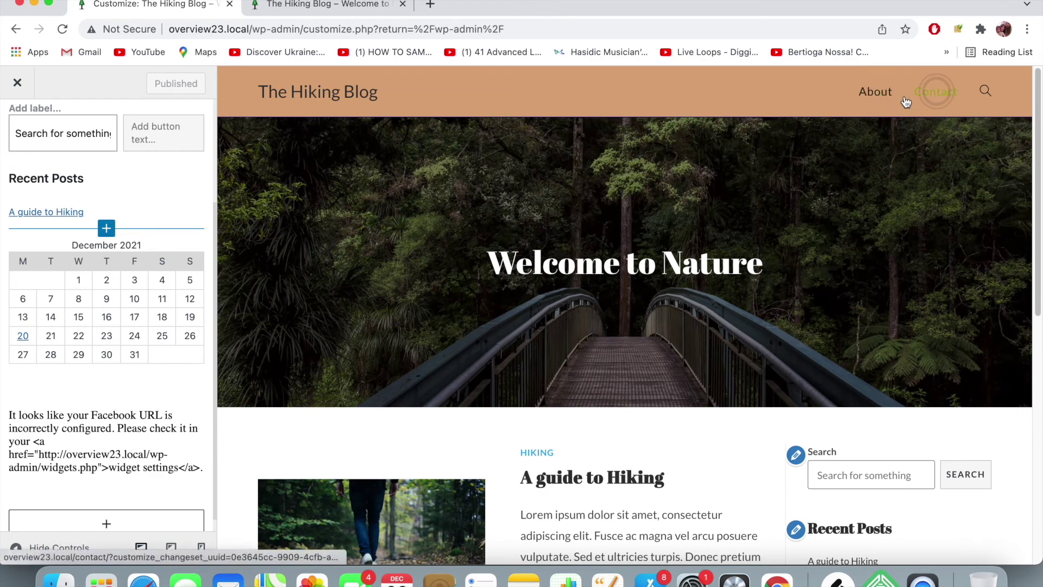
click(889, 99)
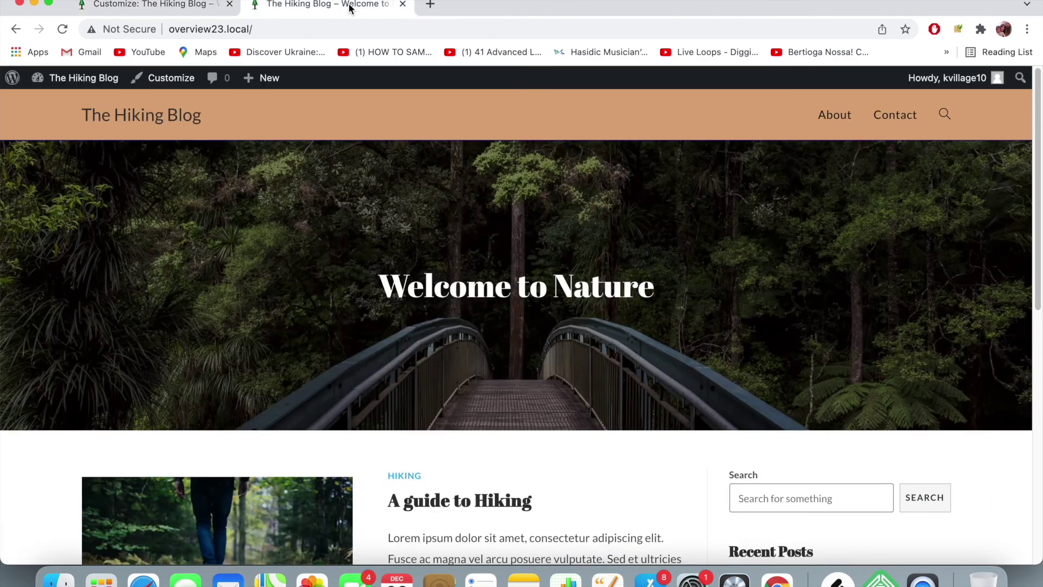
click(326, 5)
- Open the About page on the live site and scroll to confirm its sidebar widgets
click(834, 115)
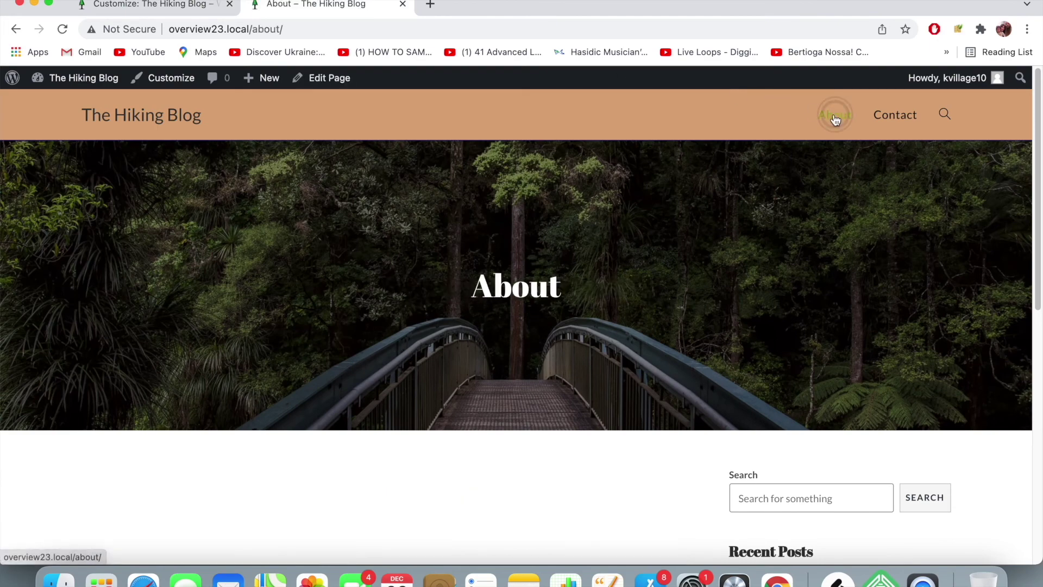
scroll(631, 177, down, 10)
scroll(631, 177, up, 10)
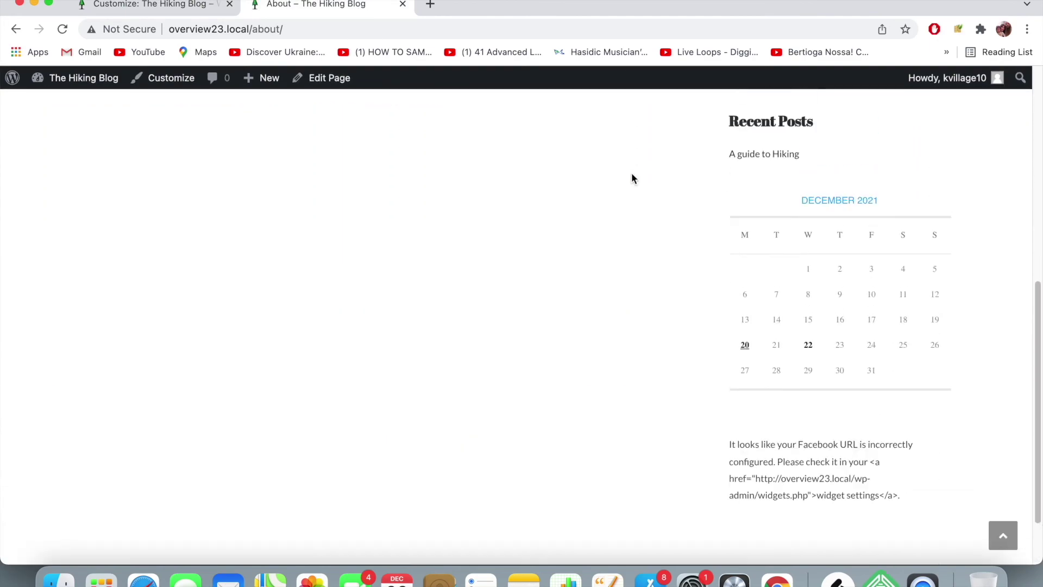
scroll(401, 407, down, 10)
scroll(401, 407, up, 10)
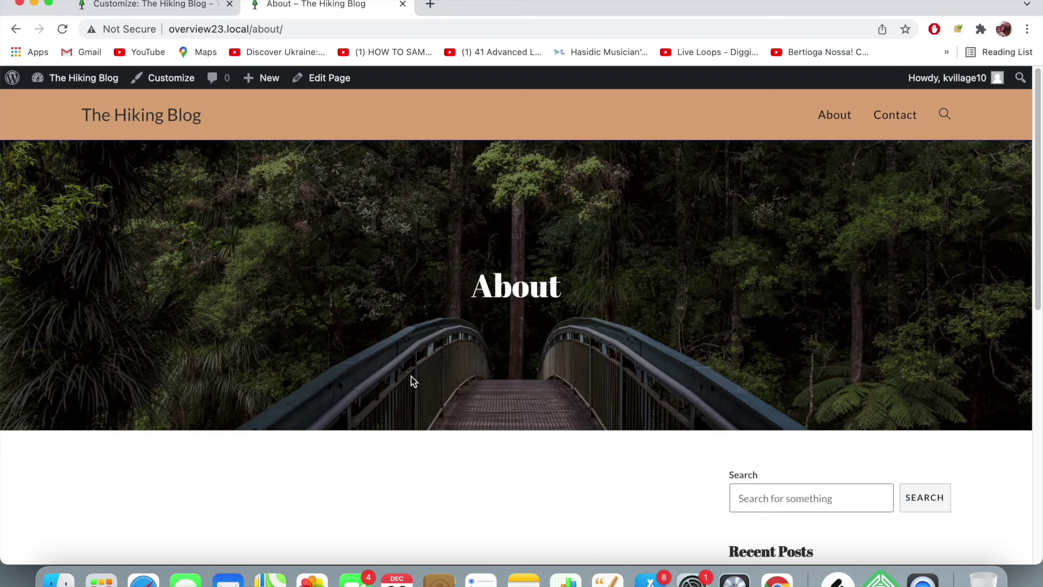
scroll(488, 367, down, 6)
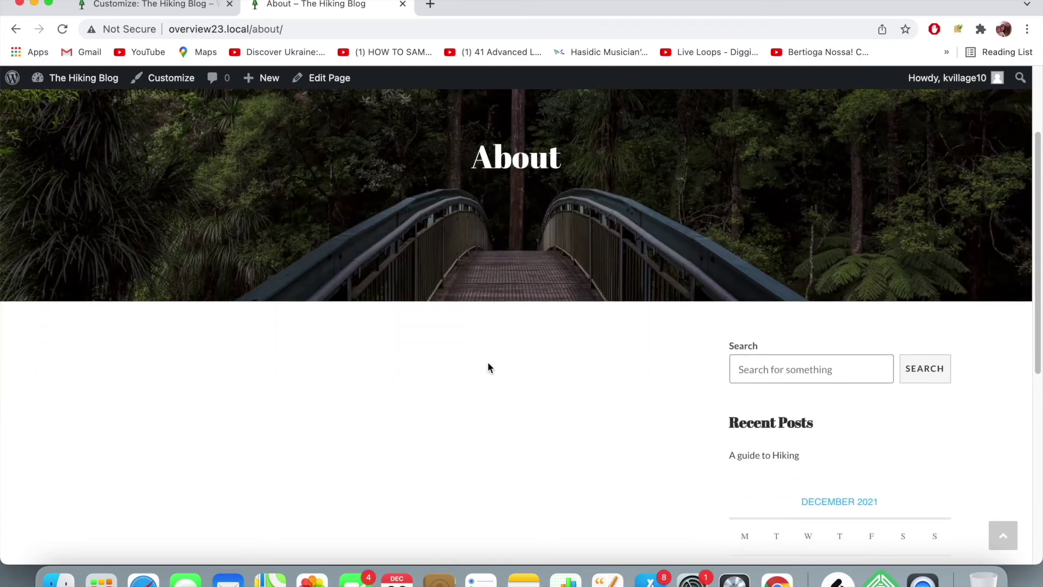
scroll(488, 366, up, 6)
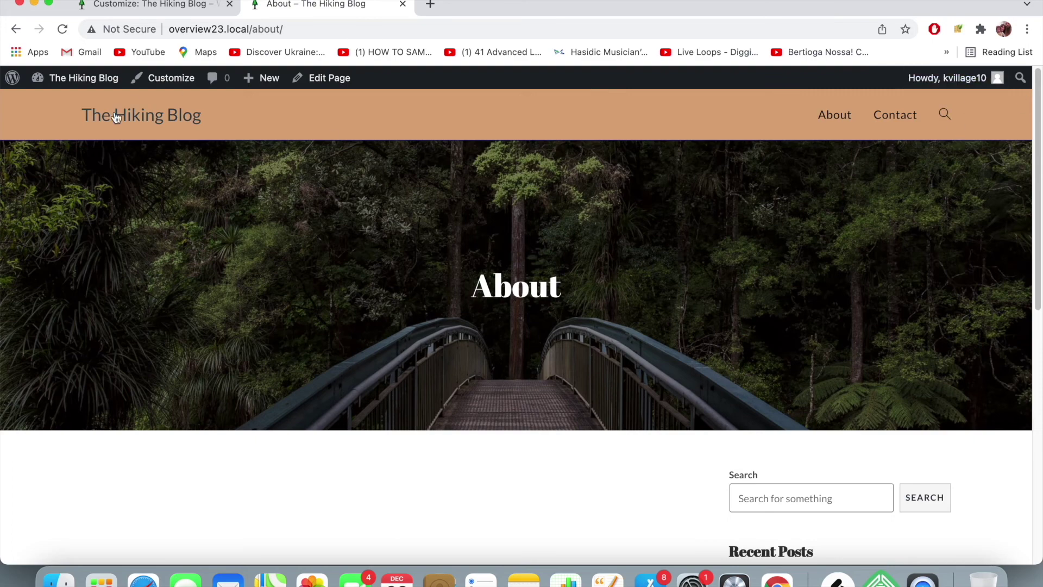
click(200, 9)
- Go back through the widget areas to the main Customizer list and open Footer Widgets
scroll(474, 264, down, 2)
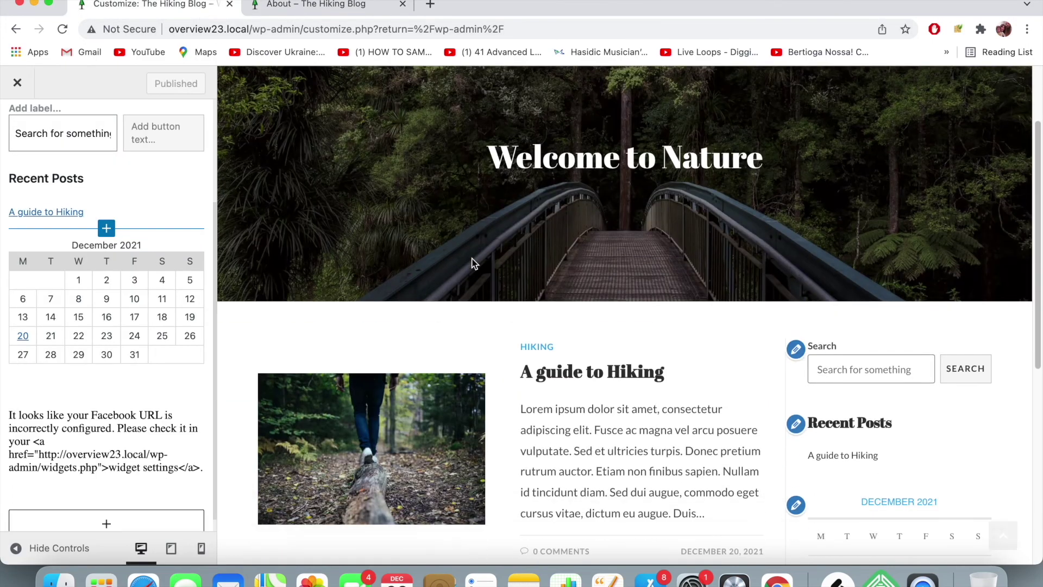
scroll(472, 264, down, 10)
scroll(473, 264, up, 8)
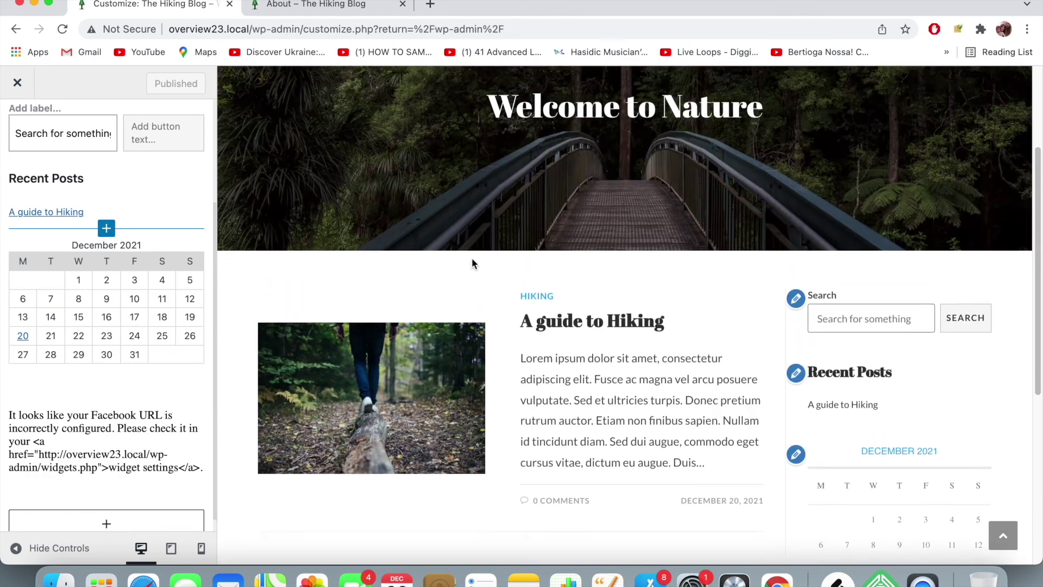
scroll(471, 263, up, 4)
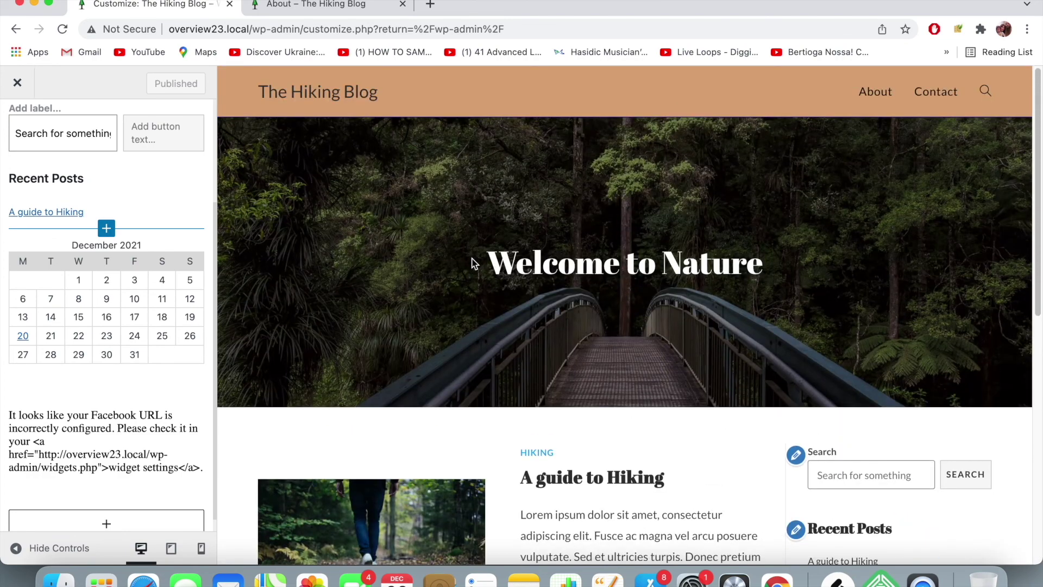
scroll(473, 264, down, 10)
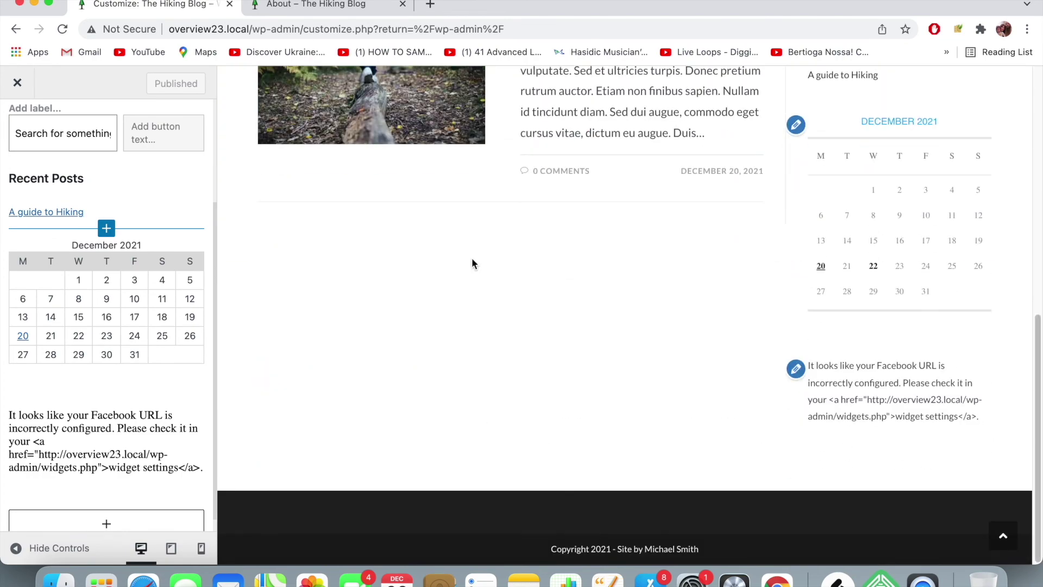
scroll(54, 212, up, 3)
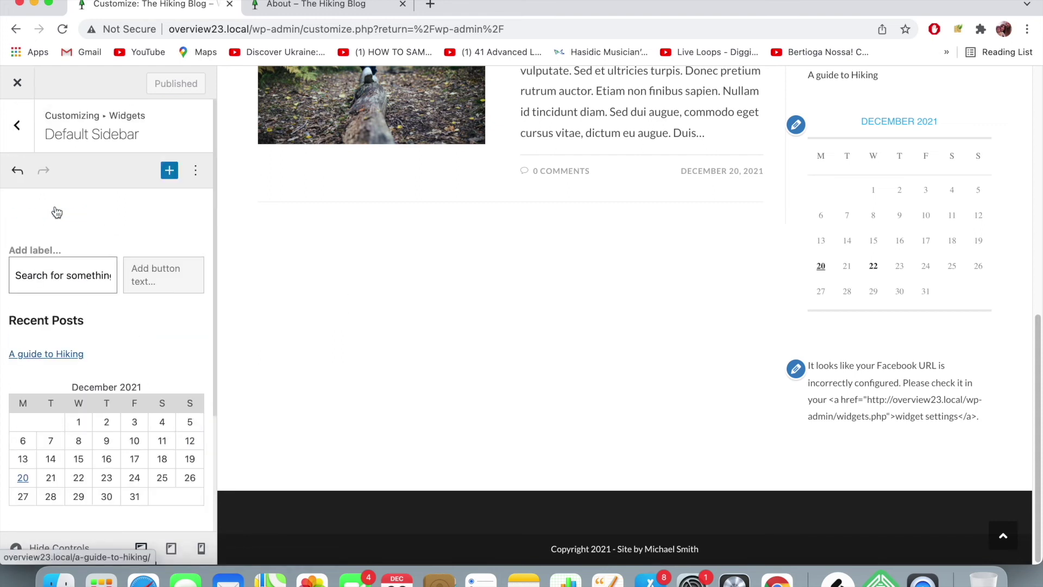
click(25, 137)
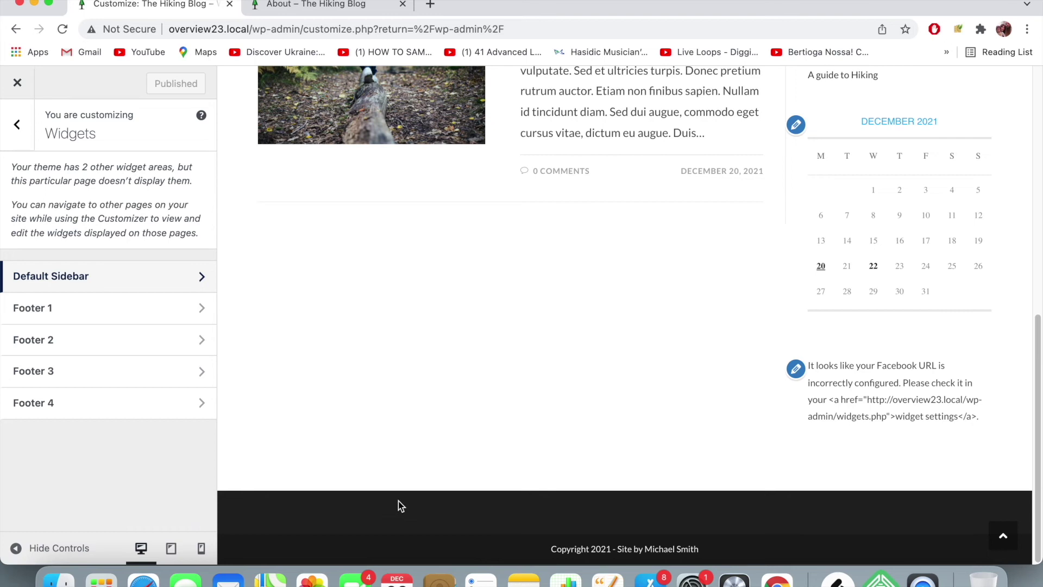
click(27, 130)
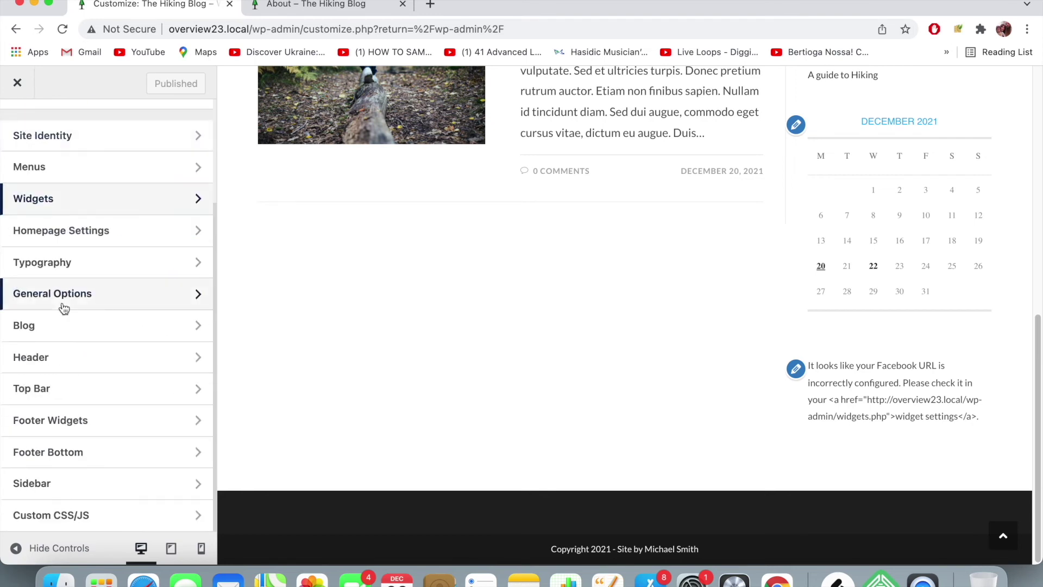
click(84, 418)
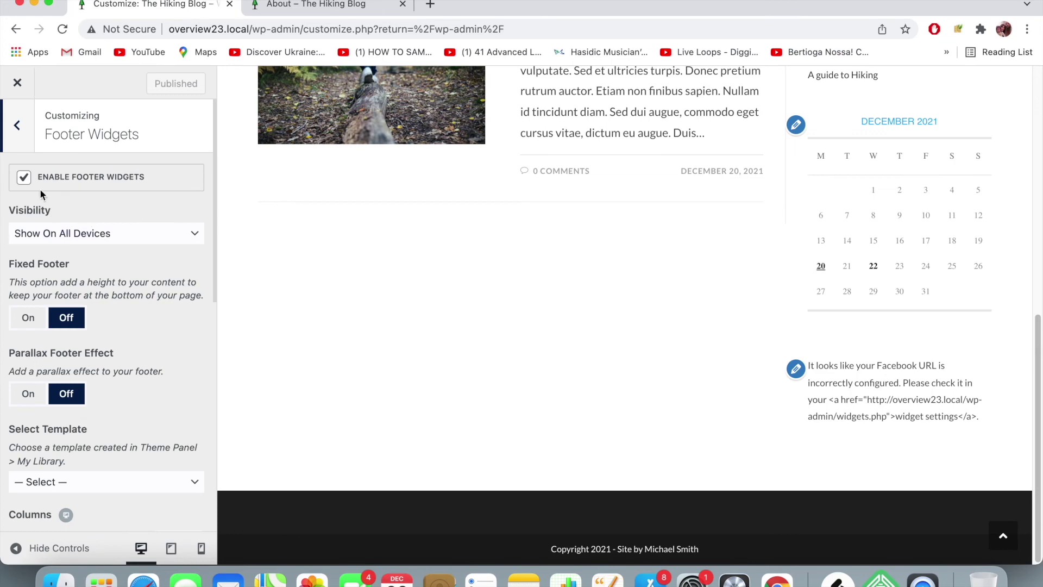
- Uncheck Enable Footer Widgets and publish the change
click(26, 180)
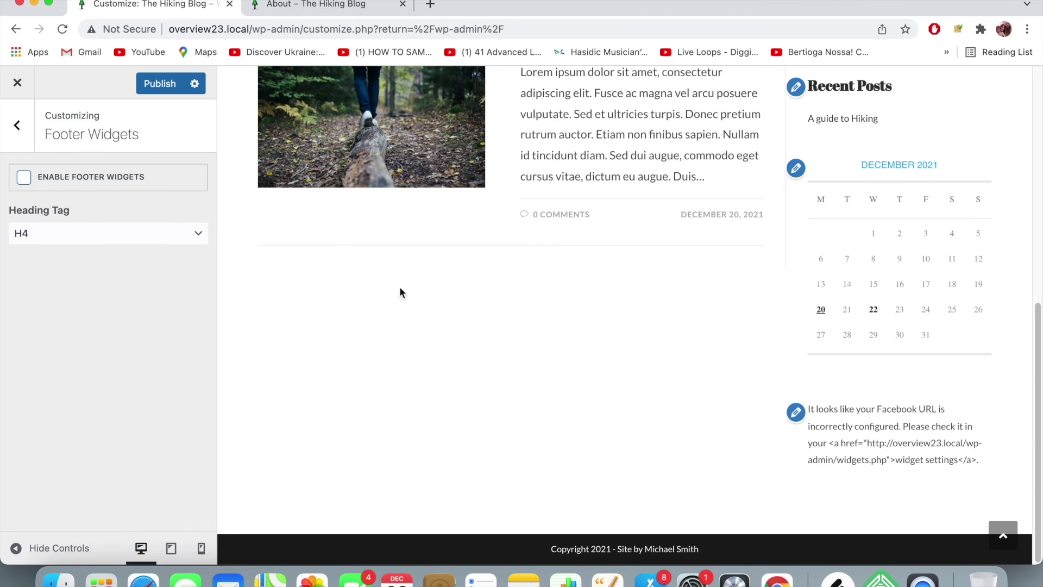
scroll(419, 271, up, 2)
scroll(419, 272, down, 2)
click(177, 84)
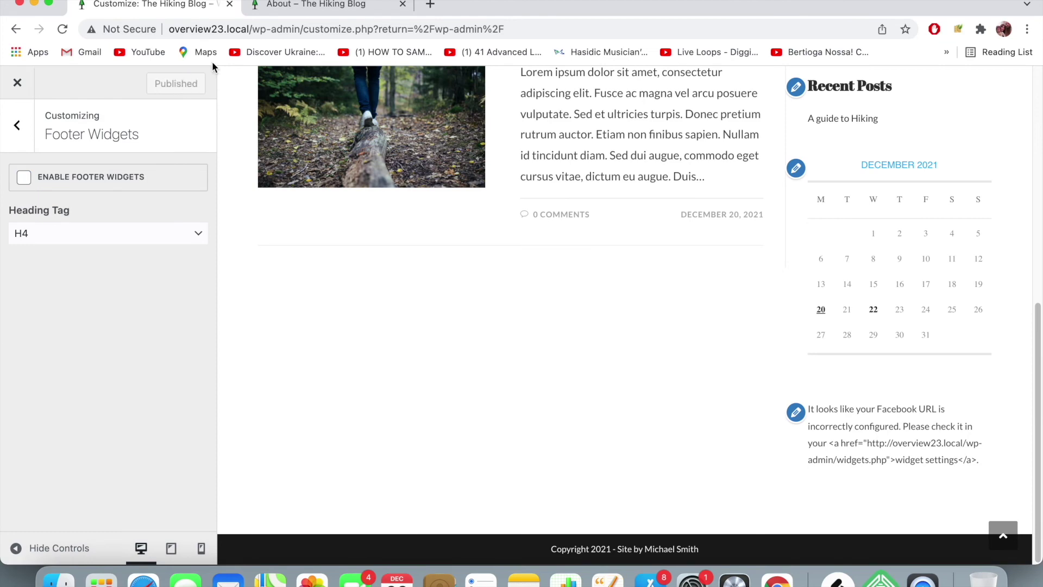
scroll(845, 361, up, 2)
scroll(844, 355, up, 5)
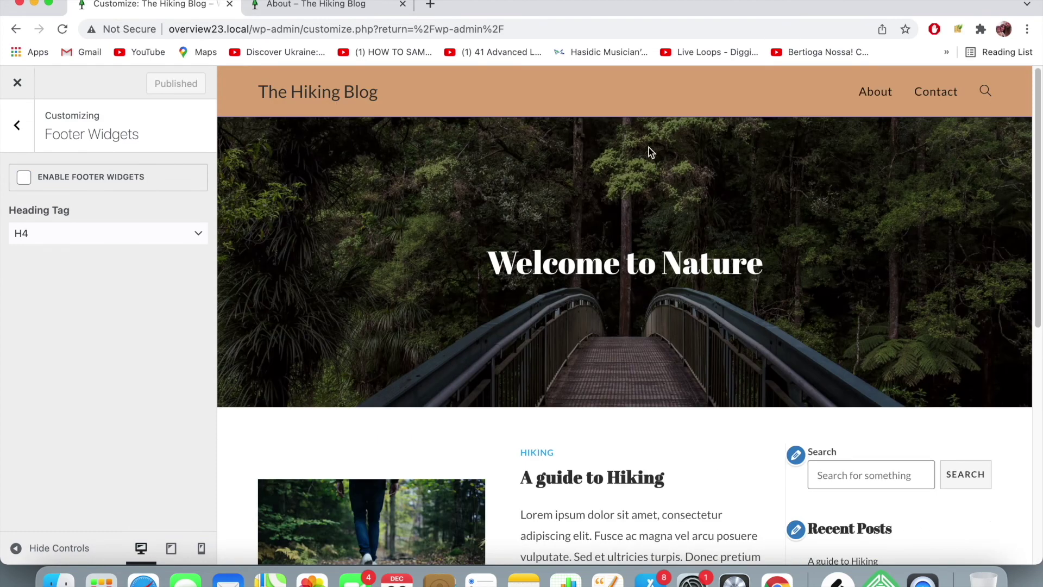
- Go from the About page tab to the blog home page and check its bottom section
click(350, 5)
click(356, 30)
key(Escape)
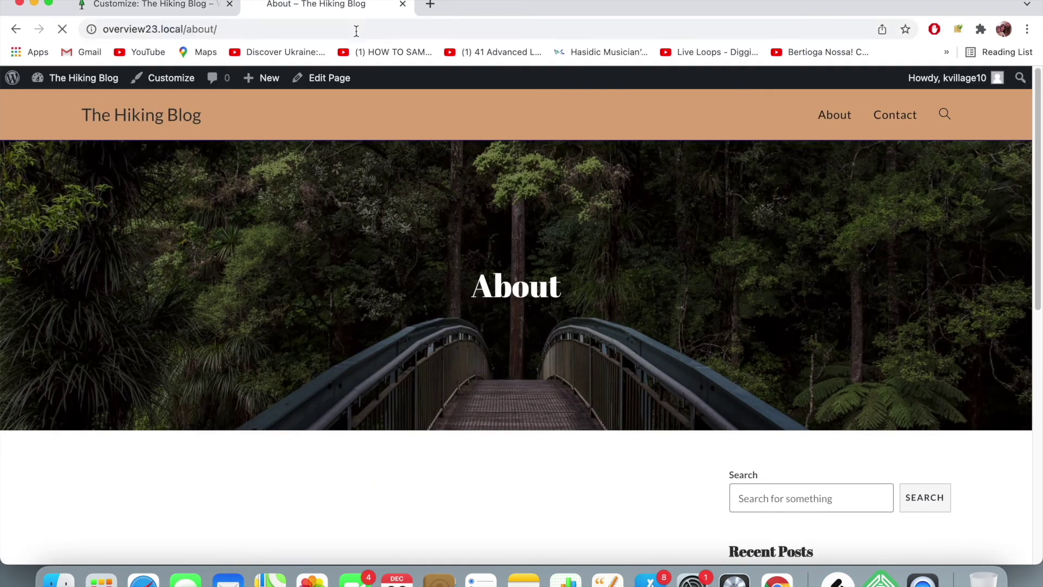
scroll(560, 228, down, 8)
scroll(560, 231, up, 10)
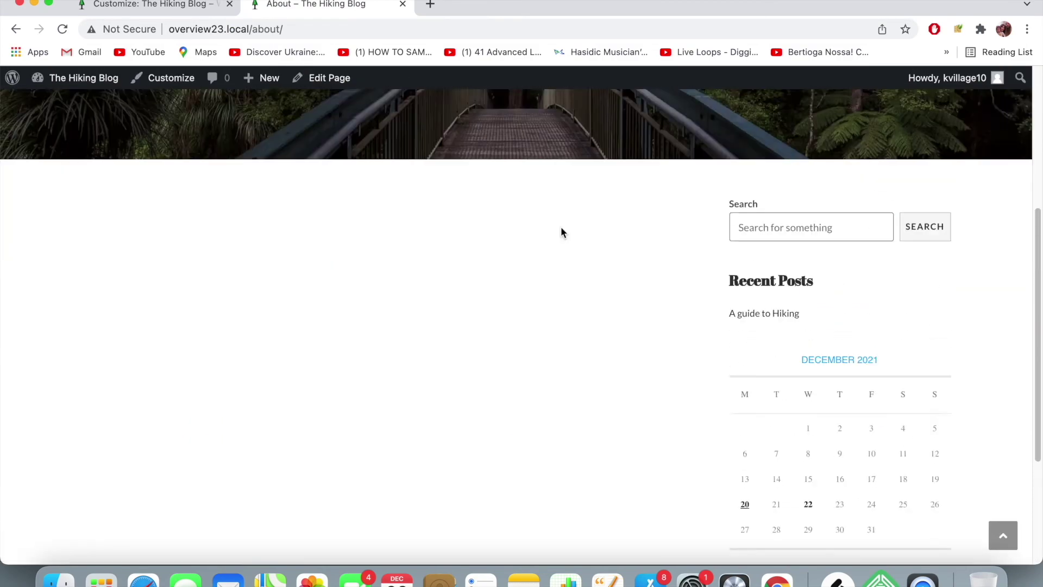
click(156, 116)
scroll(613, 240, down, 15)
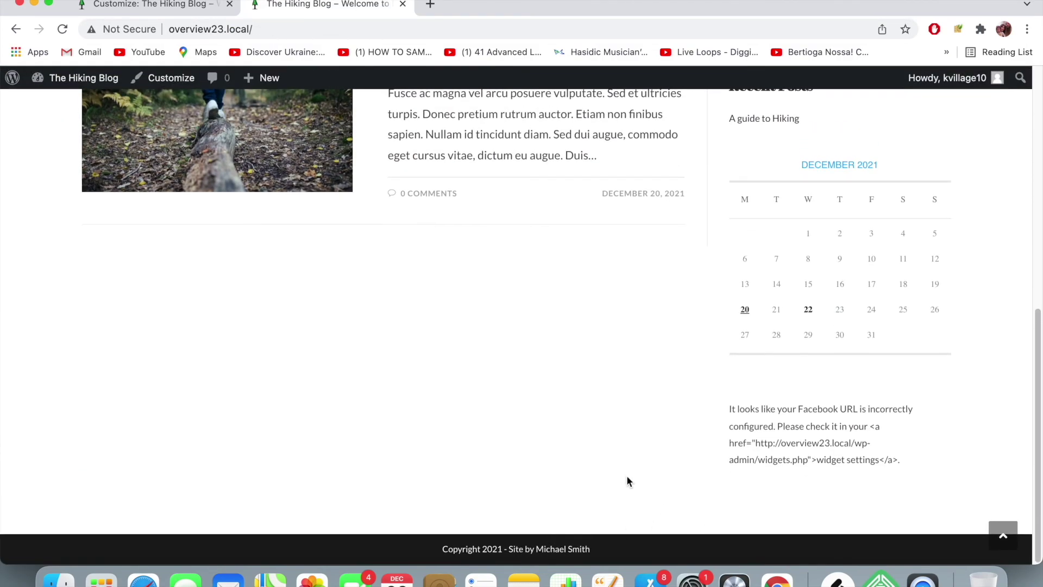
click(431, 4)
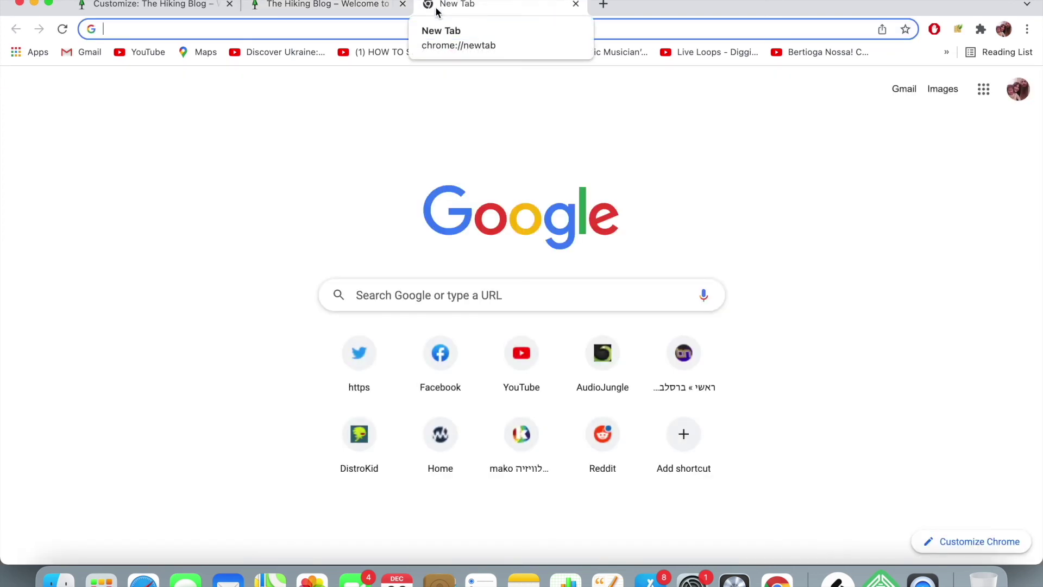
- Search Google for 'law fimr' and open the first law firm's website from the local results
text(law fimr)
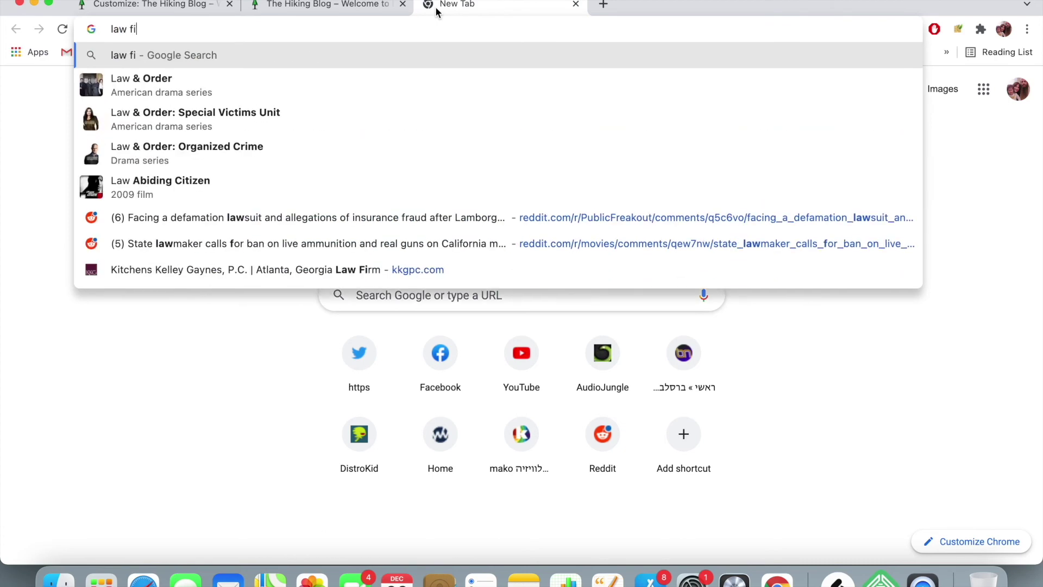
key(Return)
scroll(160, 230, down, 8)
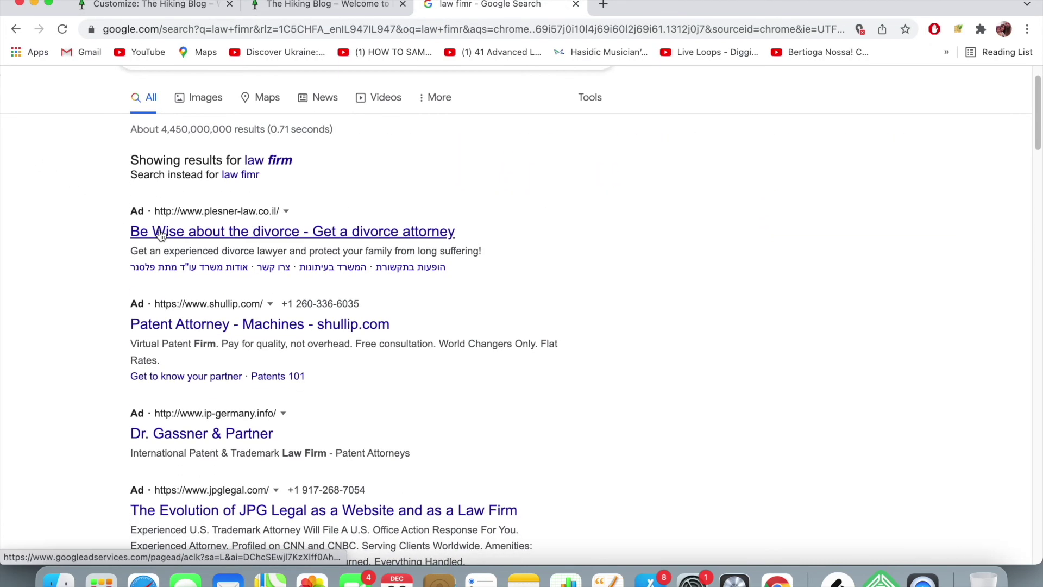
scroll(160, 234, down, 1)
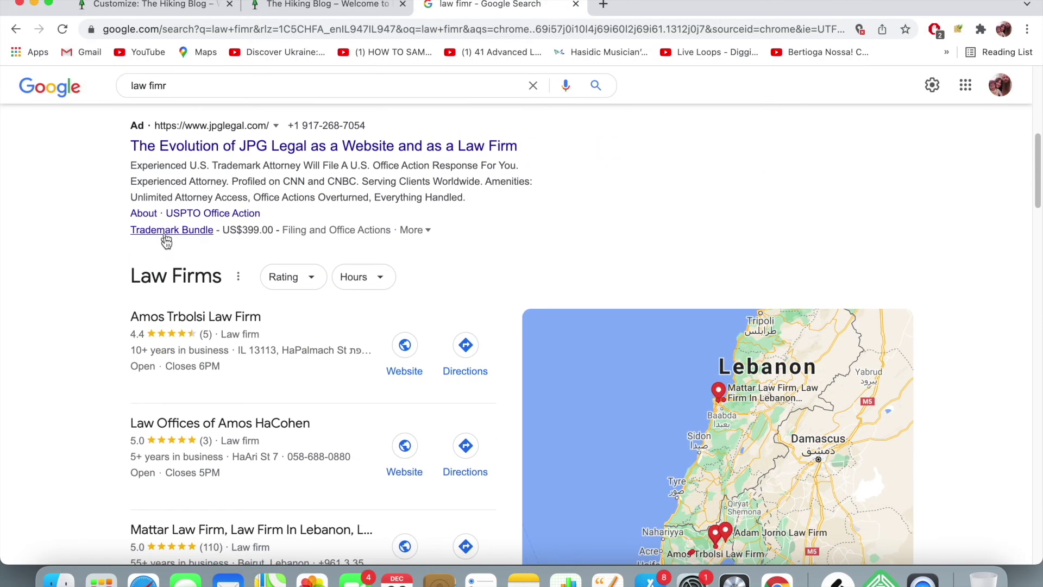
click(404, 345)
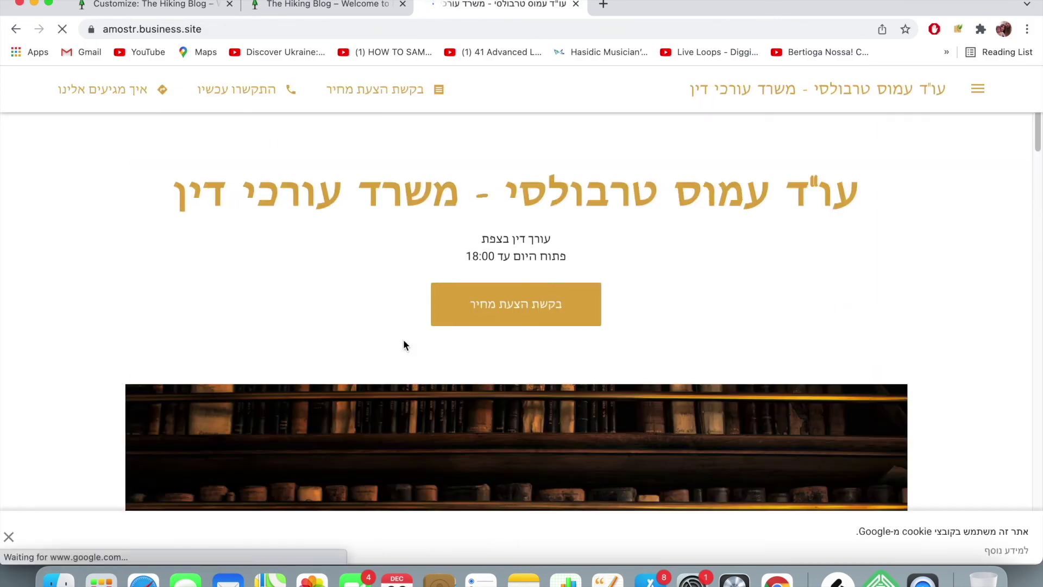
- Scroll the law firm's site to its contact section and 9:00–18:00 Sunday–Thursday opening hours
scroll(332, 288, down, 20)
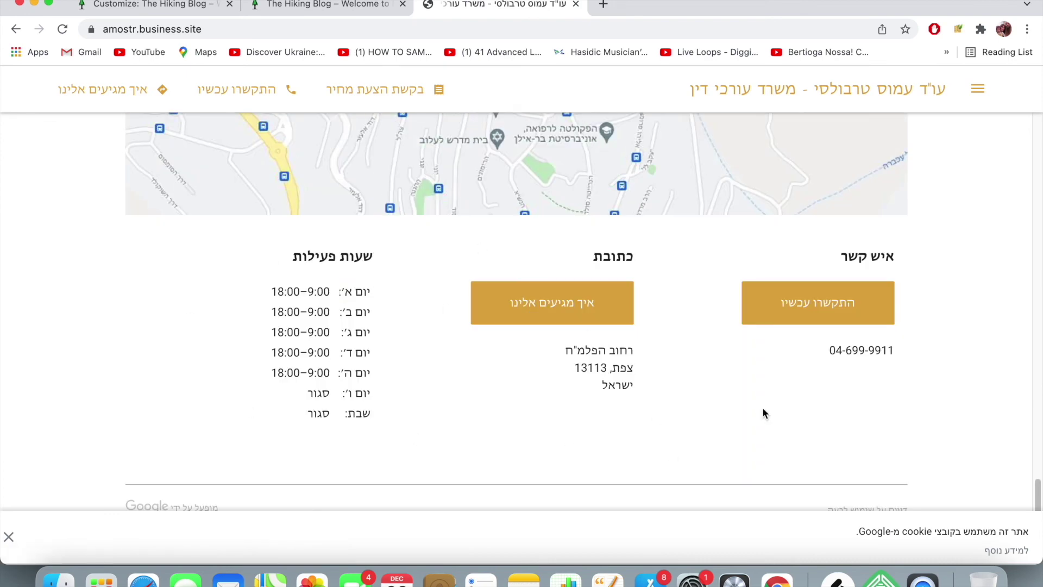
scroll(198, 361, up, 6)
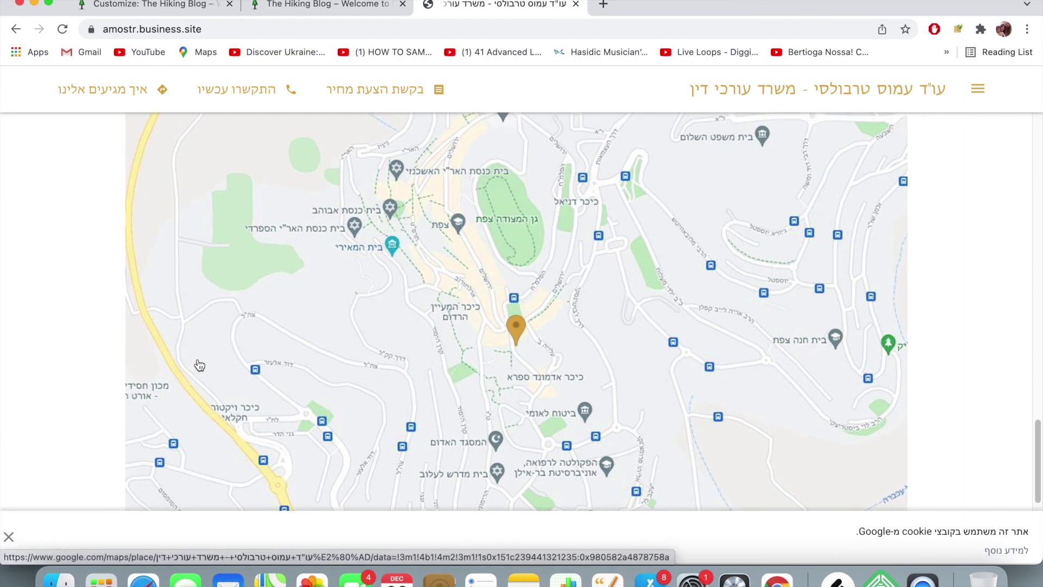
scroll(199, 365, up, 10)
scroll(199, 364, up, 5)
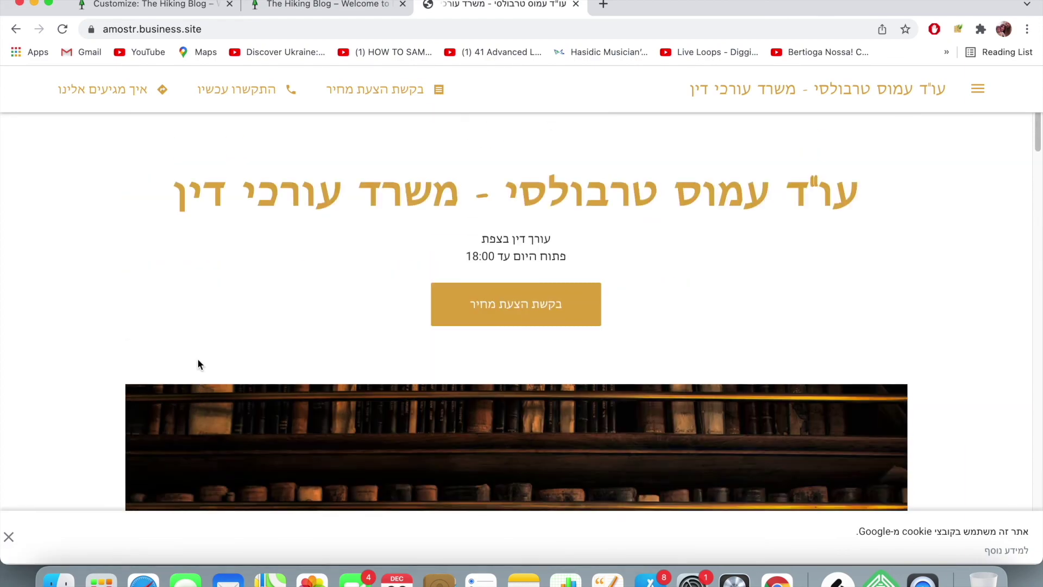
scroll(197, 361, down, 15)
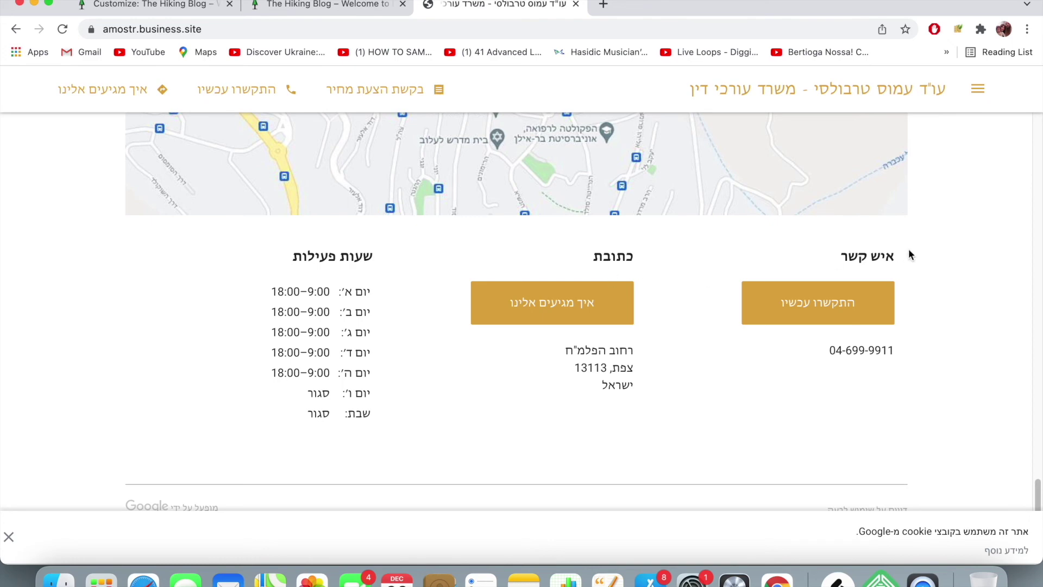
- Check the lower part of the Hiking Blog home page: calendar sidebar and copyright bar, no footer widgets
click(308, 12)
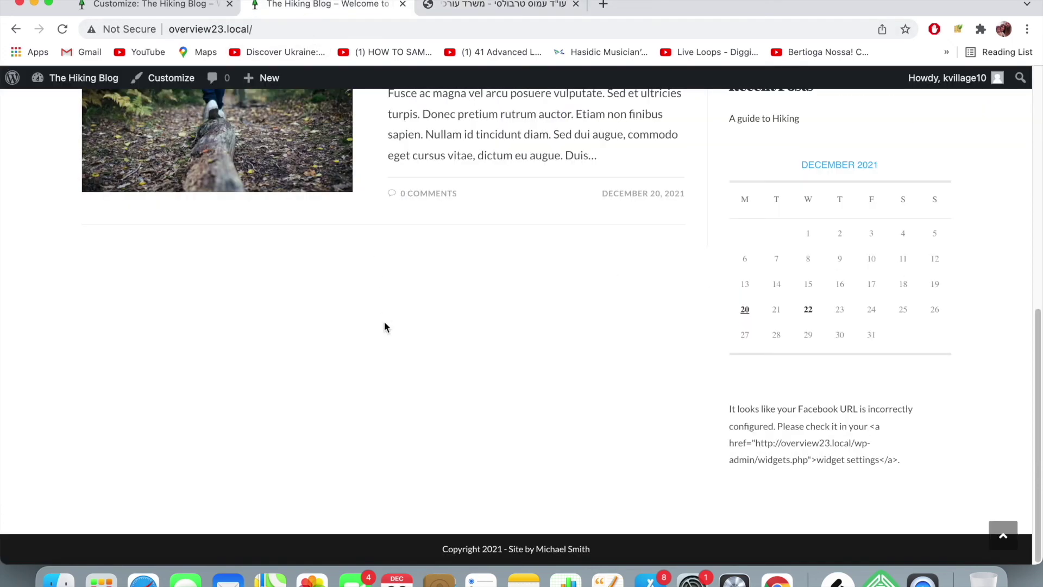
right_click(384, 327)
click(360, 490)
scroll(360, 490, up, 10)
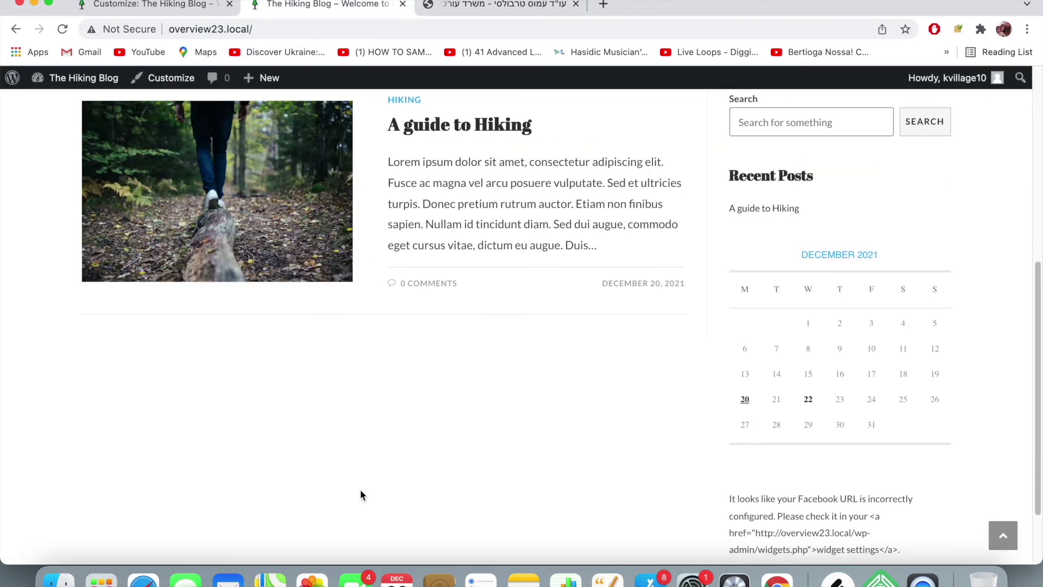
scroll(360, 491, down, 10)
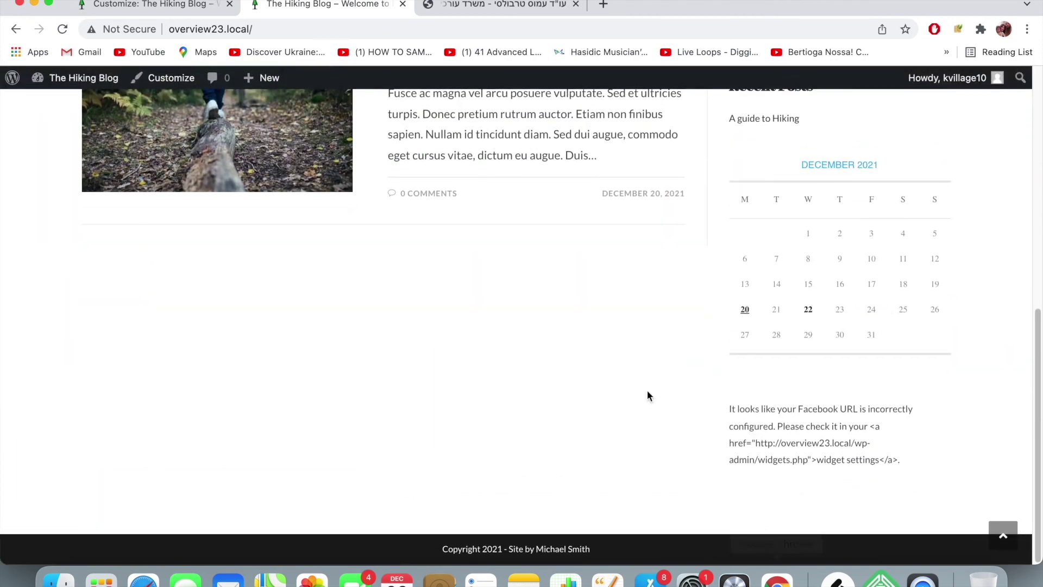
click(112, 6)
- Check Enable Footer Widgets so the footer widget area shows again
click(24, 175)
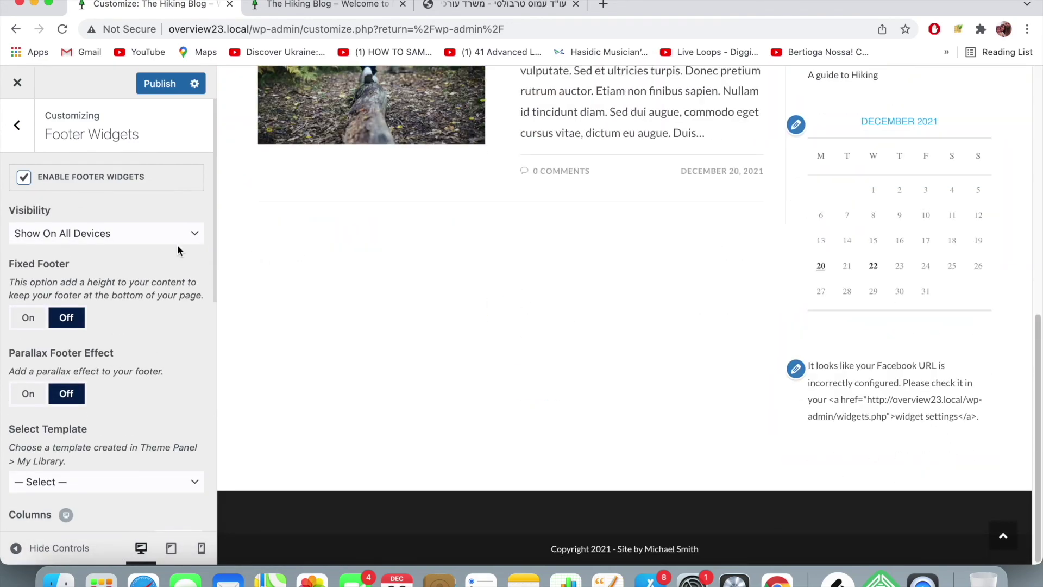
scroll(99, 243, down, 3)
scroll(99, 243, down, 10)
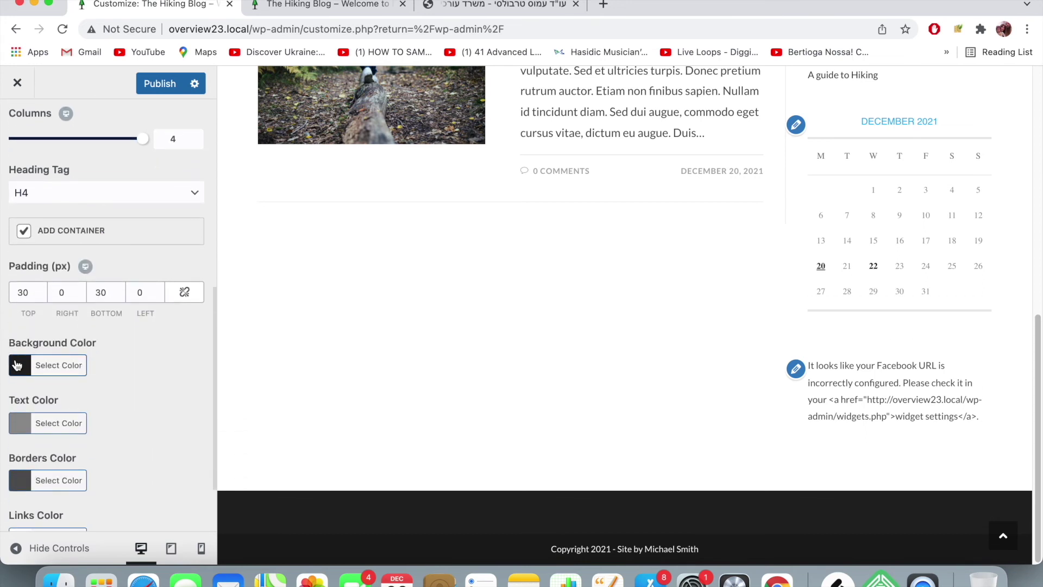
scroll(145, 362, down, 2)
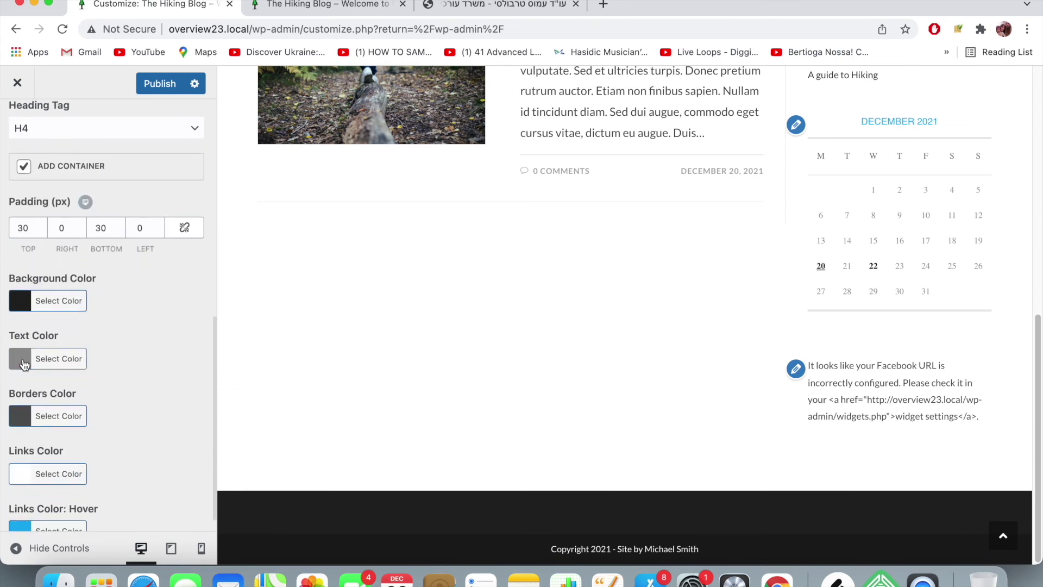
- Set the footer widget Text Color to white (#ffffff)
click(38, 363)
click(16, 436)
drag(16, 436, 12, 409)
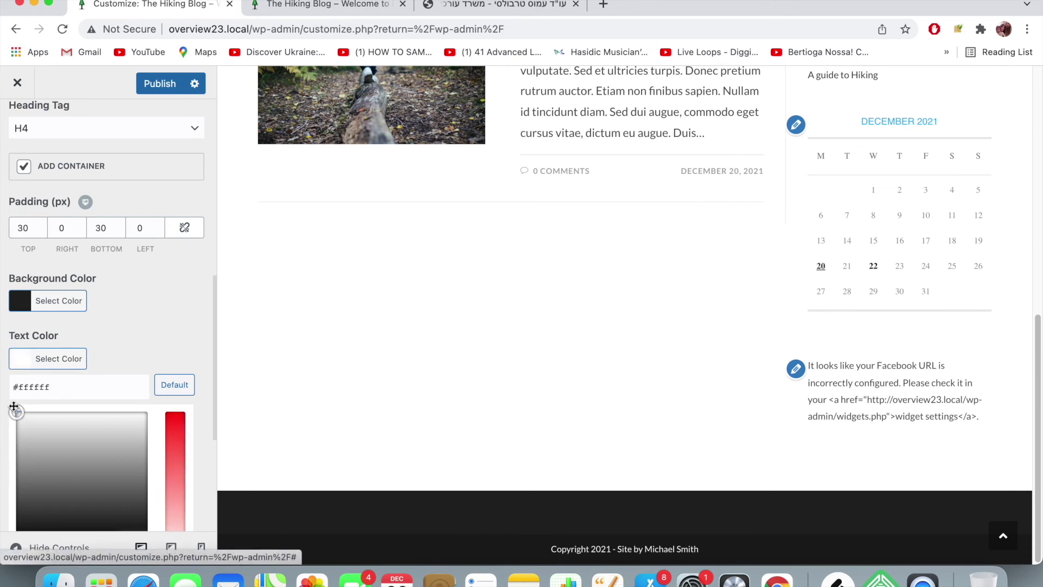
click(144, 336)
scroll(161, 350, down, 1)
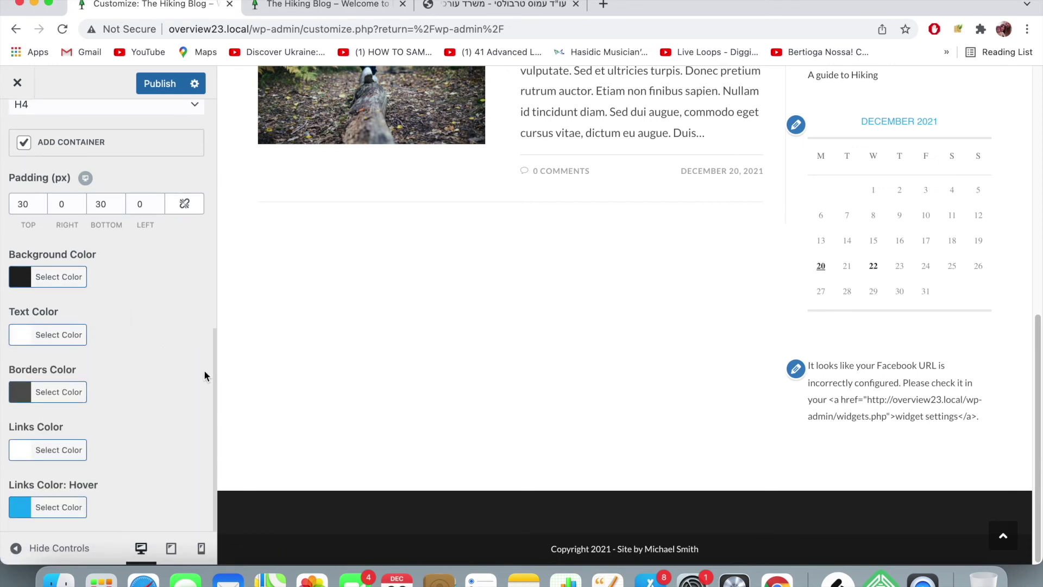
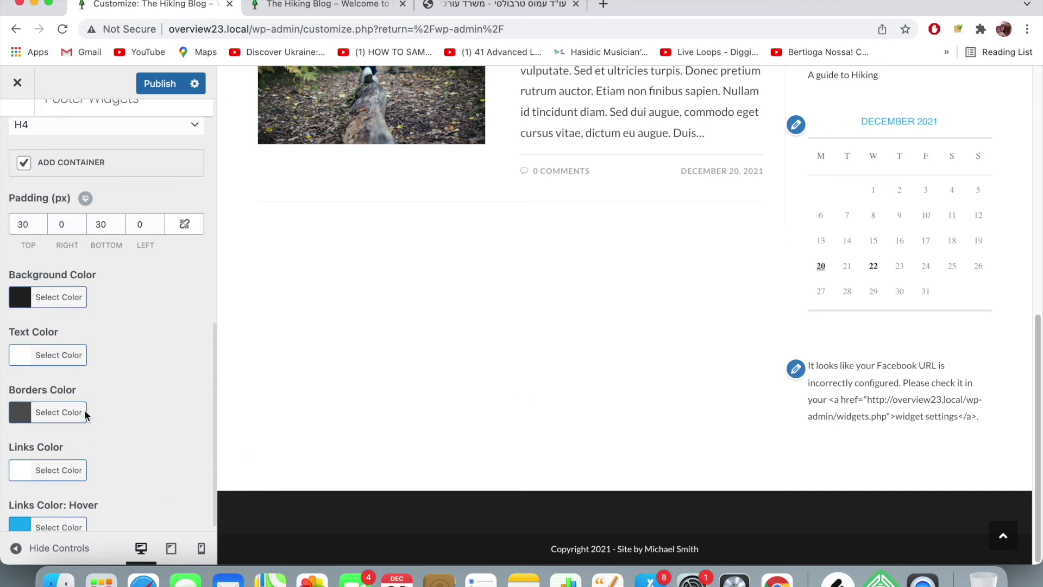
- Browse the Customizer sections and widget areas to find the Footer Widgets settings
scroll(83, 410, up, 3)
scroll(91, 395, down, 2)
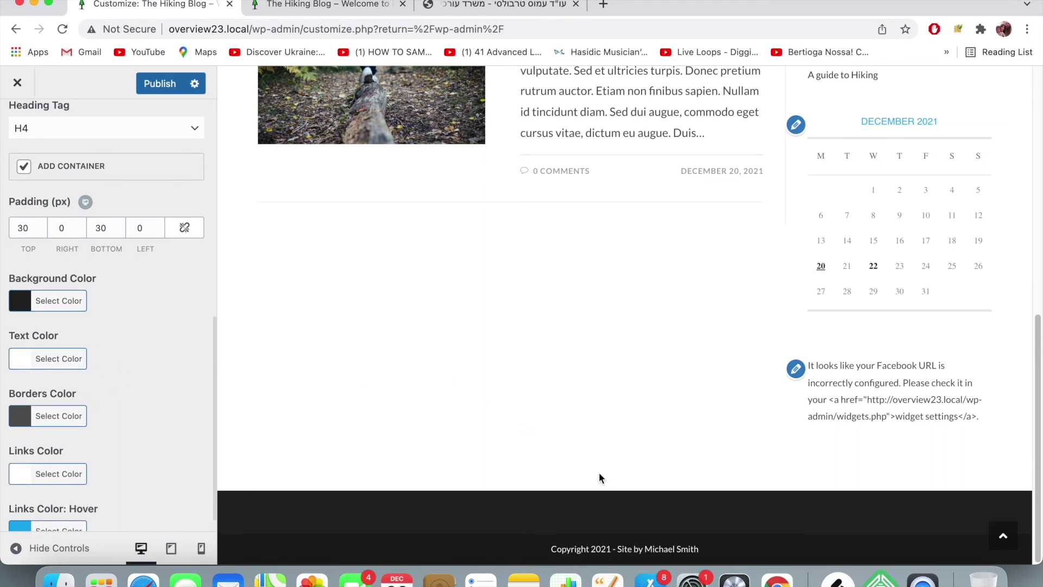
scroll(22, 271, up, 5)
click(16, 126)
scroll(27, 126, down, 2)
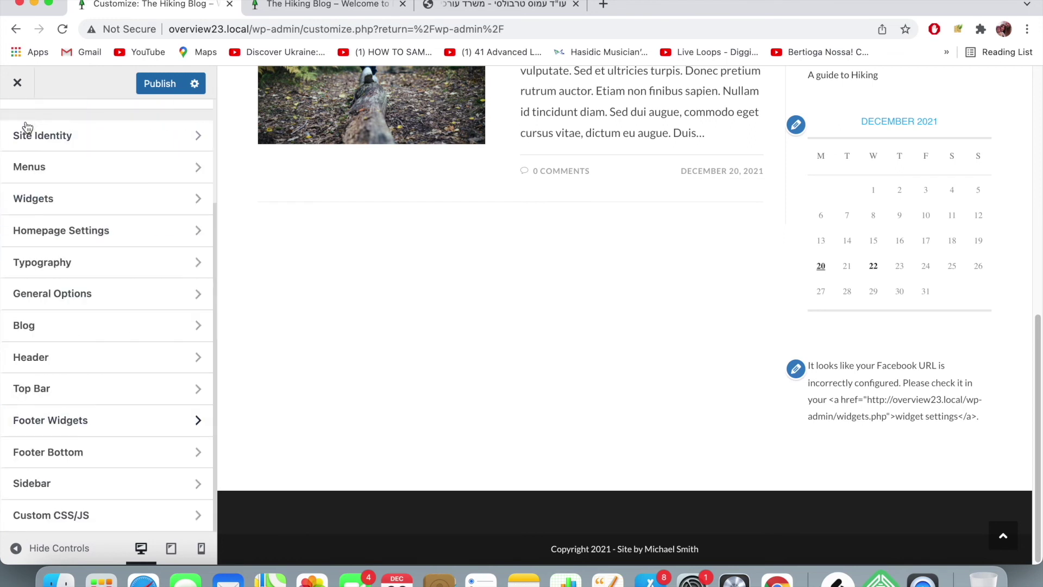
click(57, 198)
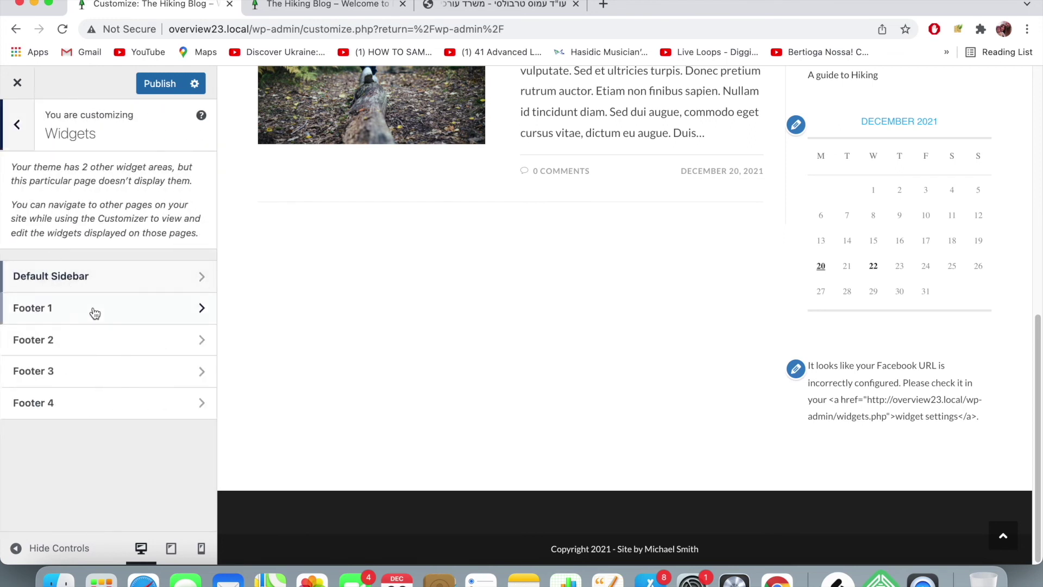
click(17, 124)
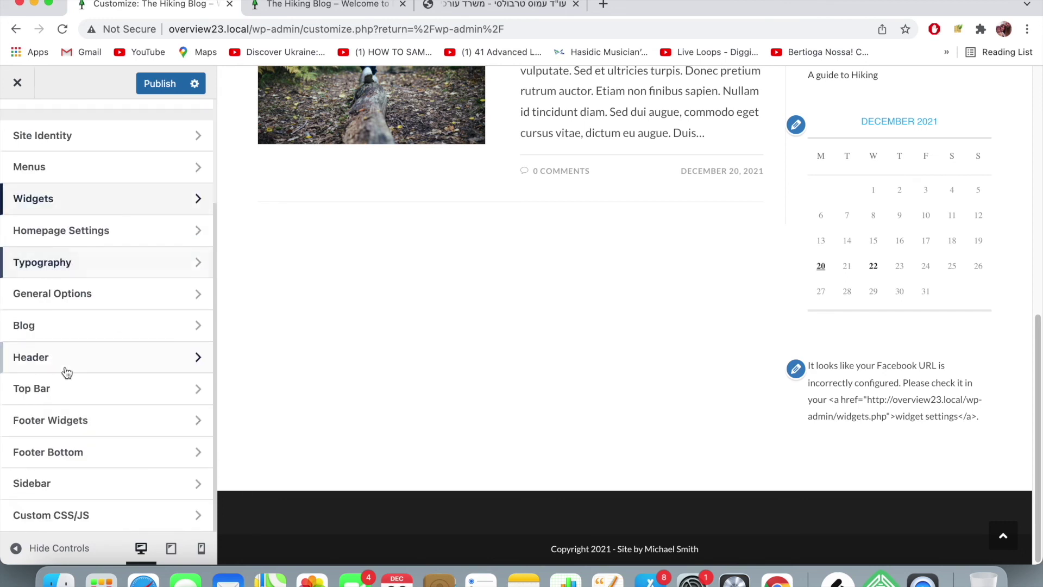
- Lower the Footer Widgets column count from 4 to 3
click(90, 429)
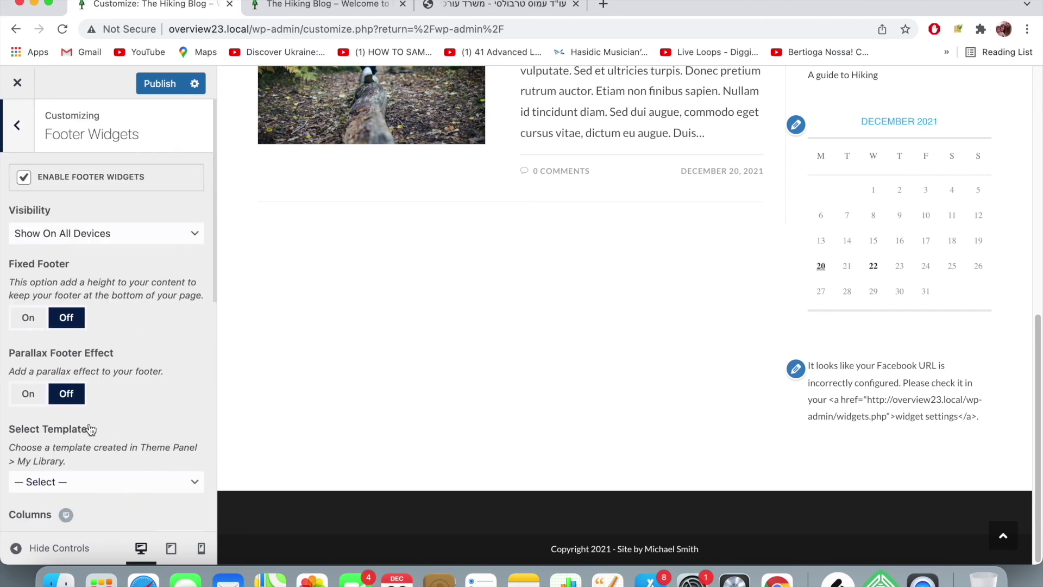
scroll(133, 345, down, 3)
scroll(133, 348, down, 4)
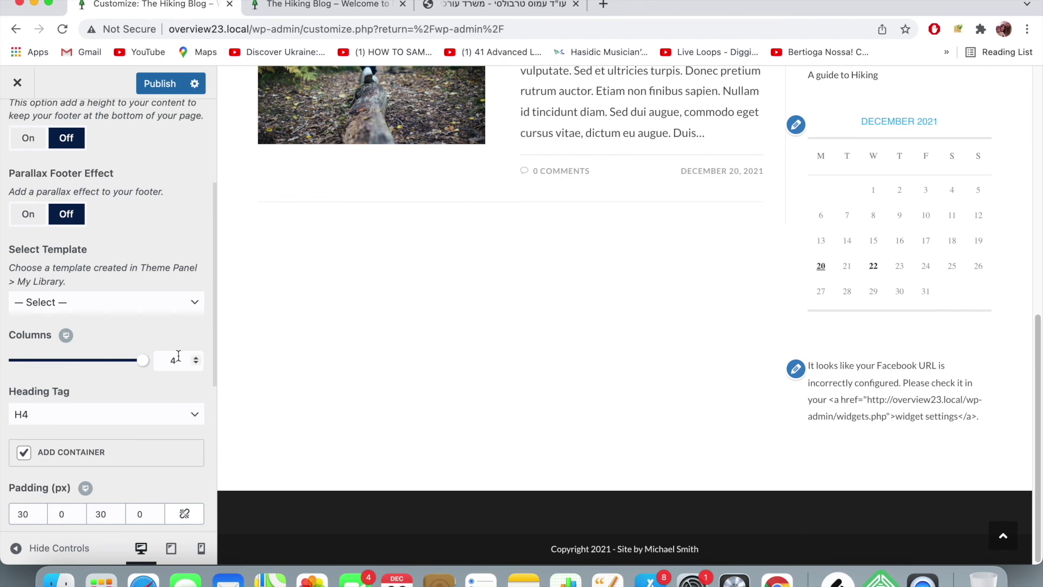
click(196, 364)
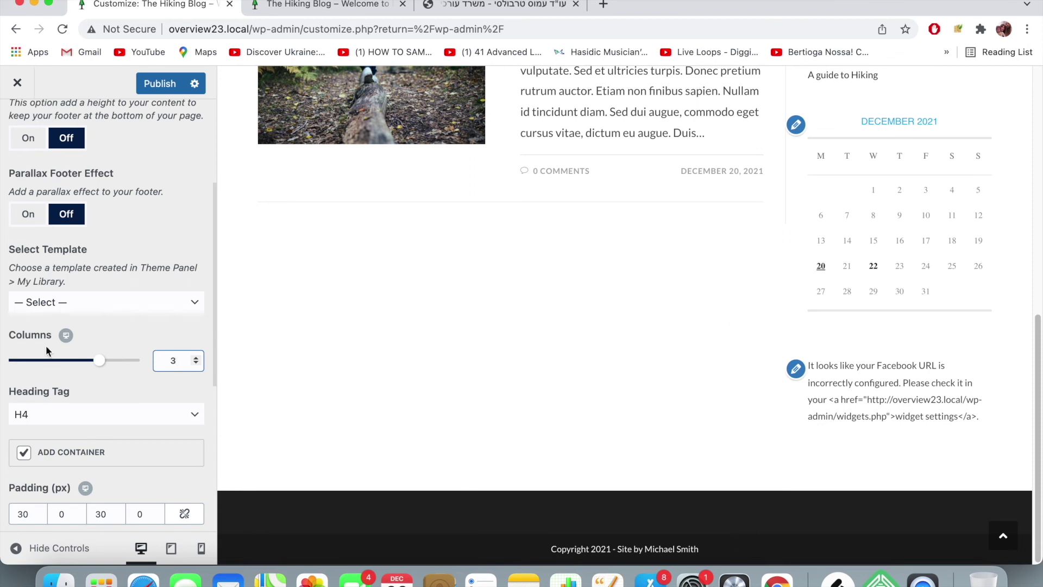
scroll(112, 153, up, 5)
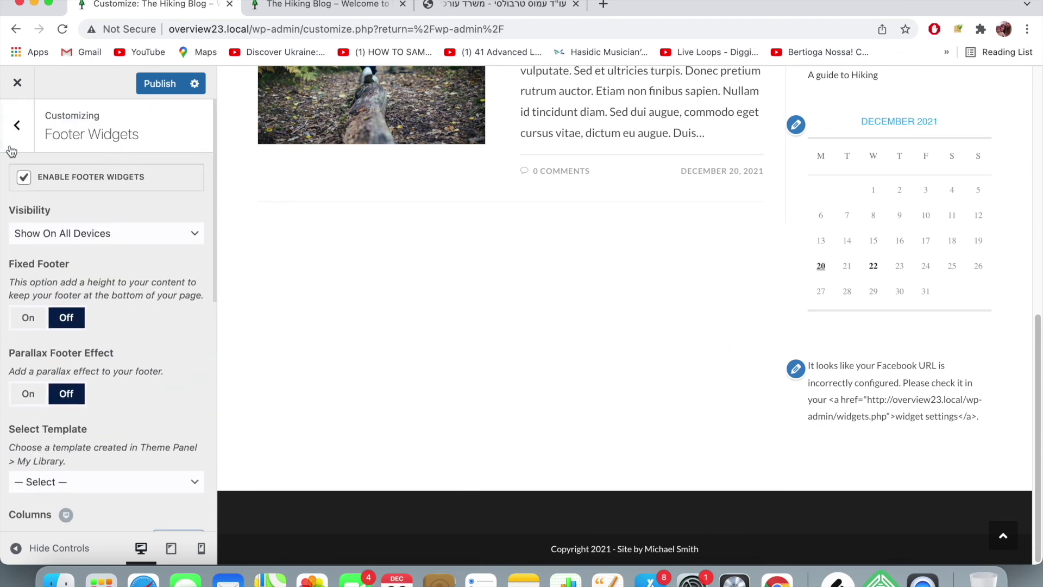
- Insert an empty YouTube embed block into the Footer 1 widget area from the Embeds list
click(13, 141)
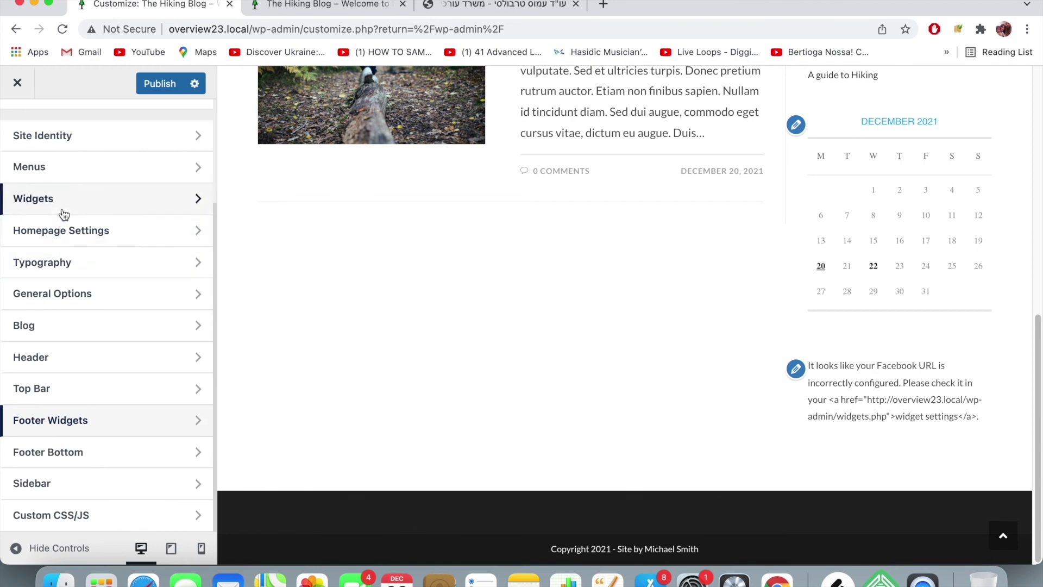
click(63, 203)
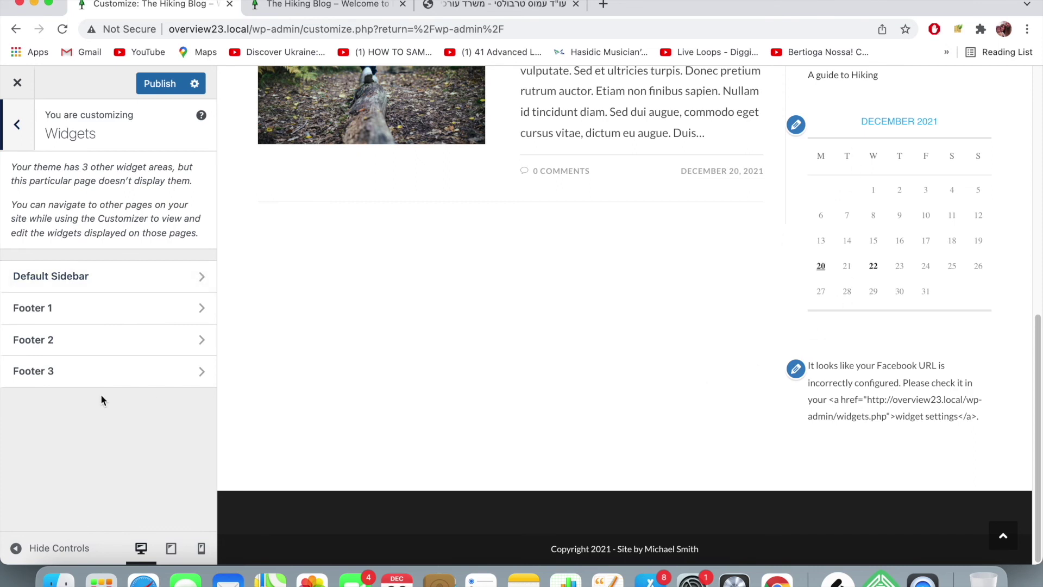
click(80, 316)
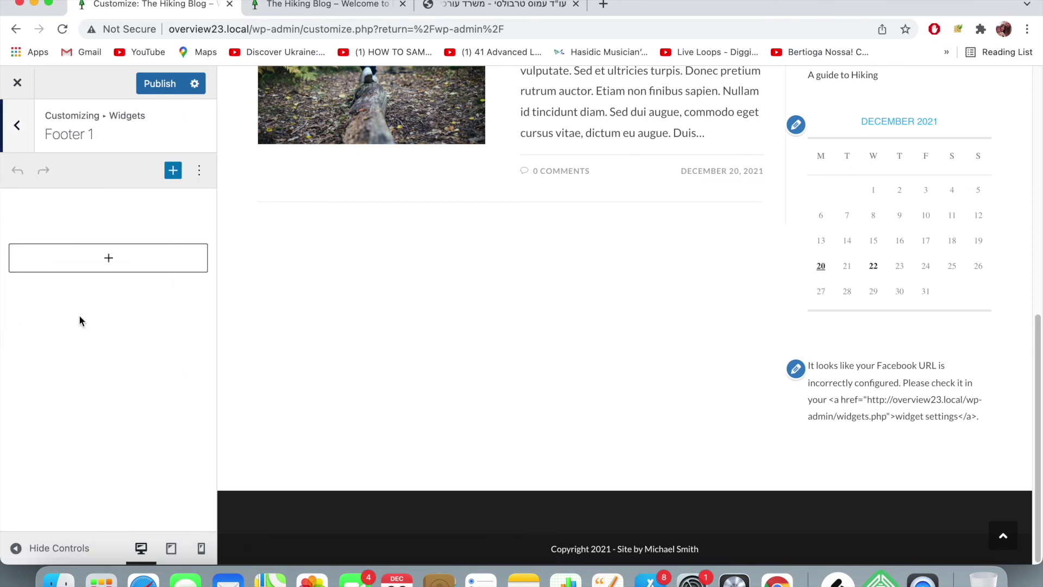
click(106, 271)
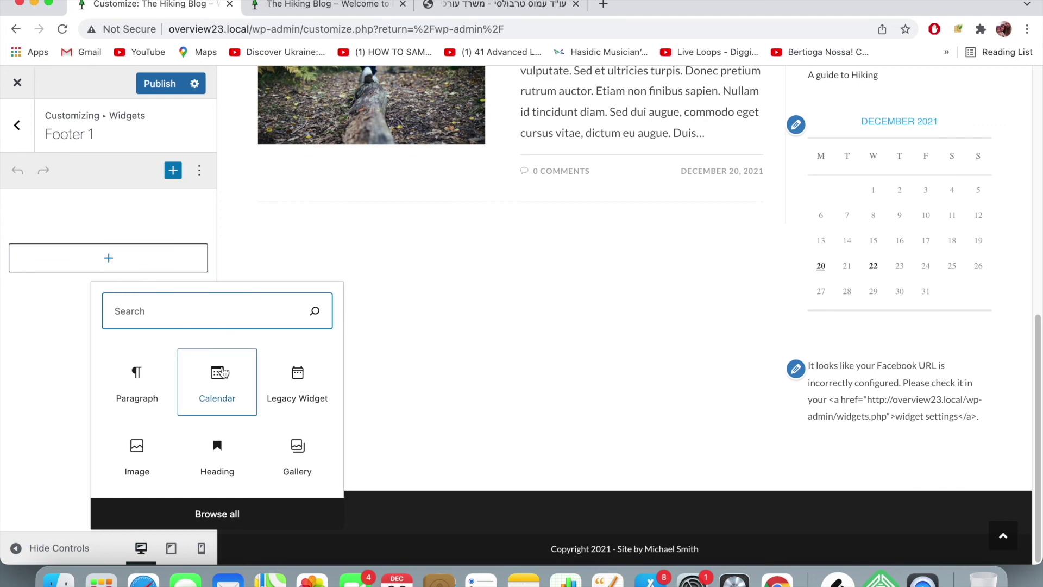
click(221, 517)
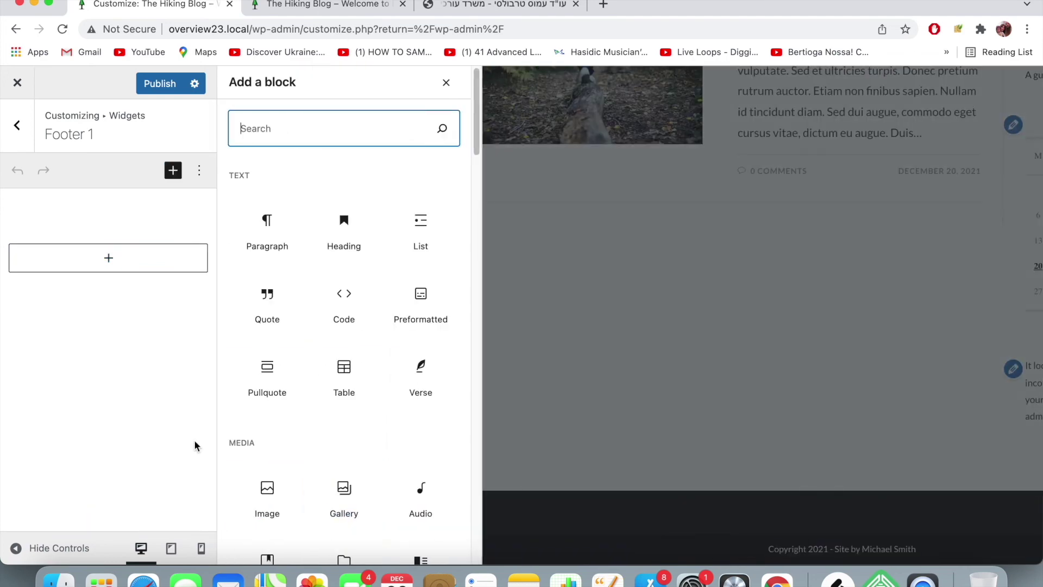
scroll(349, 430, down, 20)
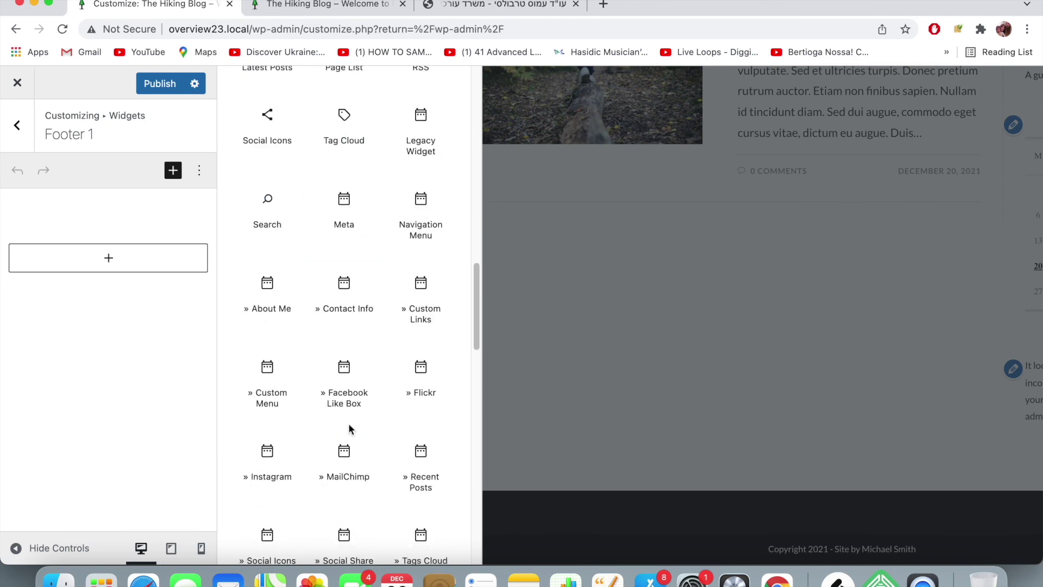
scroll(350, 429, down, 3)
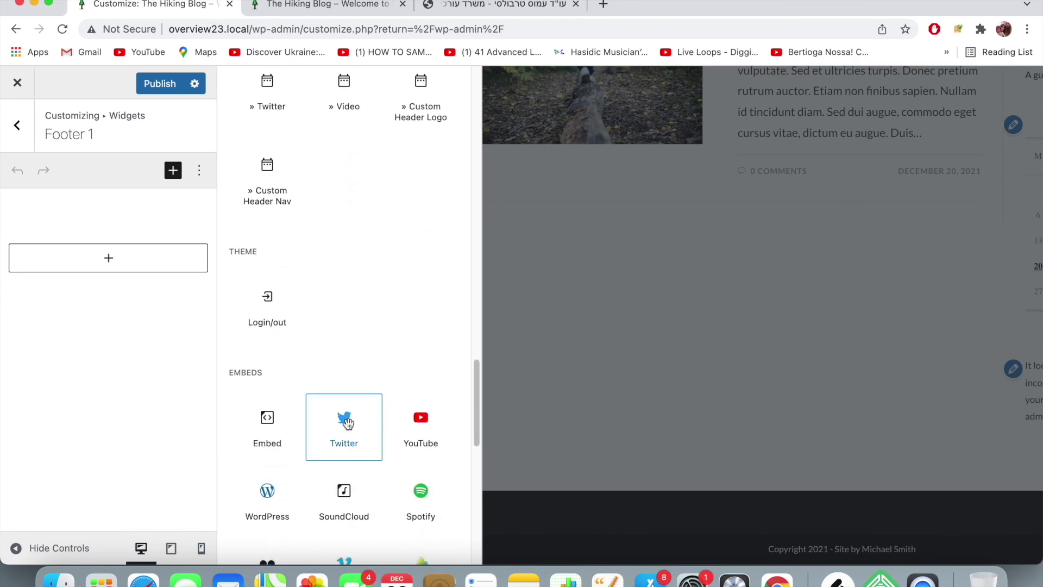
click(417, 443)
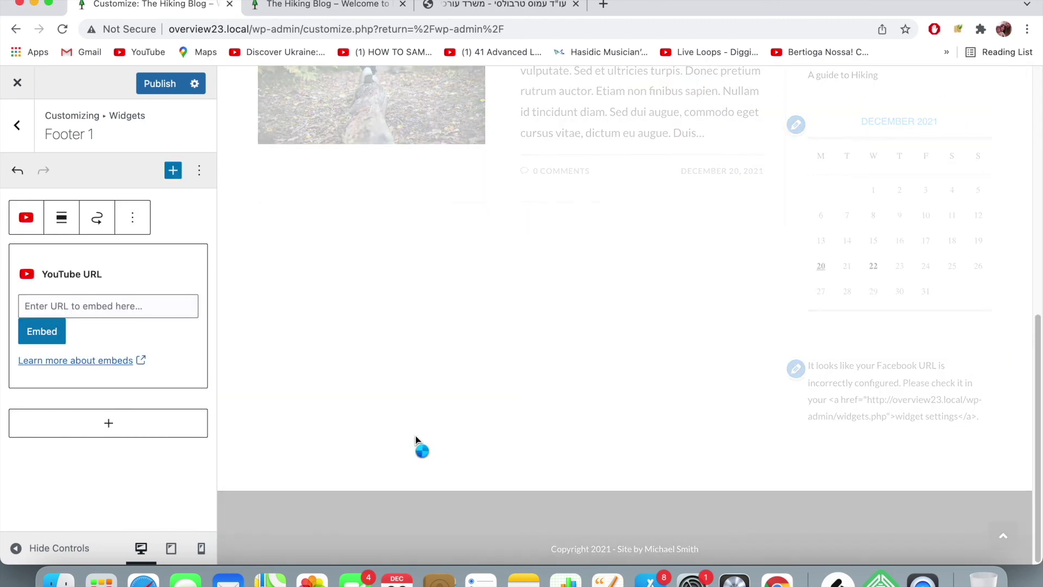
- Go to youtube.com in a new tab and open the Severance official teaser
key(super+t)
text(y)
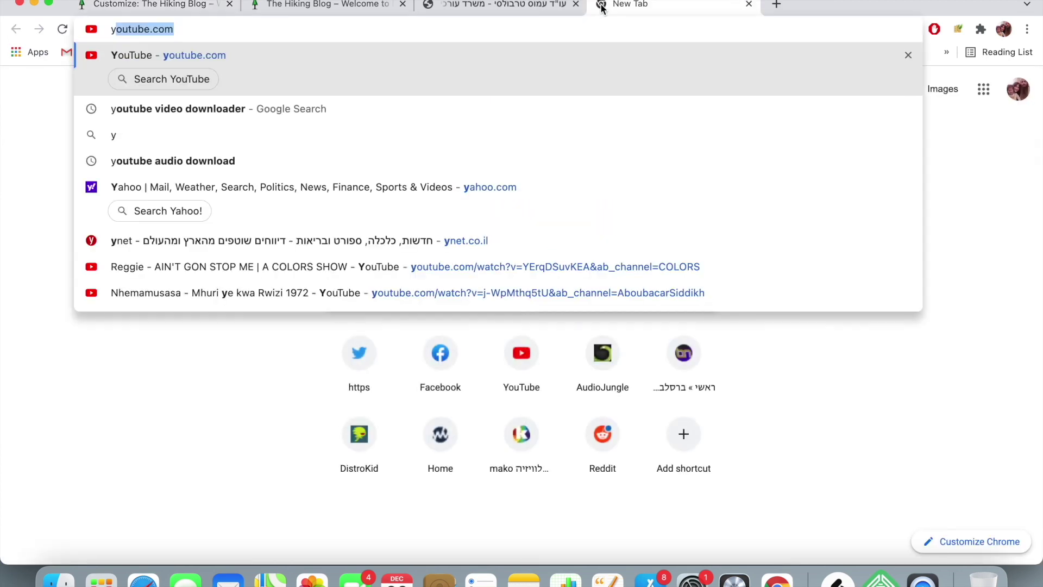
key(Return)
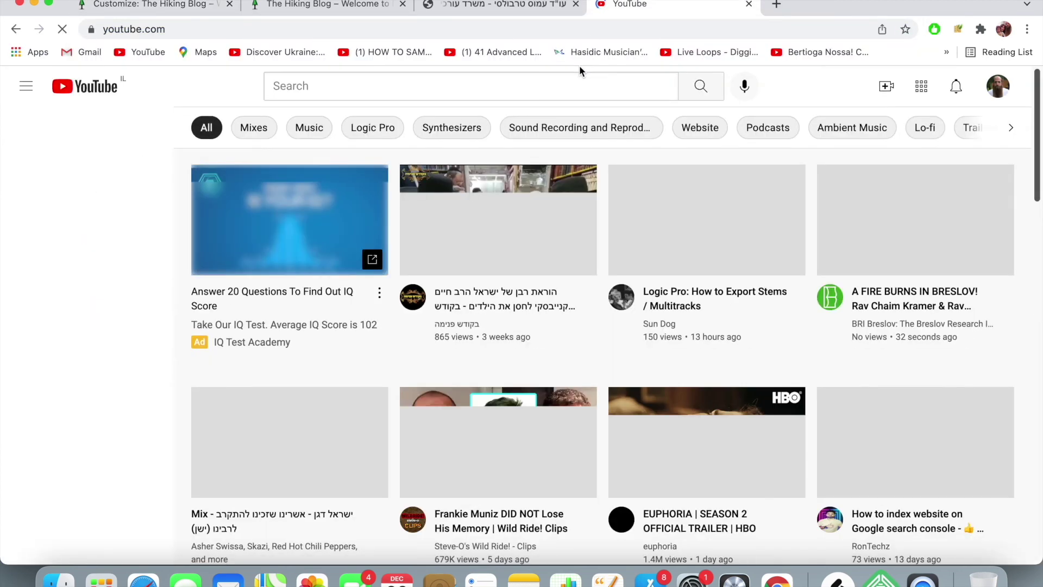
scroll(473, 273, down, 1)
scroll(476, 273, down, 5)
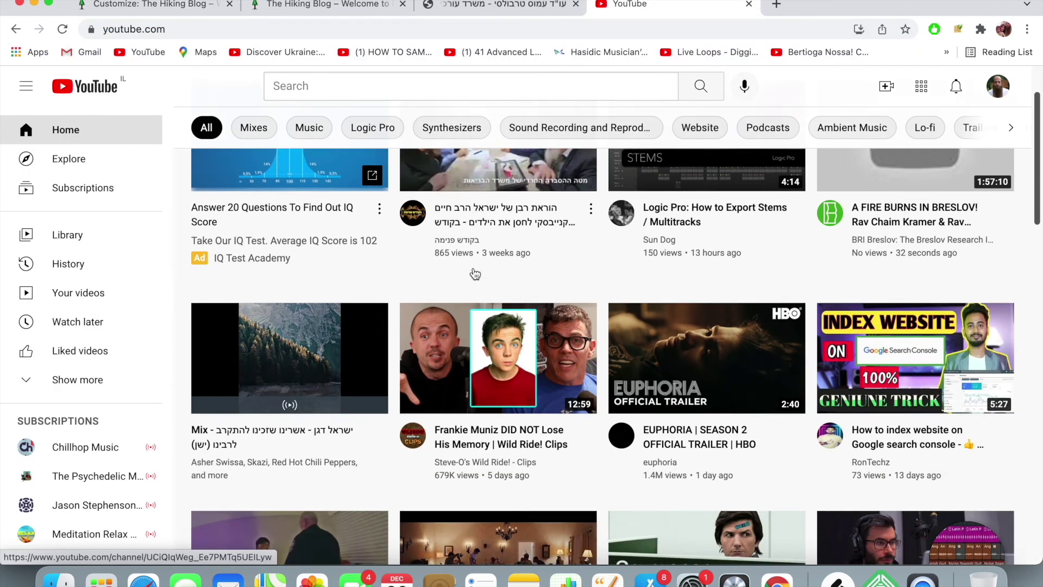
scroll(475, 273, down, 4)
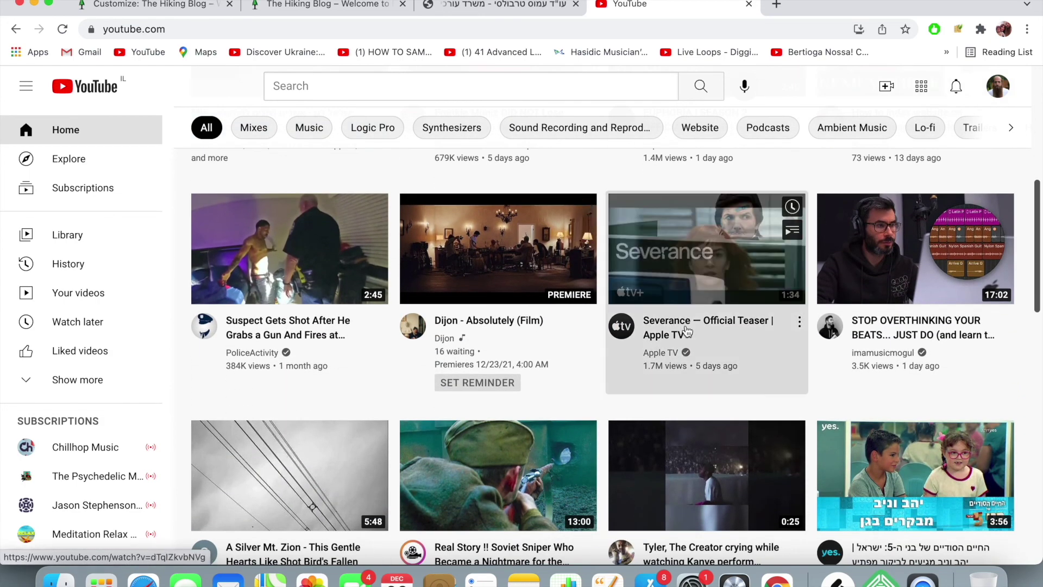
click(687, 329)
- Pause the teaser, select its URL, and return to the Customize tab
click(70, 458)
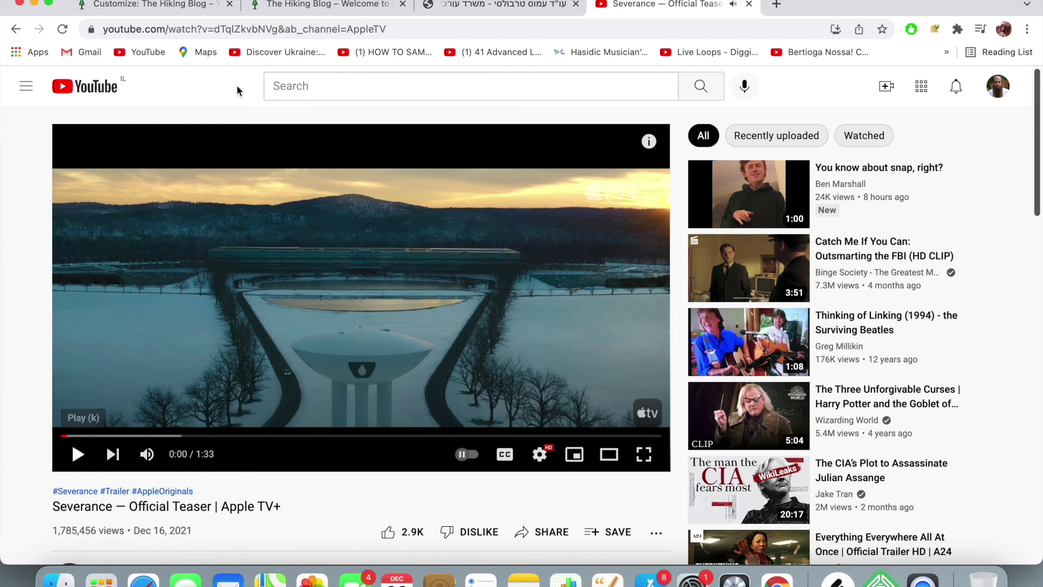
click(275, 28)
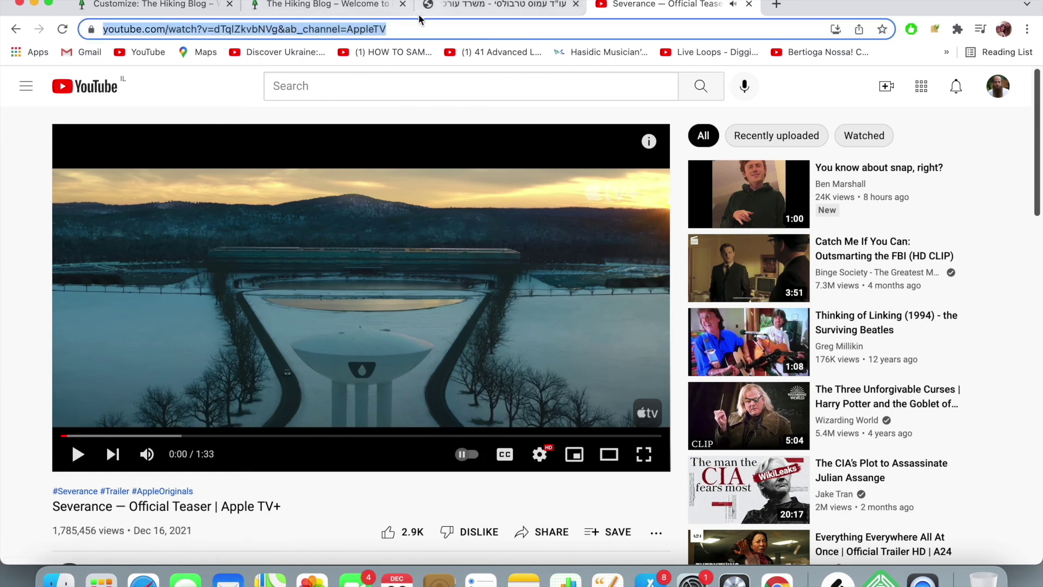
click(119, 10)
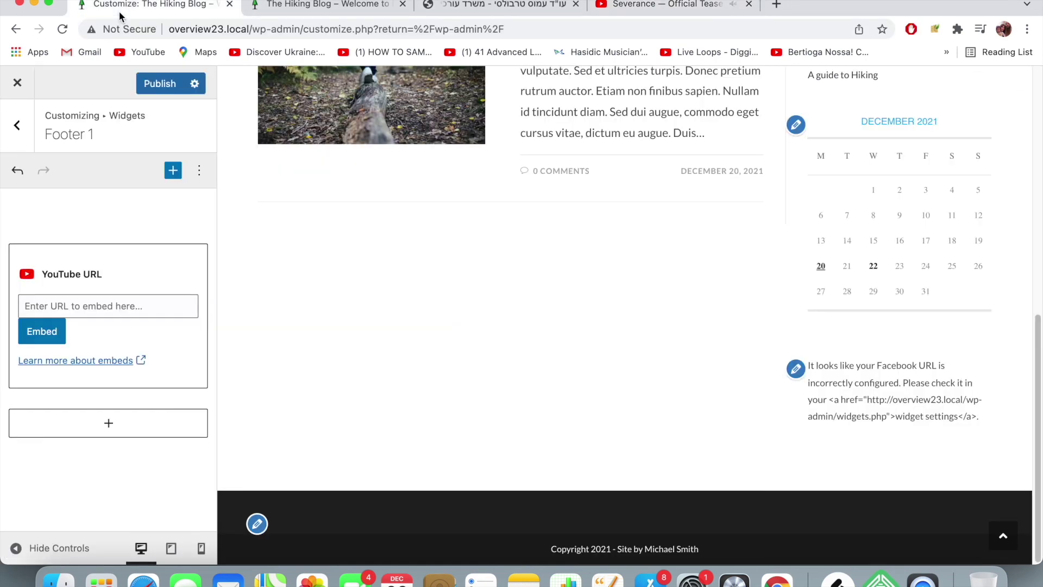
- Paste the Severance teaser link into the YouTube block and embed the video
click(106, 311)
key(ctrl+v)
click(50, 333)
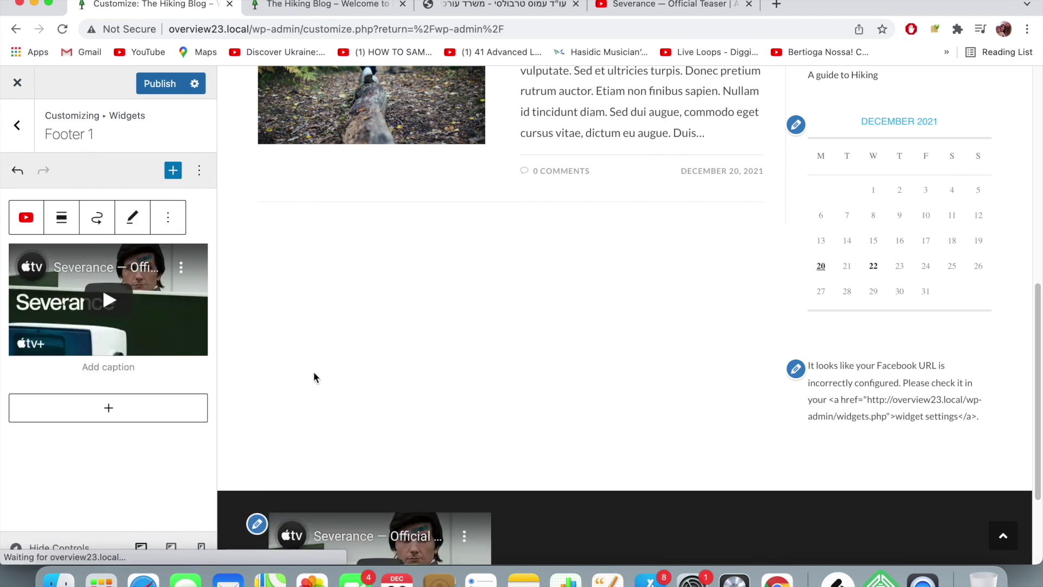
- Caption the video 'Hey Check out my latest vlog!'
scroll(294, 372, down, 5)
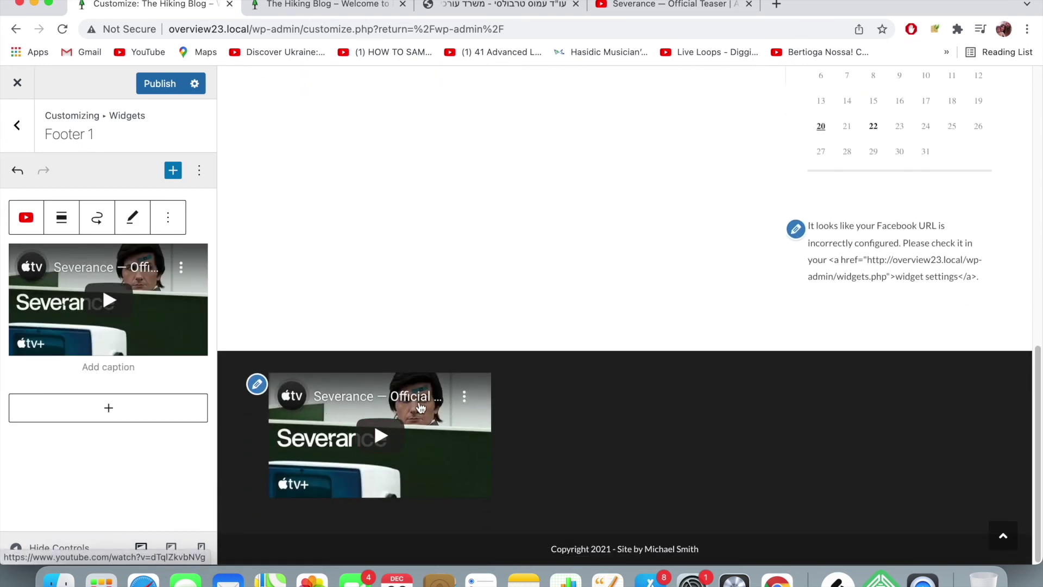
click(103, 366)
text(Hey)
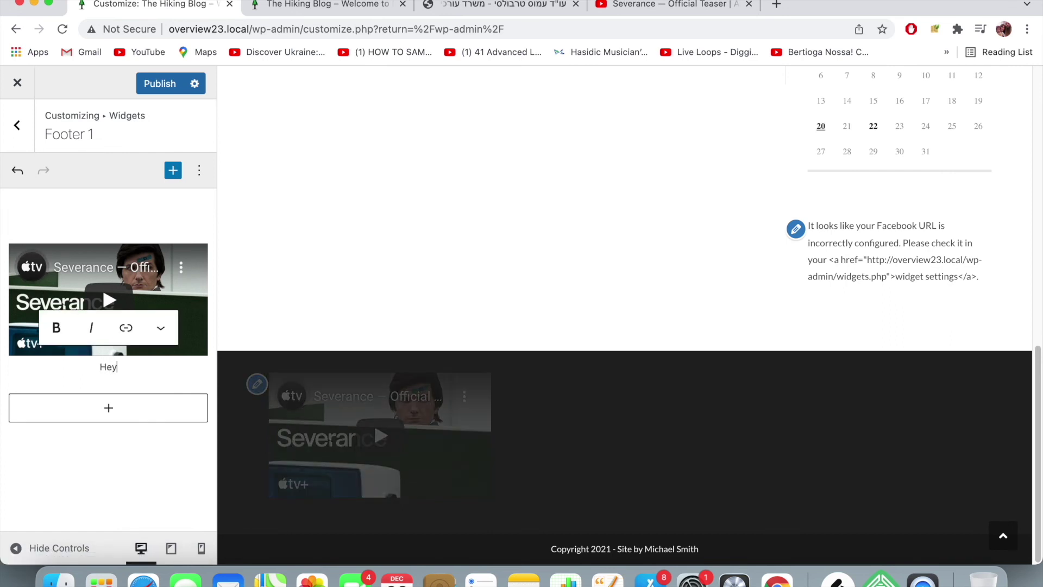
text( Check out my latest b)
text(log!)
key(BackSpace)
key(BackSpace)
key(BackSpace)
key(BackSpace)
key(BackSpace)
text(vlog!)
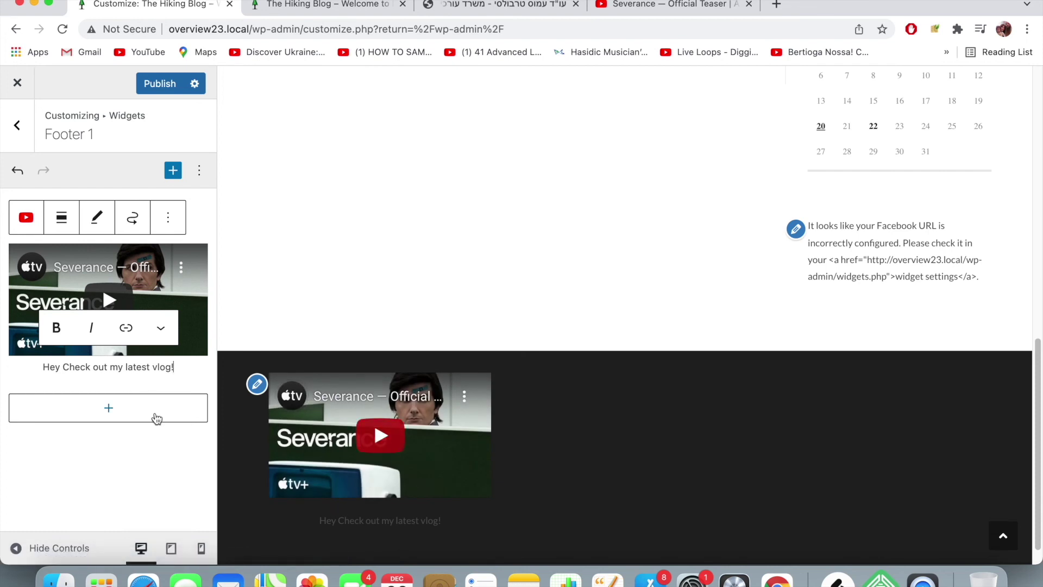
- Make the caption text bold and deselect the block
drag(175, 368, 42, 348)
click(56, 327)
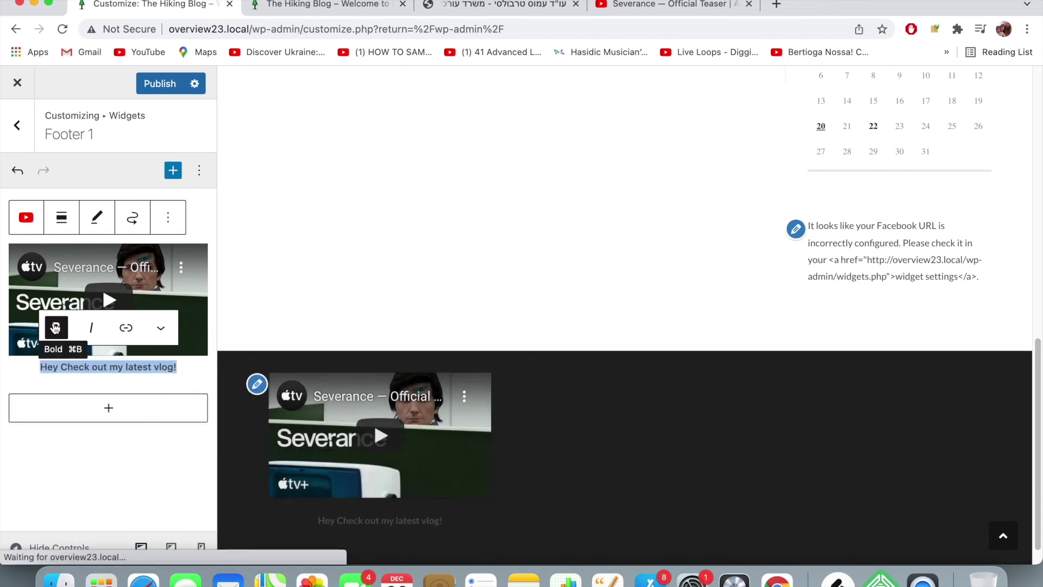
click(160, 328)
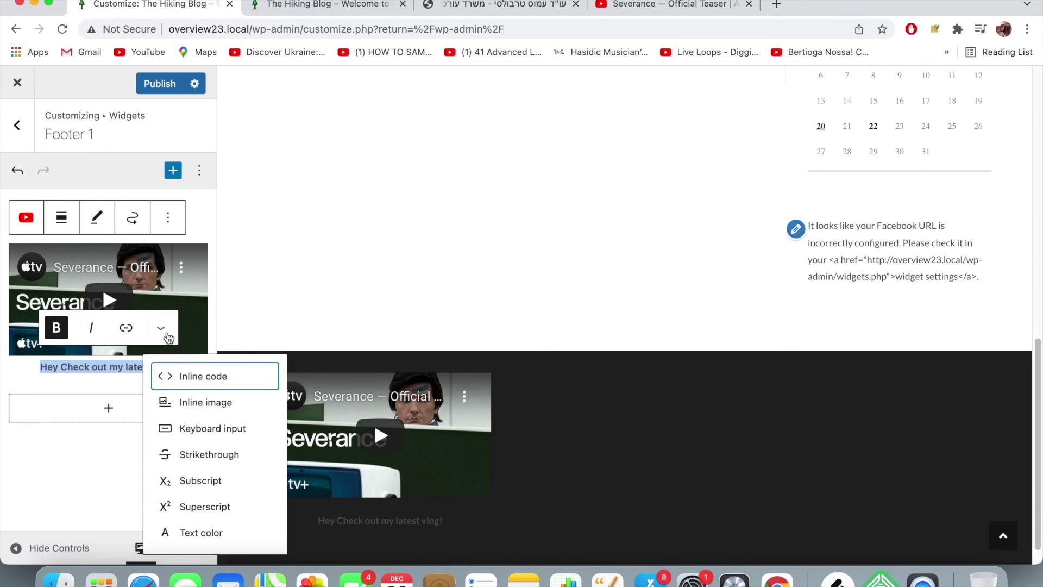
click(67, 503)
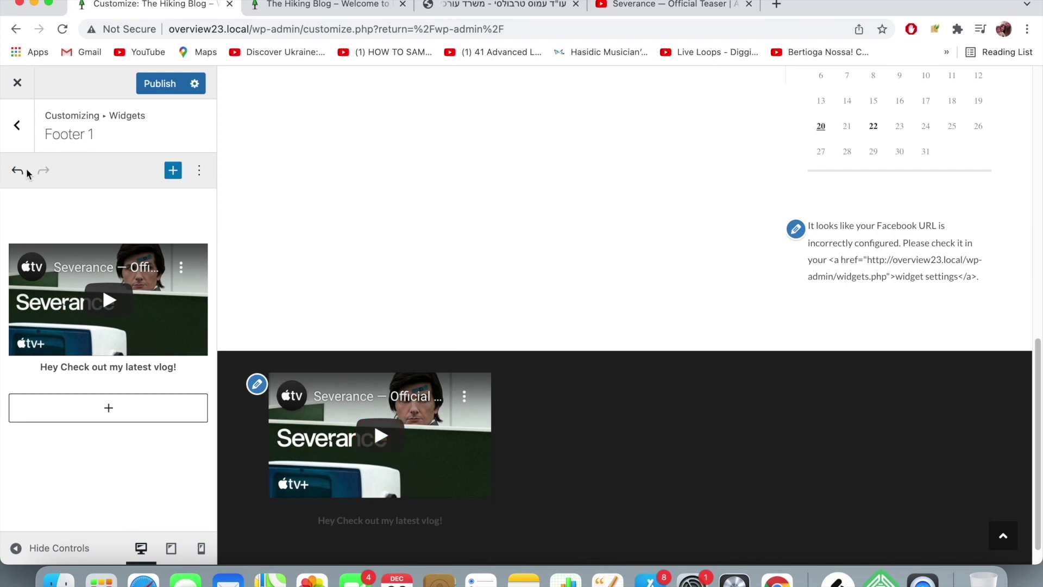
- Open Footer 2, try adding a block and searching 'info', then discard it
click(20, 147)
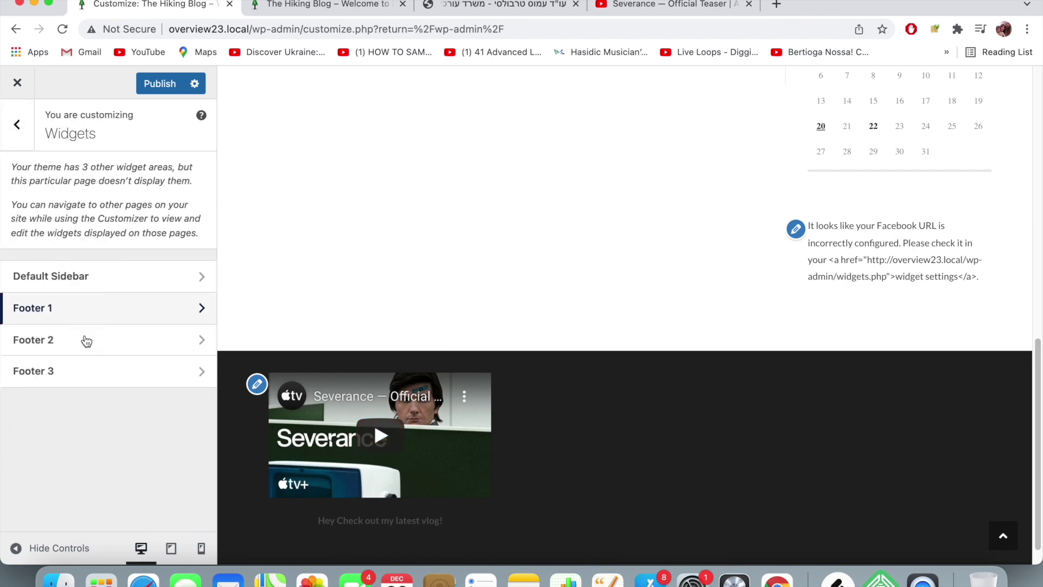
click(85, 340)
click(104, 269)
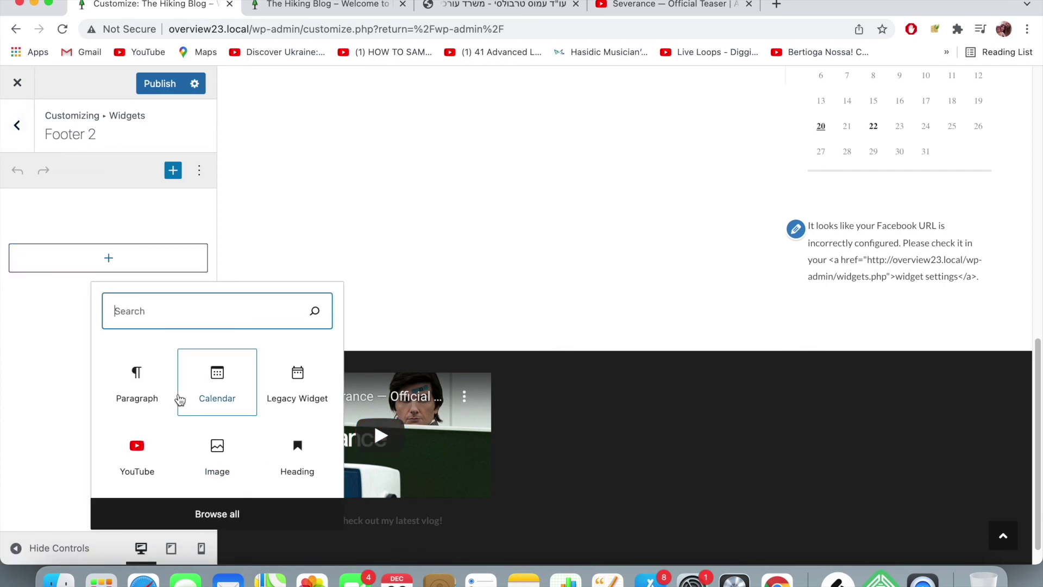
click(204, 401)
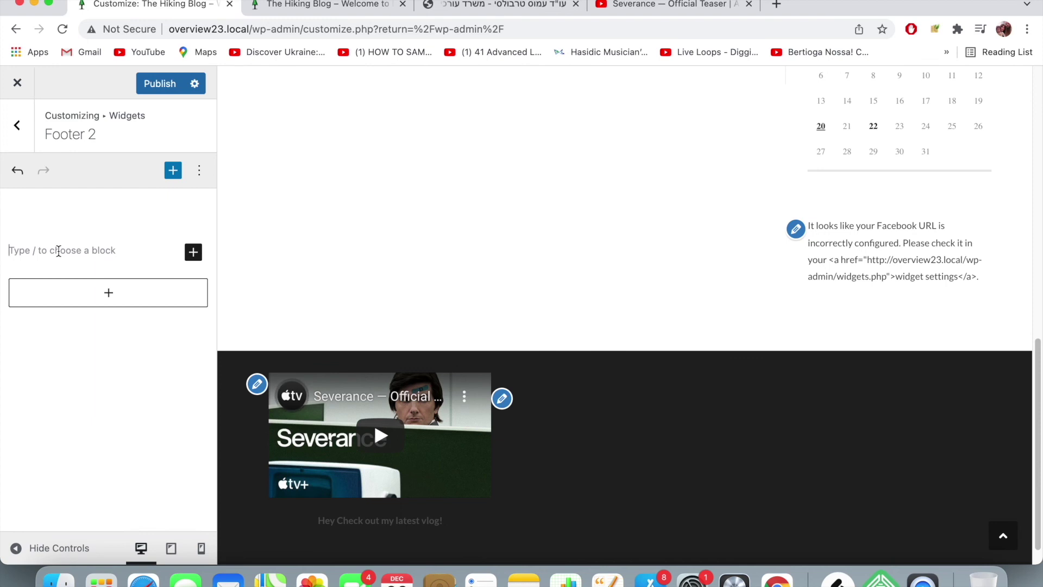
text(Hey y)
key(BackSpace)
key(BackSpace)
key(BackSpace)
key(BackSpace)
key(BackSpace)
key(BackSpace)
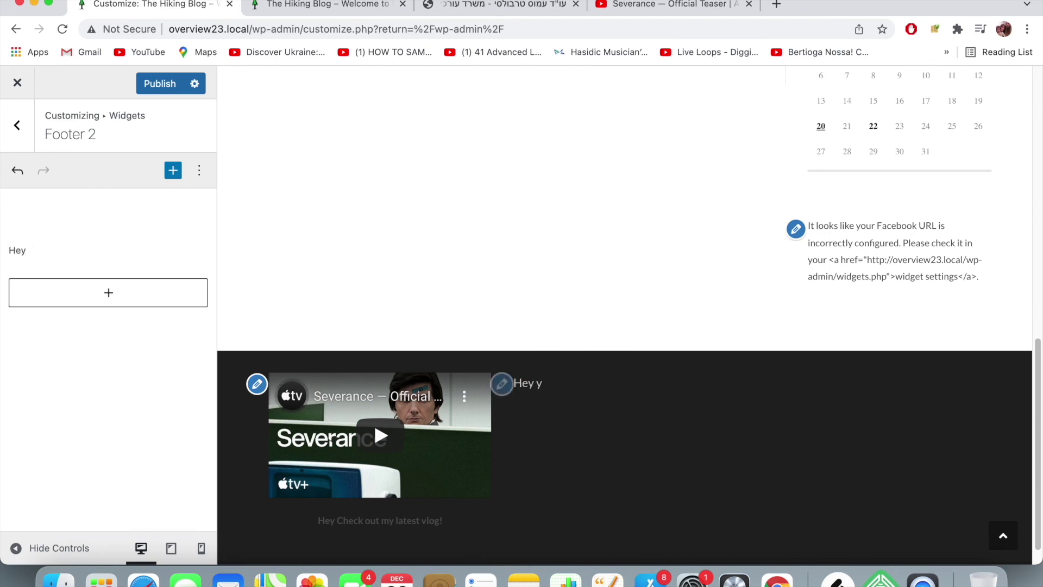
key(Return)
text(info)
key(BackSpace)
key(BackSpace)
key(BackSpace)
key(BackSpace)
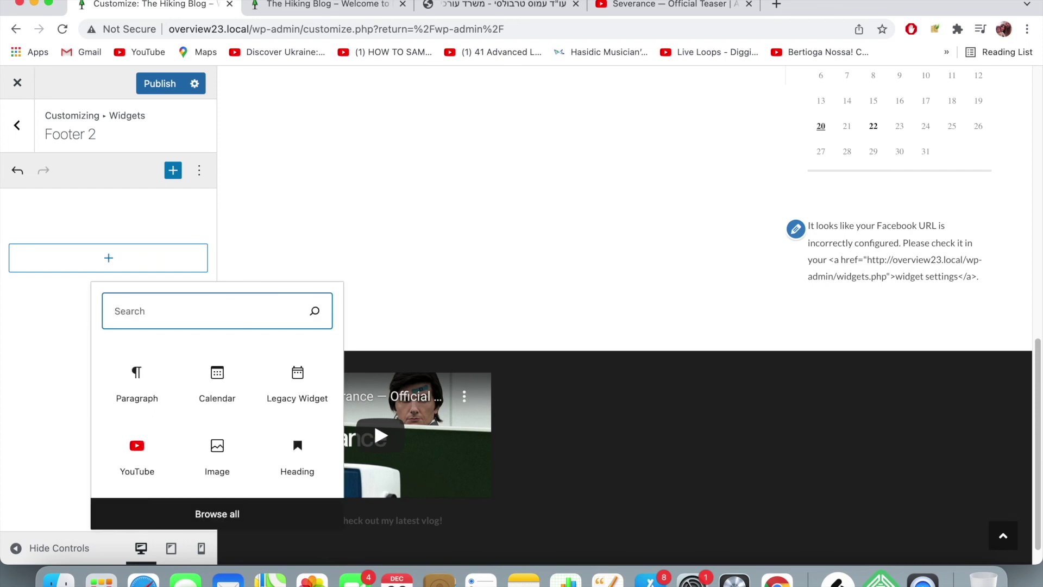
click(54, 286)
- Add paragraphs 'Contact info: email me at.........' and 'call me at ........' to Footer 2
click(77, 268)
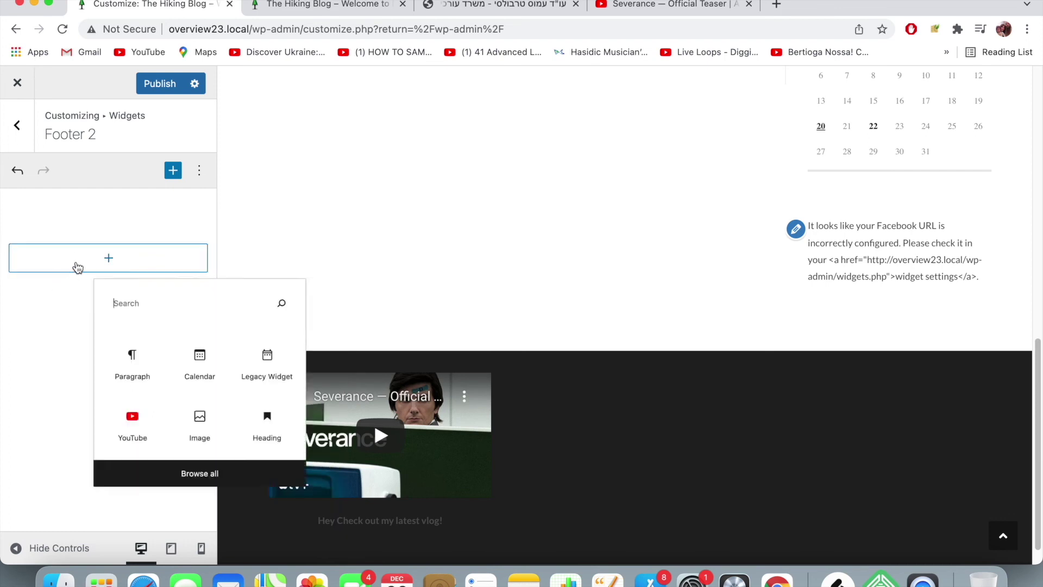
click(143, 394)
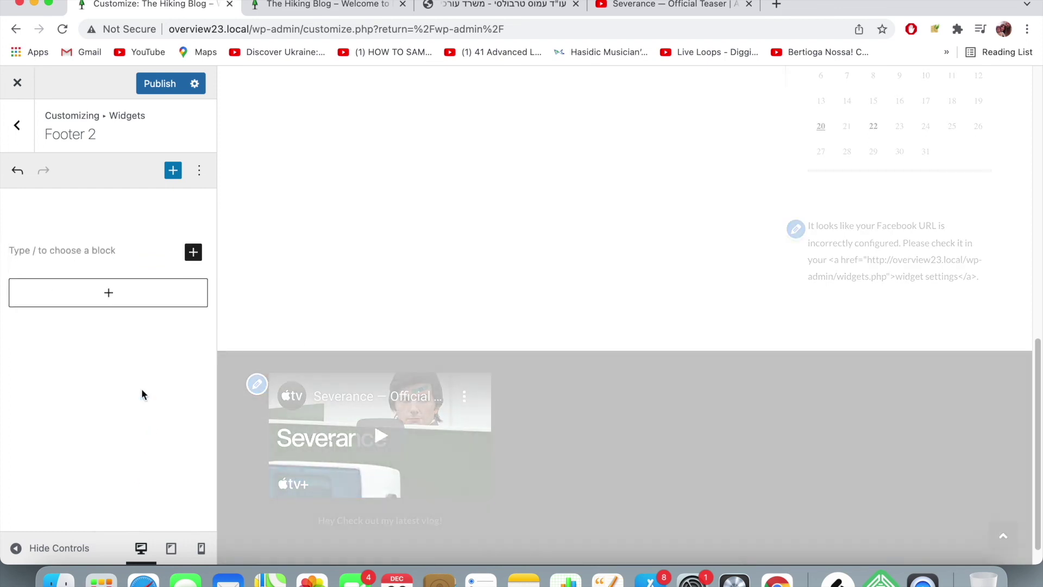
text(Contact info:)
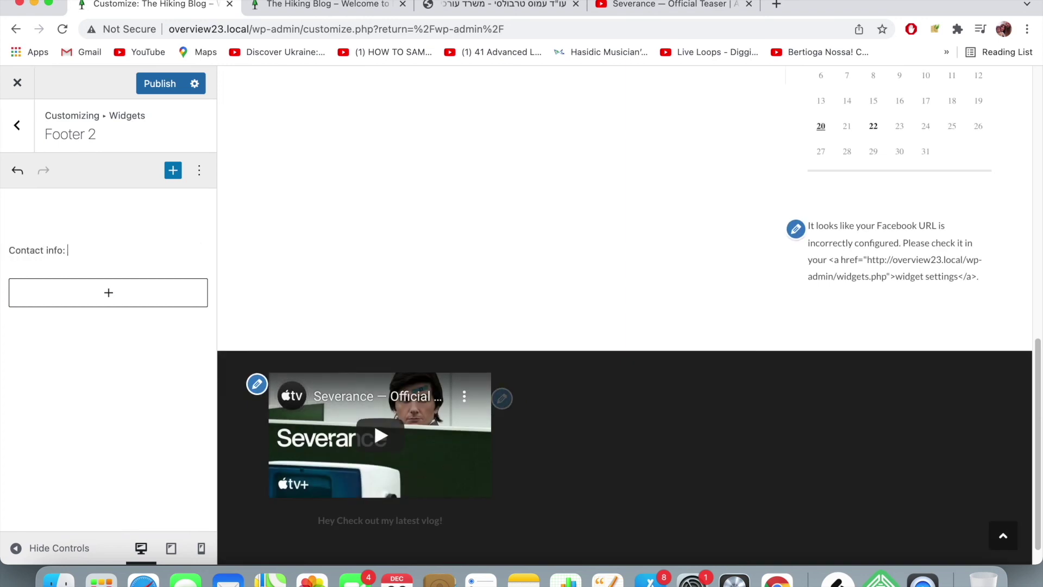
text( email me at.........)
key(Return)
text(call me at .)
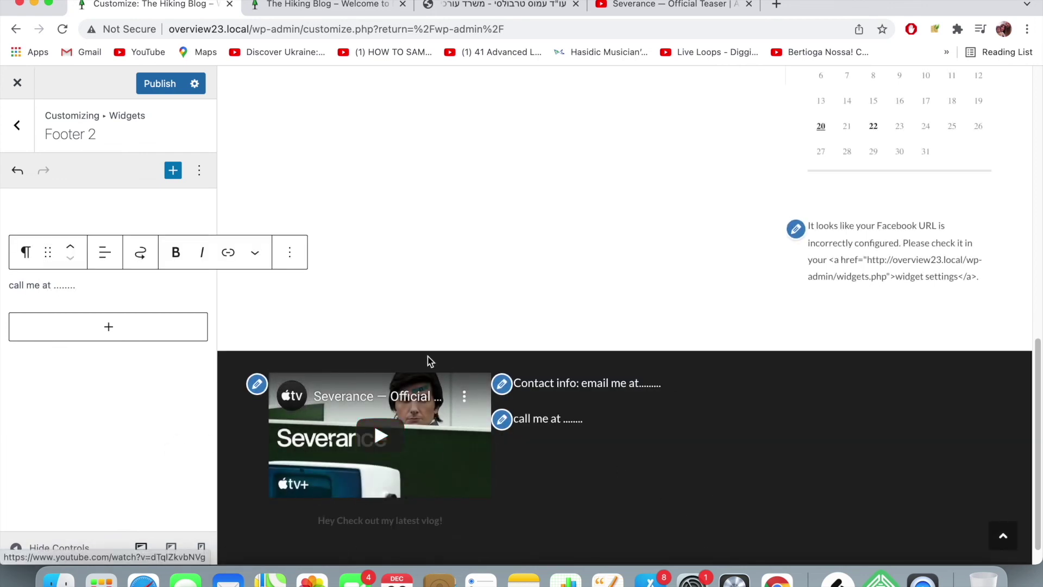
scroll(682, 425, down, 1)
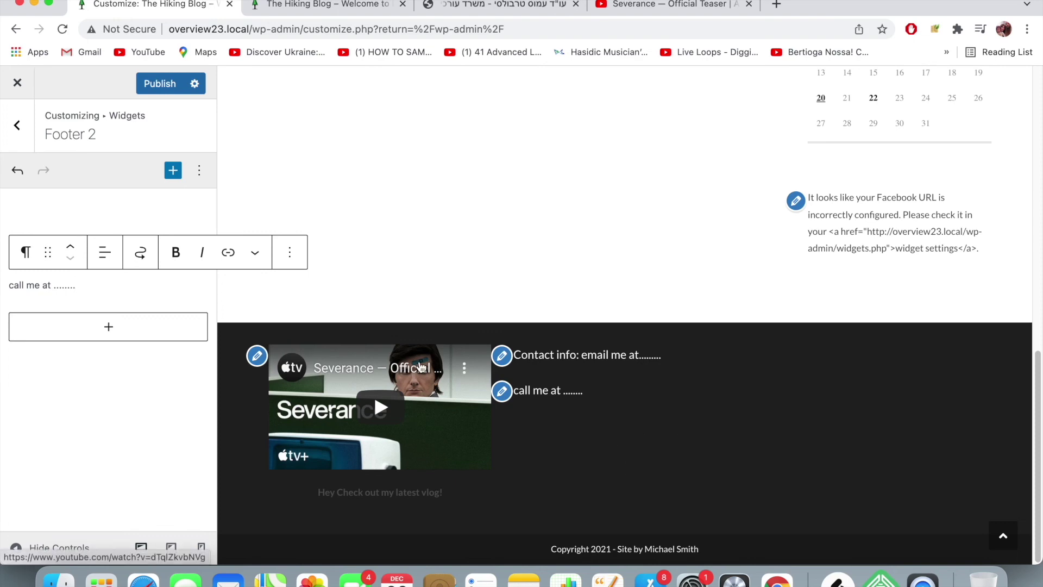
- Publish the footer changes and check the video and contact paragraphs in the preview
scroll(571, 393, up, 15)
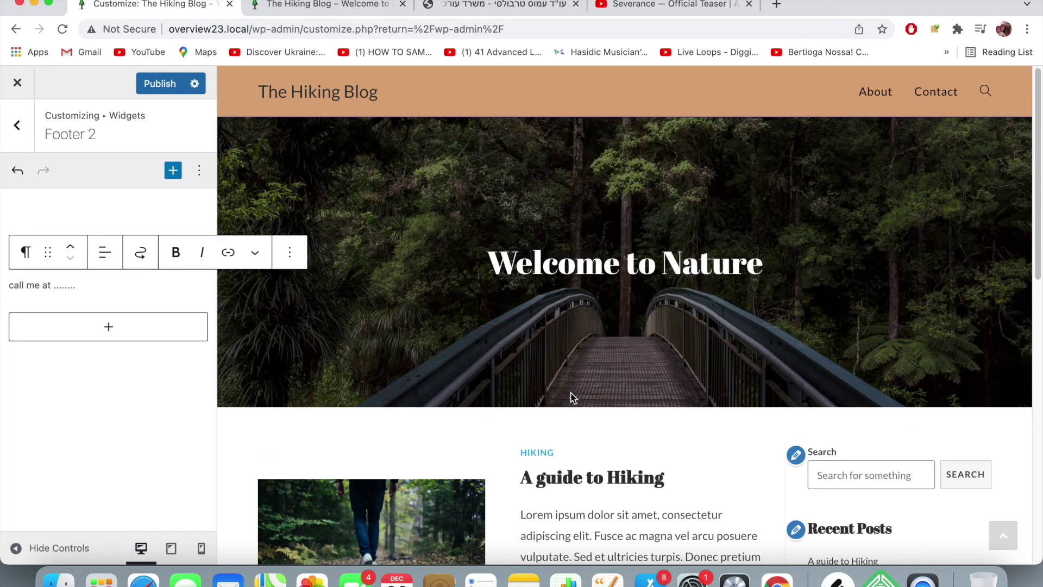
click(163, 84)
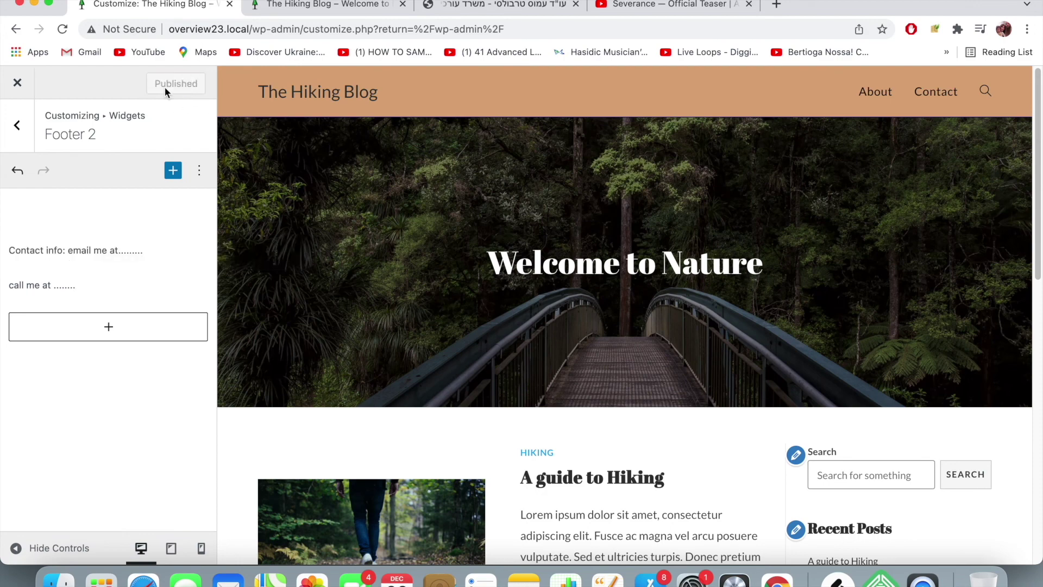
scroll(468, 290, down, 15)
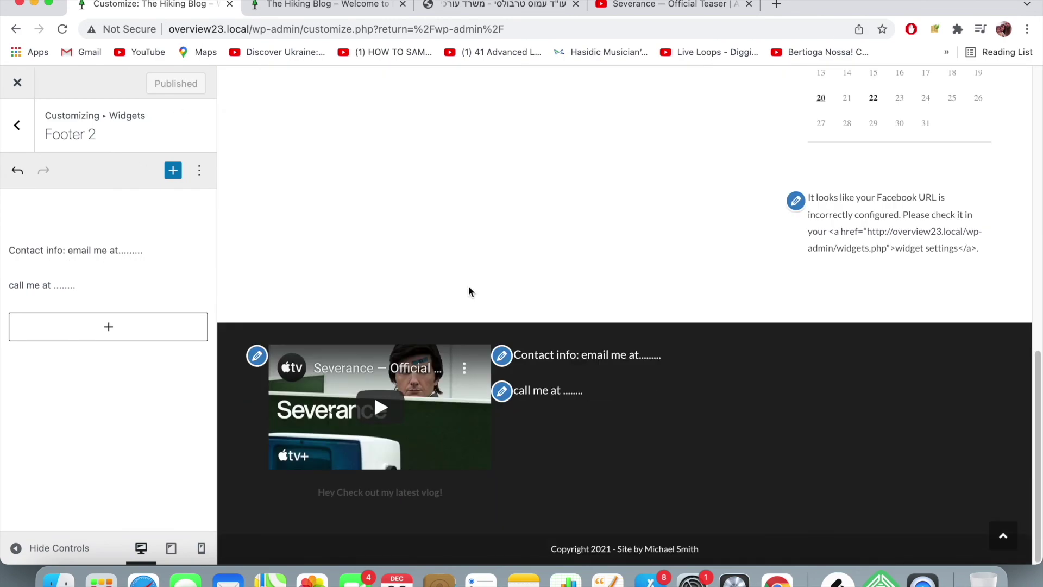
scroll(471, 291, up, 15)
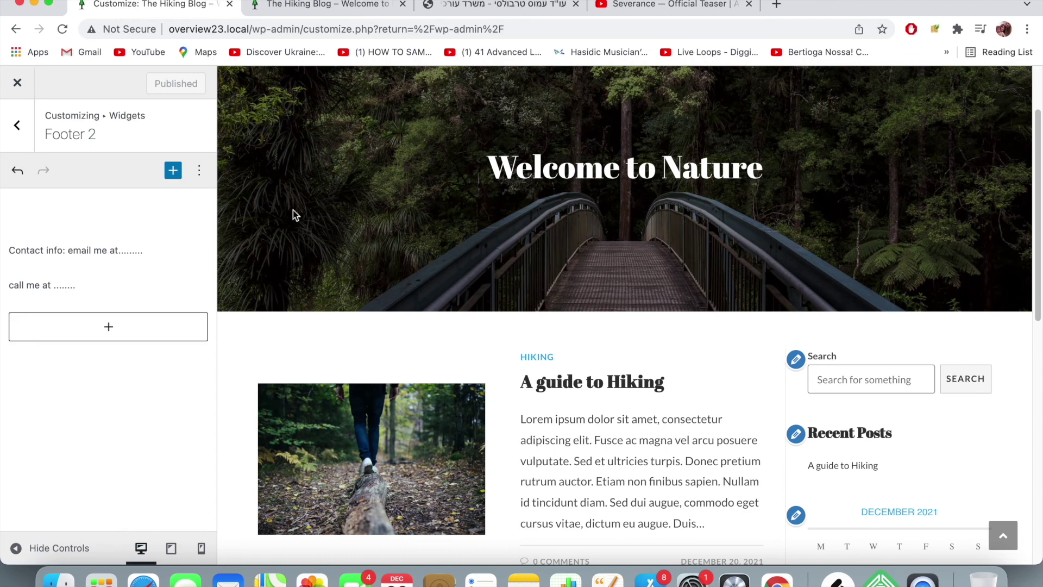
scroll(421, 190, down, 5)
scroll(419, 190, down, 5)
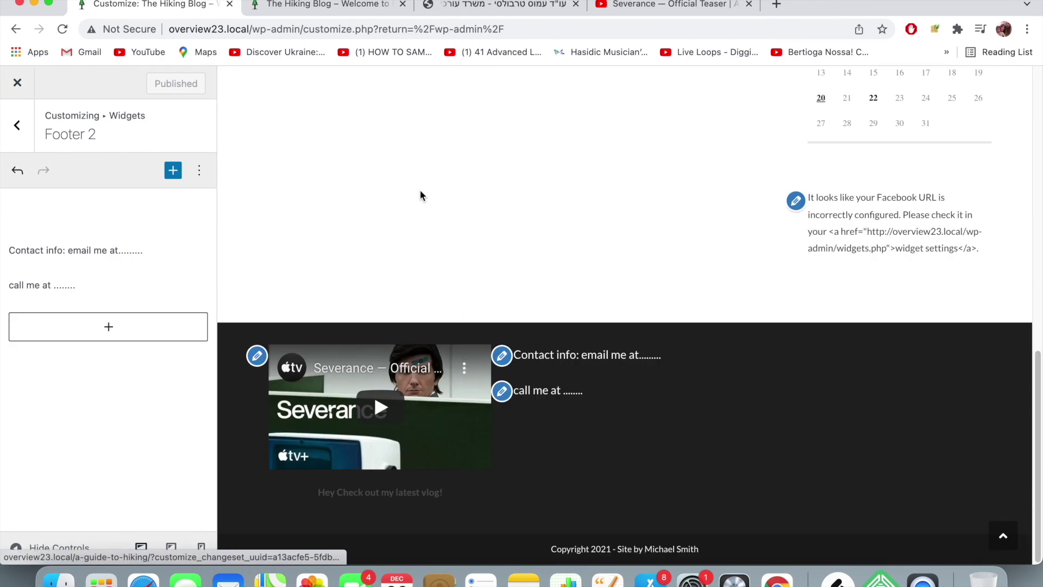
scroll(420, 190, up, 15)
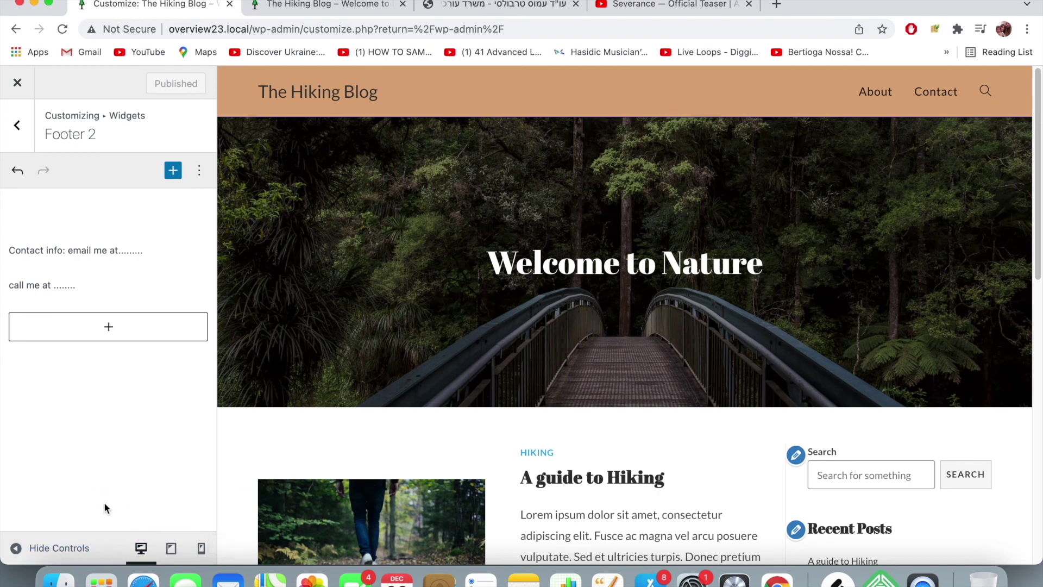
- Preview the Hiking Blog at tablet width, scrolling through the page and footer
click(176, 554)
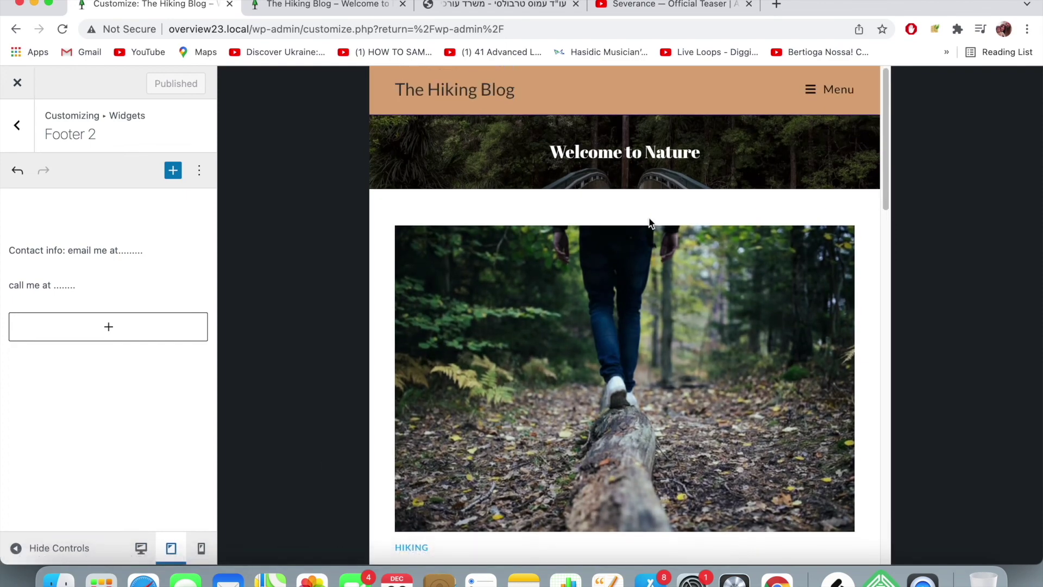
scroll(650, 220, down, 10)
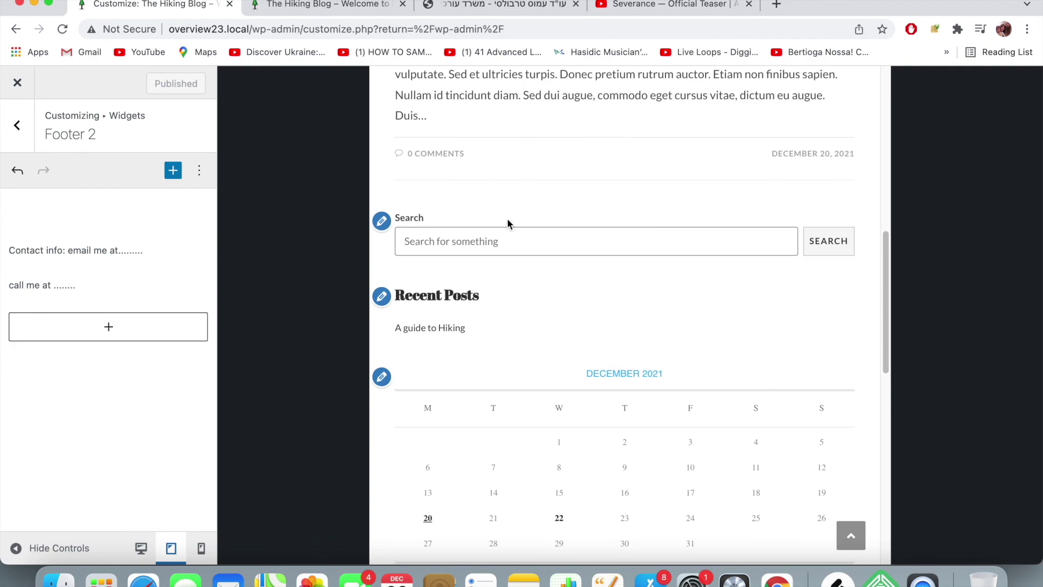
scroll(508, 326, down, 4)
scroll(509, 329, up, 5)
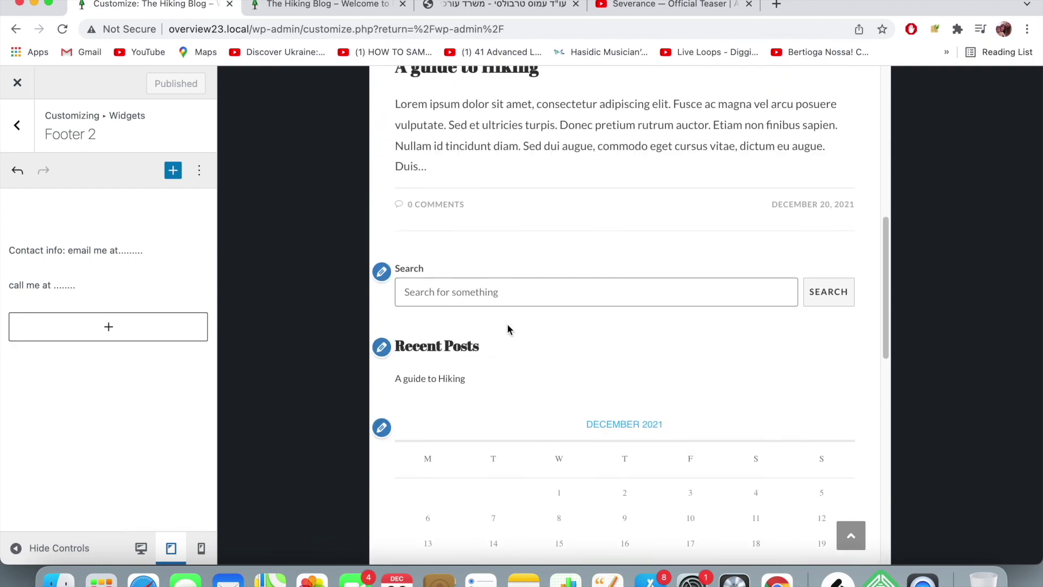
scroll(508, 328, up, 10)
scroll(655, 302, down, 4)
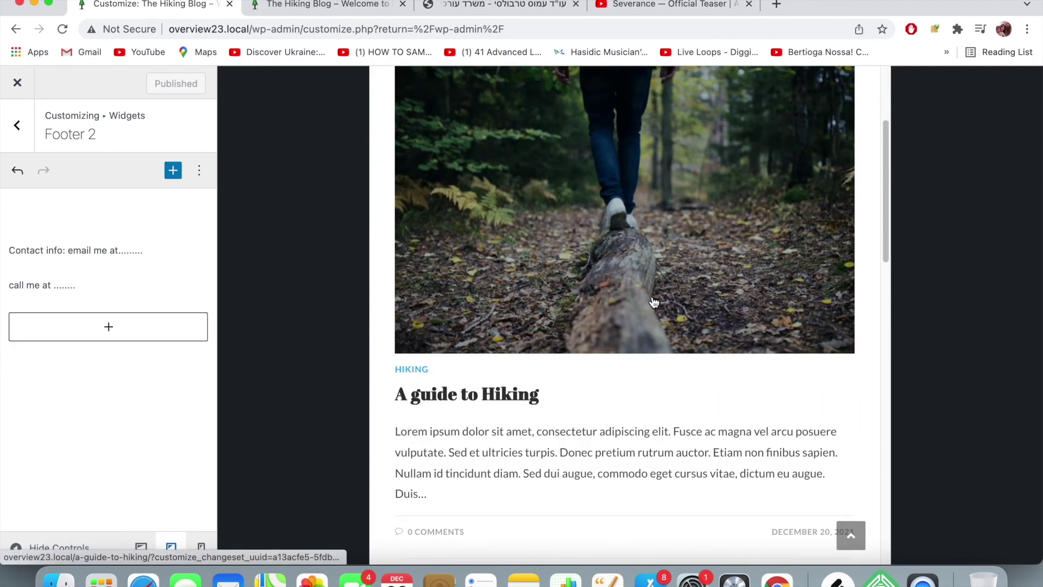
scroll(654, 303, down, 15)
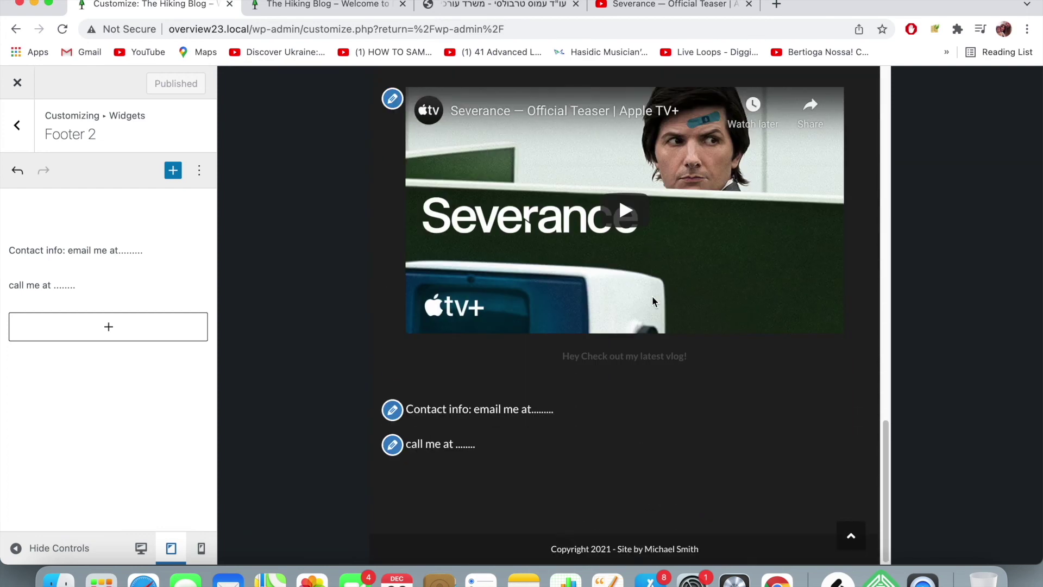
scroll(652, 301, up, 15)
scroll(654, 303, down, 1)
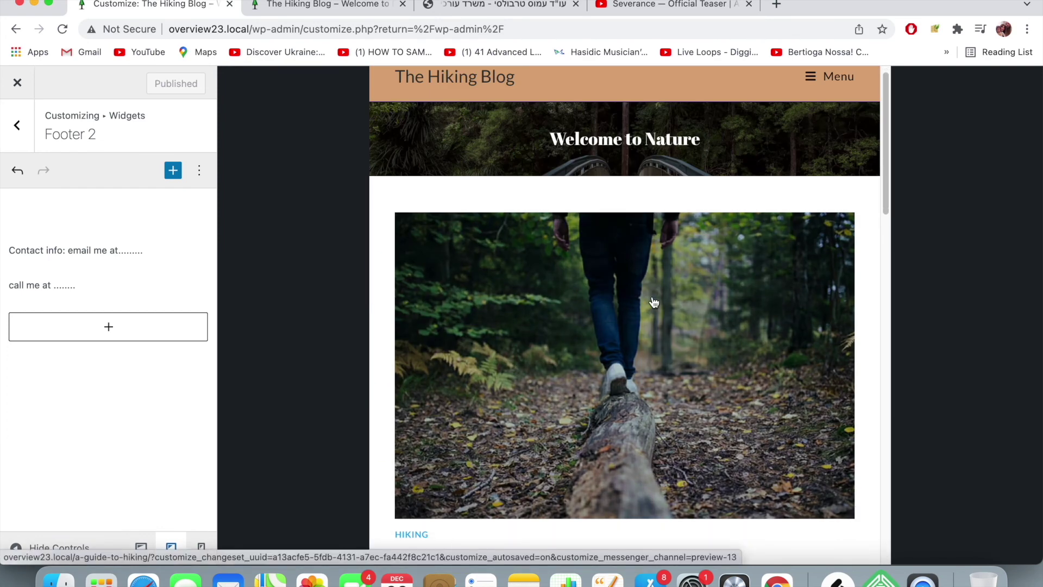
scroll(654, 303, up, 1)
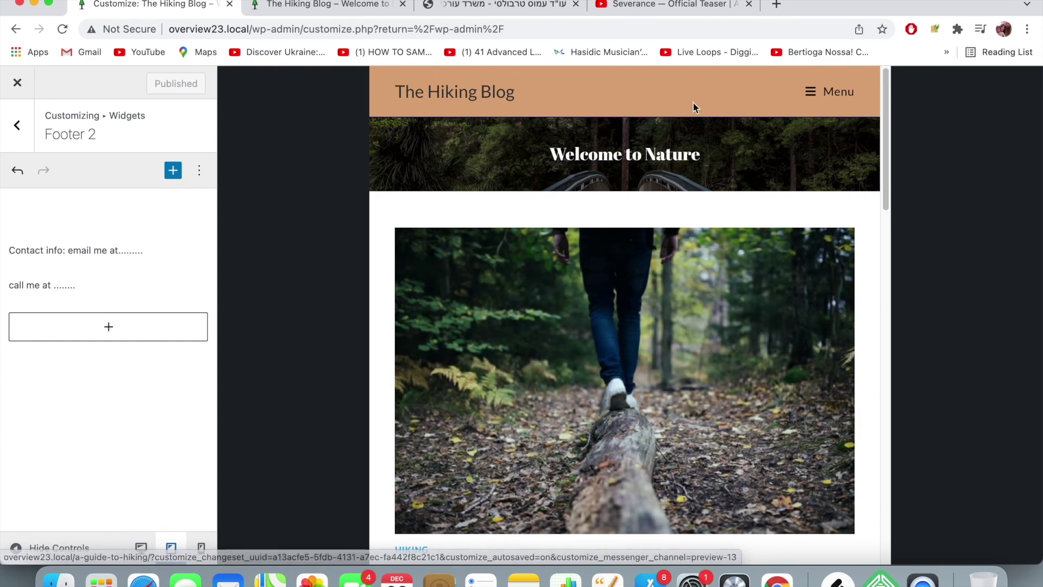
click(21, 140)
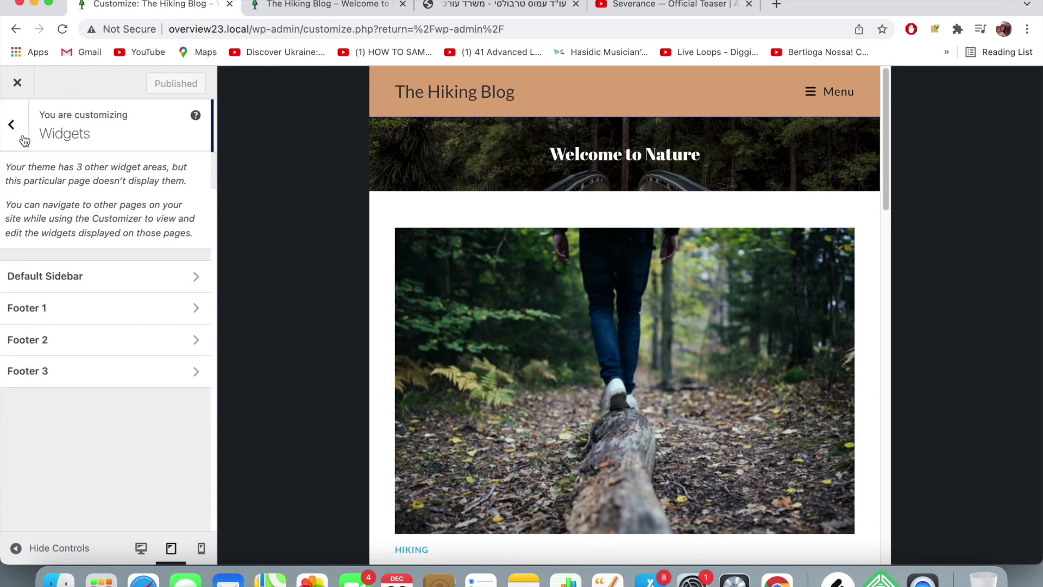
- Open General Options > Page Title and show the per-device Padding settings
click(21, 131)
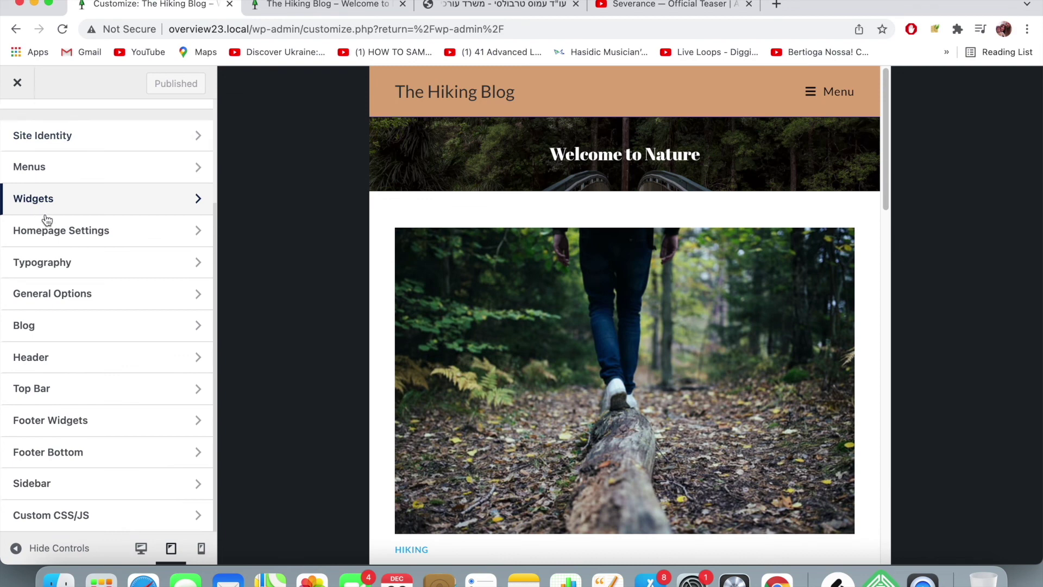
click(63, 293)
click(73, 249)
scroll(84, 283, down, 5)
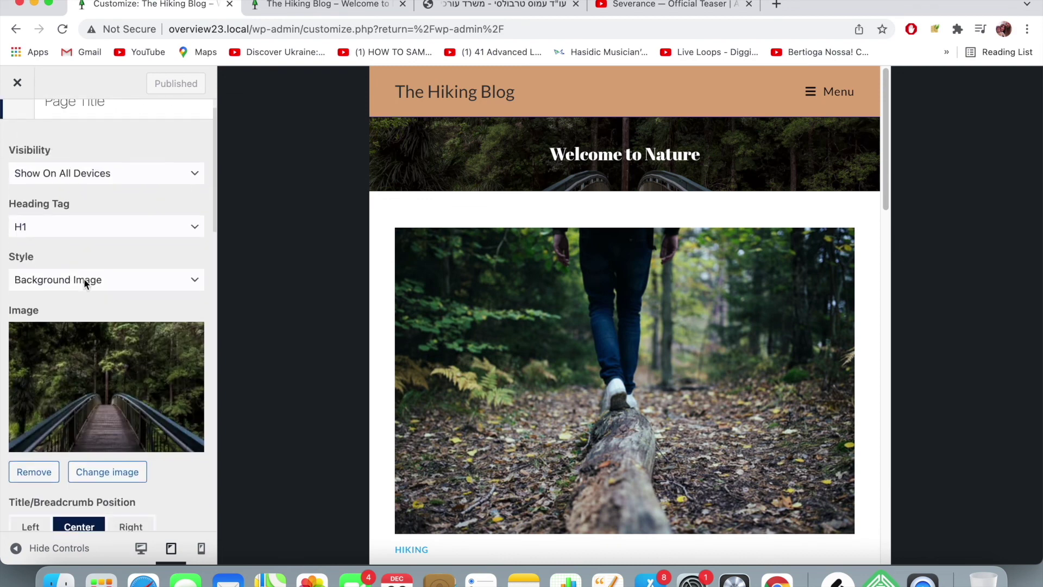
scroll(85, 283, down, 8)
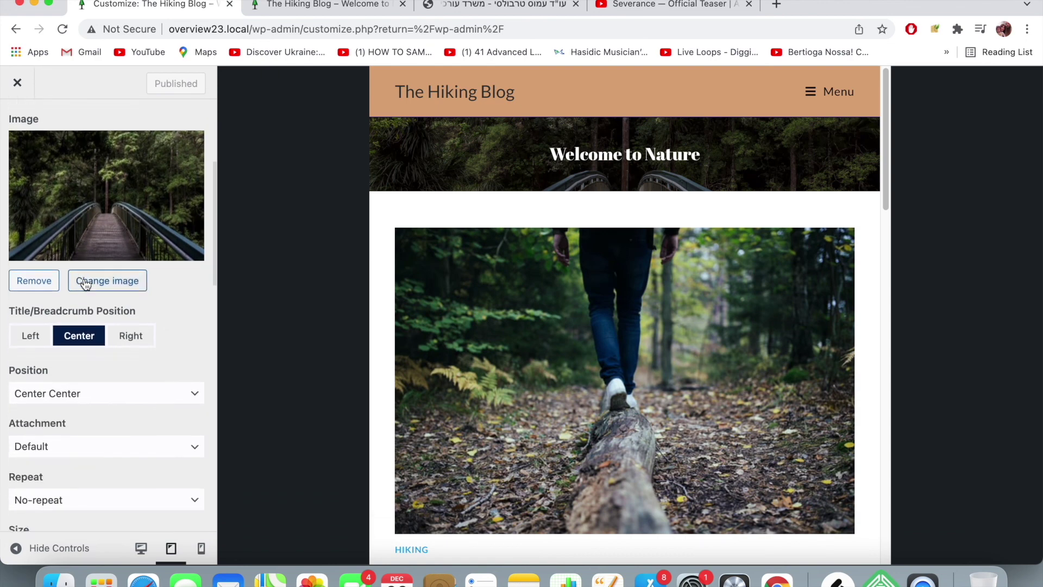
scroll(85, 284, down, 6)
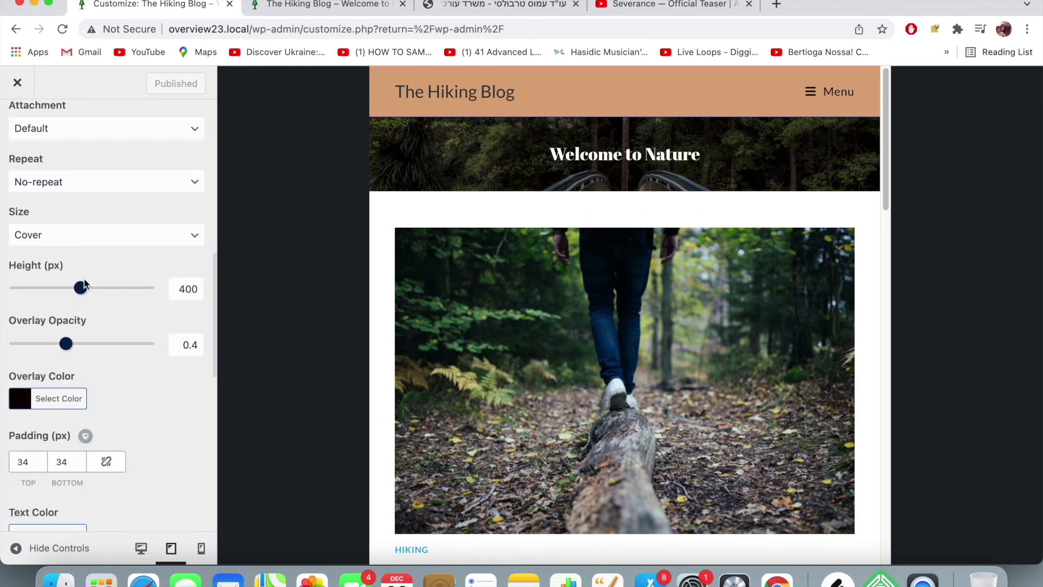
scroll(84, 285, down, 1)
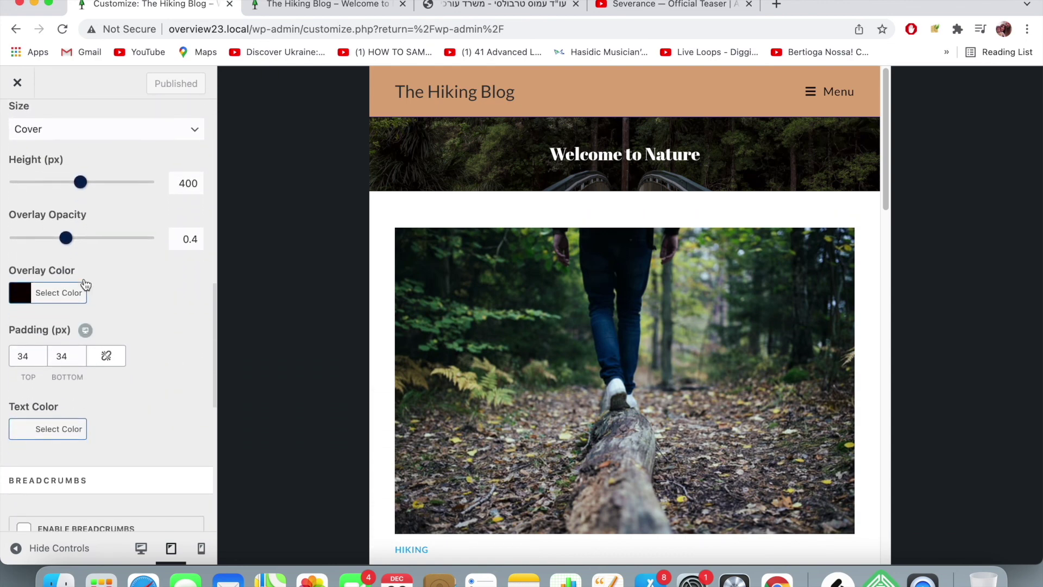
scroll(83, 284, up, 2)
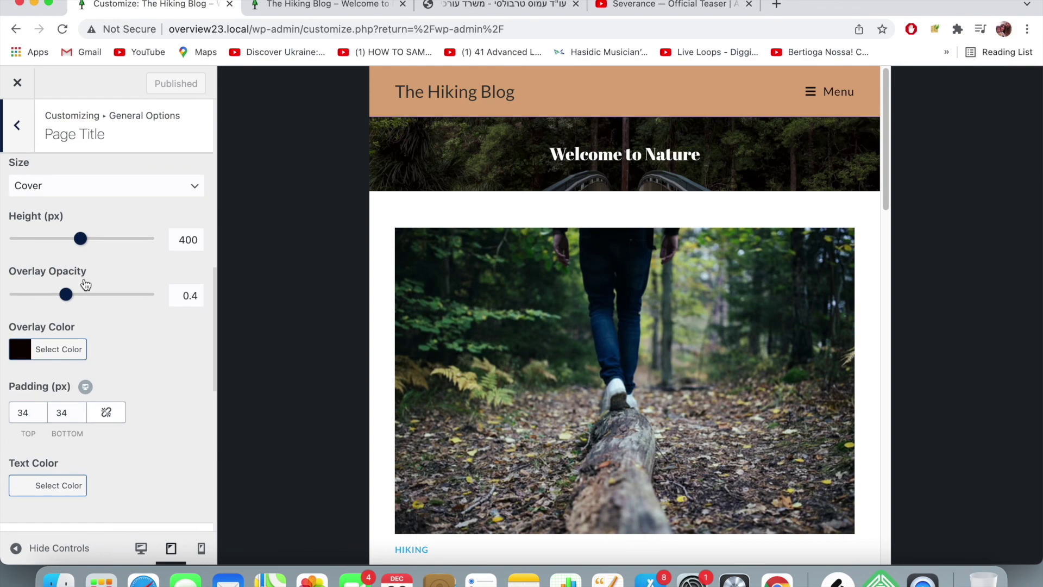
click(87, 389)
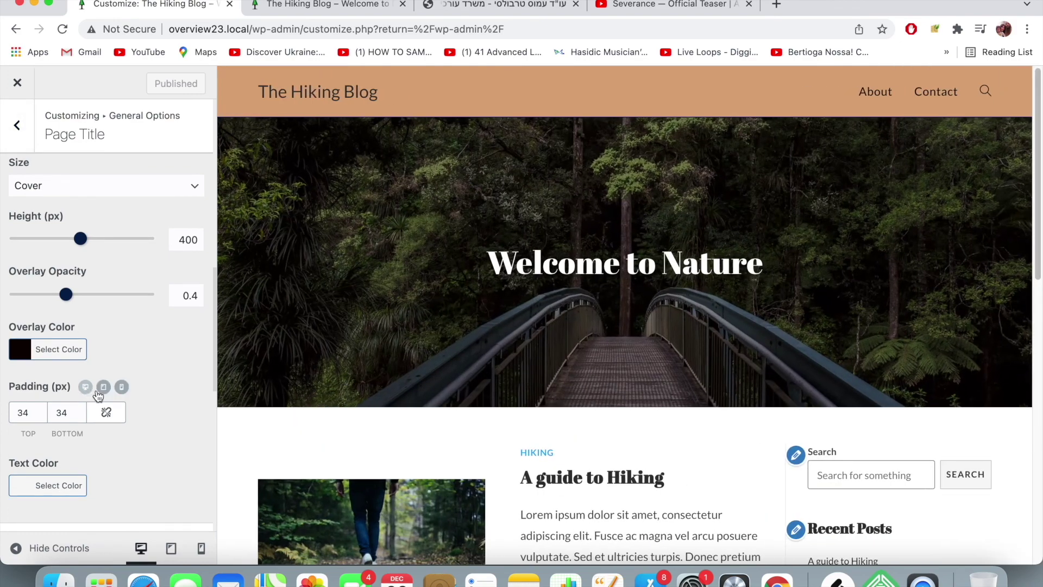
- Set the tablet Page Title padding to 90 px top and bottom, then switch to mobile
click(104, 389)
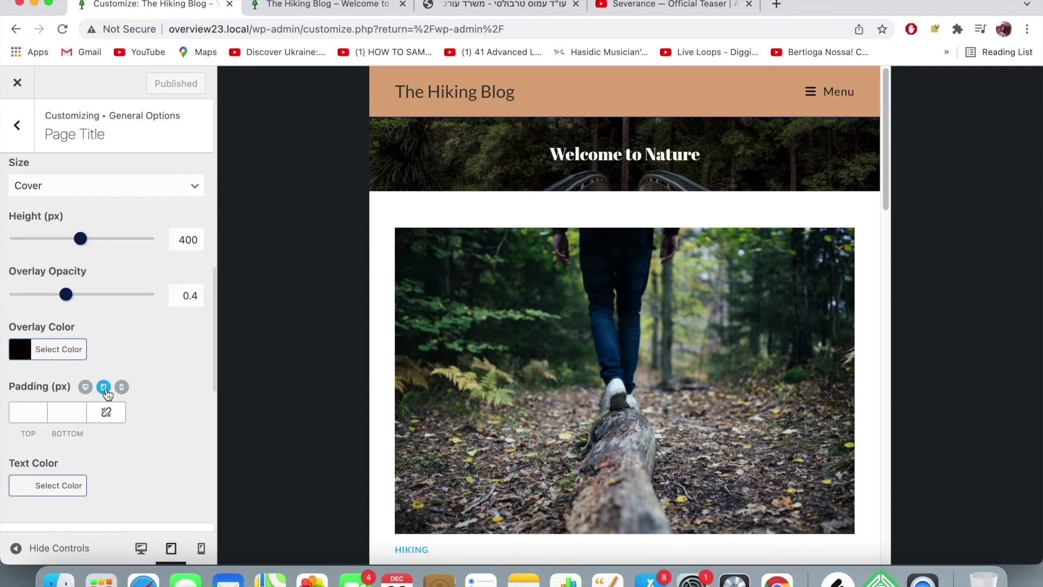
click(38, 408)
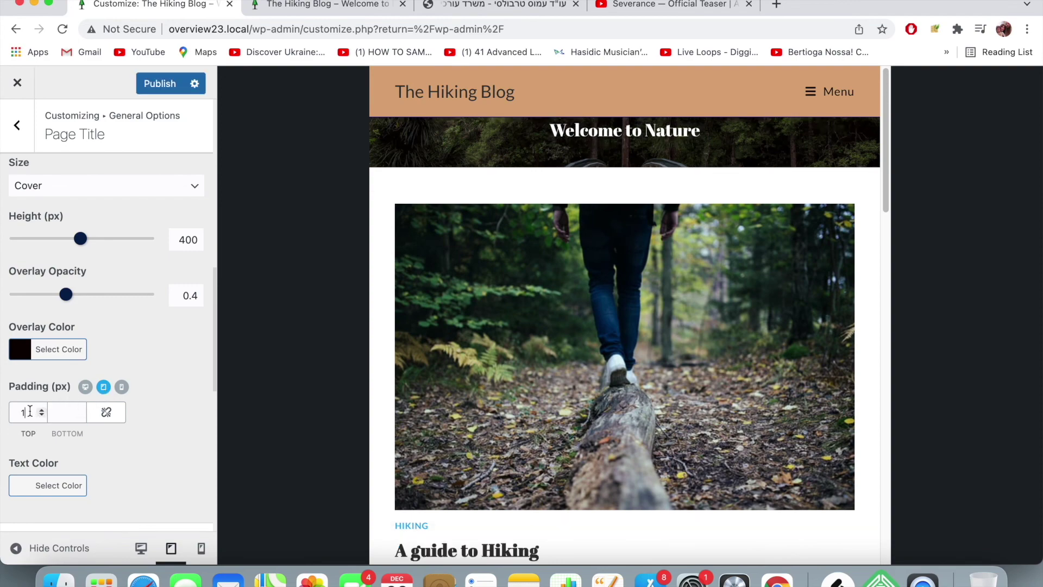
key(BackSpace)
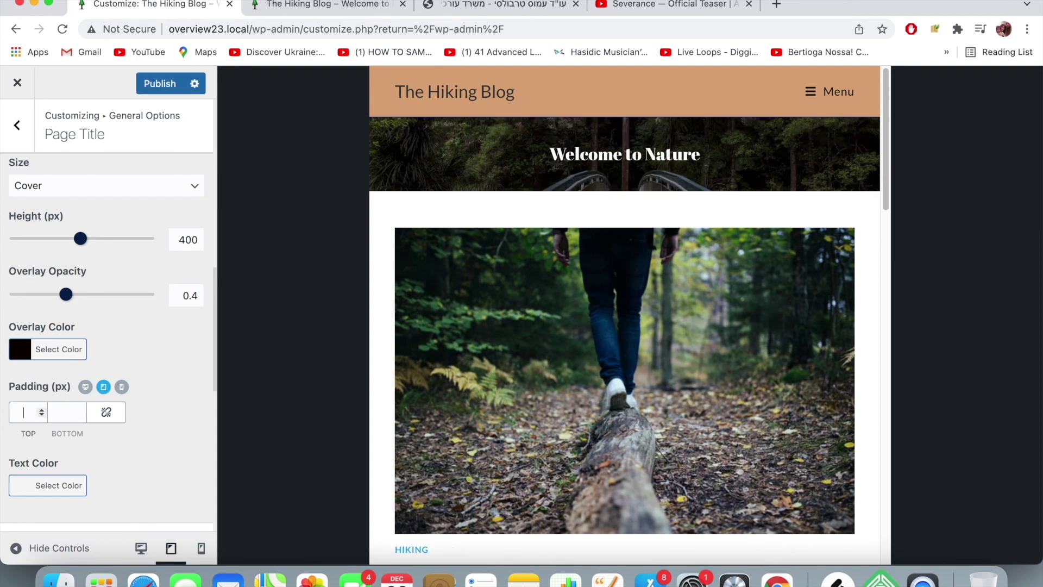
text(50)
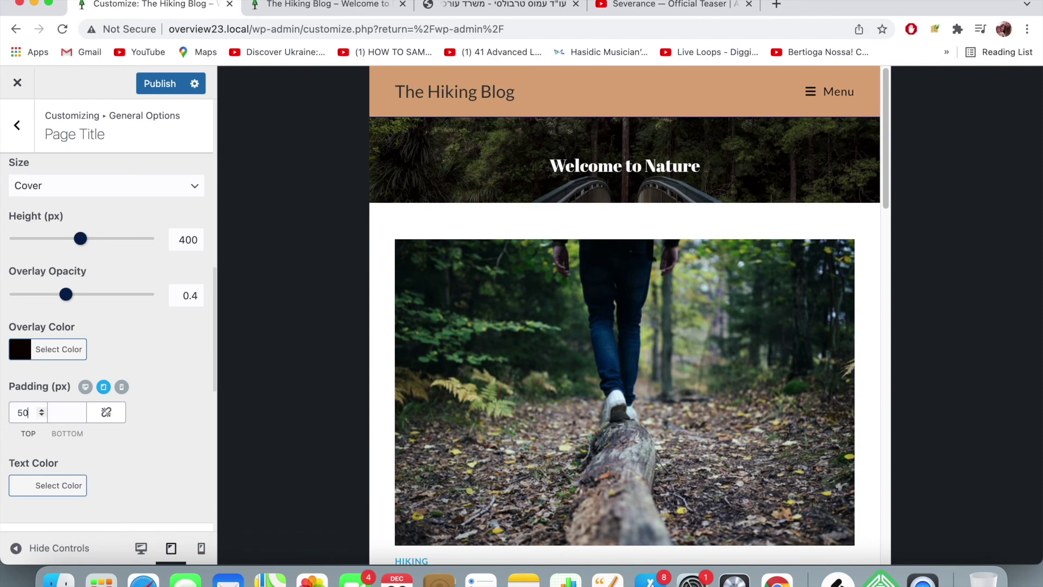
click(52, 414)
text(50)
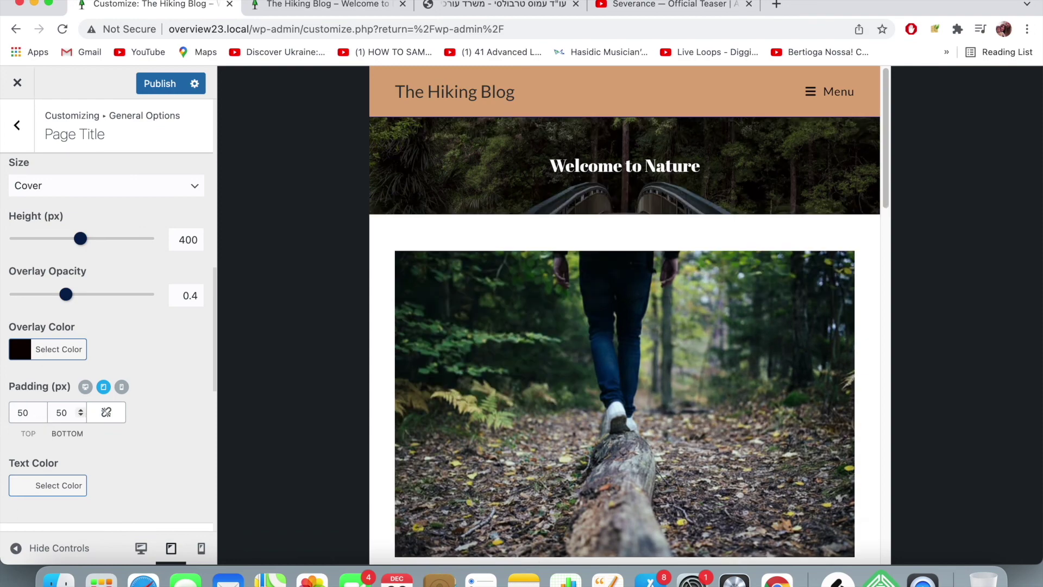
drag(34, 414, 7, 416)
text(90)
drag(81, 413, 42, 414)
text(90)
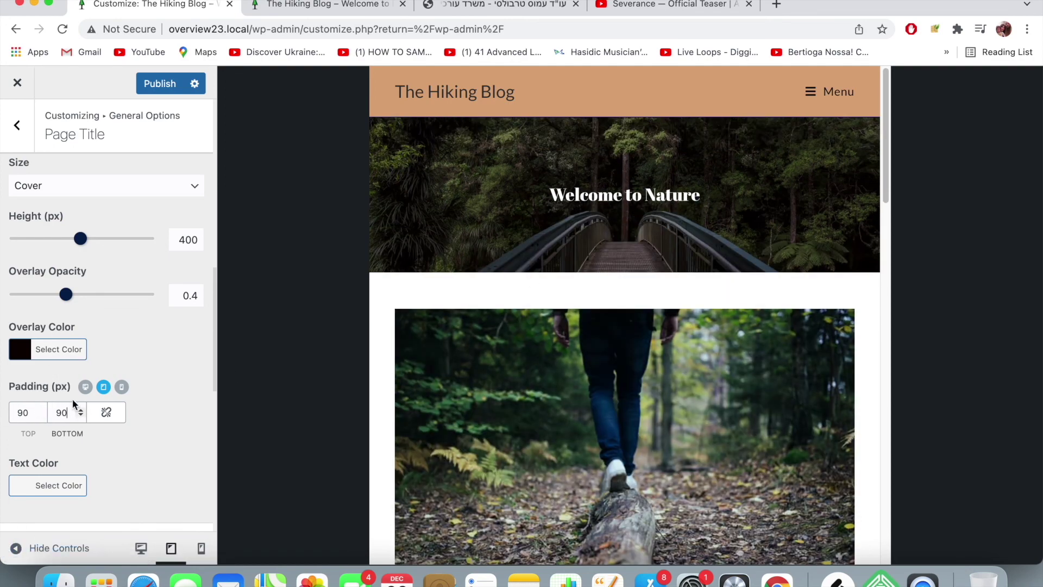
click(121, 387)
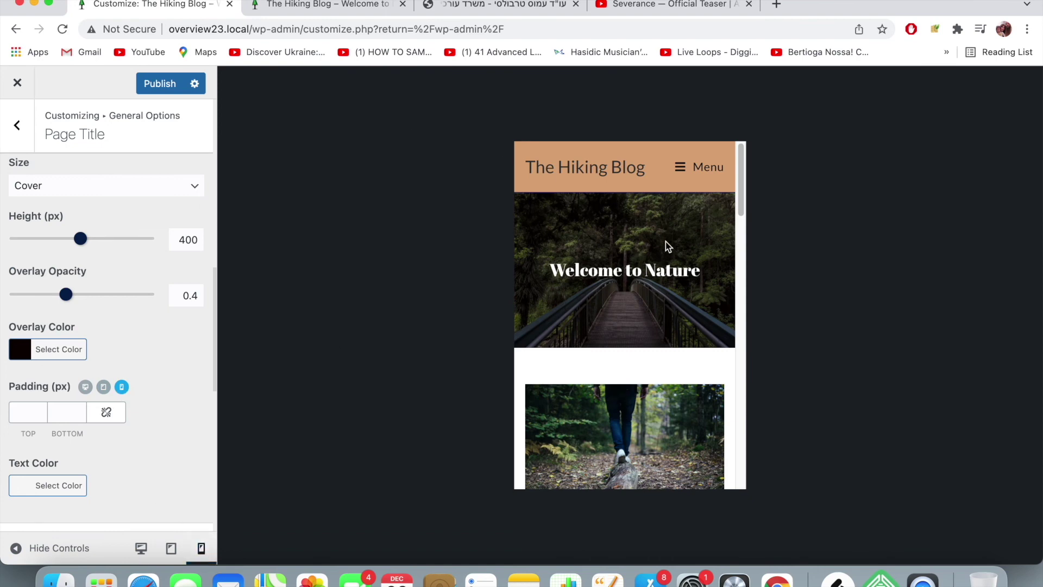
- Scroll the mobile preview down to the footer video and contact info, then return to desktop width
scroll(654, 237, down, 10)
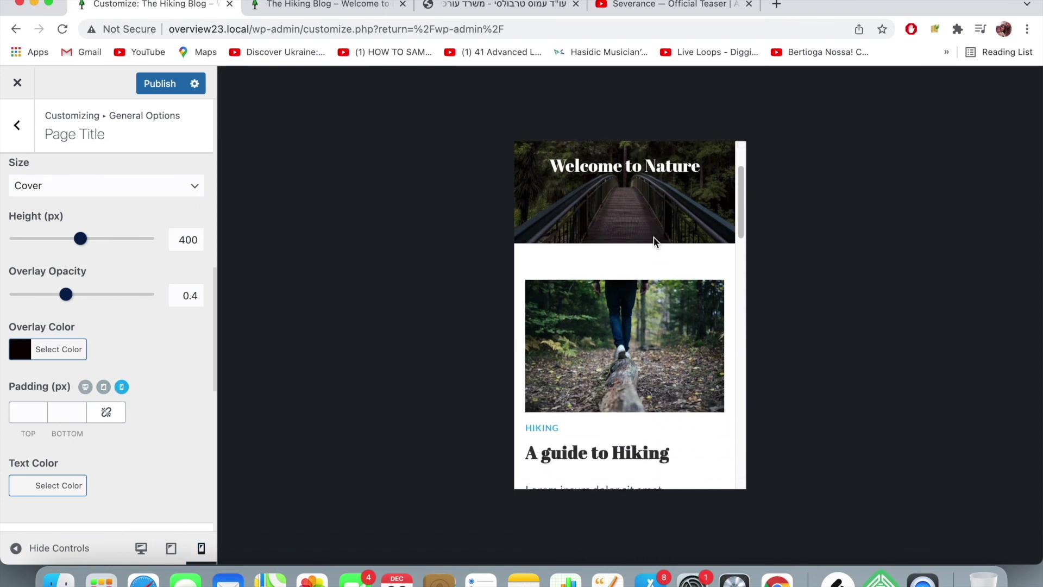
scroll(653, 236, down, 5)
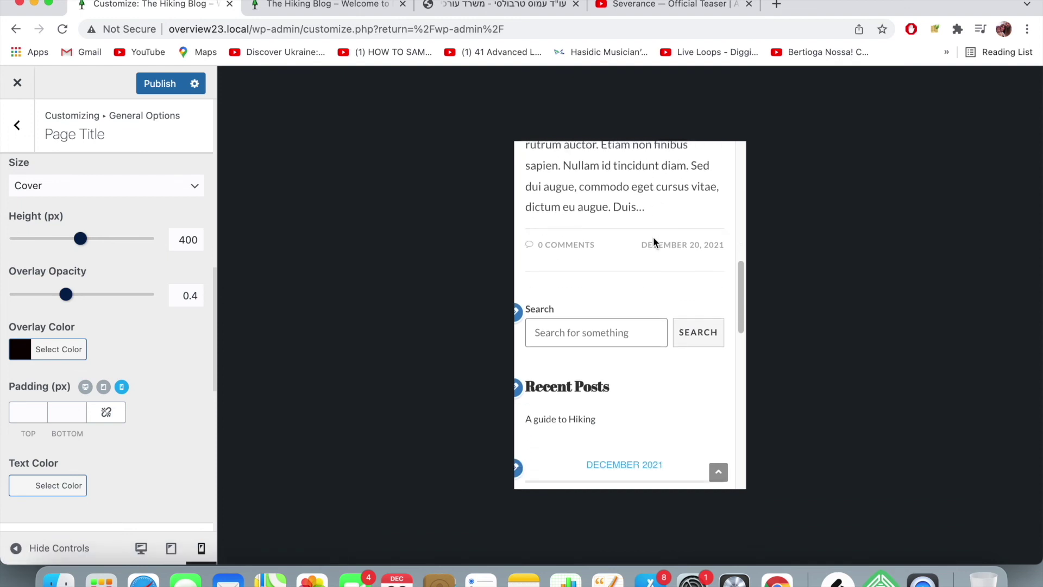
scroll(654, 238, down, 1)
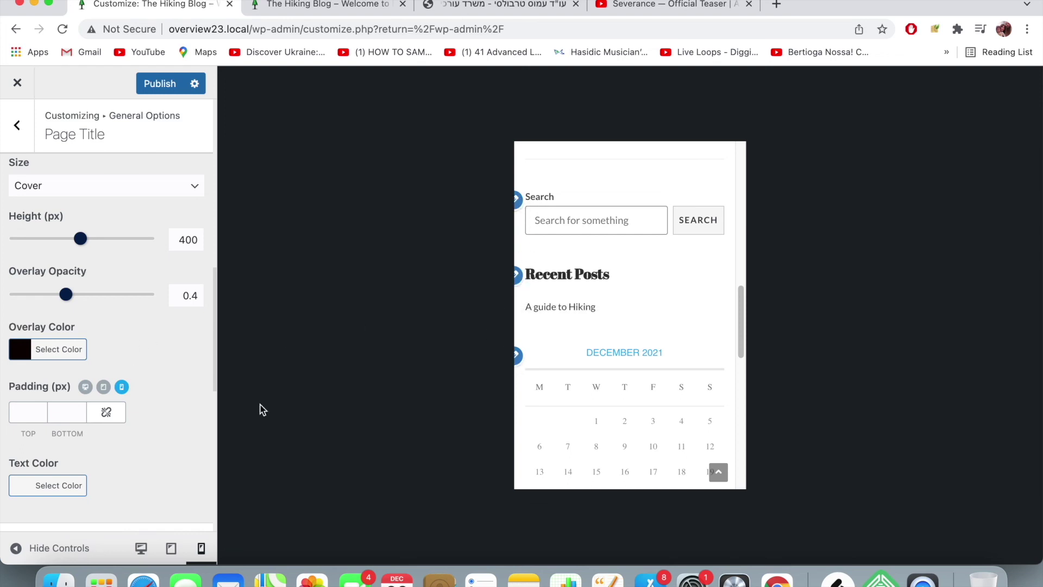
scroll(654, 314, down, 10)
scroll(656, 312, down, 3)
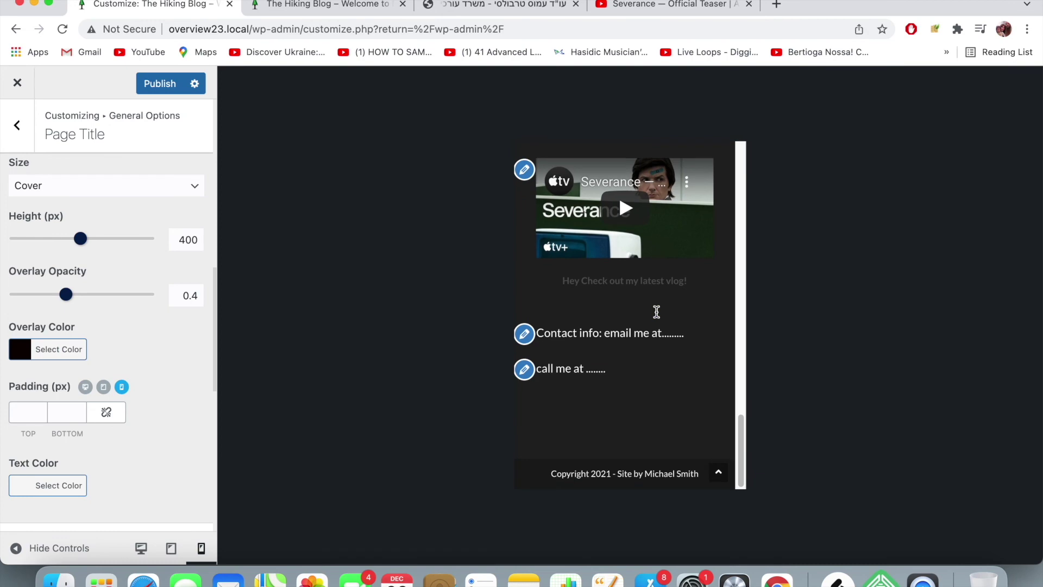
scroll(657, 312, up, 15)
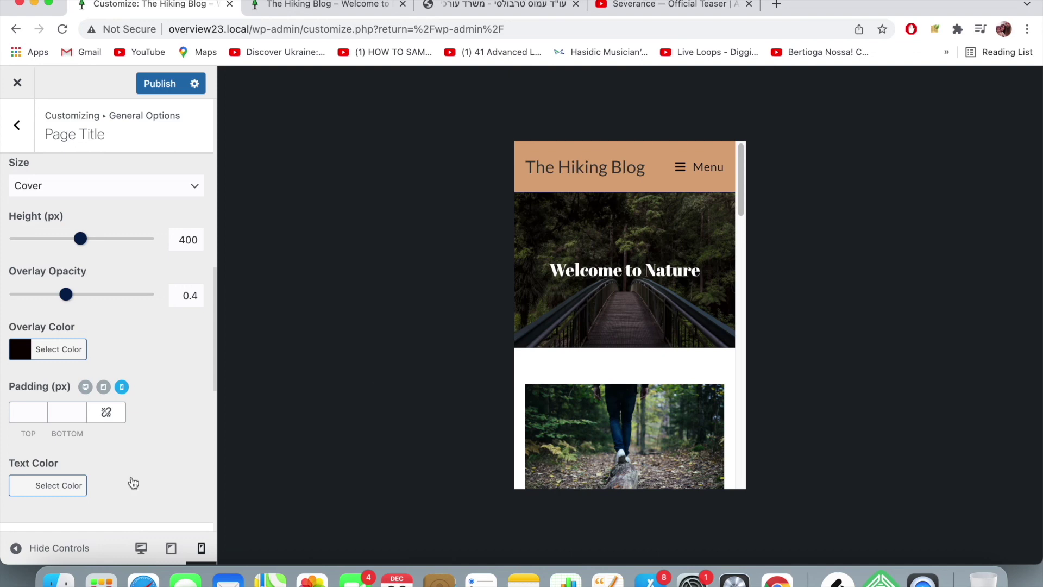
click(142, 548)
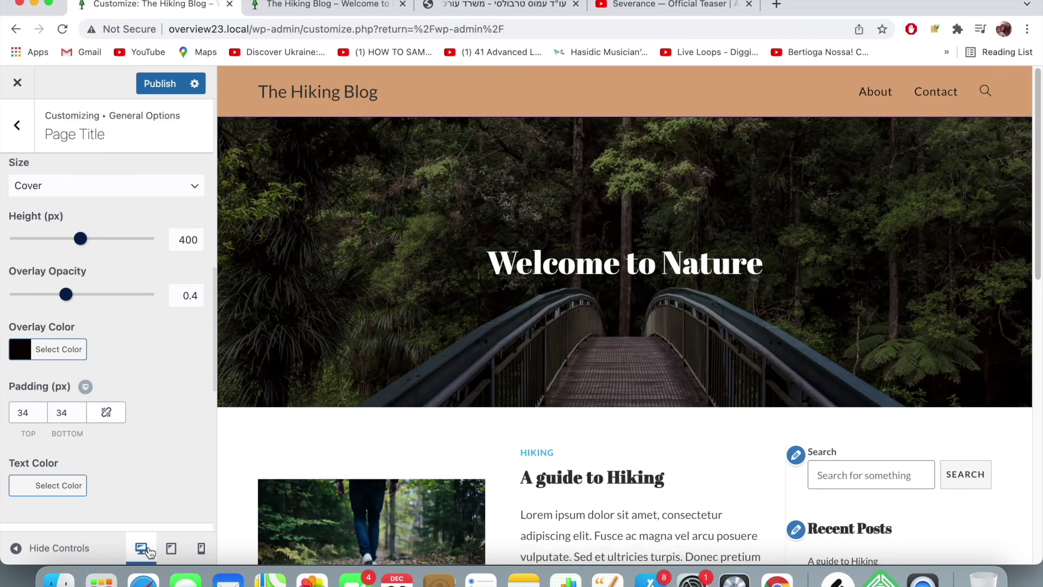
- Check the desktop preview, then publish the footer widgets and 90 px tablet page-title padding
scroll(633, 312, down, 5)
scroll(638, 313, down, 7)
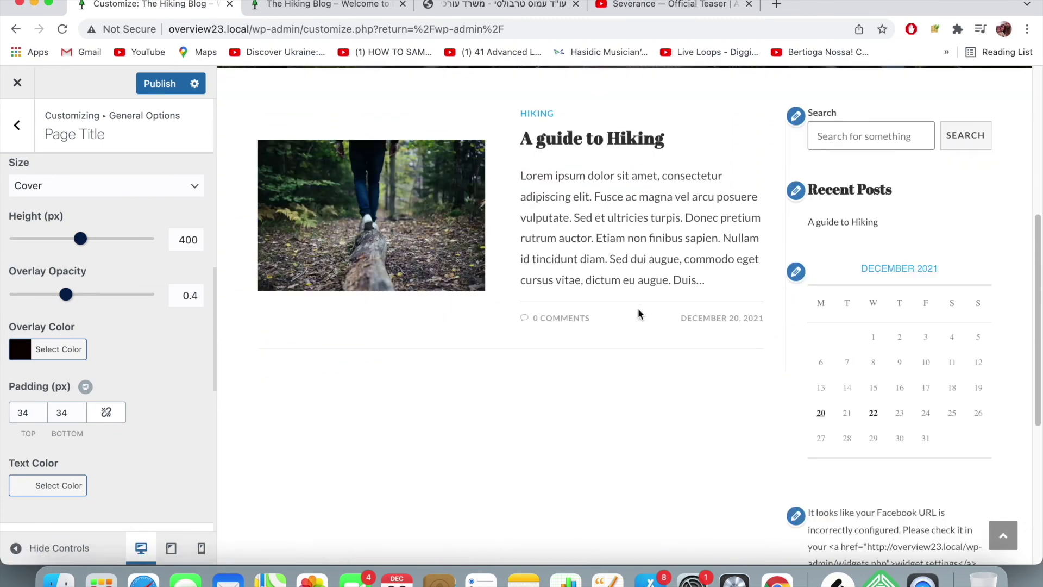
scroll(639, 311, up, 12)
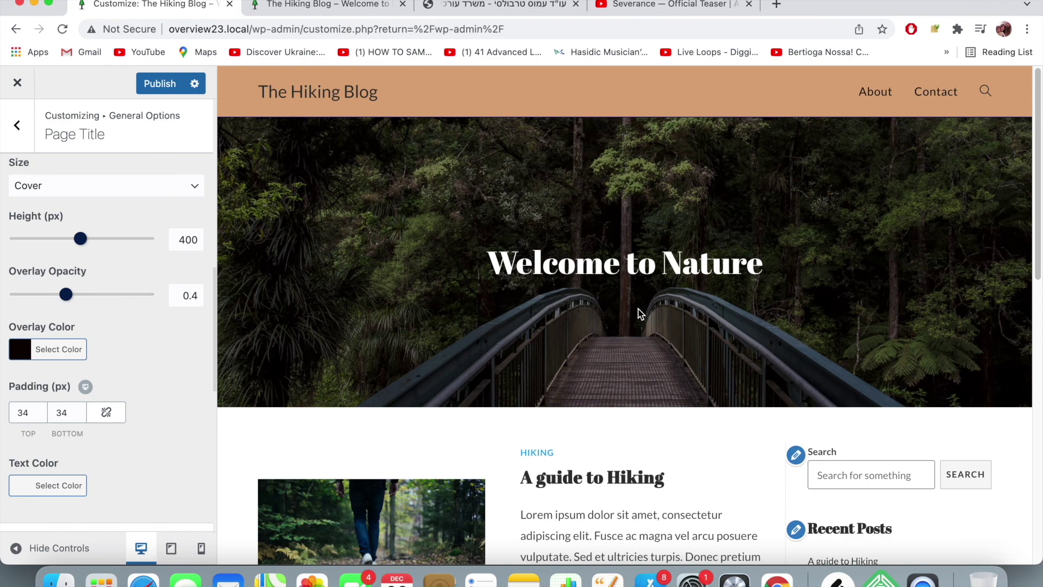
scroll(639, 313, down, 3)
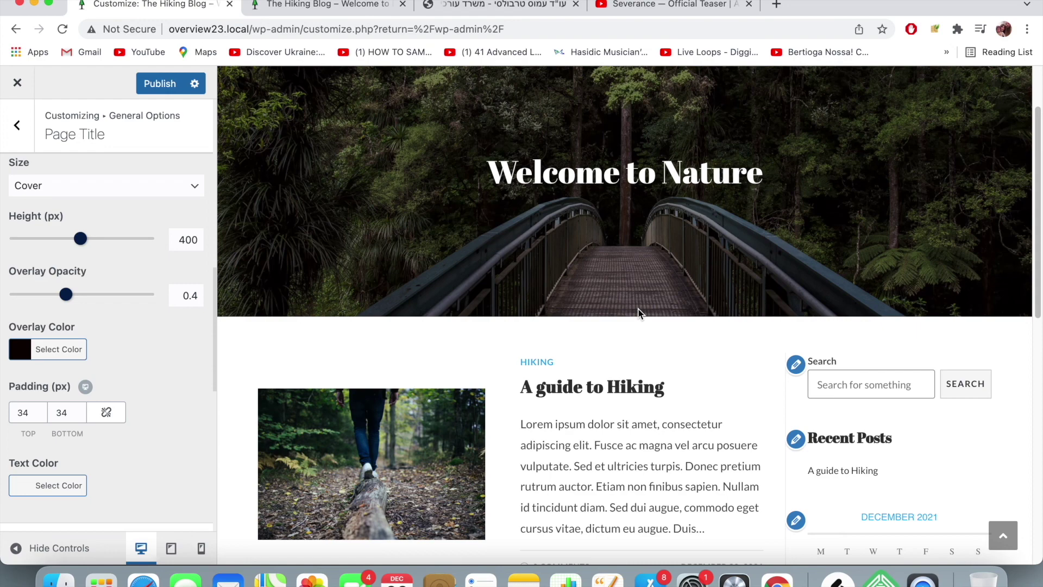
scroll(639, 313, up, 3)
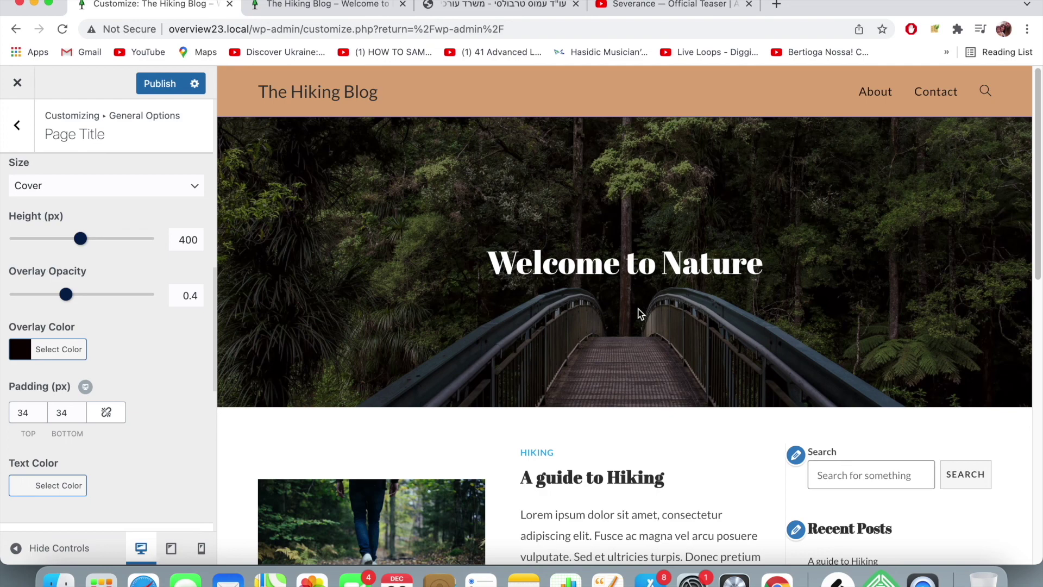
click(162, 87)
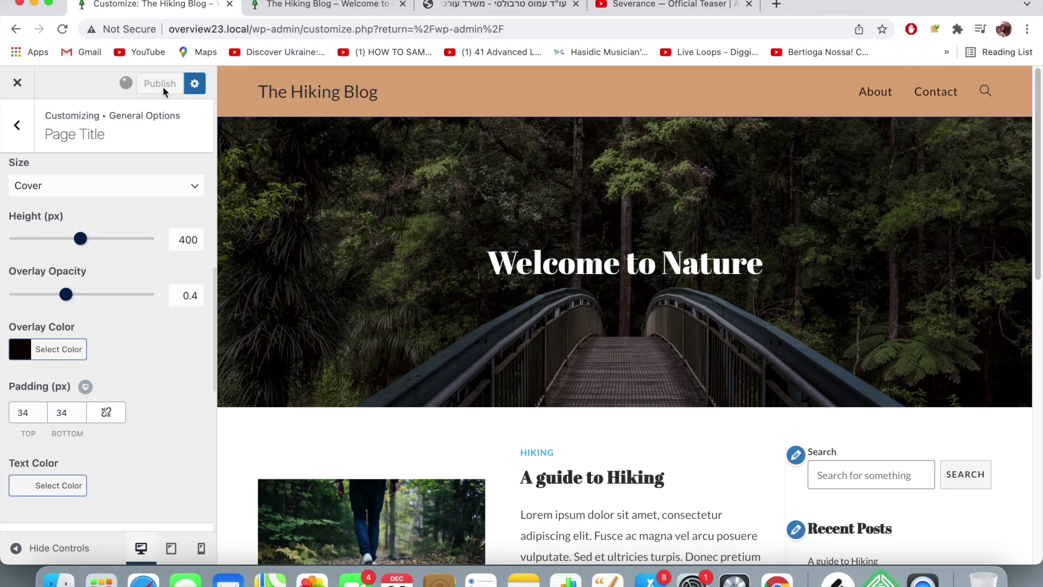